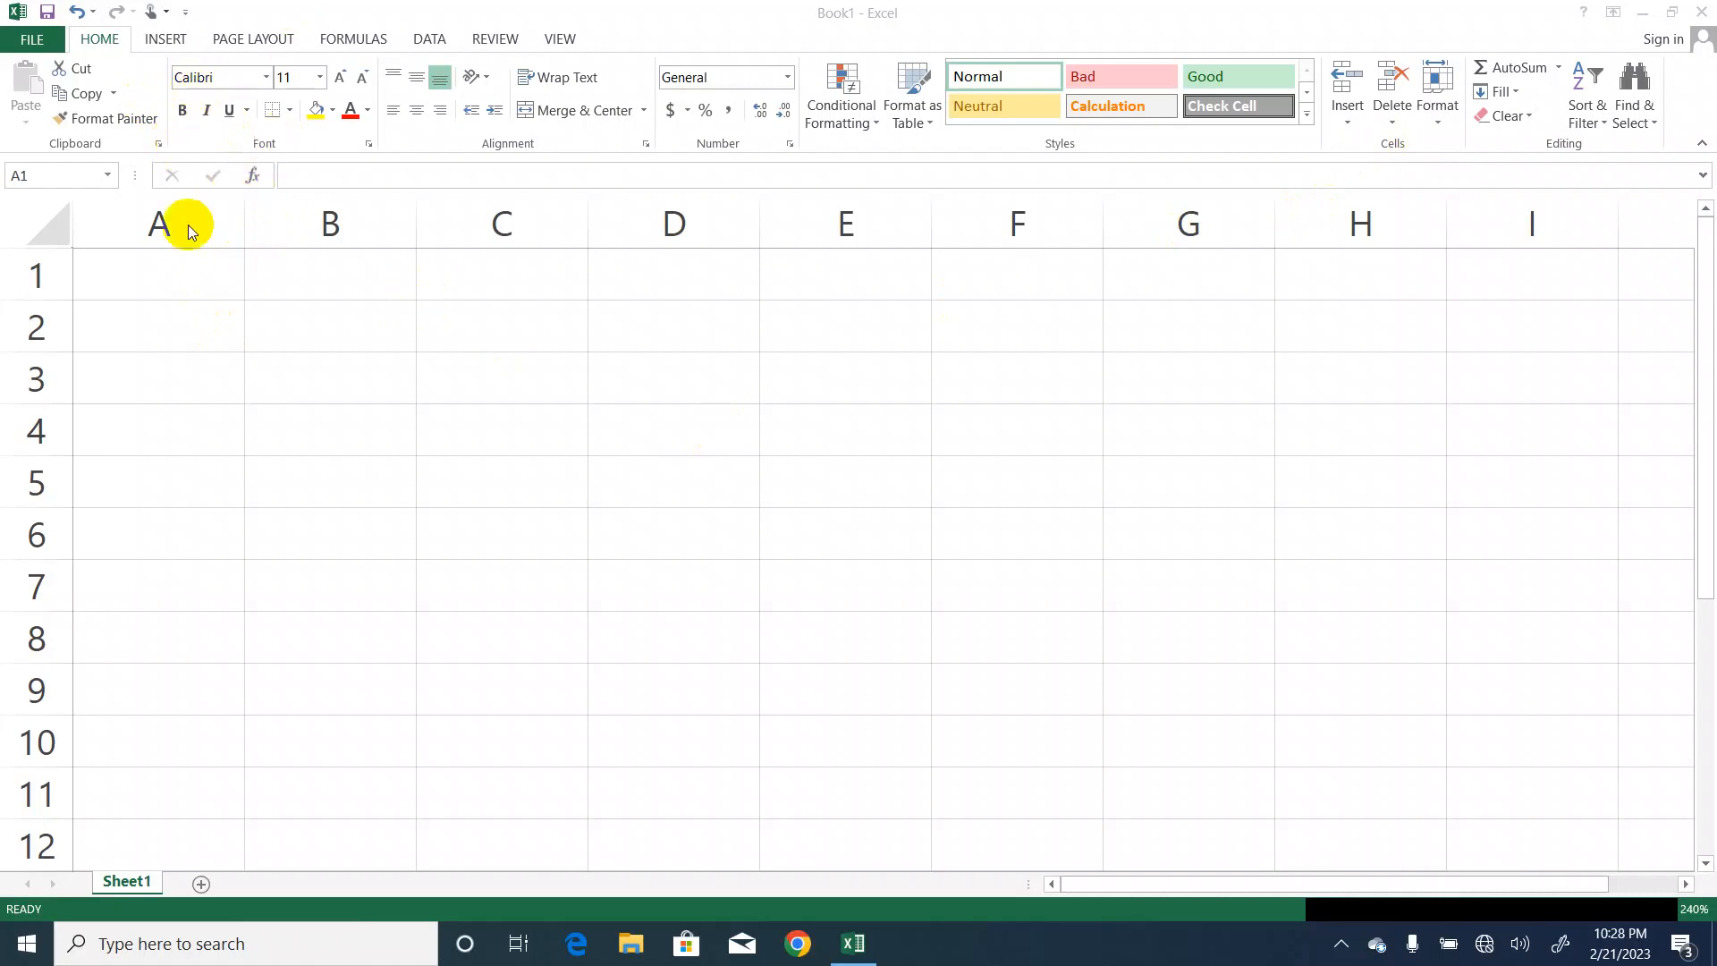
Enter the headers S.No, Name and Obt/Marks in cells A1, B1 and C1.
{"action": "left_click", "coordinate": [175, 279]}
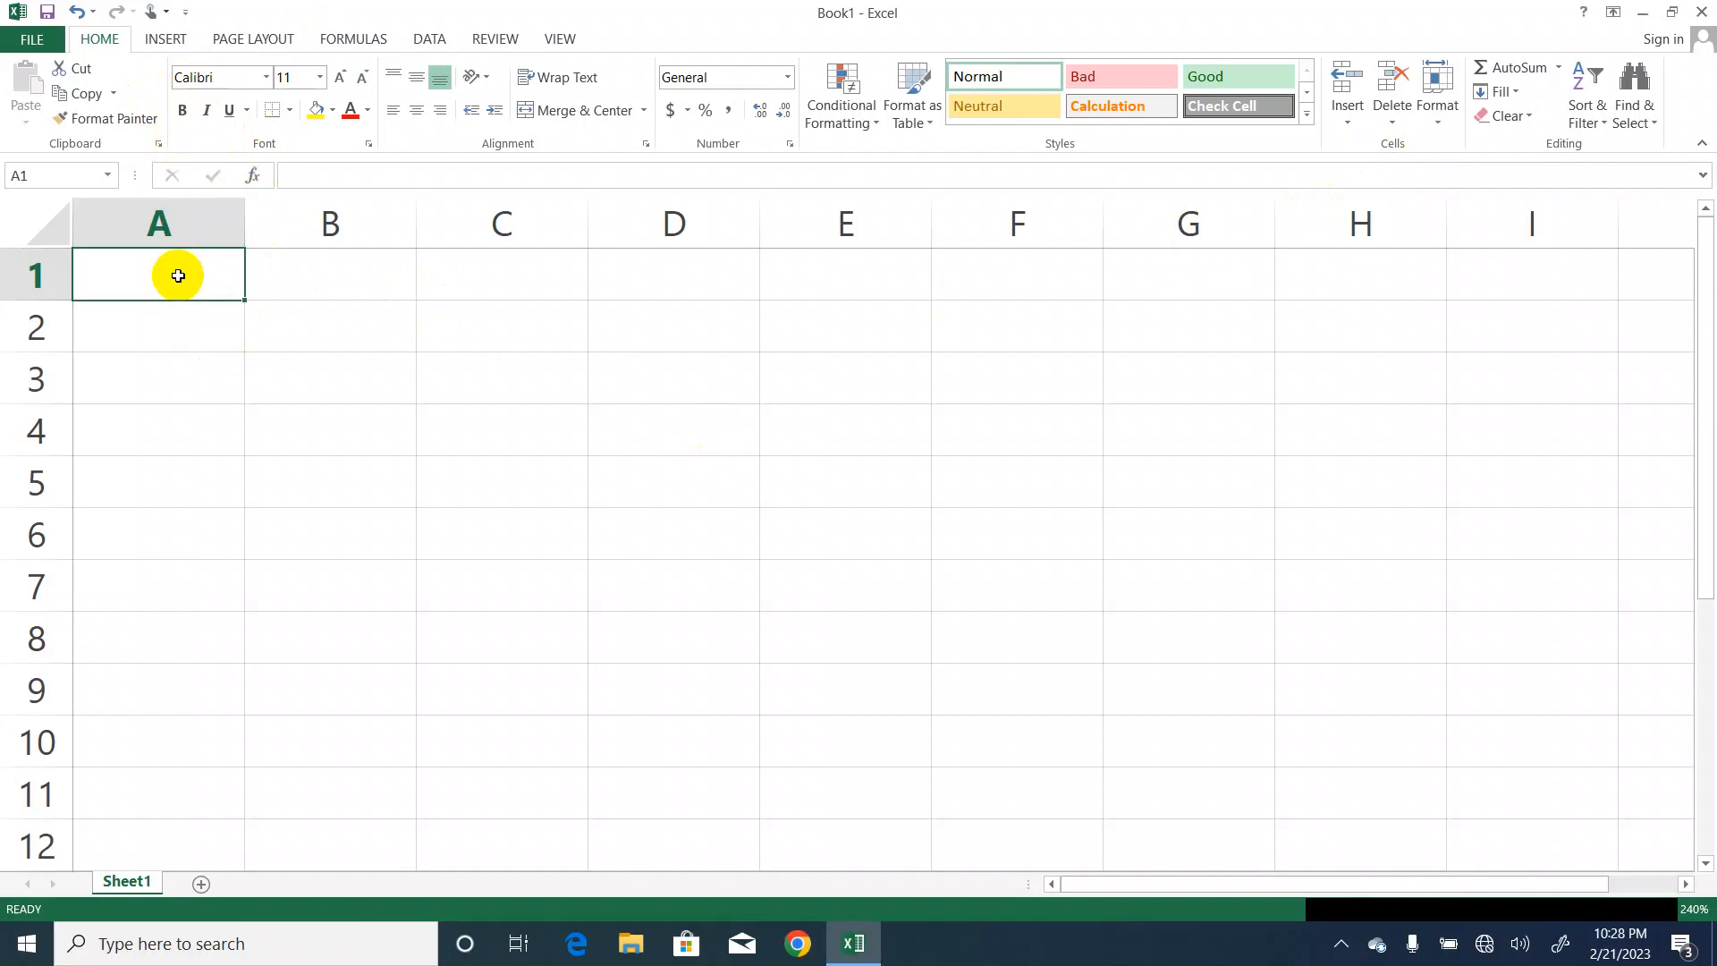
{"action": "type", "text": "S"}
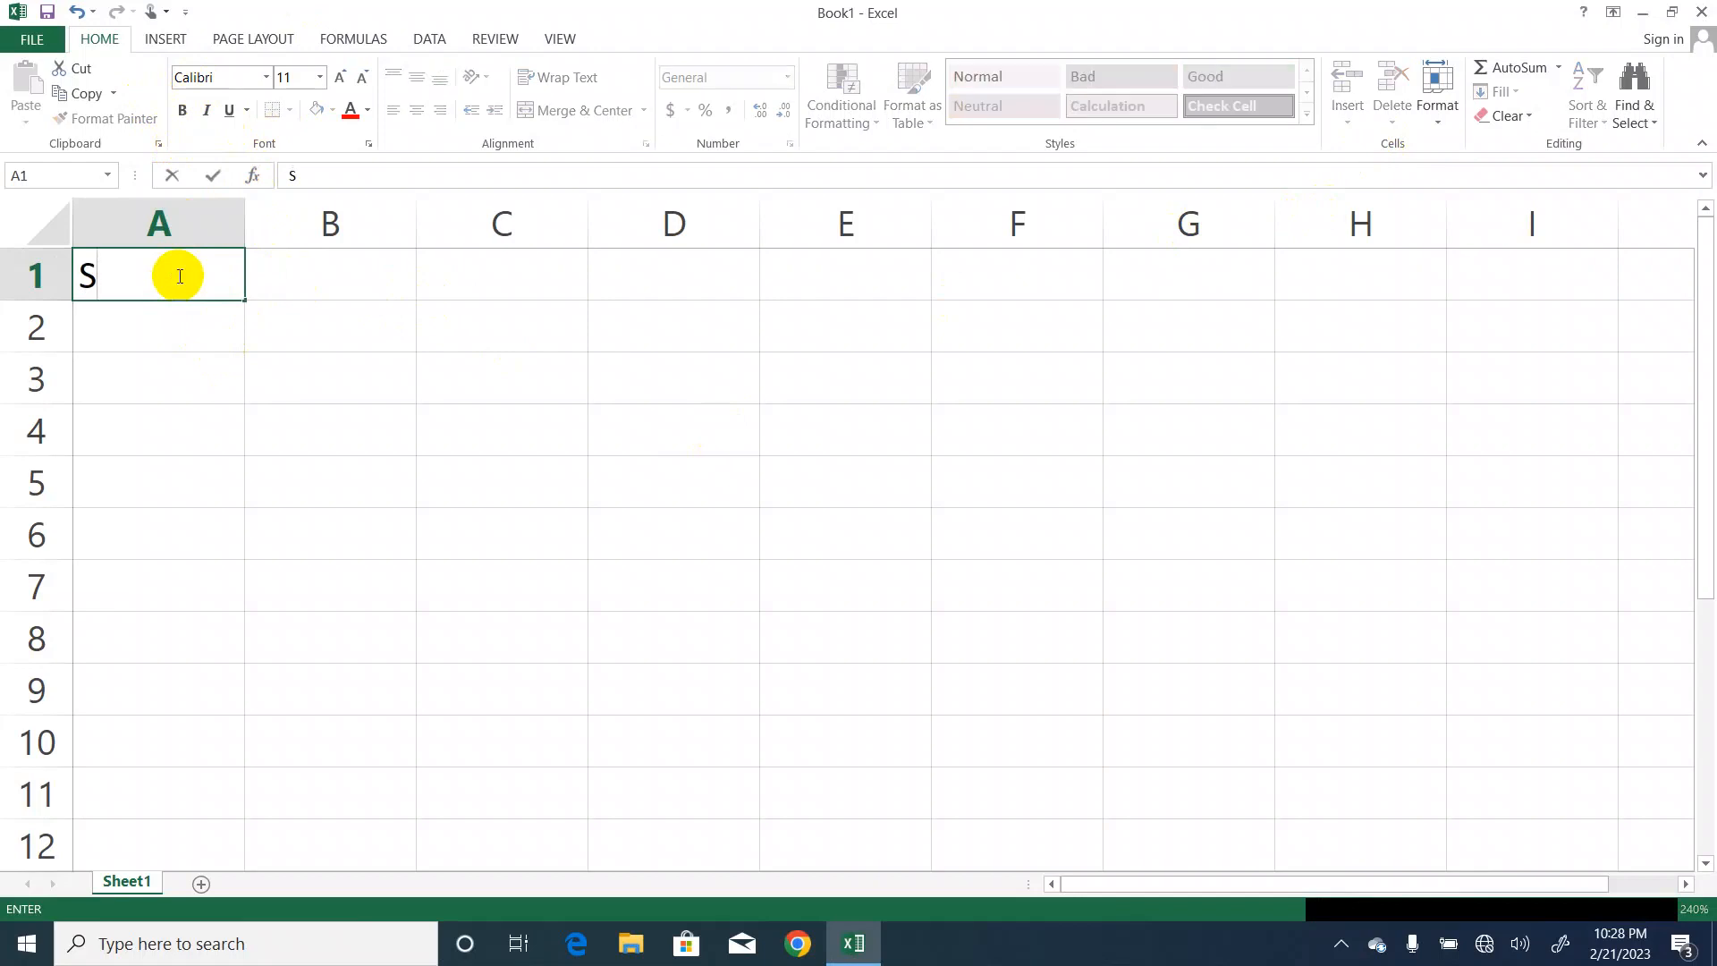
{"action": "type", "text": ".No"}
{"action": "key", "text": "Tab"}
{"action": "type", "text": "N"}
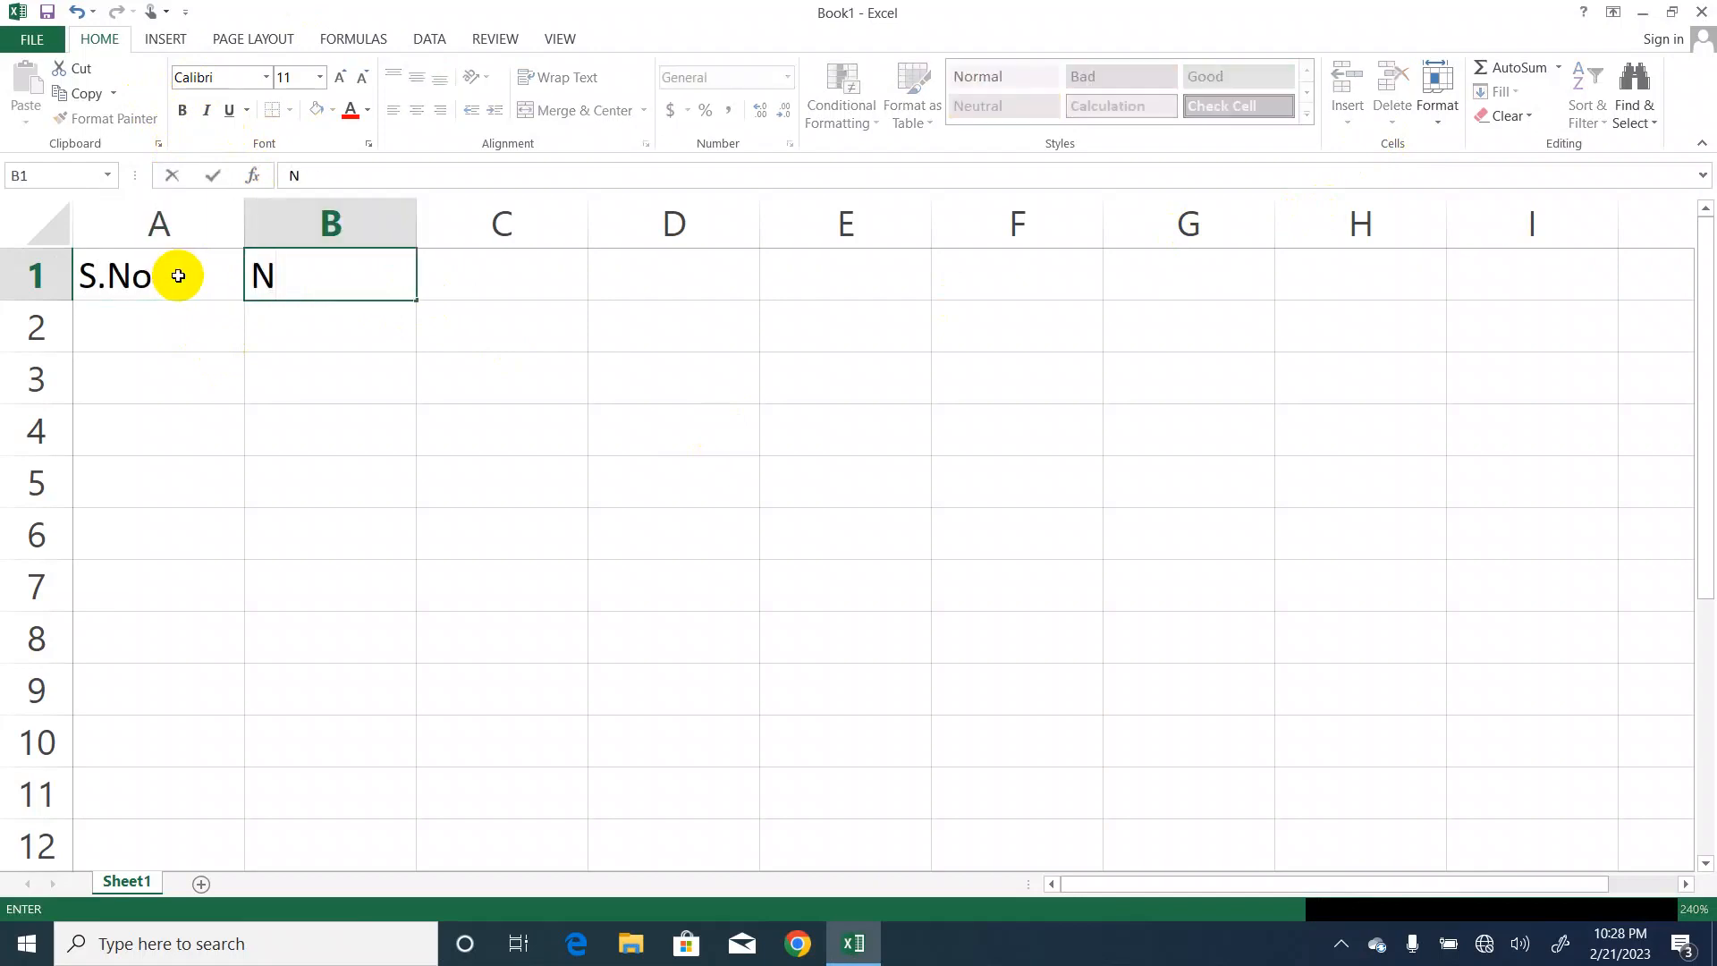
{"action": "type", "text": "ame"}
{"action": "key", "text": "Tab"}
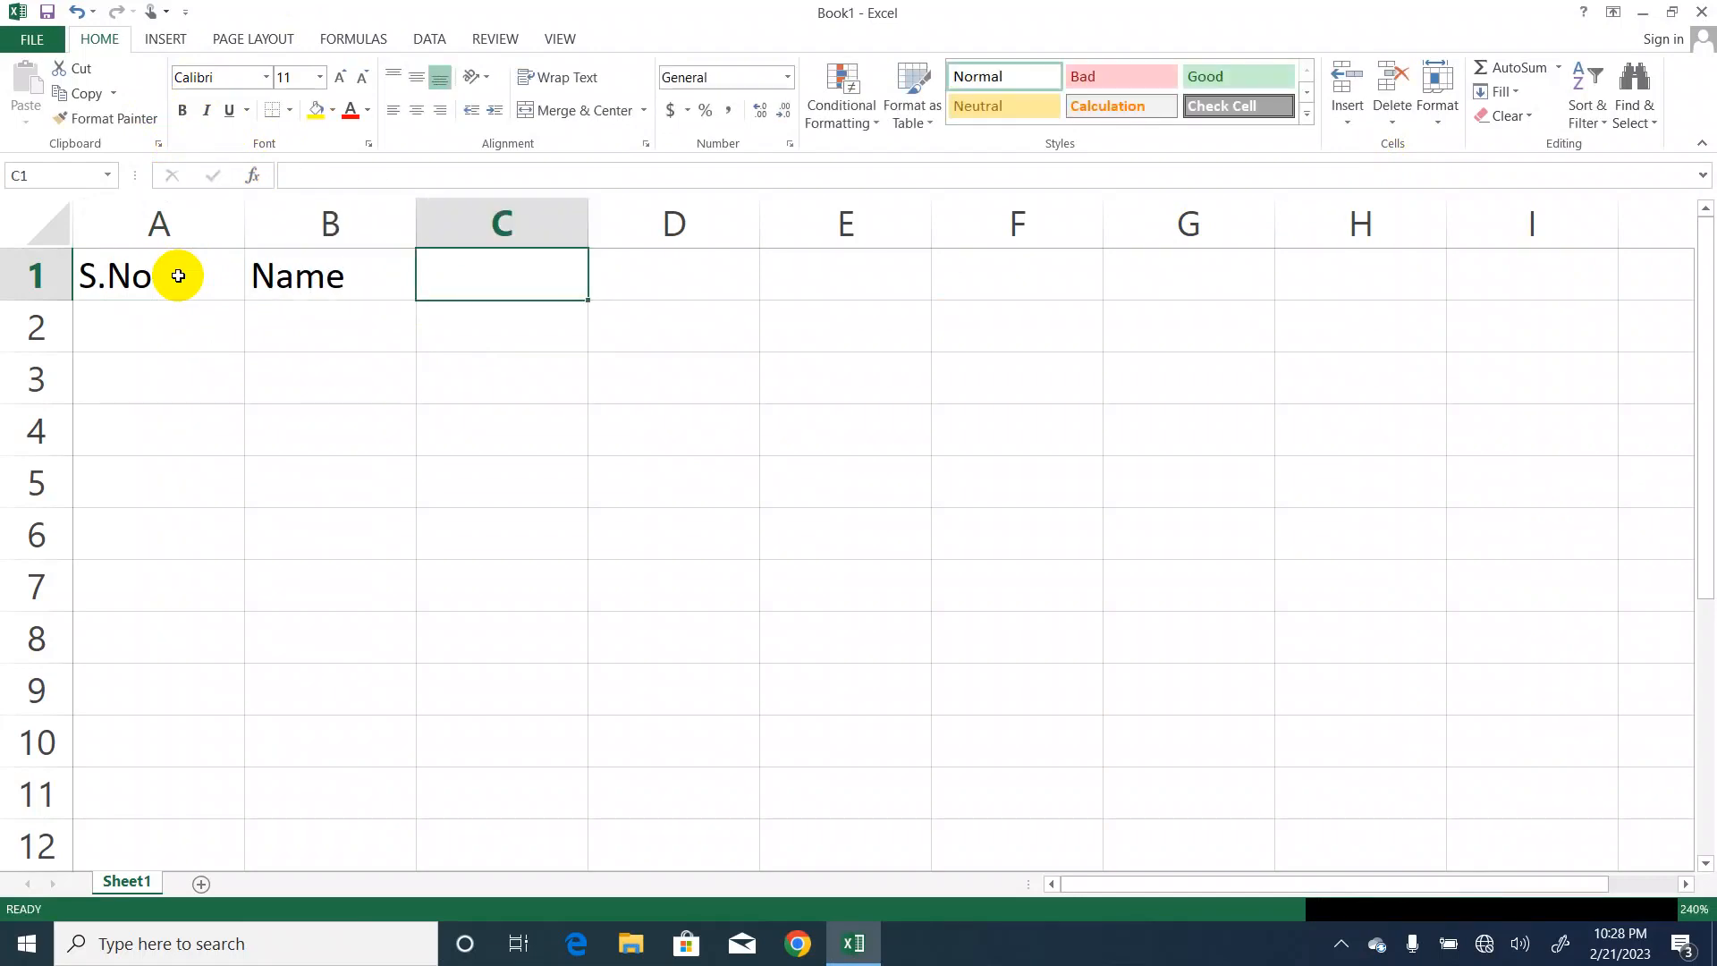
{"action": "type", "text": "T"}
{"action": "key", "text": "BackSpace"}
{"action": "type", "text": "O"}
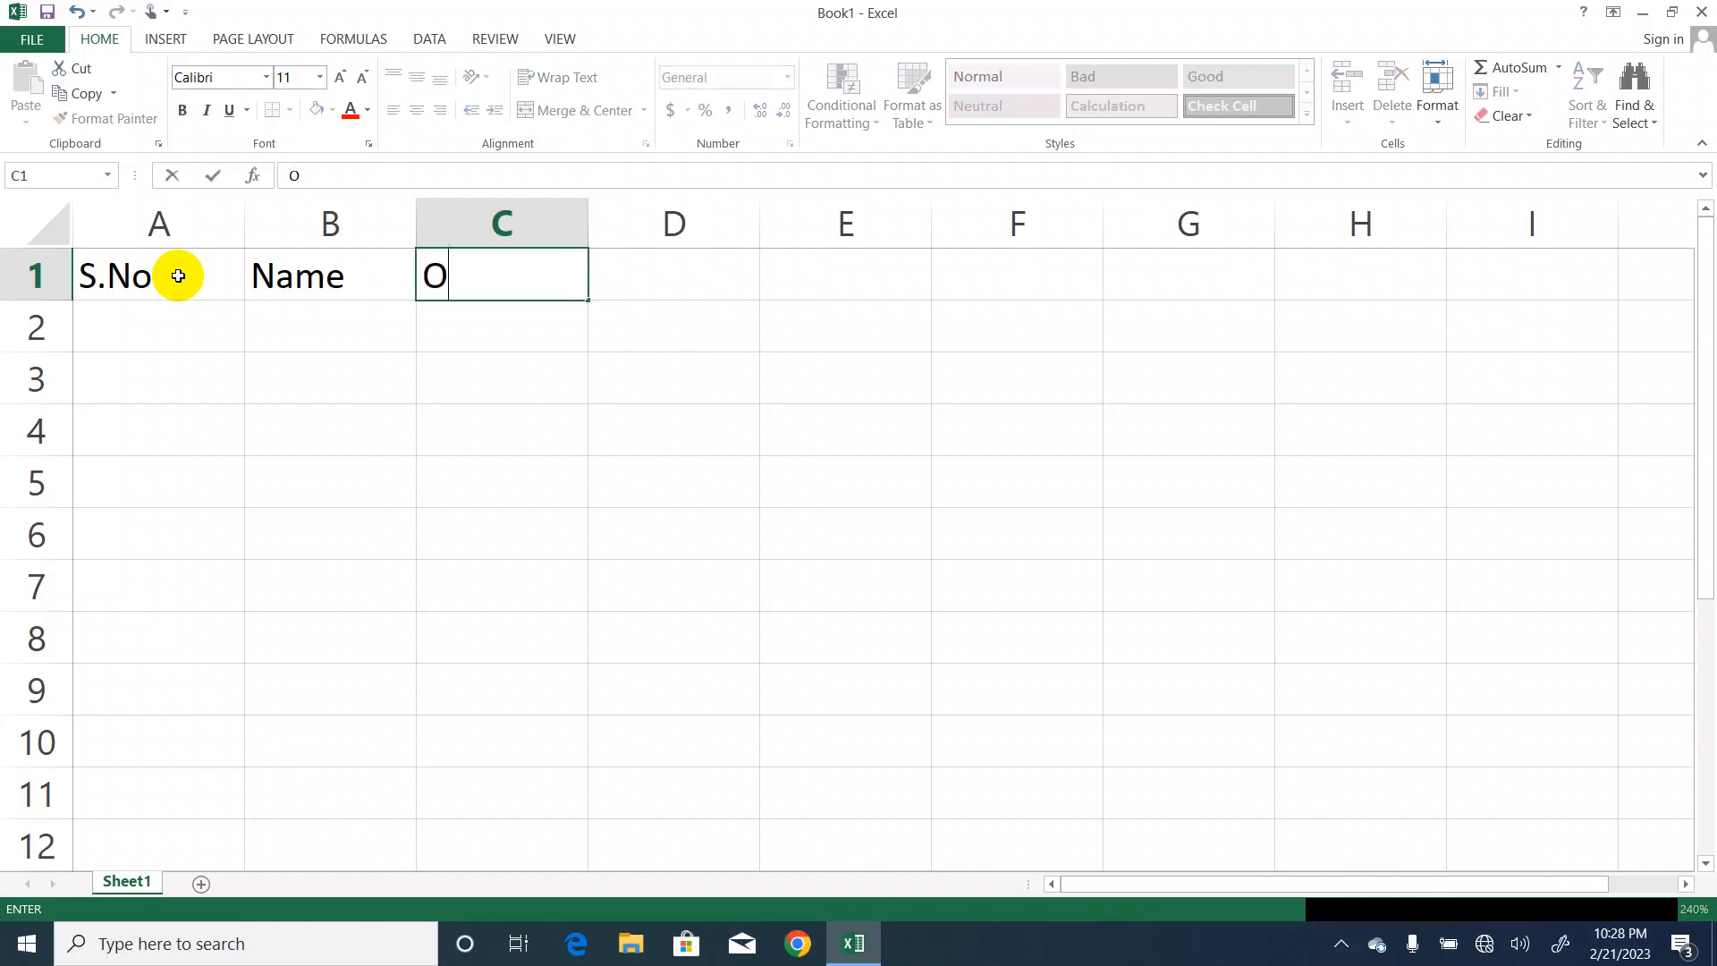
{"action": "type", "text": "bt/Marks"}
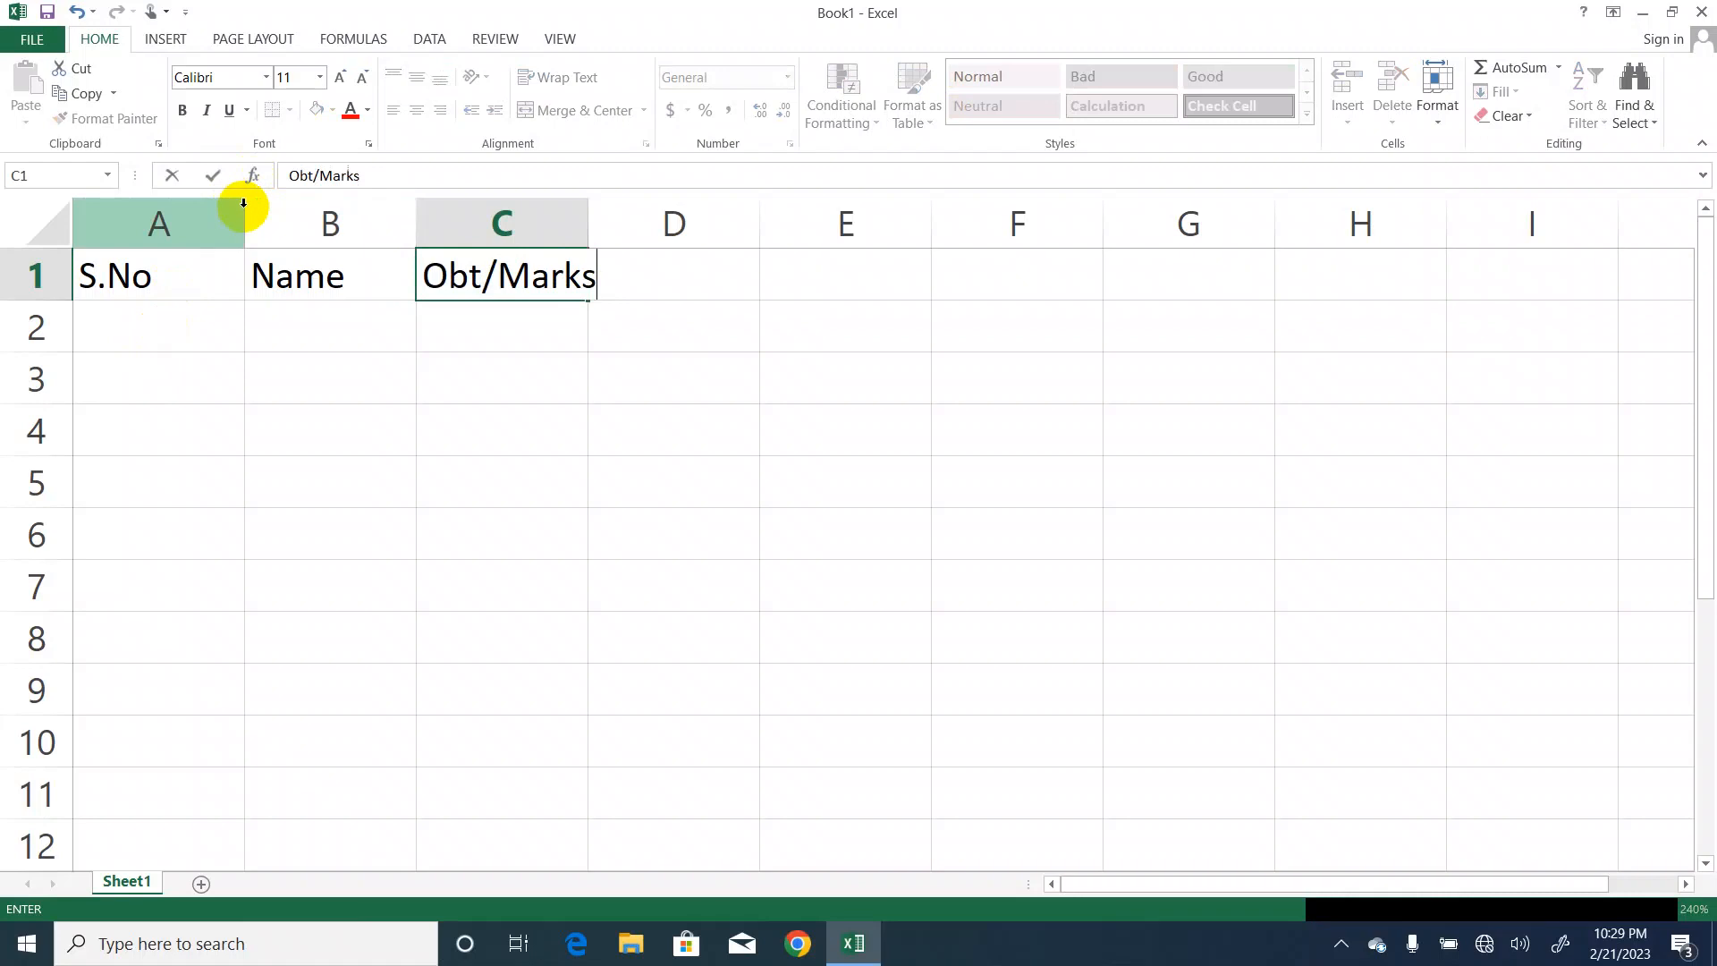
{"action": "left_click", "coordinate": [253, 324]}
Narrow column A to fit its S.No header and widen column B.
{"action": "left_click_drag", "start_coordinate": [244, 248], "coordinate": [169, 249]}
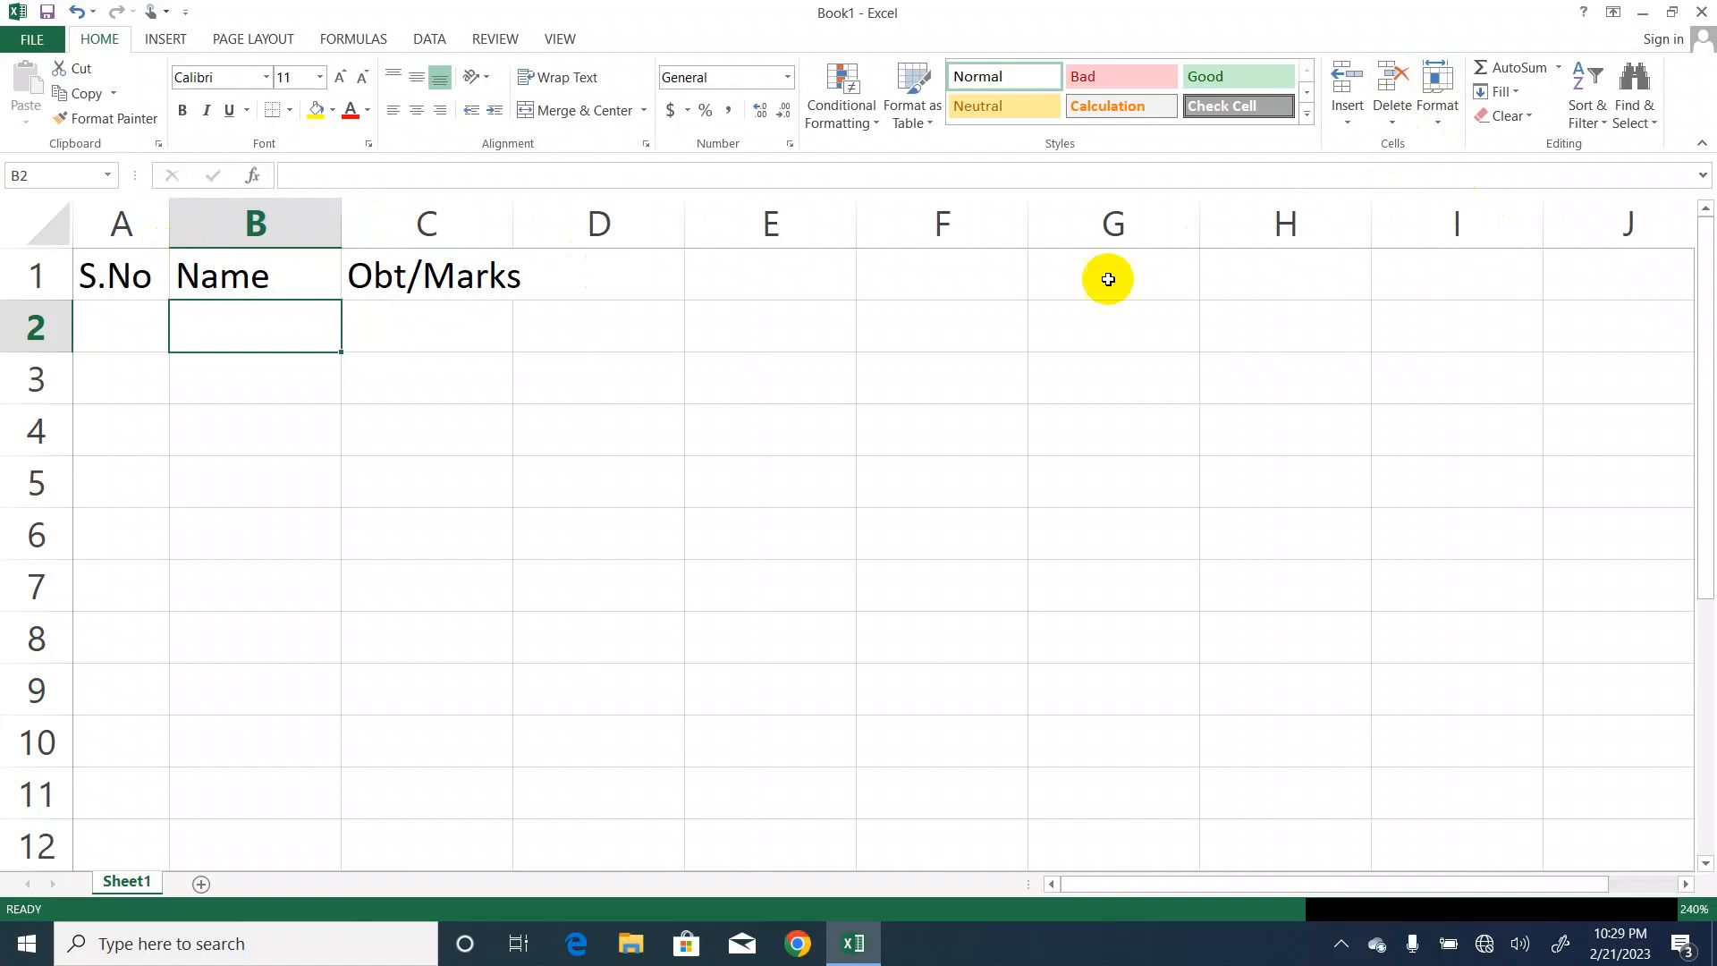
{"action": "left_click_drag", "start_coordinate": [339, 210], "coordinate": [388, 223]}
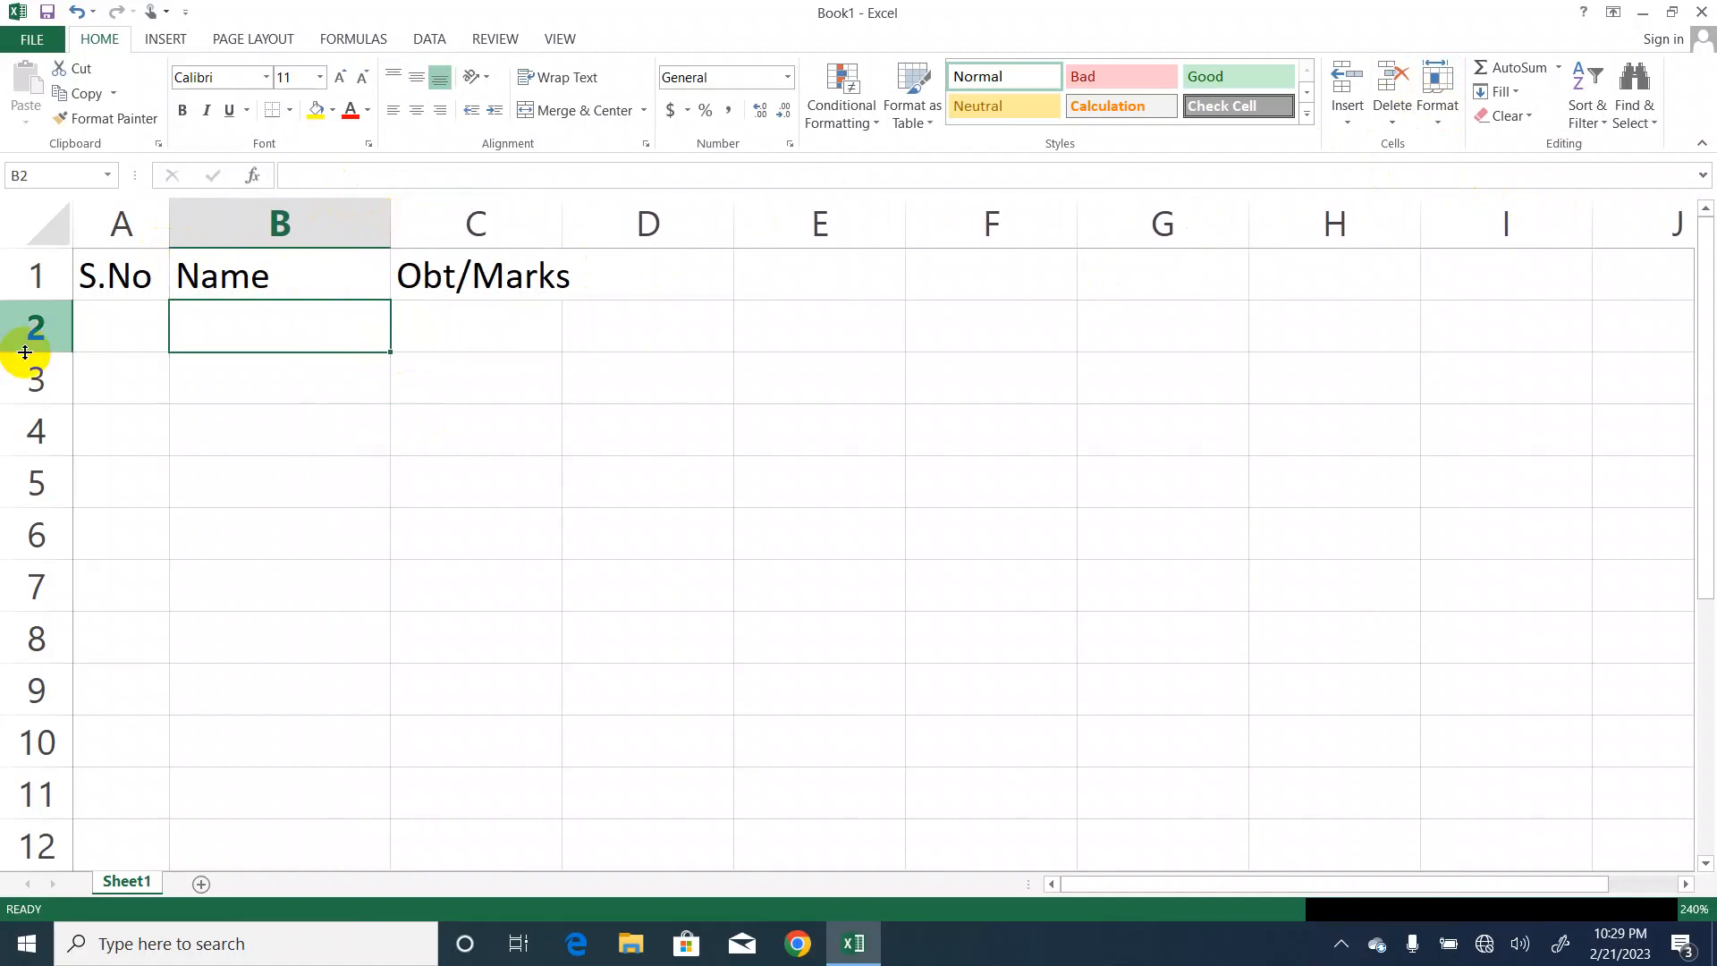
{"action": "left_click", "coordinate": [587, 364]}
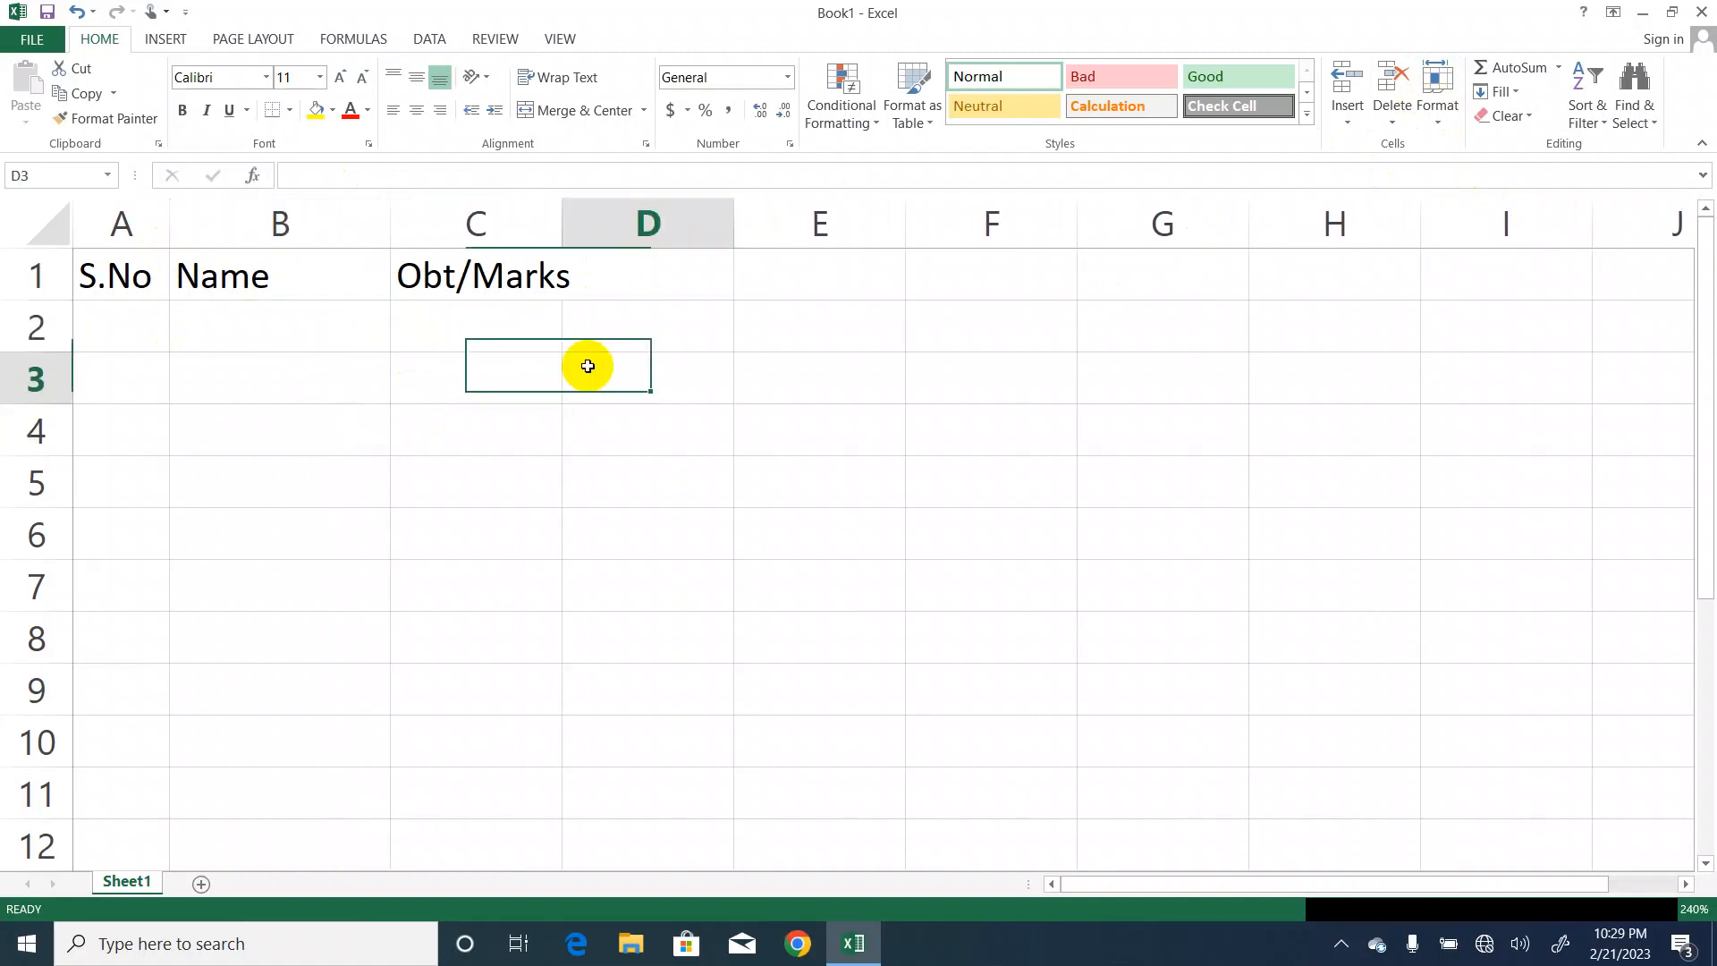
{"action": "left_click", "coordinate": [494, 372]}
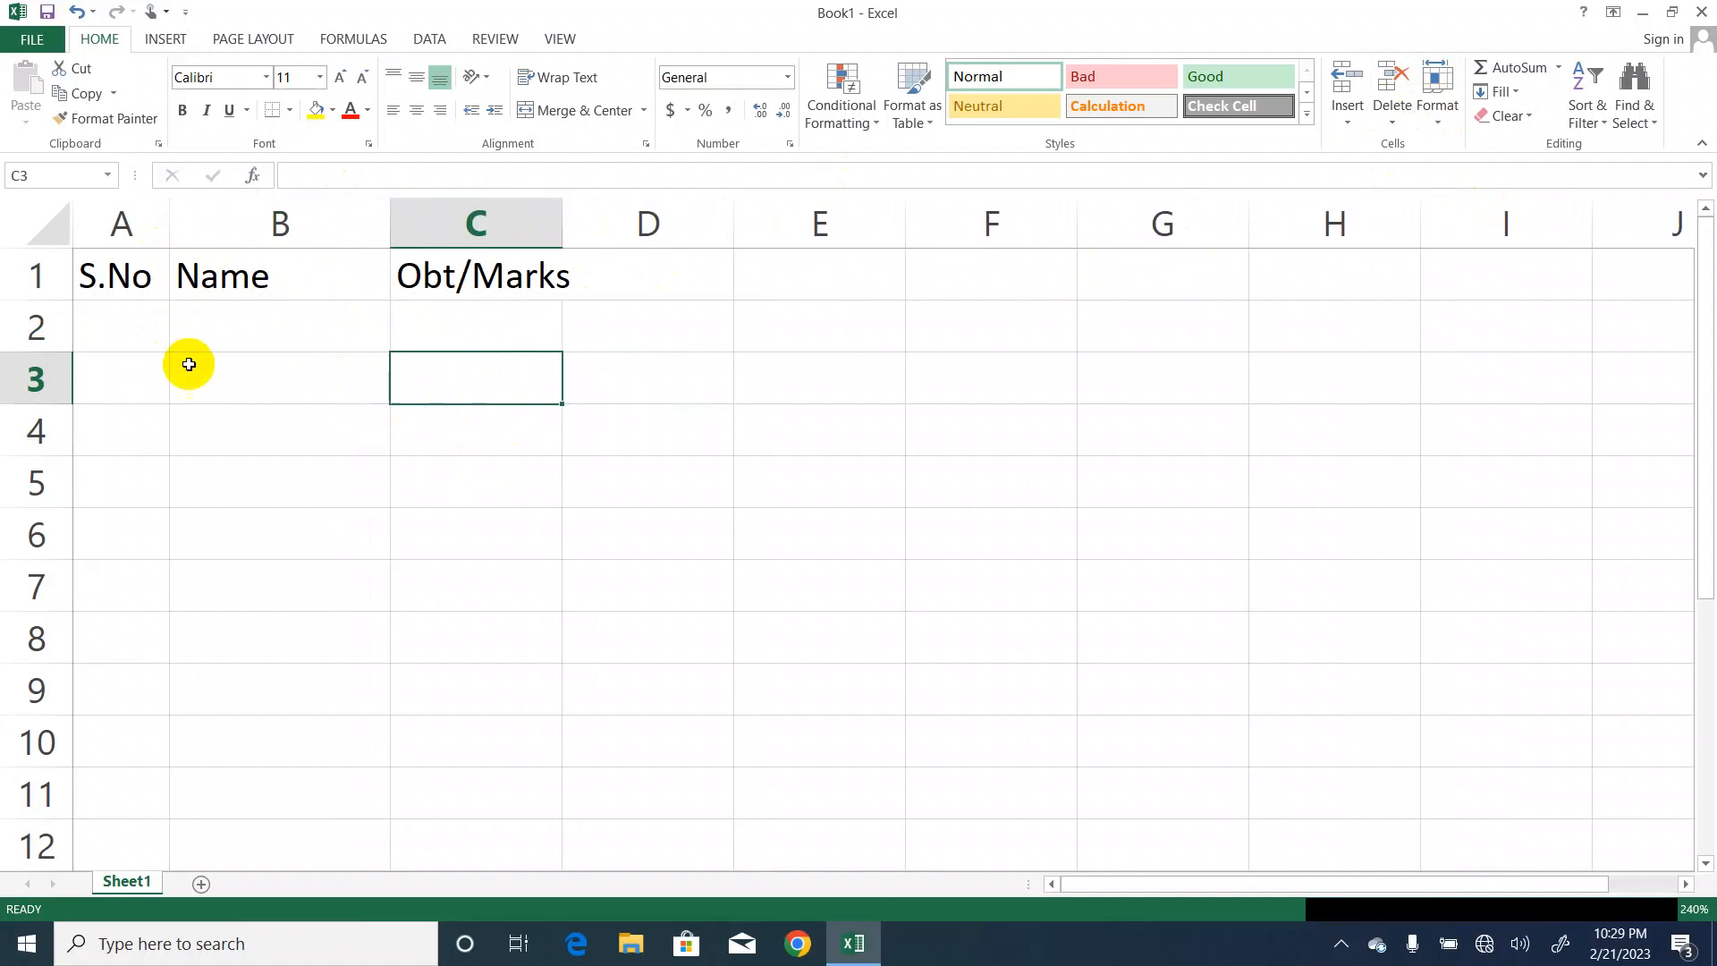
{"action": "left_click", "coordinate": [241, 326]}
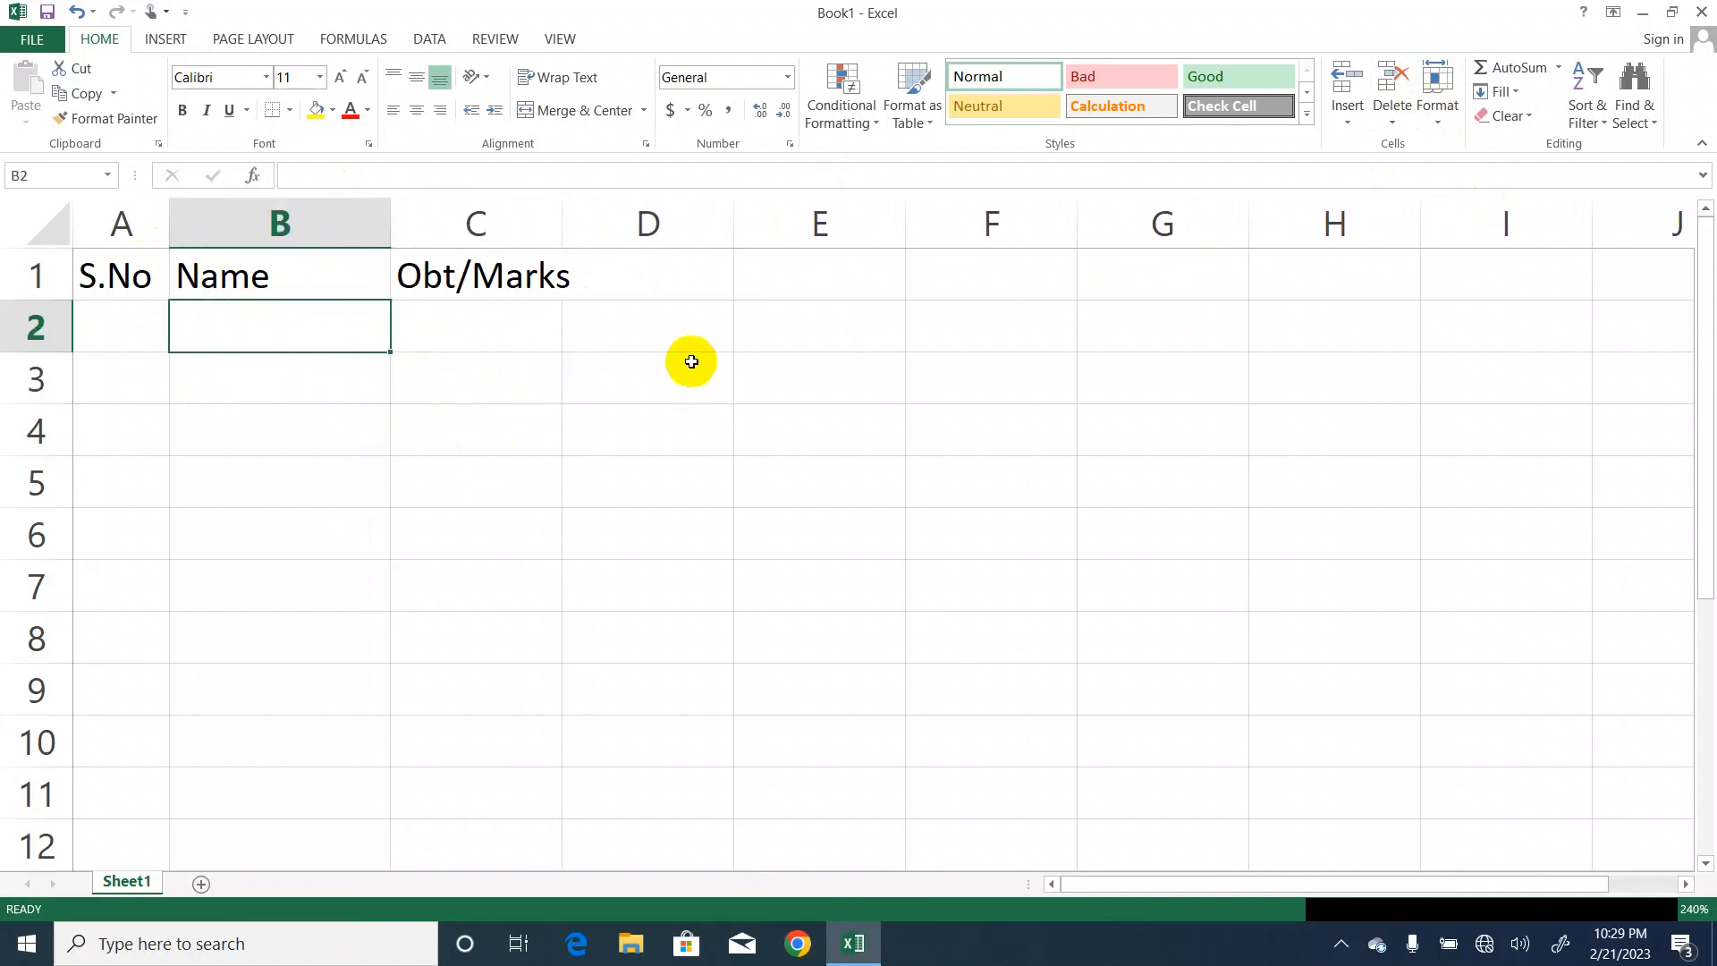
{"action": "left_click", "coordinate": [666, 338]}
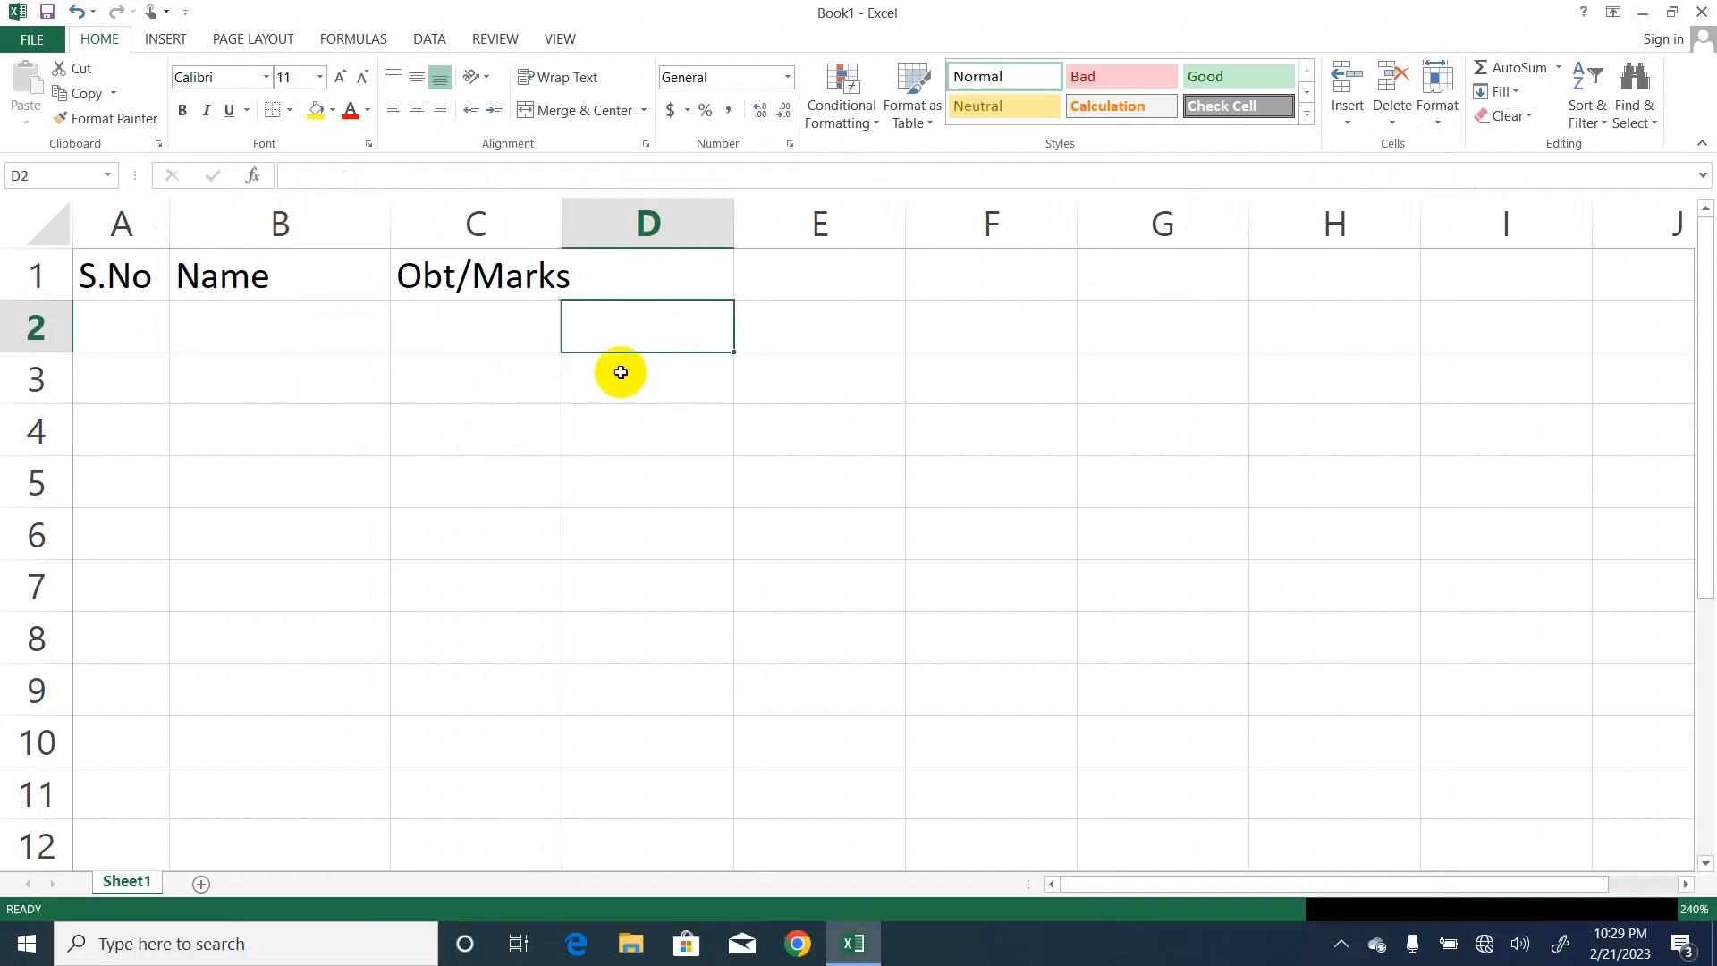
{"action": "left_click", "coordinate": [1437, 122]}
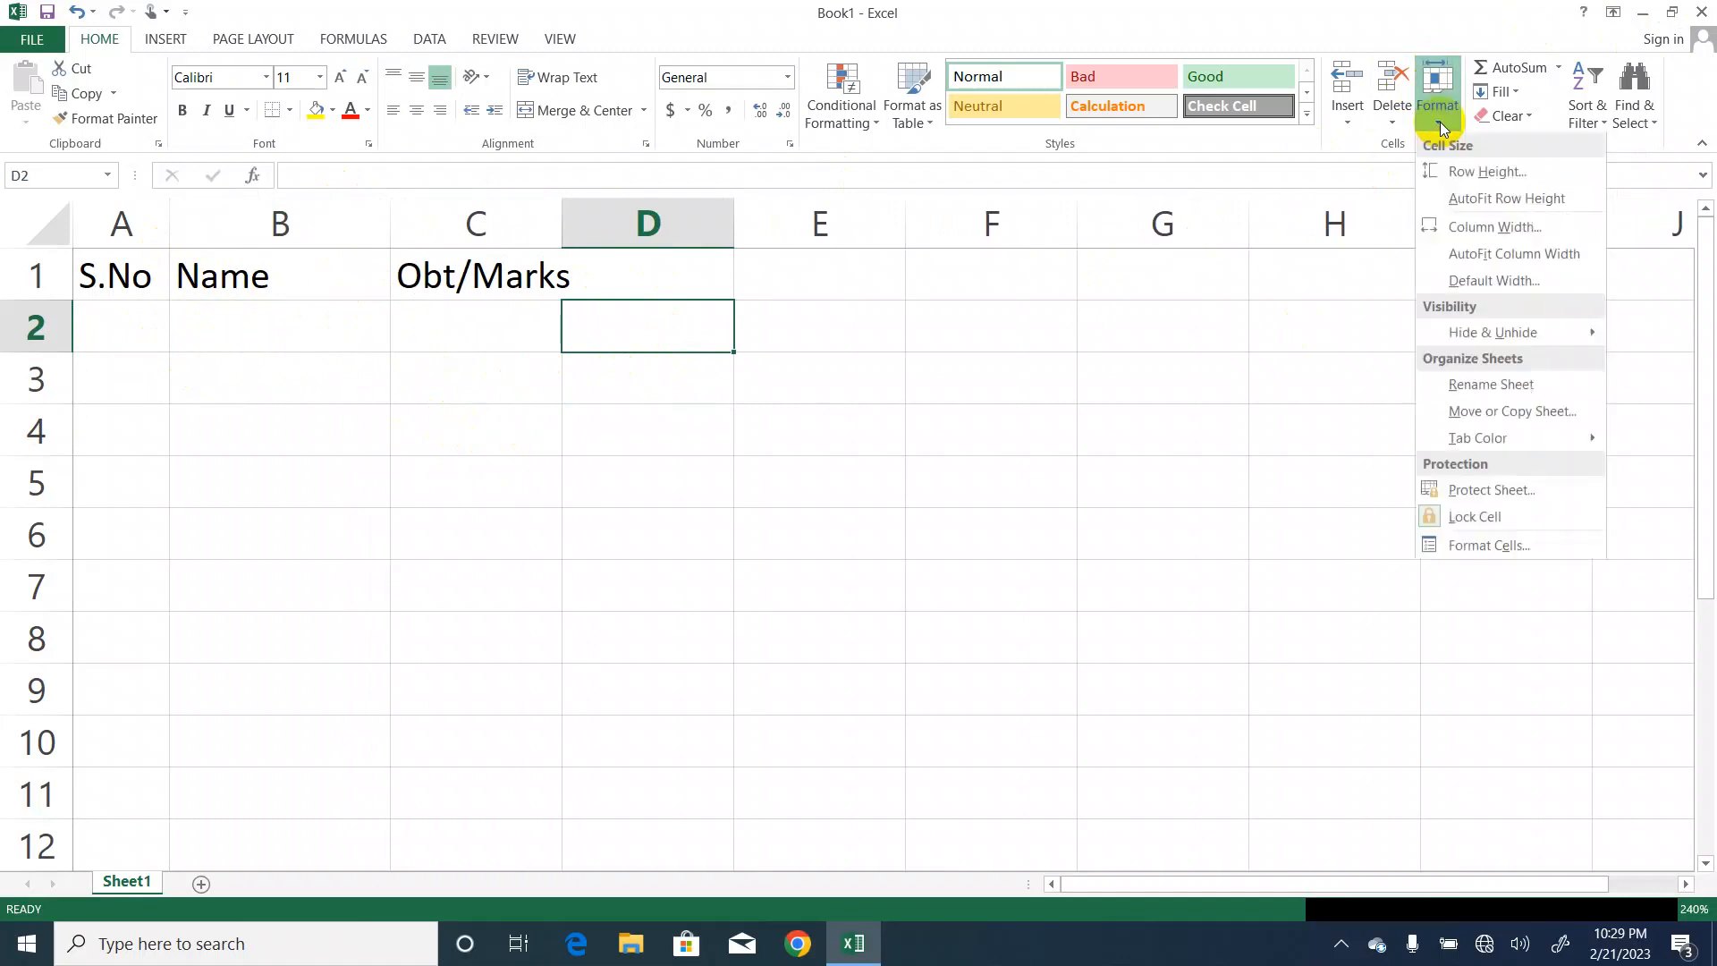
{"action": "left_click", "coordinate": [1472, 229]}
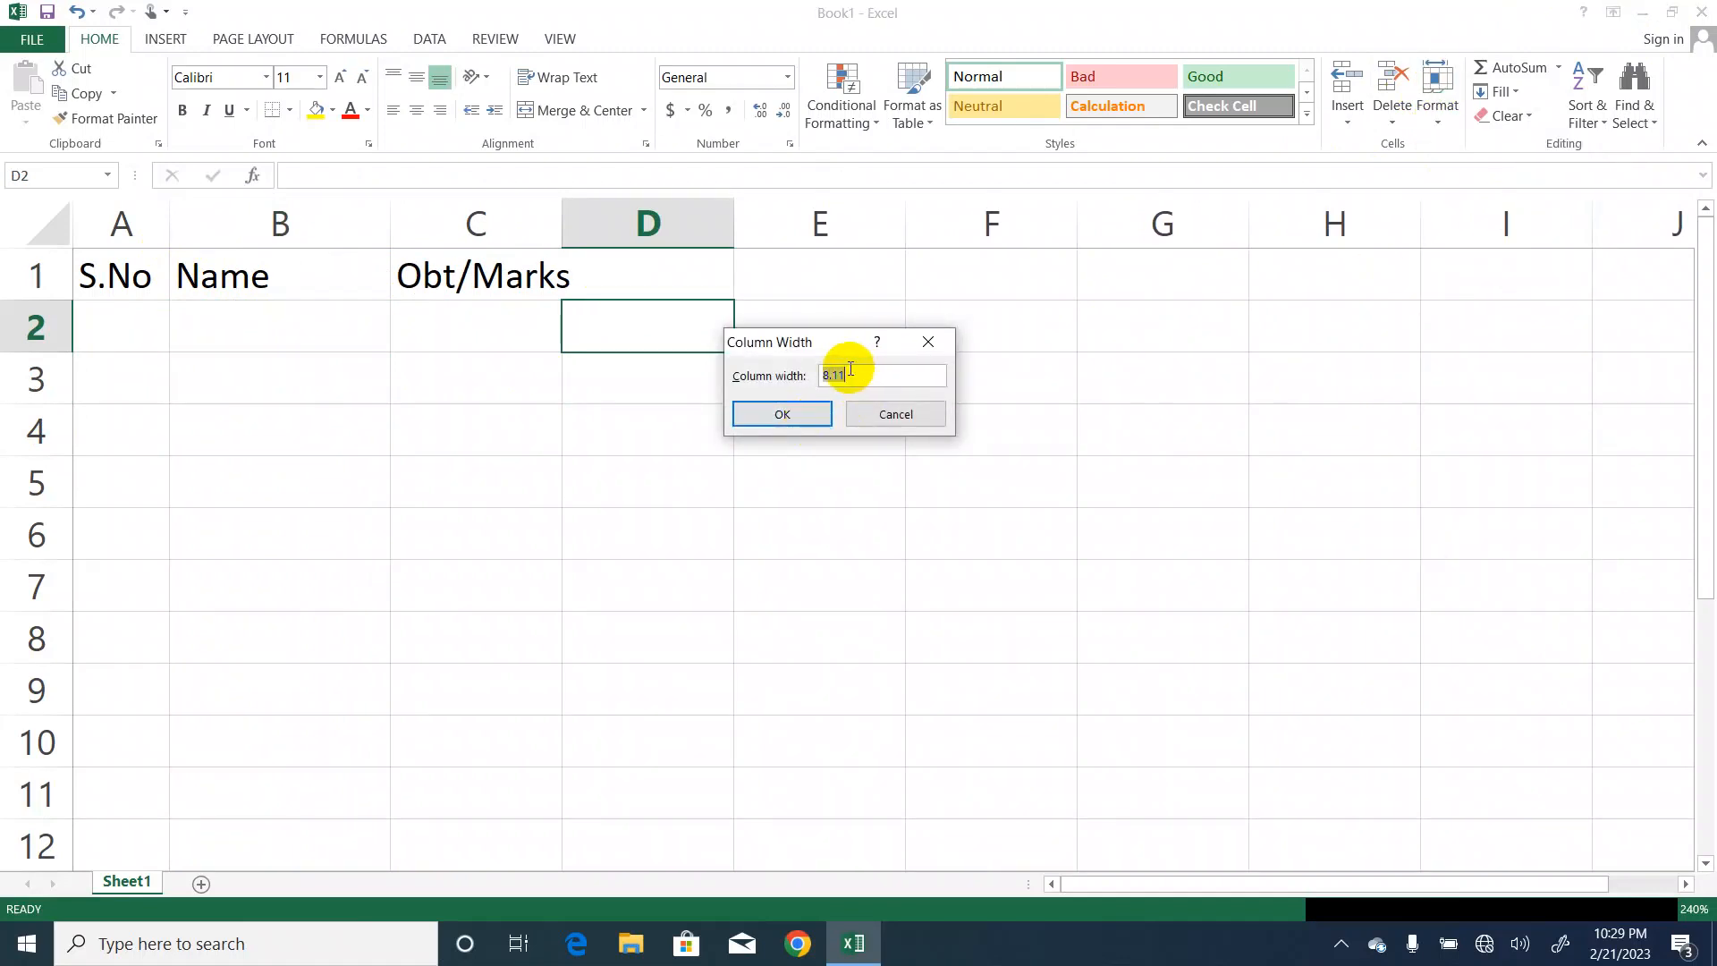
{"action": "left_click", "coordinate": [897, 416]}
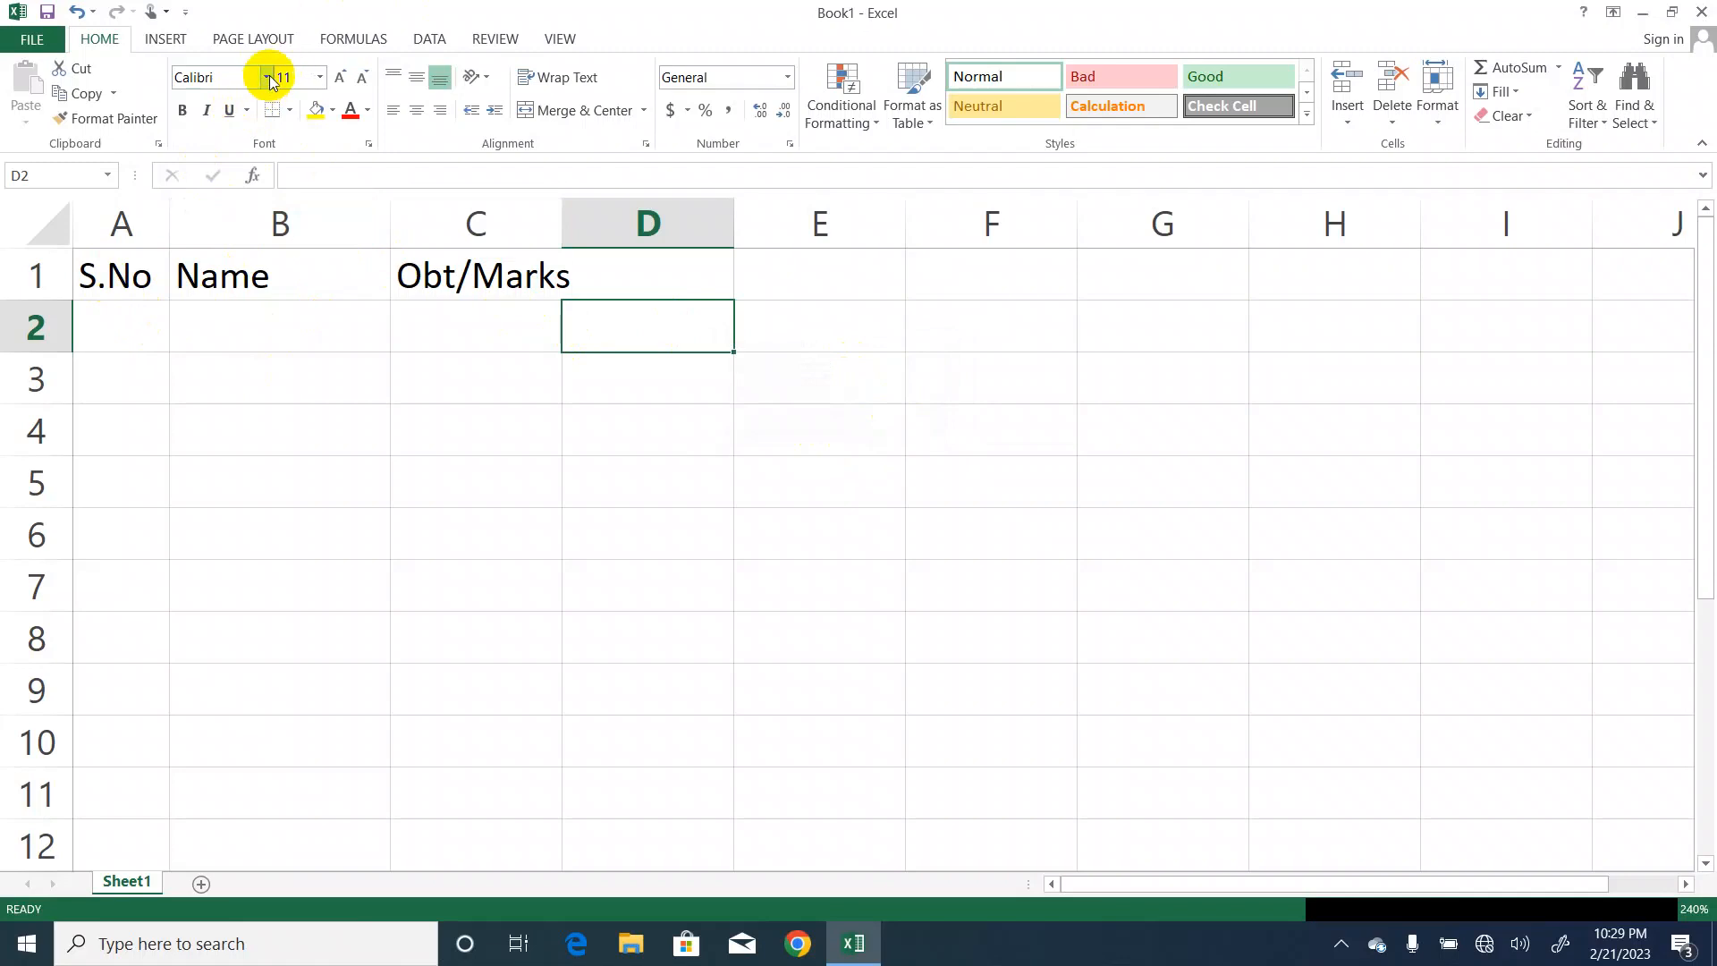
Select the header cells A1:C1 and autofit column C to the Obt/Marks text.
{"action": "left_click_drag", "start_coordinate": [120, 279], "coordinate": [523, 269]}
{"action": "double_click", "coordinate": [564, 223]}
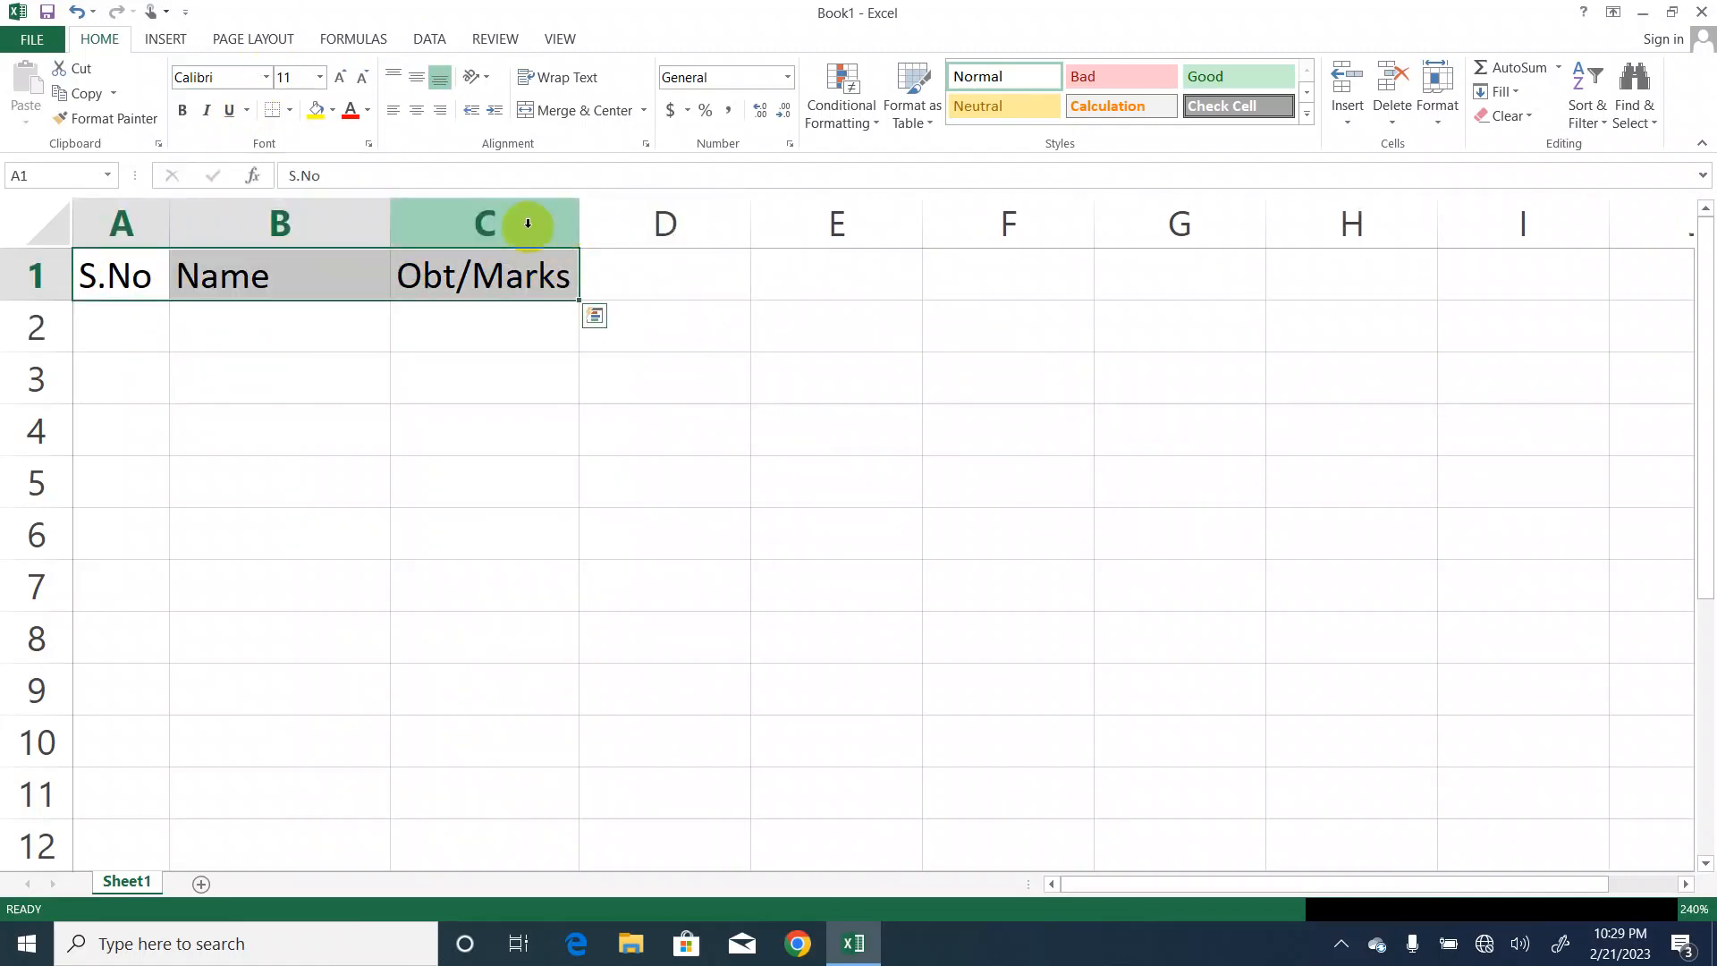
Try the Calibri Light font on header cells A1:C1 and set it back to Calibri.
{"action": "left_click", "coordinate": [266, 79]}
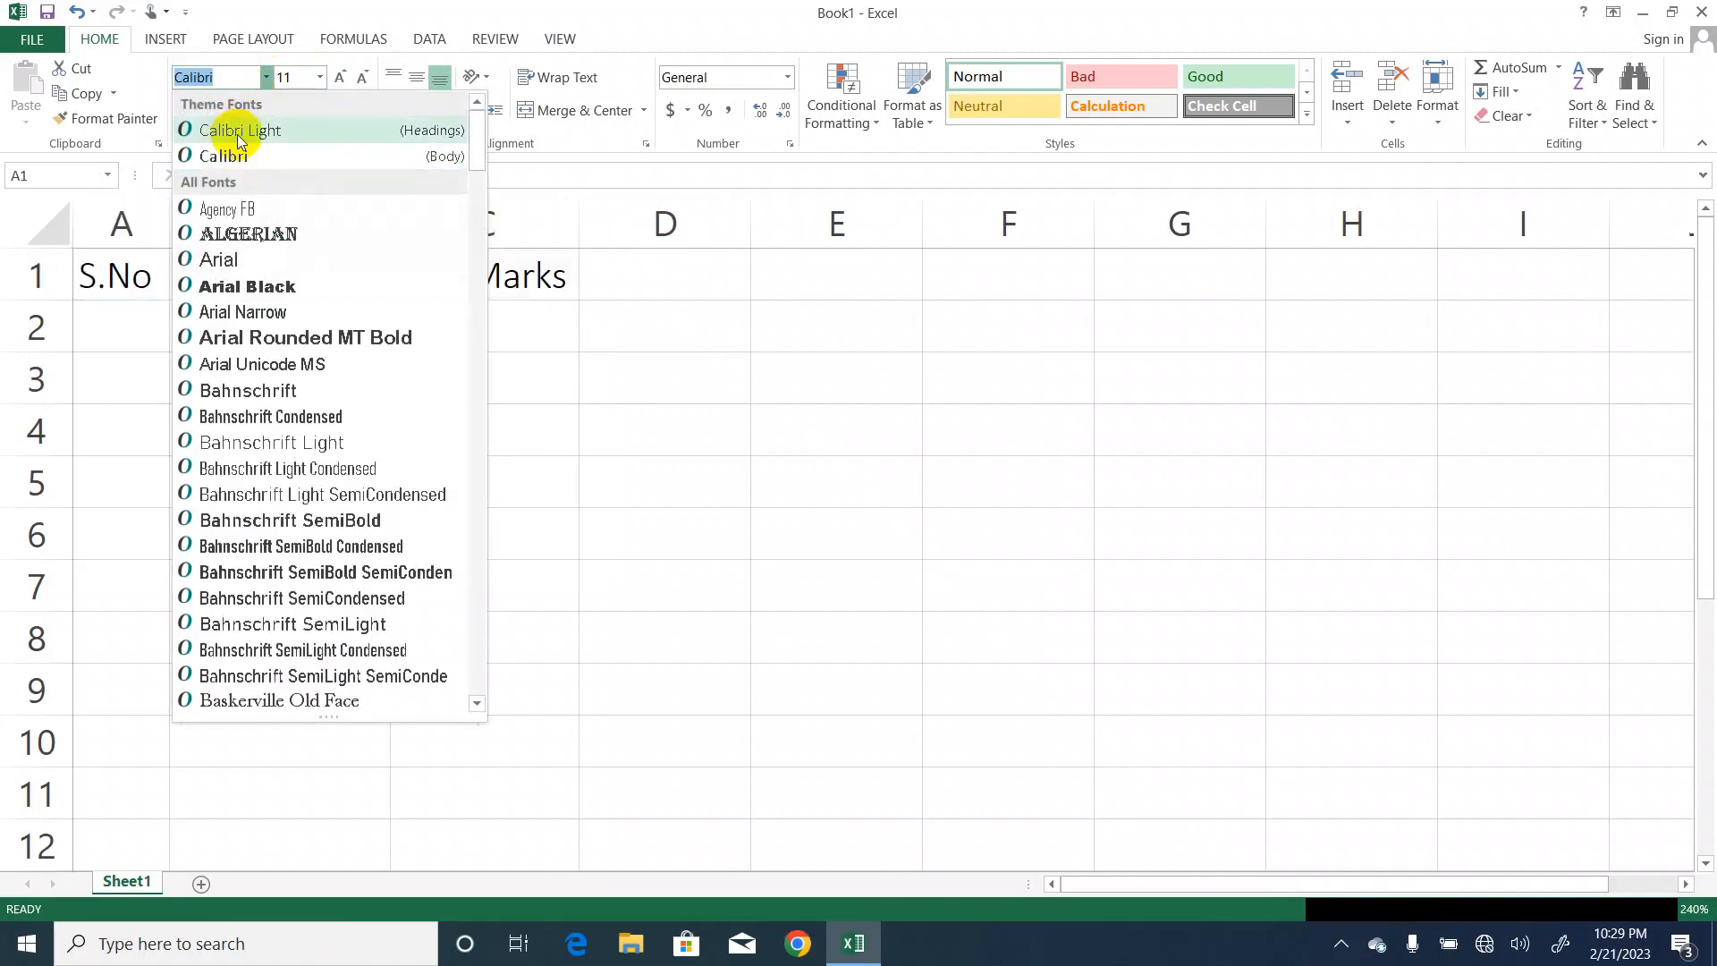
{"action": "left_click", "coordinate": [238, 135]}
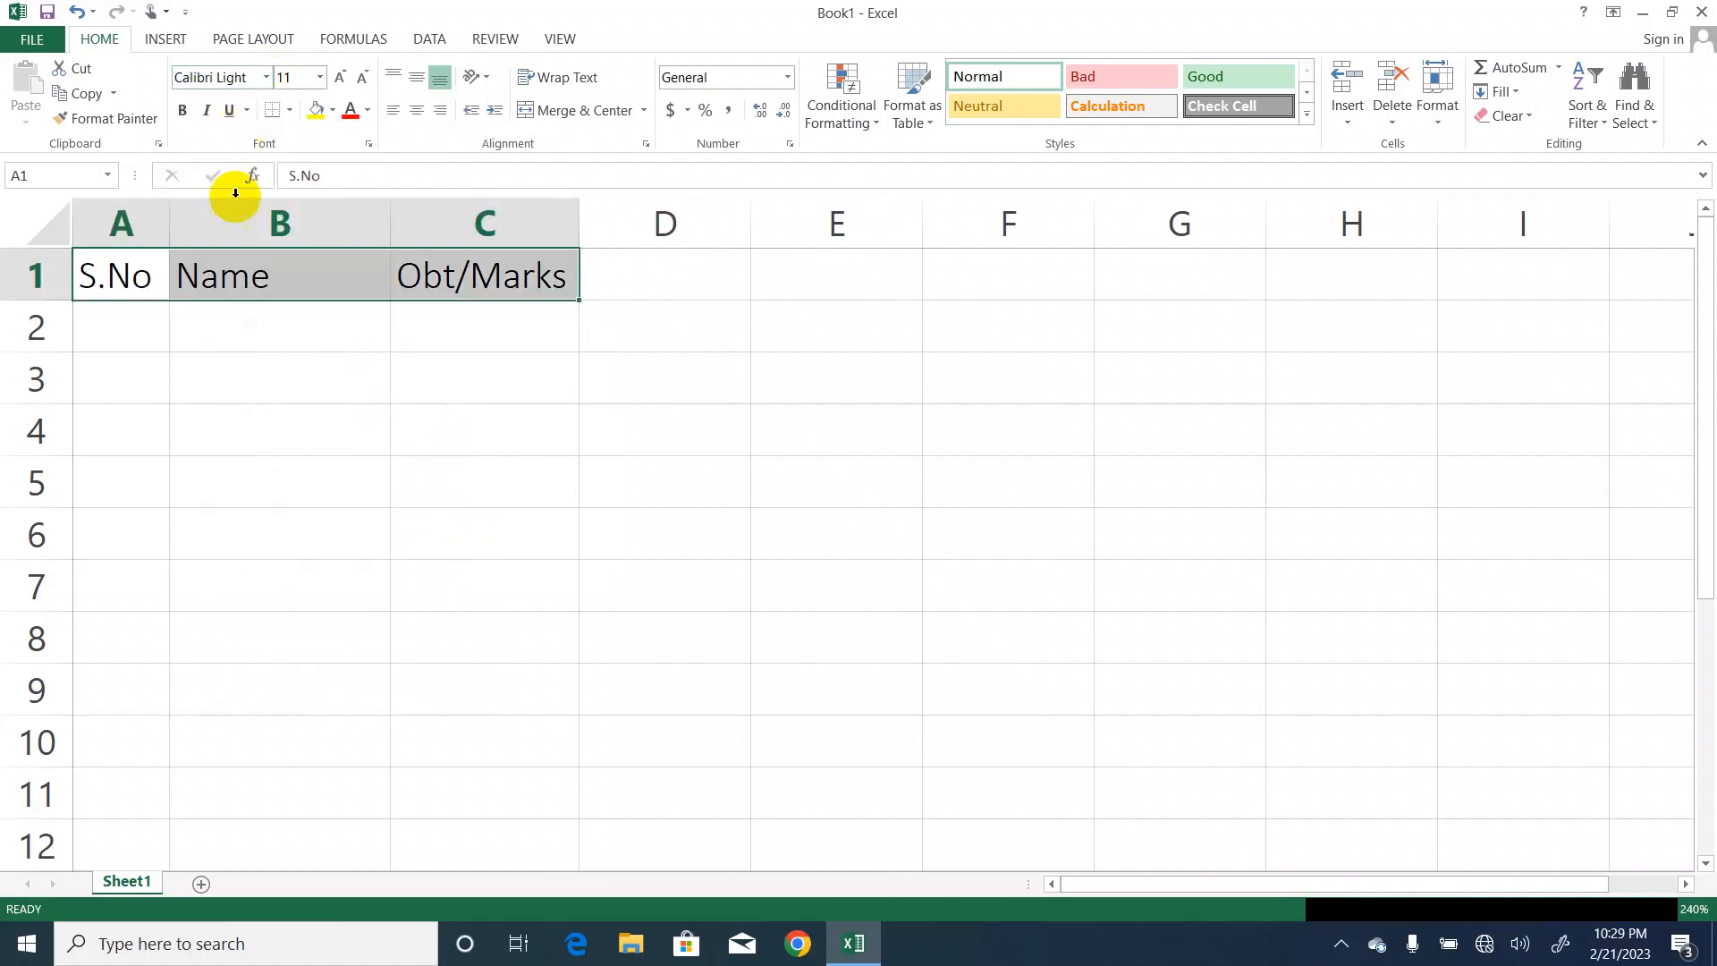
{"action": "left_click", "coordinate": [267, 78]}
{"action": "left_click", "coordinate": [252, 158]}
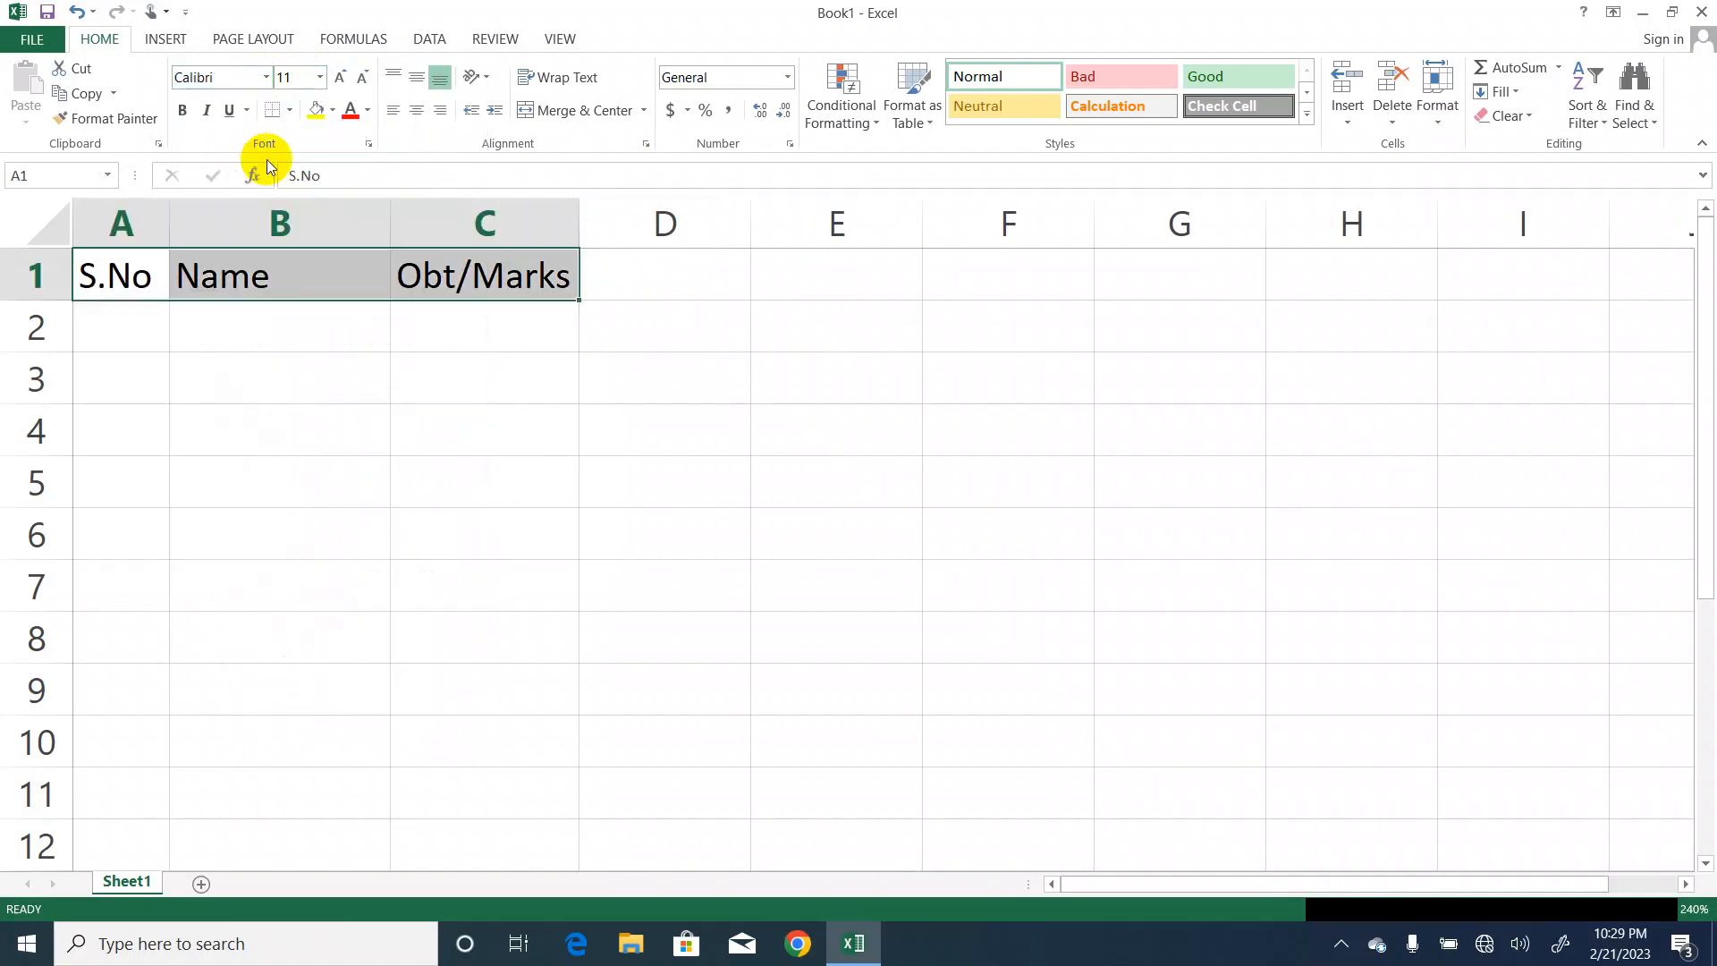
Try the Algerian, Arial and Bahnschrift SemiBold fonts on headers A1:C1, ending with Calibri again.
{"action": "left_click", "coordinate": [265, 78]}
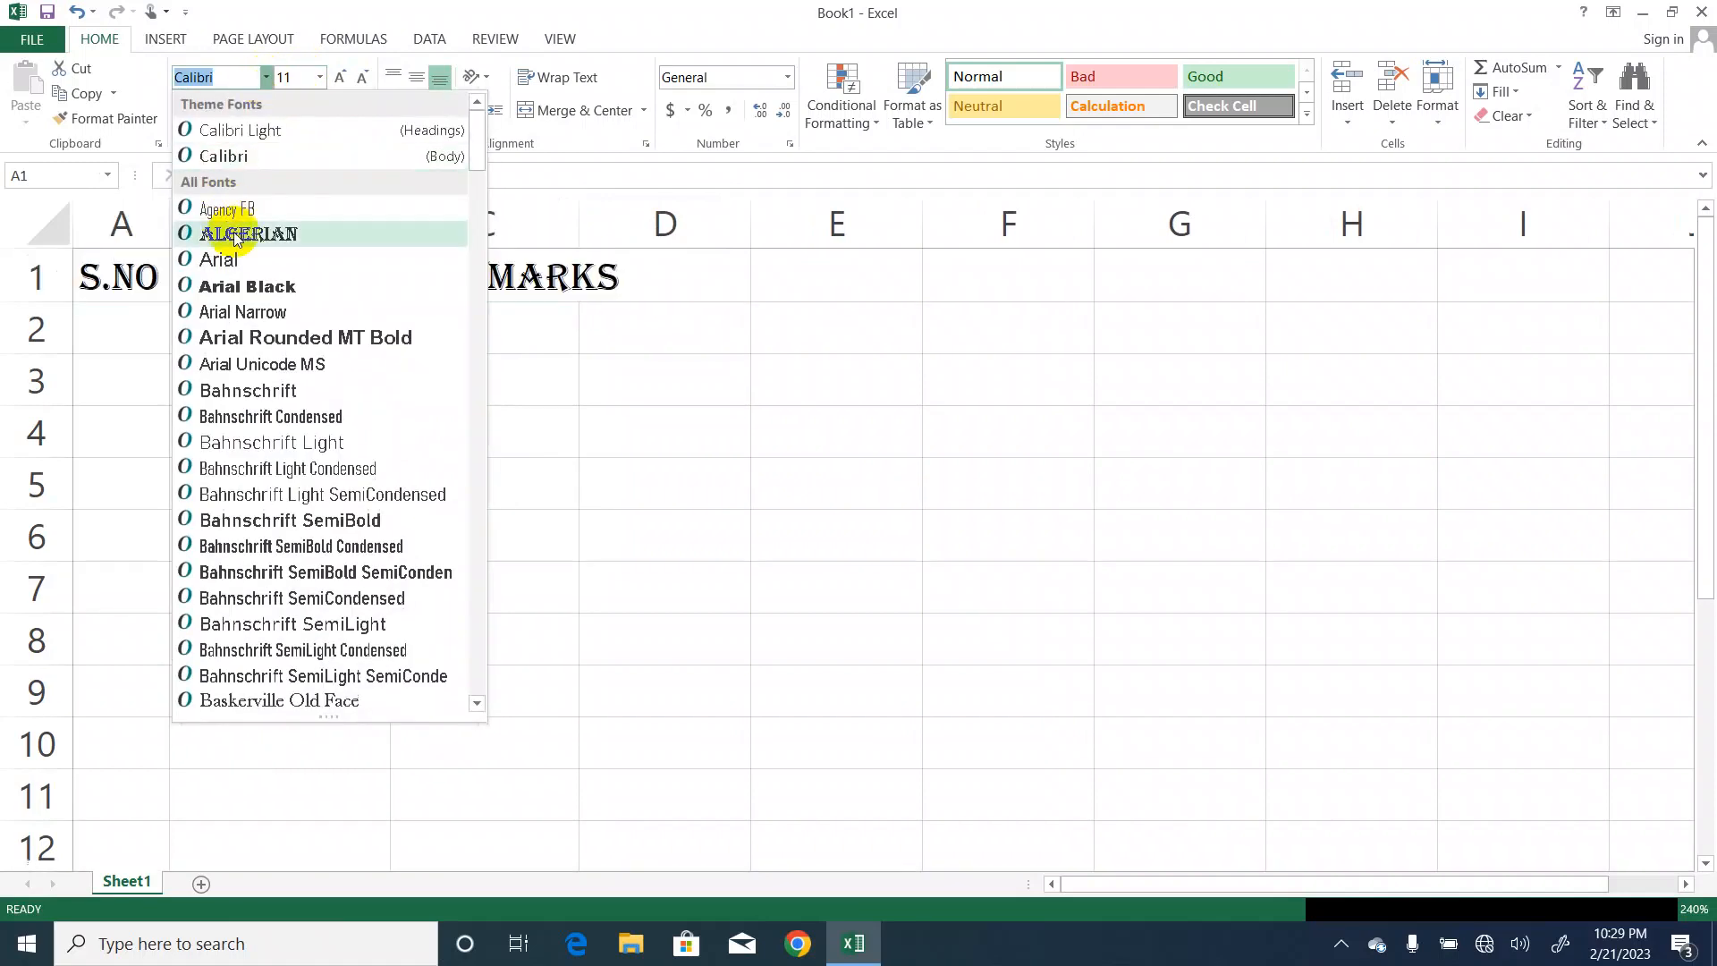
{"action": "left_click", "coordinate": [256, 234]}
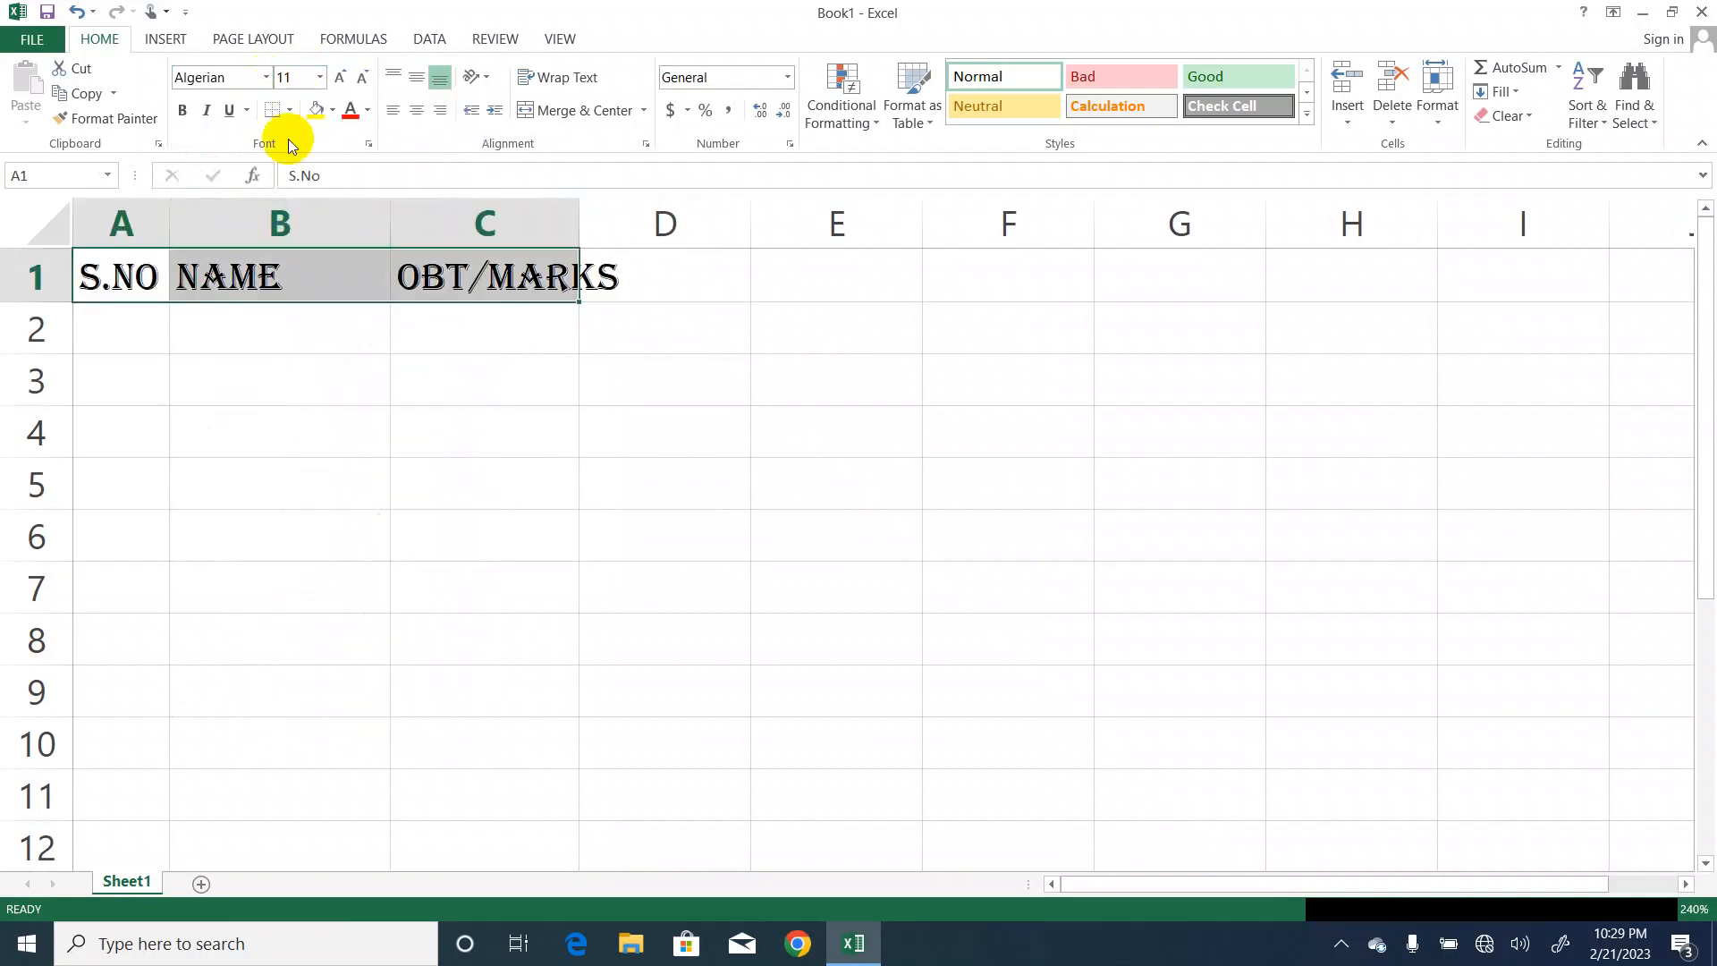
{"action": "left_click", "coordinate": [266, 77]}
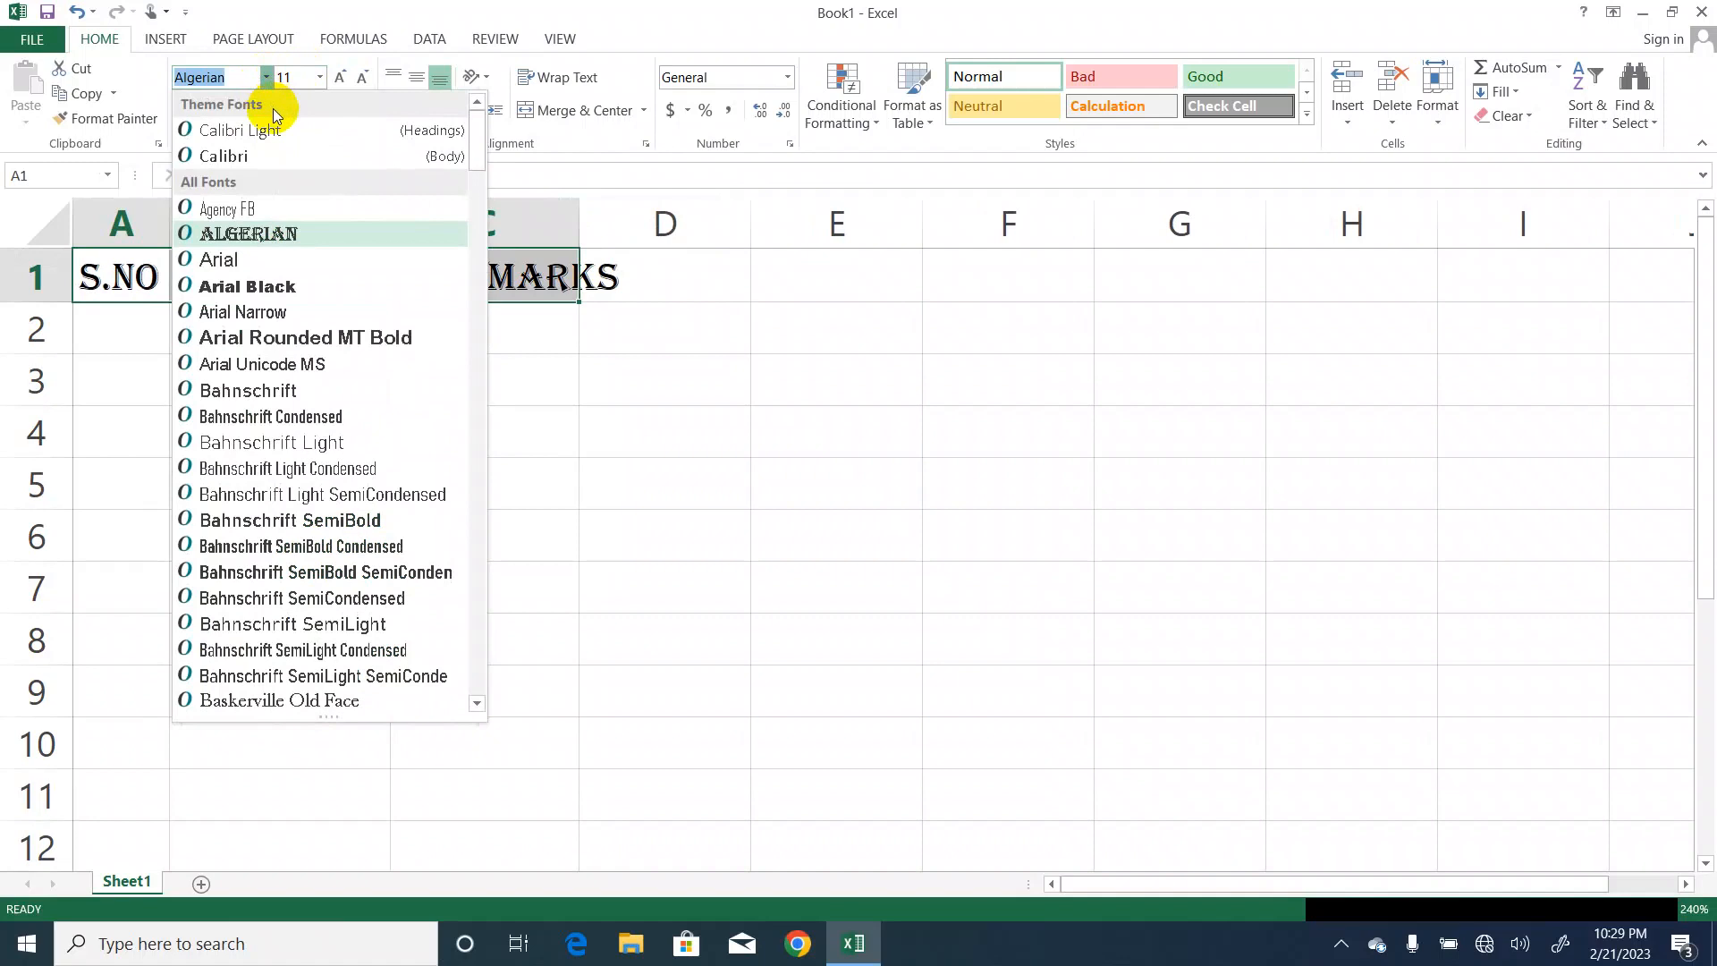
{"action": "left_click", "coordinate": [259, 261]}
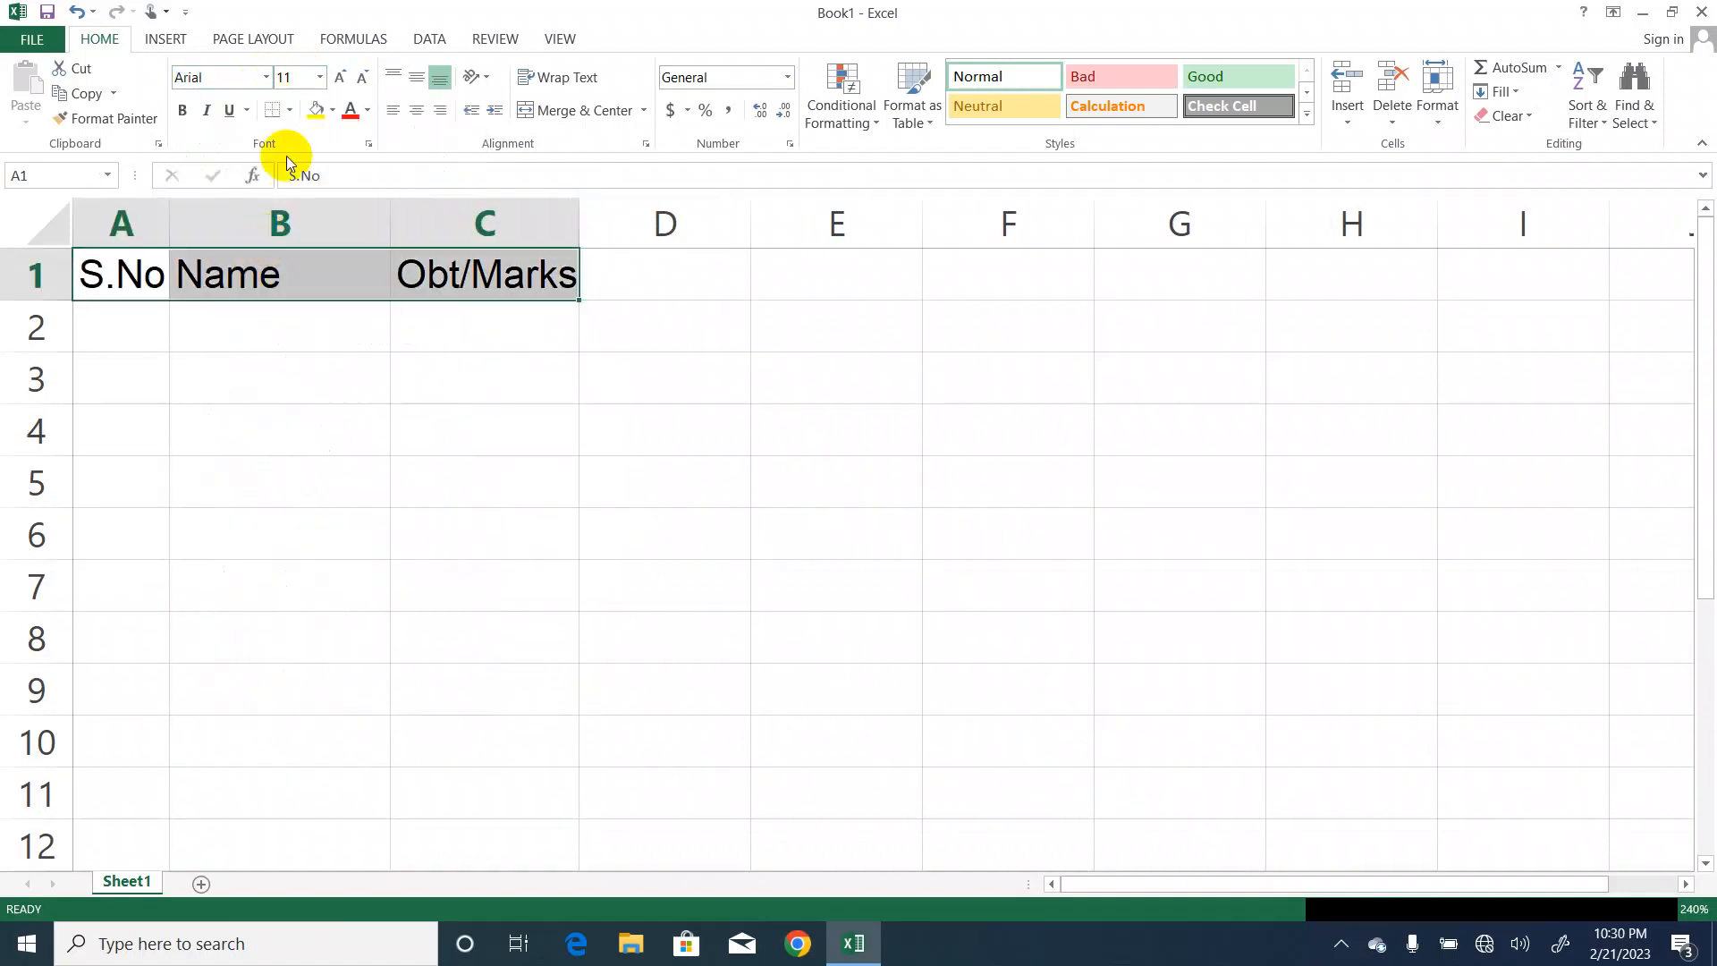
{"action": "left_click", "coordinate": [265, 78]}
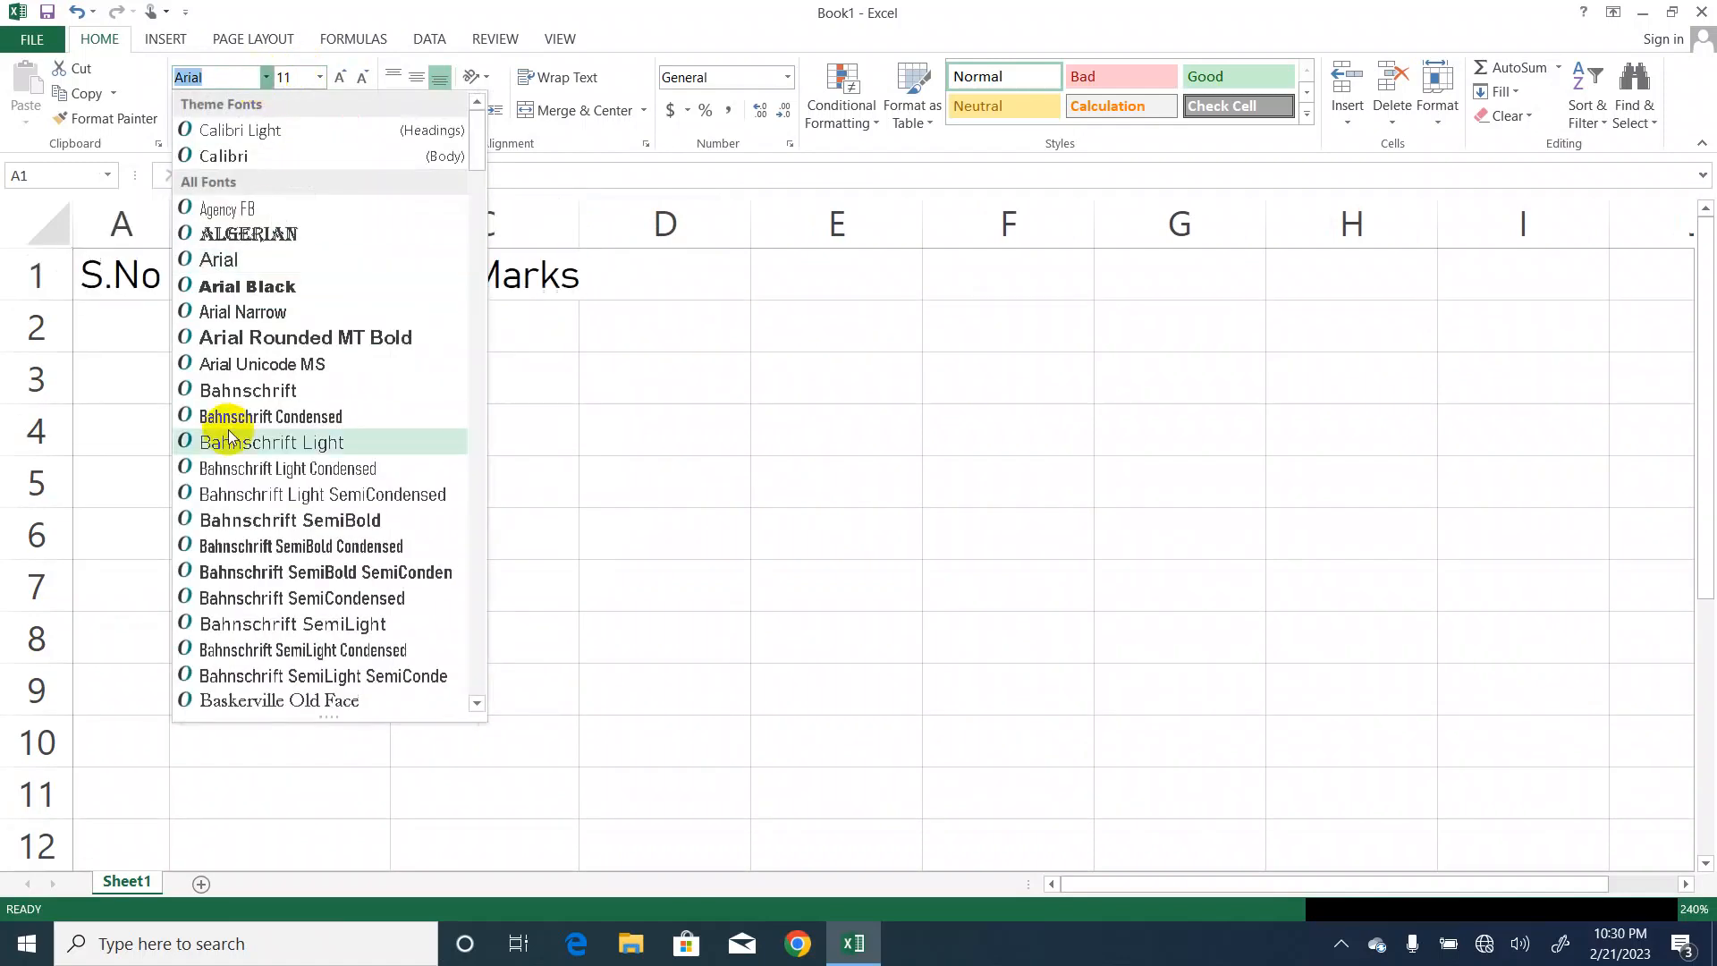
{"action": "left_click", "coordinate": [312, 518]}
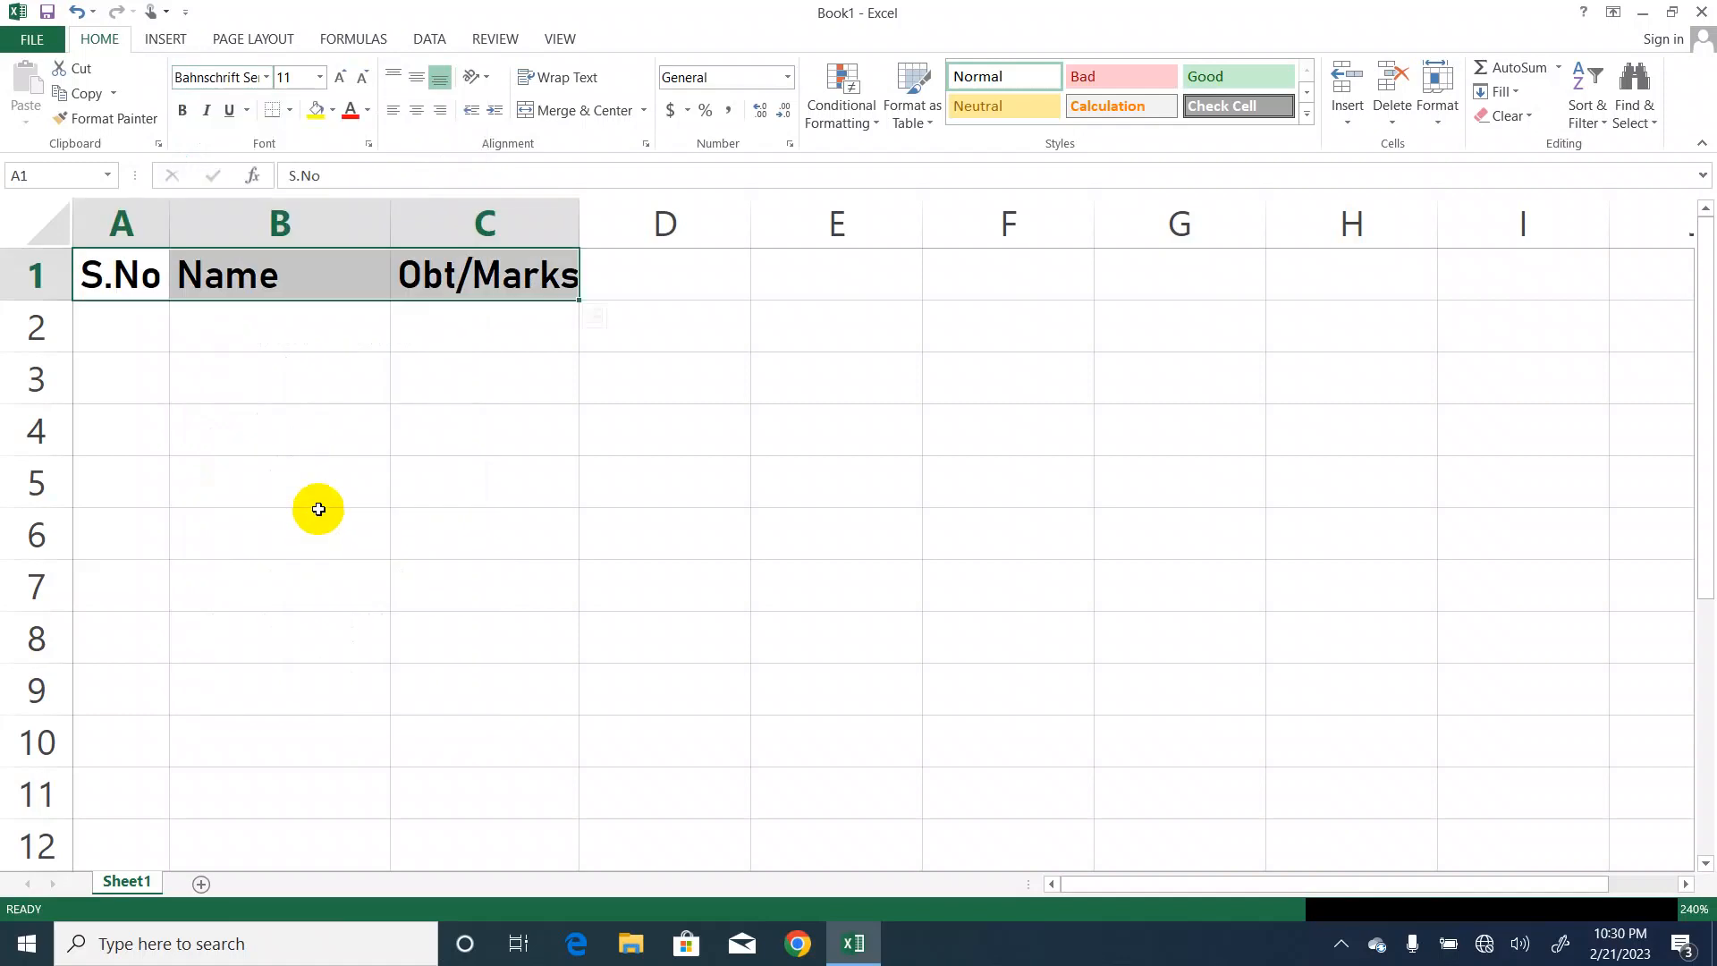
{"action": "left_click", "coordinate": [267, 77]}
{"action": "left_click", "coordinate": [223, 154]}
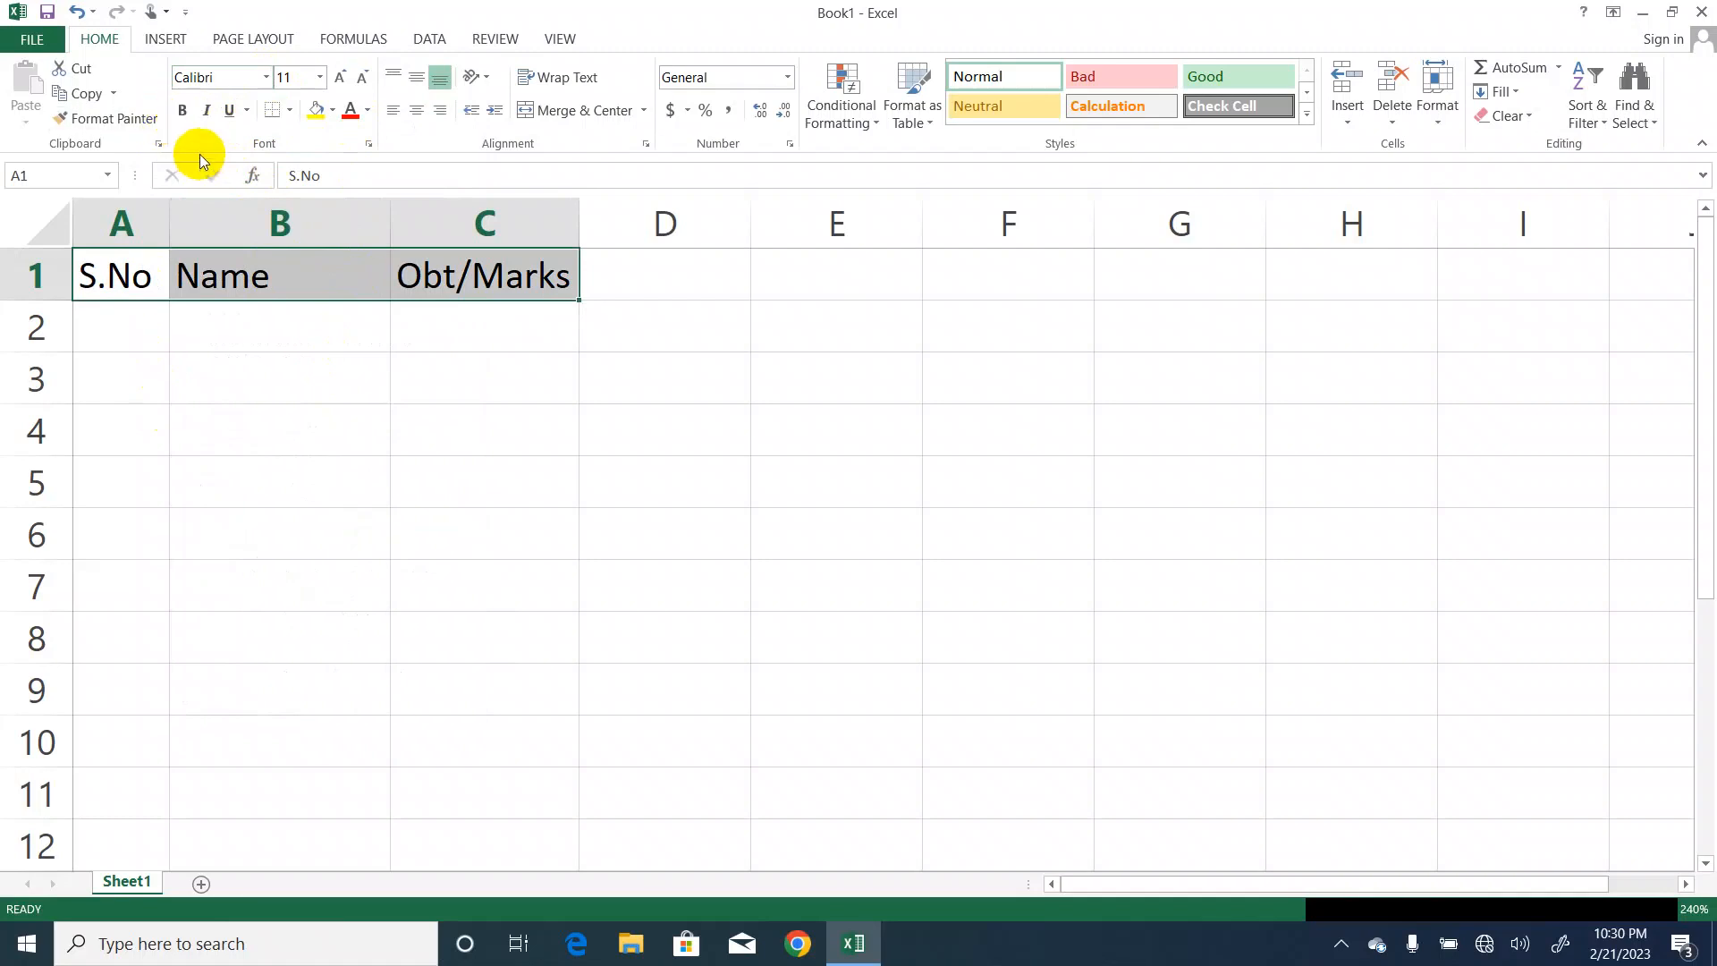
Apply bold to the header cells A1:C1 and remove it again.
{"action": "key", "text": "ctrl+b"}
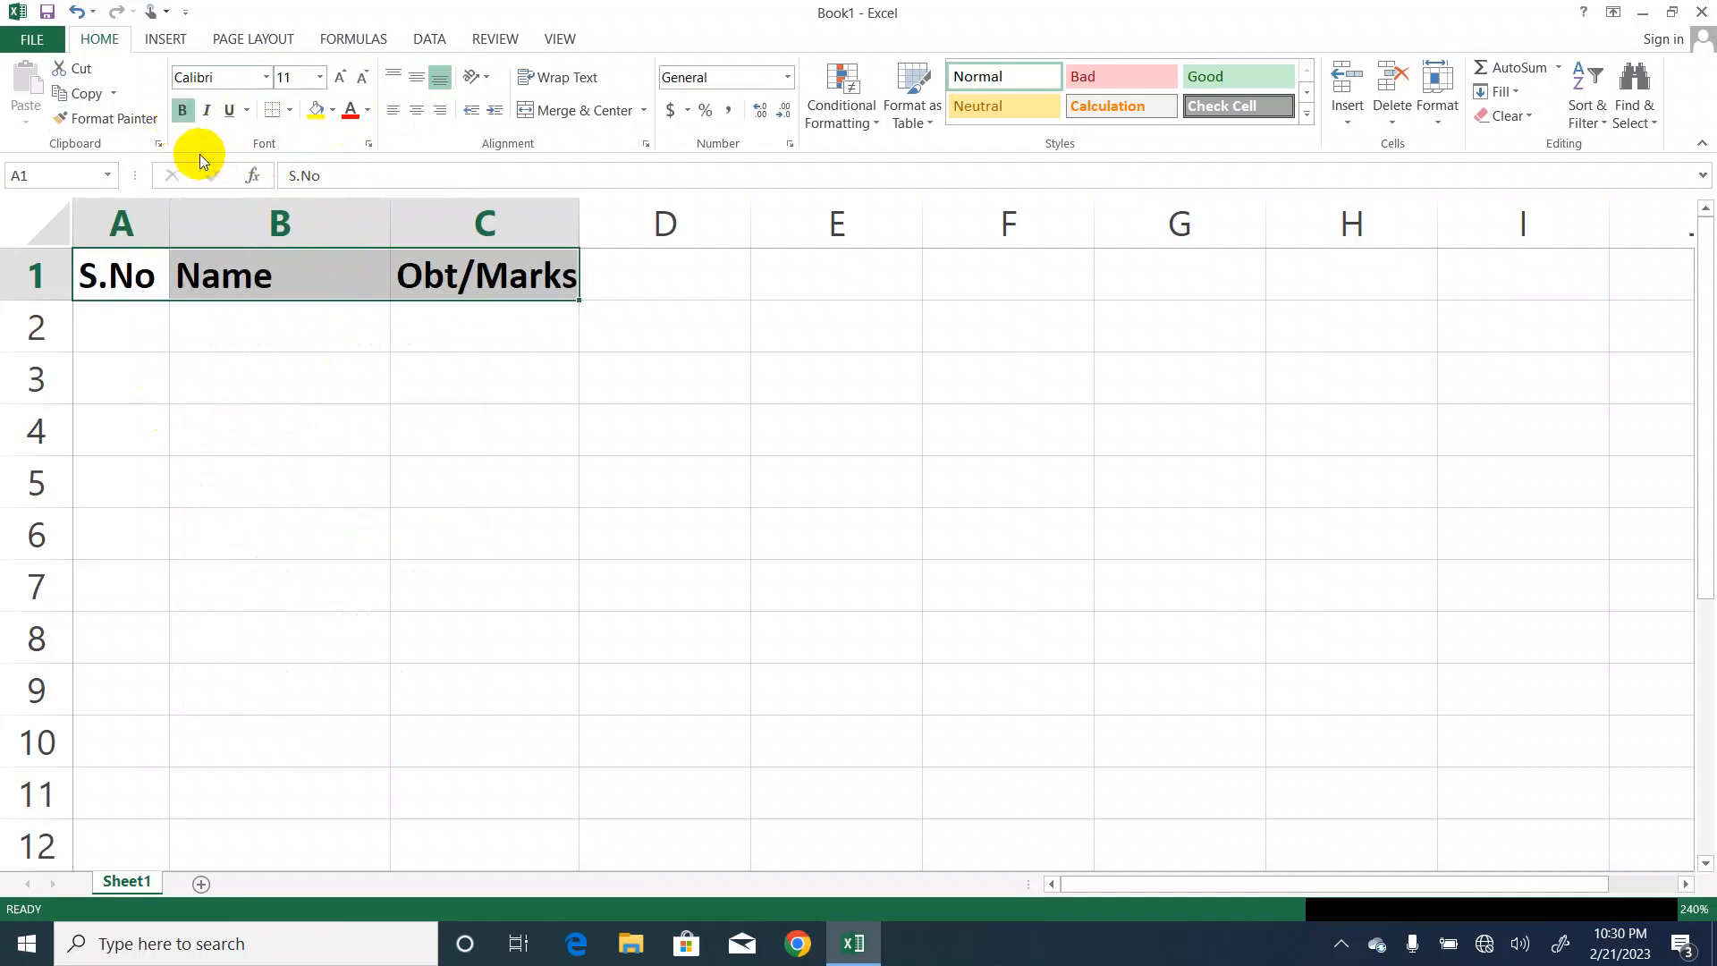
{"action": "key", "text": "ctrl+b"}
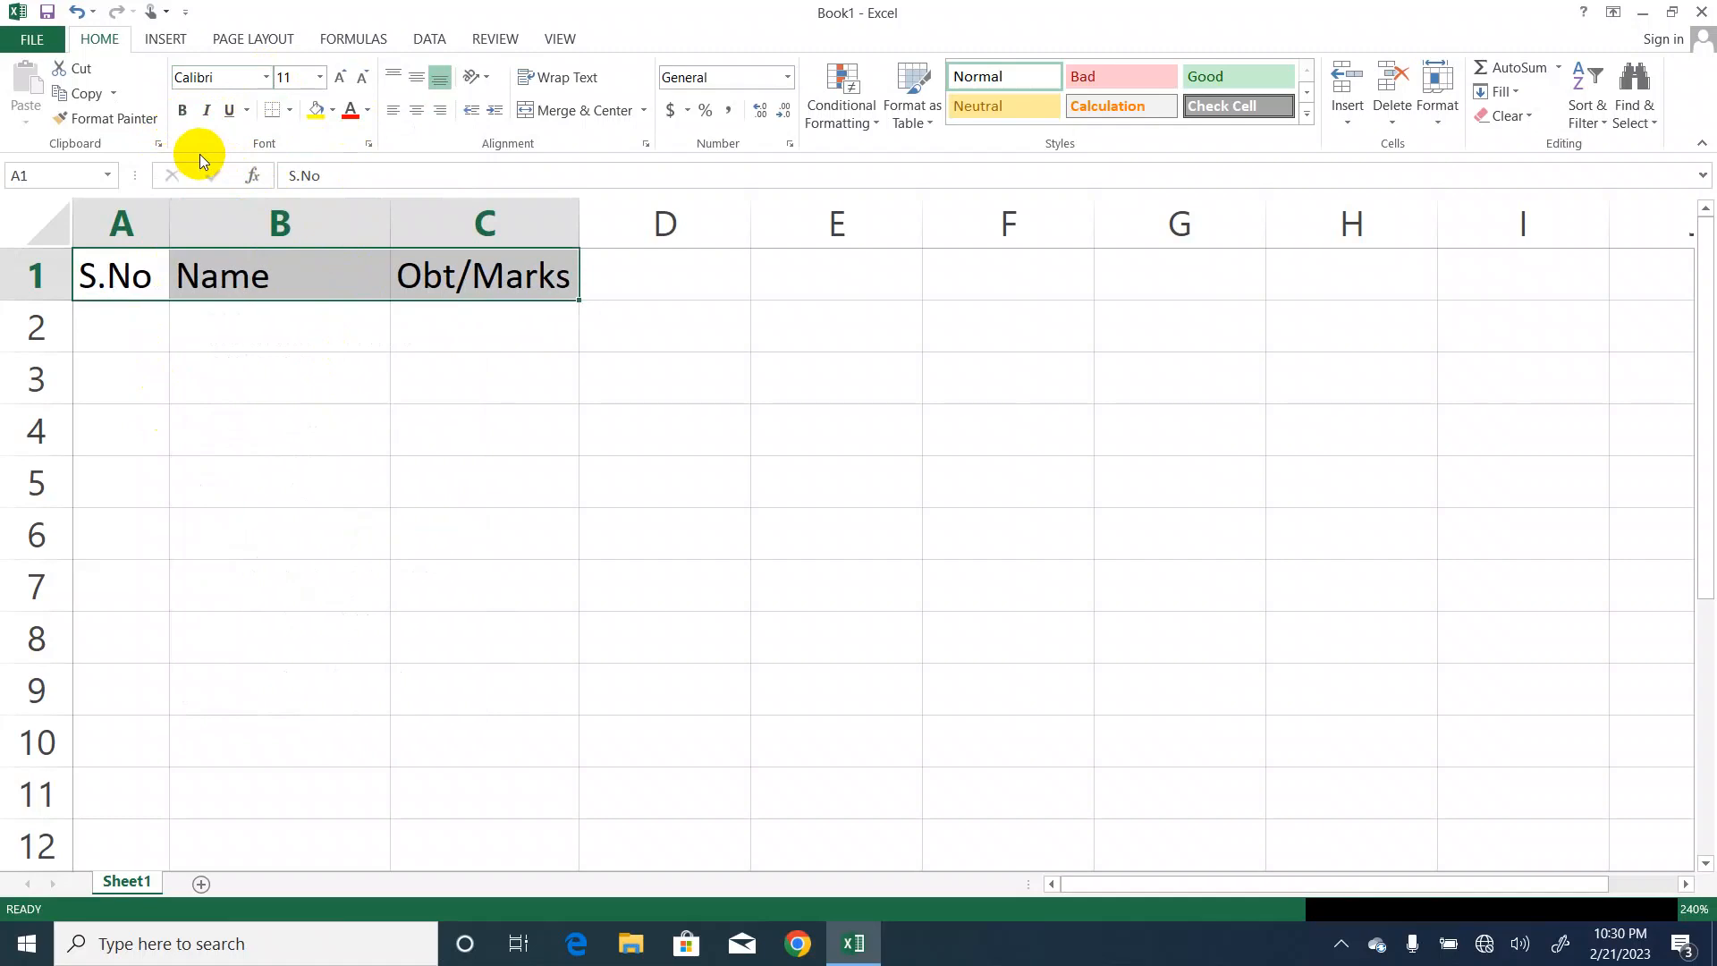
{"action": "key", "text": "ctrl+q"}
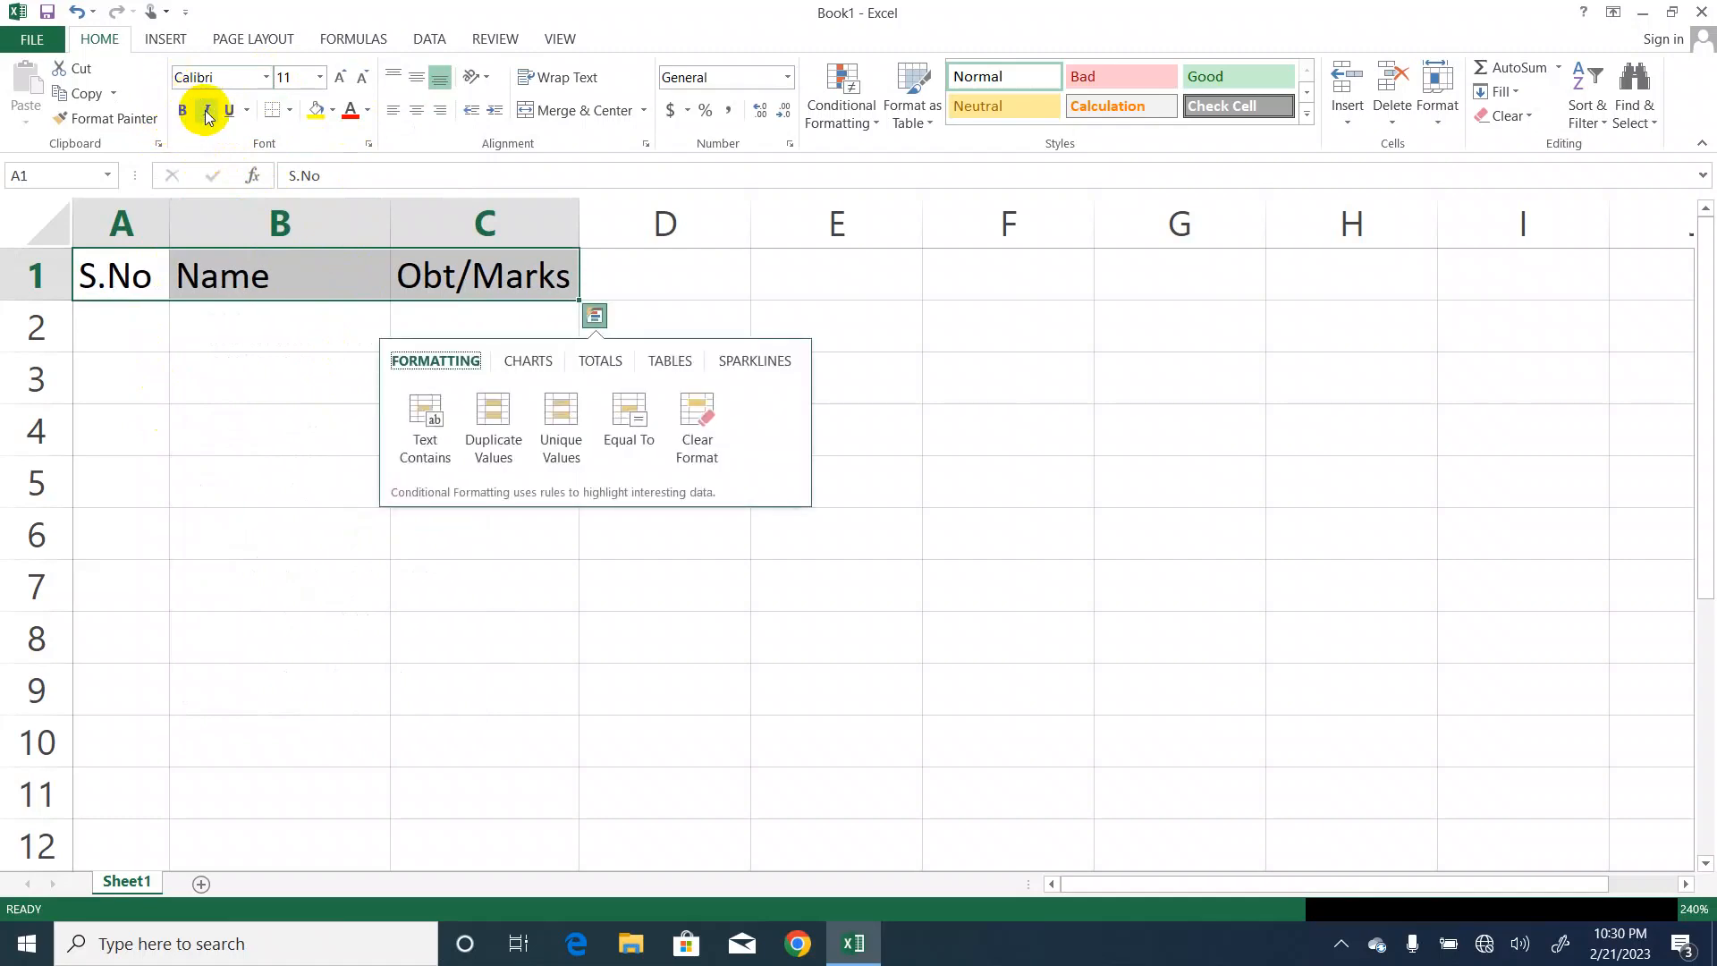
Apply and remove italic on the header cells A1:C1, and do the same with underline.
{"action": "left_click", "coordinate": [207, 112]}
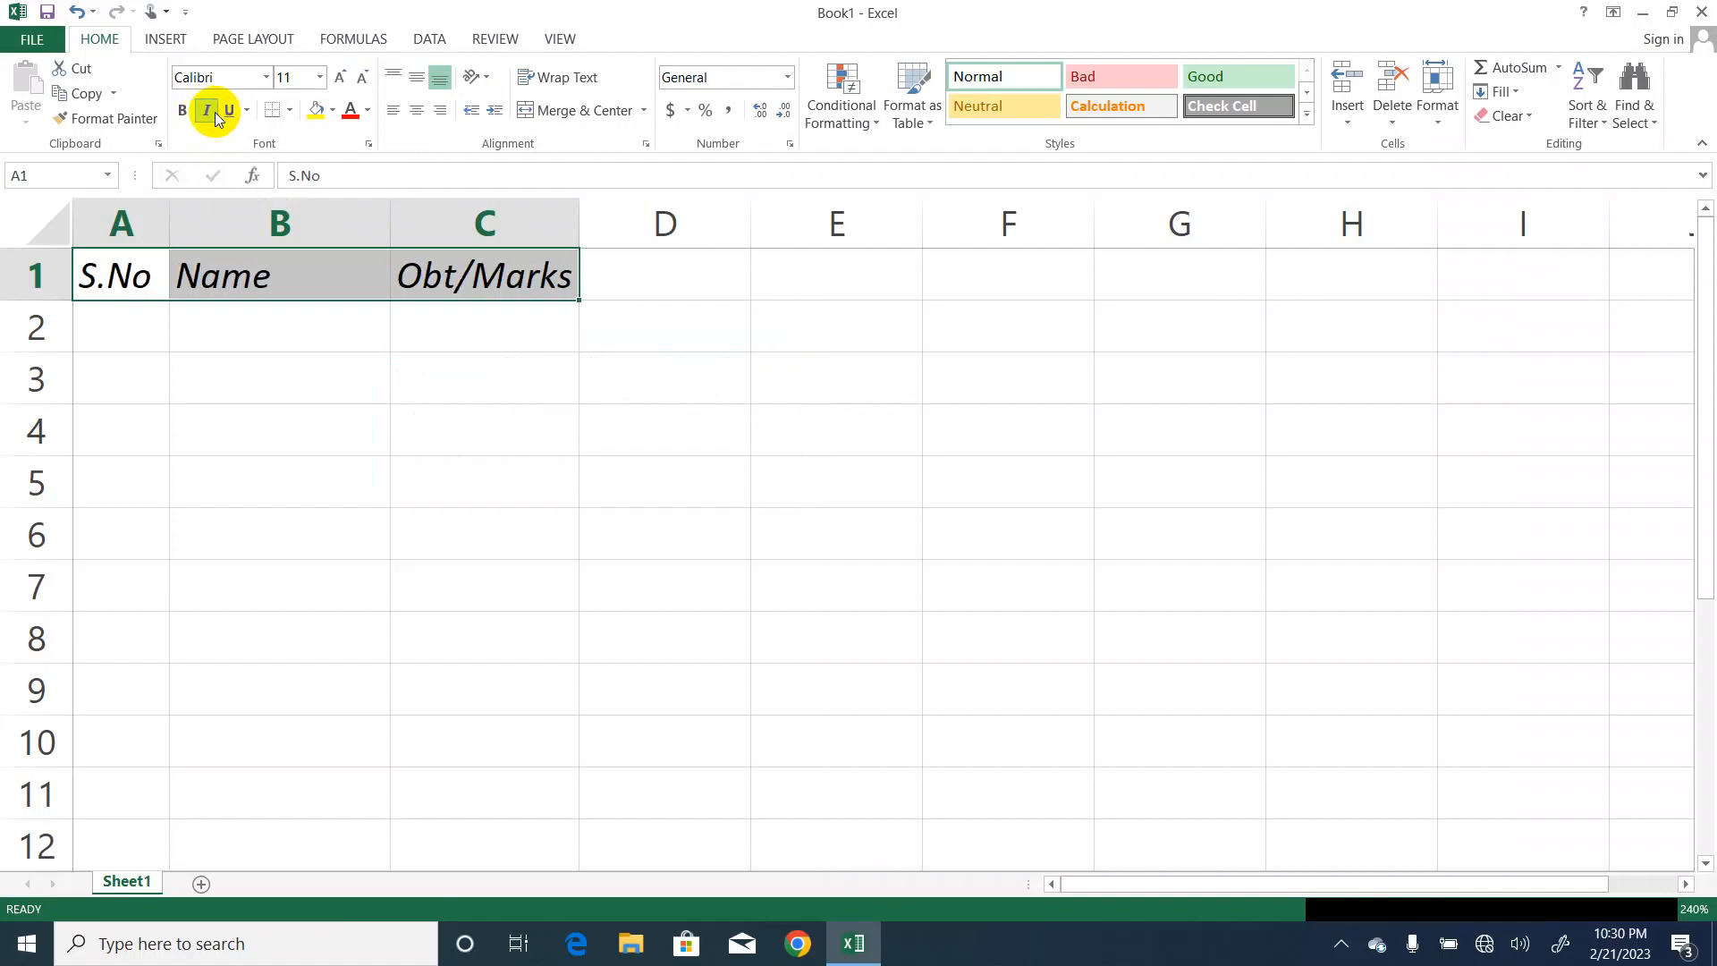
{"action": "left_click", "coordinate": [215, 111]}
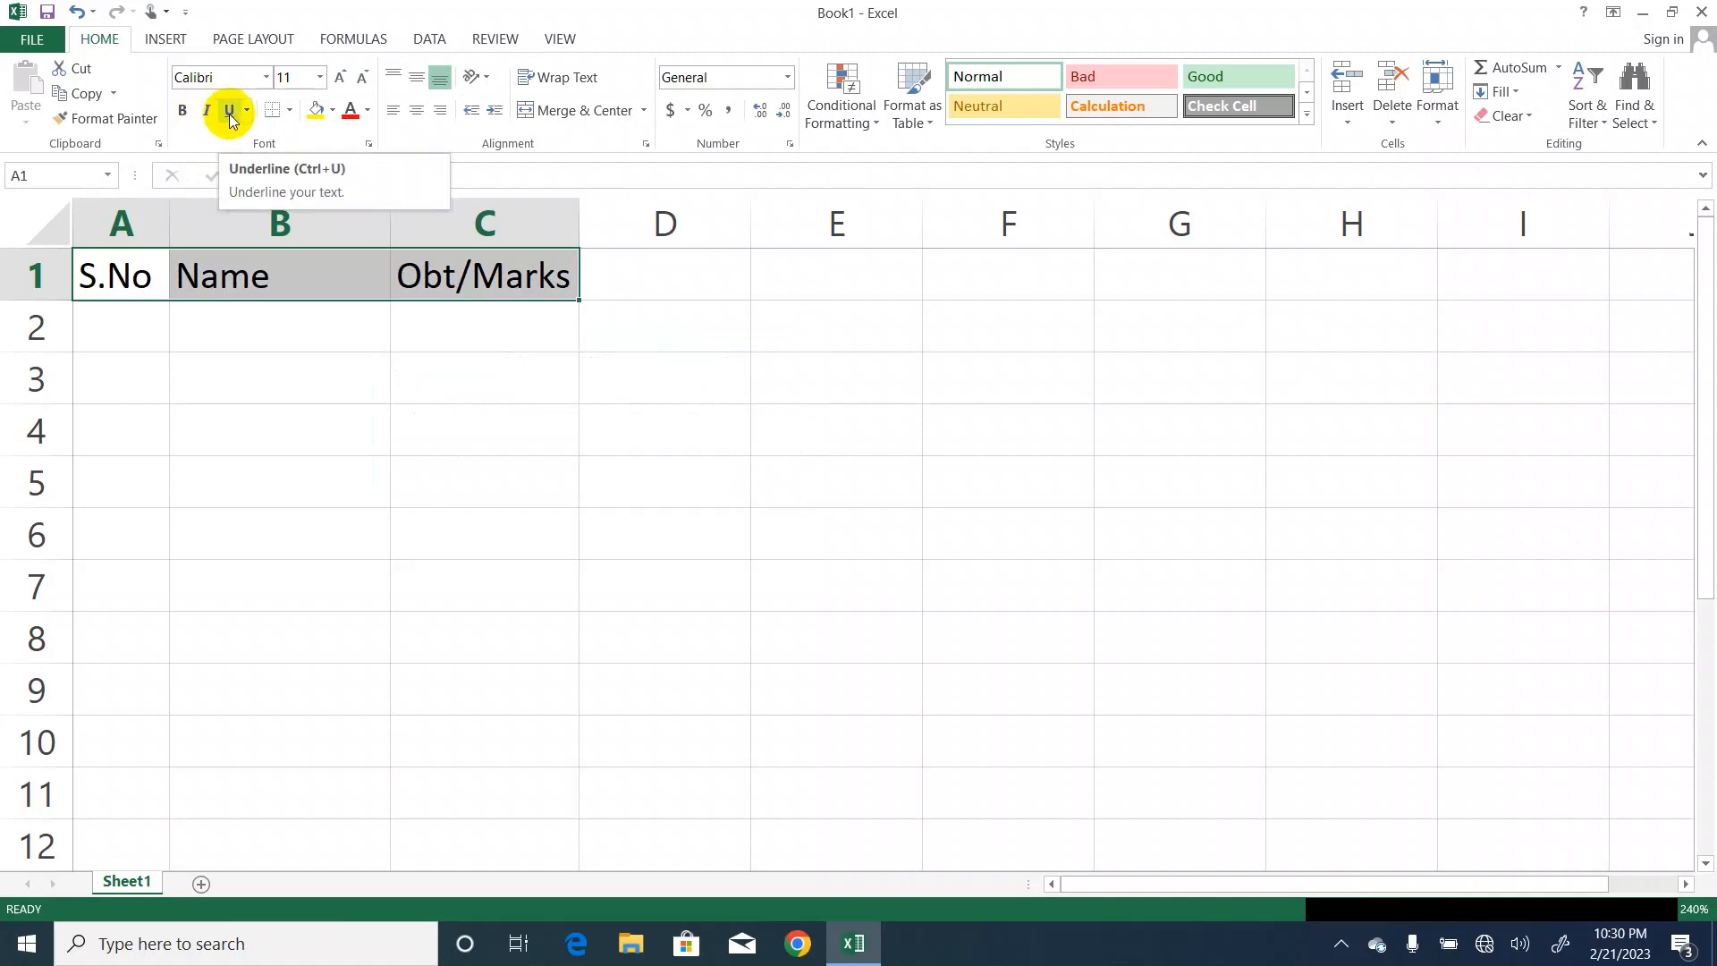
{"action": "left_click", "coordinate": [230, 113]}
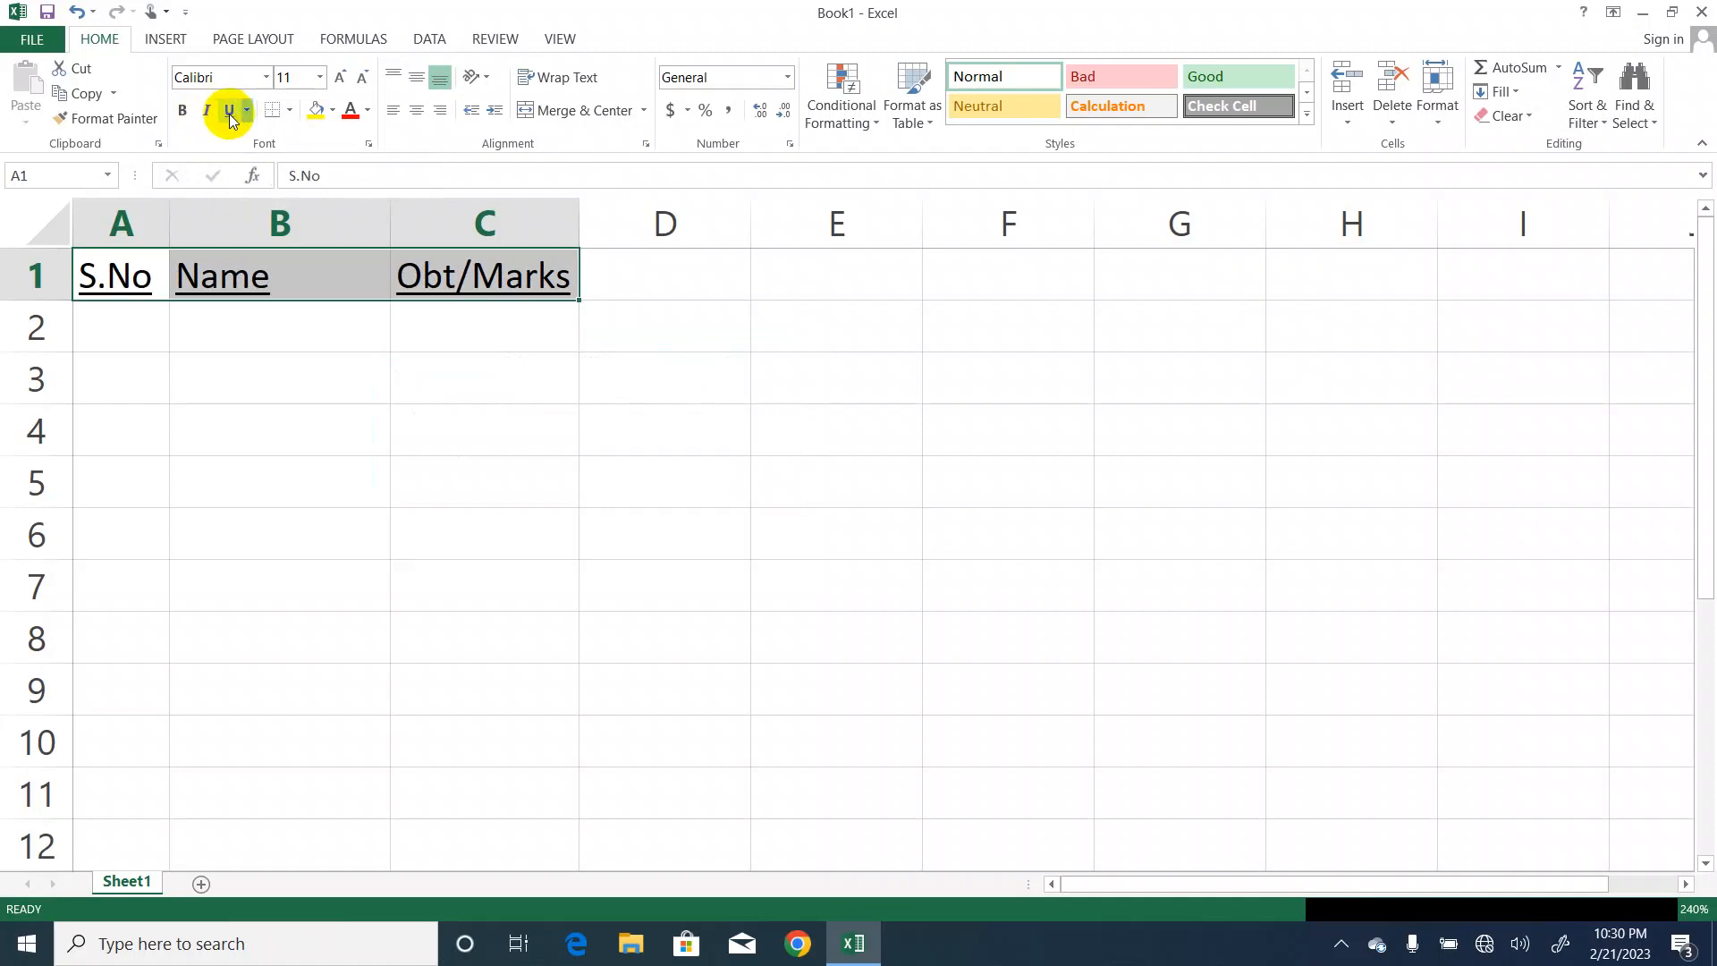
{"action": "left_click", "coordinate": [229, 114]}
Increase the font size of the header cells A1:C1 to 18.
{"action": "left_click", "coordinate": [319, 76]}
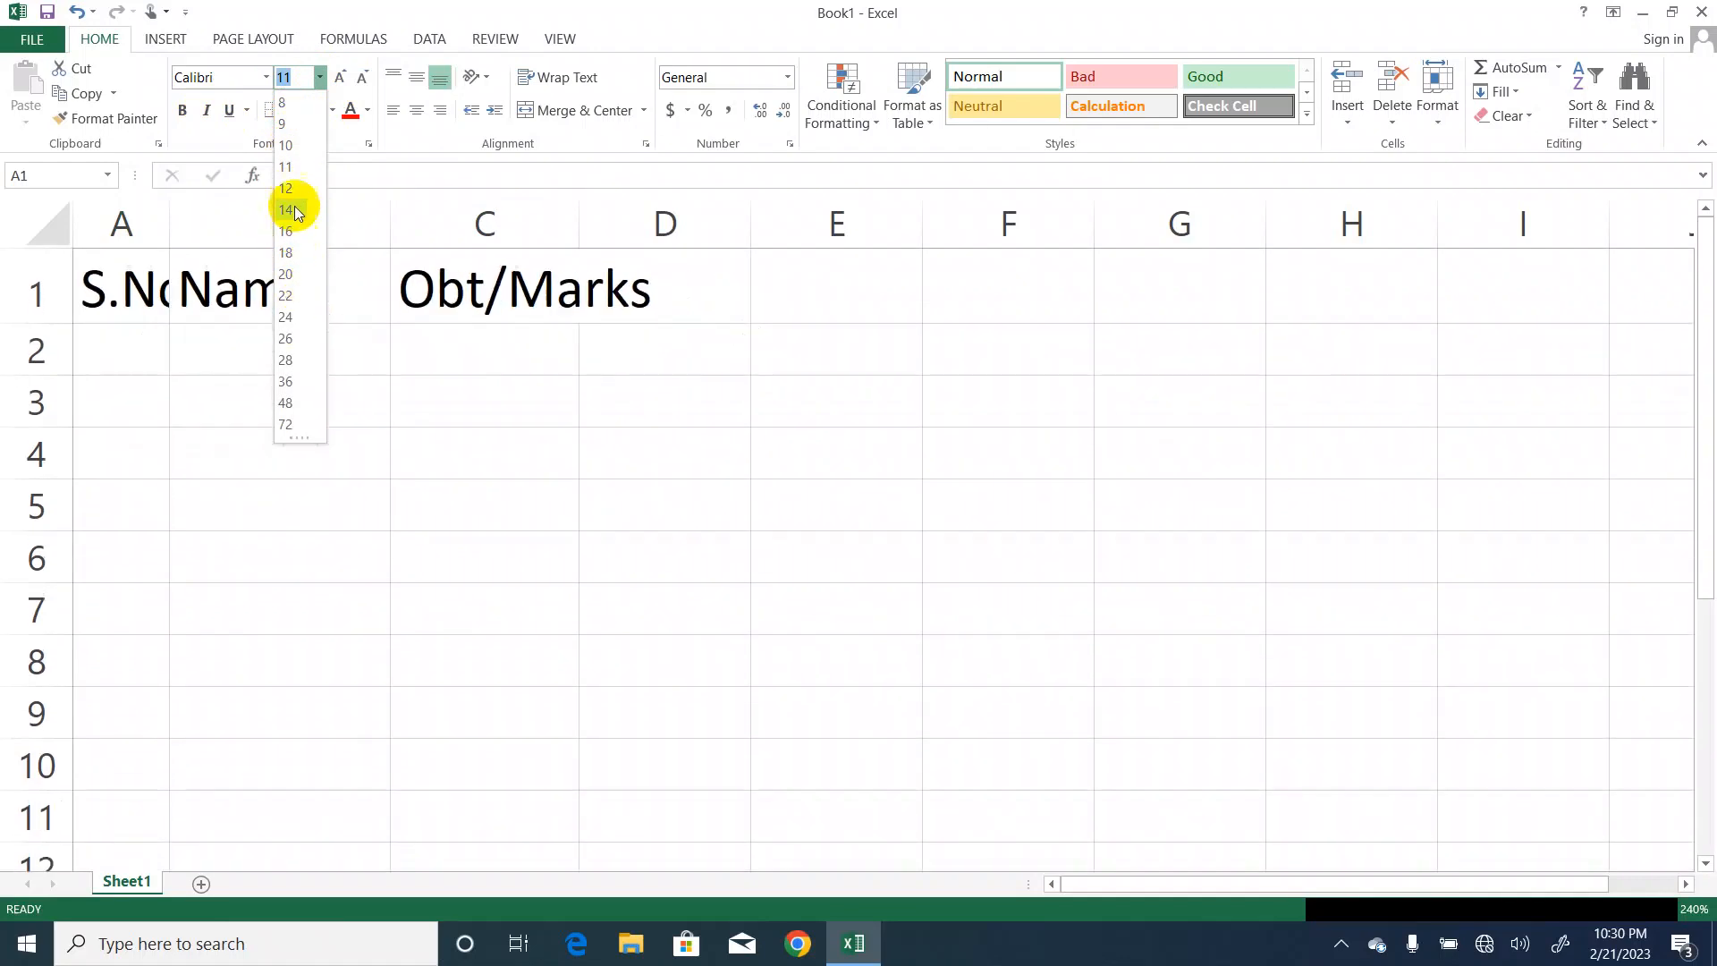
{"action": "left_click", "coordinate": [362, 76]}
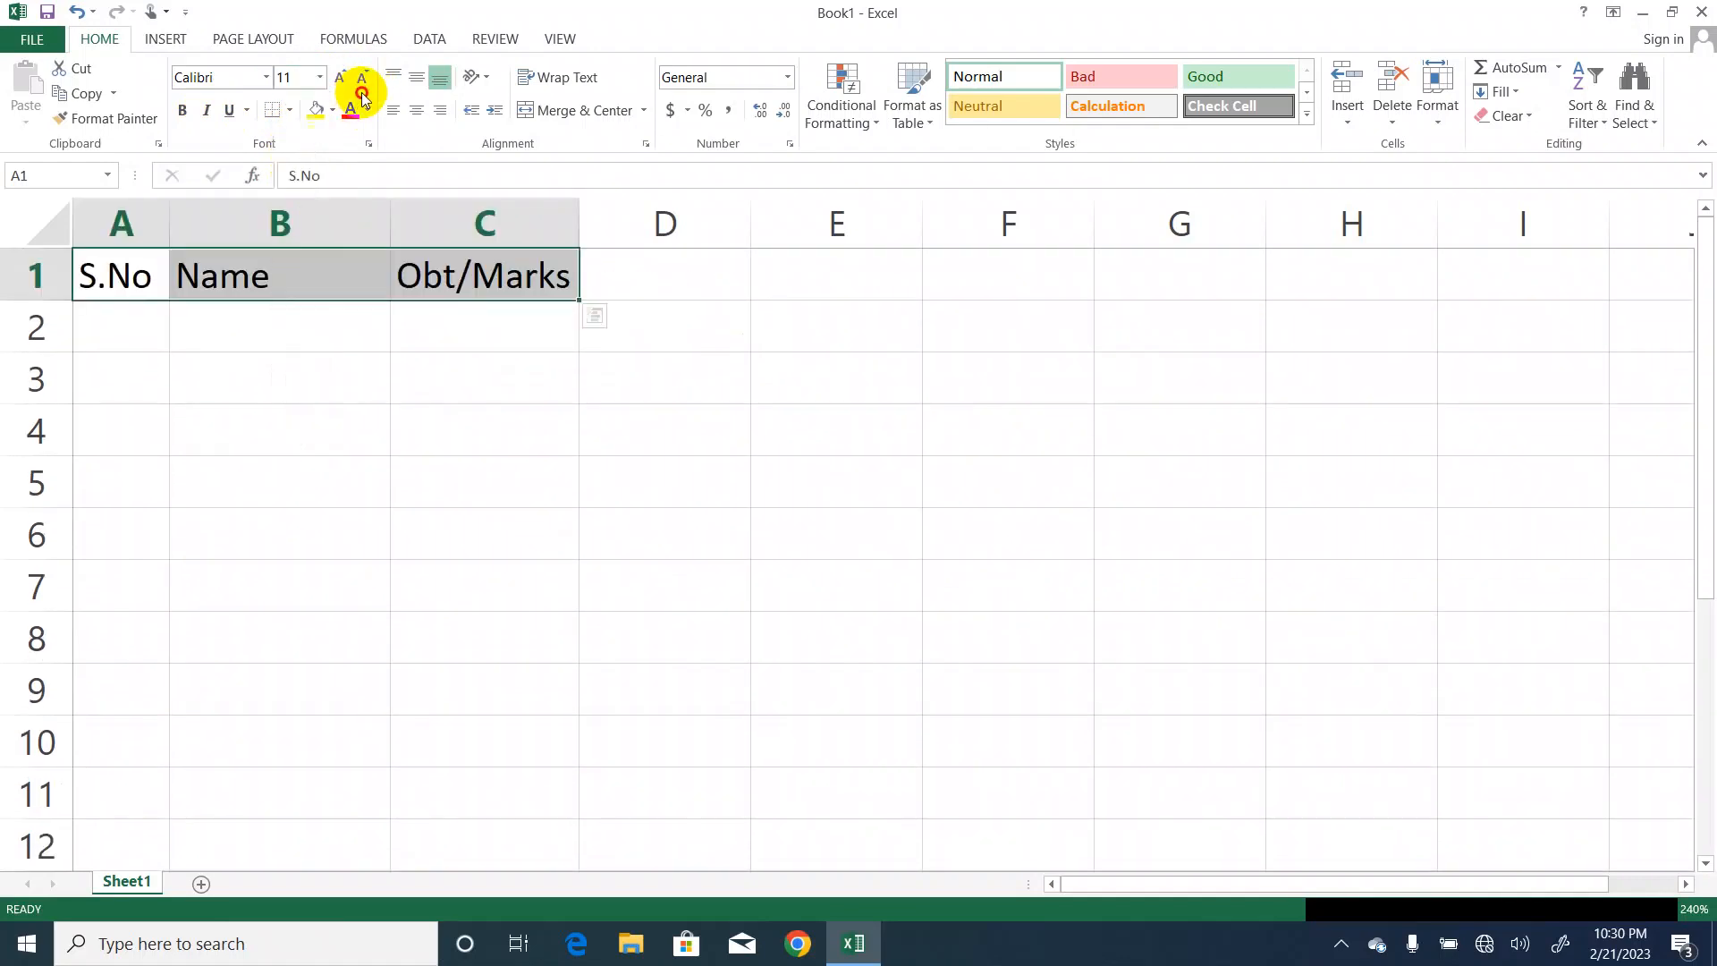
{"action": "left_click", "coordinate": [344, 82]}
{"action": "left_click", "coordinate": [344, 82]}
{"action": "left_click", "coordinate": [344, 82]}
{"action": "left_click", "coordinate": [345, 83]}
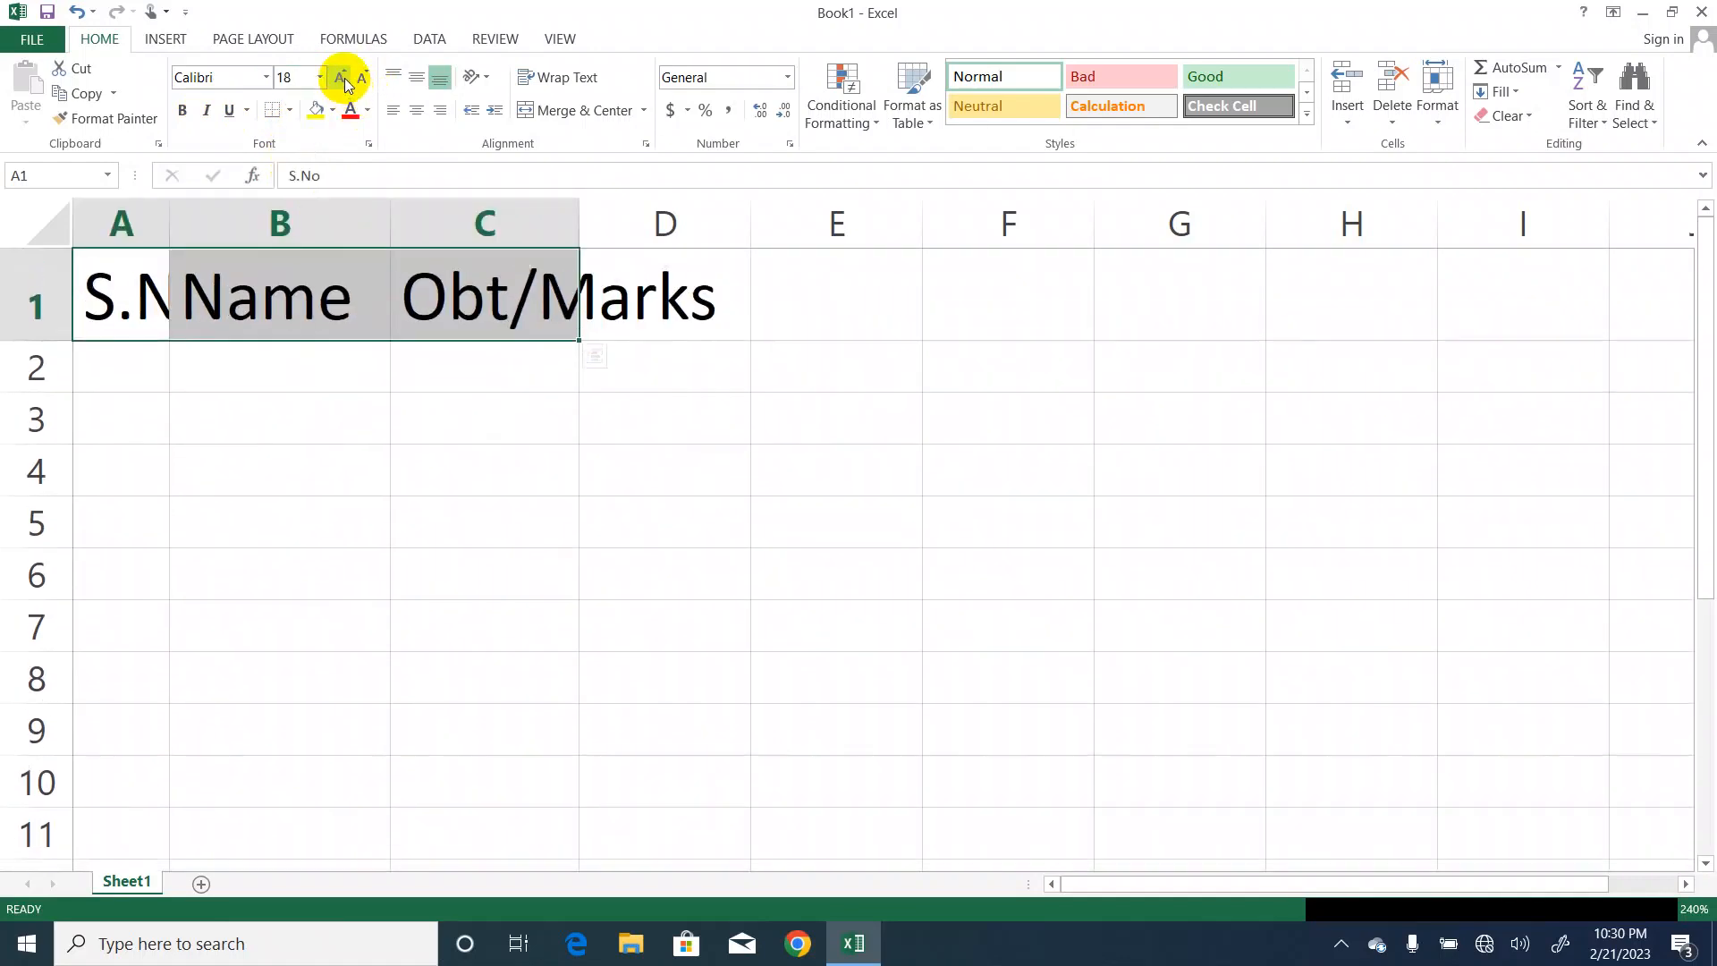
Decrease the font size of the header cells A1:C1 to 10.
{"action": "left_click", "coordinate": [363, 77]}
{"action": "left_click", "coordinate": [363, 77]}
{"action": "left_click", "coordinate": [363, 77]}
{"action": "left_click", "coordinate": [363, 77]}
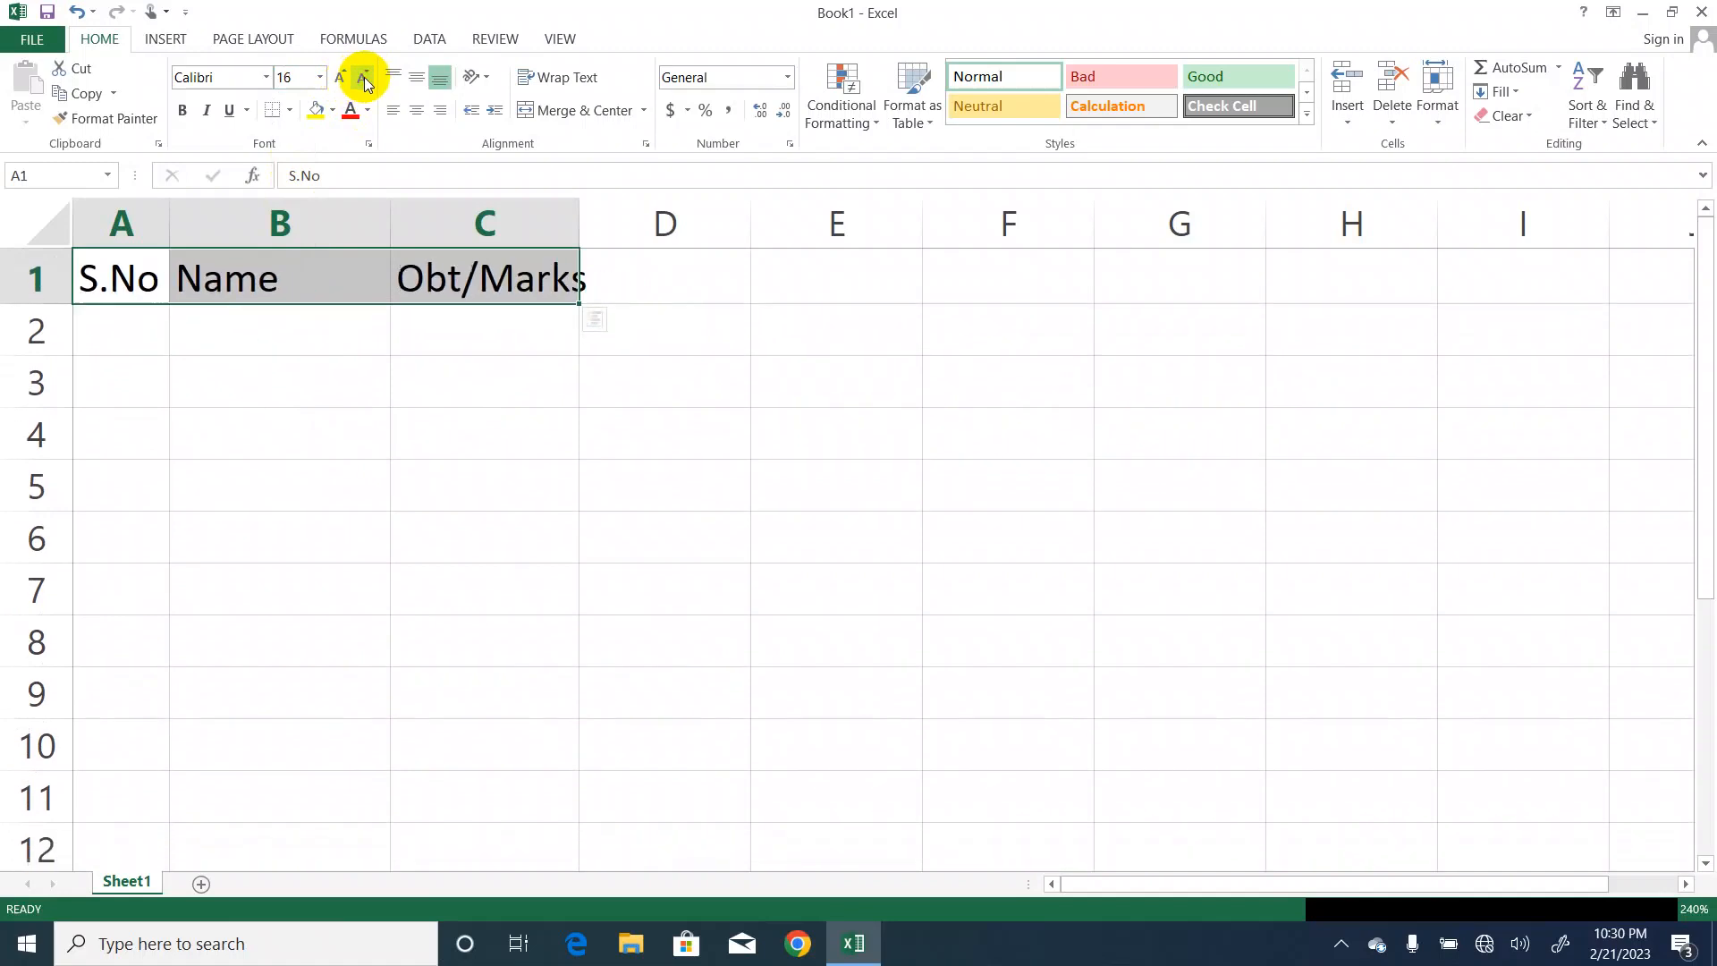
{"action": "left_click", "coordinate": [363, 77]}
{"action": "left_click", "coordinate": [363, 77]}
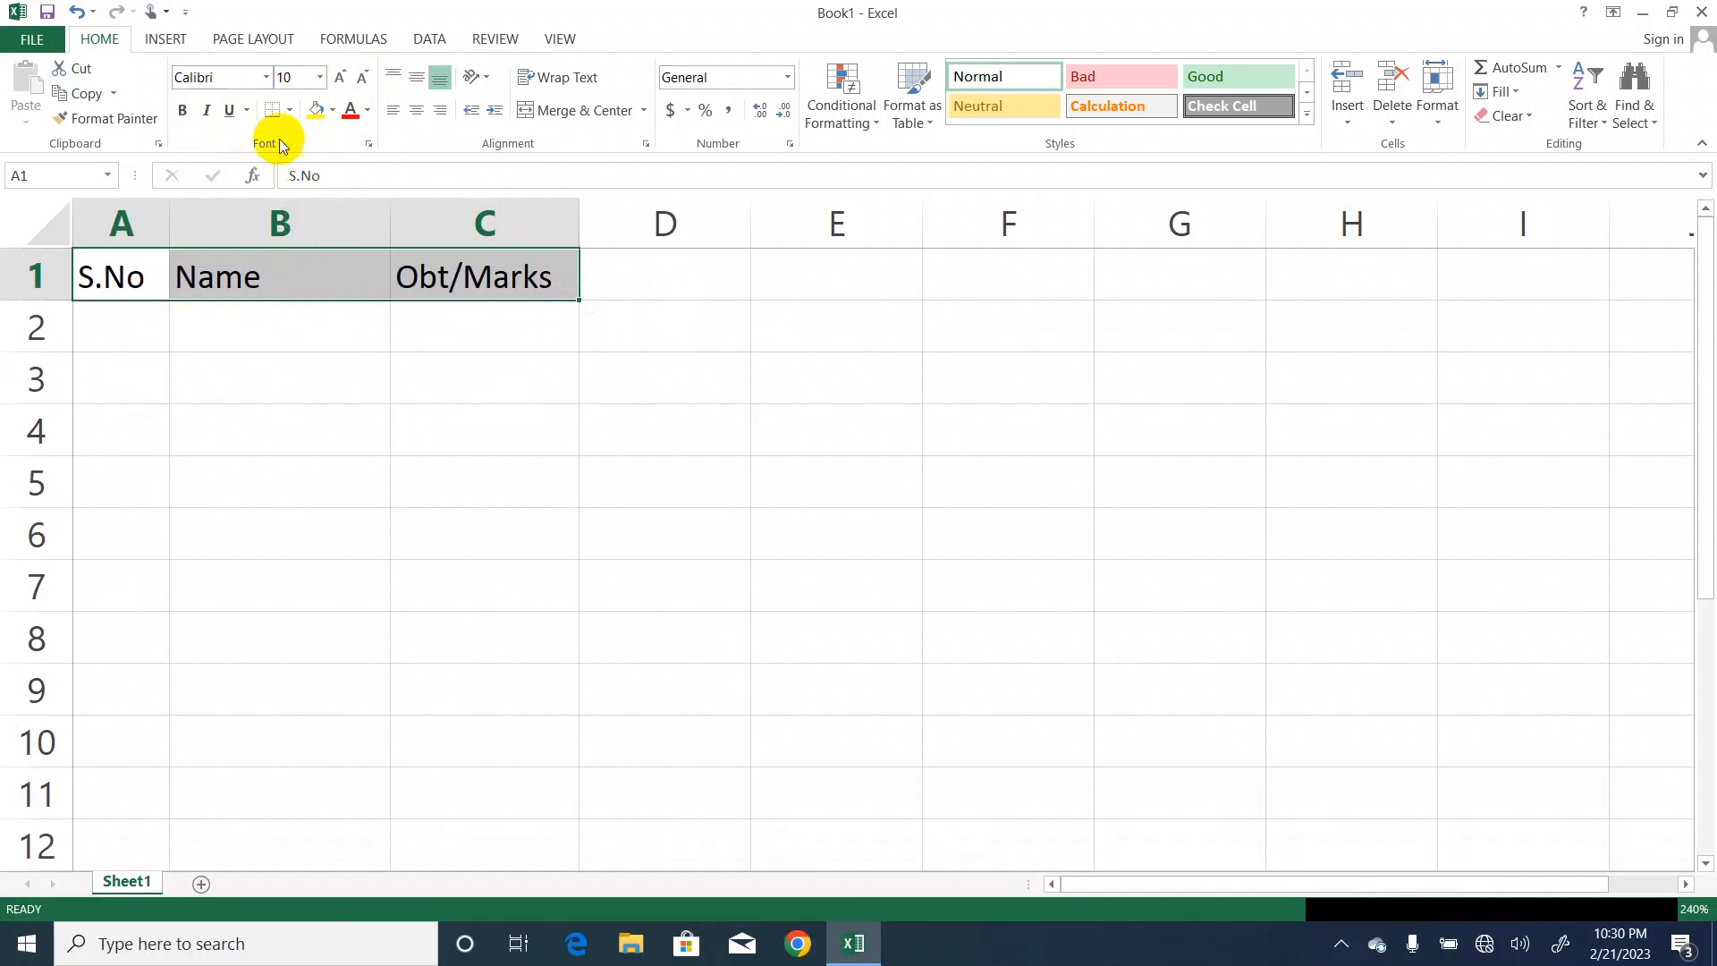
Apply all borders to the header cells A1:C1, and extend them to the range A1:C8.
{"action": "left_click", "coordinate": [289, 110]}
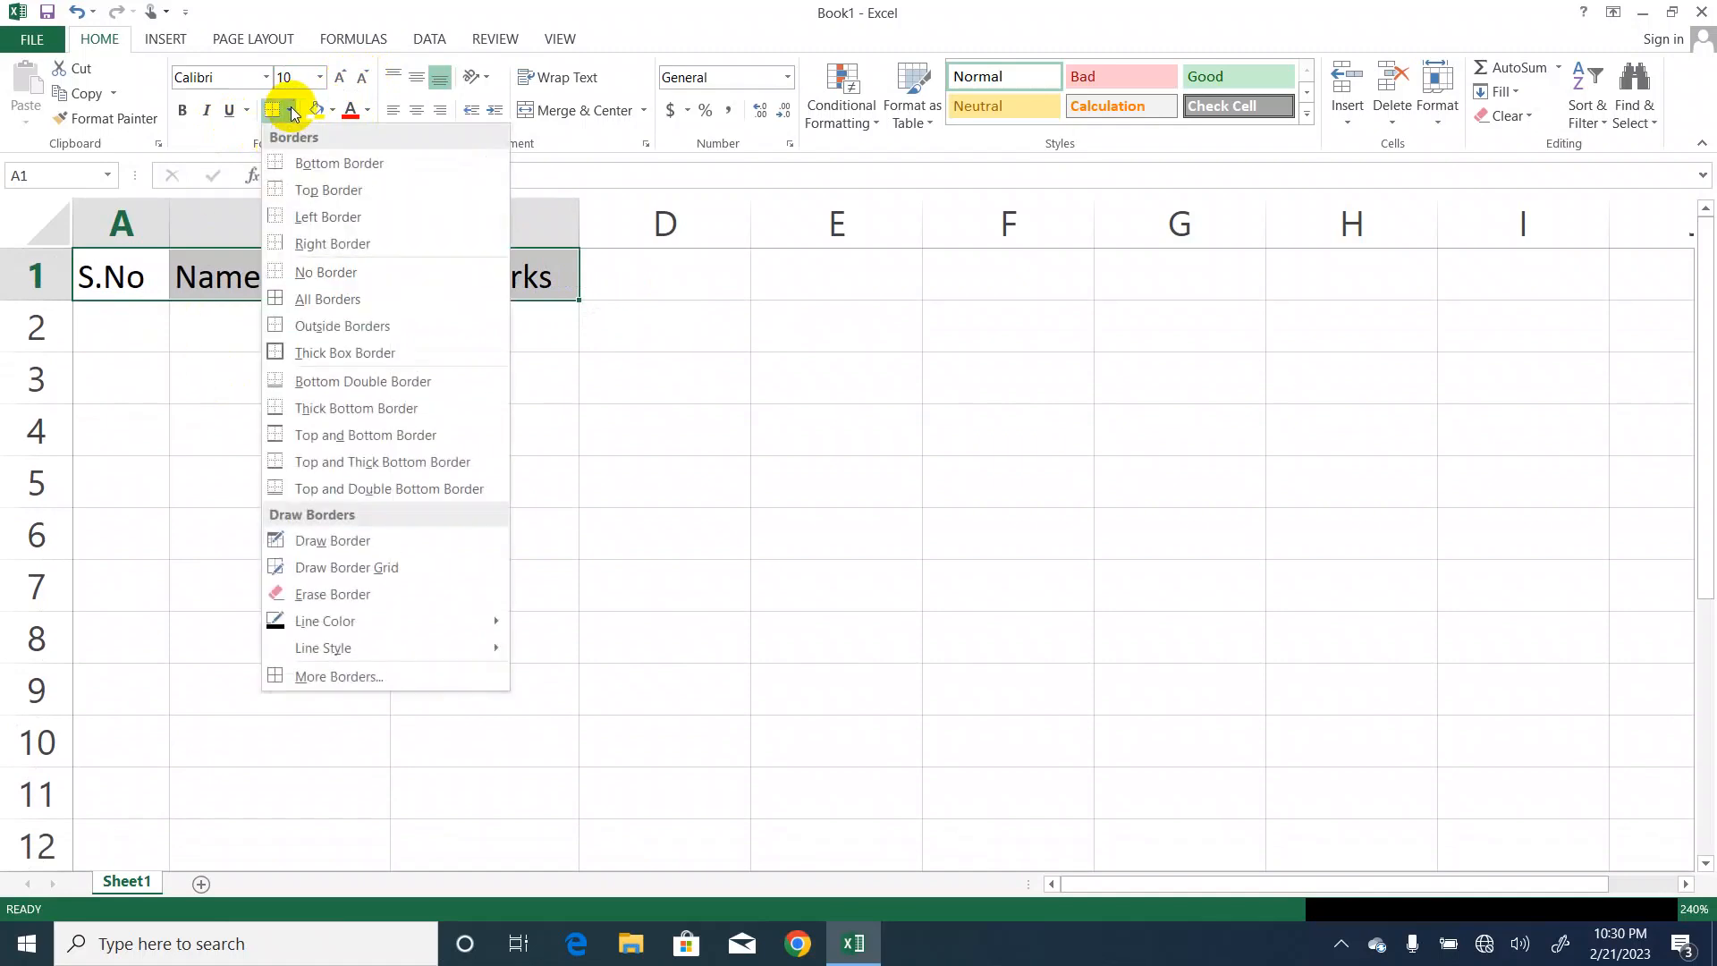
{"action": "left_click", "coordinate": [317, 300]}
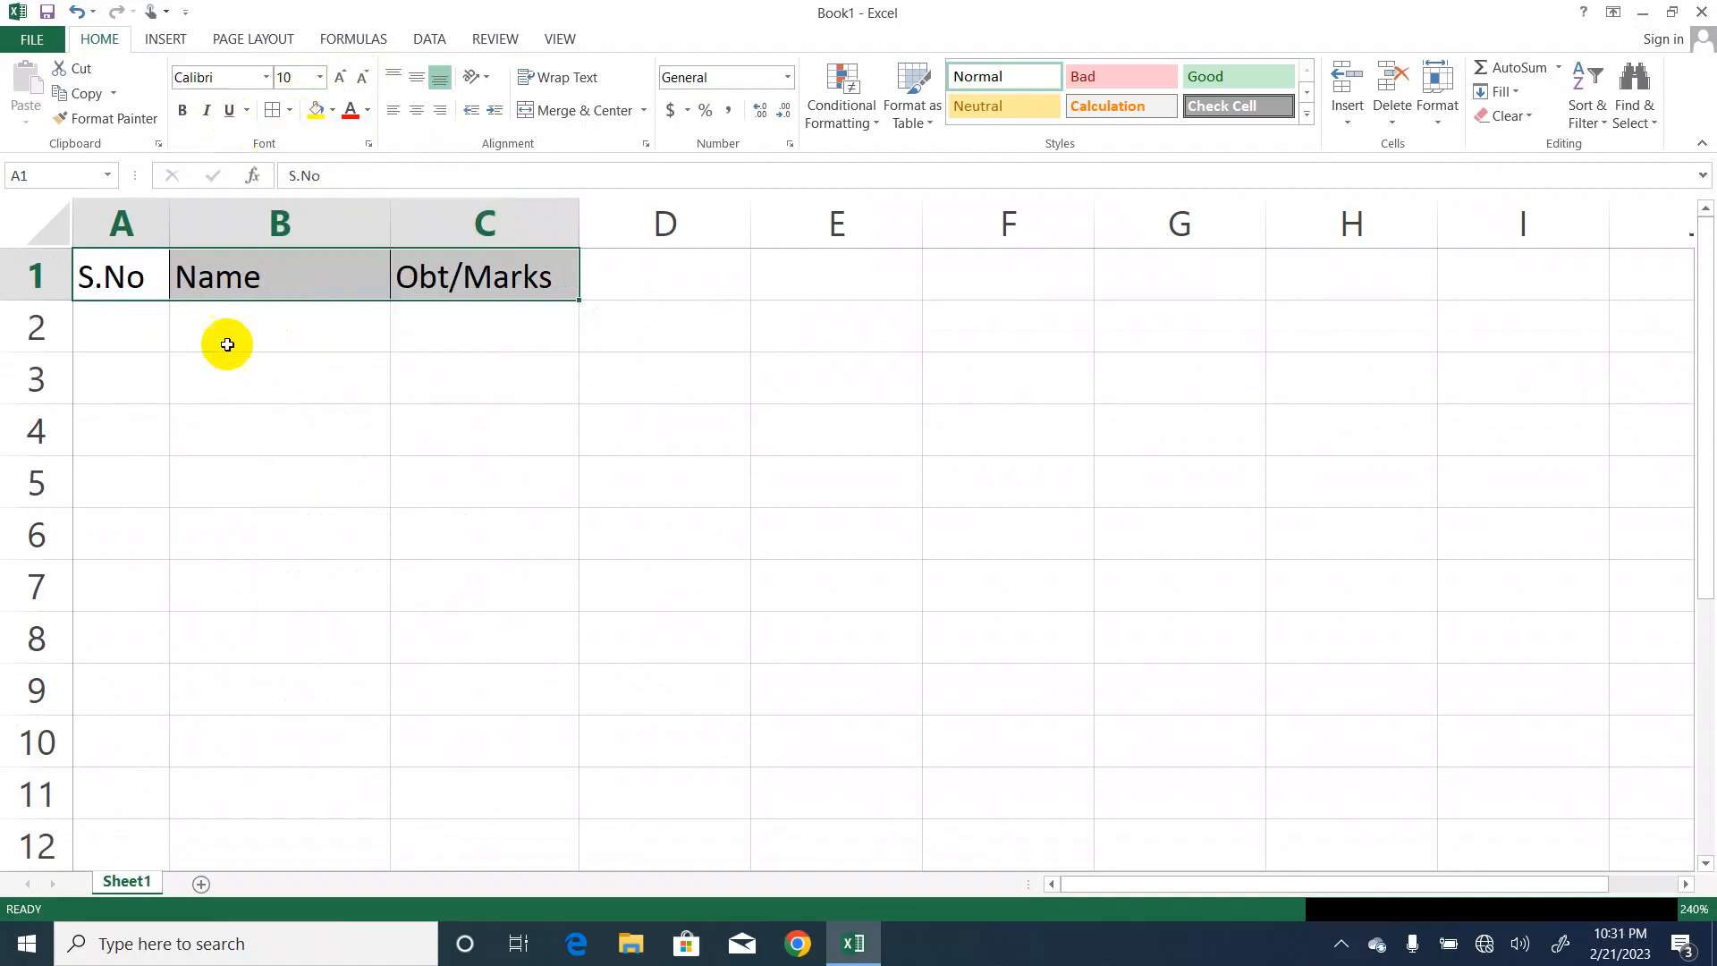
{"action": "left_click", "coordinate": [140, 275]}
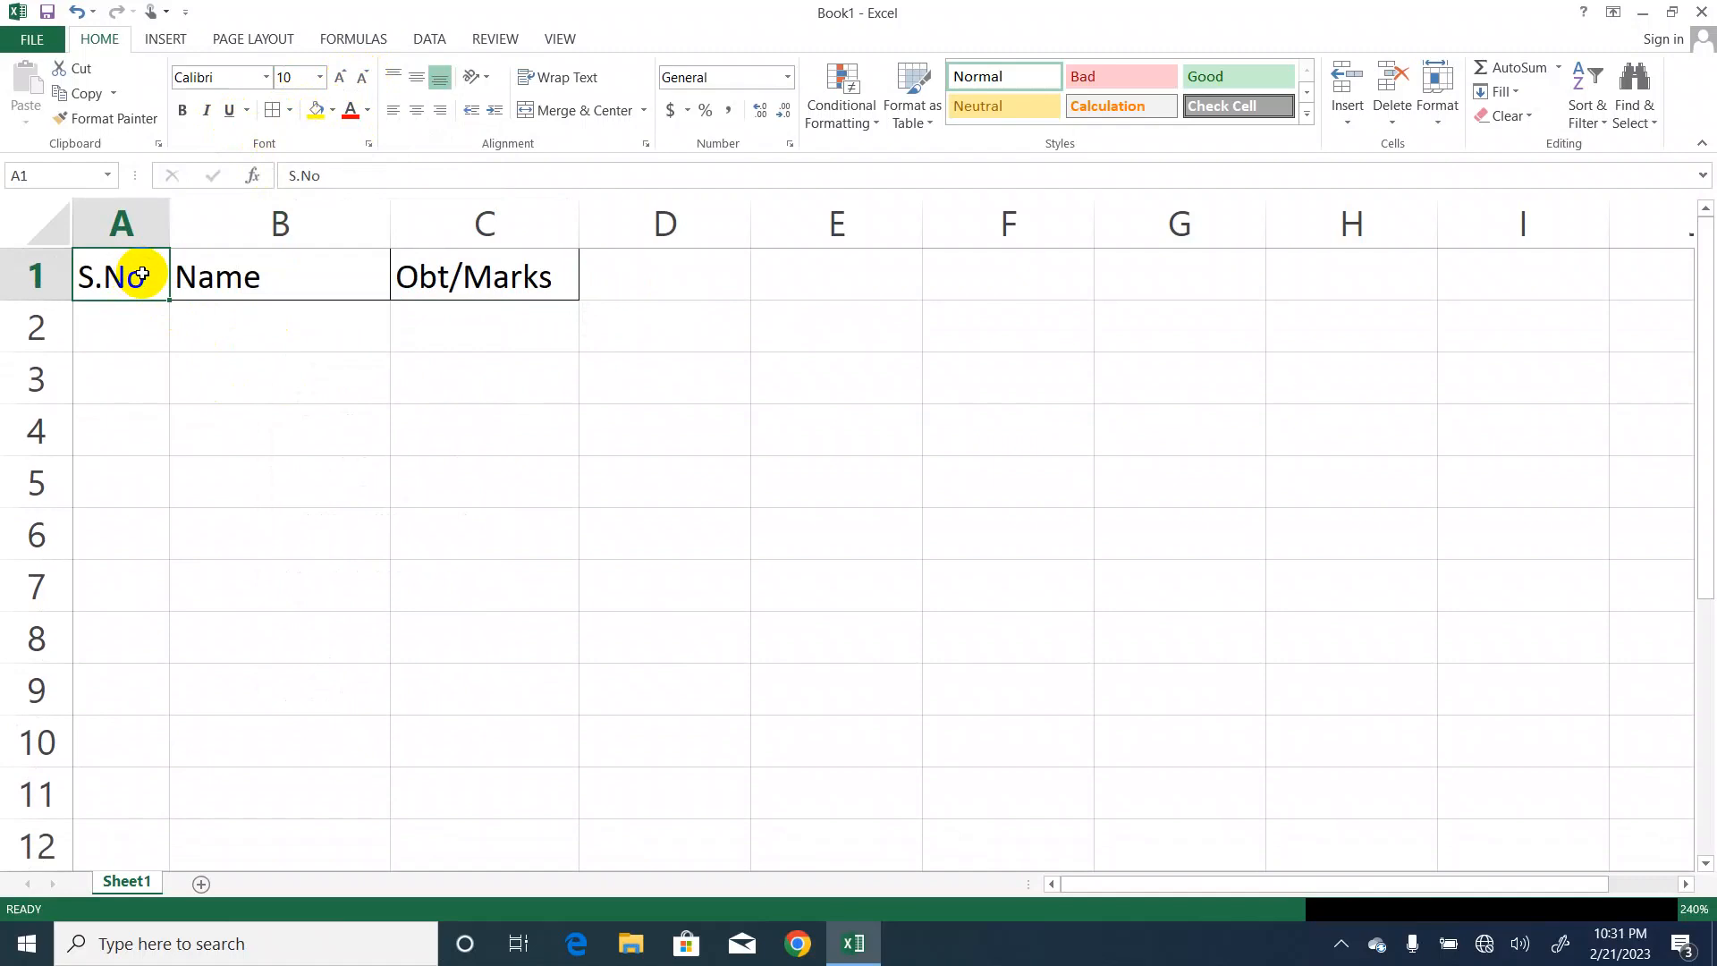
{"action": "key", "text": "shift+Right"}
{"action": "key", "text": "shift+Right"}
{"action": "key", "text": "shift+Down"}
{"action": "key", "text": "shift+Down"}
{"action": "key", "text": "shift+Down"}
{"action": "key", "text": "shift+Down"}
{"action": "key", "text": "shift+Down"}
{"action": "key", "text": "shift+Down"}
{"action": "key", "text": "shift+Down"}
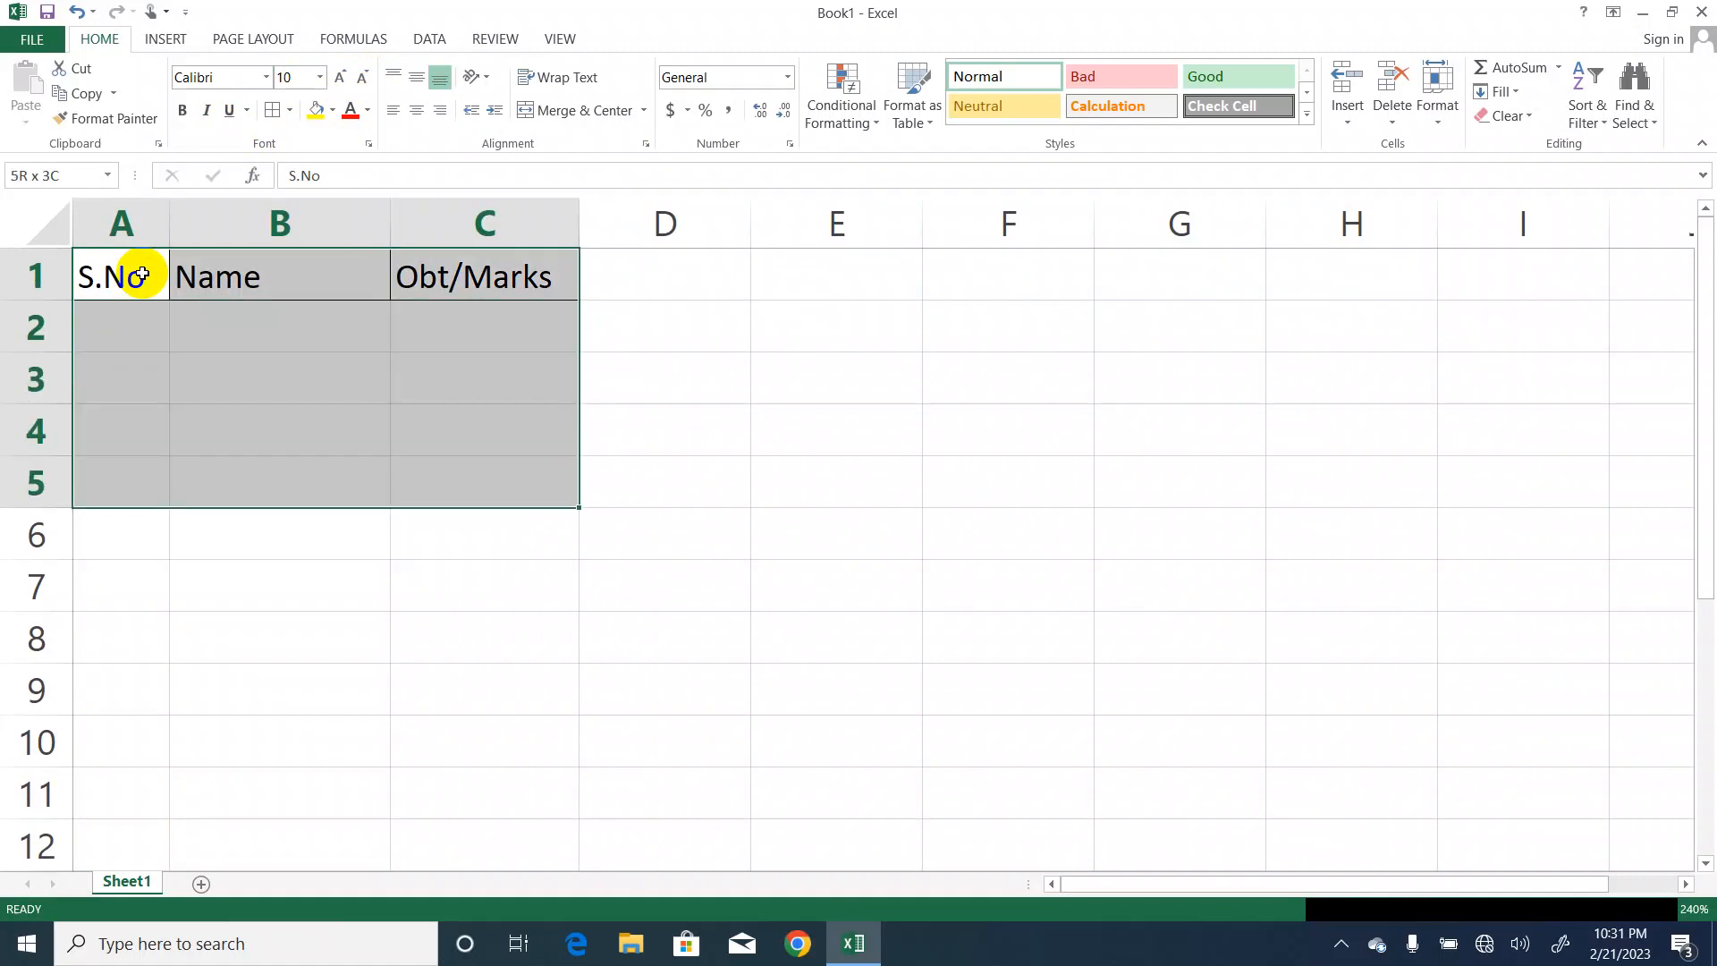
{"action": "left_click", "coordinate": [274, 110]}
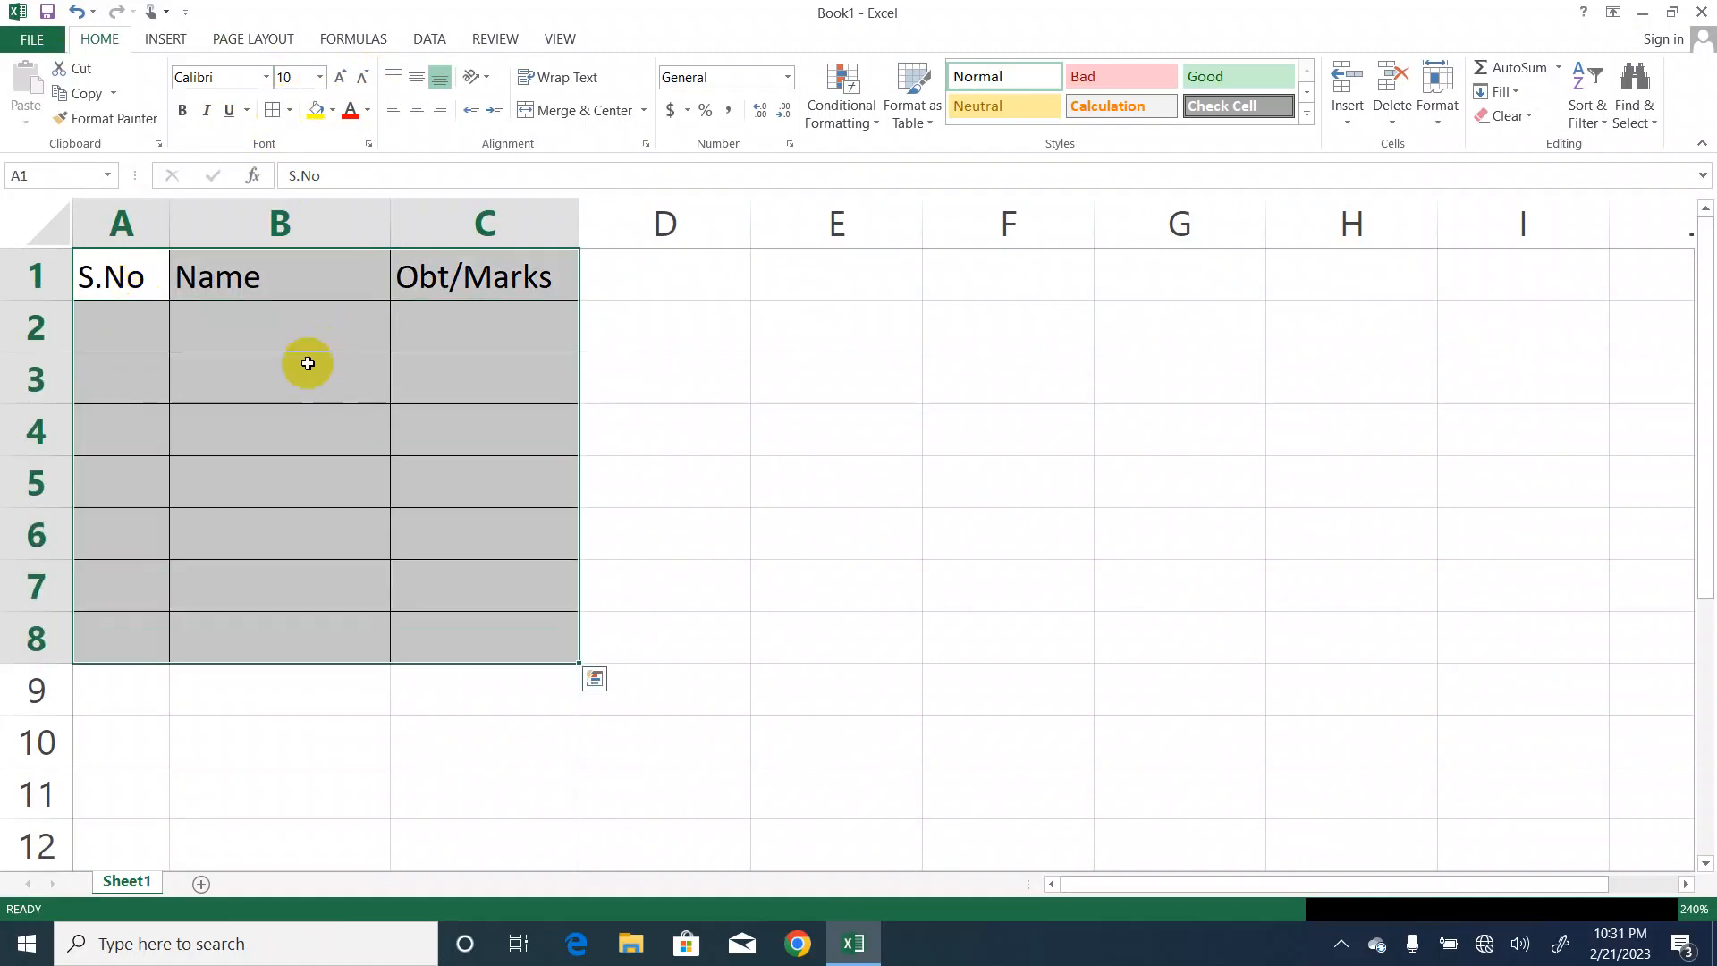
Remove all borders from the range A1:C8.
{"action": "left_click", "coordinate": [289, 110]}
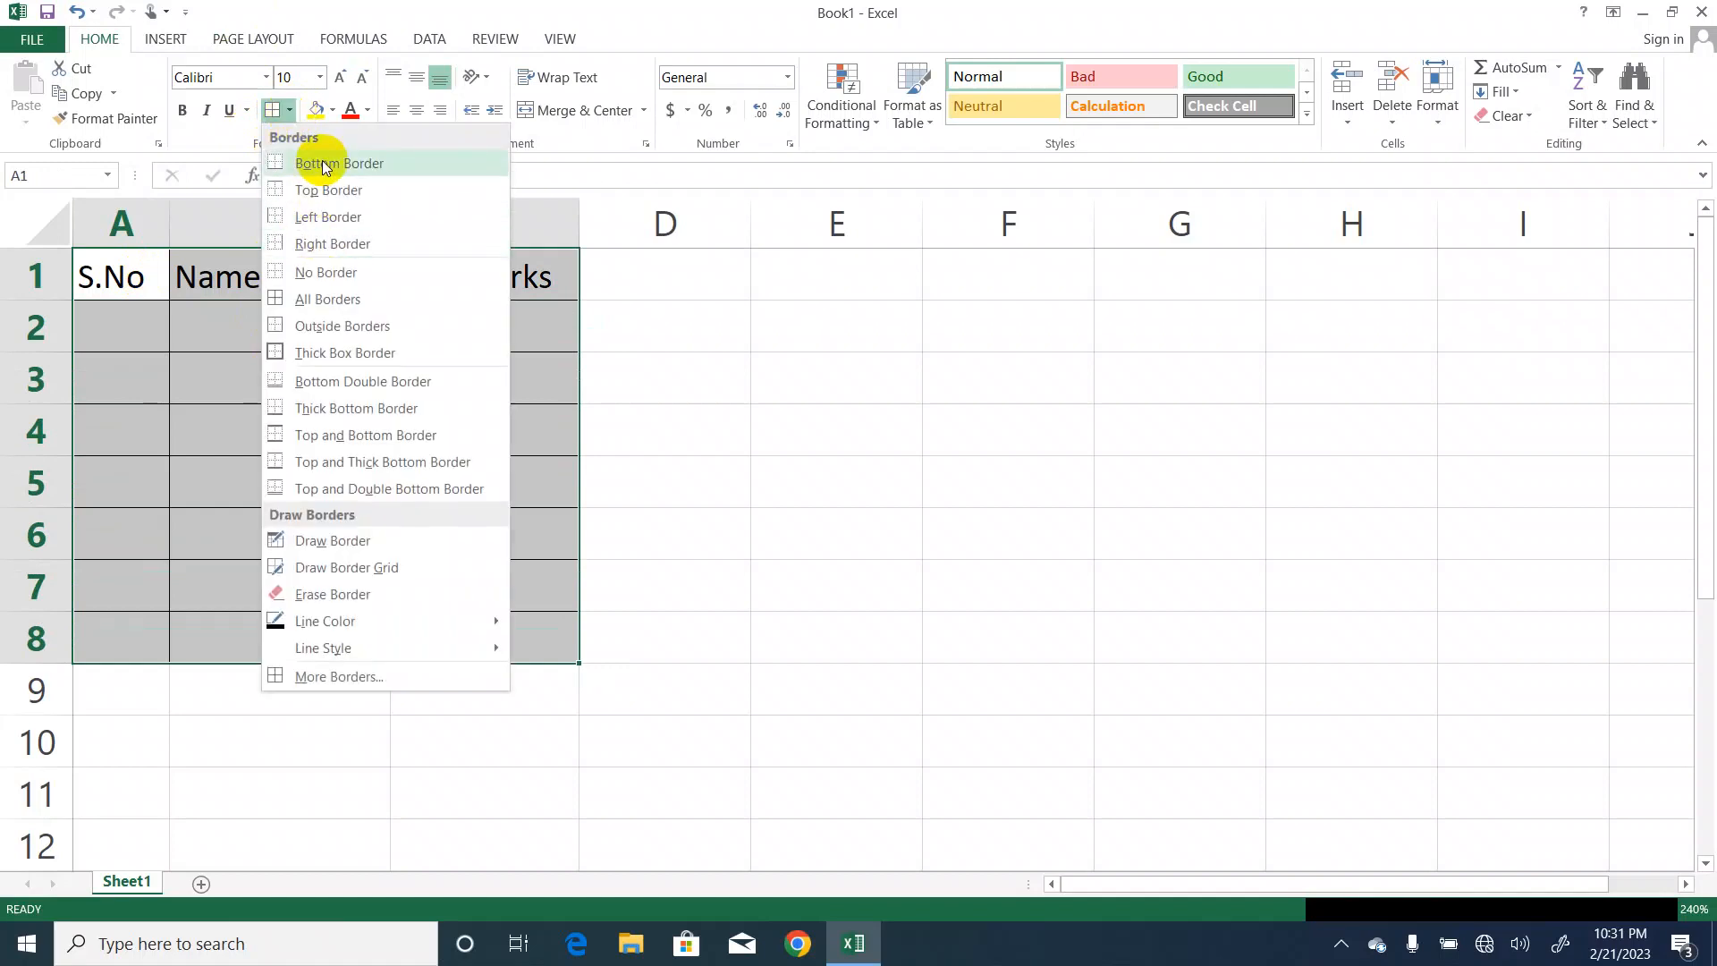
{"action": "left_click", "coordinate": [324, 273]}
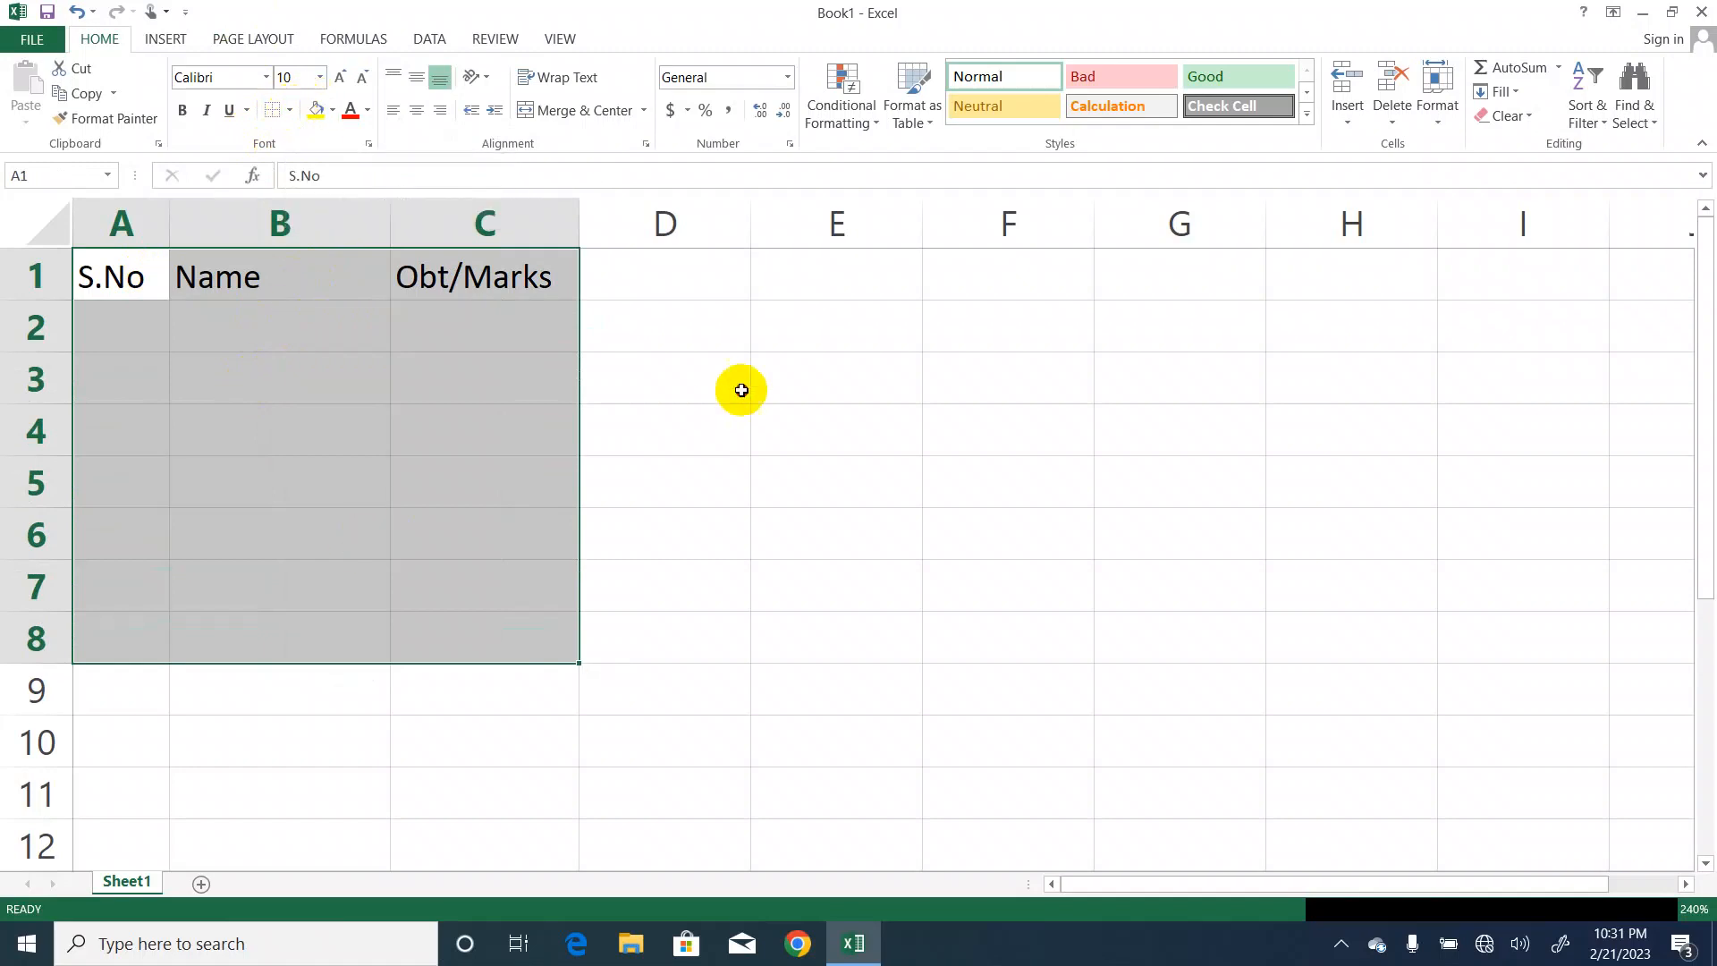
{"action": "left_click", "coordinate": [706, 384]}
Apply a bottom border to the range A1:C8 and remove it again.
{"action": "left_click_drag", "start_coordinate": [105, 269], "coordinate": [468, 636]}
{"action": "left_click", "coordinate": [284, 114]}
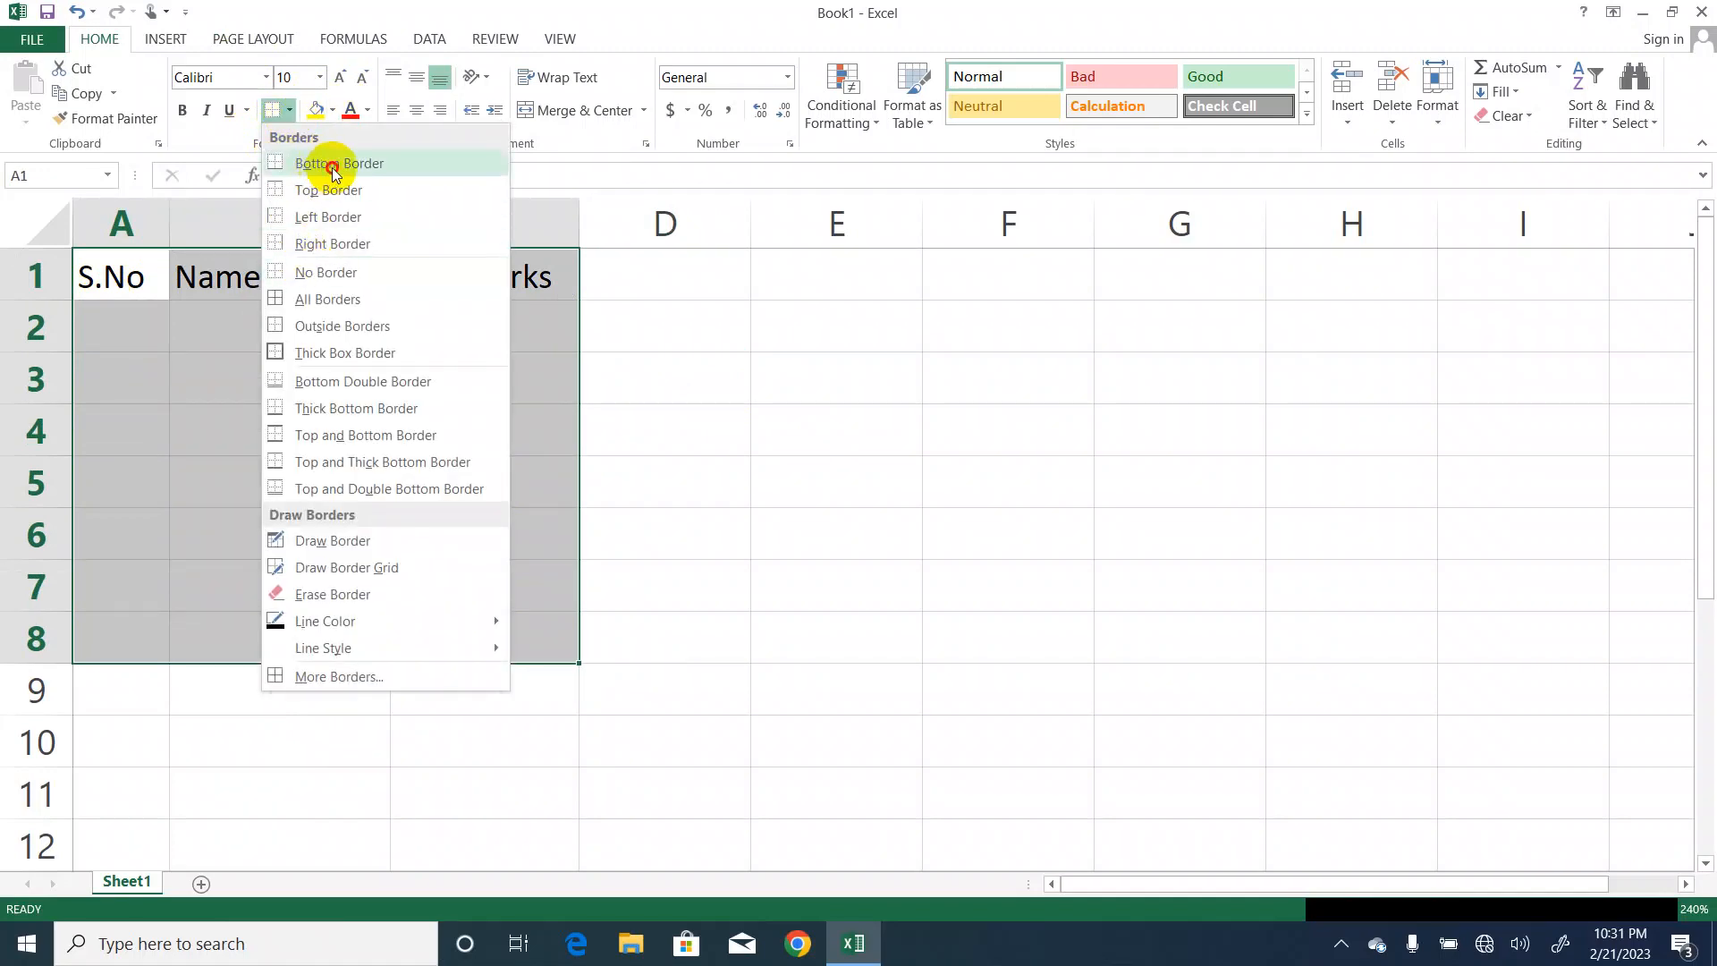
{"action": "left_click", "coordinate": [331, 169]}
{"action": "left_click", "coordinate": [667, 398]}
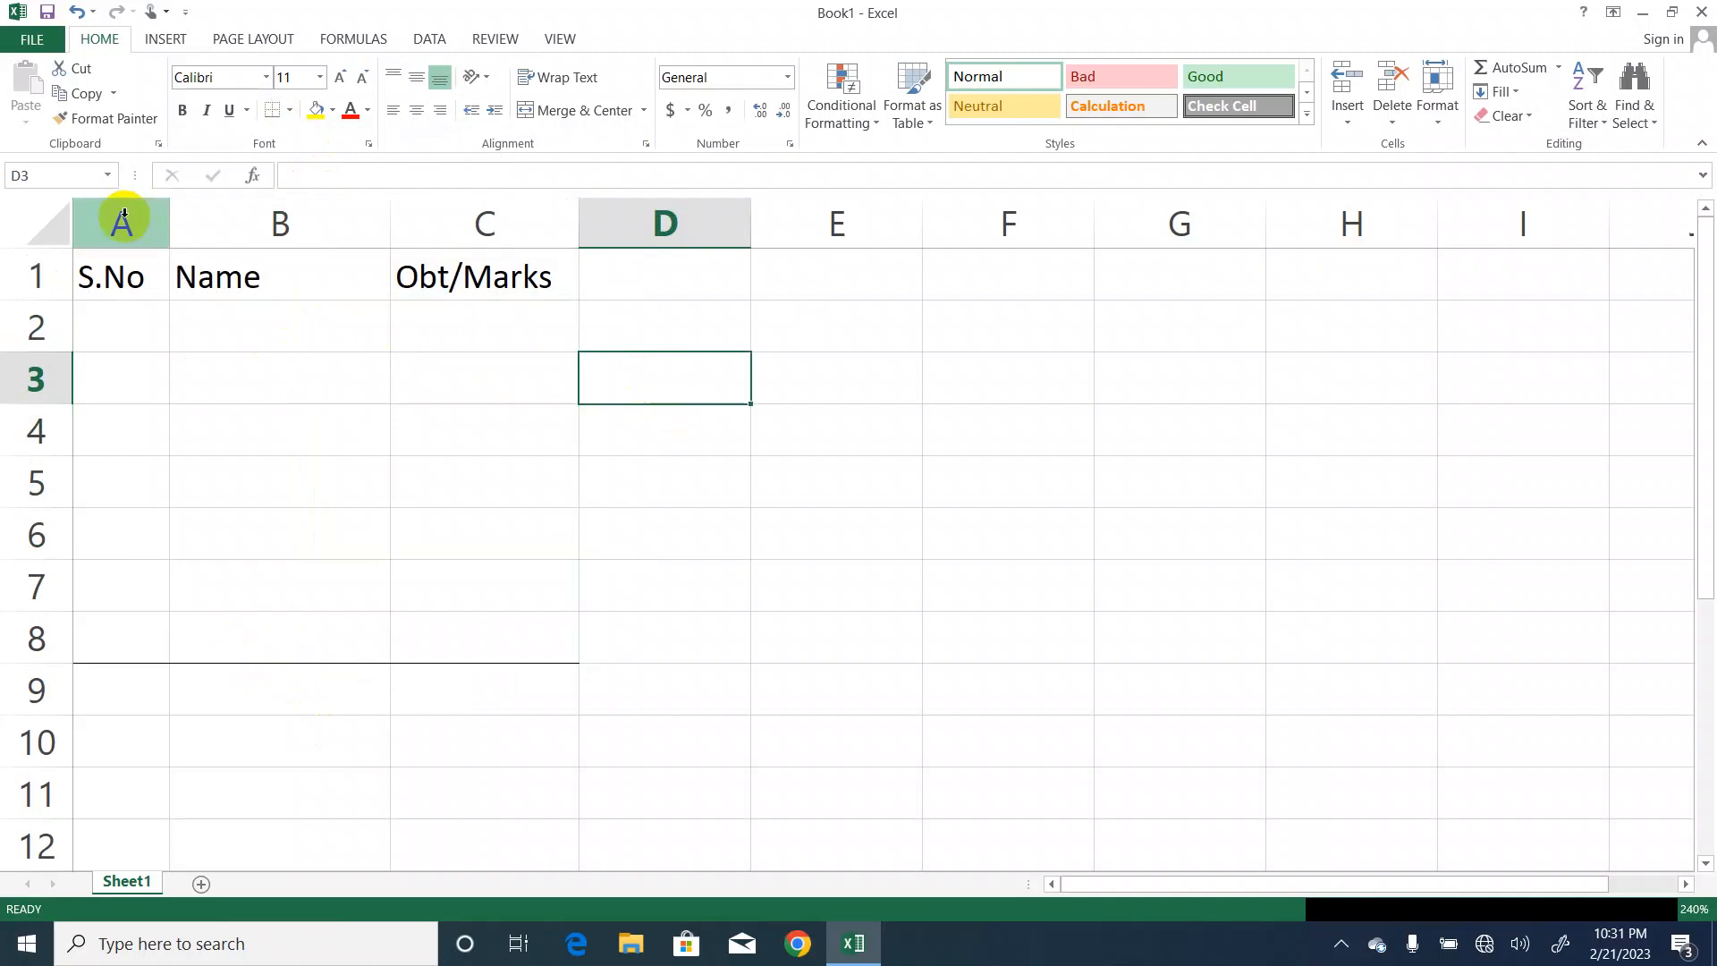
{"action": "left_click_drag", "start_coordinate": [132, 282], "coordinate": [483, 655]}
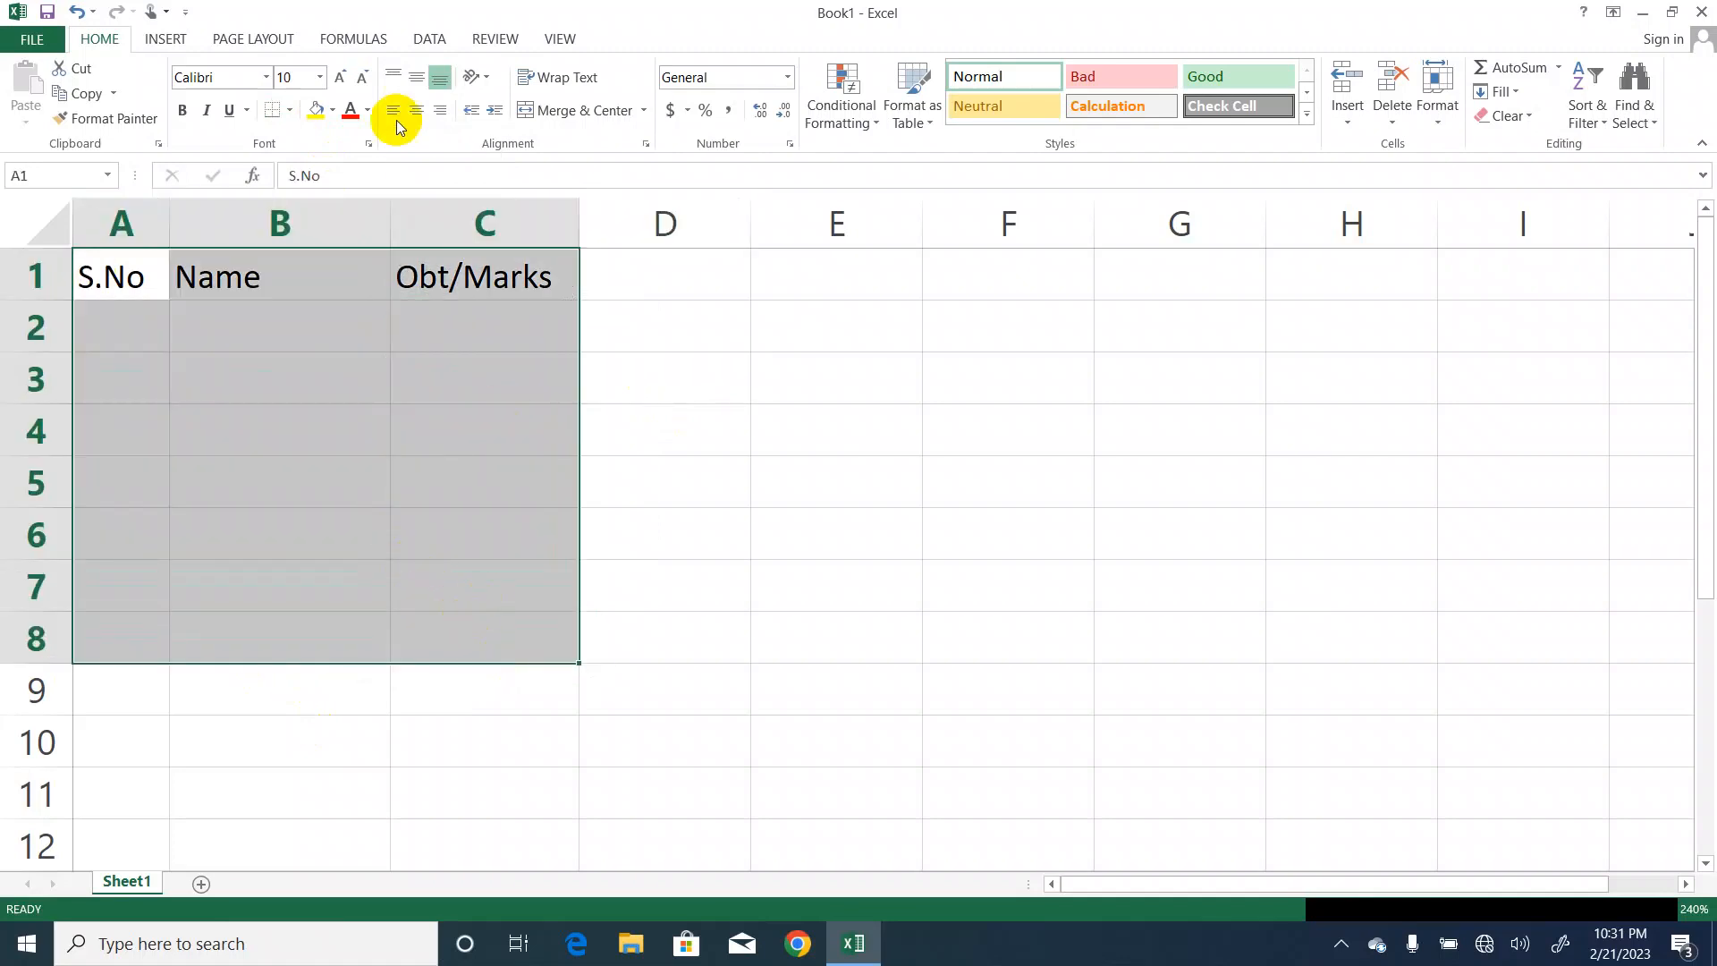
{"action": "left_click", "coordinate": [289, 110]}
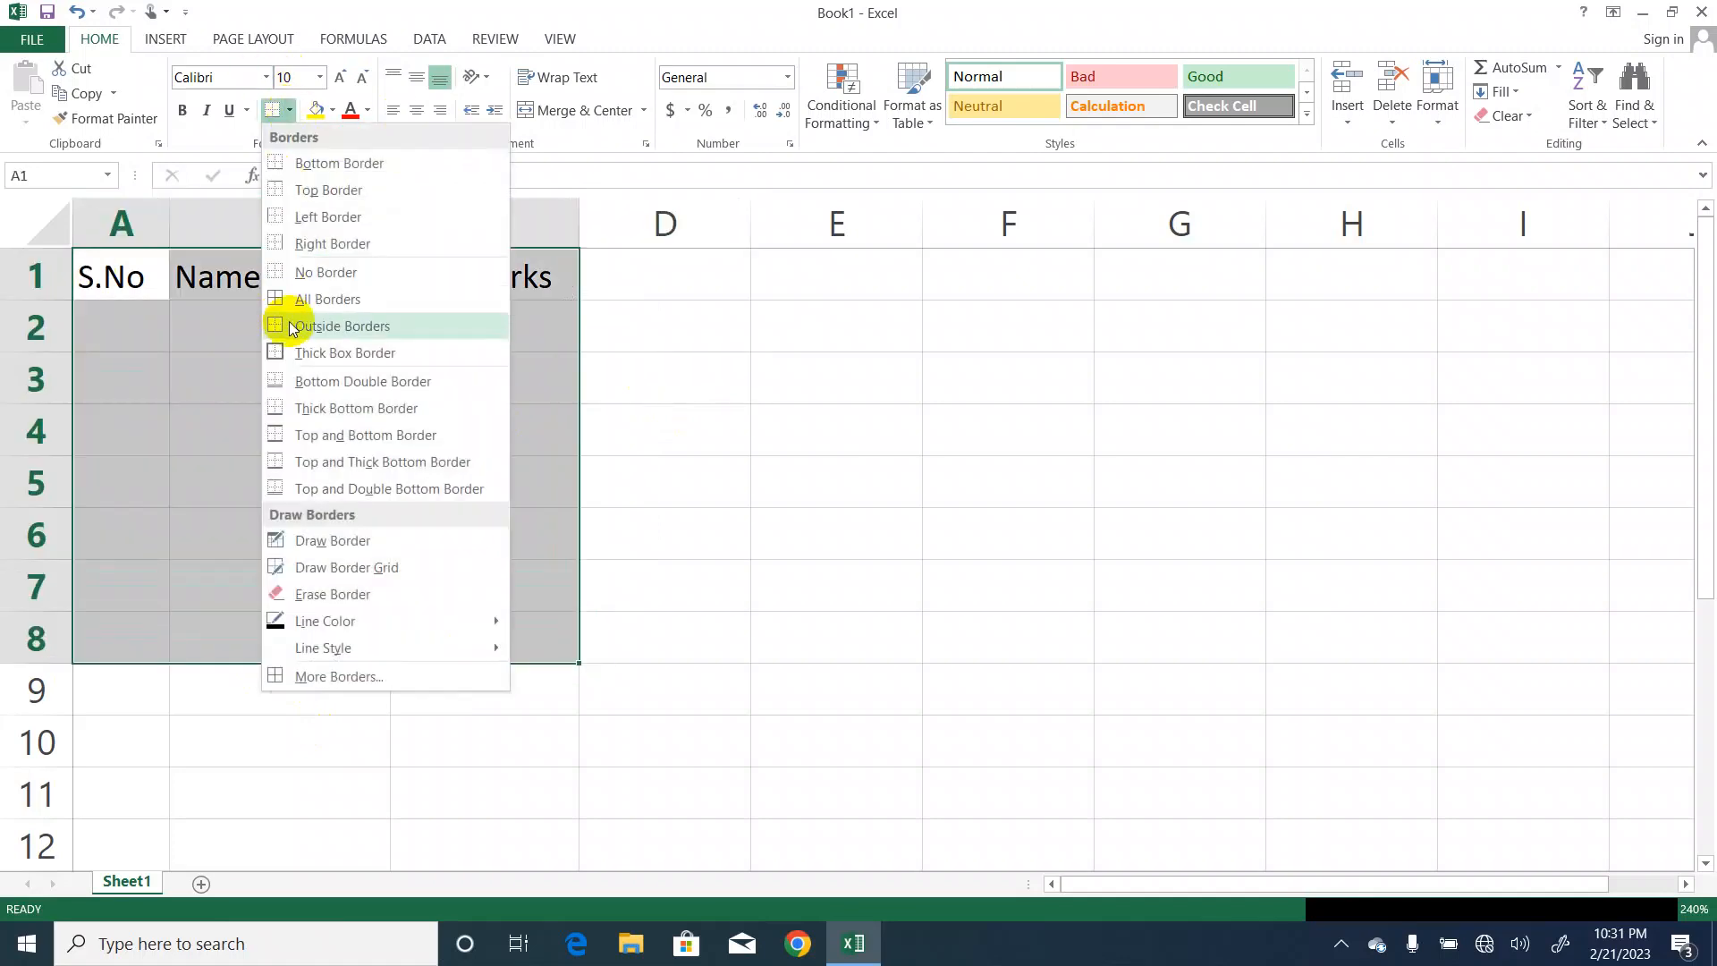
{"action": "left_click", "coordinate": [299, 272]}
{"action": "left_click", "coordinate": [290, 112]}
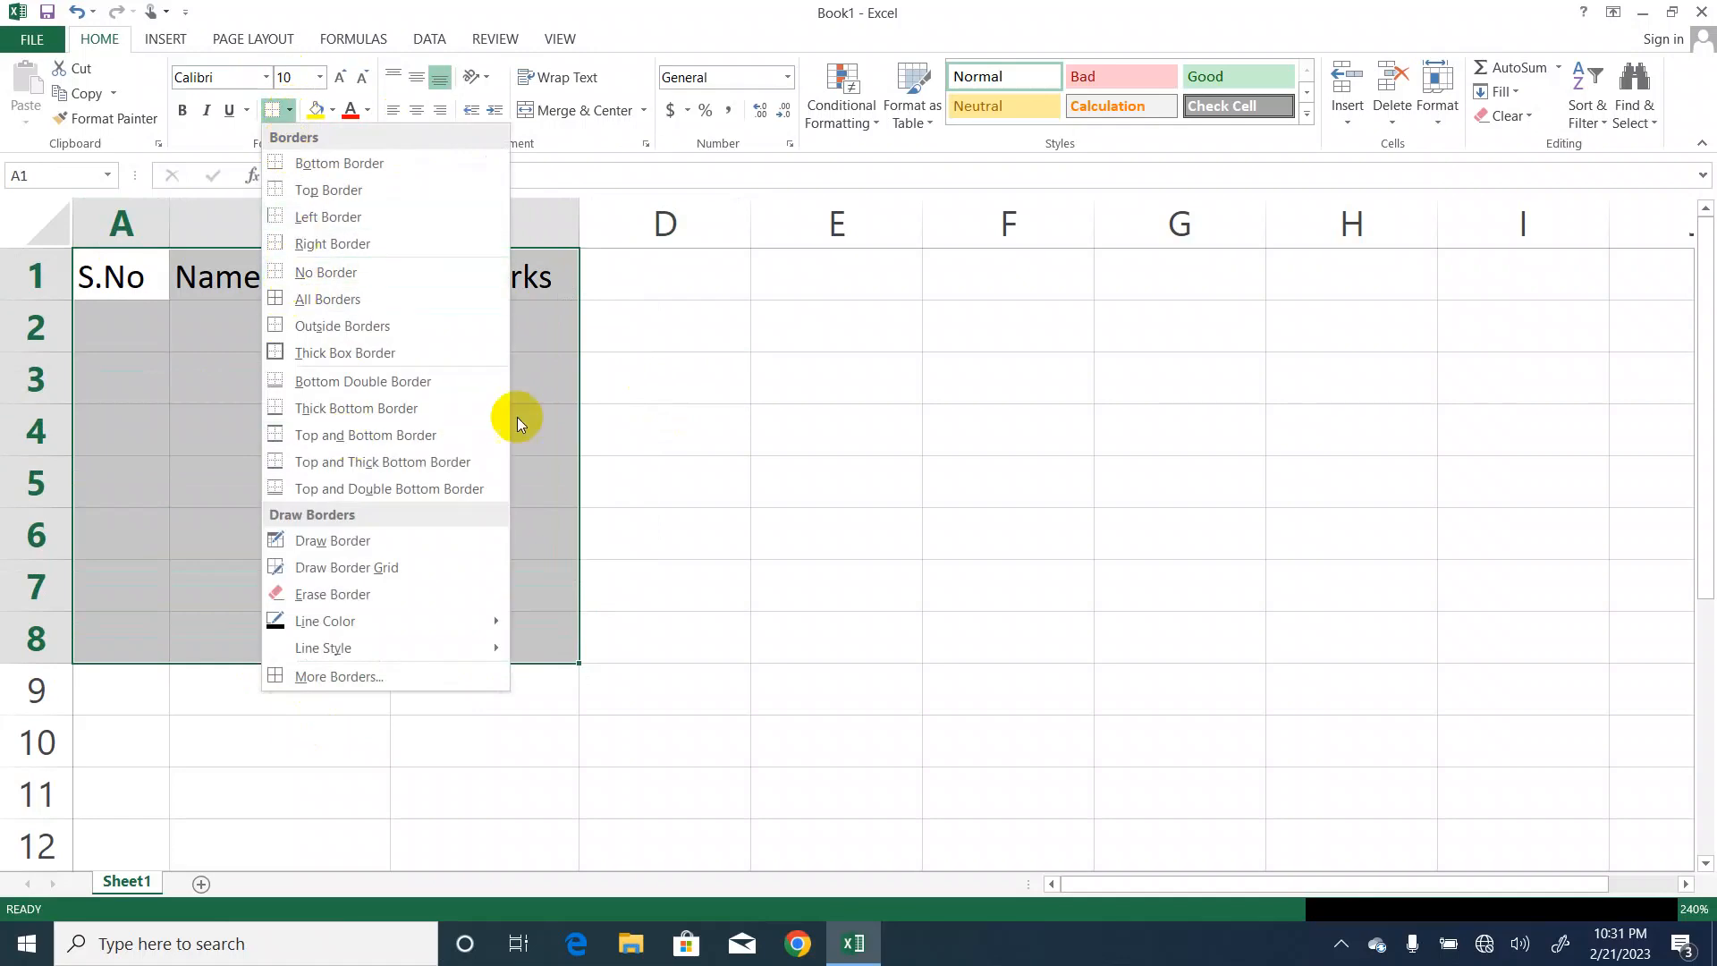
{"action": "left_click", "coordinate": [683, 385]}
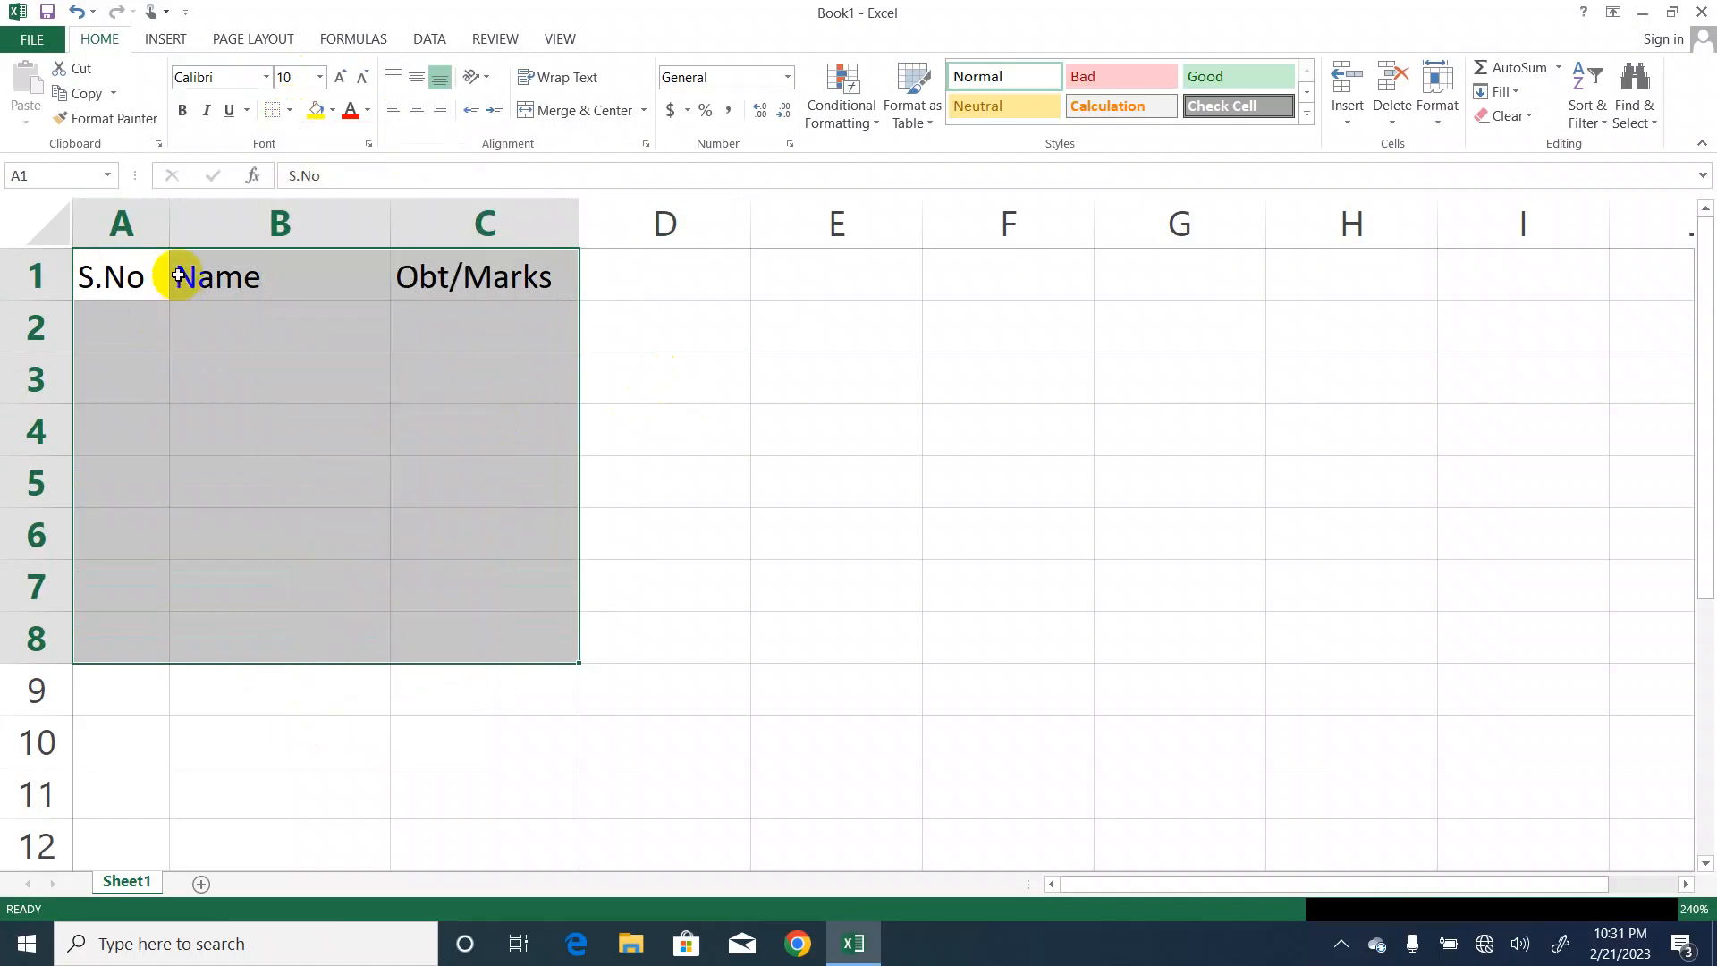
{"action": "left_click", "coordinate": [179, 276]}
Apply a top border to cell D3 and remove it again.
{"action": "left_click", "coordinate": [662, 384]}
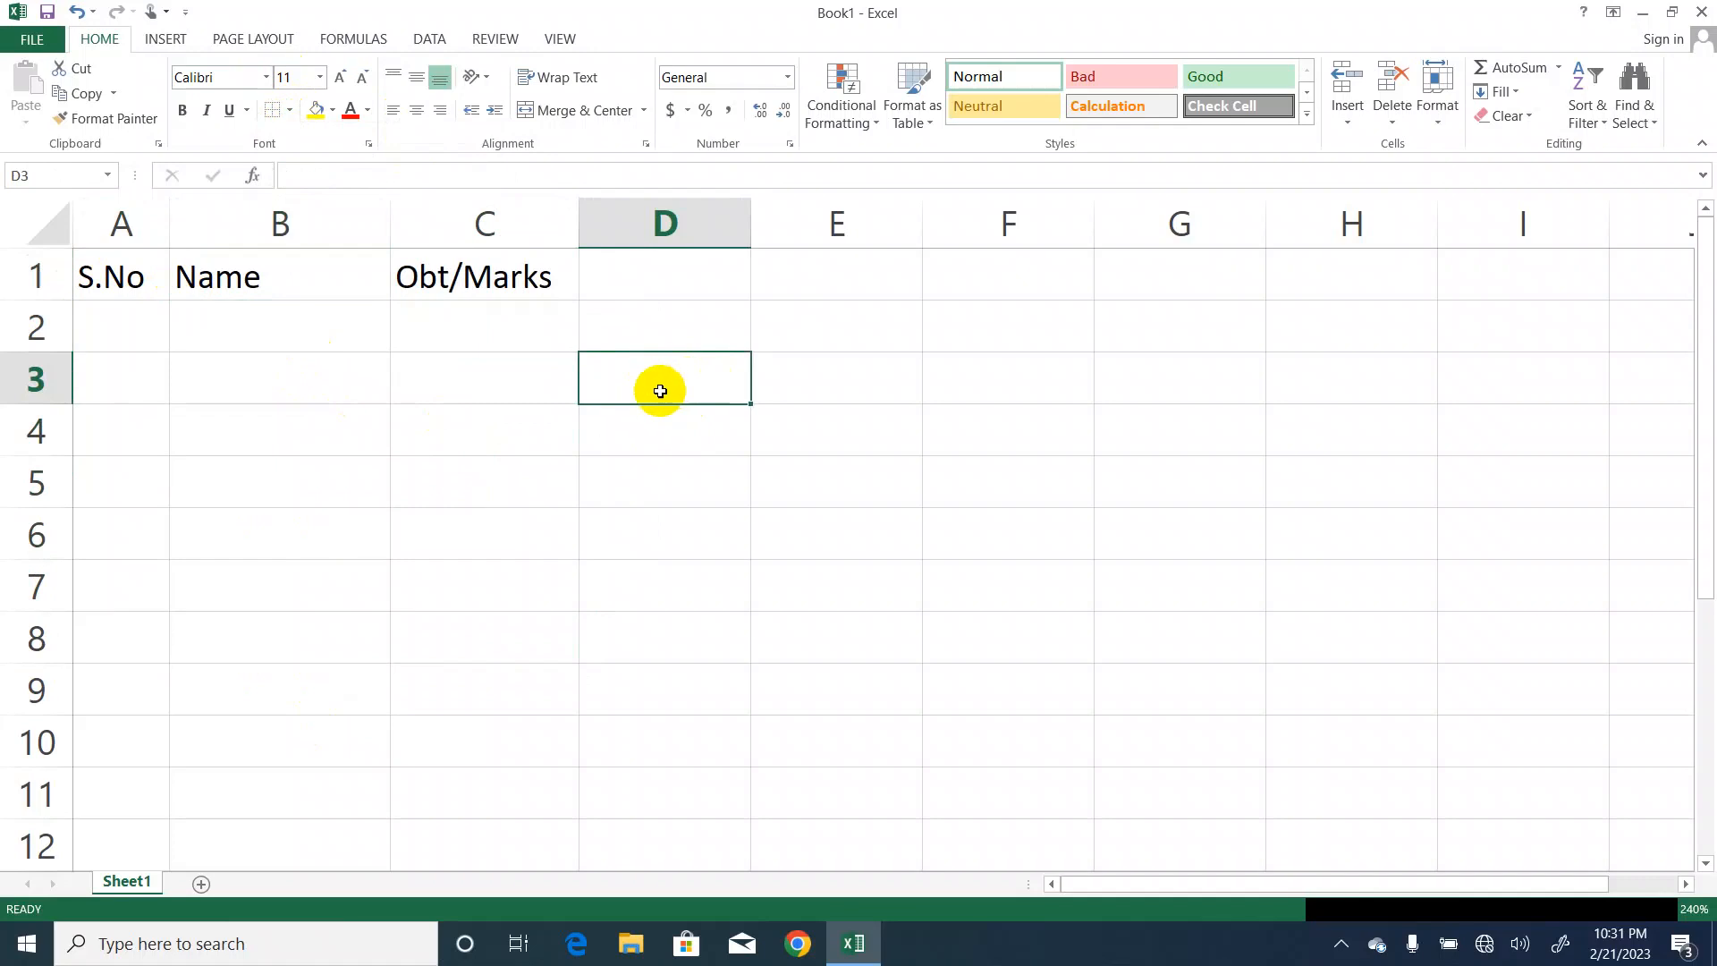
{"action": "left_click", "coordinate": [290, 110]}
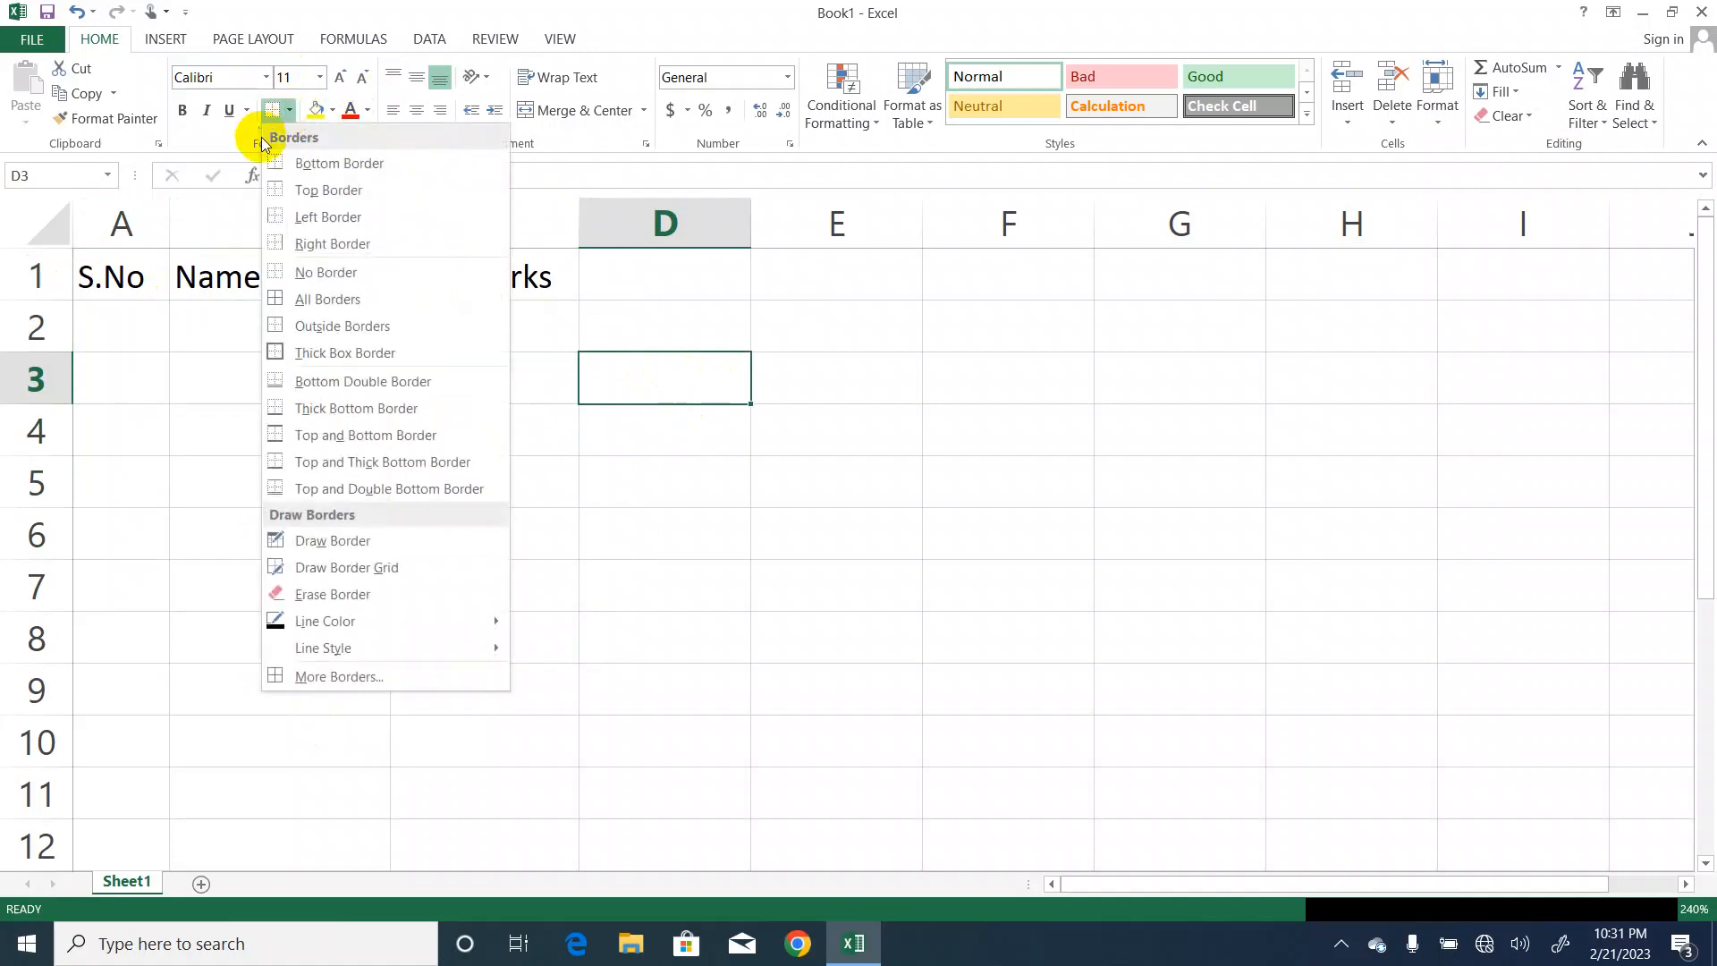
{"action": "left_click", "coordinate": [309, 192]}
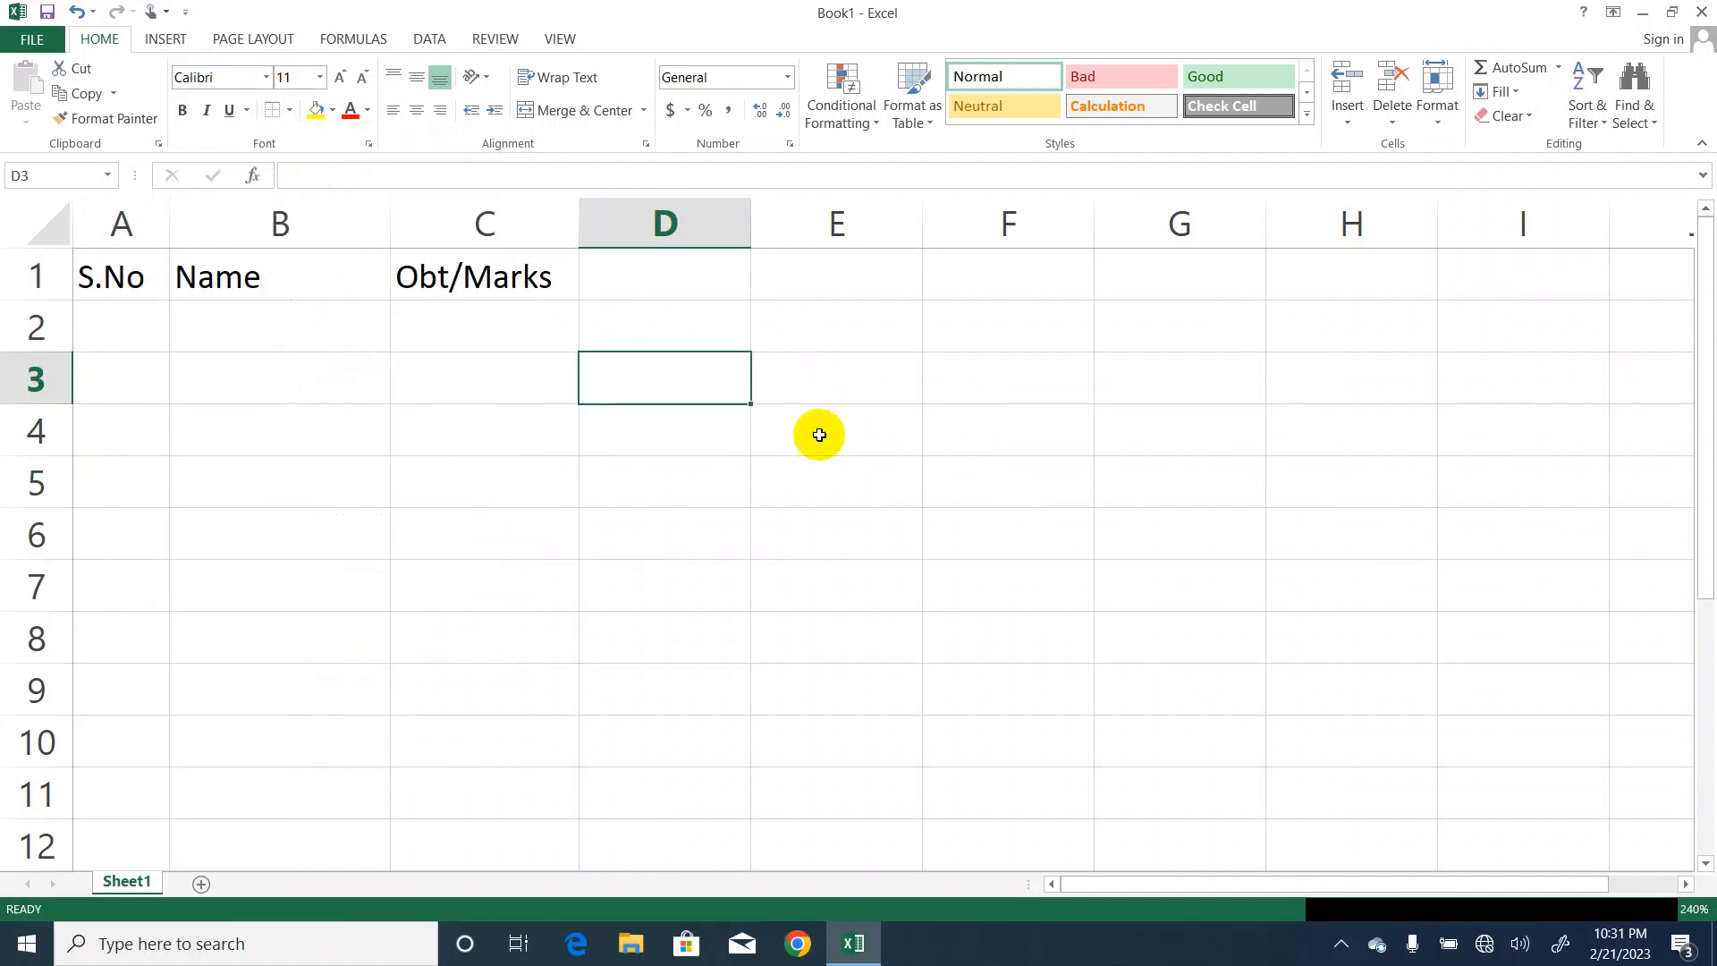
{"action": "left_click", "coordinate": [817, 433]}
{"action": "left_click", "coordinate": [664, 357]}
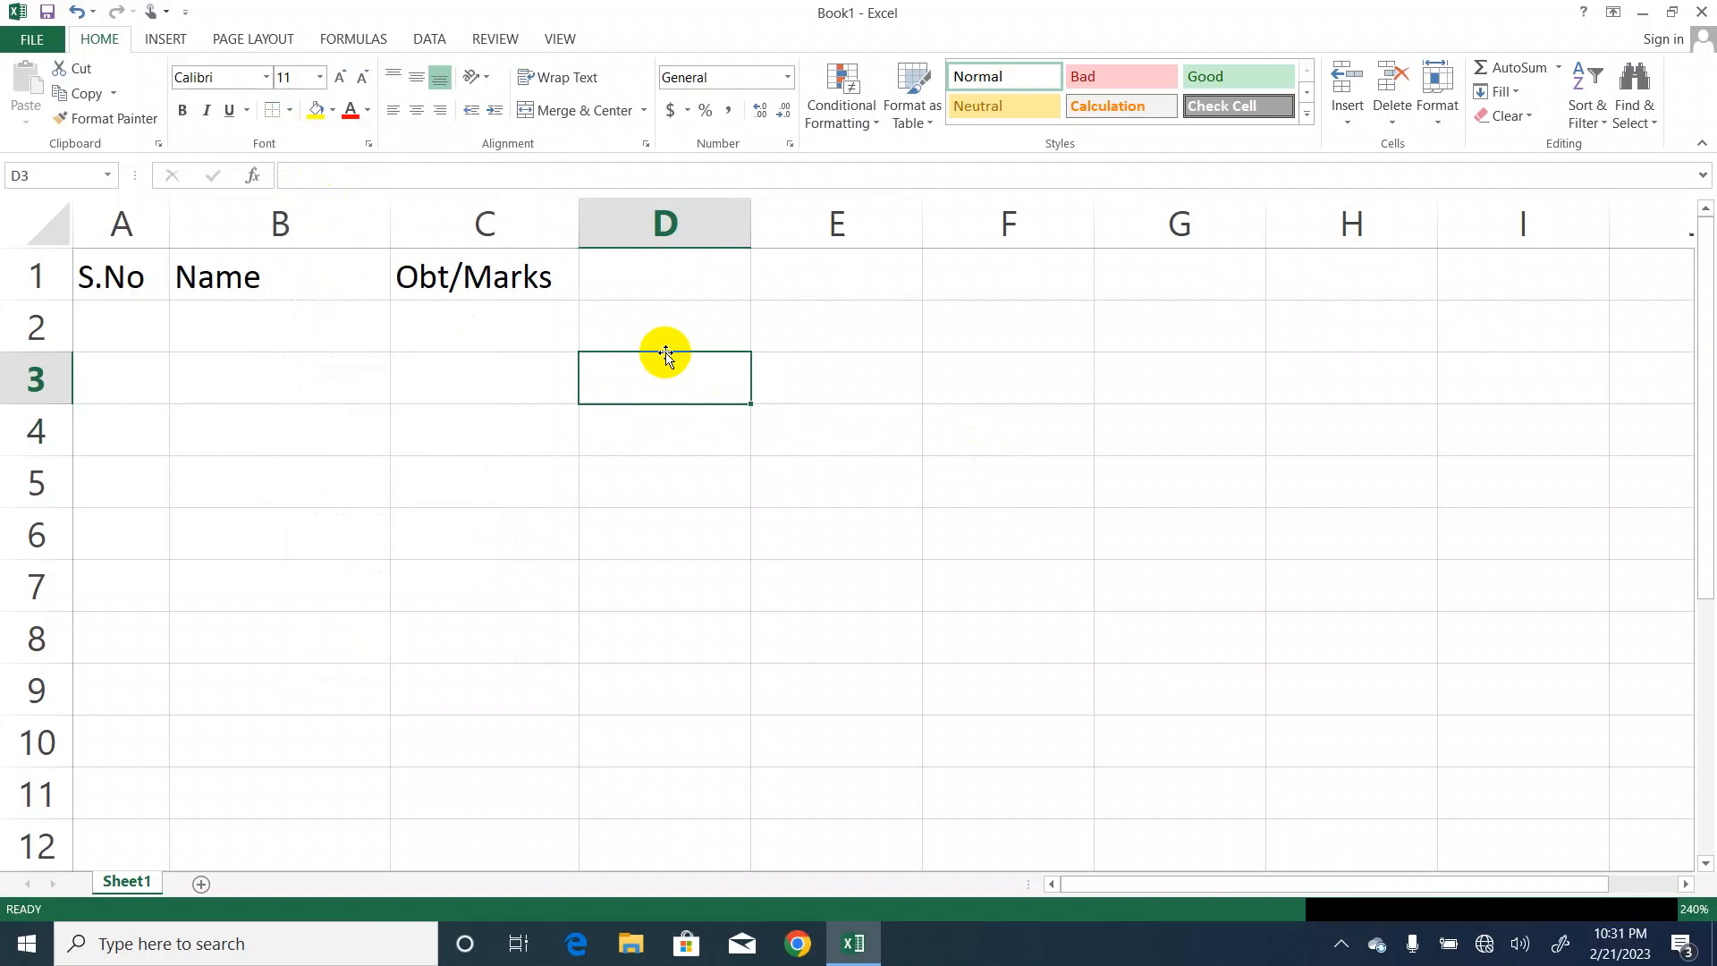
{"action": "left_click", "coordinate": [291, 110]}
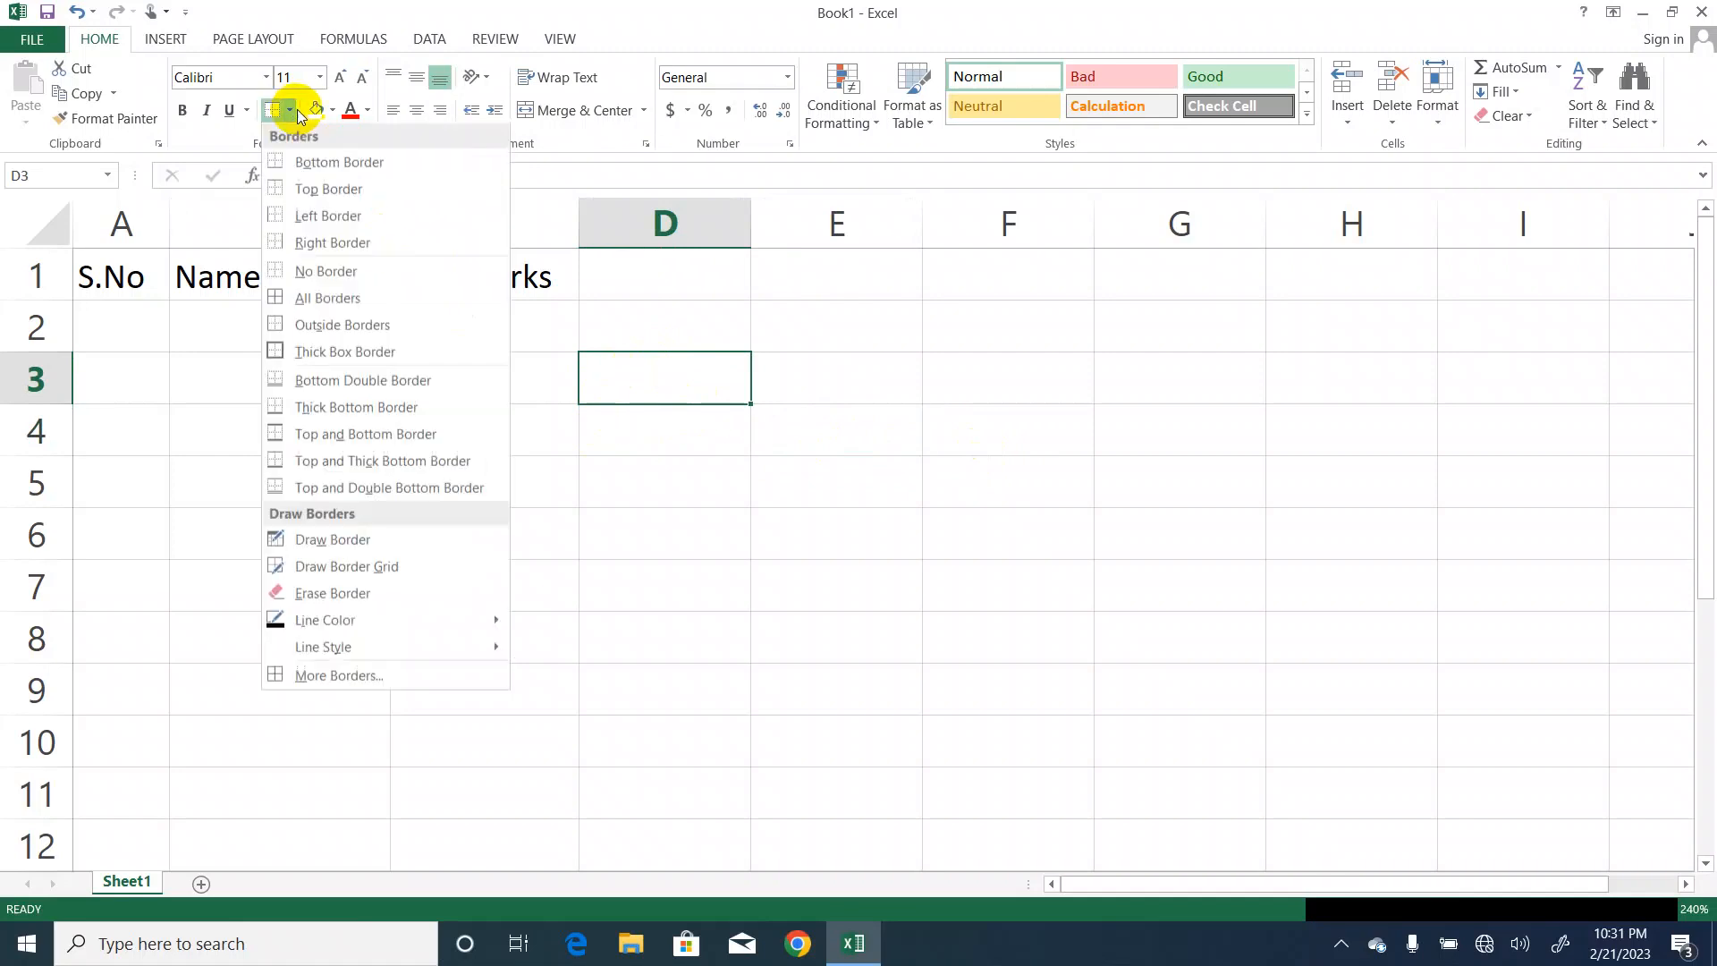
{"action": "left_click", "coordinate": [325, 271]}
{"action": "left_click", "coordinate": [860, 483]}
Apply the top border to cell D3 a second time and clear it with No Border.
{"action": "left_click", "coordinate": [655, 377]}
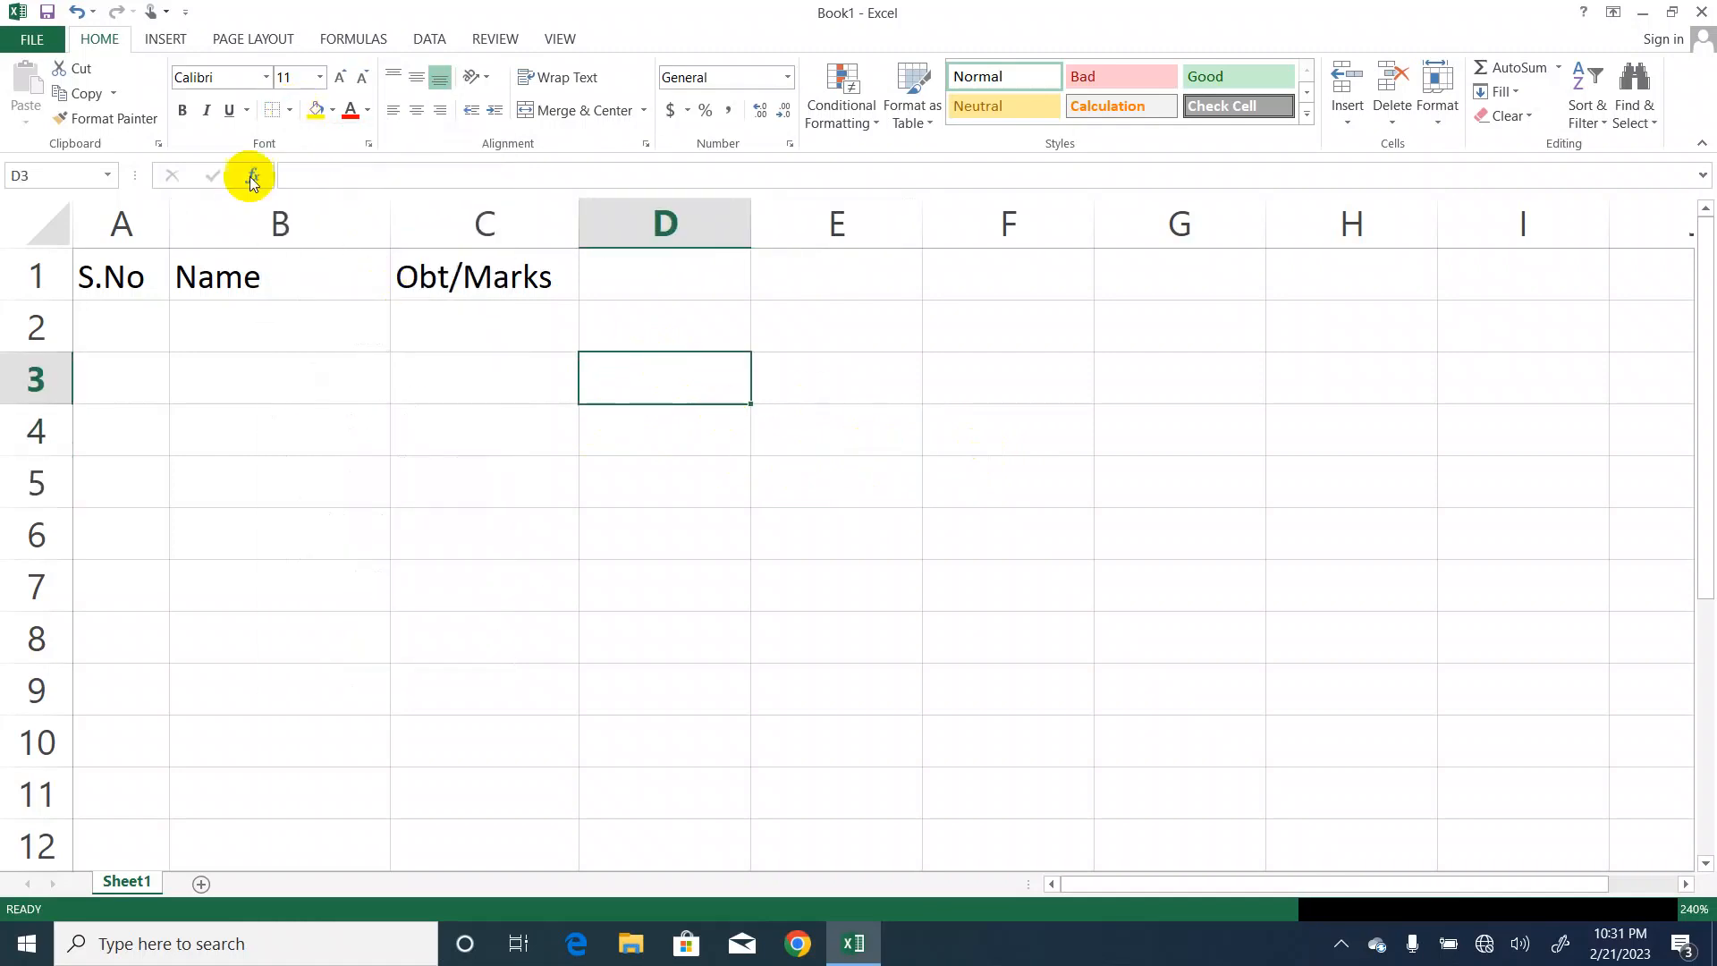
{"action": "left_click", "coordinate": [291, 112]}
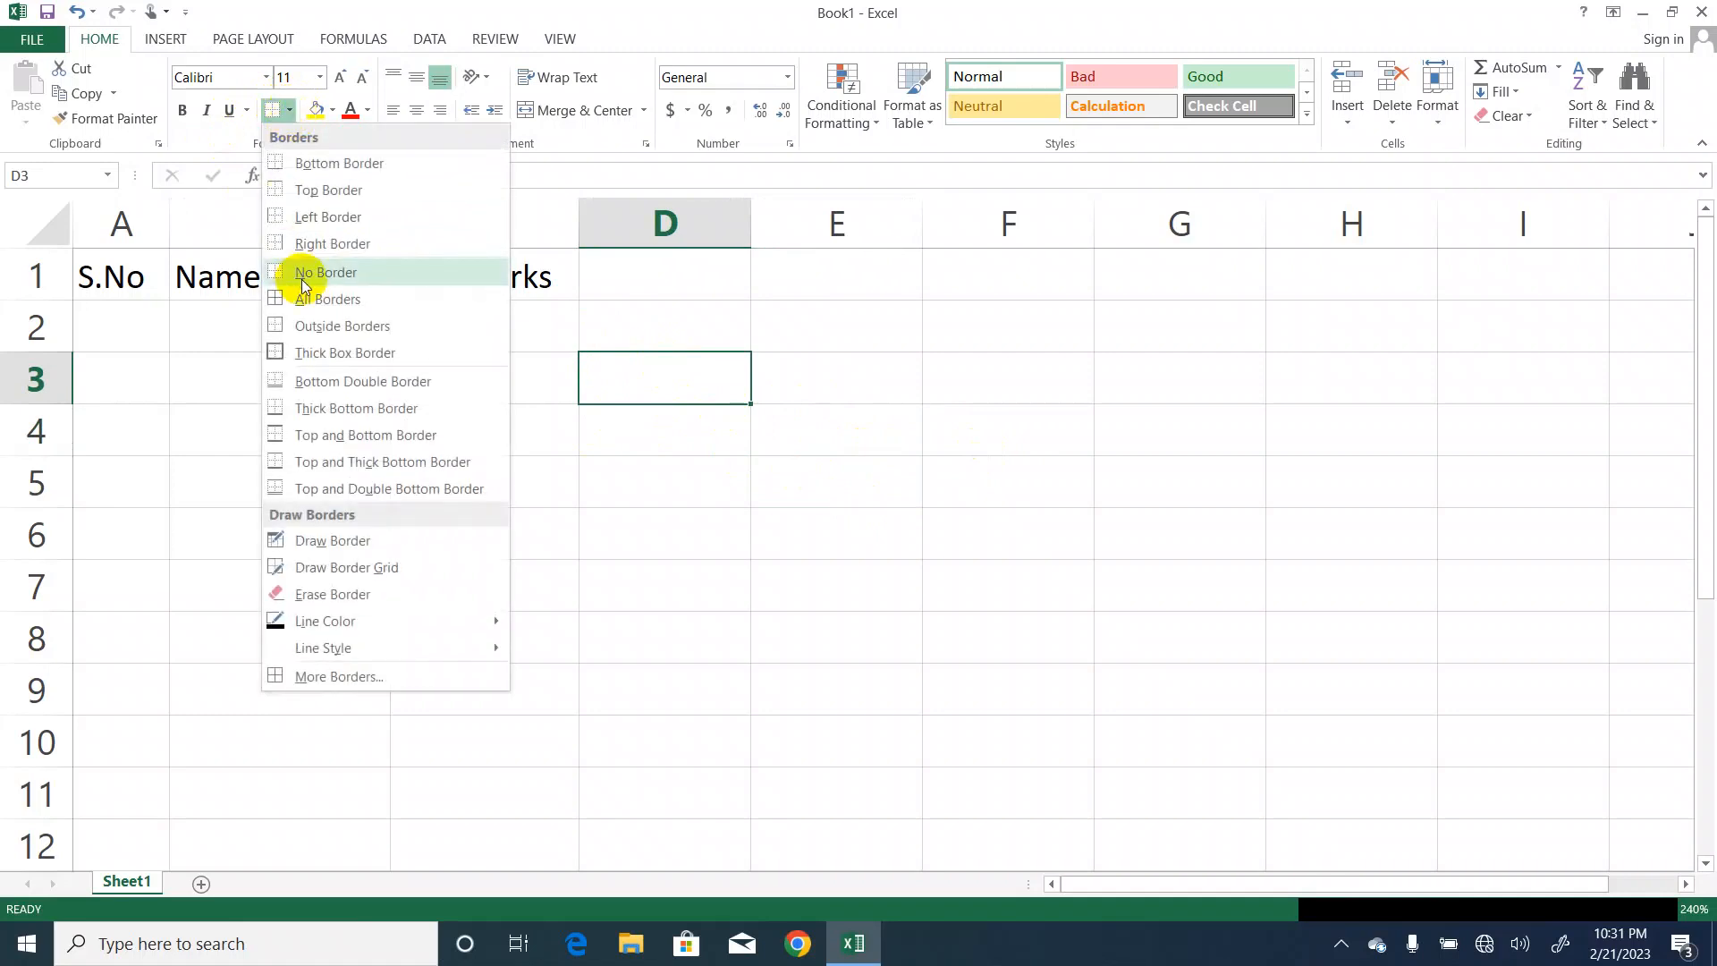
{"action": "left_click", "coordinate": [315, 190]}
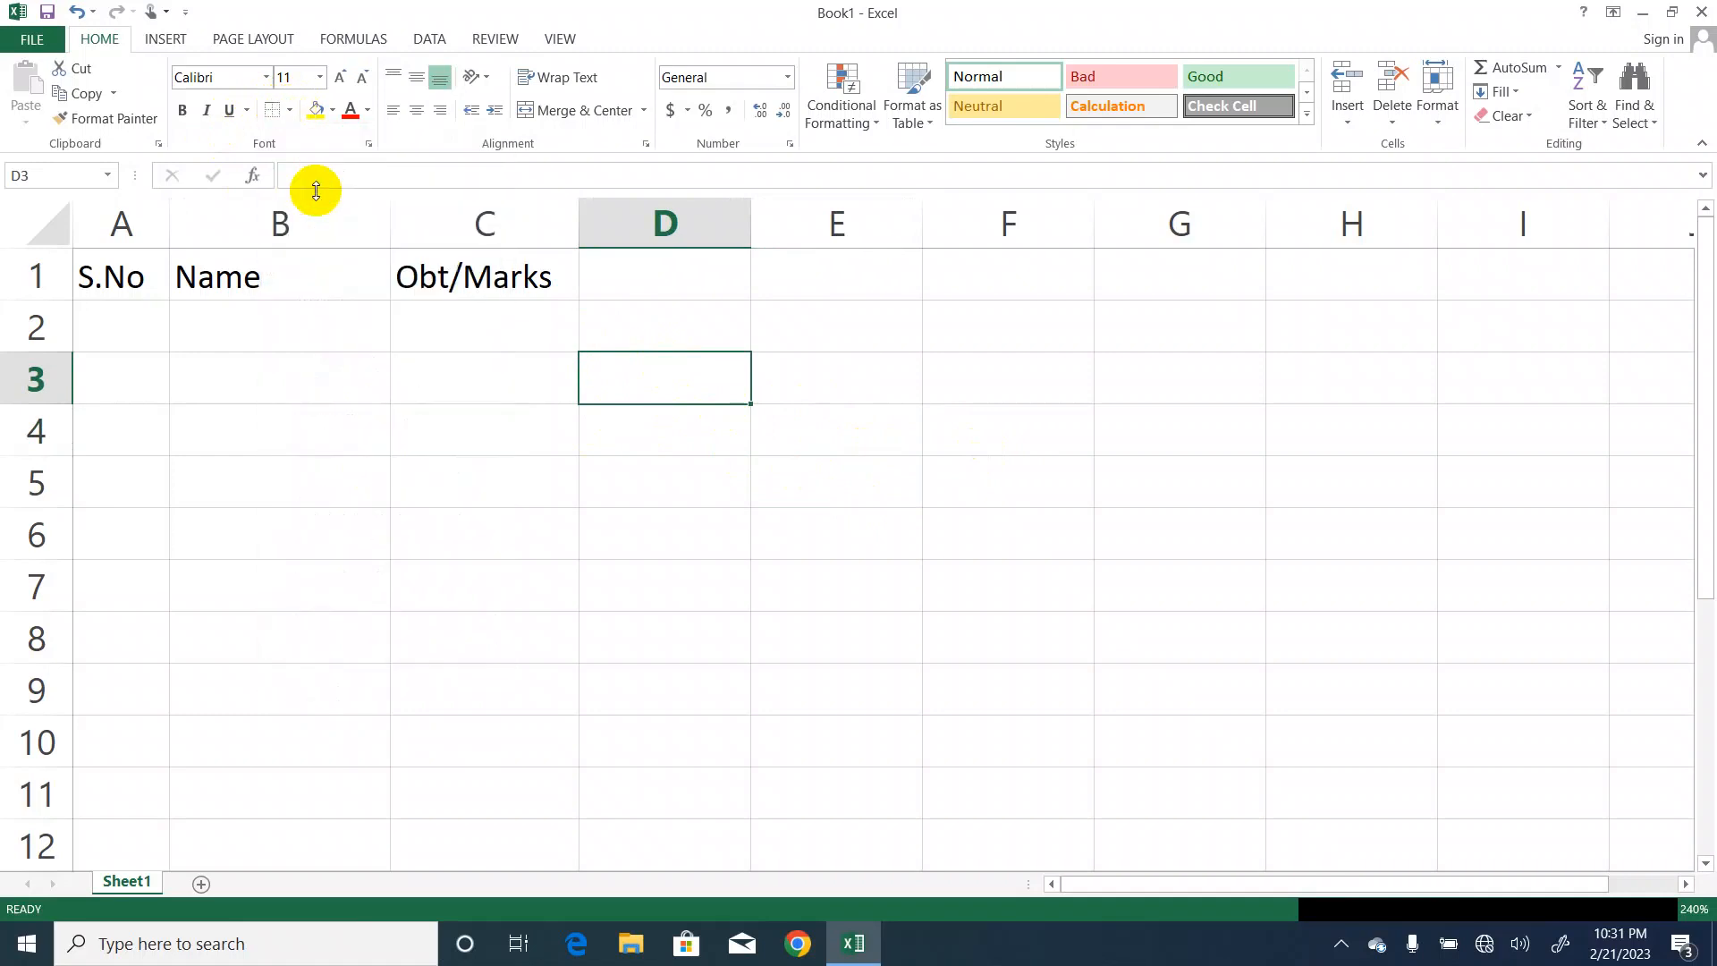
{"action": "left_click", "coordinate": [796, 471]}
{"action": "left_click", "coordinate": [677, 365]}
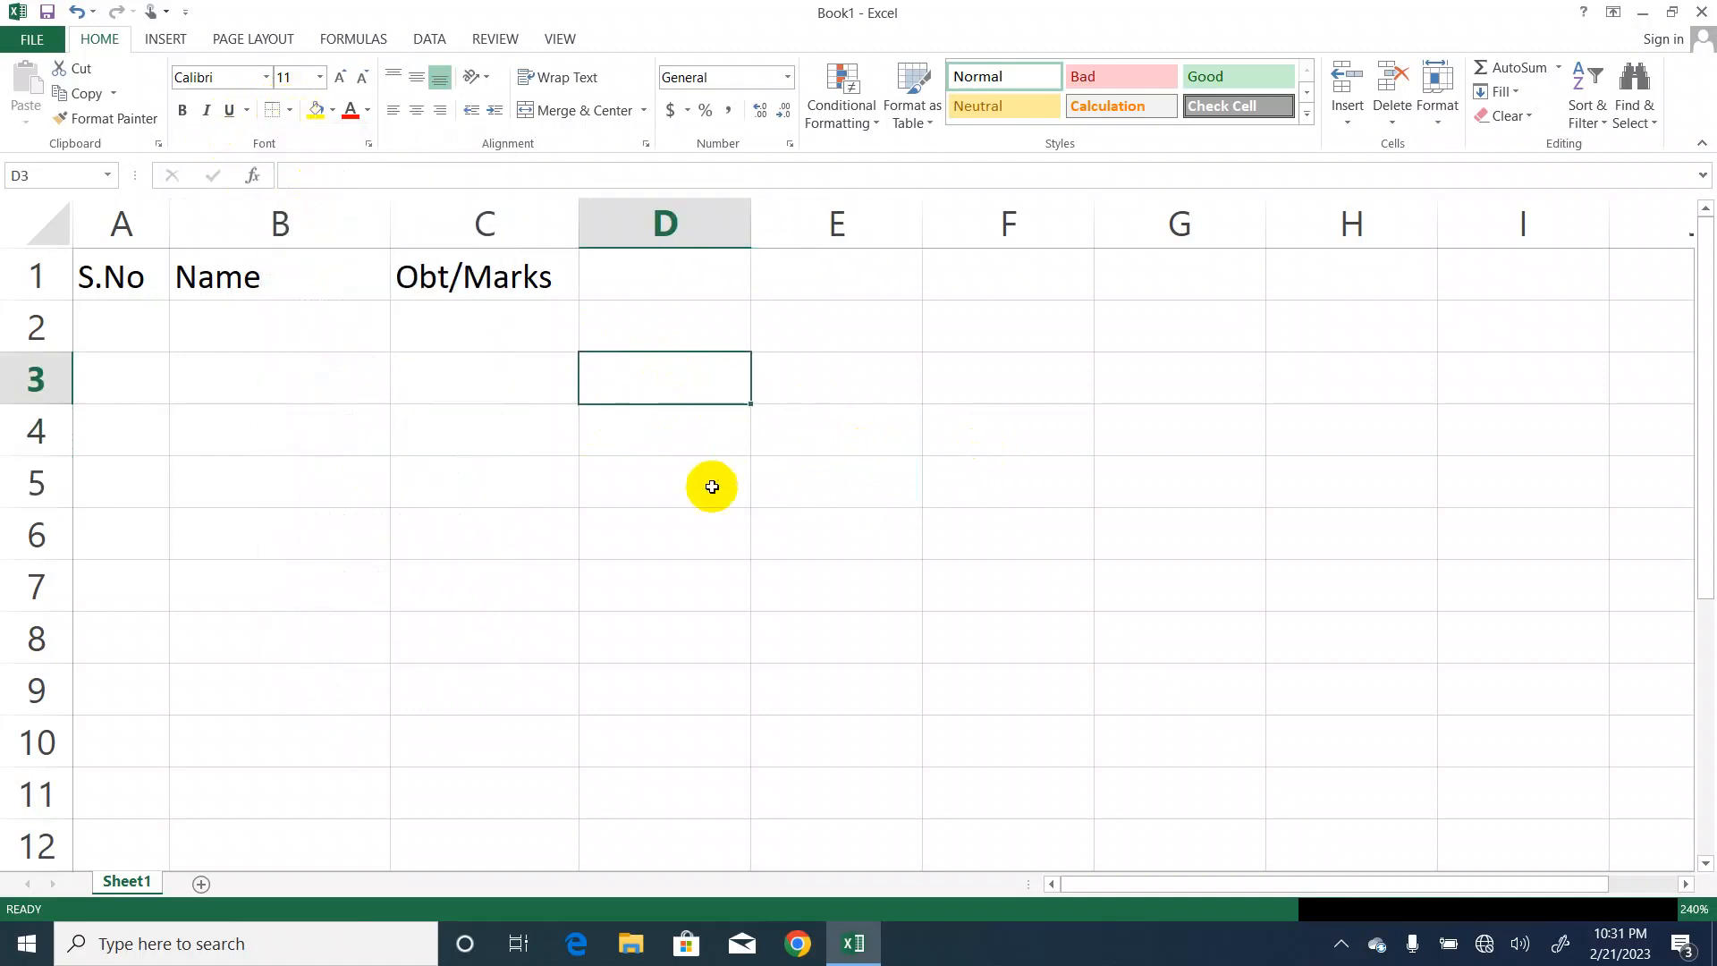
{"action": "left_click", "coordinate": [289, 112]}
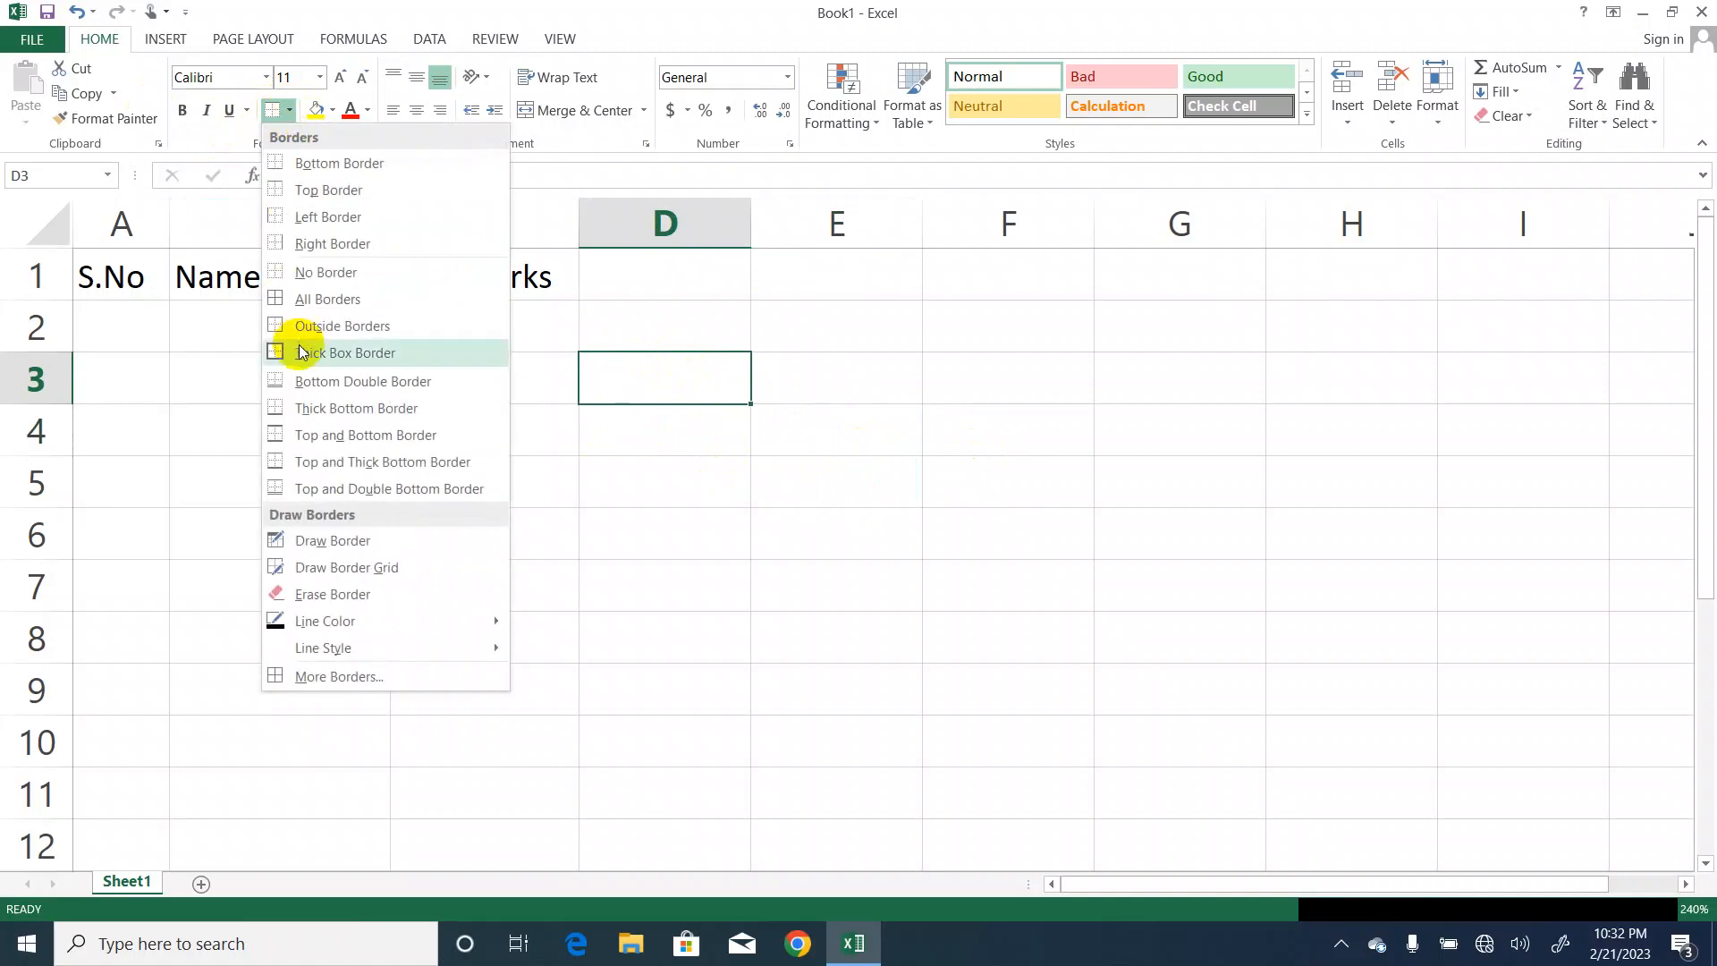
{"action": "left_click", "coordinate": [301, 272]}
Apply a left border to cell D3 and remove it again.
{"action": "left_click", "coordinate": [291, 110]}
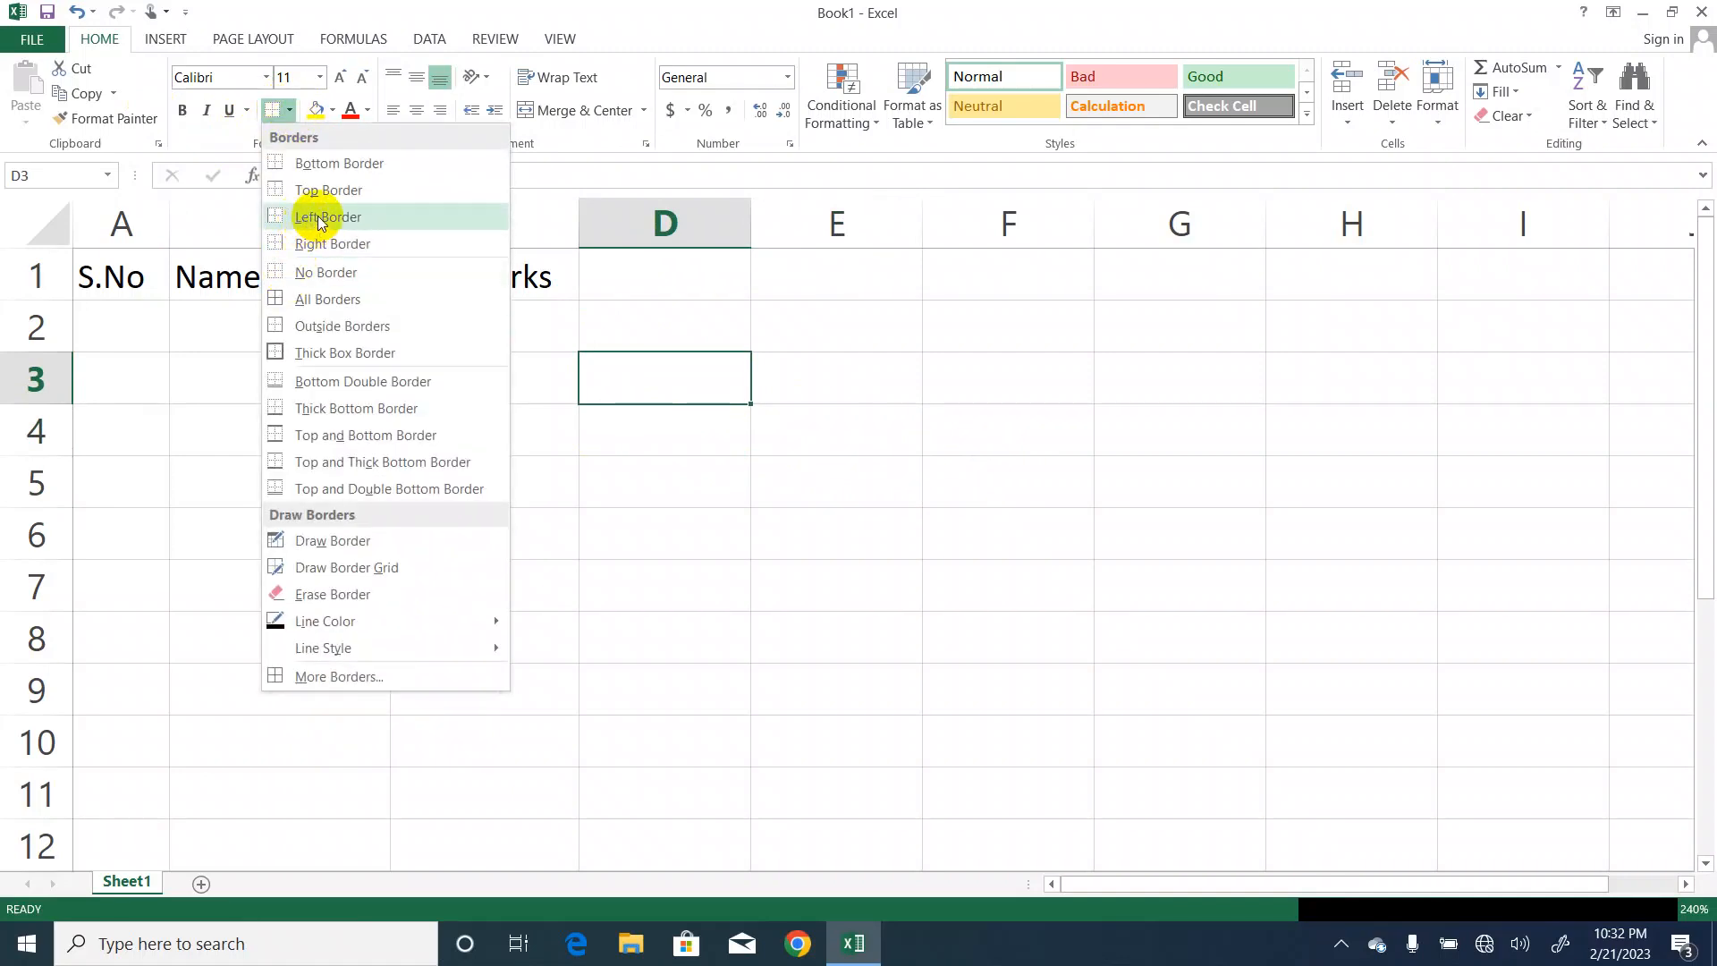
{"action": "left_click", "coordinate": [314, 220]}
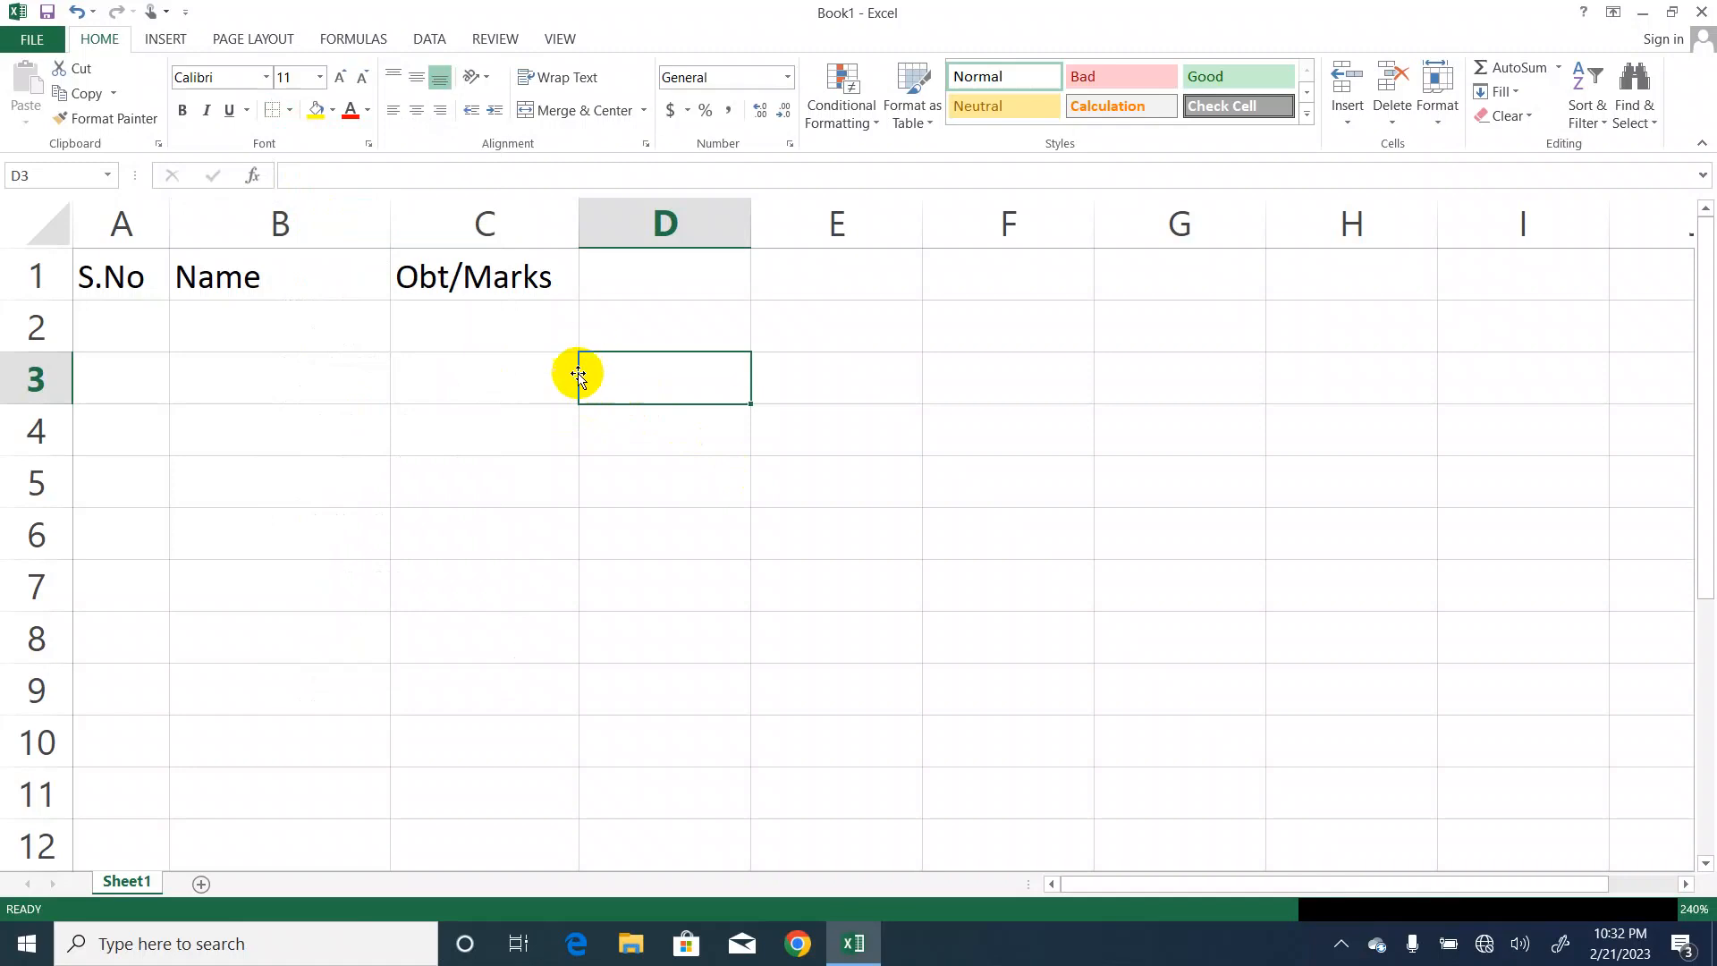
{"action": "left_click", "coordinate": [789, 425]}
{"action": "left_click", "coordinate": [592, 394]}
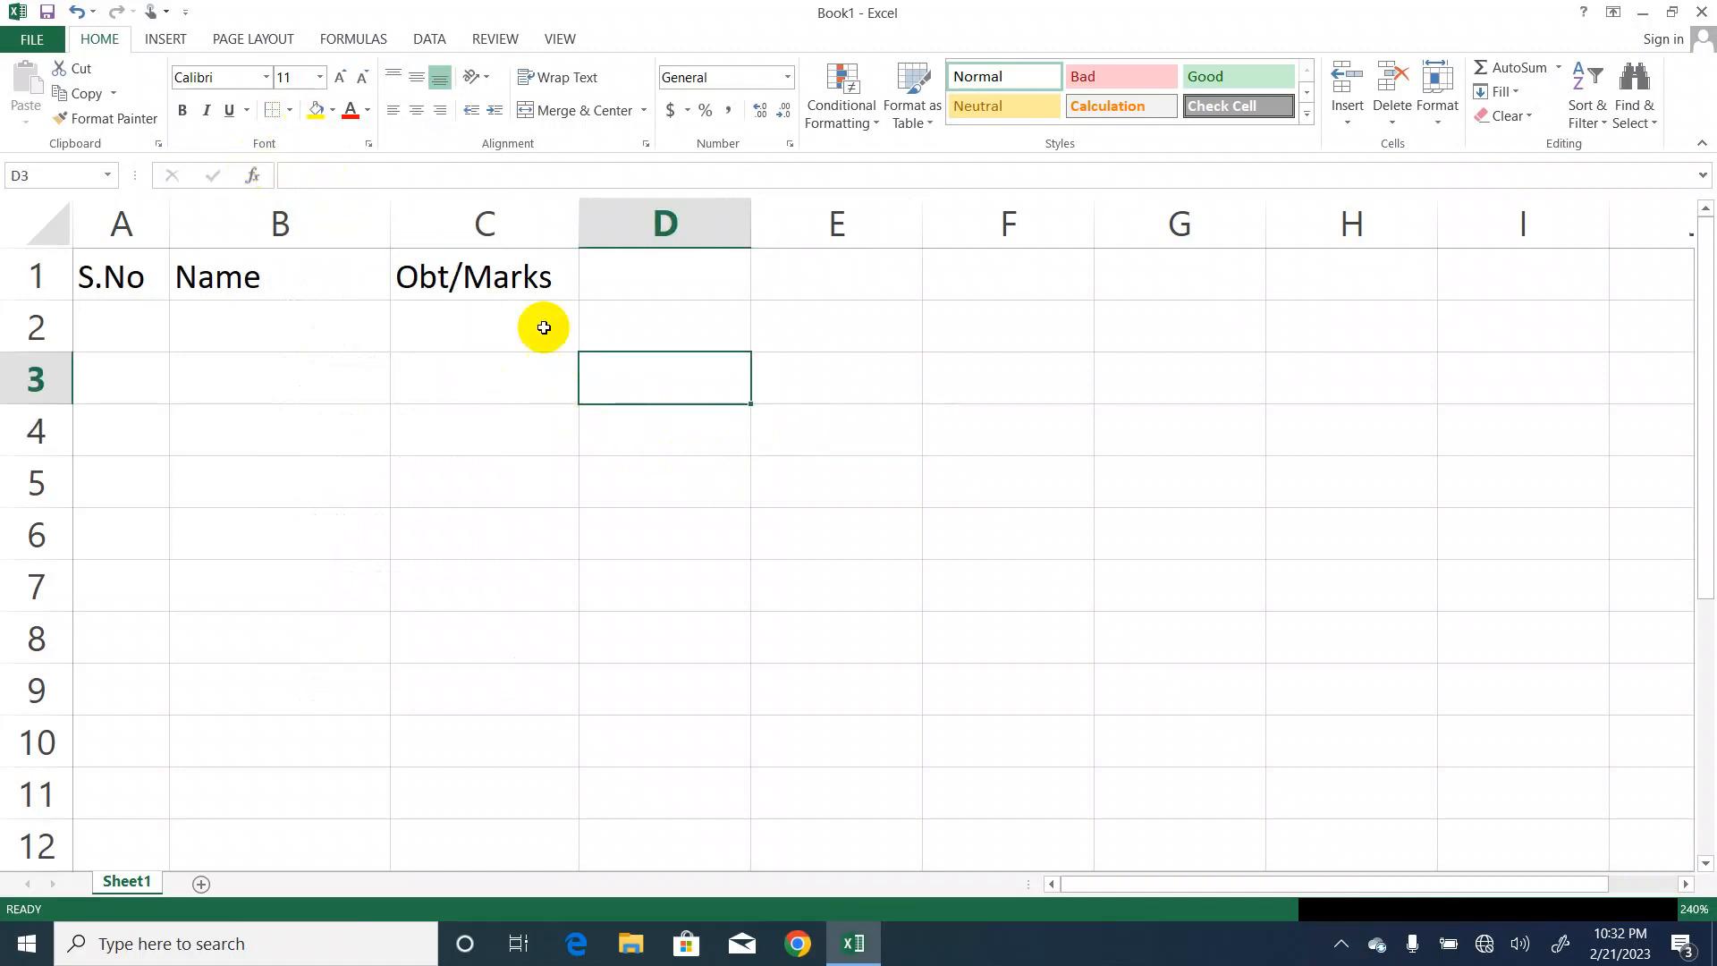
{"action": "left_click", "coordinate": [291, 110]}
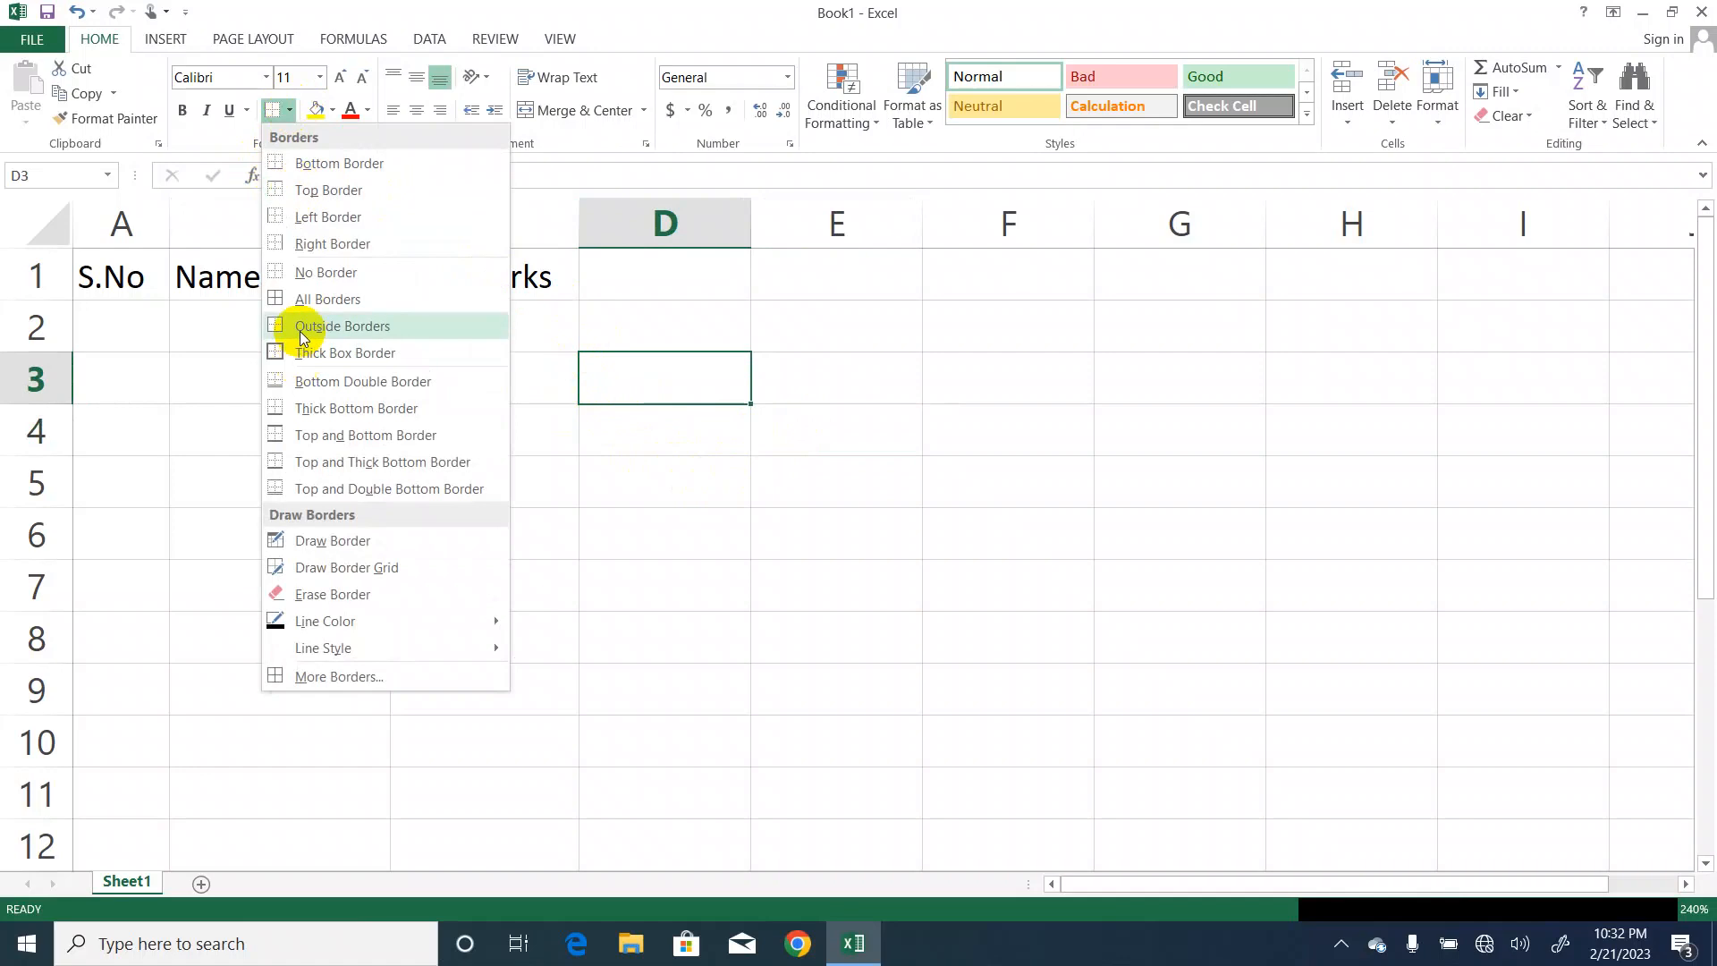
{"action": "left_click", "coordinate": [322, 272]}
Apply a thick box border to cell E4.
{"action": "left_click", "coordinate": [778, 425]}
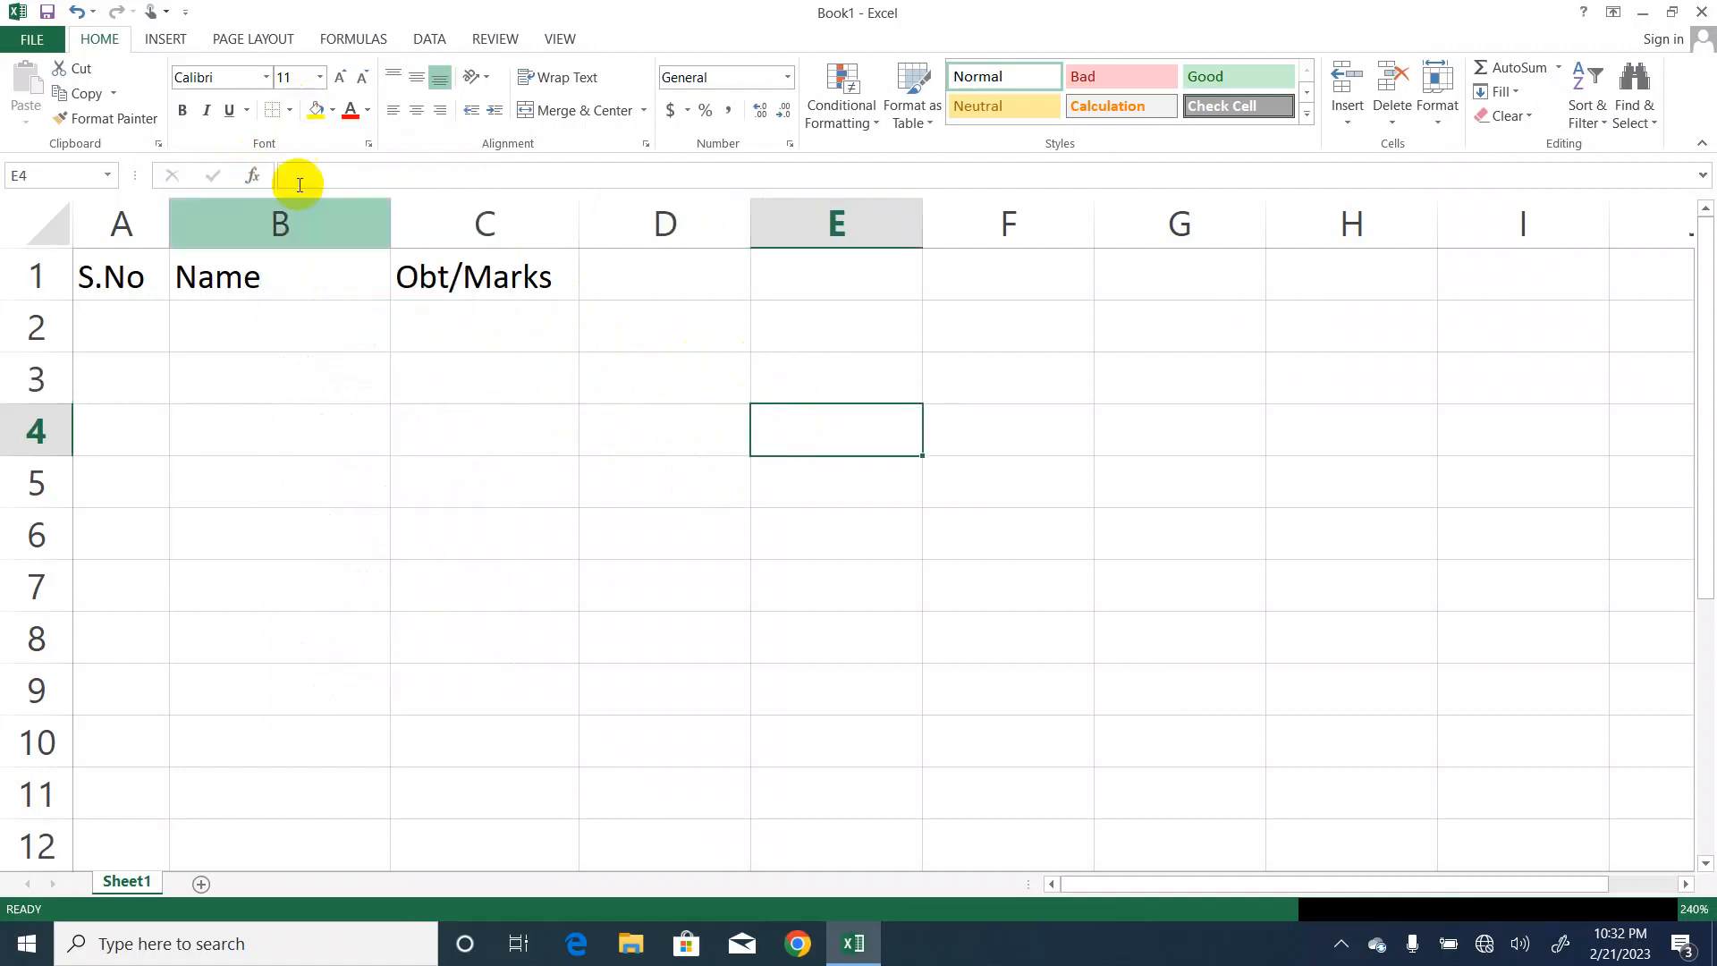
{"action": "left_click", "coordinate": [291, 110]}
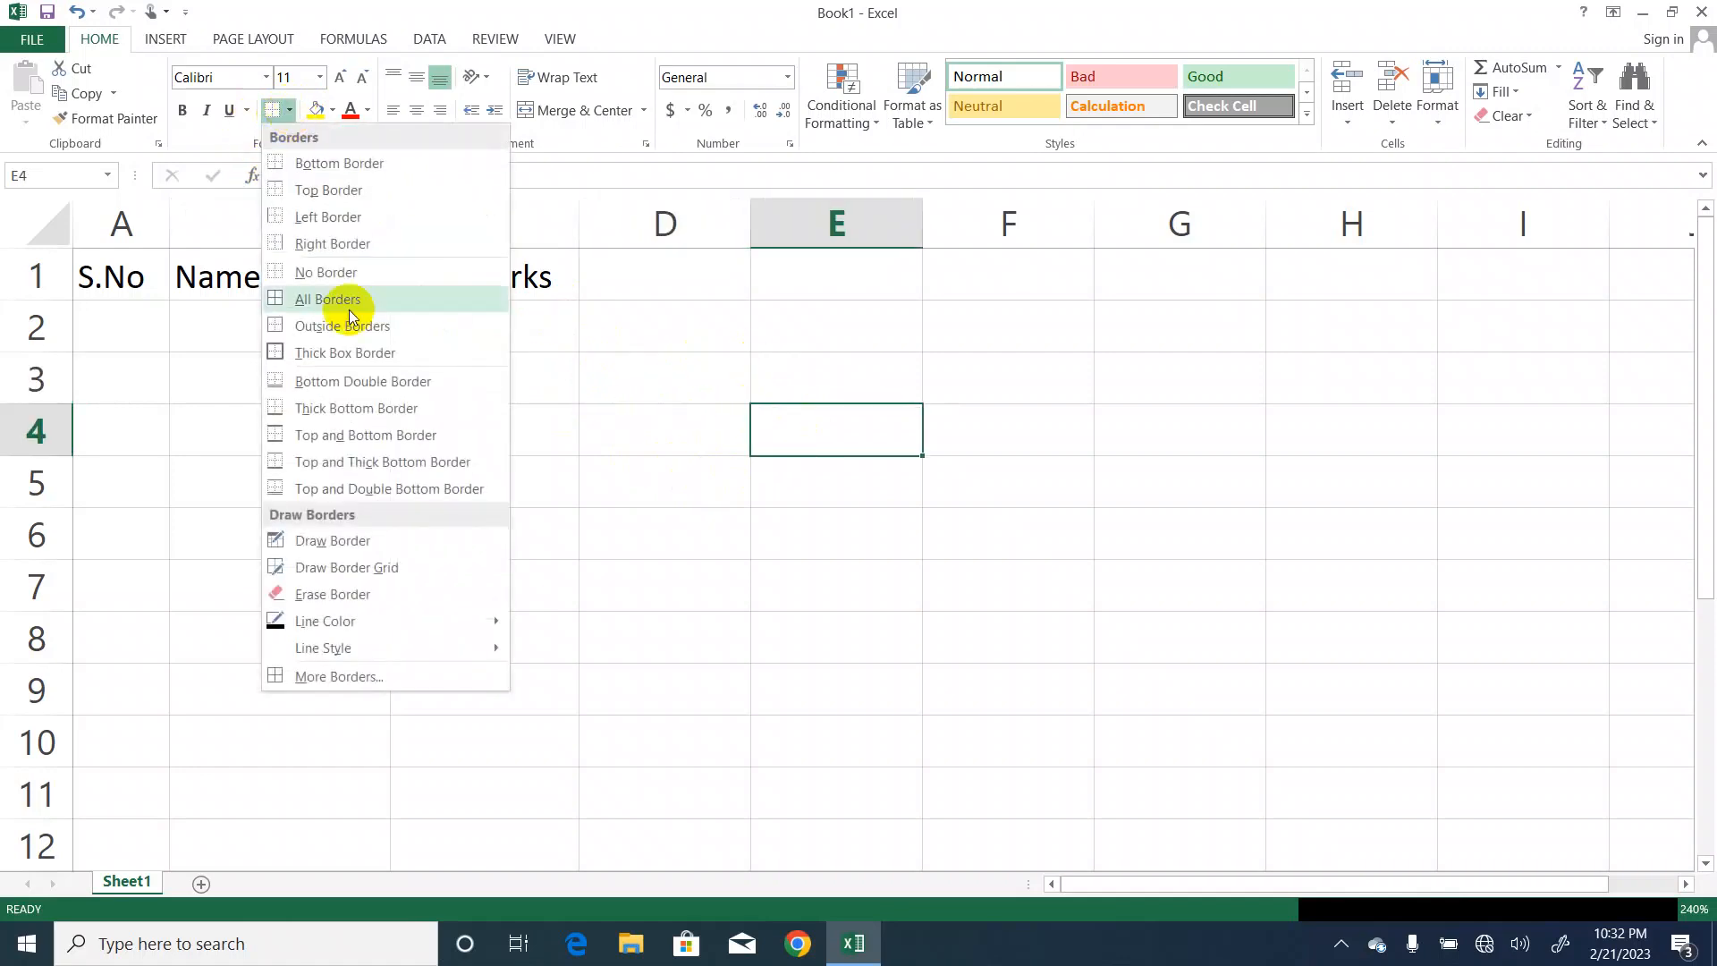
{"action": "left_click", "coordinate": [344, 354]}
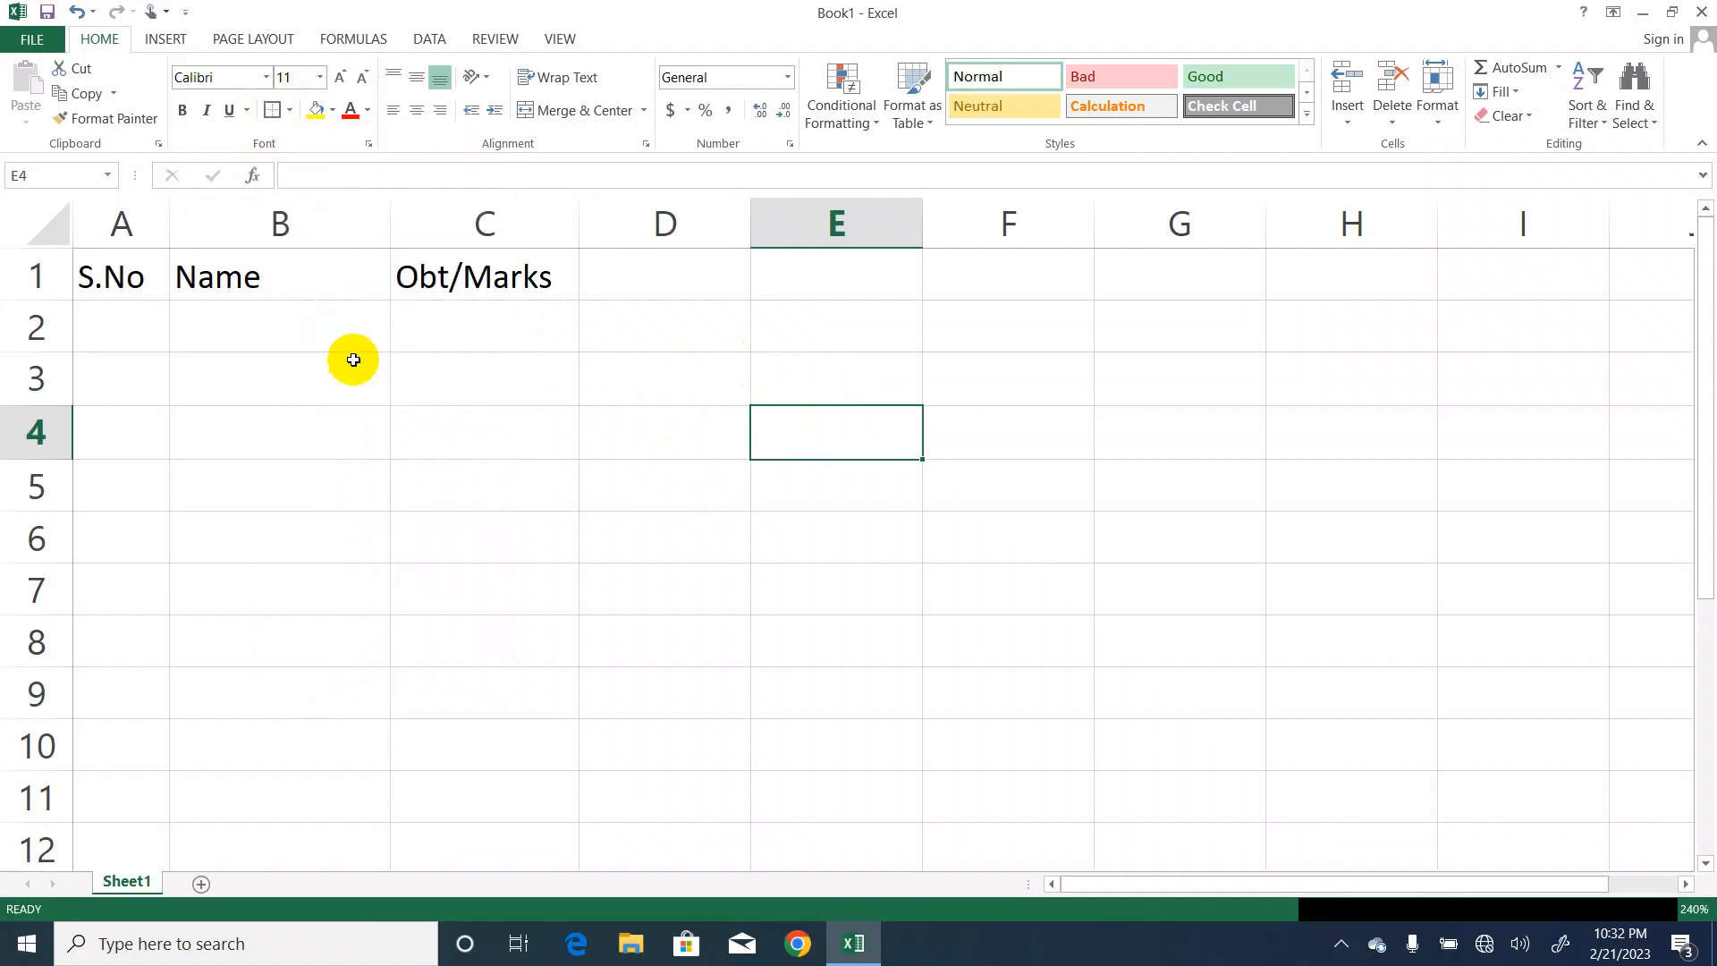
{"action": "left_click", "coordinate": [687, 431]}
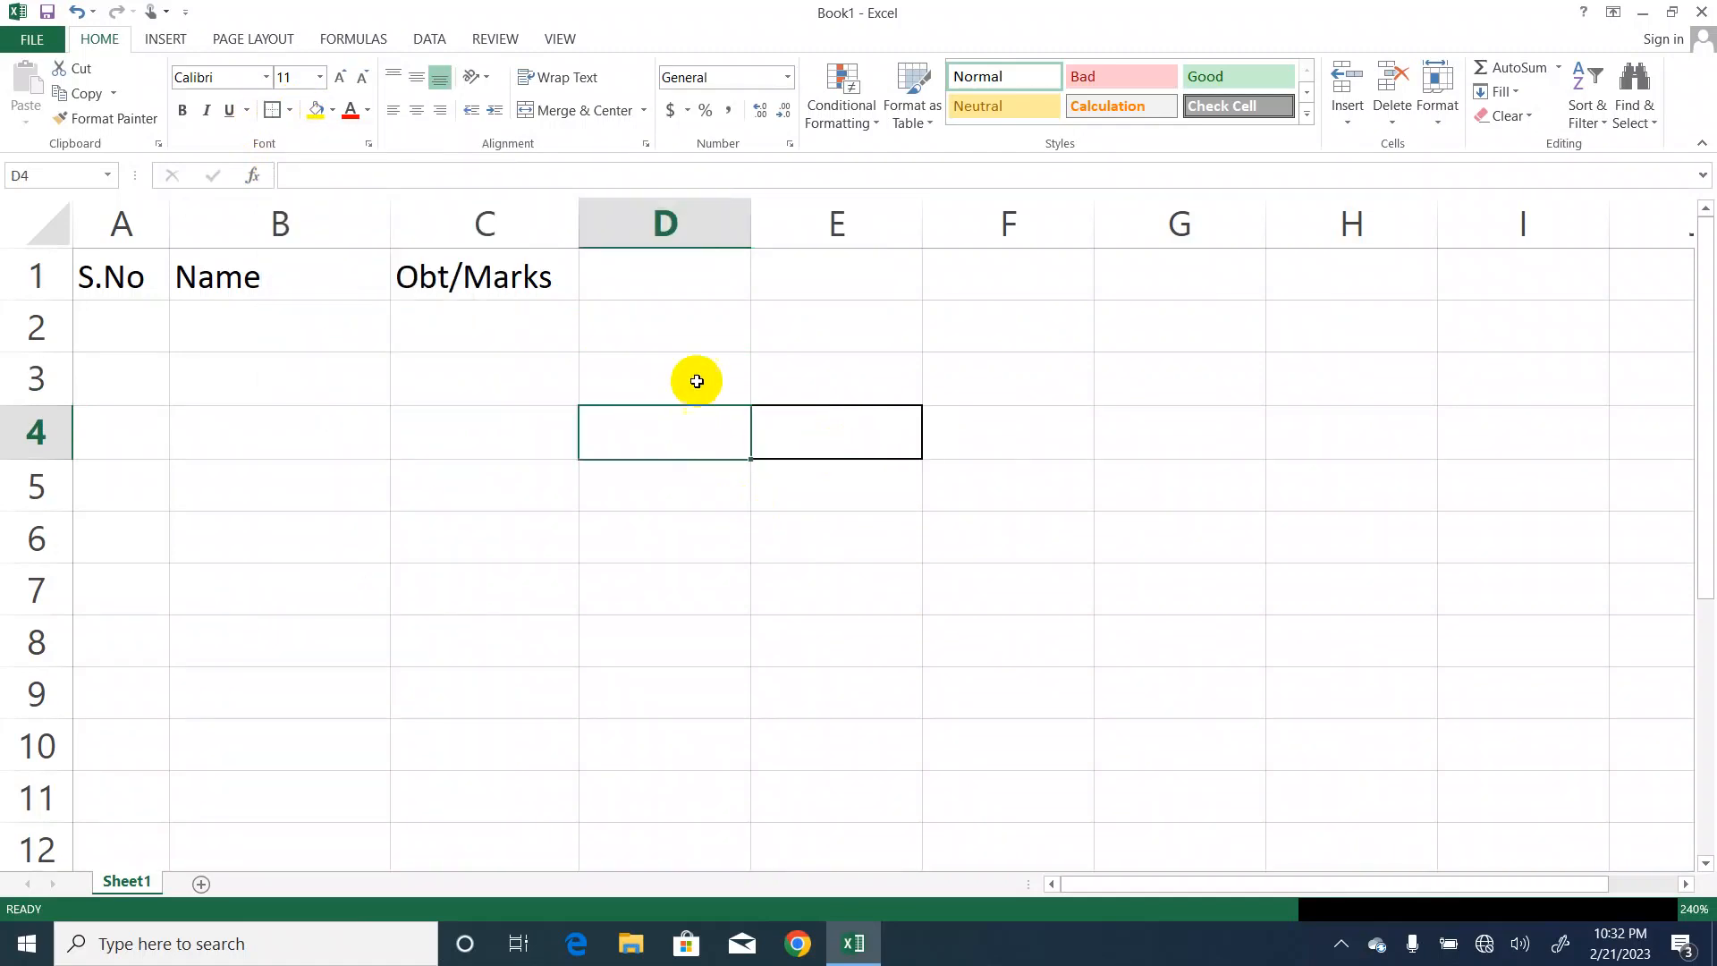
Apply outside borders to cell D3.
{"action": "left_click", "coordinate": [719, 364]}
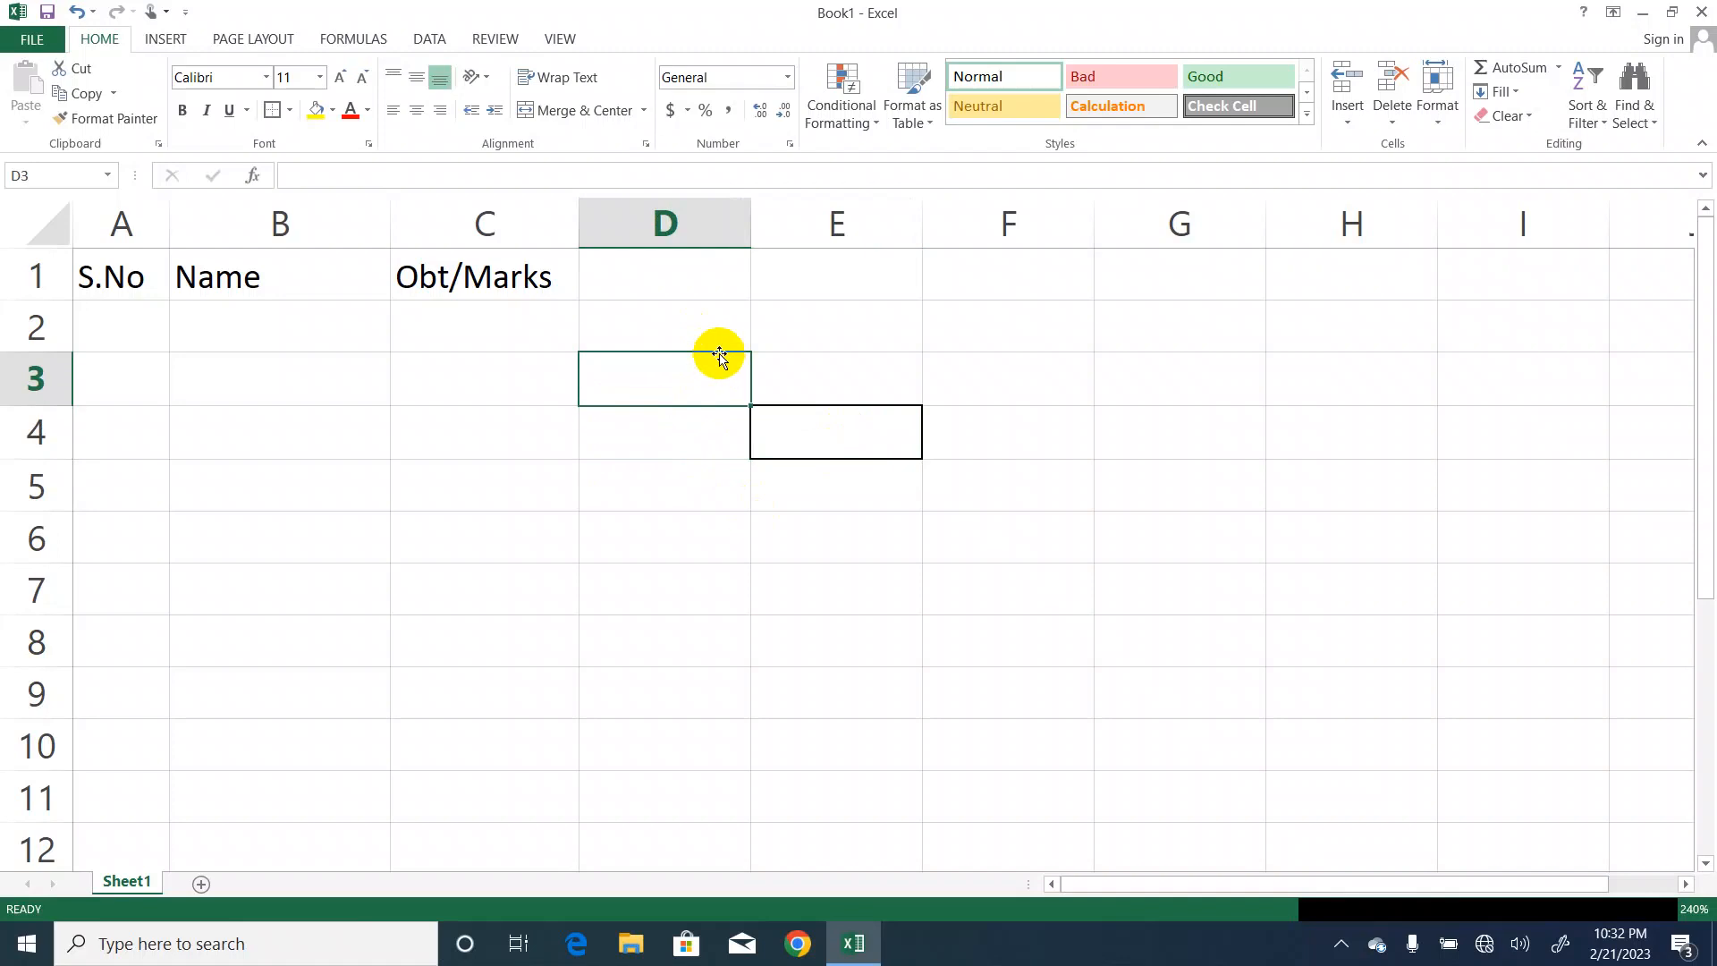
{"action": "left_click", "coordinate": [290, 111]}
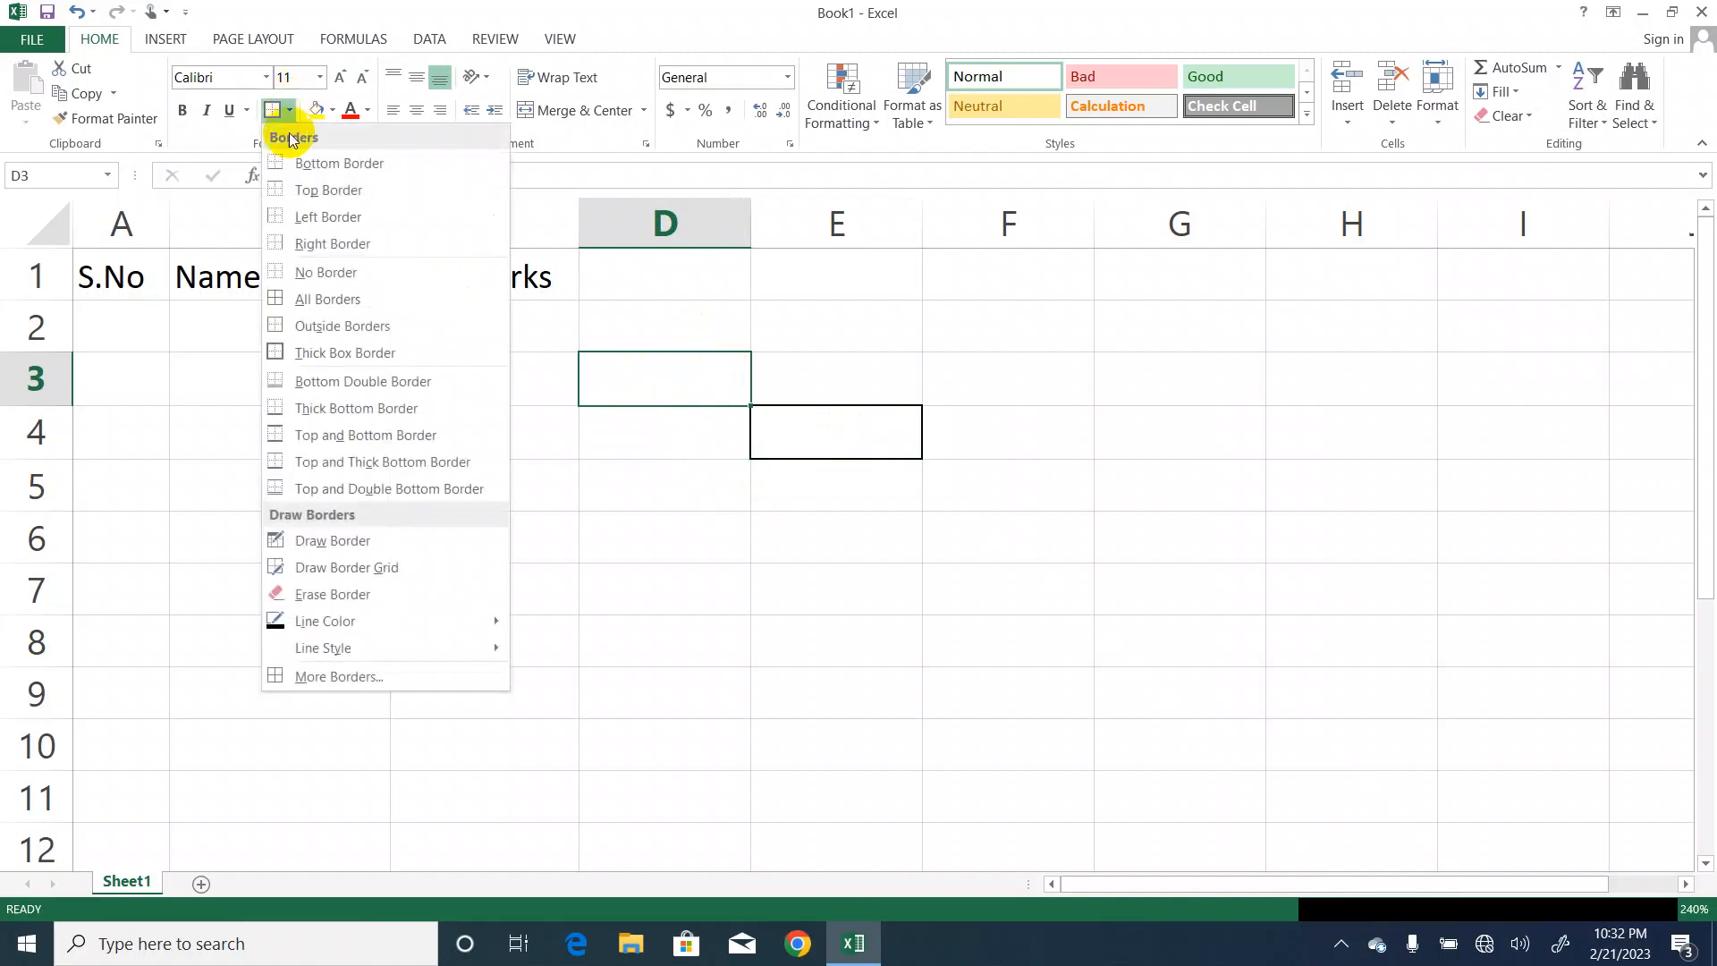
{"action": "left_click", "coordinate": [329, 331]}
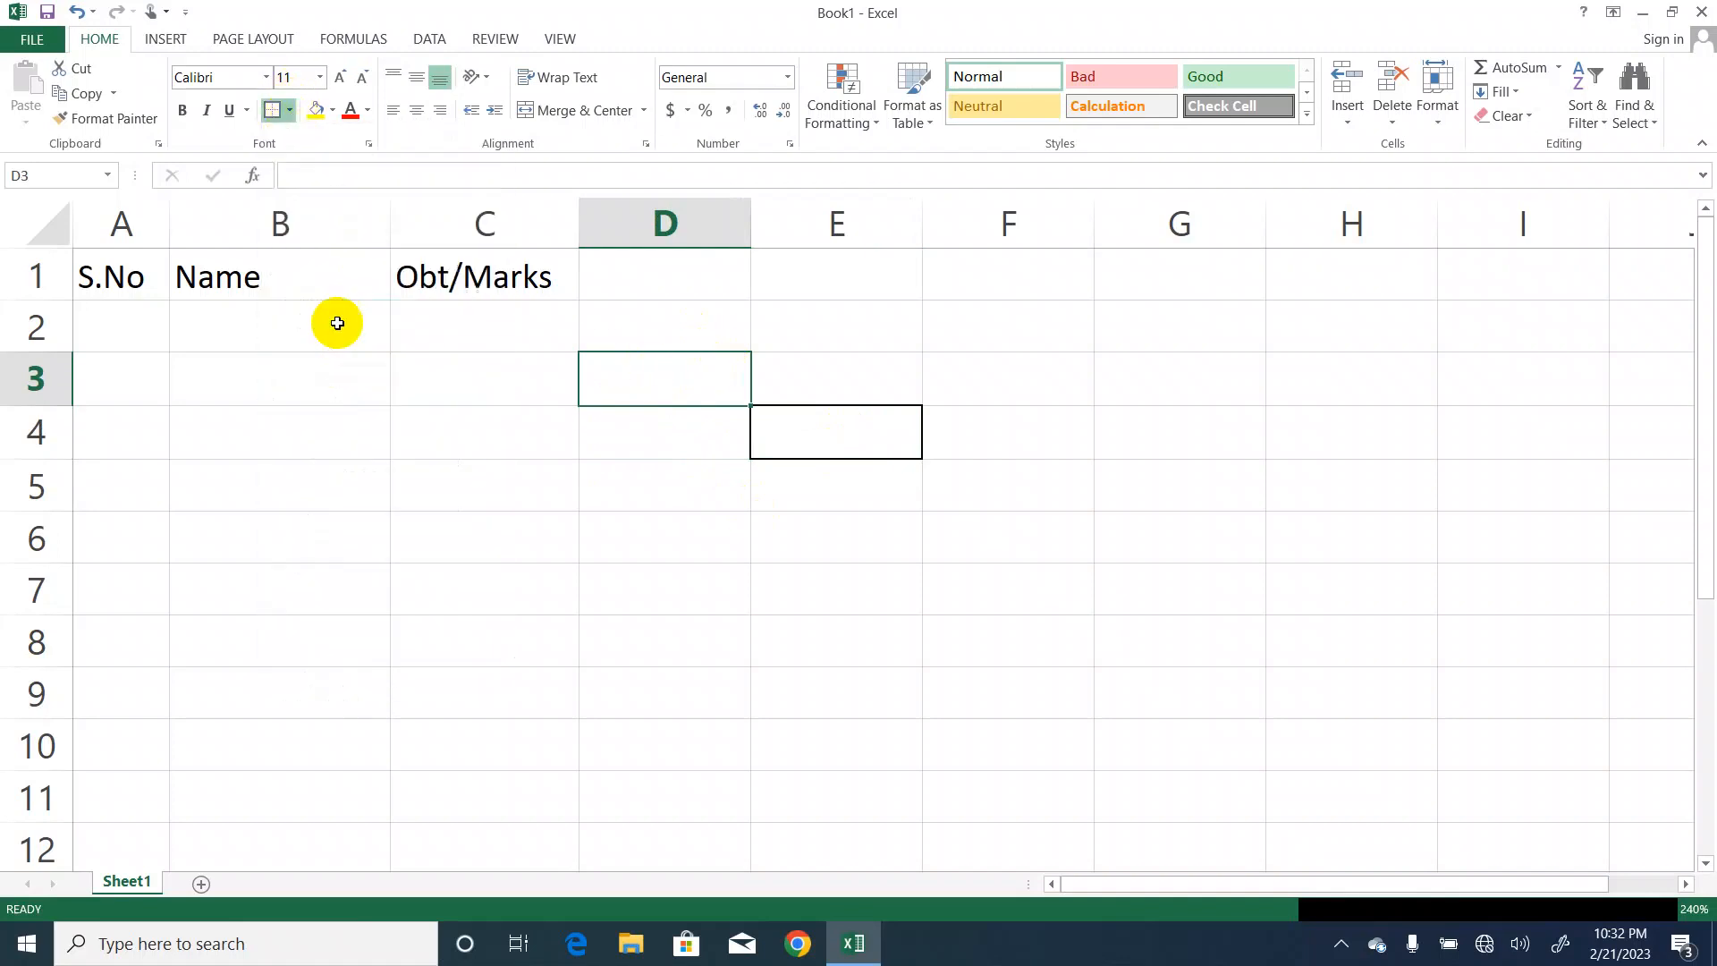
{"action": "left_click", "coordinate": [683, 541]}
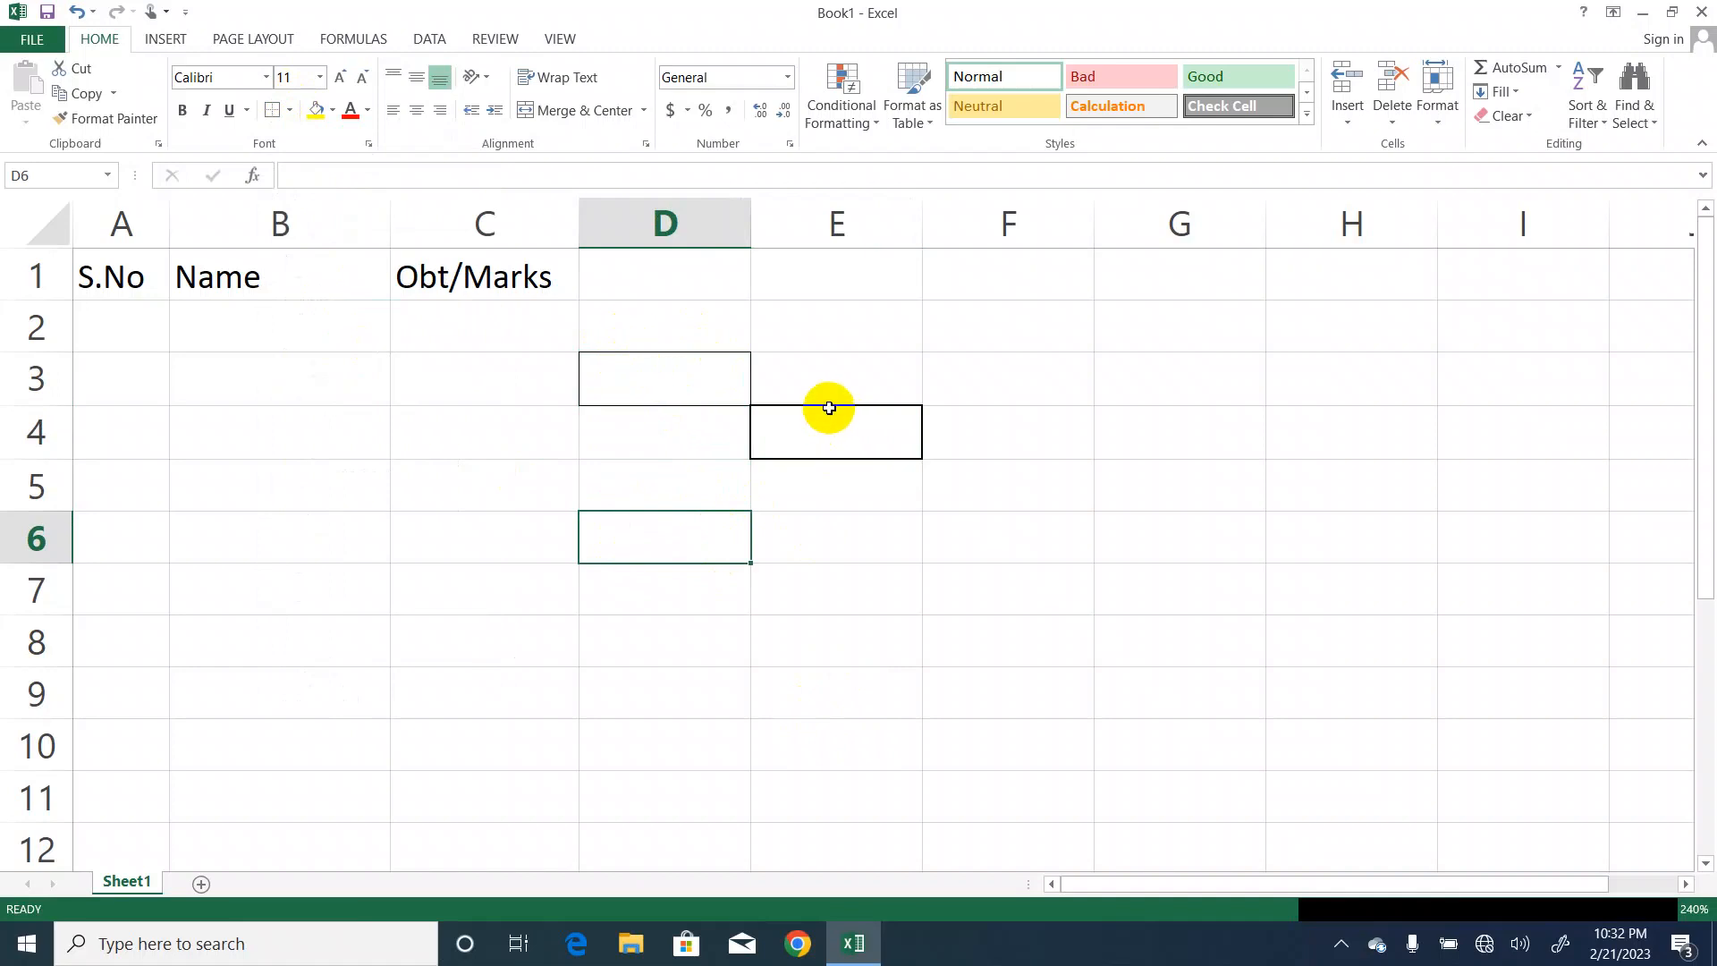
Clear the borders from cells D3 and E4 with No Border.
{"action": "left_click", "coordinate": [677, 373]}
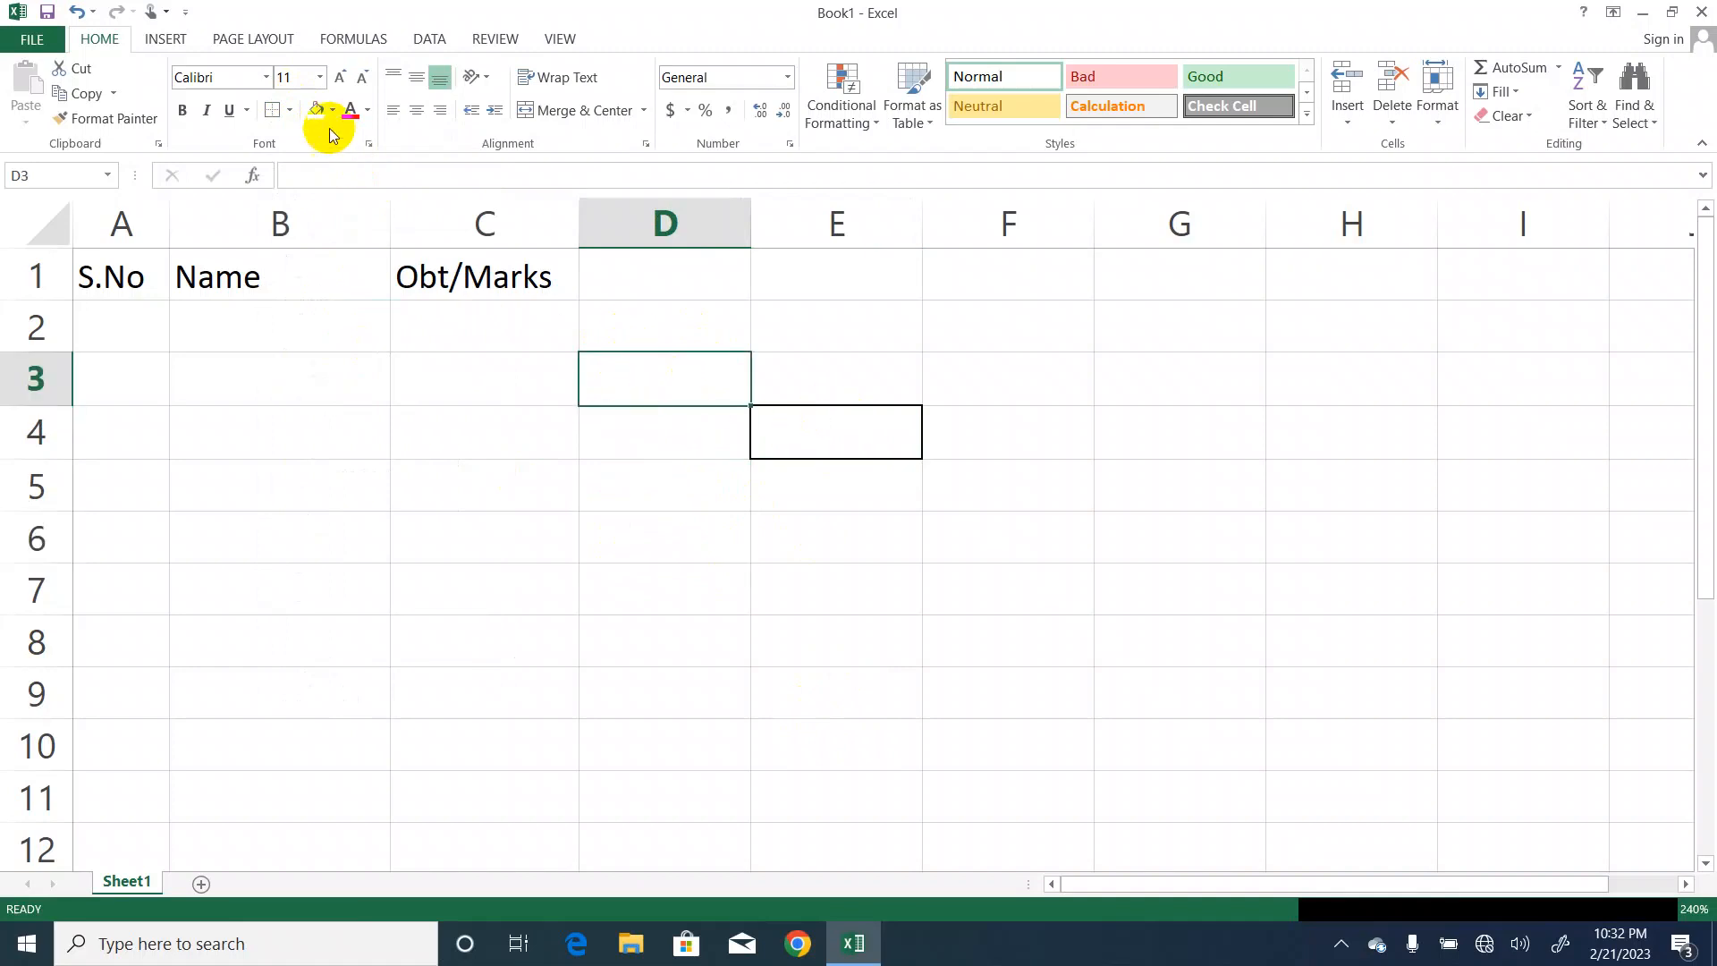
{"action": "left_click", "coordinate": [289, 110]}
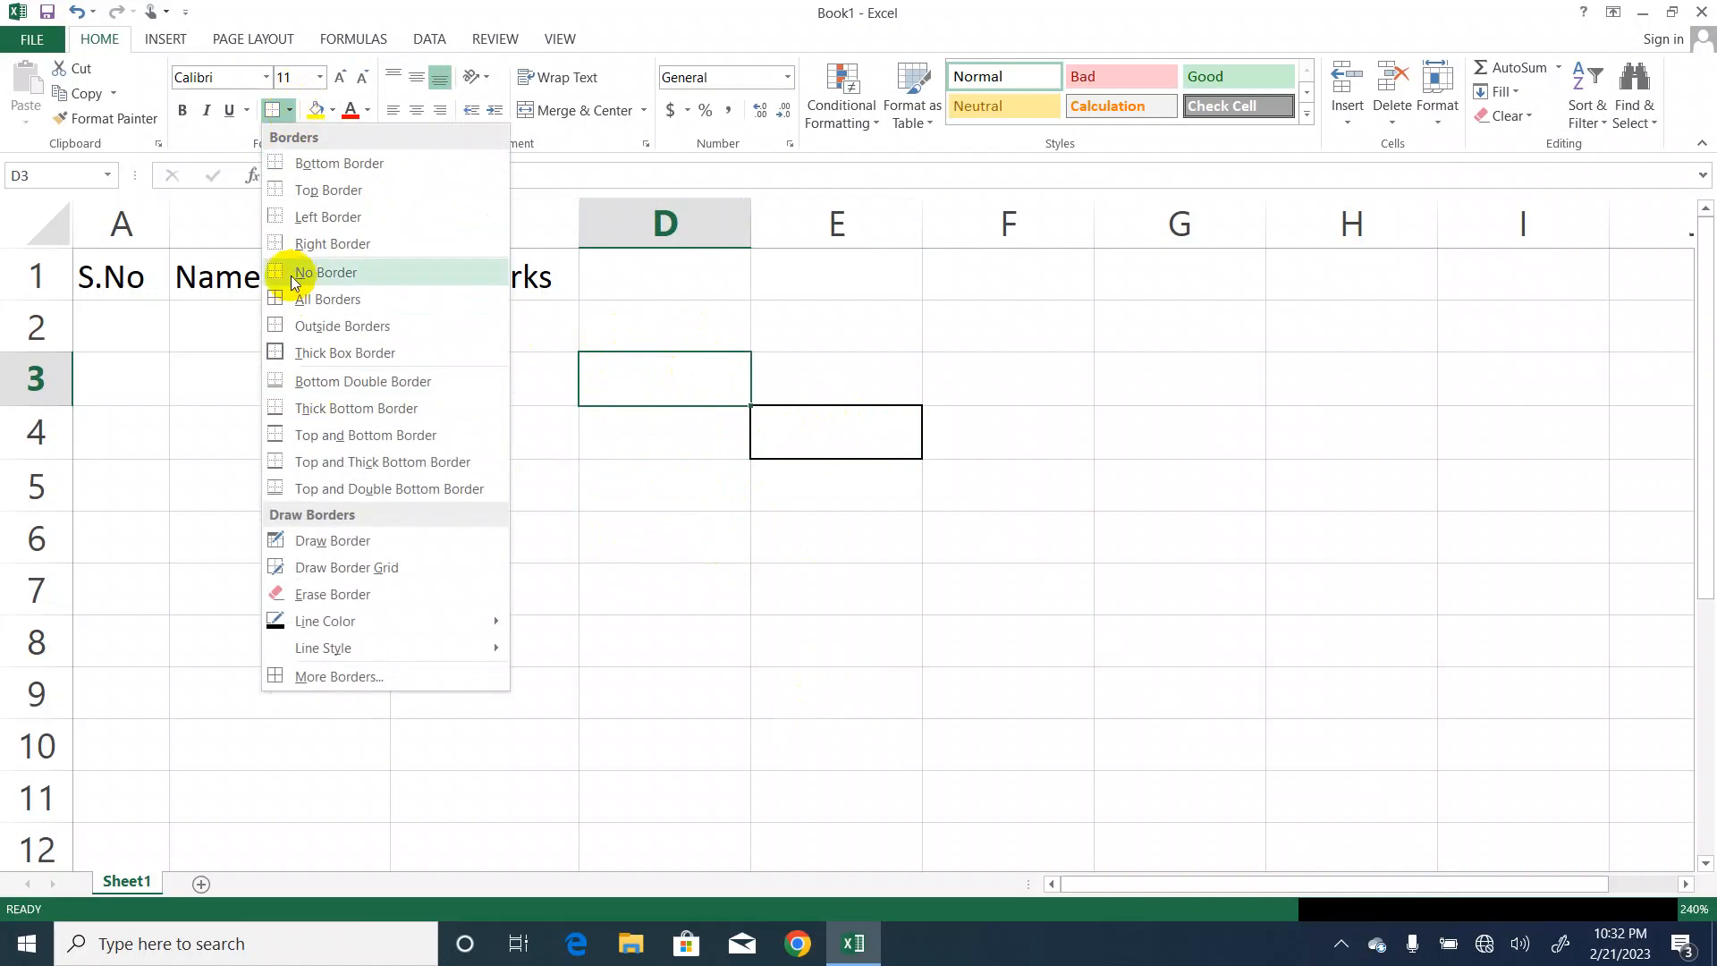
{"action": "left_click", "coordinate": [300, 273]}
{"action": "left_click", "coordinate": [850, 421]}
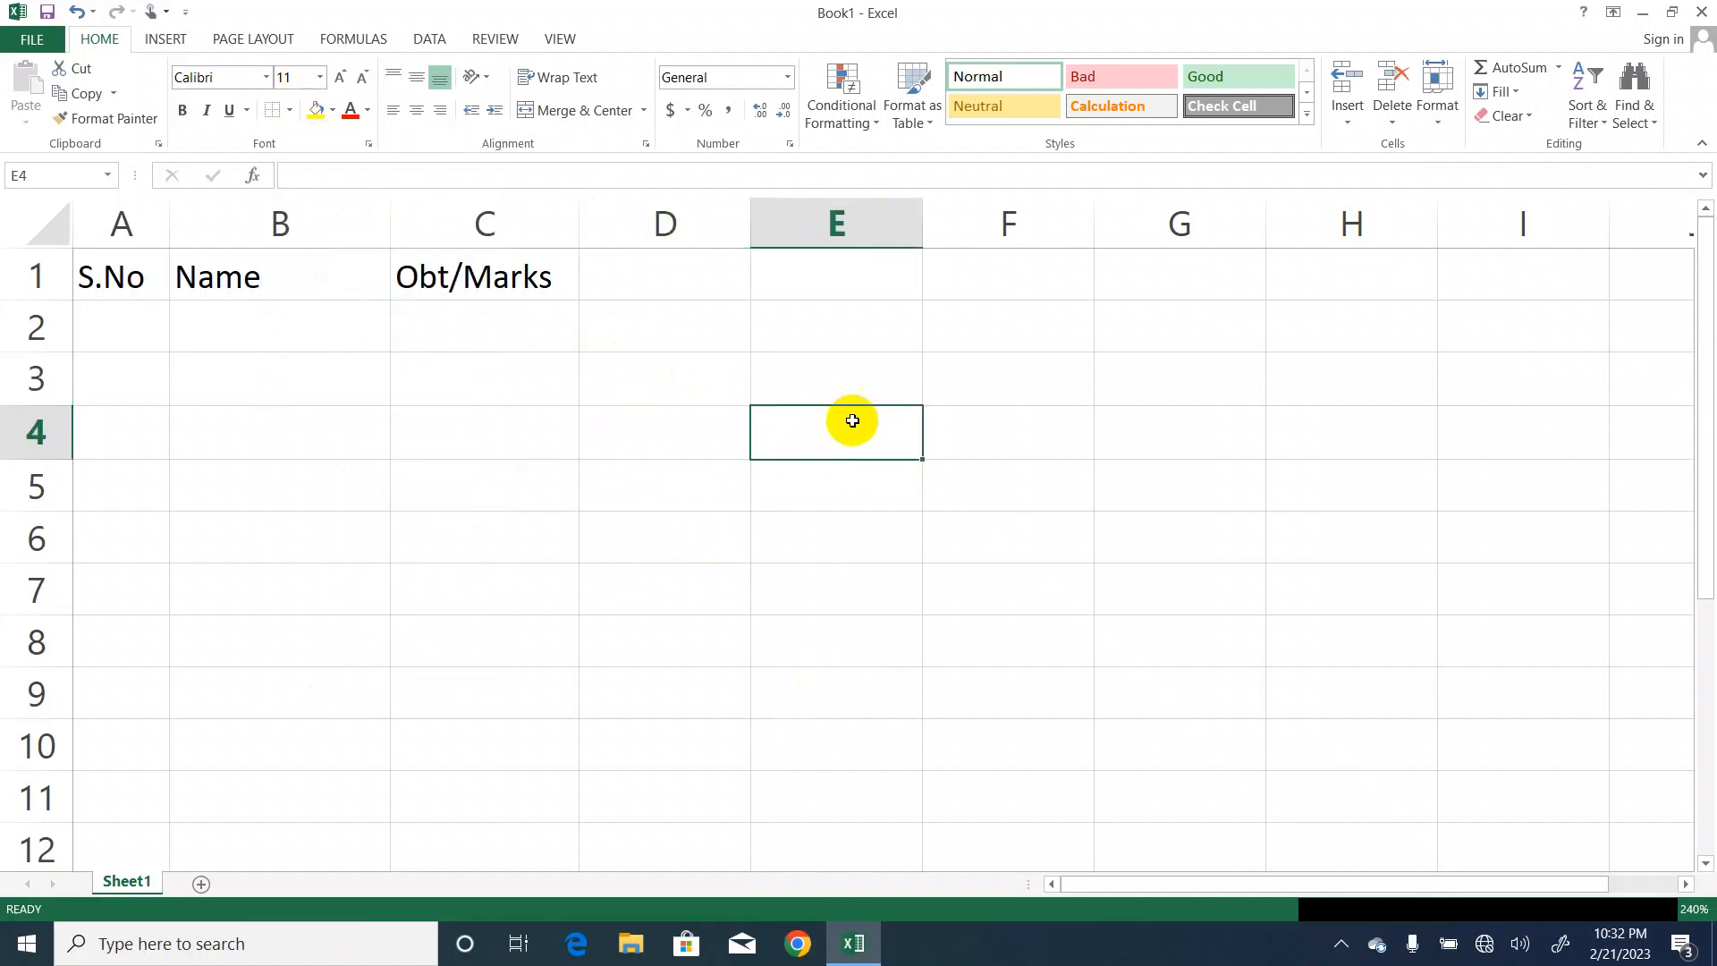
{"action": "left_click", "coordinate": [276, 109]}
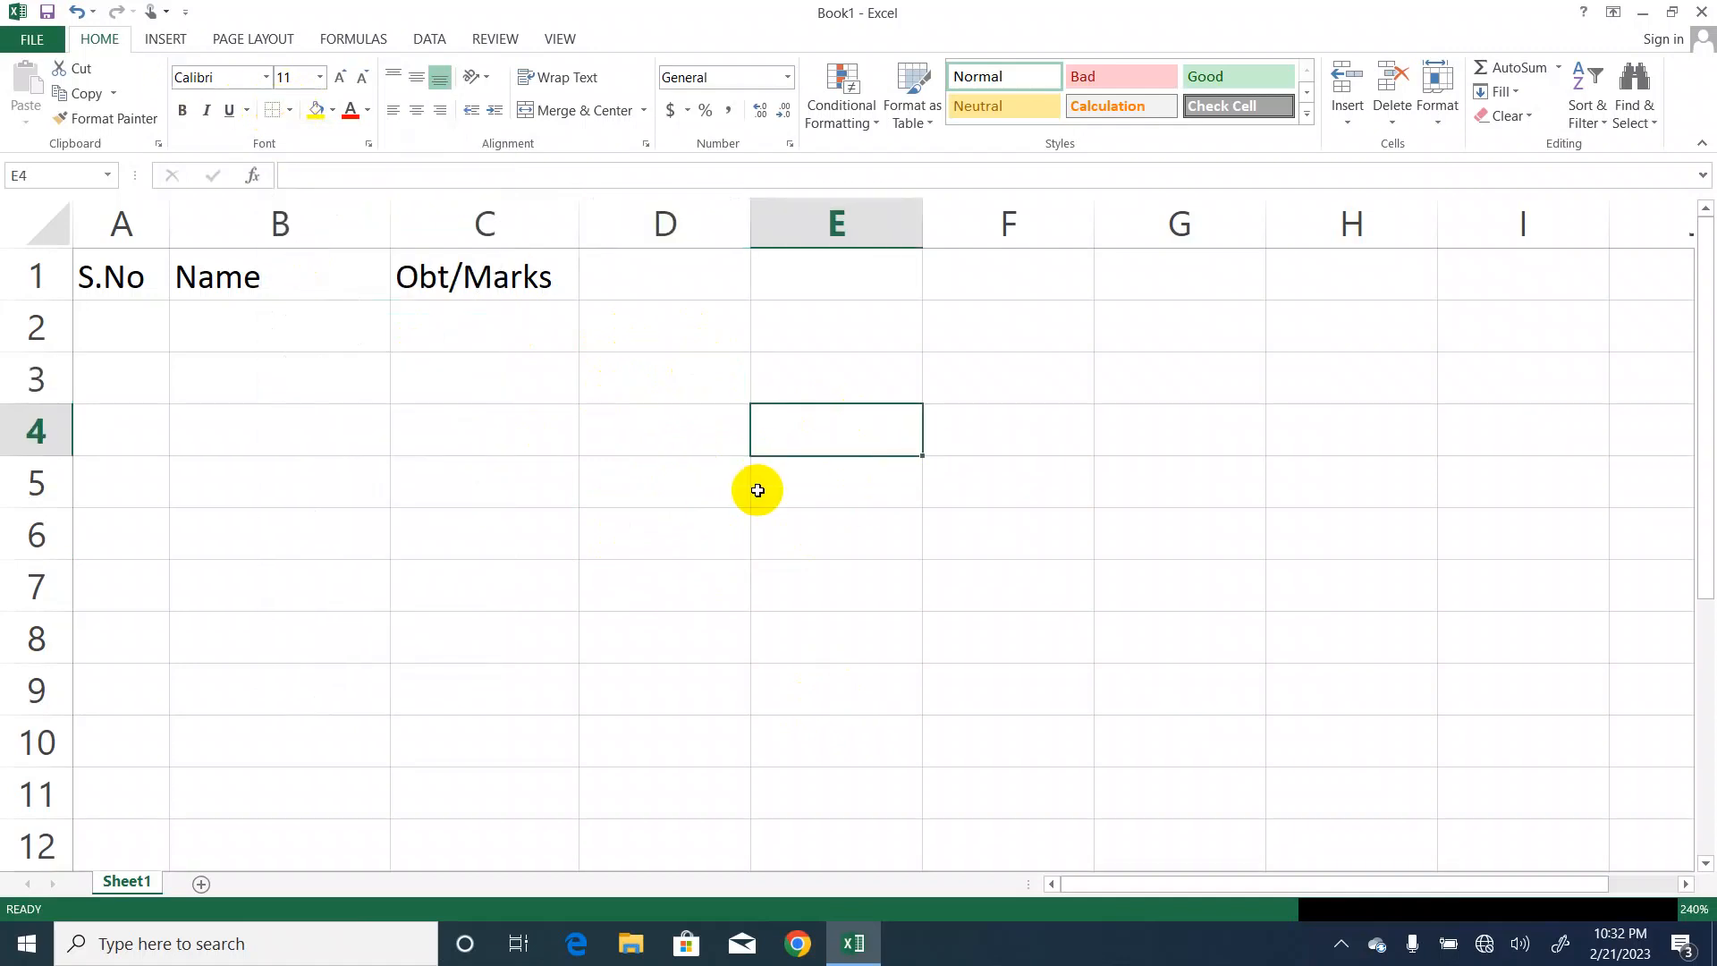
{"action": "left_click", "coordinate": [776, 533]}
Apply a bottom double border to the range A1:C8 and remove it again with No Border.
{"action": "left_click_drag", "start_coordinate": [97, 278], "coordinate": [500, 637]}
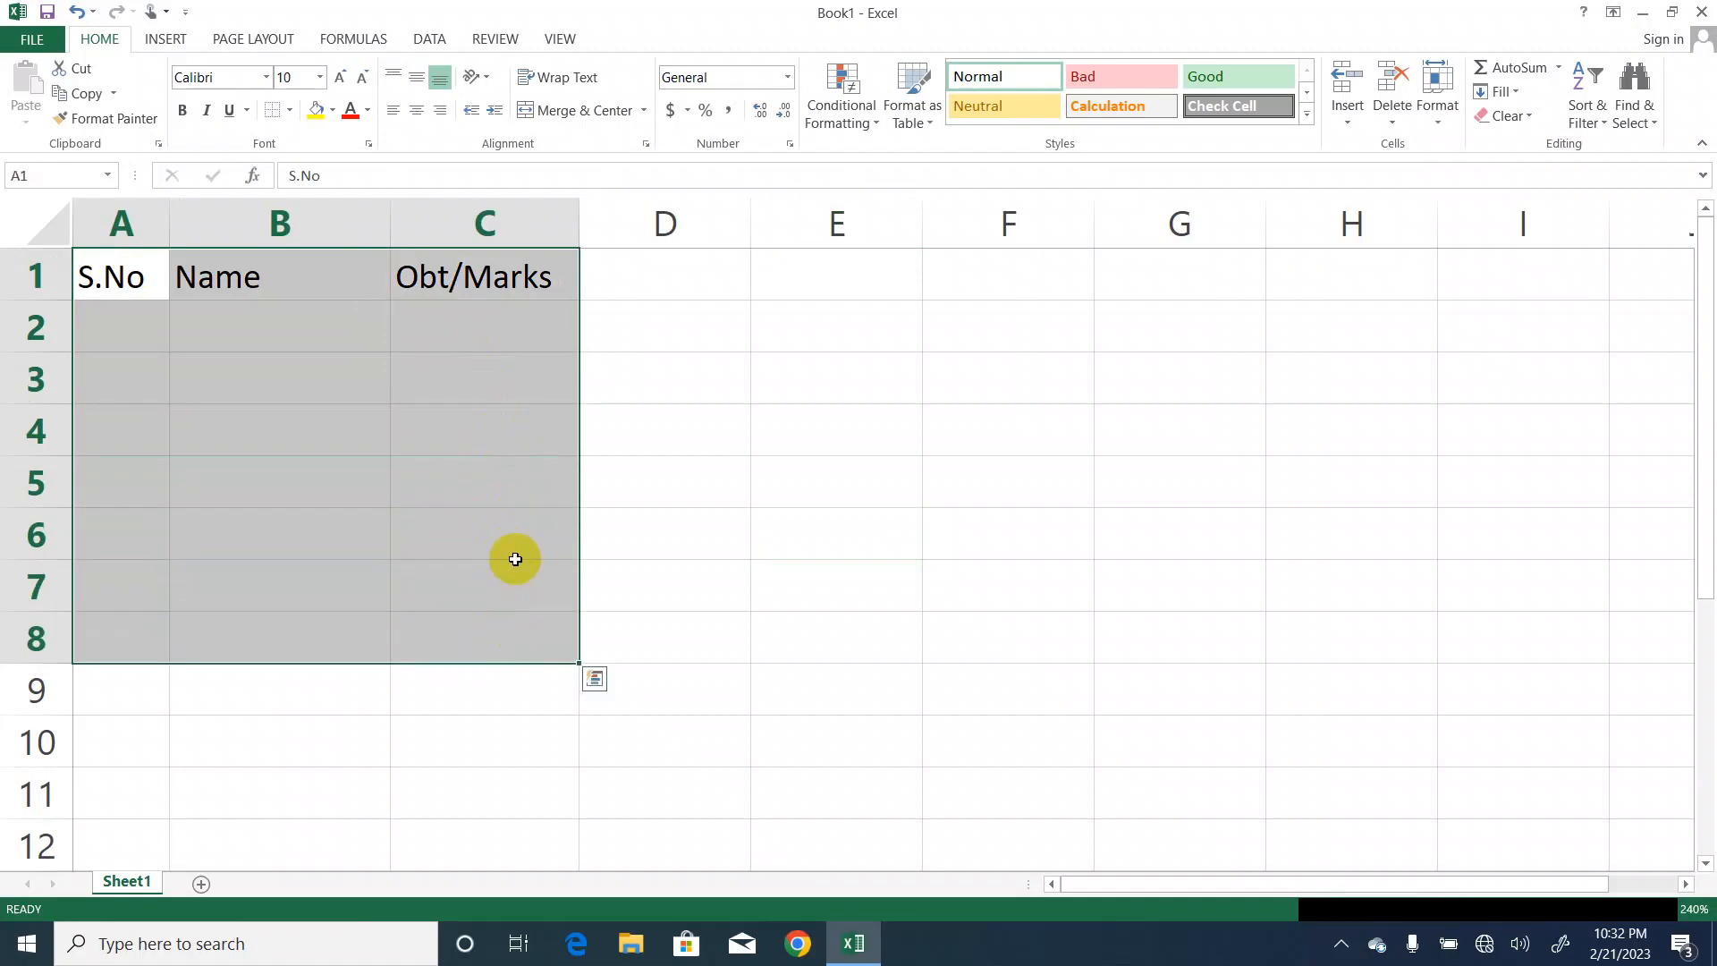
{"action": "left_click", "coordinate": [290, 110]}
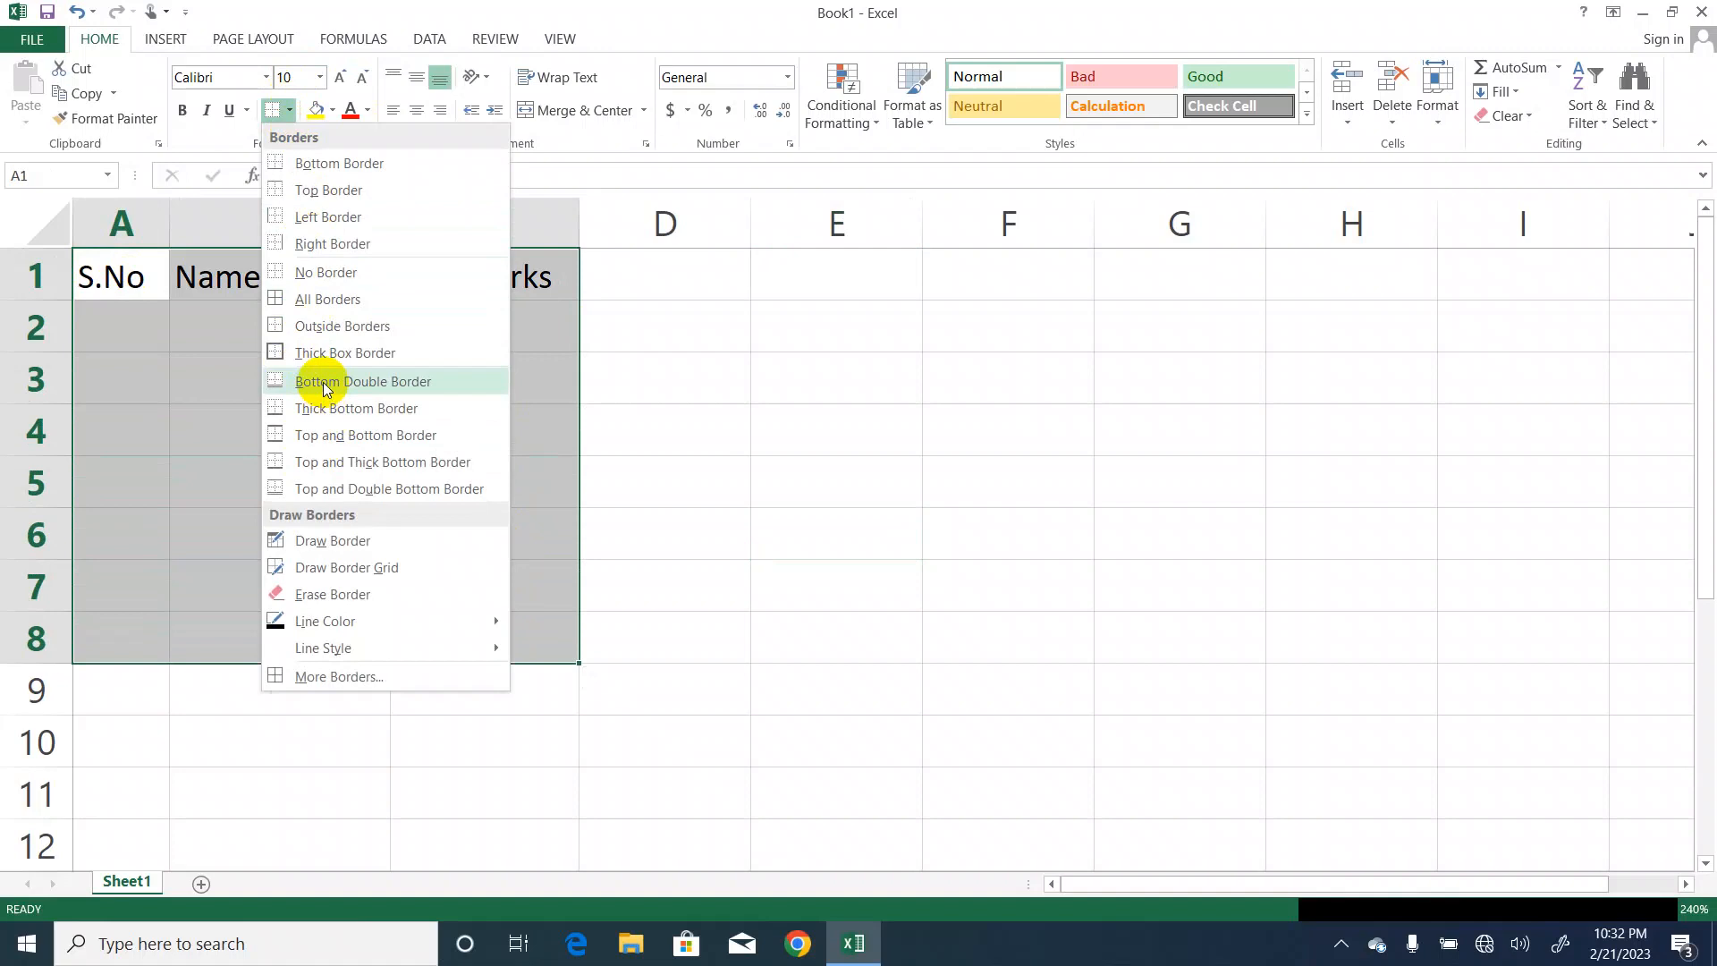
{"action": "left_click", "coordinate": [394, 383]}
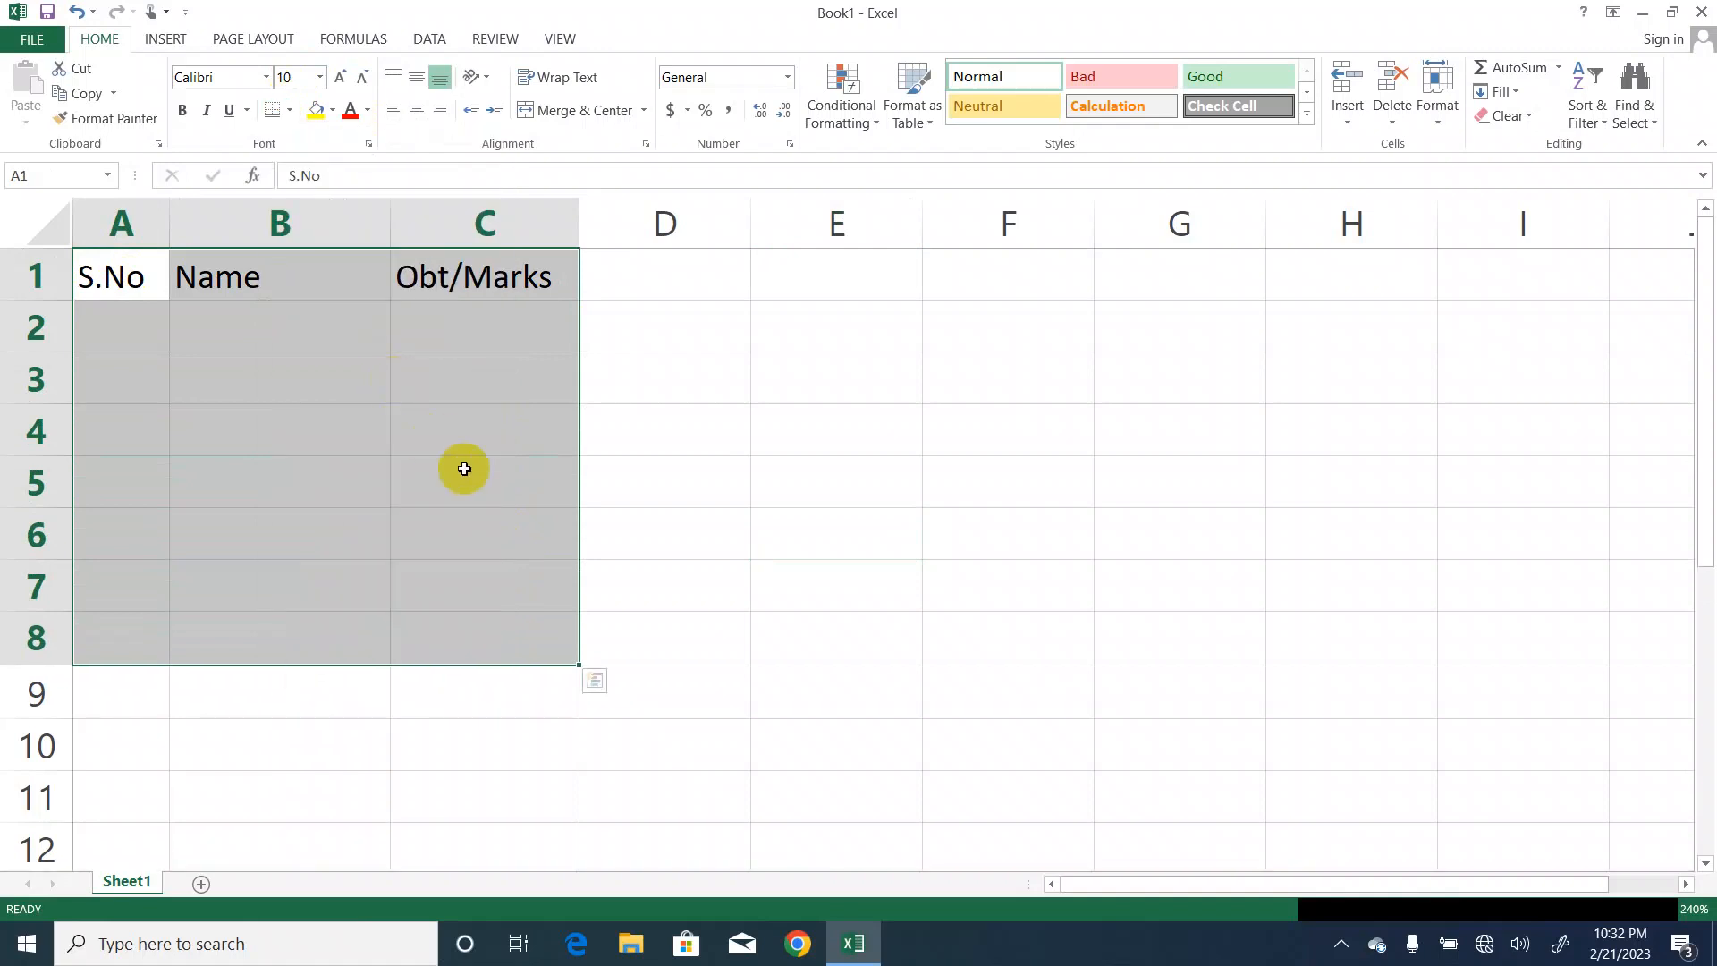
{"action": "left_click", "coordinate": [720, 567]}
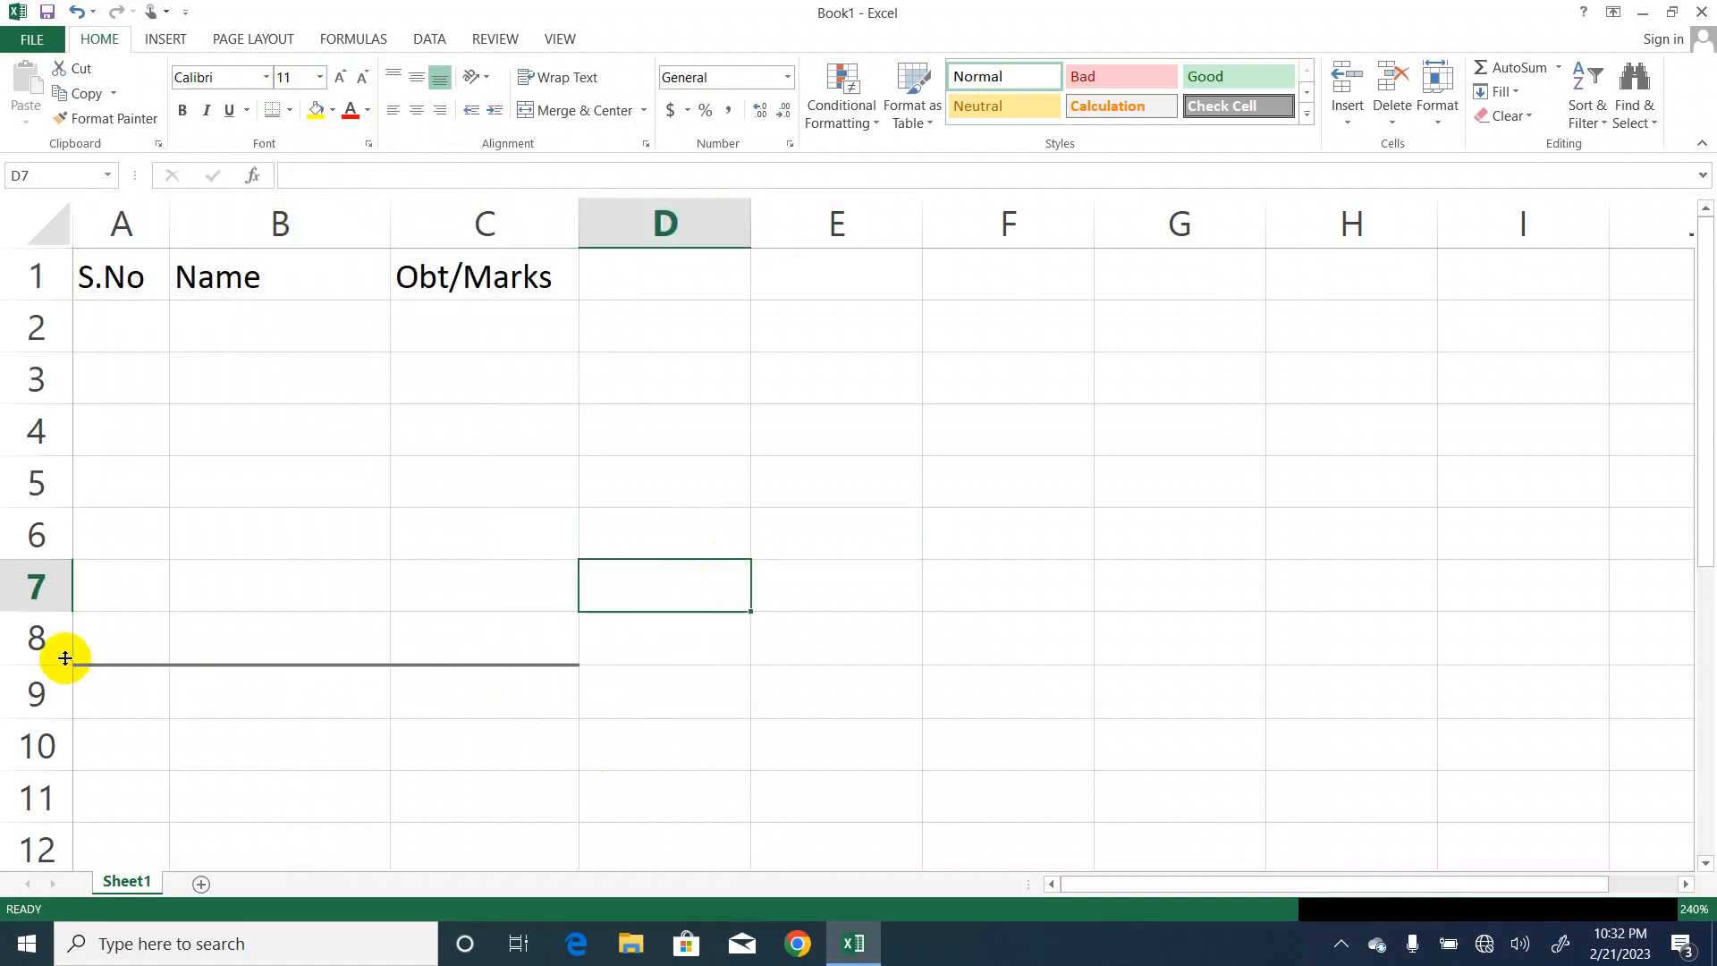
{"action": "left_click_drag", "start_coordinate": [96, 667], "coordinate": [450, 660]}
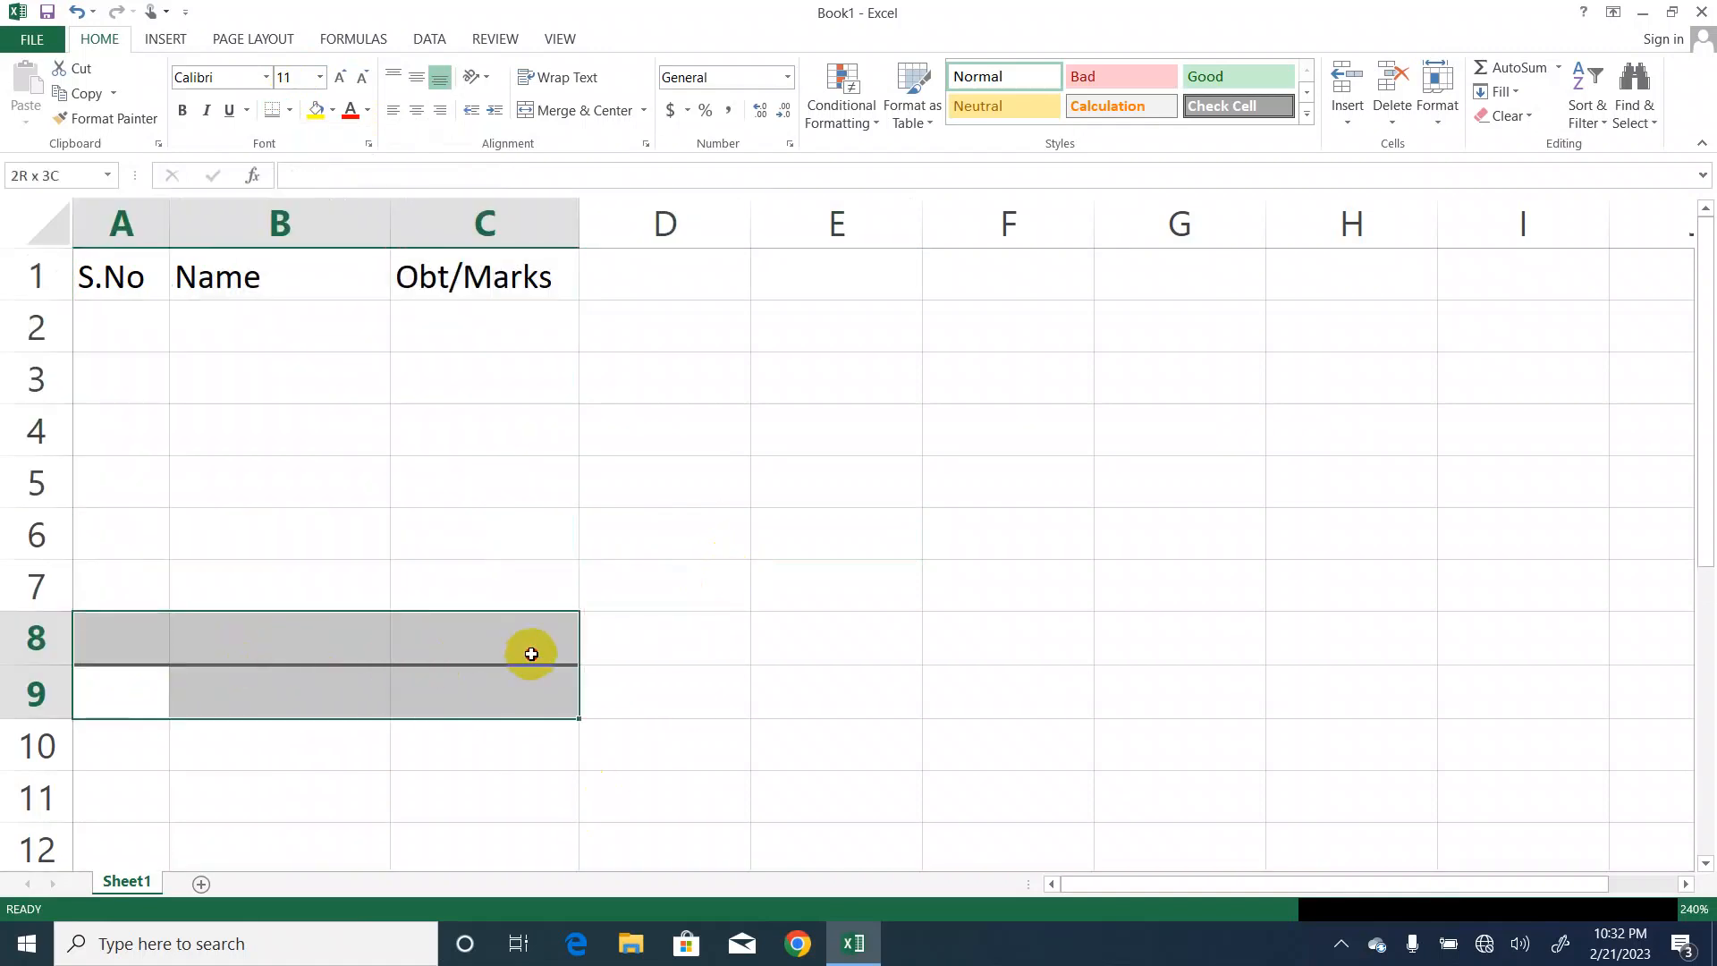
{"action": "left_click", "coordinate": [677, 492]}
{"action": "left_click_drag", "start_coordinate": [99, 302], "coordinate": [518, 659]}
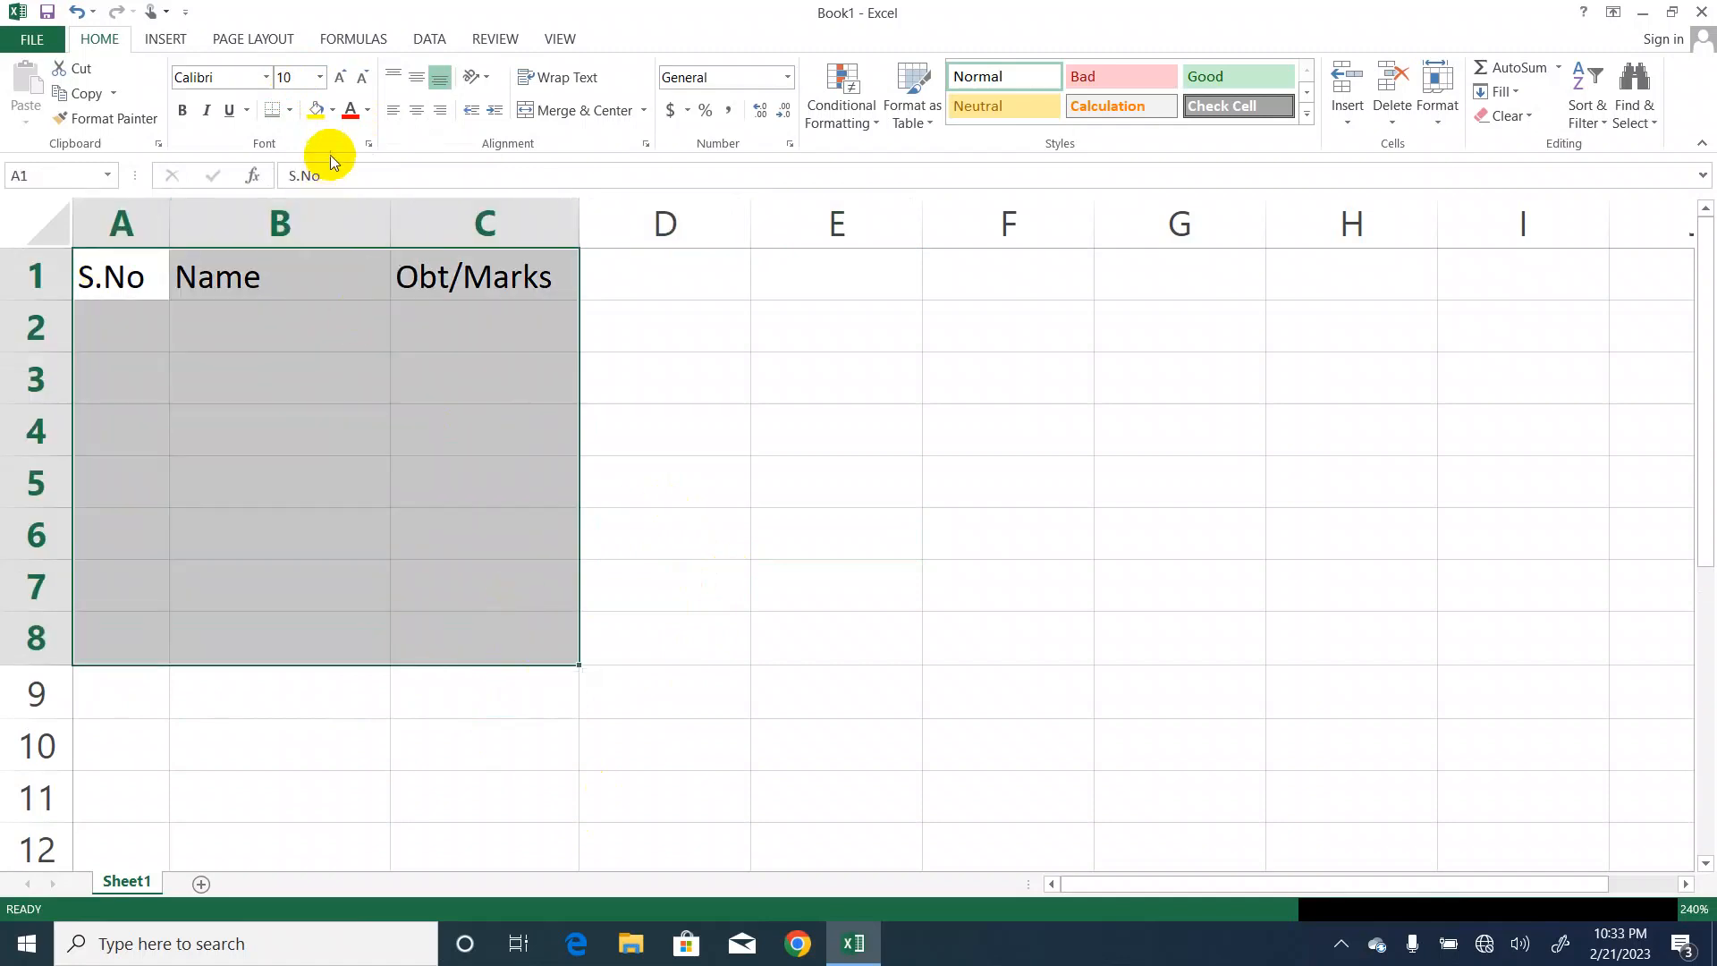
{"action": "left_click", "coordinate": [290, 112]}
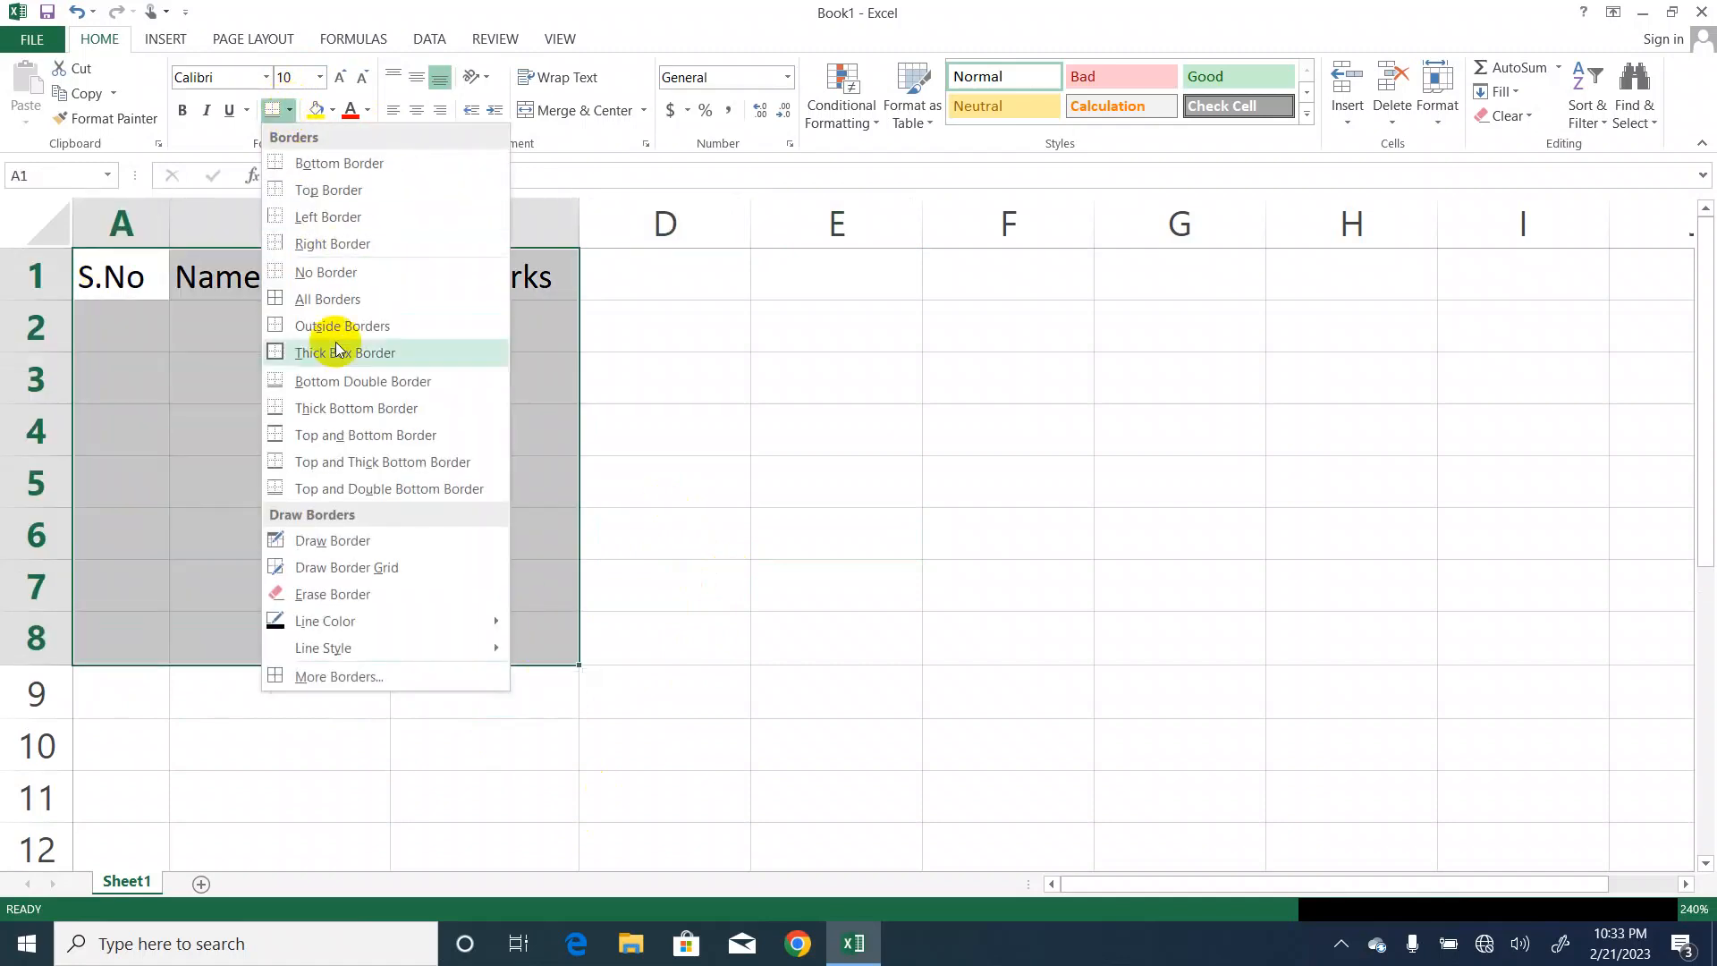
{"action": "left_click", "coordinate": [324, 272]}
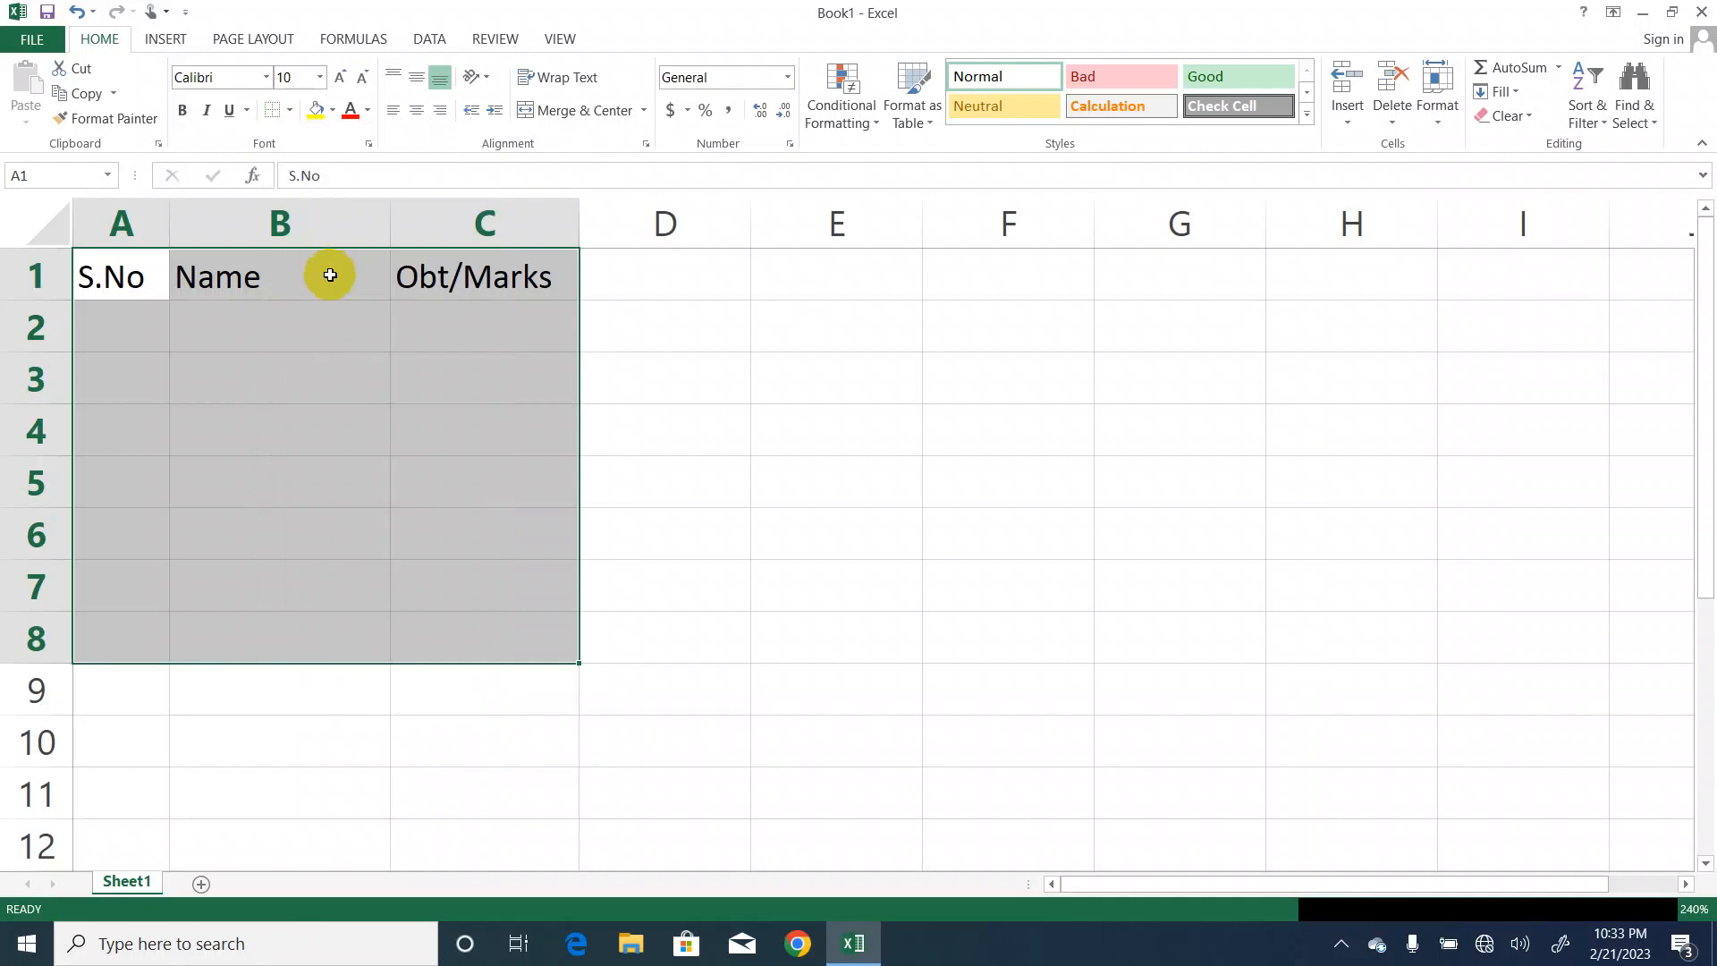
Apply a bottom double border to the header cells A1:C1.
{"action": "left_click", "coordinate": [184, 278]}
{"action": "left_click", "coordinate": [119, 274]}
{"action": "left_click_drag", "start_coordinate": [118, 275], "coordinate": [435, 287]}
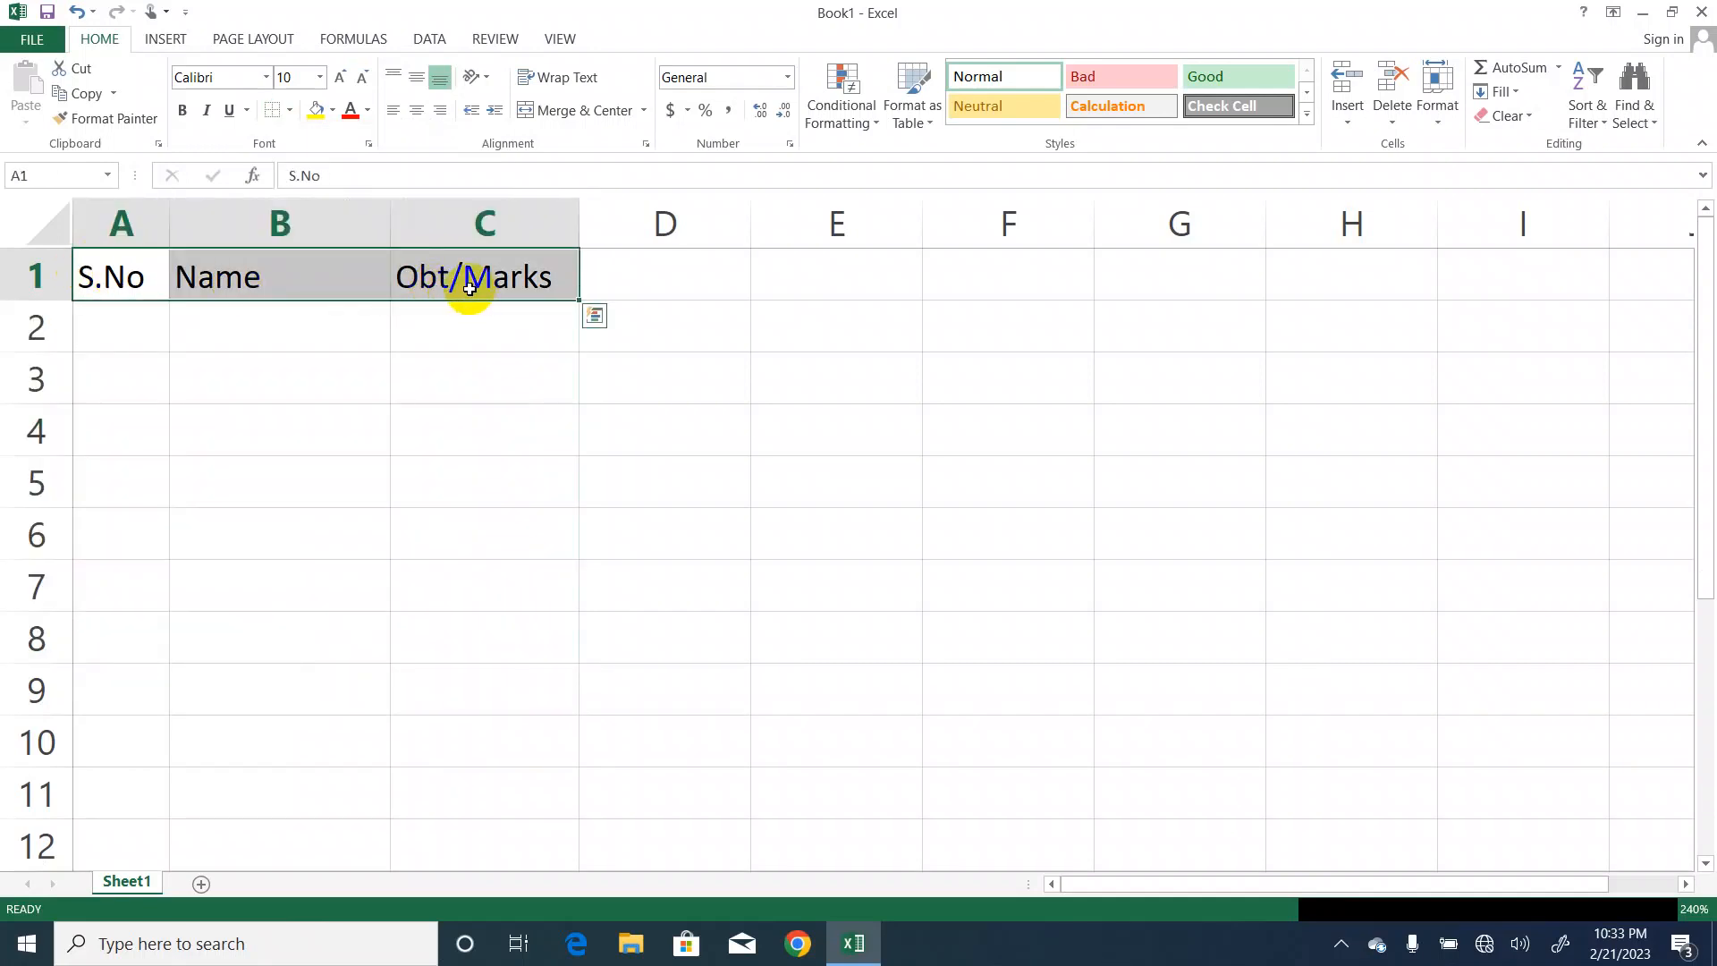
{"action": "left_click", "coordinate": [291, 112]}
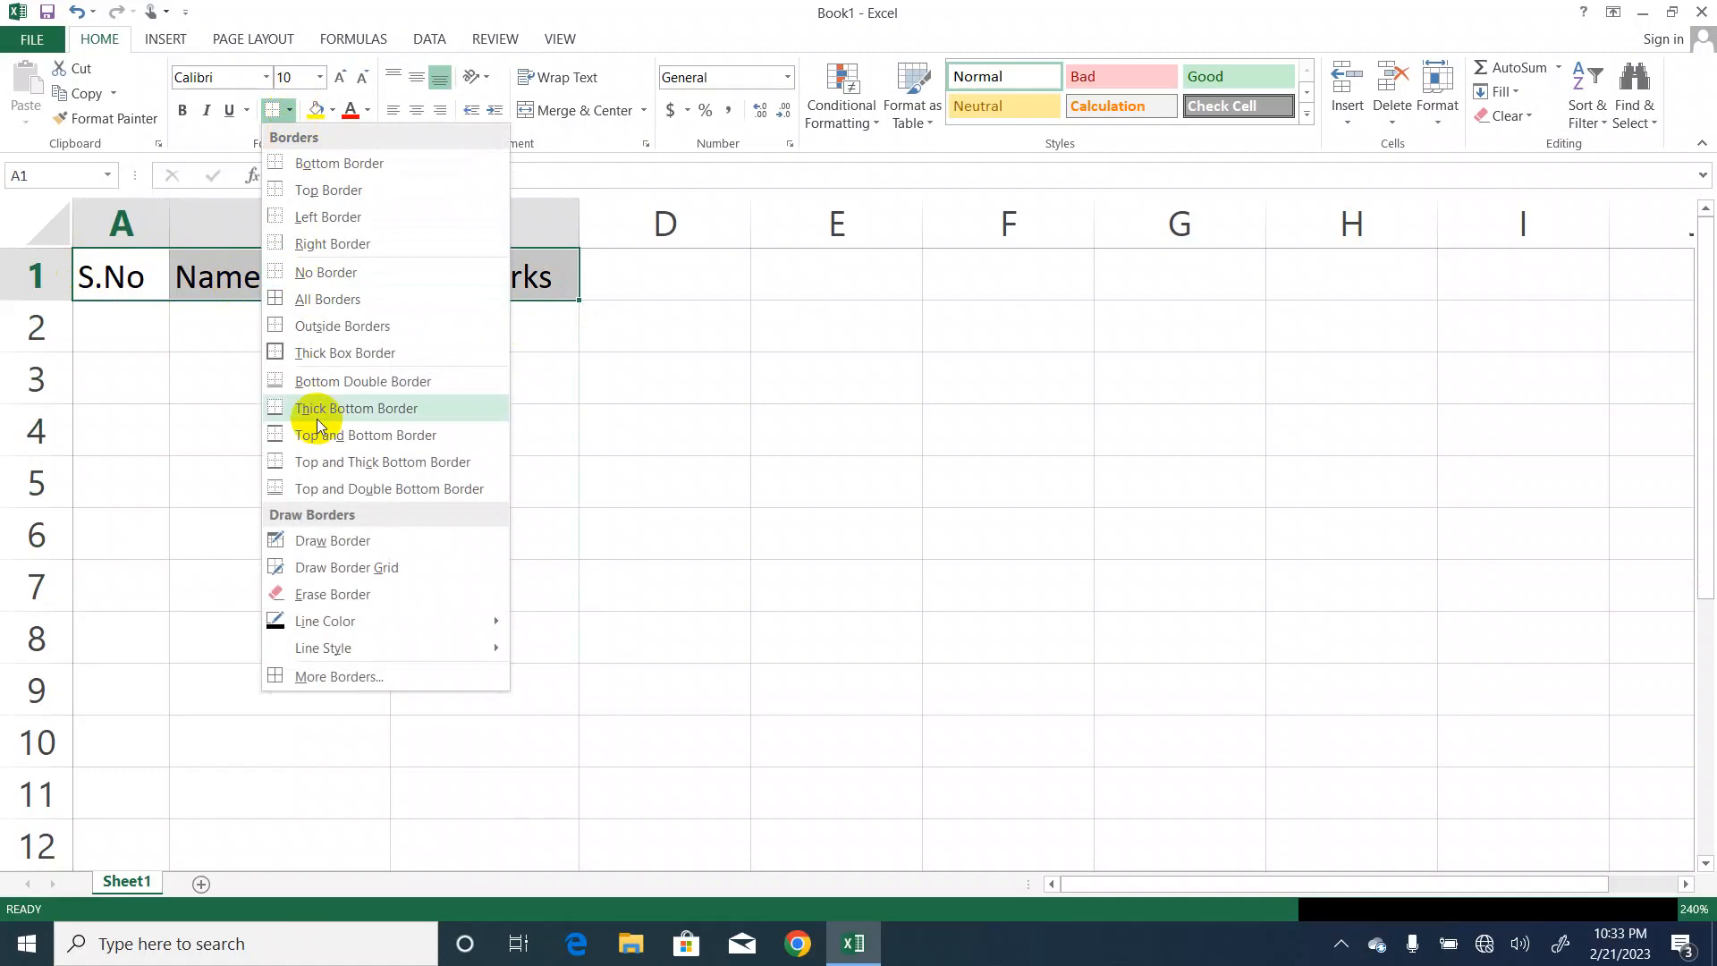
{"action": "left_click", "coordinate": [323, 385]}
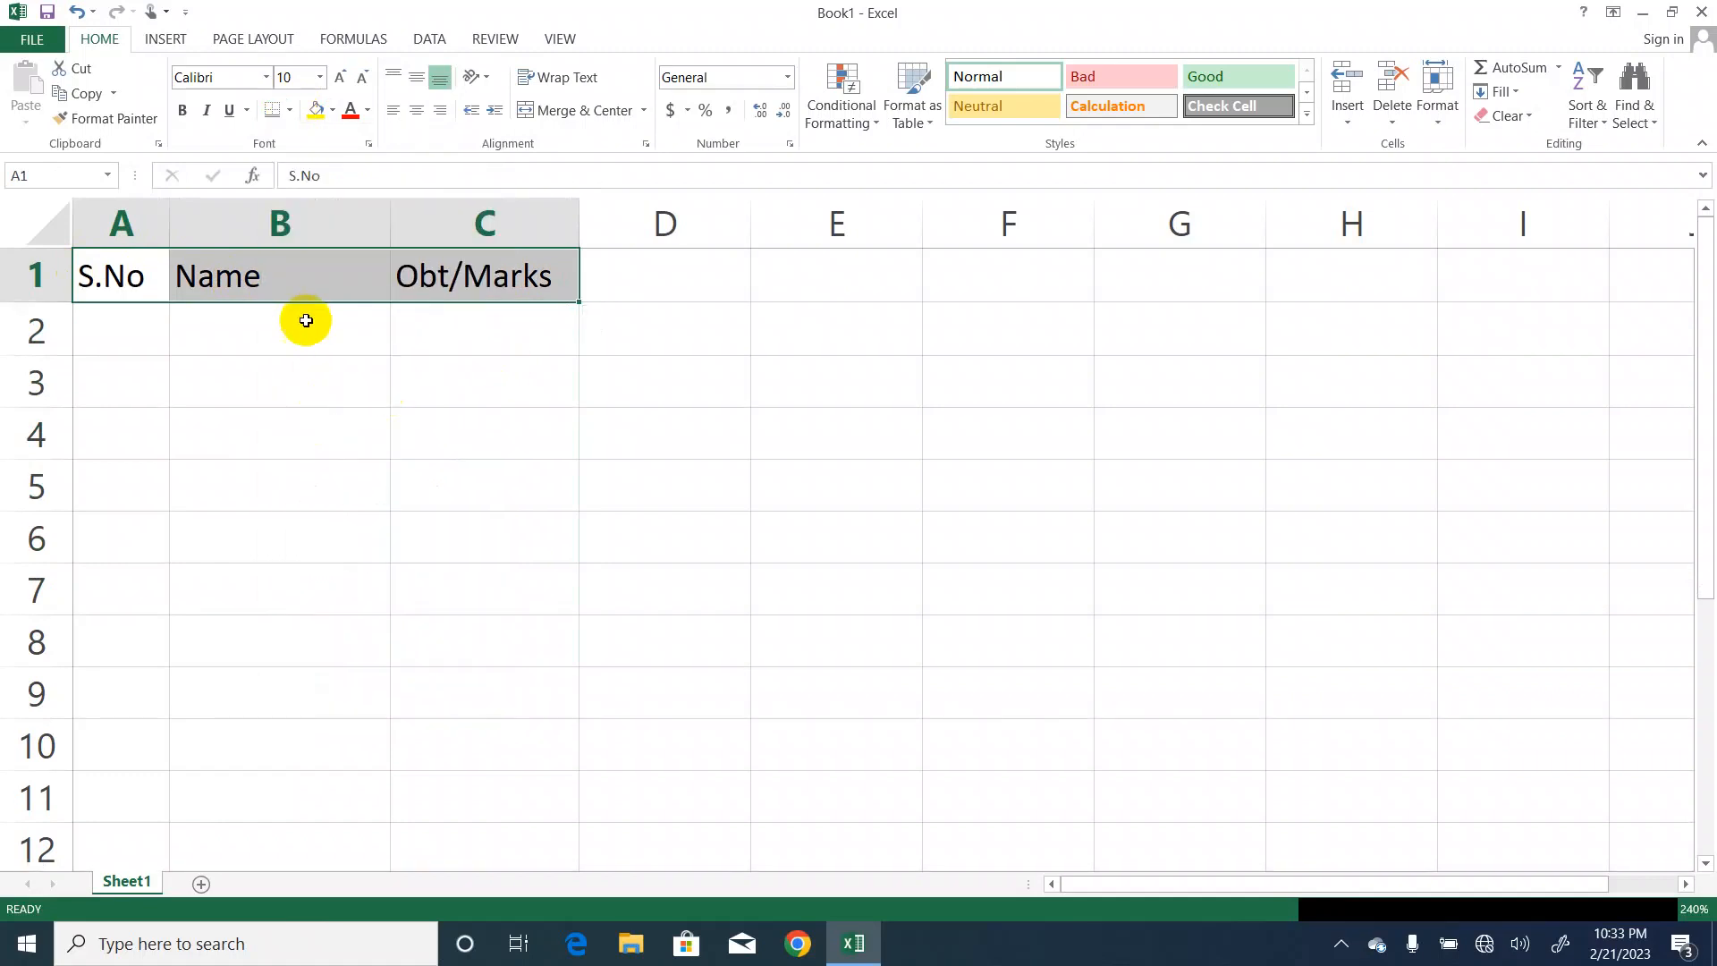
{"action": "left_click", "coordinate": [277, 330]}
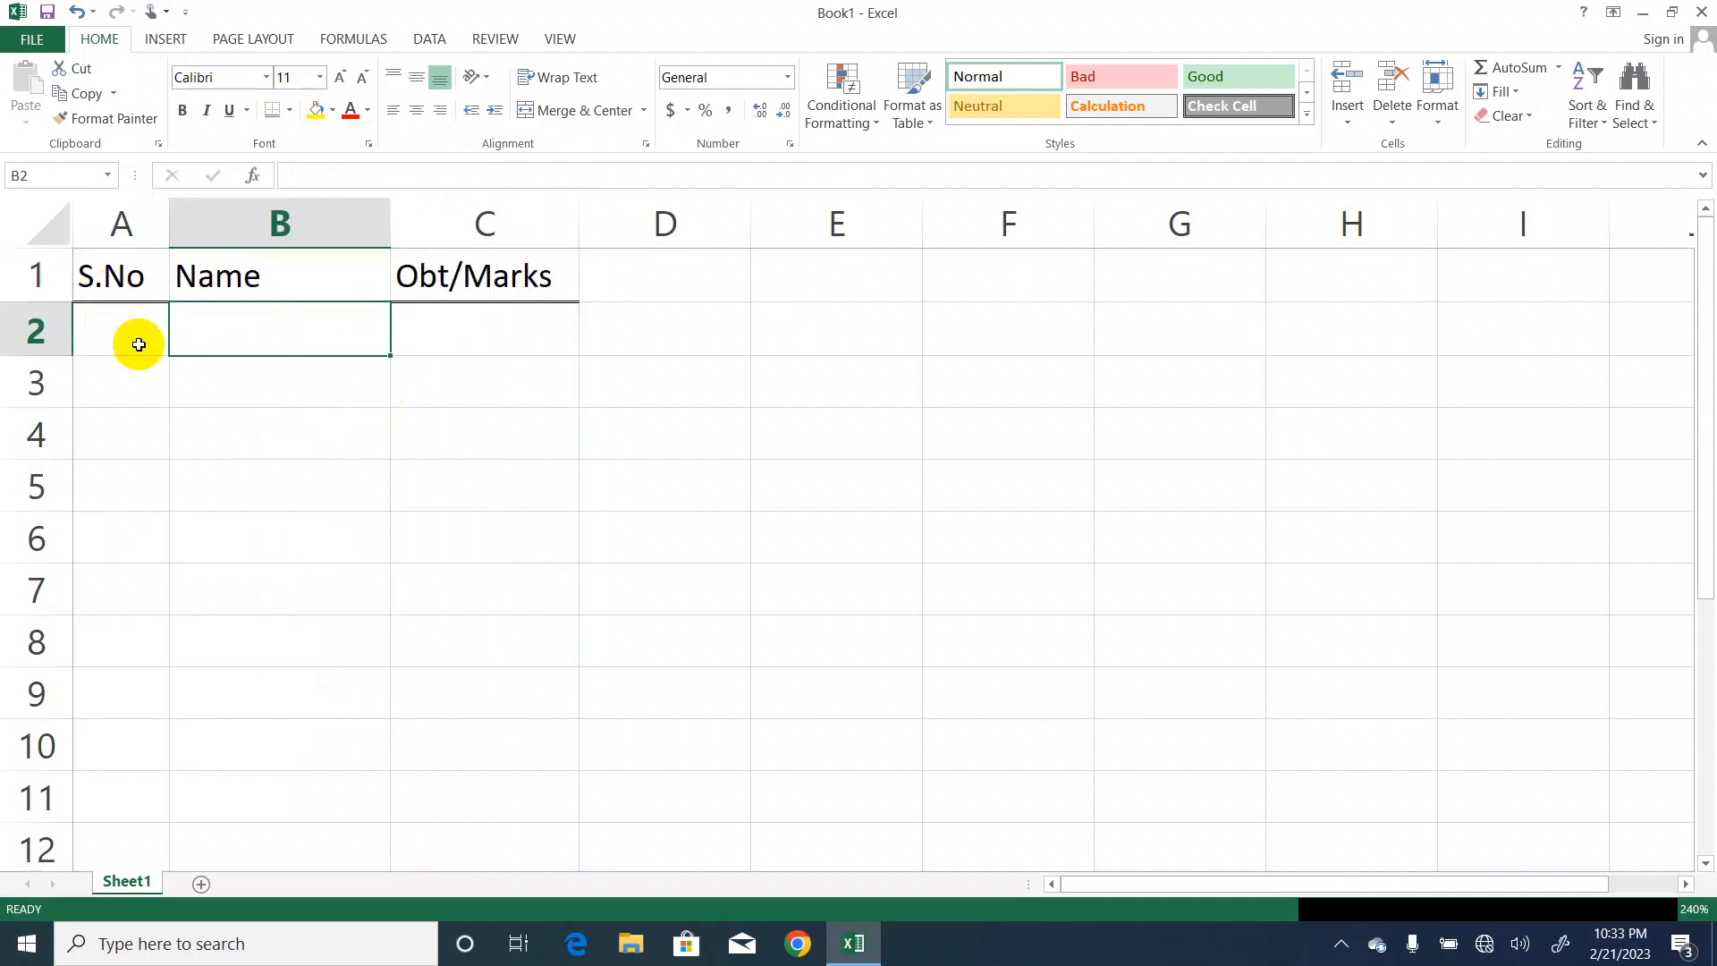
{"action": "left_click_drag", "start_coordinate": [102, 265], "coordinate": [459, 295]}
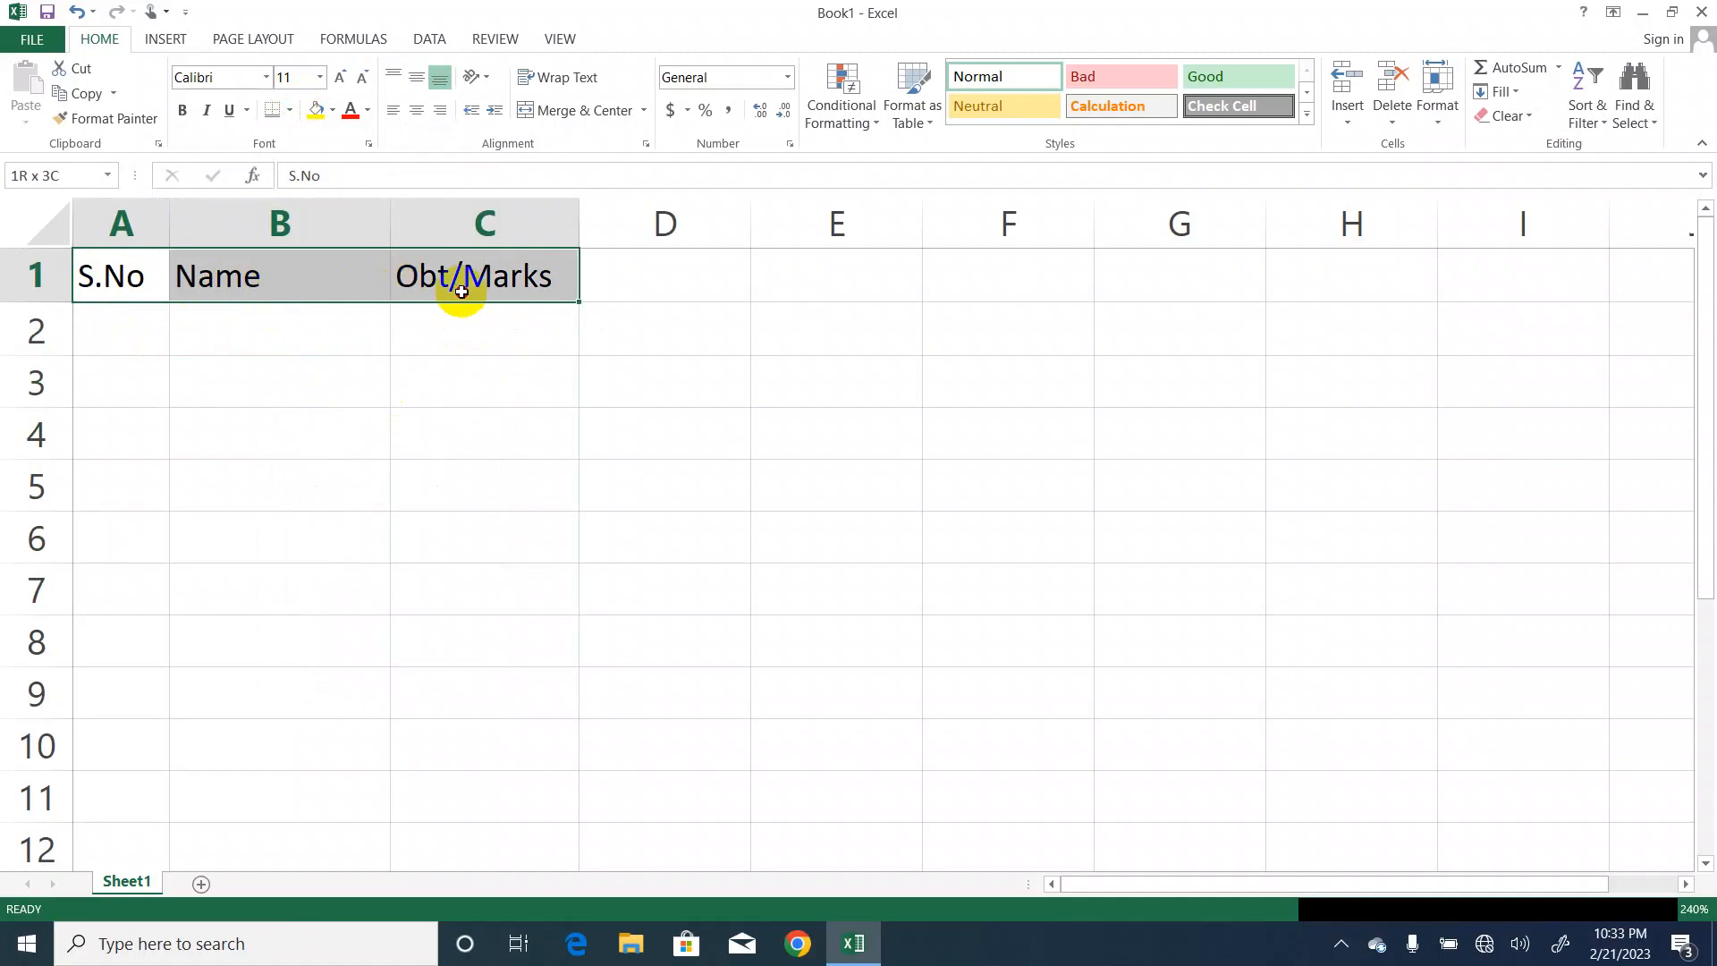
{"action": "left_click", "coordinate": [291, 111]}
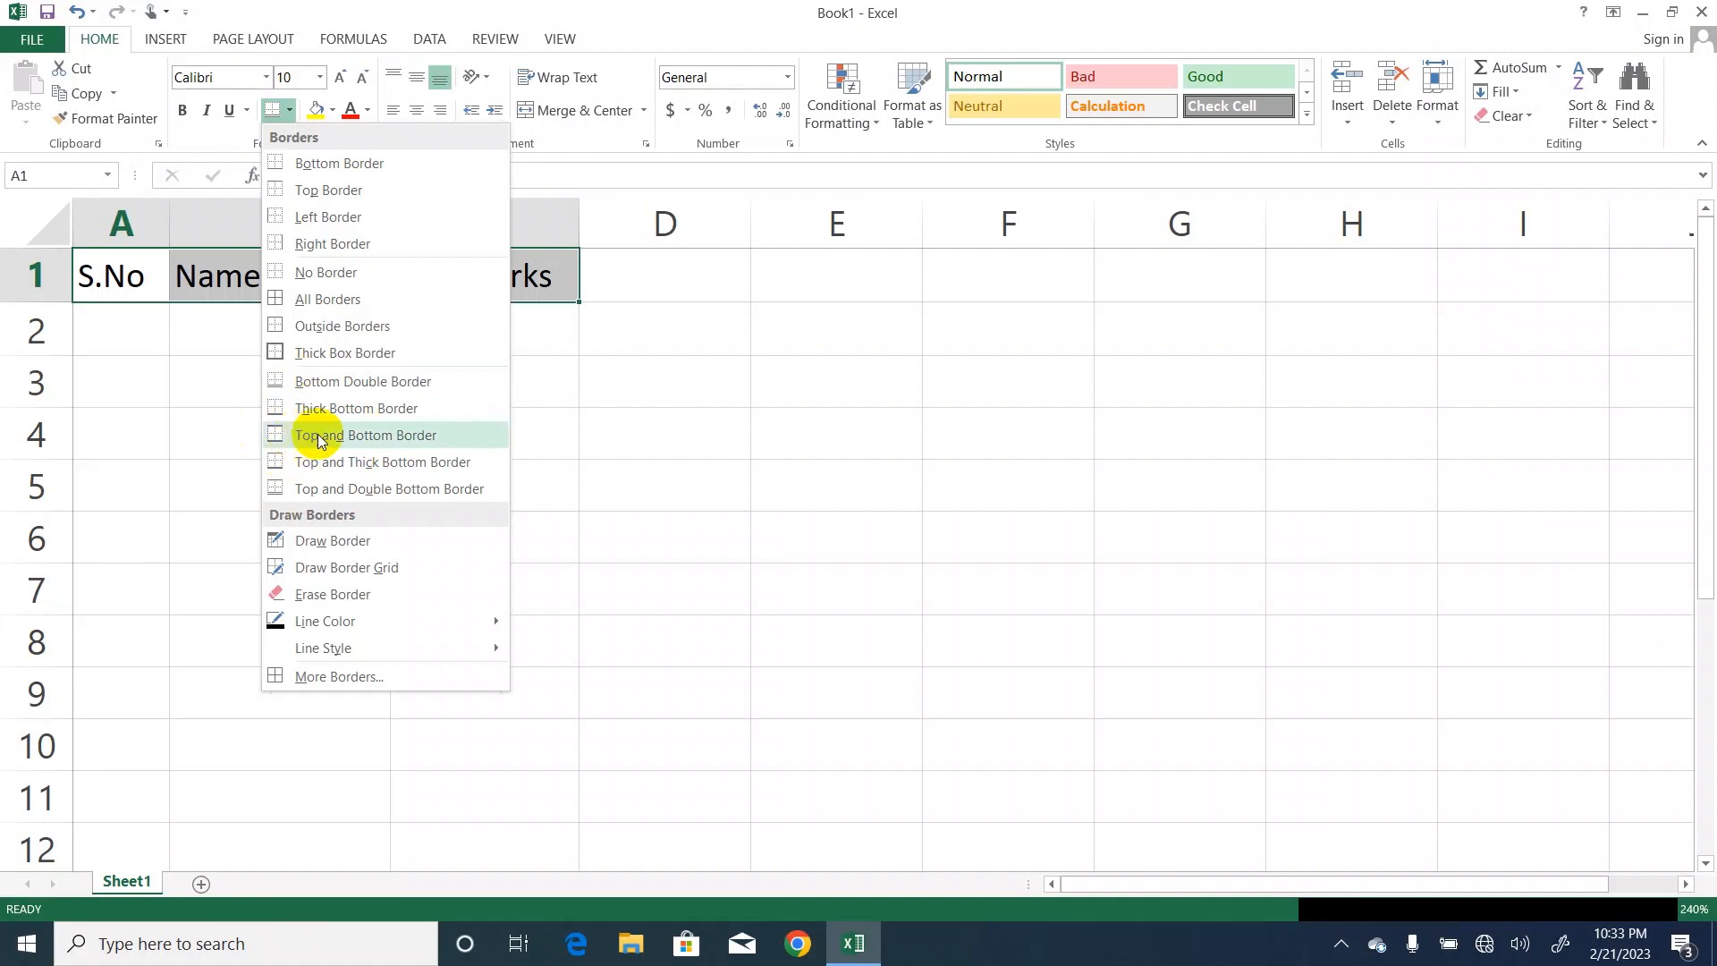
{"action": "left_click", "coordinate": [708, 367]}
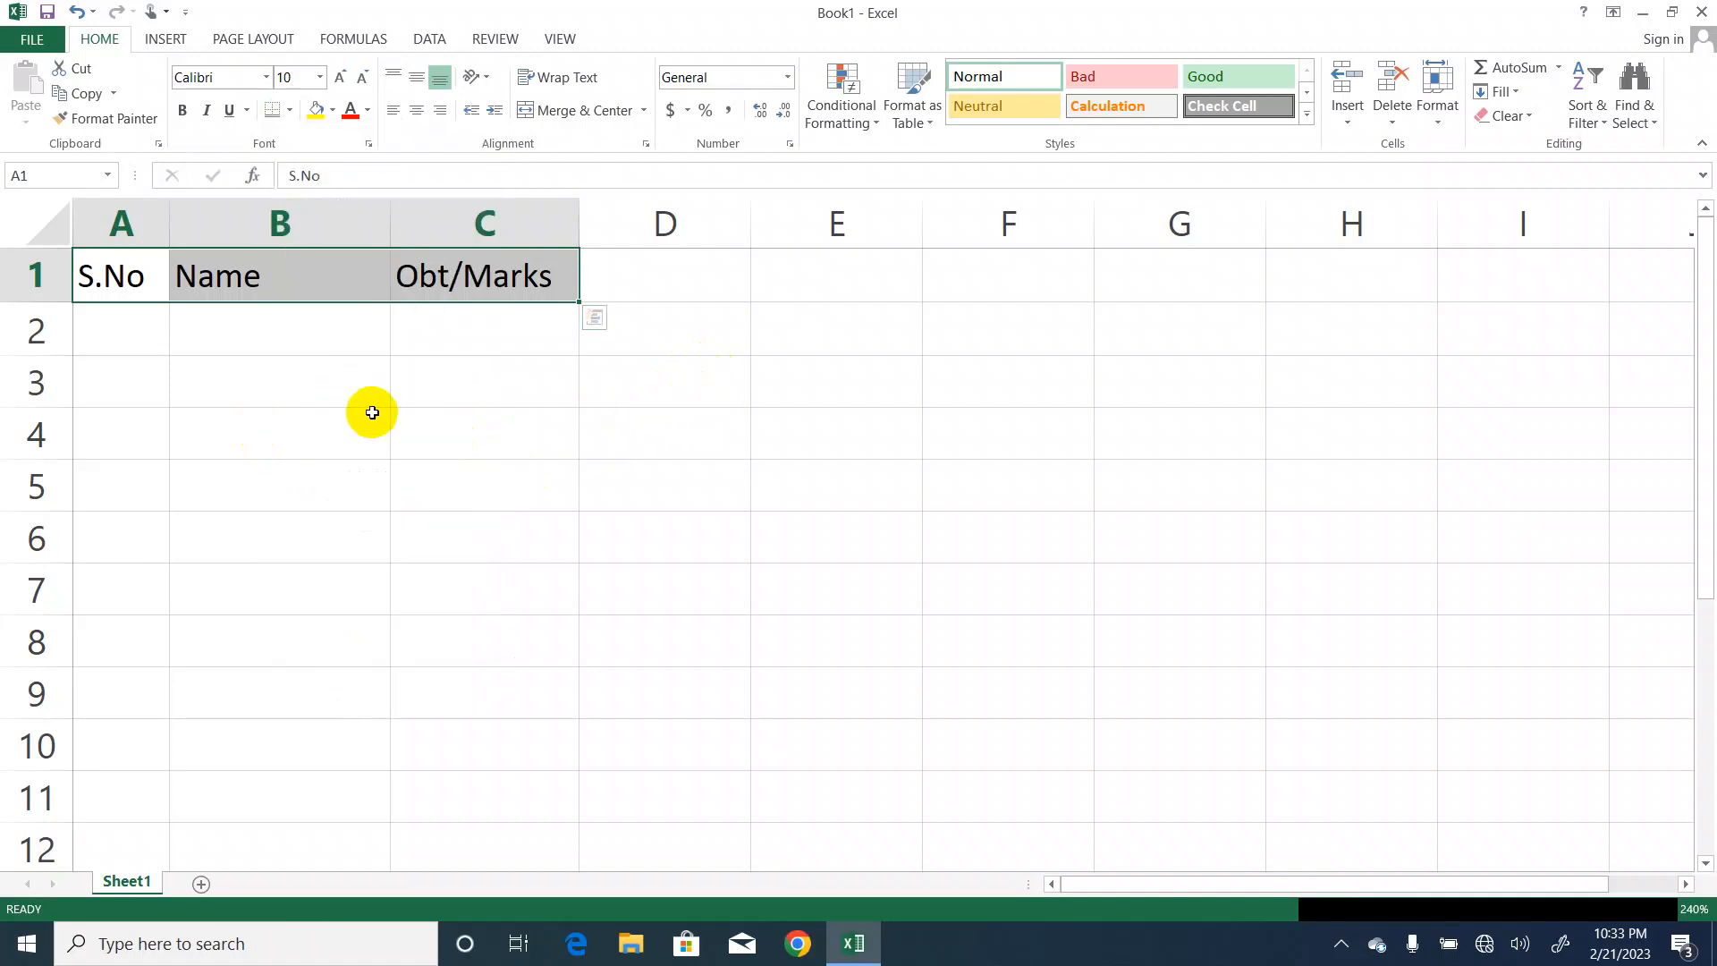
Apply a top and bottom border to cells D3:E3 and remove it again with No Border.
{"action": "left_click_drag", "start_coordinate": [714, 403], "coordinate": [818, 395]}
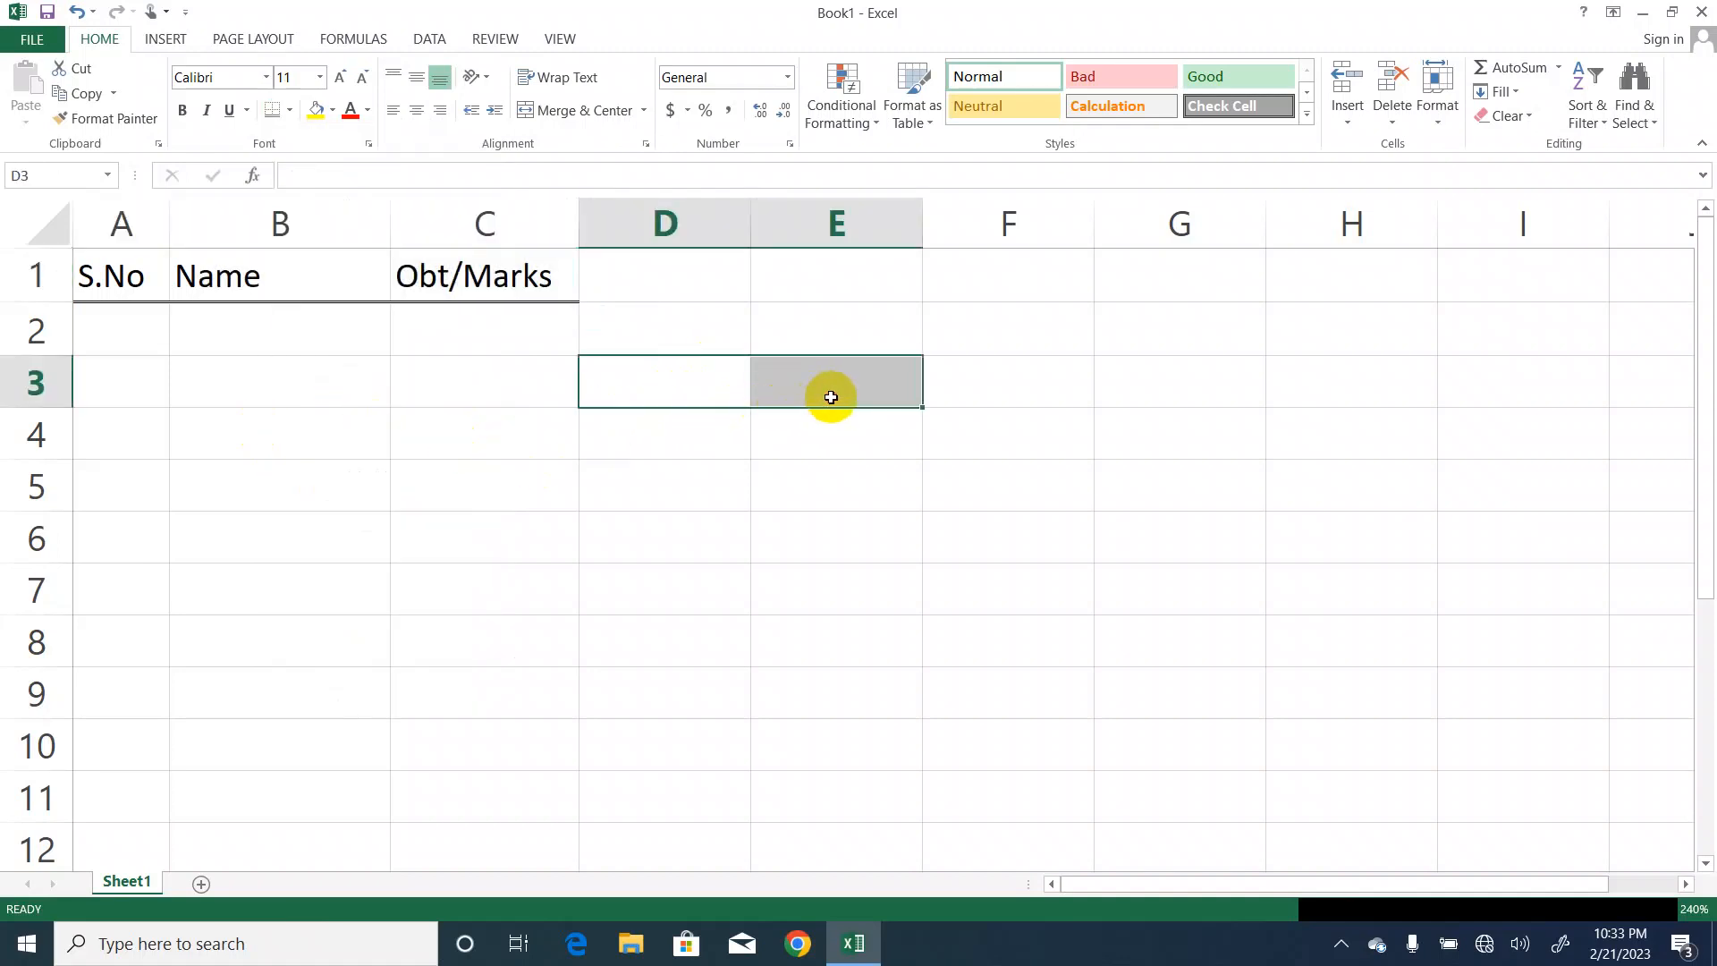
{"action": "left_click", "coordinate": [290, 110]}
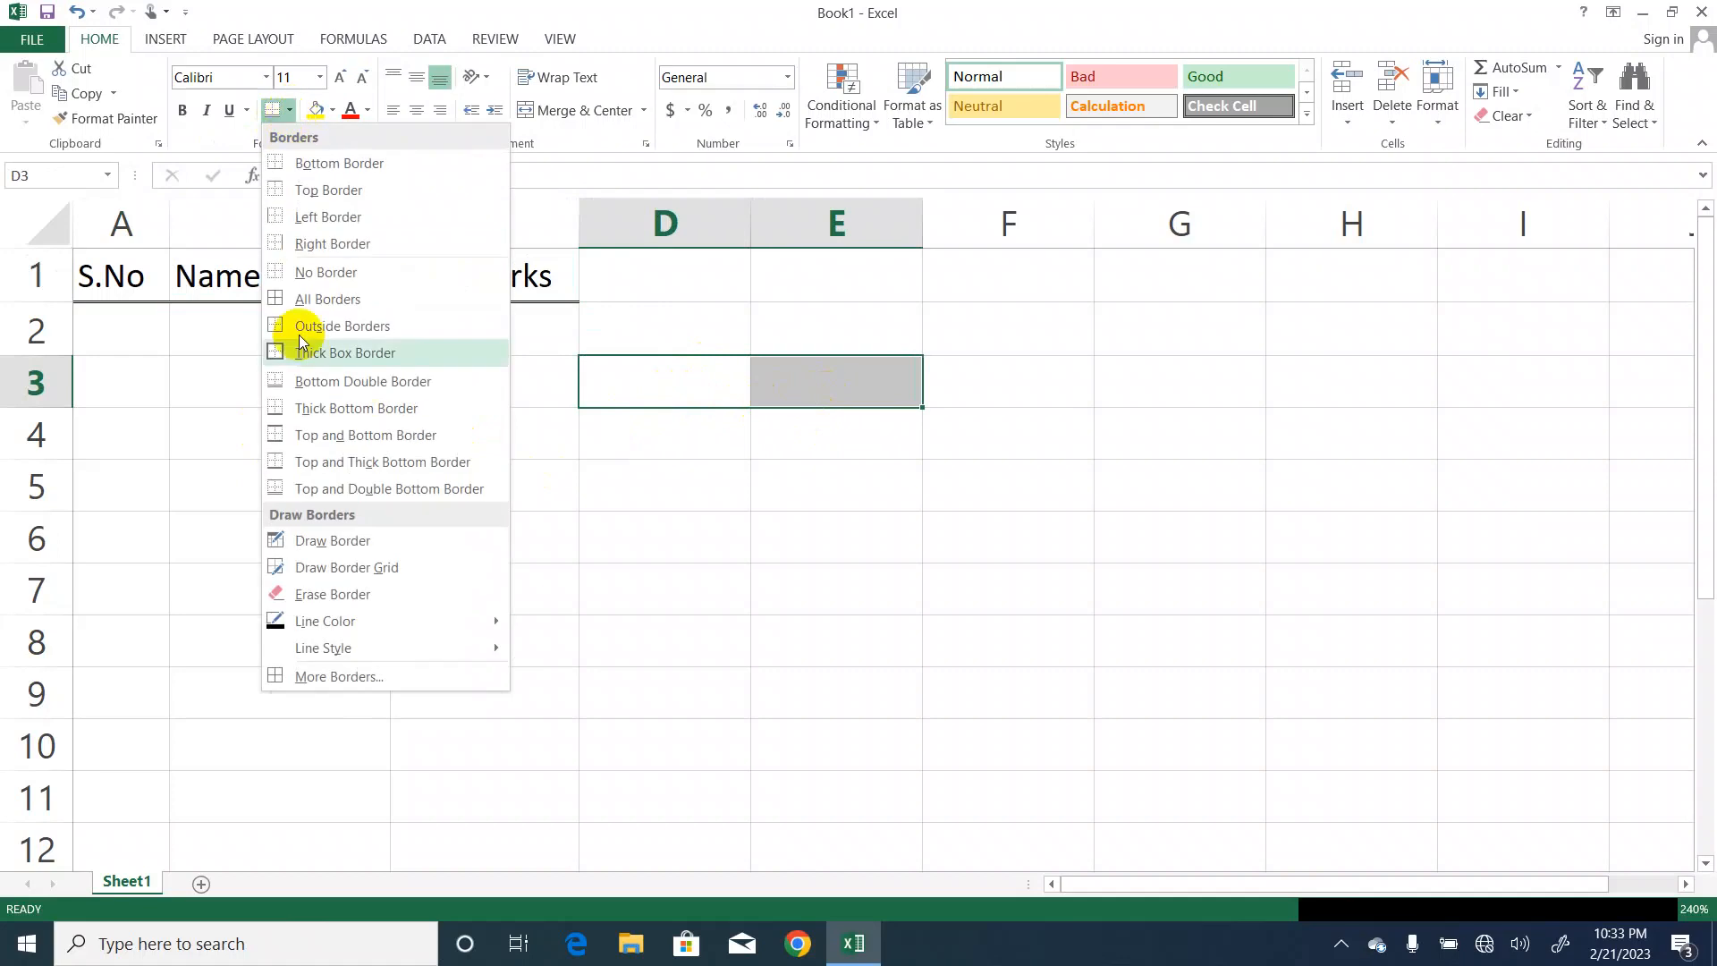
{"action": "left_click", "coordinate": [367, 435]}
{"action": "left_click", "coordinate": [774, 503]}
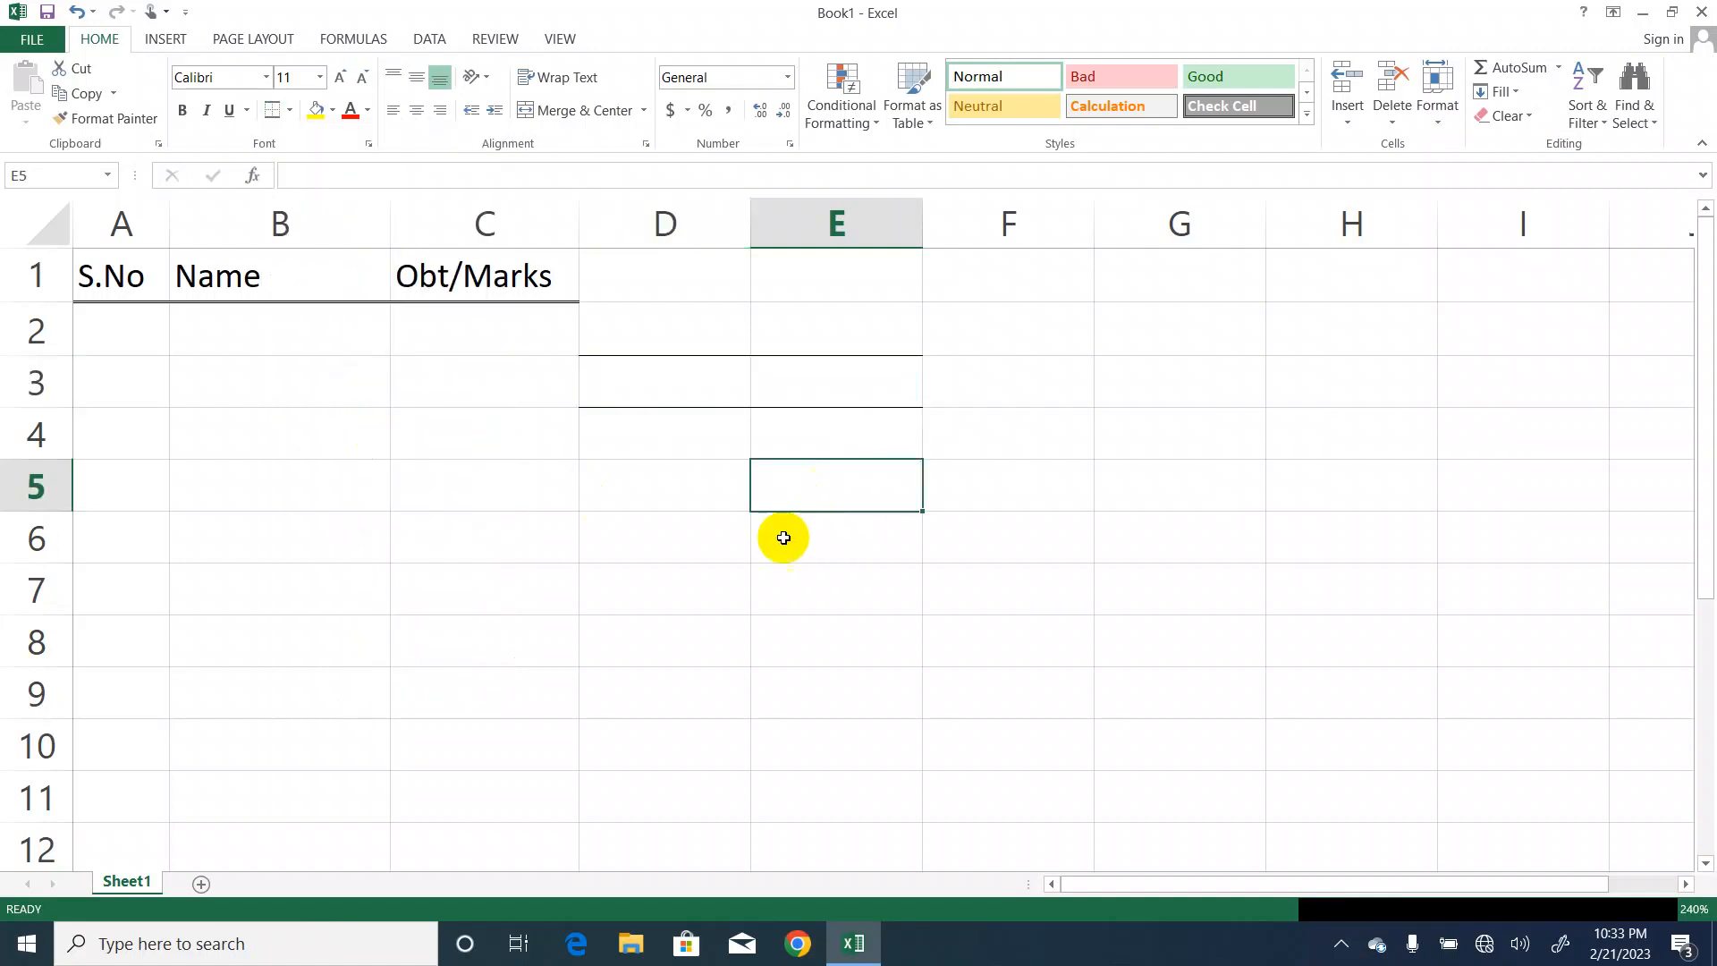
{"action": "left_click_drag", "start_coordinate": [634, 365], "coordinate": [794, 383]}
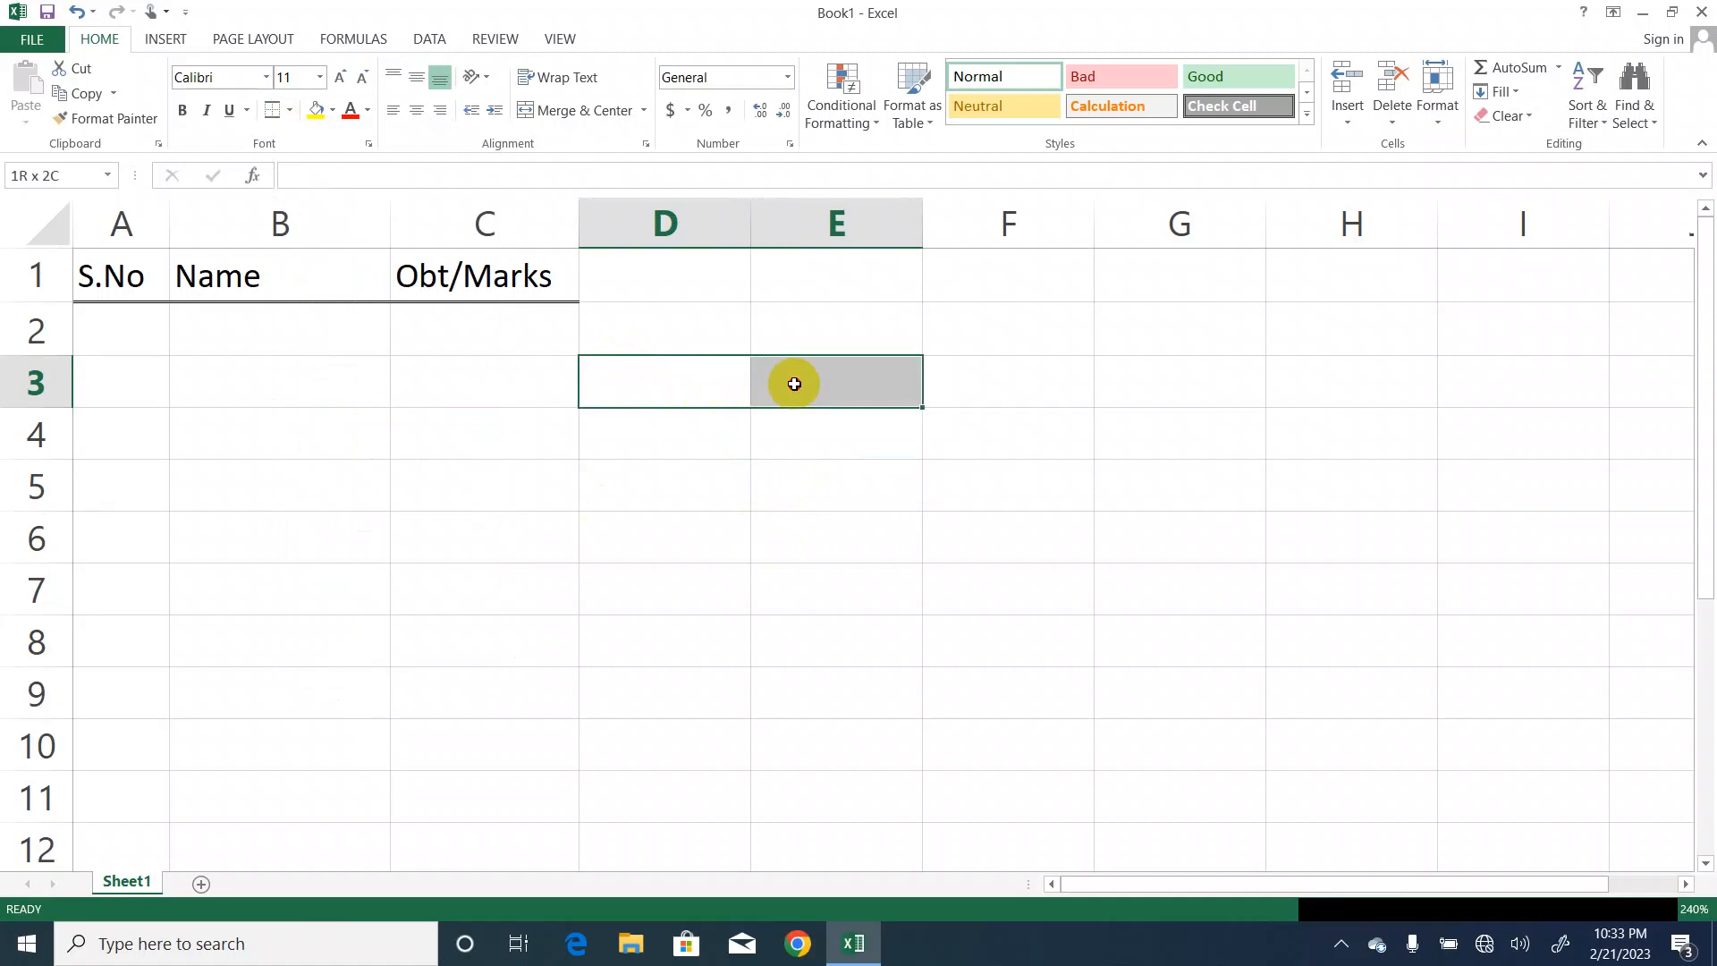
{"action": "left_click", "coordinate": [292, 112]}
{"action": "left_click", "coordinate": [307, 270]}
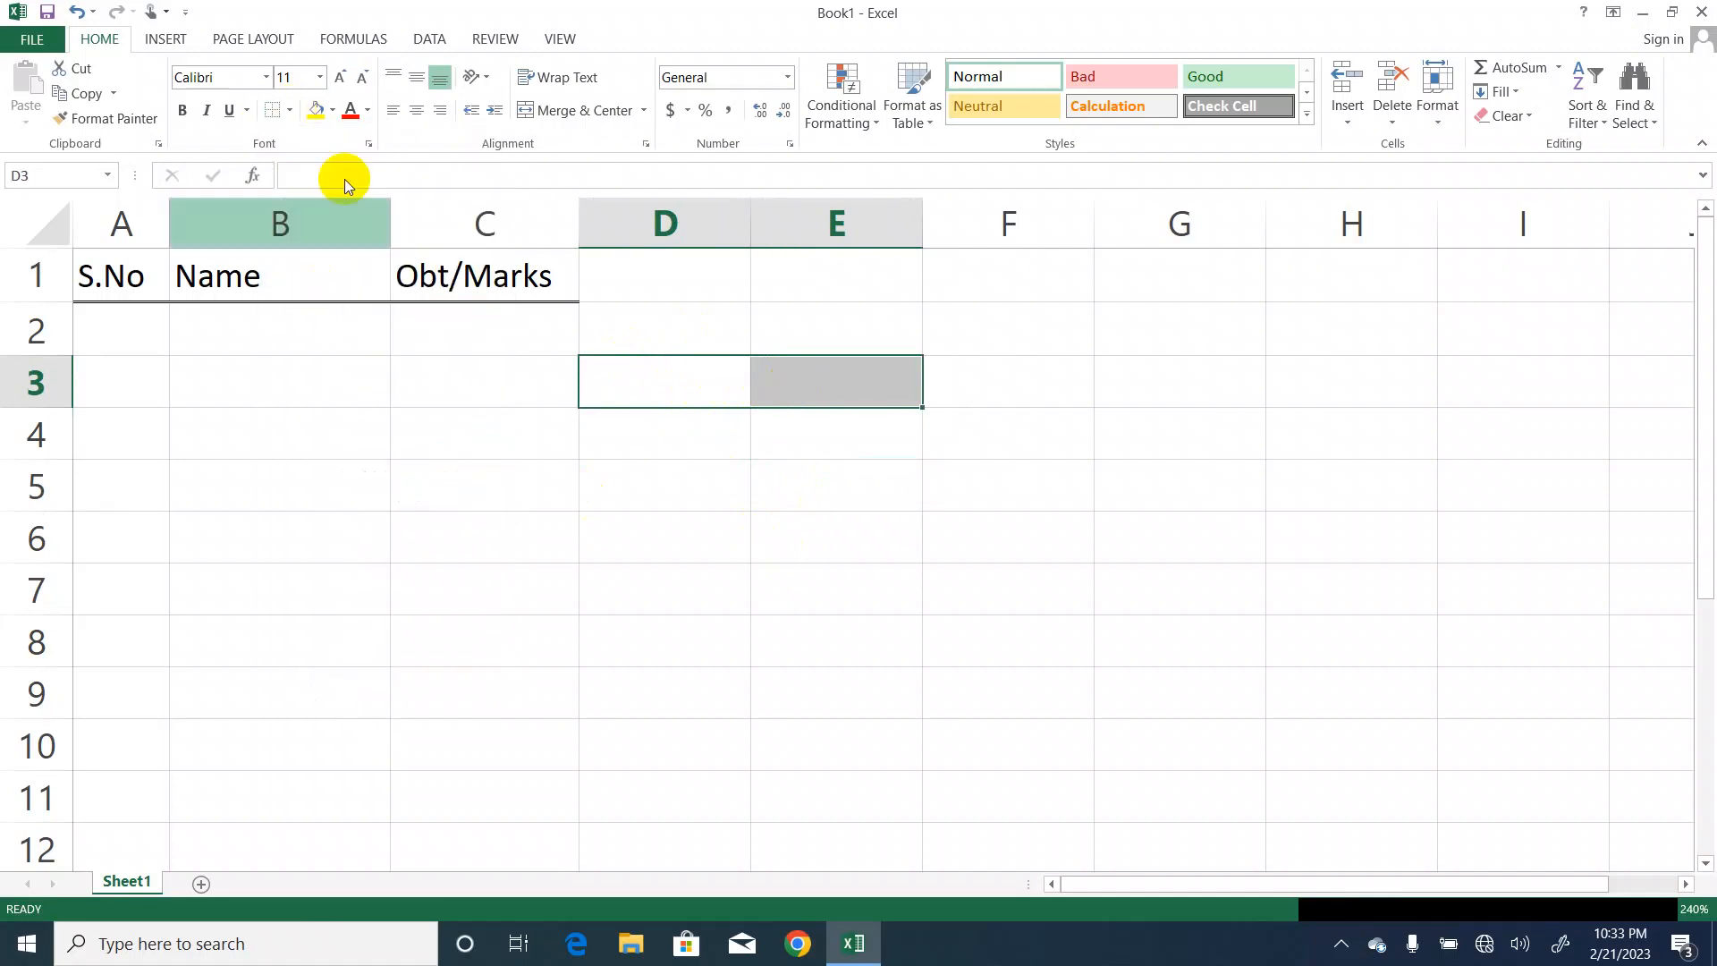
Apply a top and thick bottom border to cells D3:E3.
{"action": "left_click", "coordinate": [290, 111]}
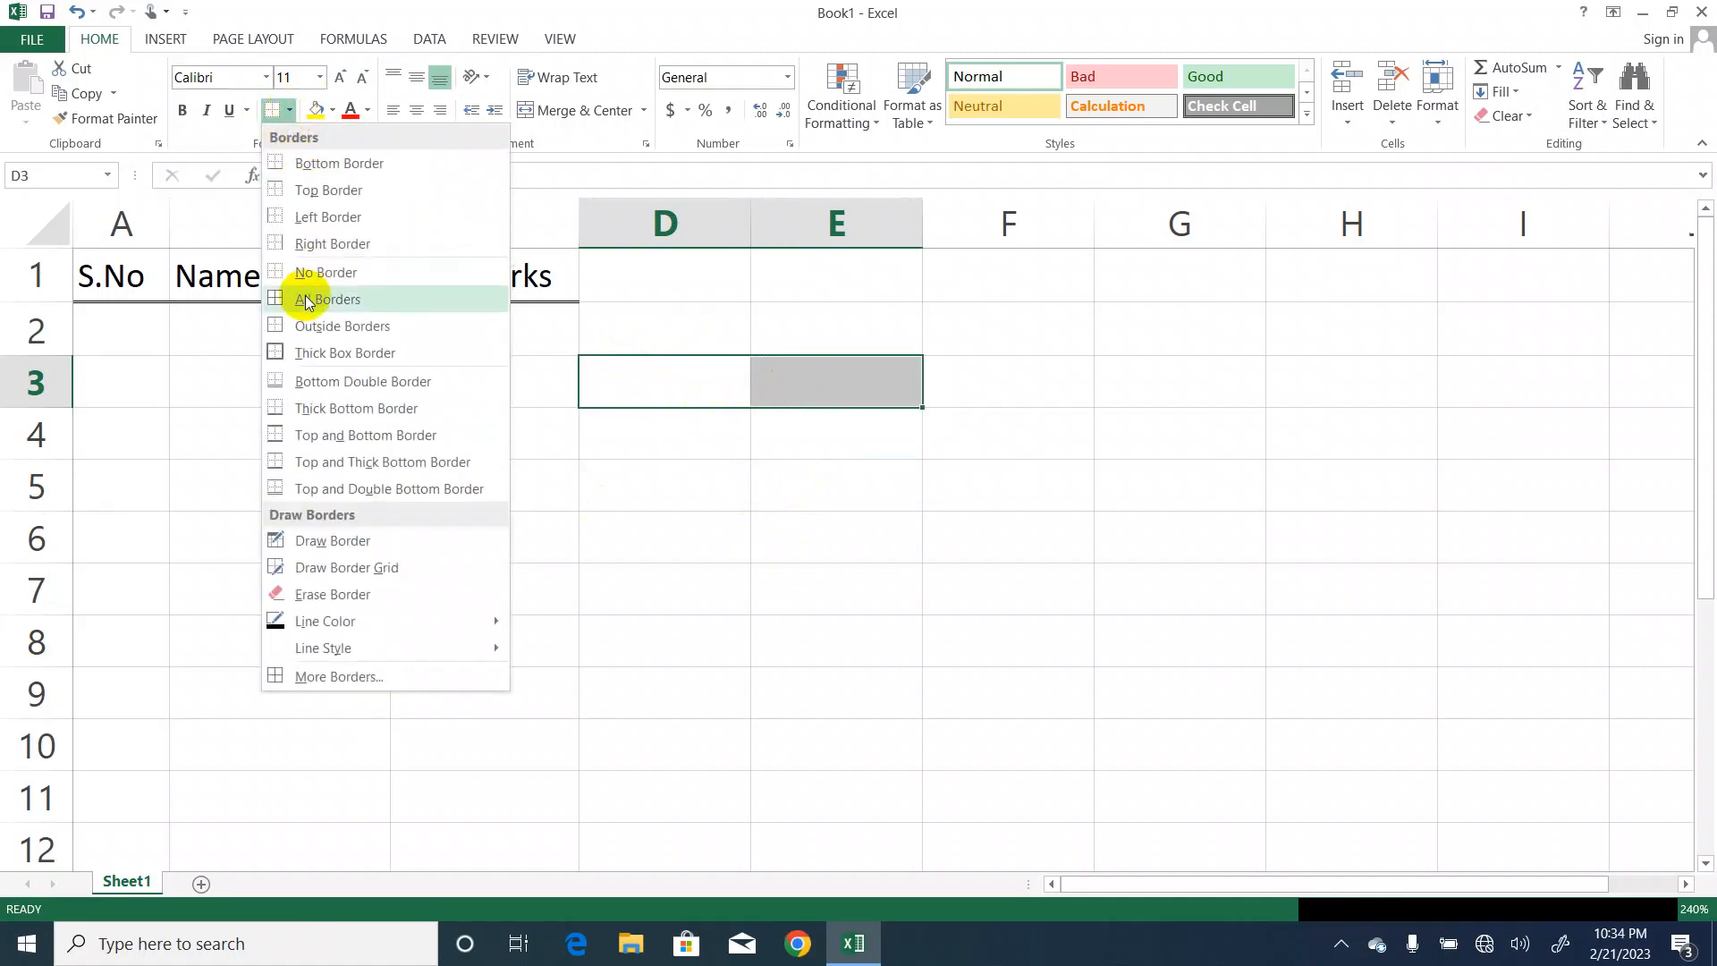
{"action": "left_click", "coordinate": [349, 462]}
{"action": "left_click", "coordinate": [778, 474]}
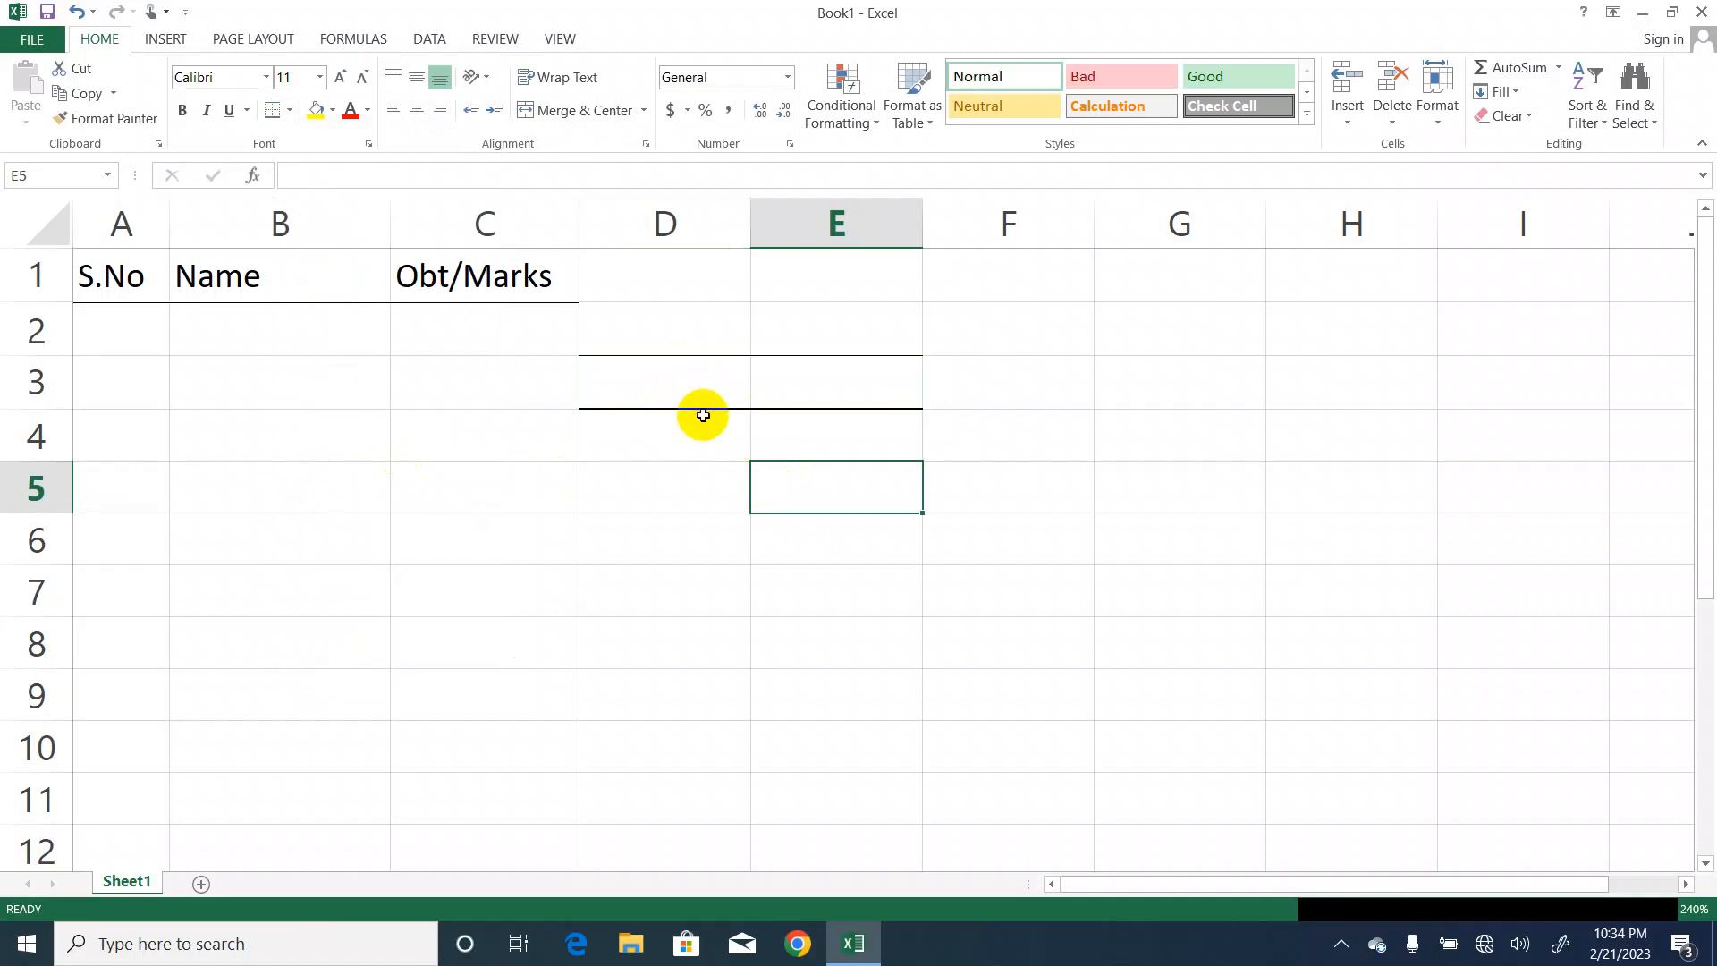
Change the borders of cells D3:E3 to top and double bottom, and clear them with No Border.
{"action": "left_click_drag", "start_coordinate": [636, 379], "coordinate": [821, 397]}
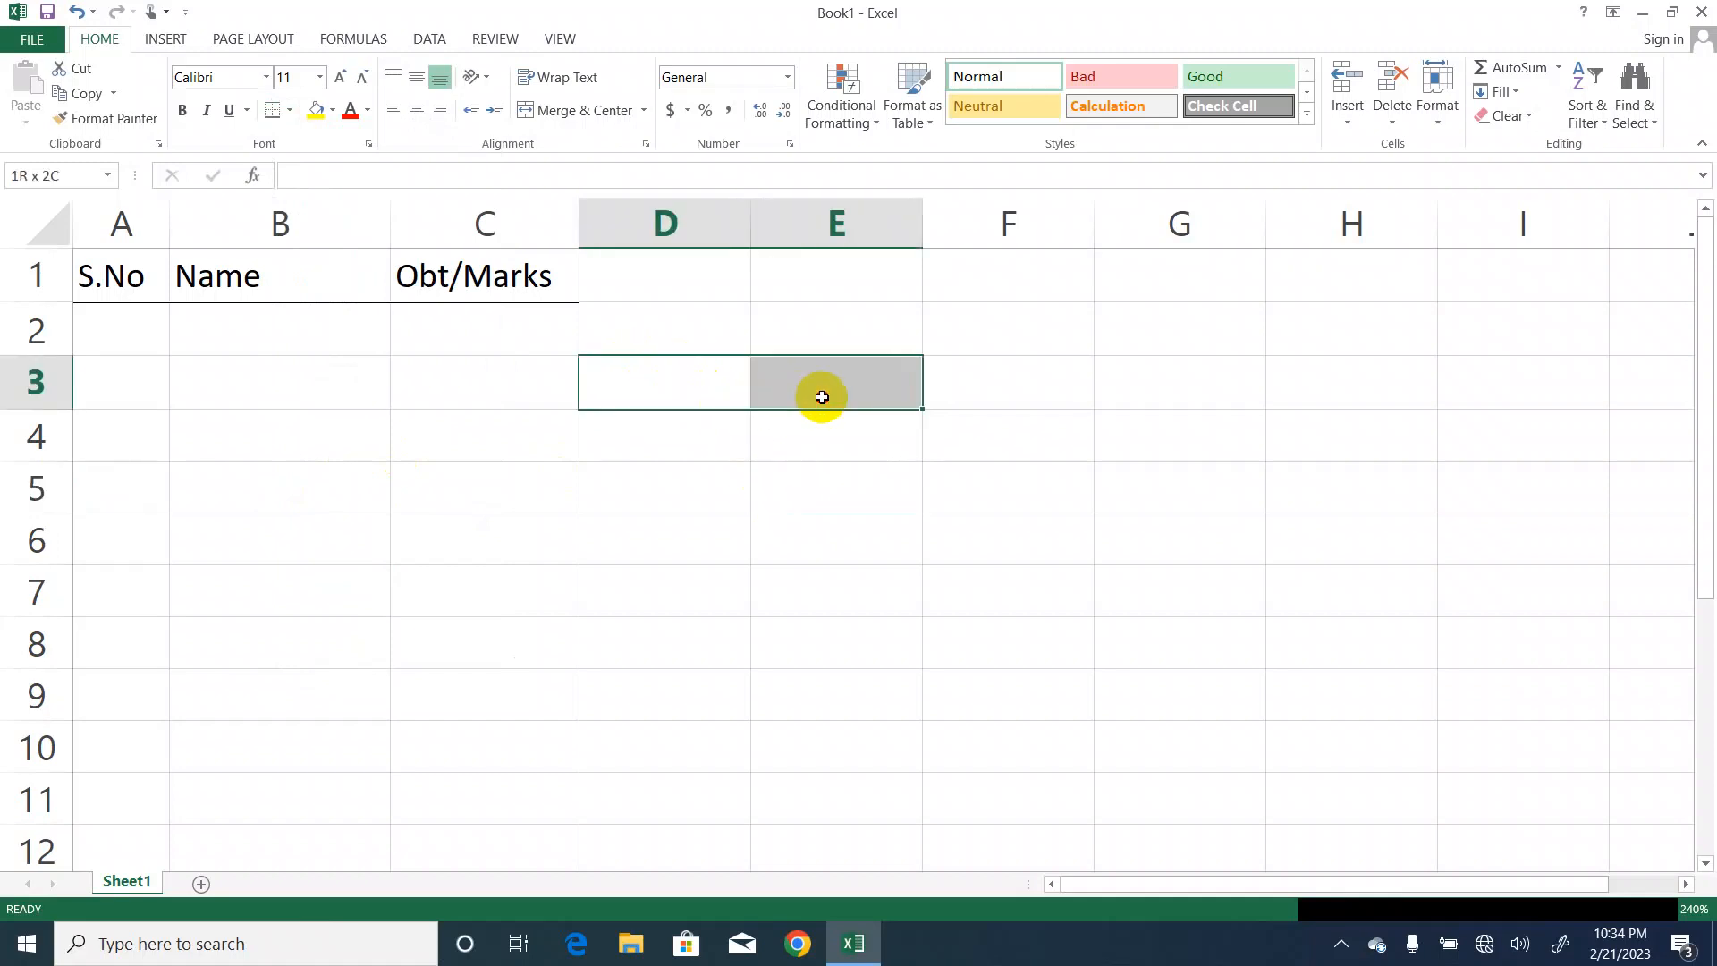
{"action": "left_click", "coordinate": [293, 111]}
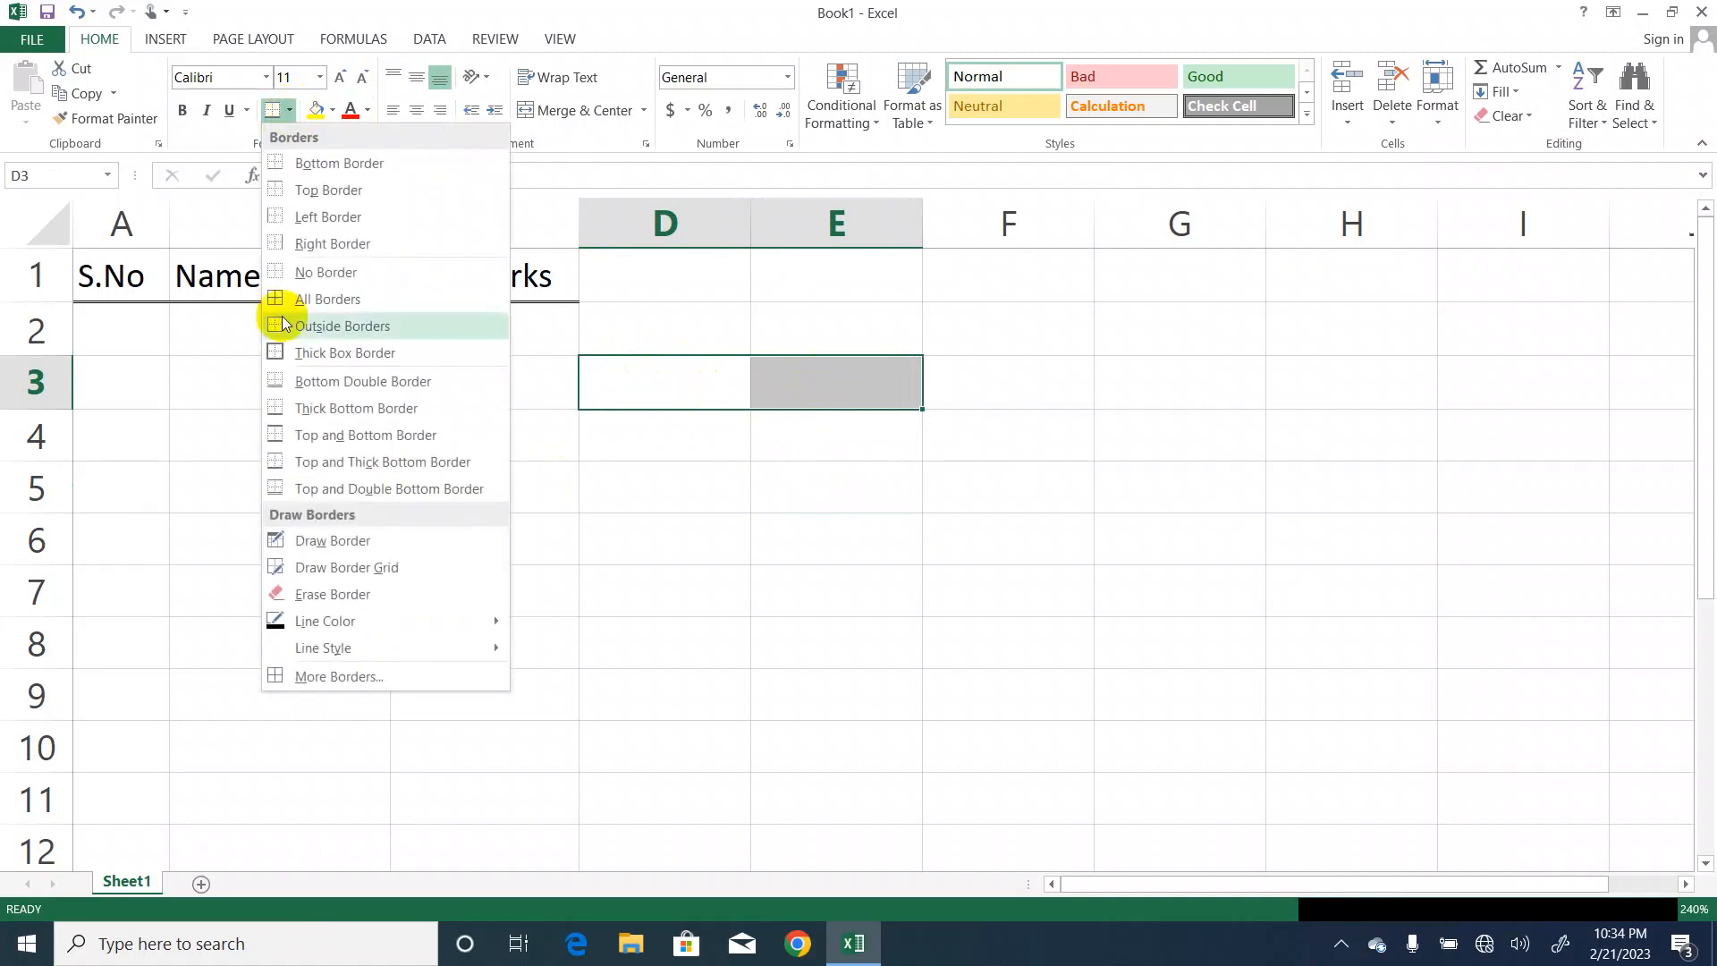
{"action": "left_click", "coordinate": [345, 490]}
{"action": "left_click", "coordinate": [873, 441]}
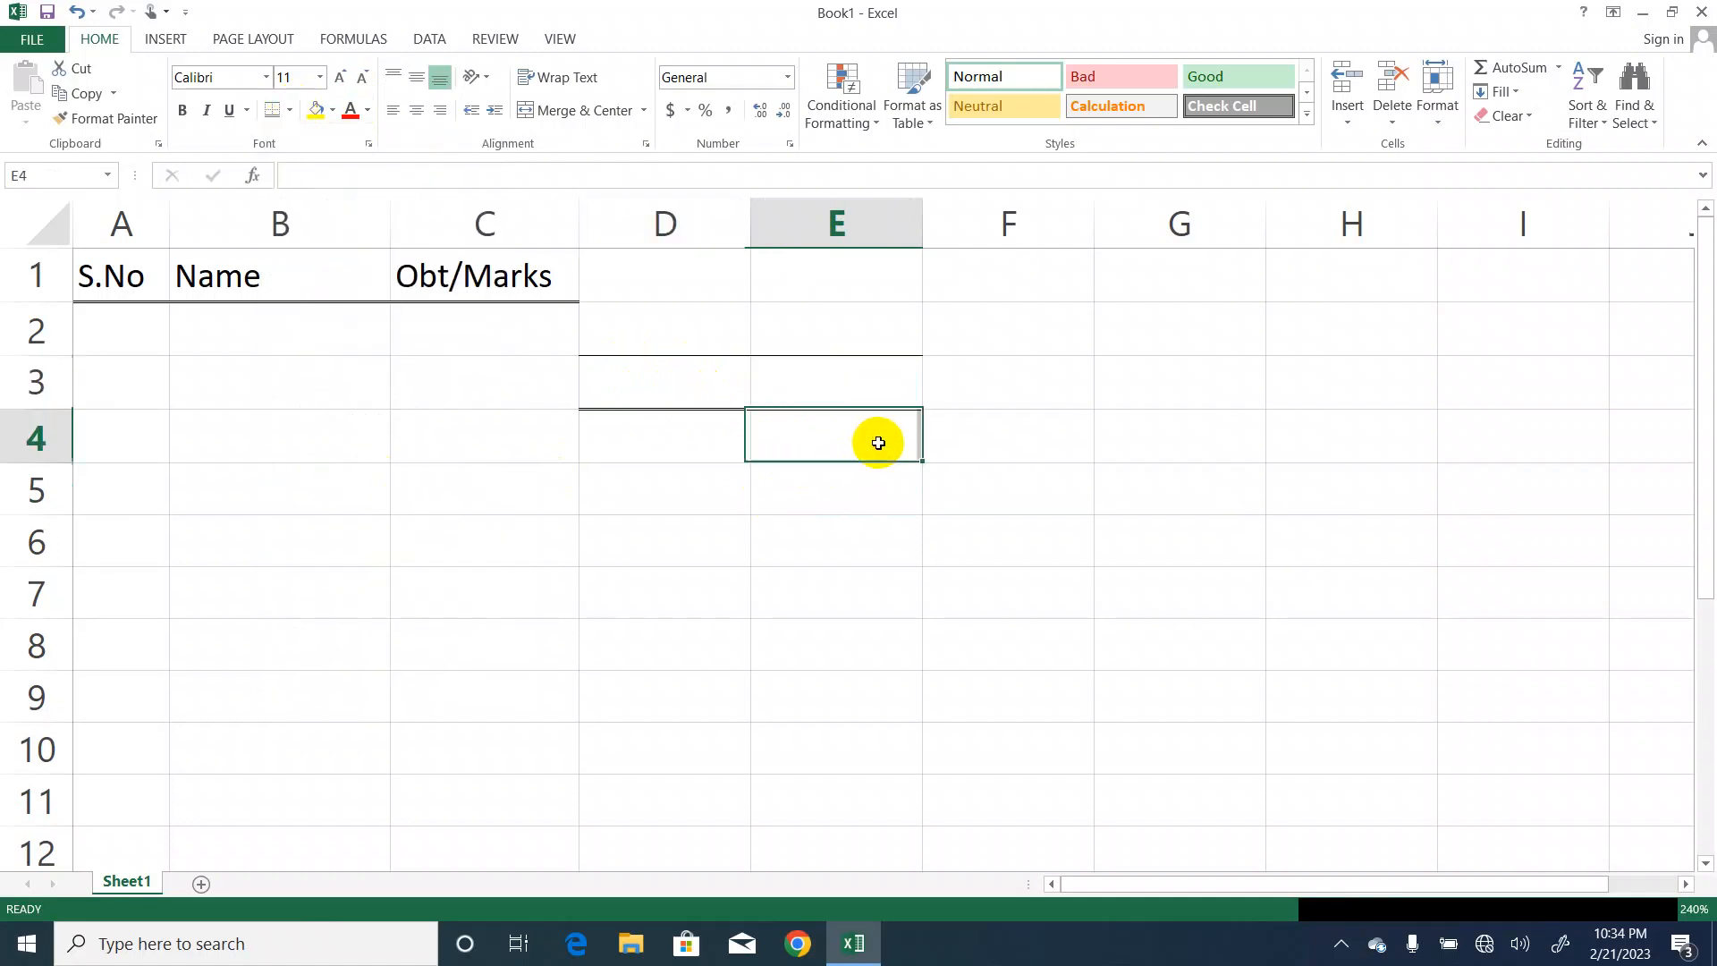
{"action": "left_click_drag", "start_coordinate": [706, 389], "coordinate": [828, 399]}
{"action": "left_click", "coordinate": [290, 111]}
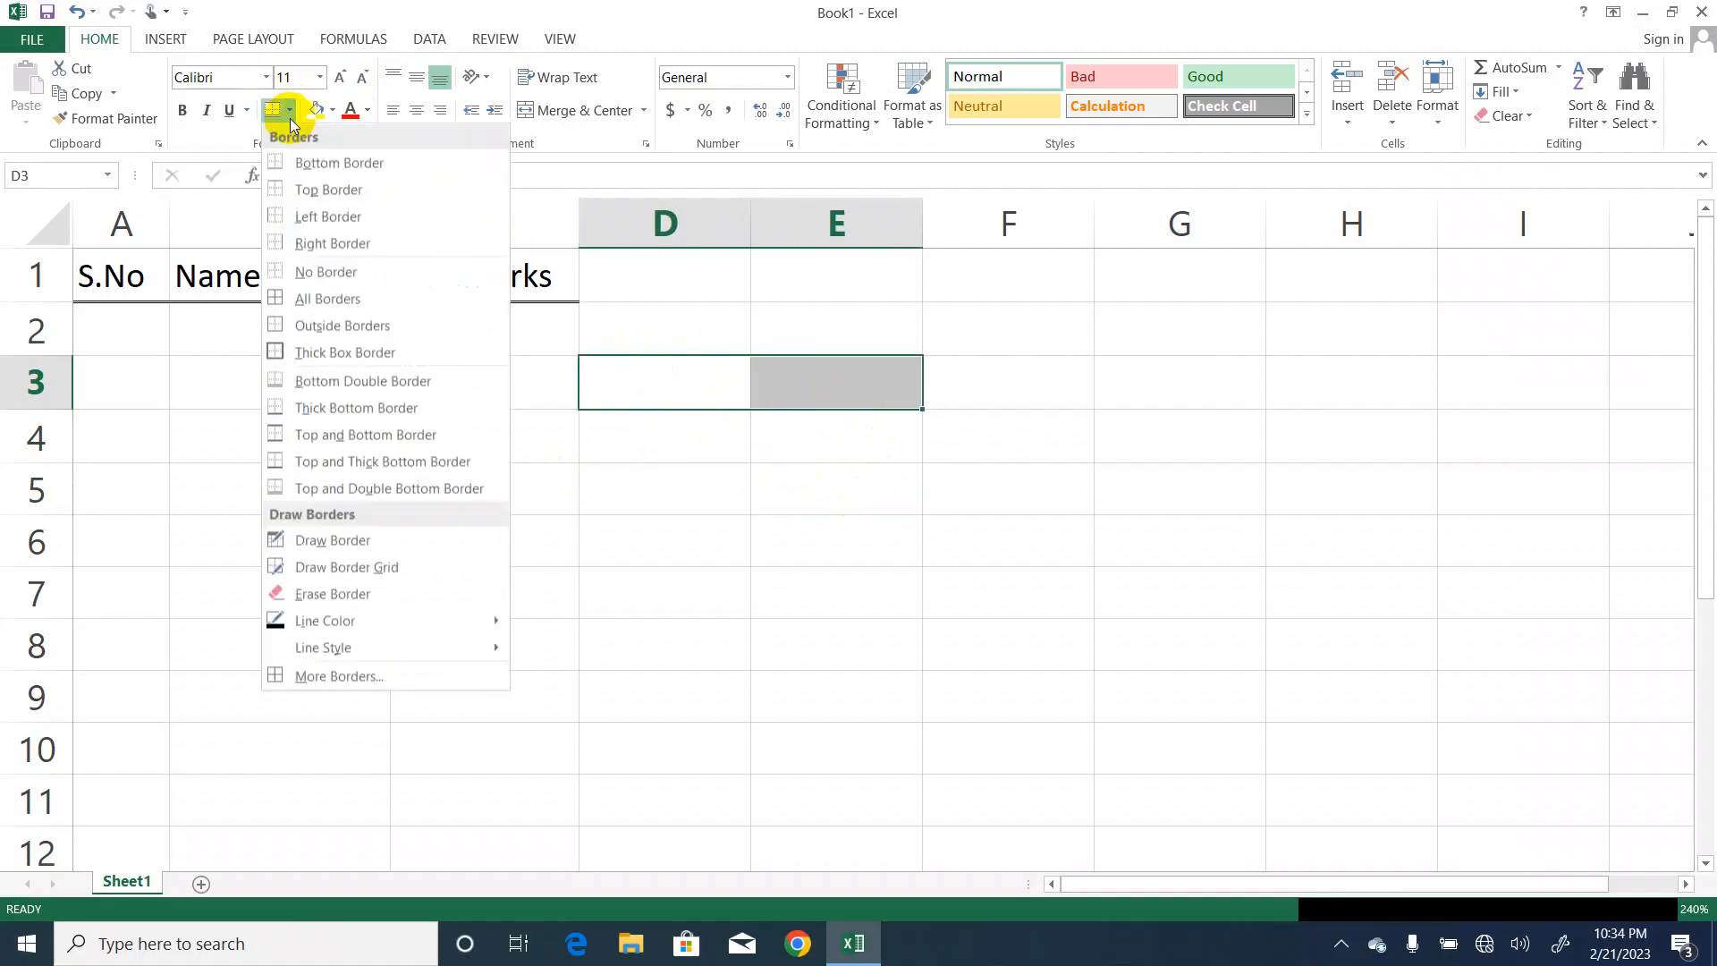
{"action": "left_click", "coordinate": [283, 272]}
{"action": "left_click", "coordinate": [608, 478]}
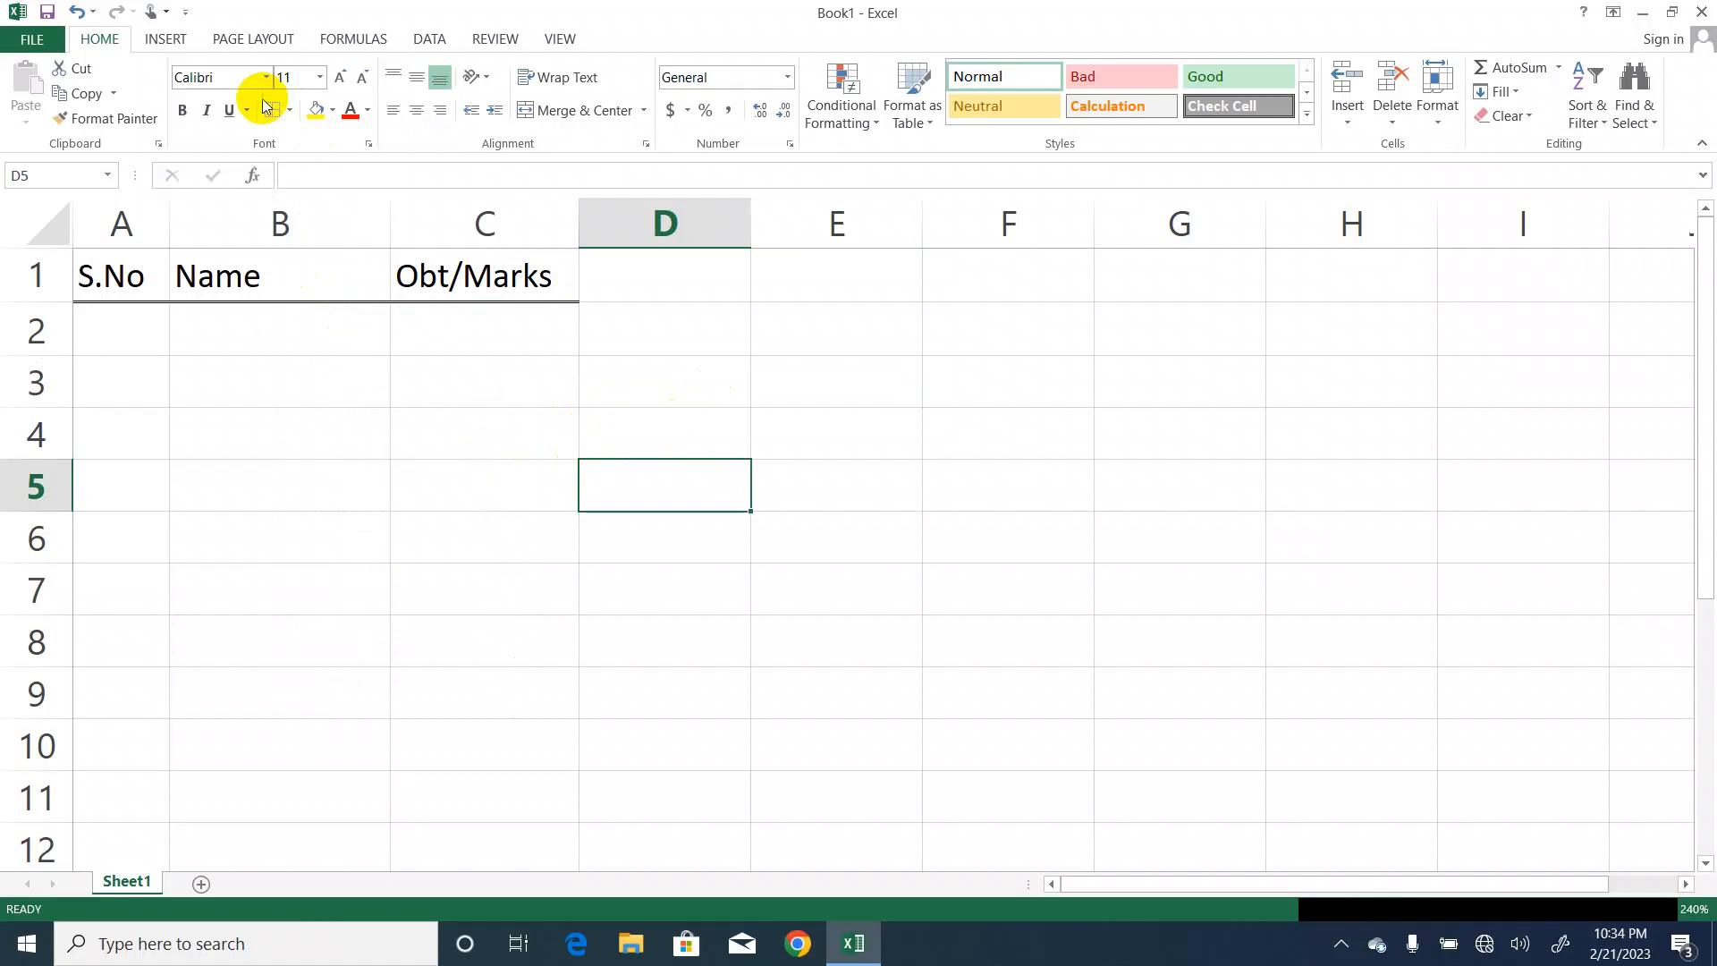
Draw an outer border around the range A1:C9 with the Draw Border tool.
{"action": "left_click_drag", "start_coordinate": [108, 277], "coordinate": [533, 666]}
{"action": "left_click", "coordinate": [364, 78]}
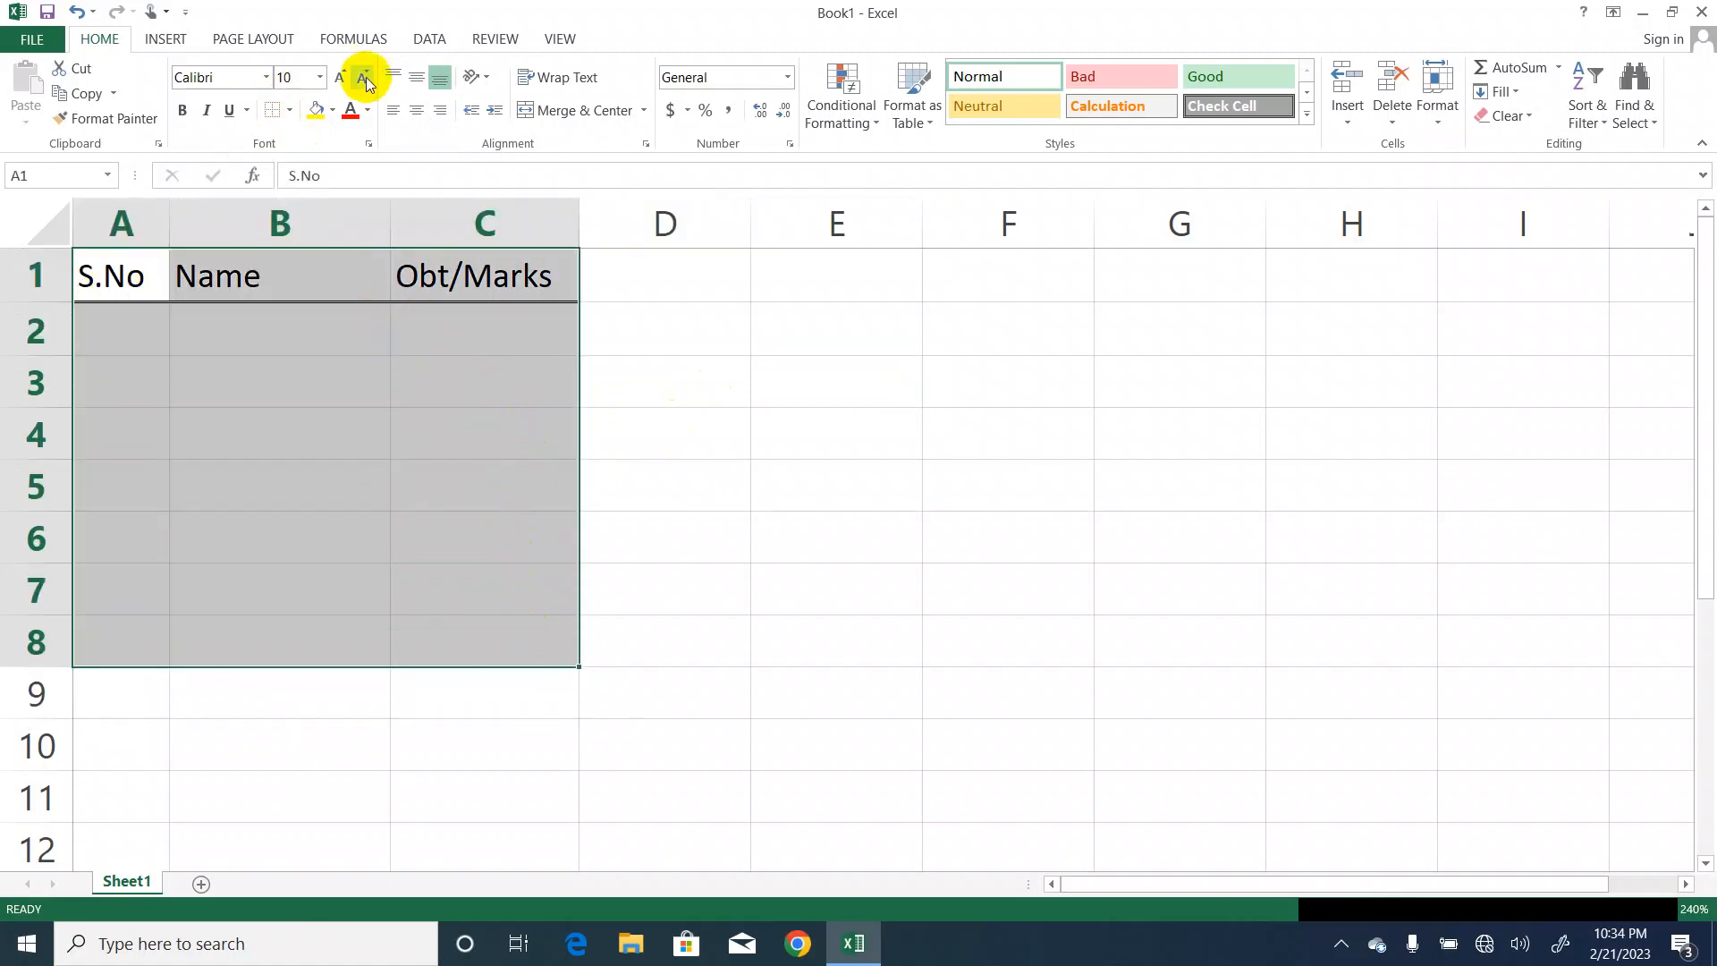
{"action": "left_click", "coordinate": [290, 109]}
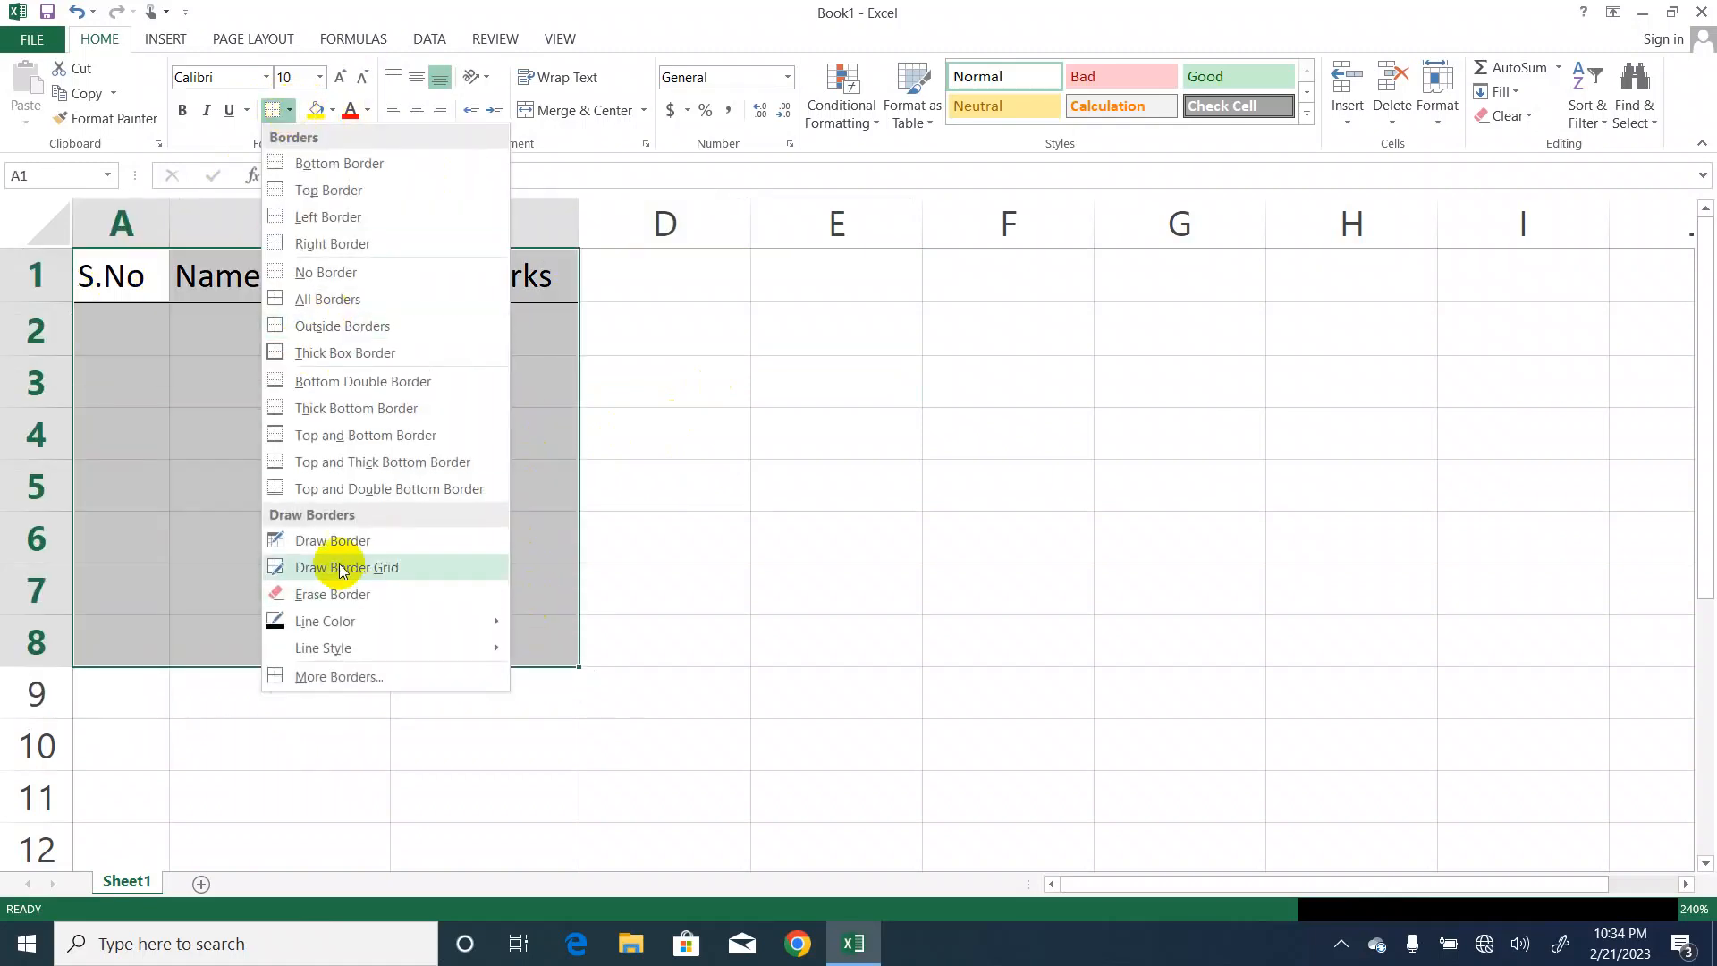
{"action": "left_click", "coordinate": [327, 540]}
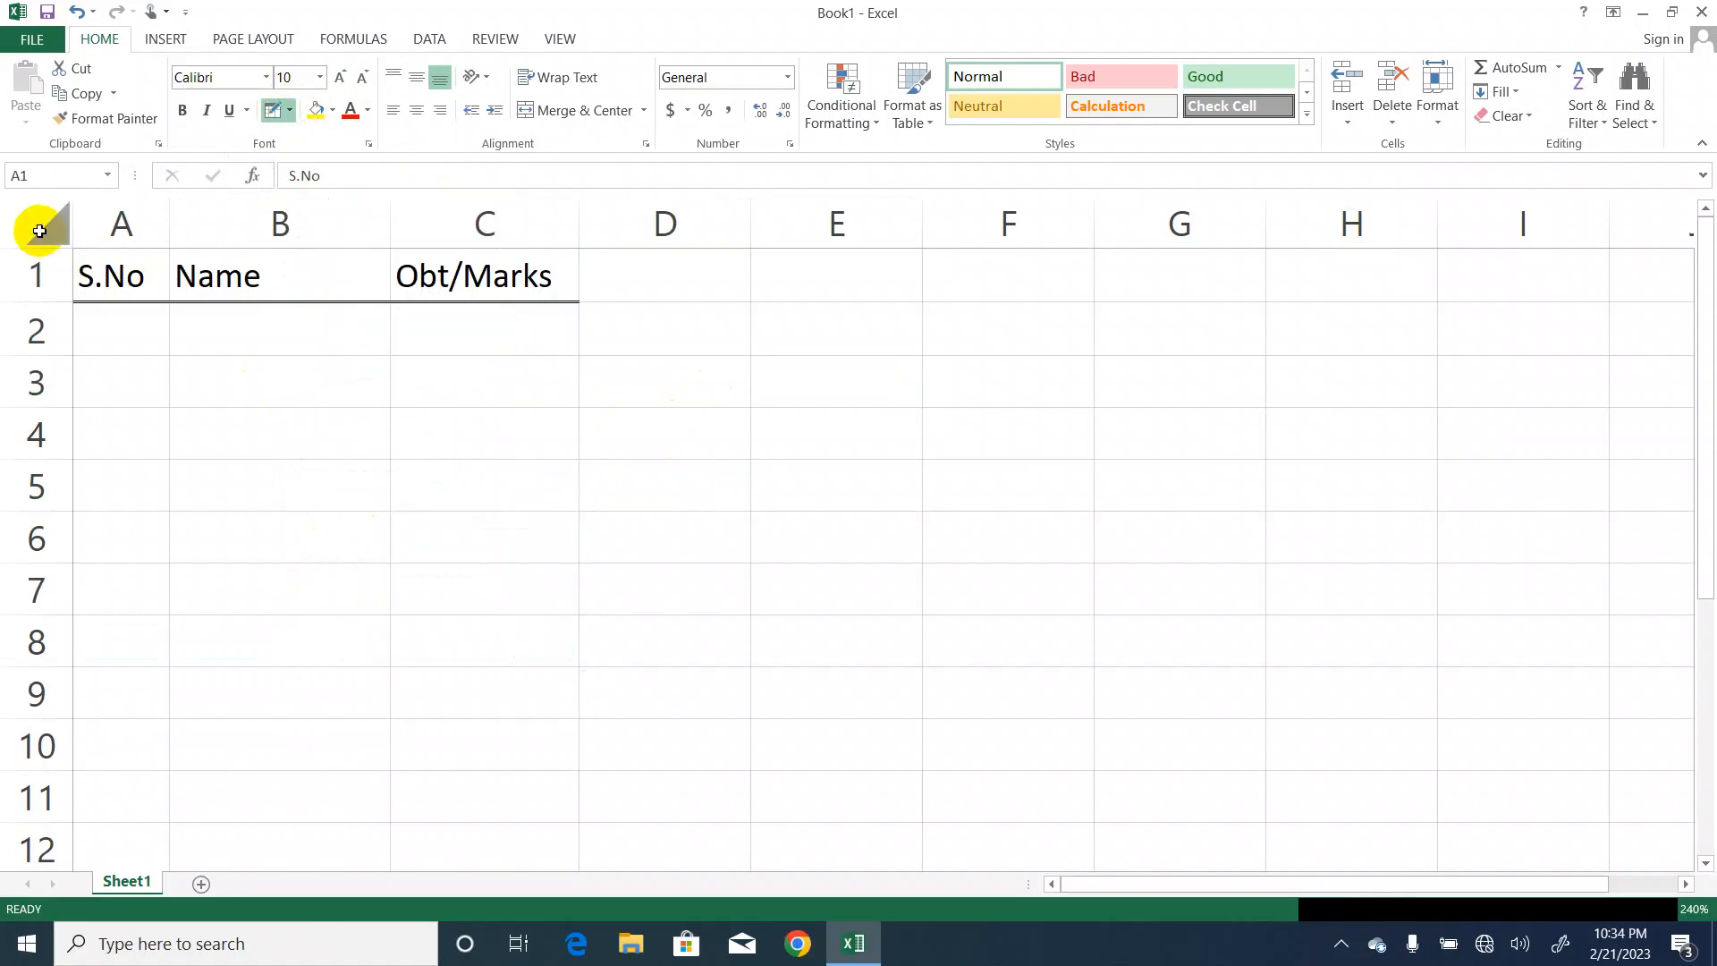
{"action": "mouse_move", "coordinate": [242, 487]}
{"action": "left_mouse_down"}
{"action": "mouse_move", "coordinate": [321, 510]}
{"action": "mouse_move", "coordinate": [531, 707]}
{"action": "left_mouse_up"}
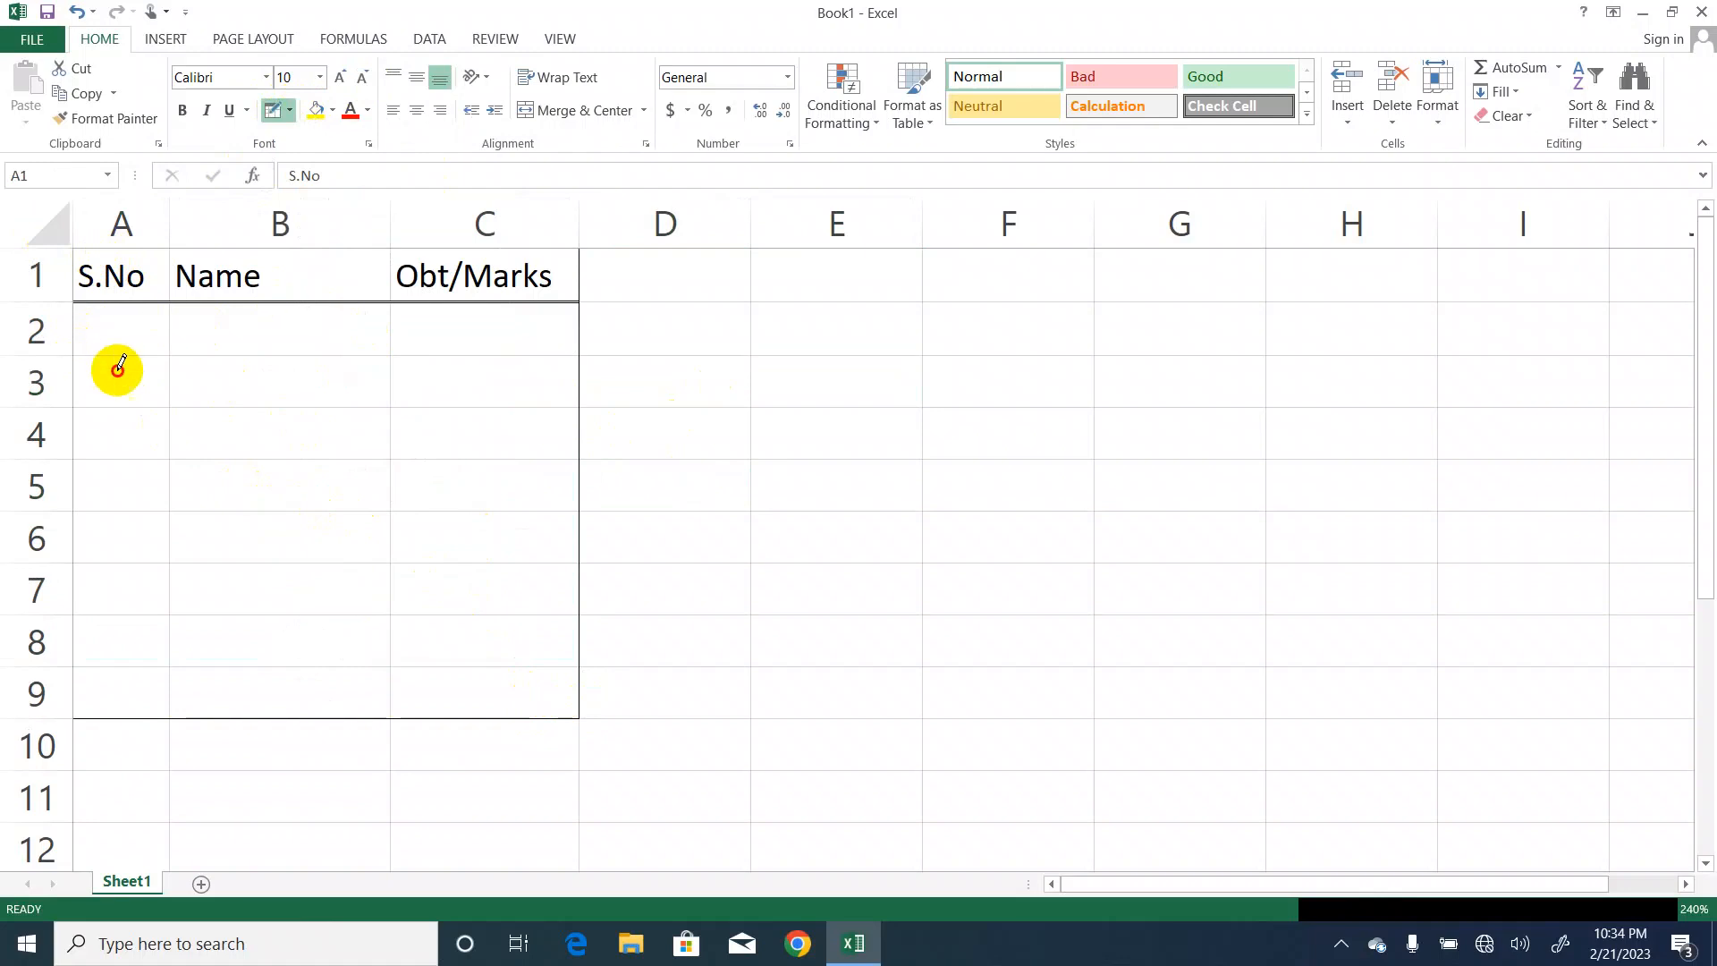
Draw horizontal border lines beneath rows 2 to 8 across columns A to C, redrawing the overlong line under row 4.
{"action": "left_click_drag", "start_coordinate": [118, 369], "coordinate": [487, 374]}
{"action": "left_click_drag", "start_coordinate": [103, 403], "coordinate": [452, 407]}
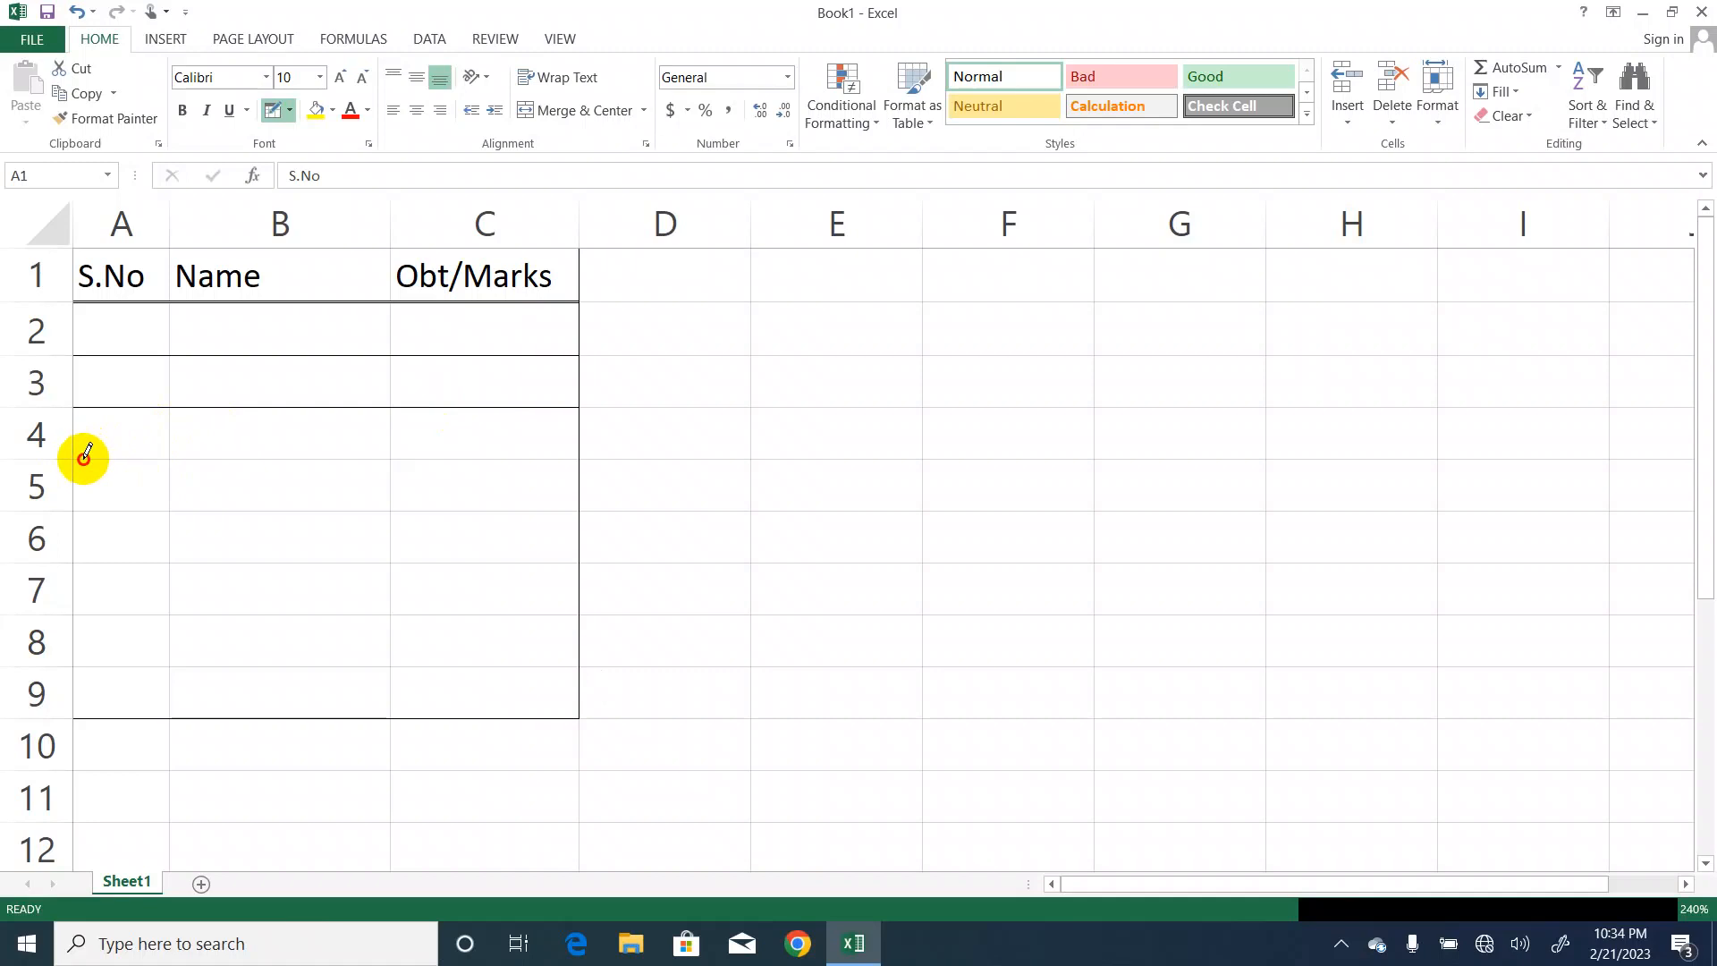
{"action": "left_click_drag", "start_coordinate": [83, 456], "coordinate": [747, 458]}
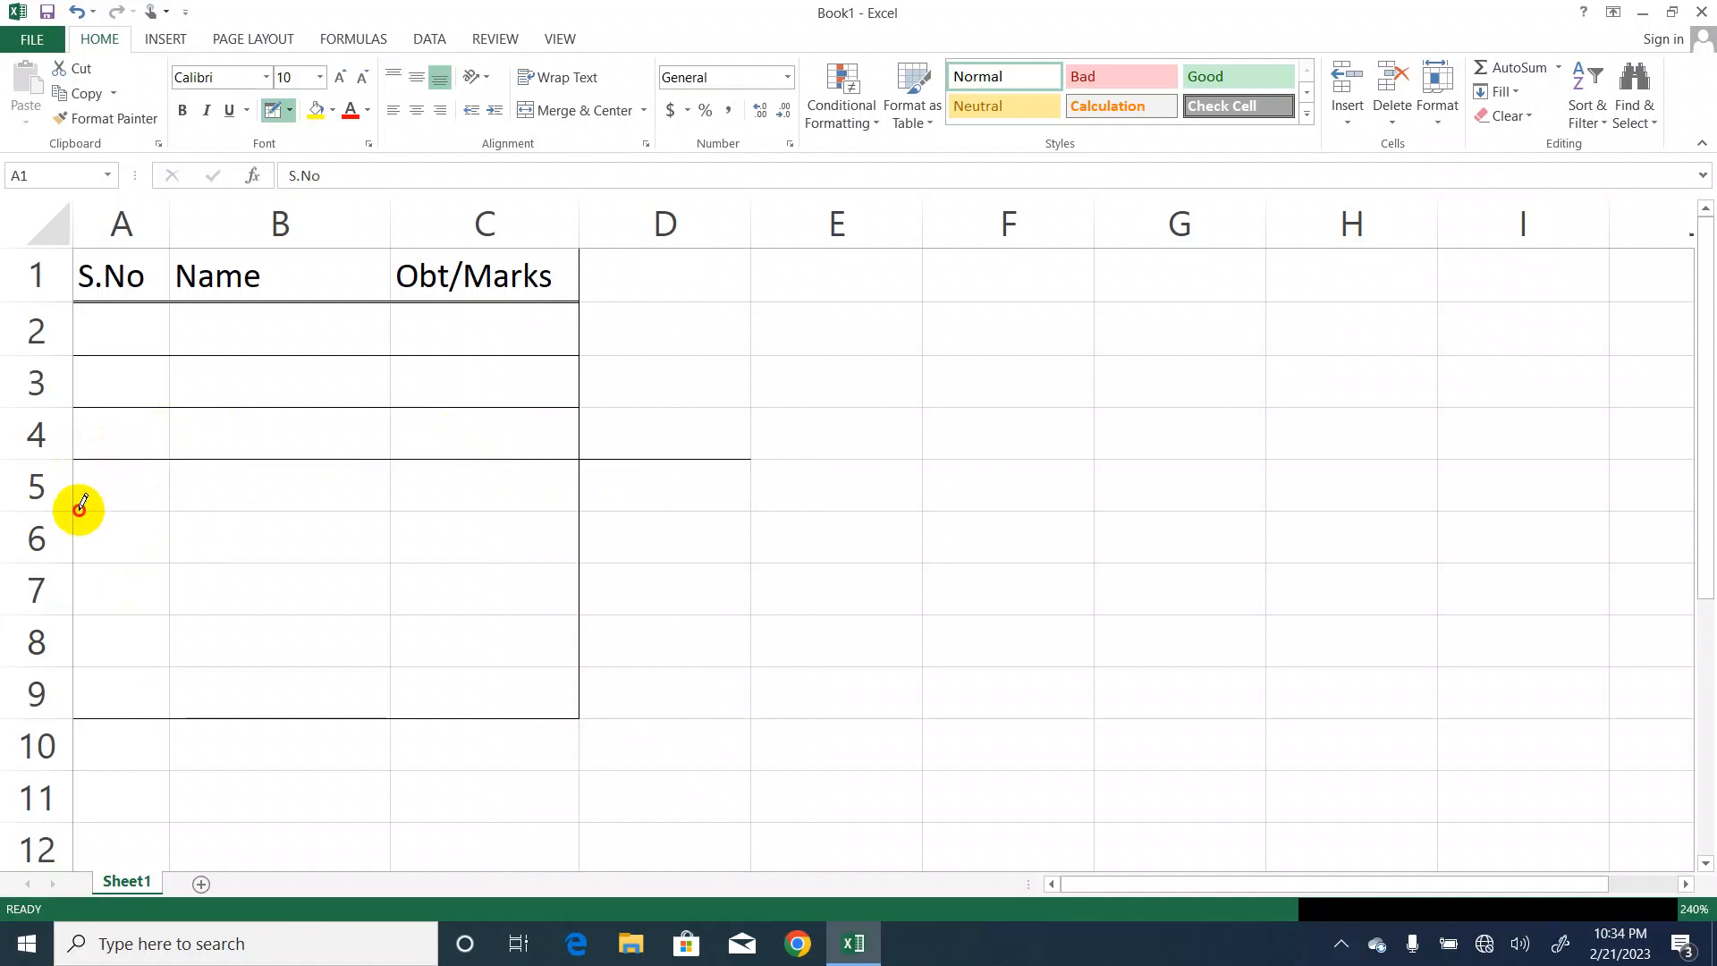
{"action": "left_click_drag", "start_coordinate": [80, 507], "coordinate": [429, 512]}
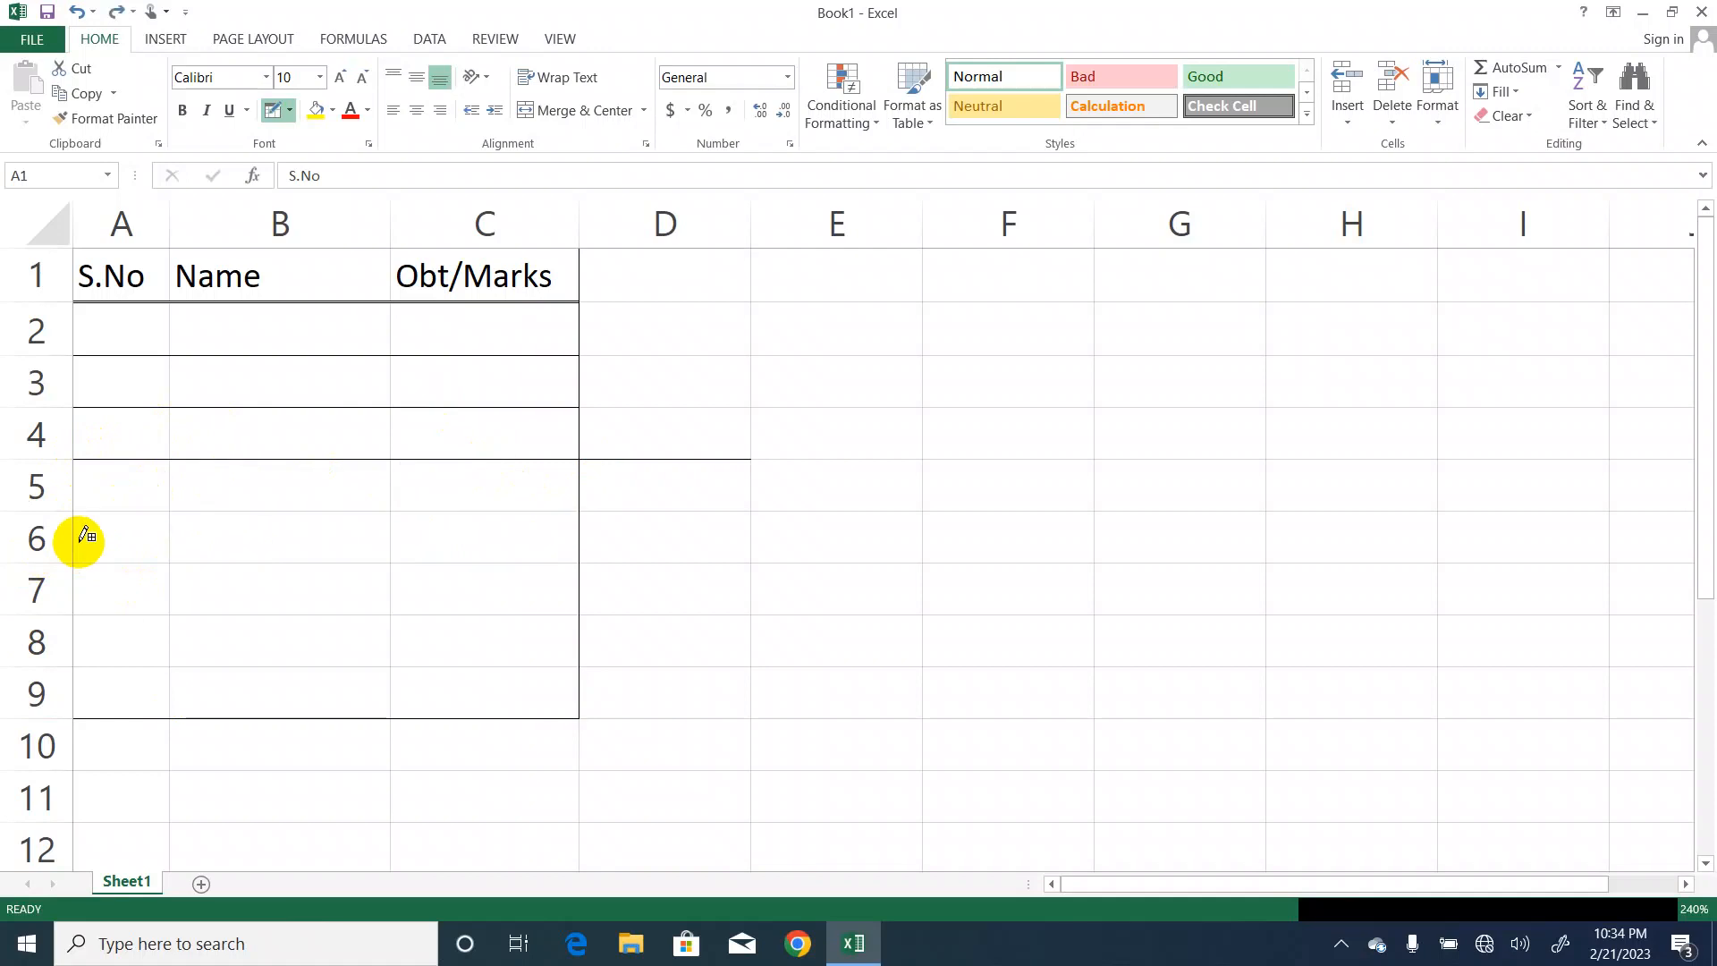
{"action": "key", "text": "ctrl+z"}
{"action": "mouse_move", "coordinate": [73, 460]}
{"action": "left_mouse_down"}
{"action": "mouse_move", "coordinate": [176, 475]}
{"action": "mouse_move", "coordinate": [387, 447]}
{"action": "mouse_move", "coordinate": [414, 462]}
{"action": "left_mouse_up"}
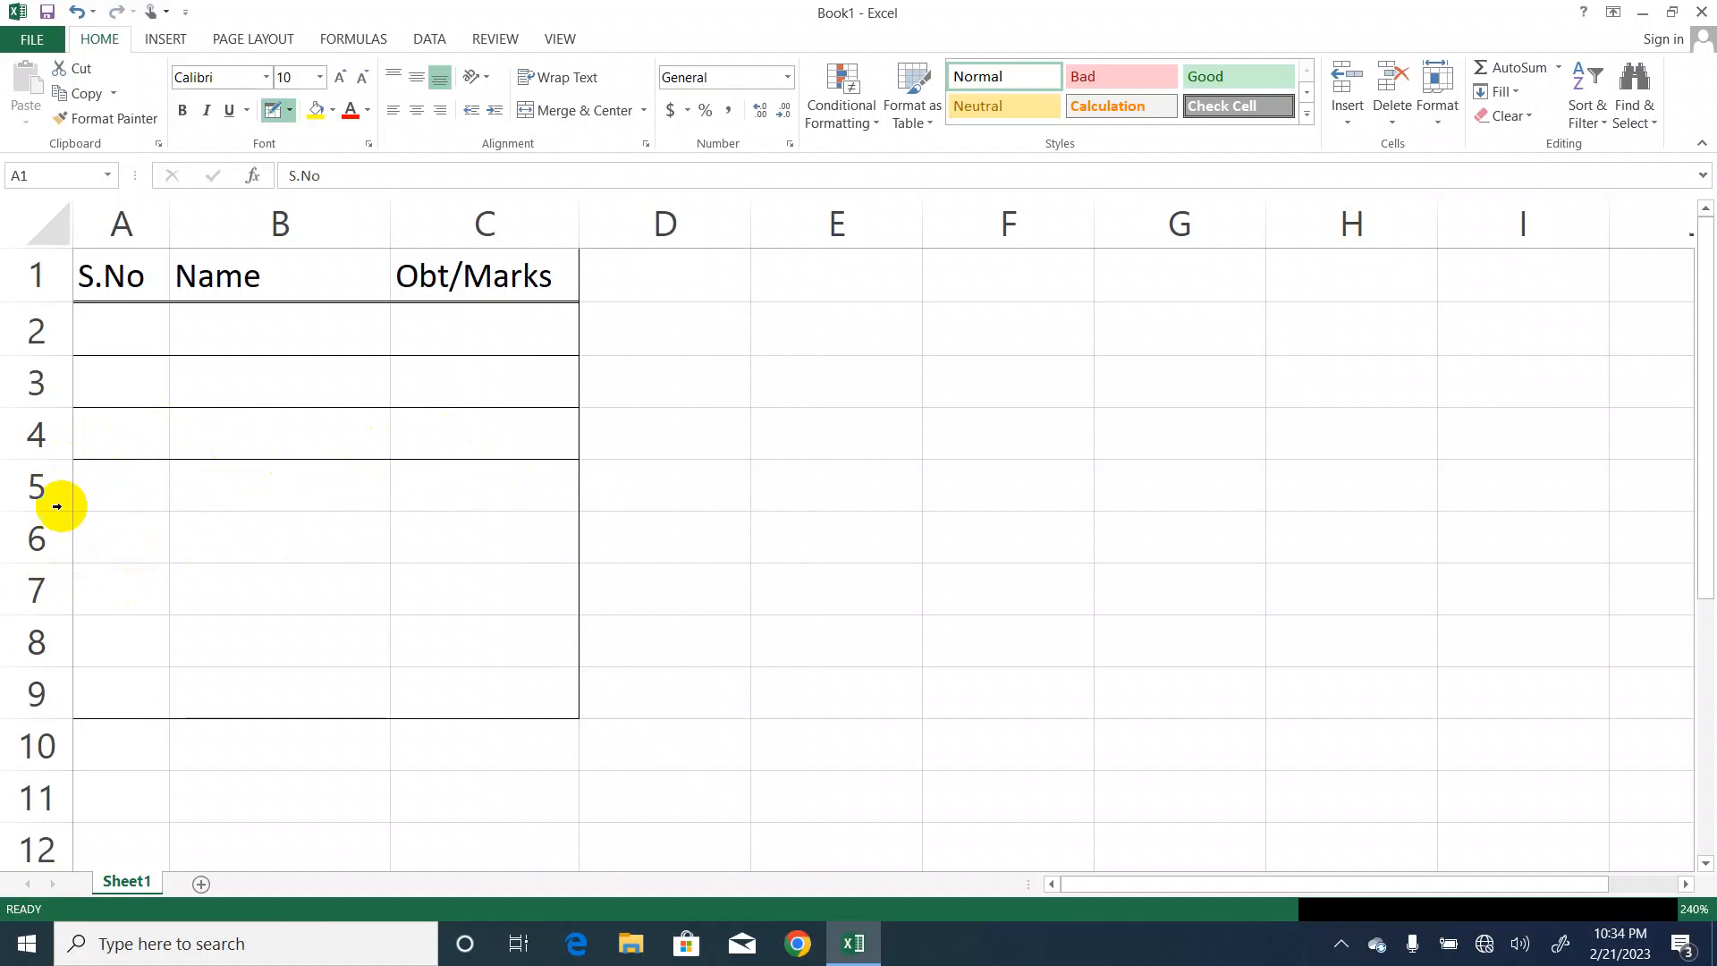
{"action": "left_click_drag", "start_coordinate": [134, 513], "coordinate": [450, 501]}
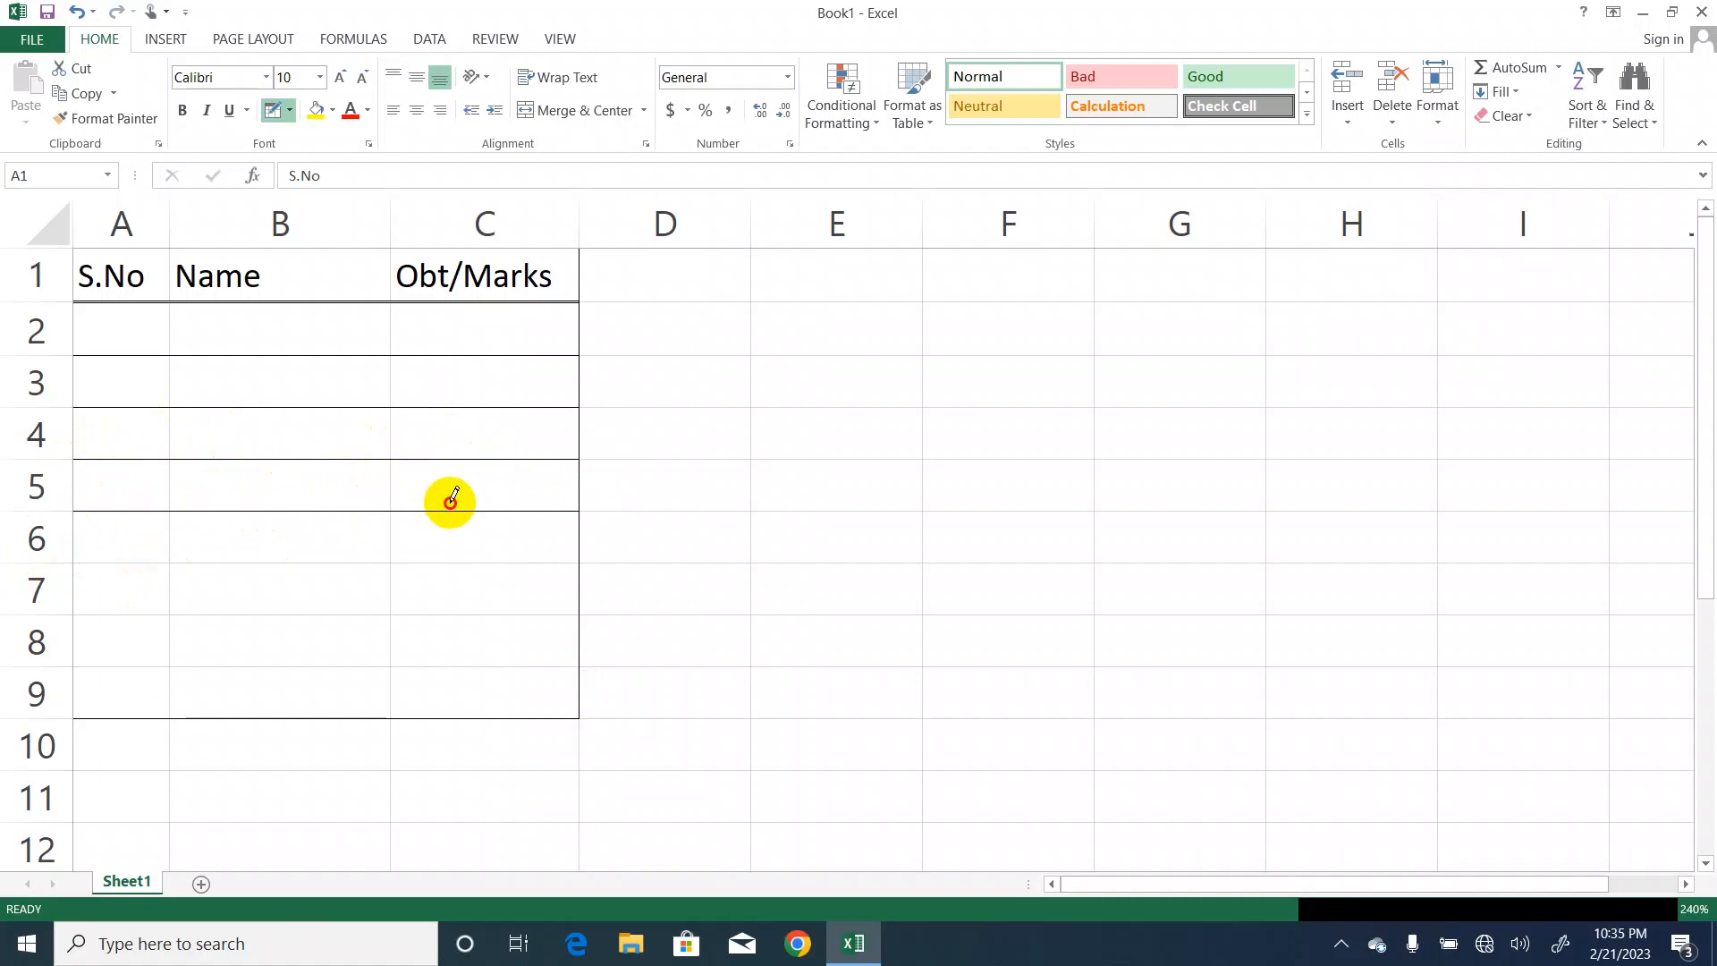
{"action": "left_click_drag", "start_coordinate": [77, 560], "coordinate": [434, 561]}
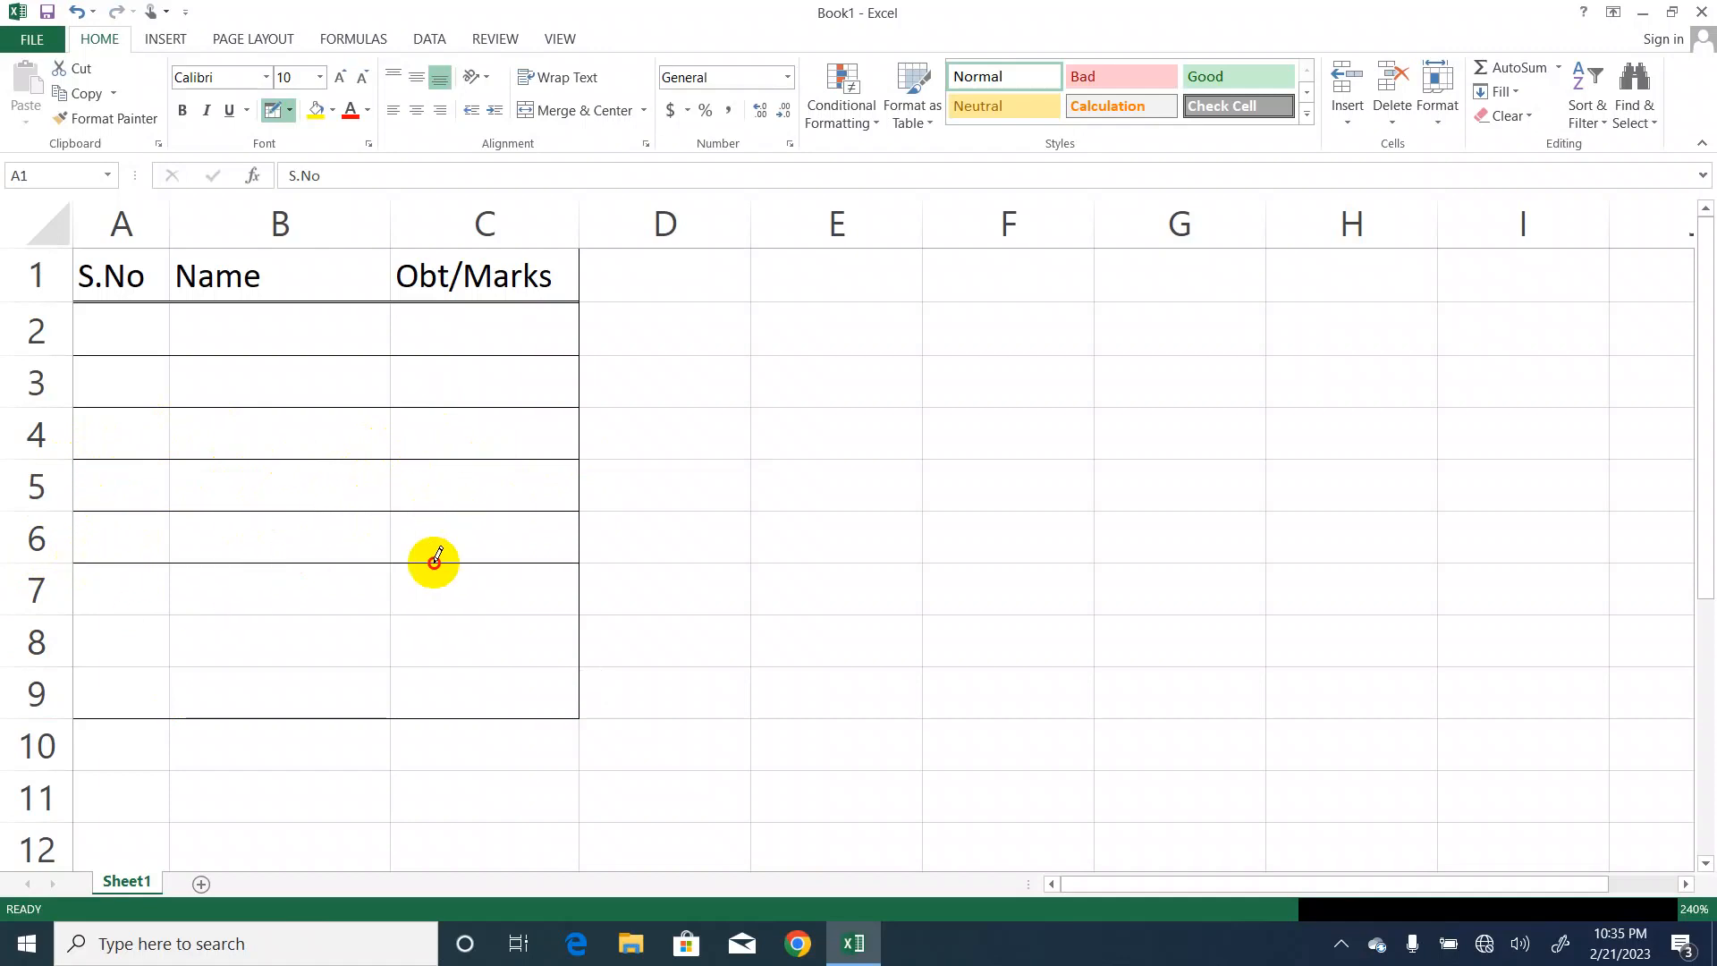
{"action": "left_click_drag", "start_coordinate": [84, 613], "coordinate": [446, 618]}
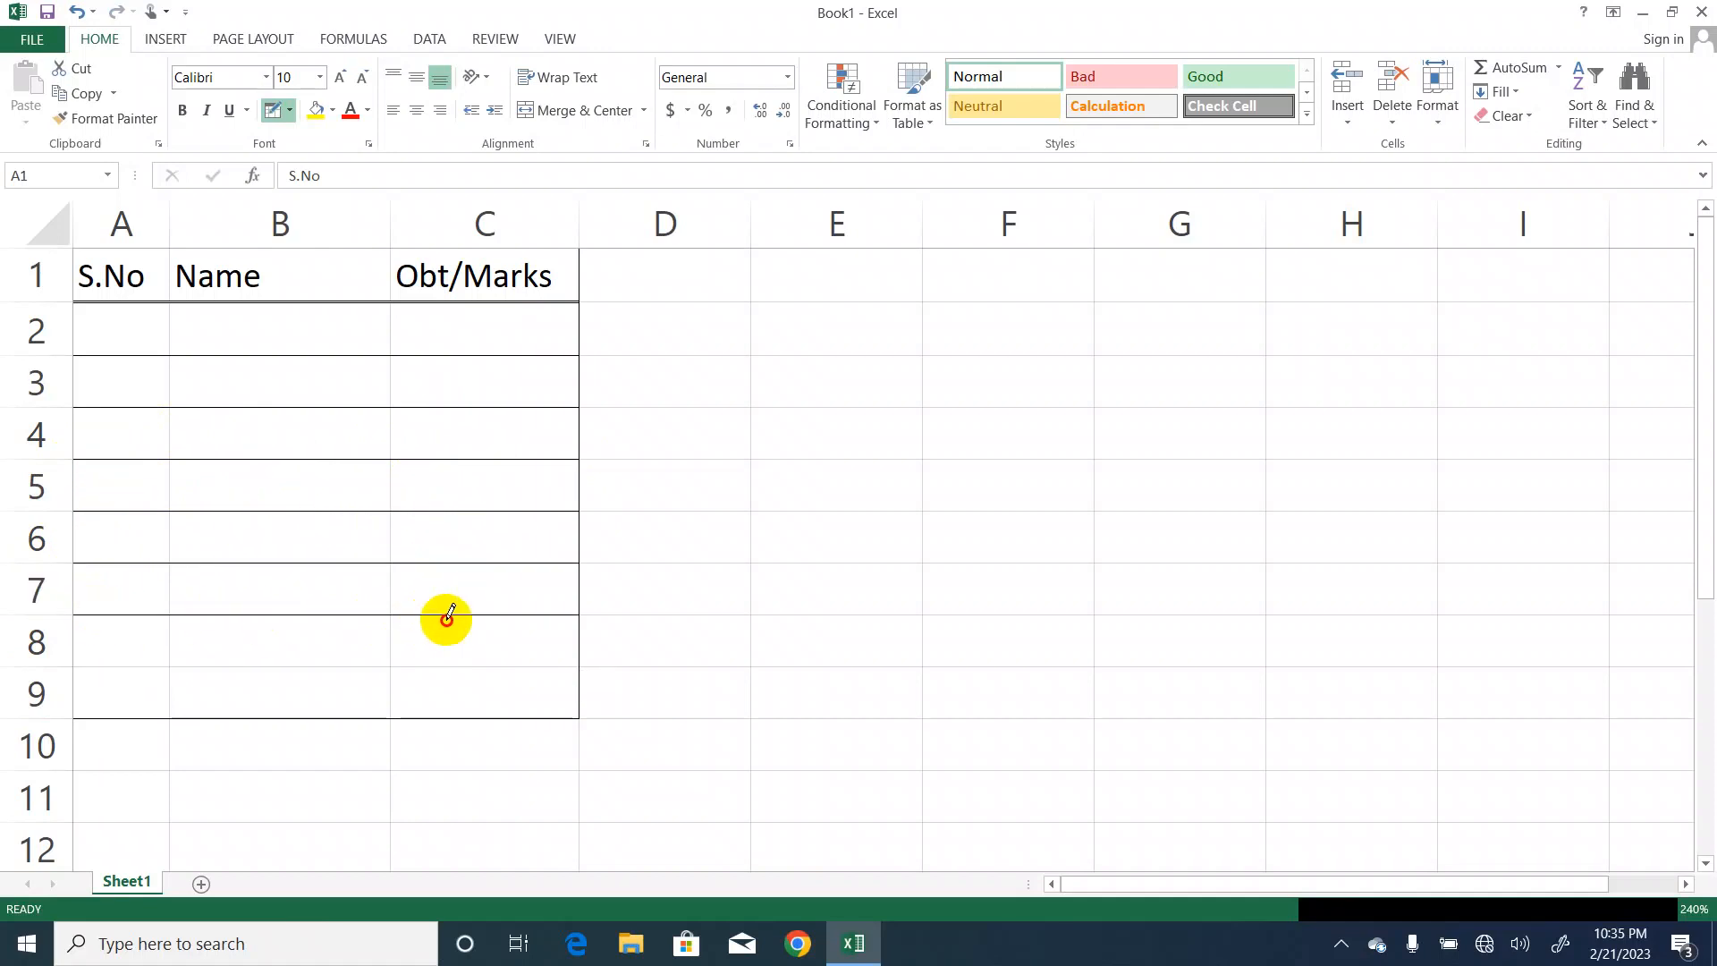
{"action": "left_click_drag", "start_coordinate": [77, 659], "coordinate": [433, 652]}
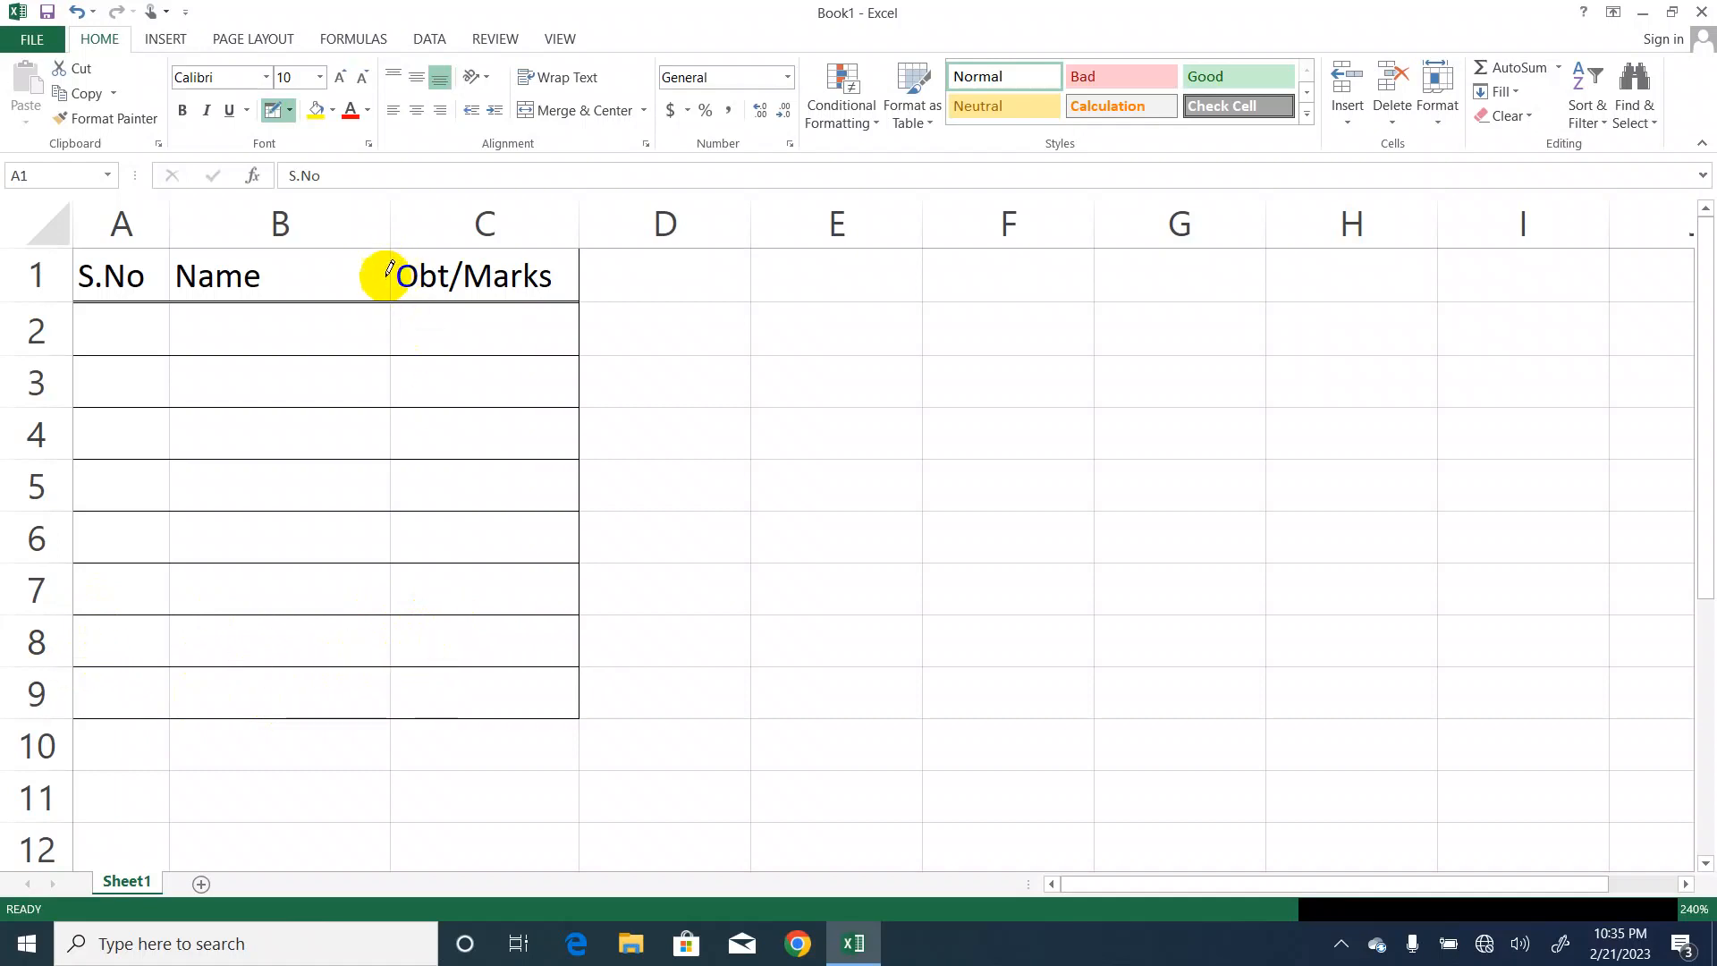
Draw vertical border lines between columns B and C and between columns A and B down to row 9, and leave border drawing.
{"action": "mouse_move", "coordinate": [396, 292]}
{"action": "left_mouse_down"}
{"action": "mouse_move", "coordinate": [387, 388]}
{"action": "mouse_move", "coordinate": [410, 563]}
{"action": "mouse_move", "coordinate": [391, 717]}
{"action": "left_mouse_up"}
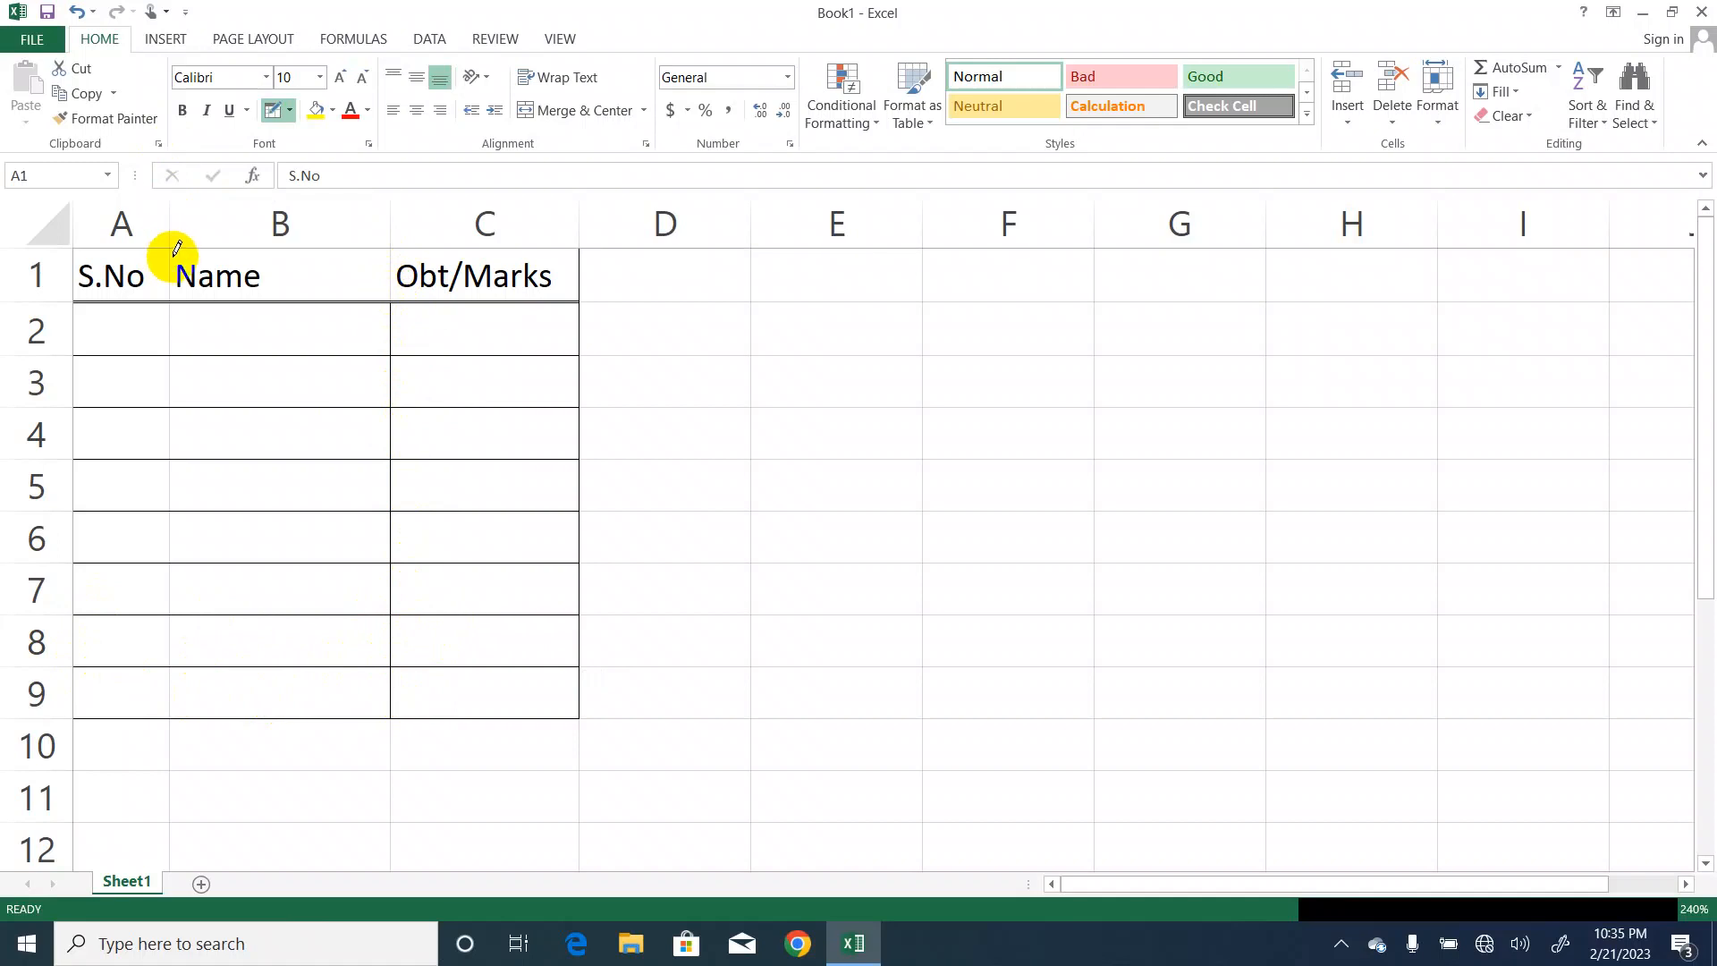
{"action": "left_click_drag", "start_coordinate": [172, 290], "coordinate": [179, 717]}
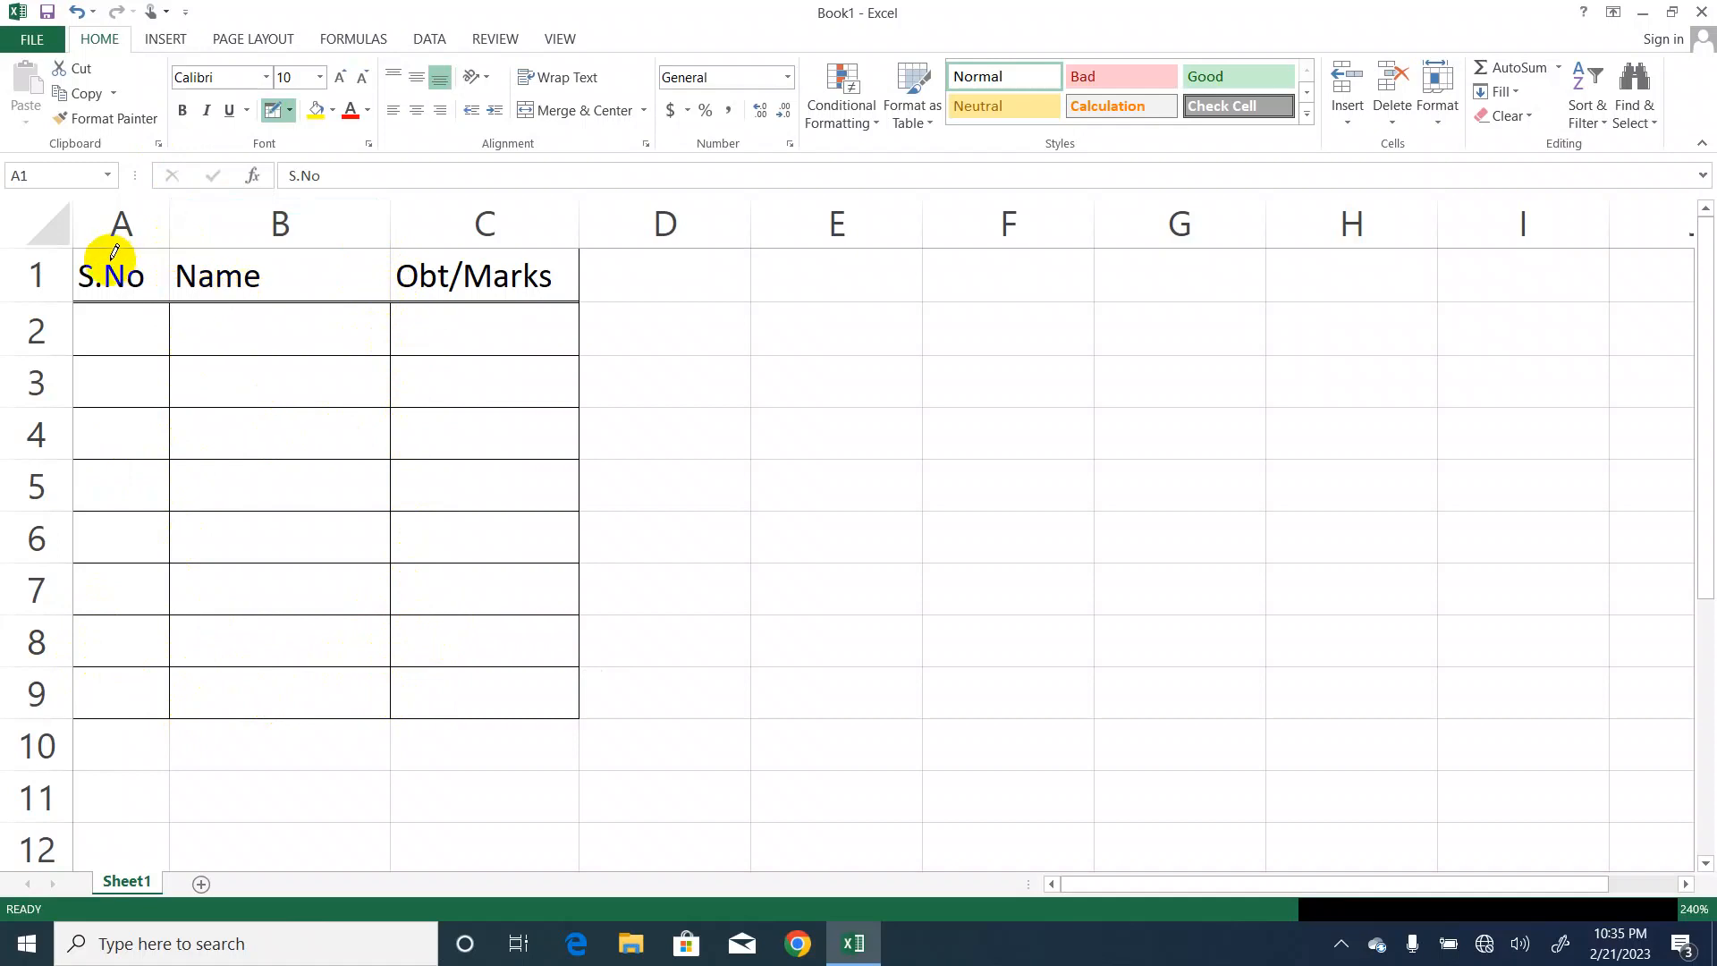
{"action": "key", "text": "Escape"}
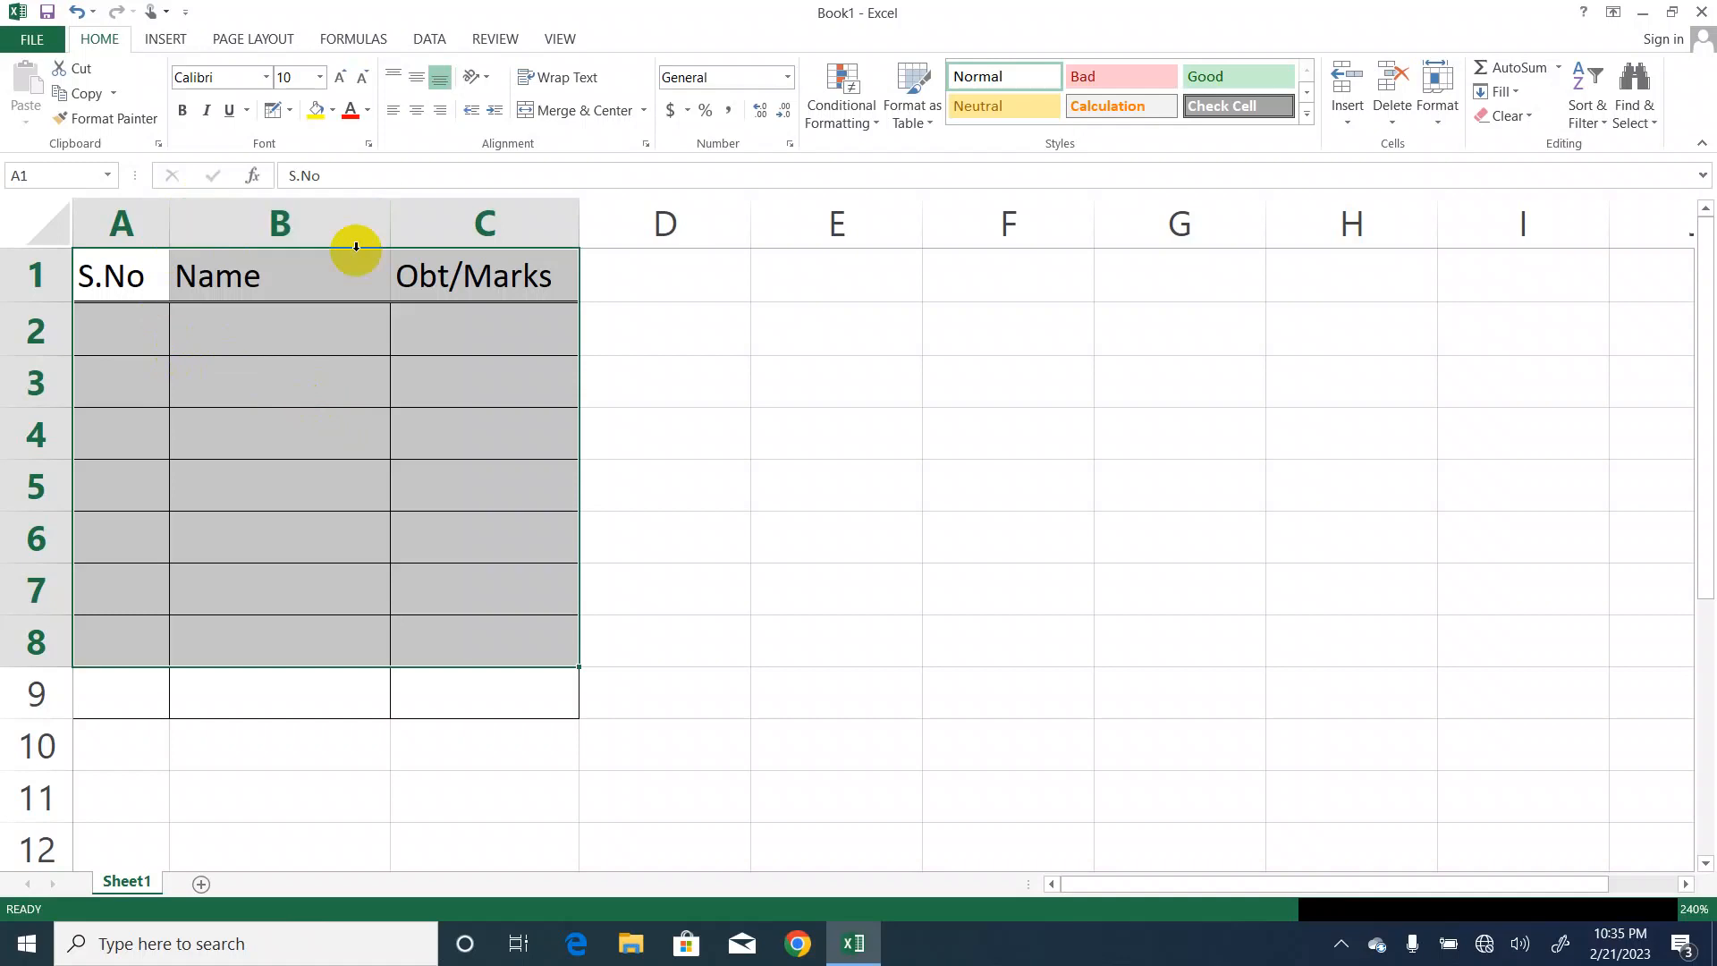
Clear all borders from the table range A1:C9 with No Border.
{"action": "left_click", "coordinate": [289, 110]}
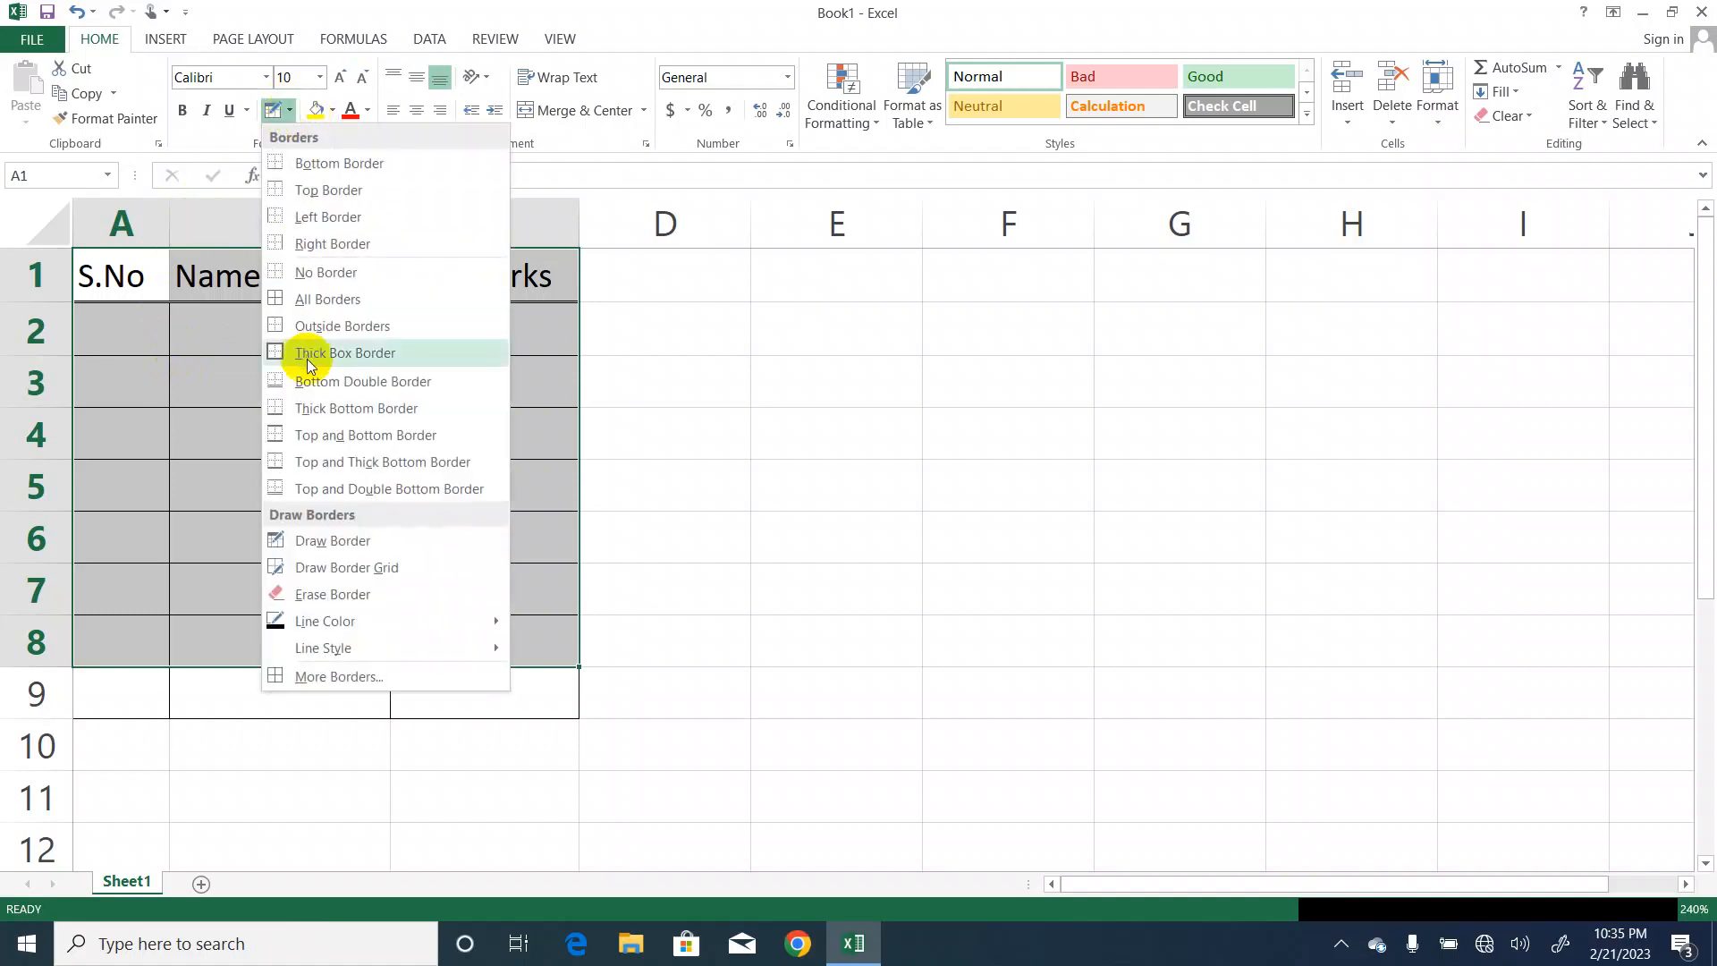
{"action": "left_click", "coordinate": [314, 273]}
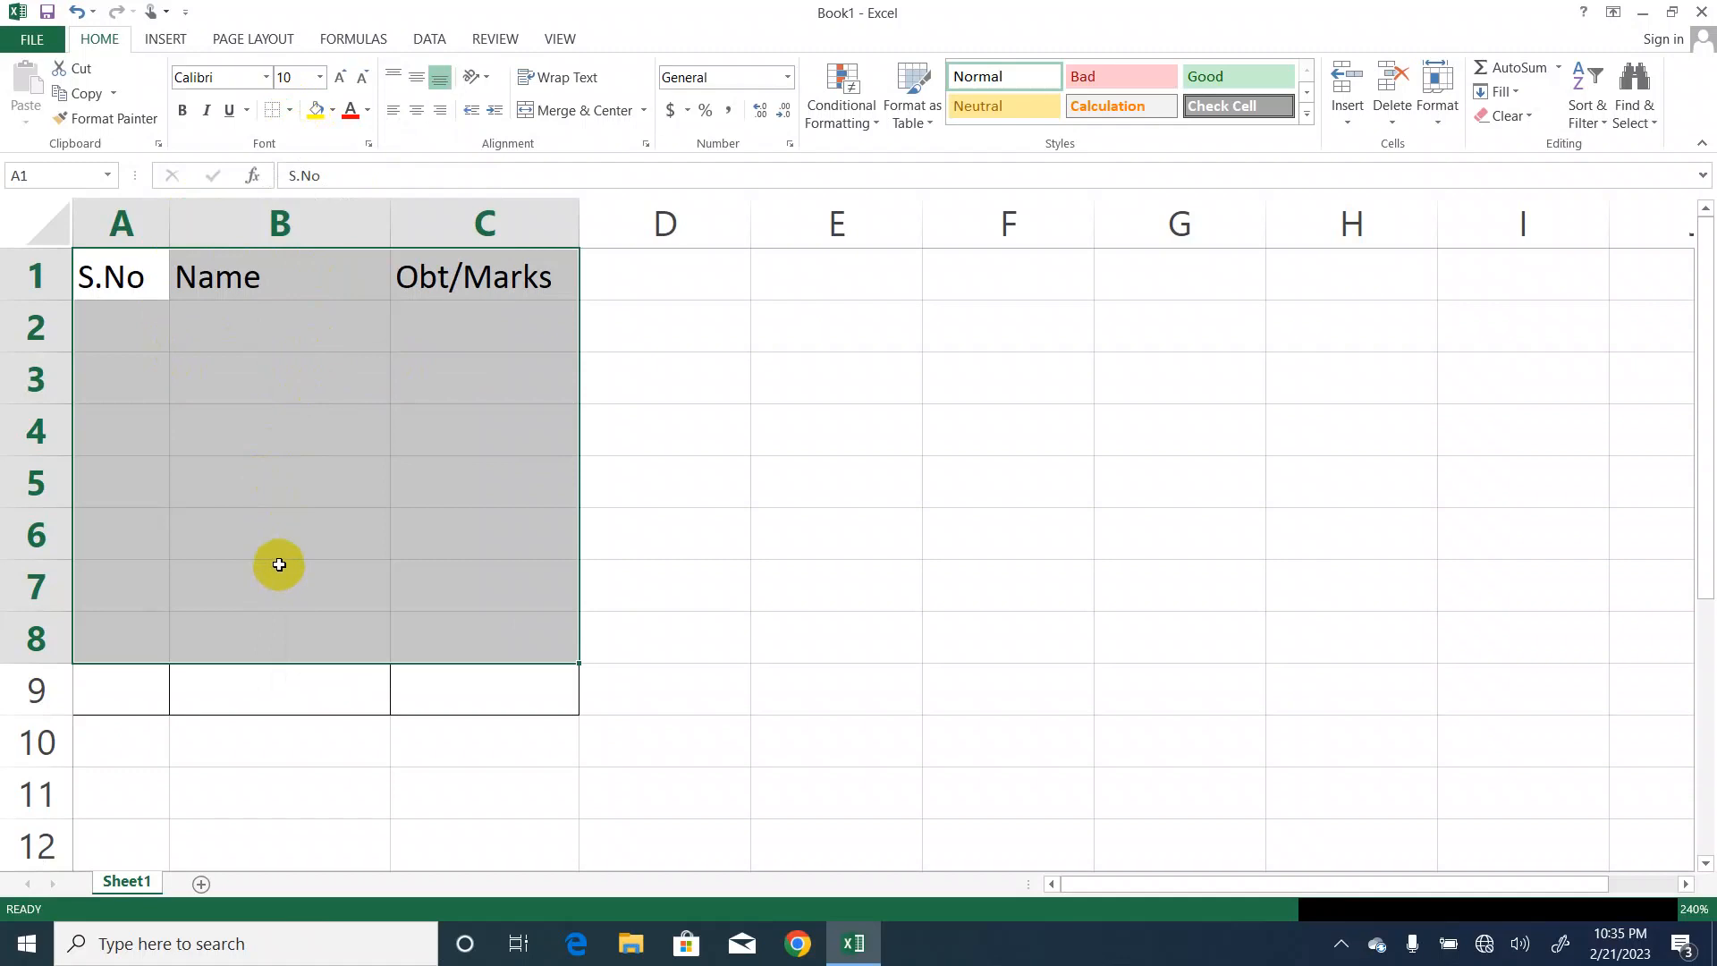
{"action": "key", "text": "shift+Down"}
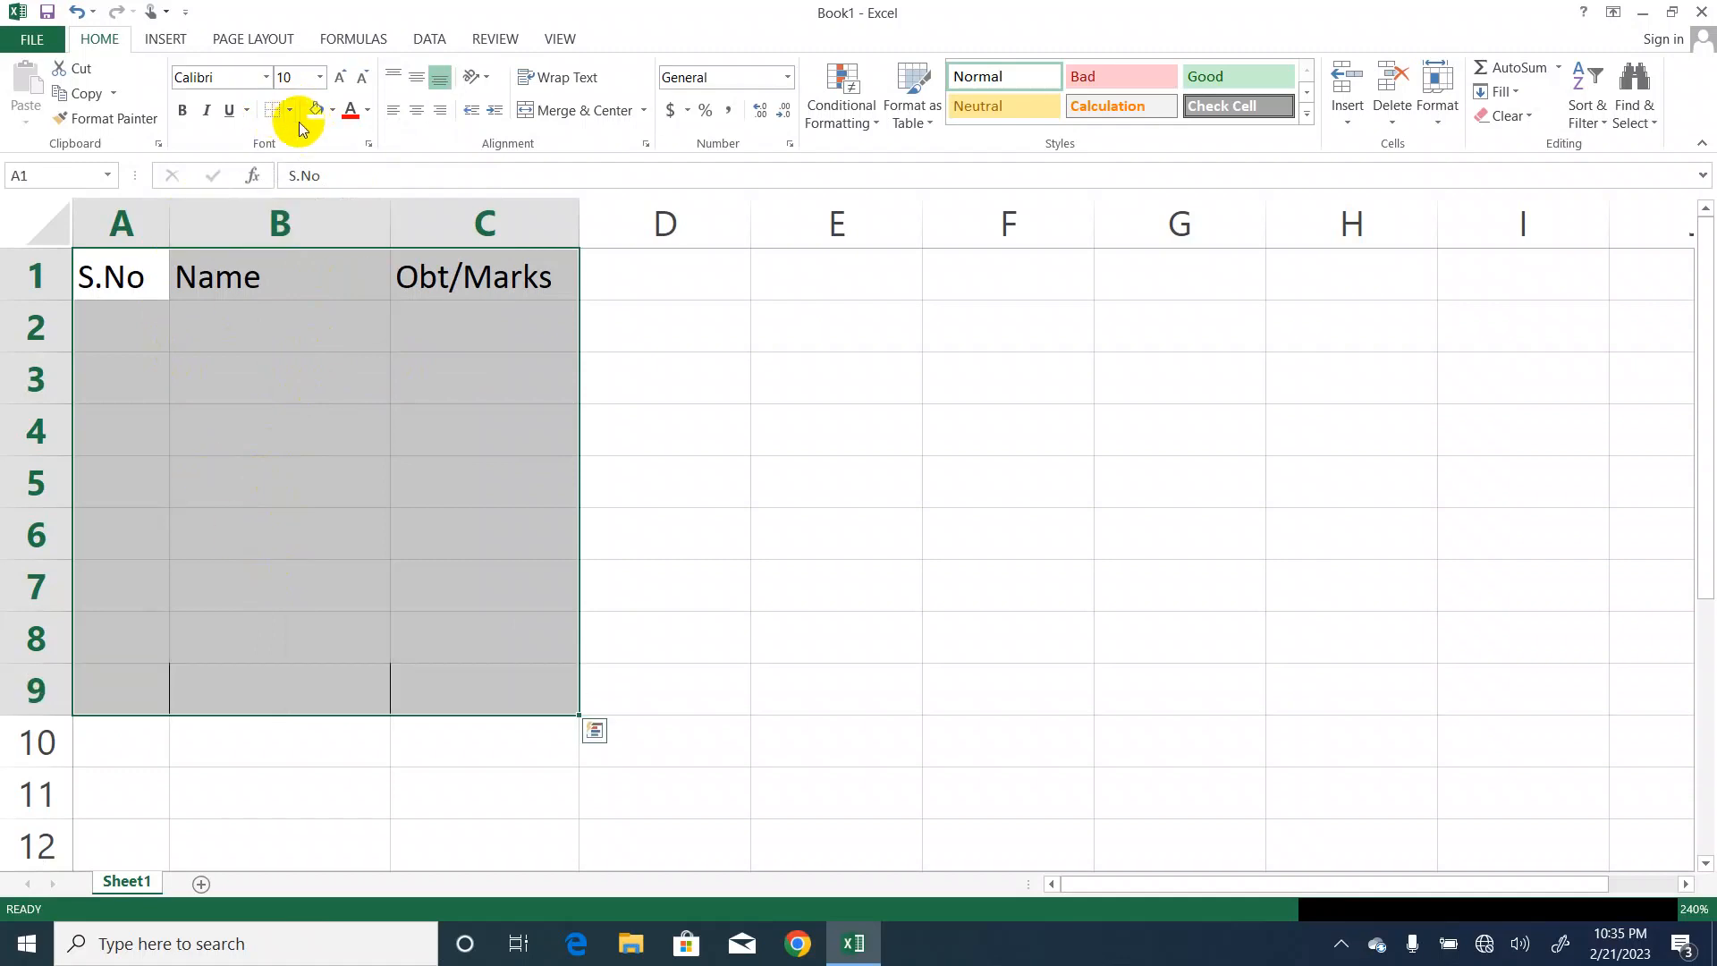
{"action": "left_click", "coordinate": [273, 110]}
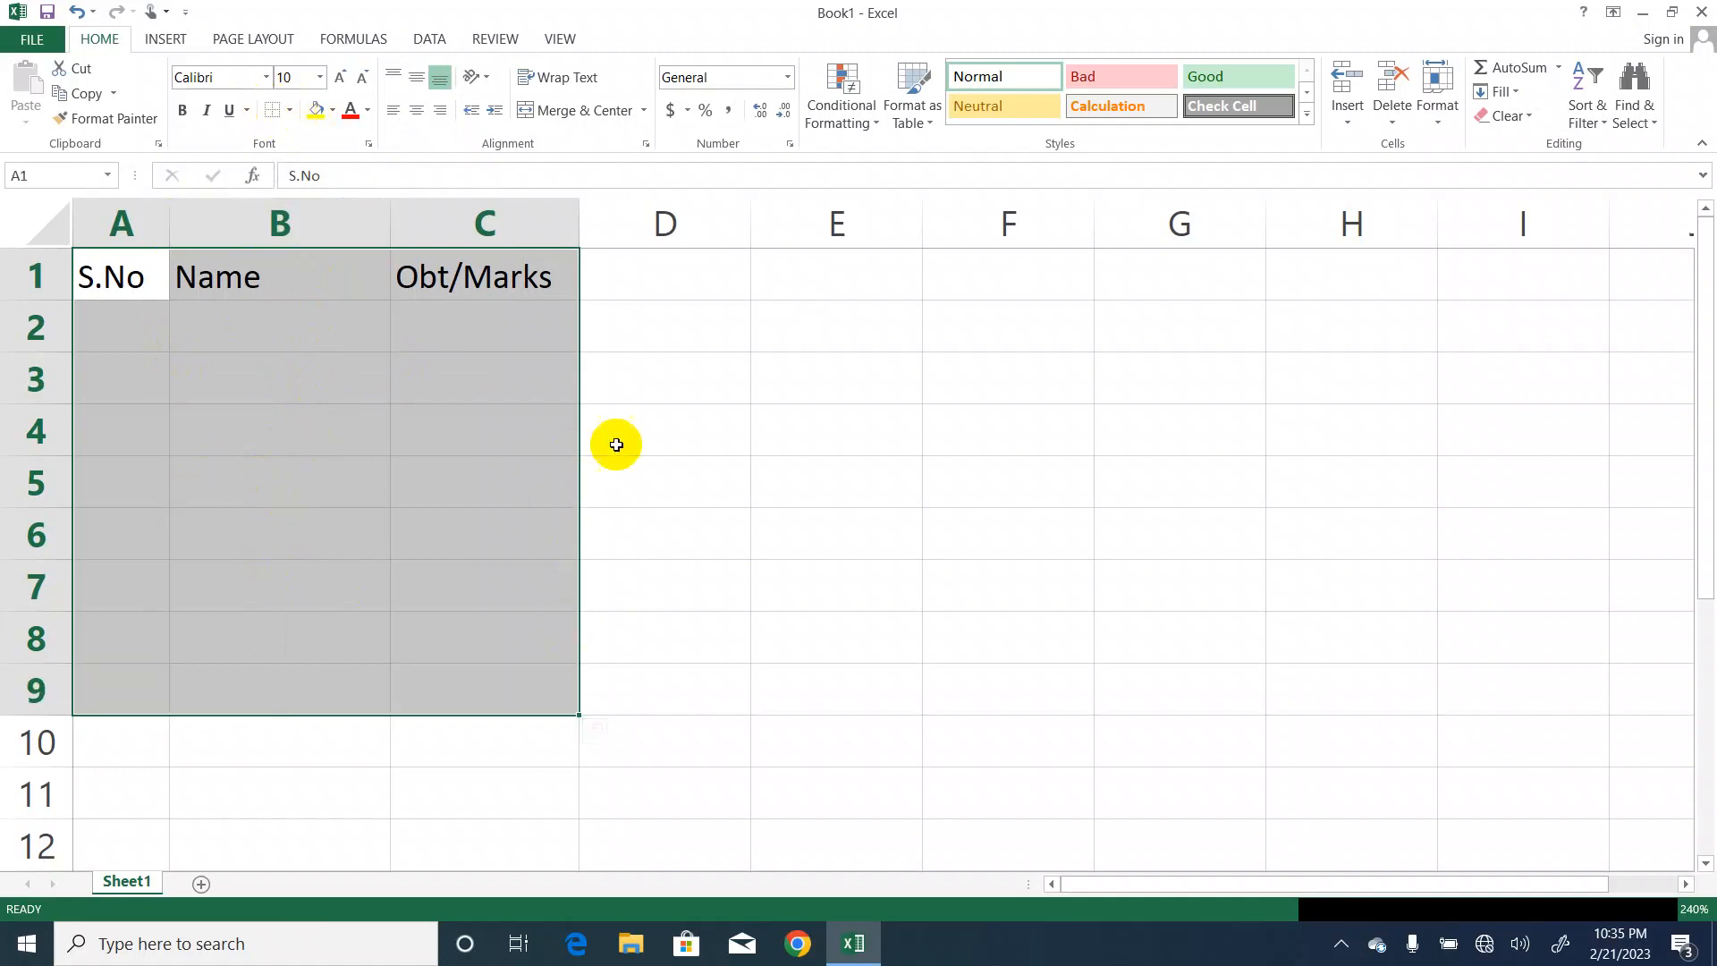
Draw a border grid over A1:C9 with Draw Border Grid, and clear it with No Border.
{"action": "left_click", "coordinate": [289, 110]}
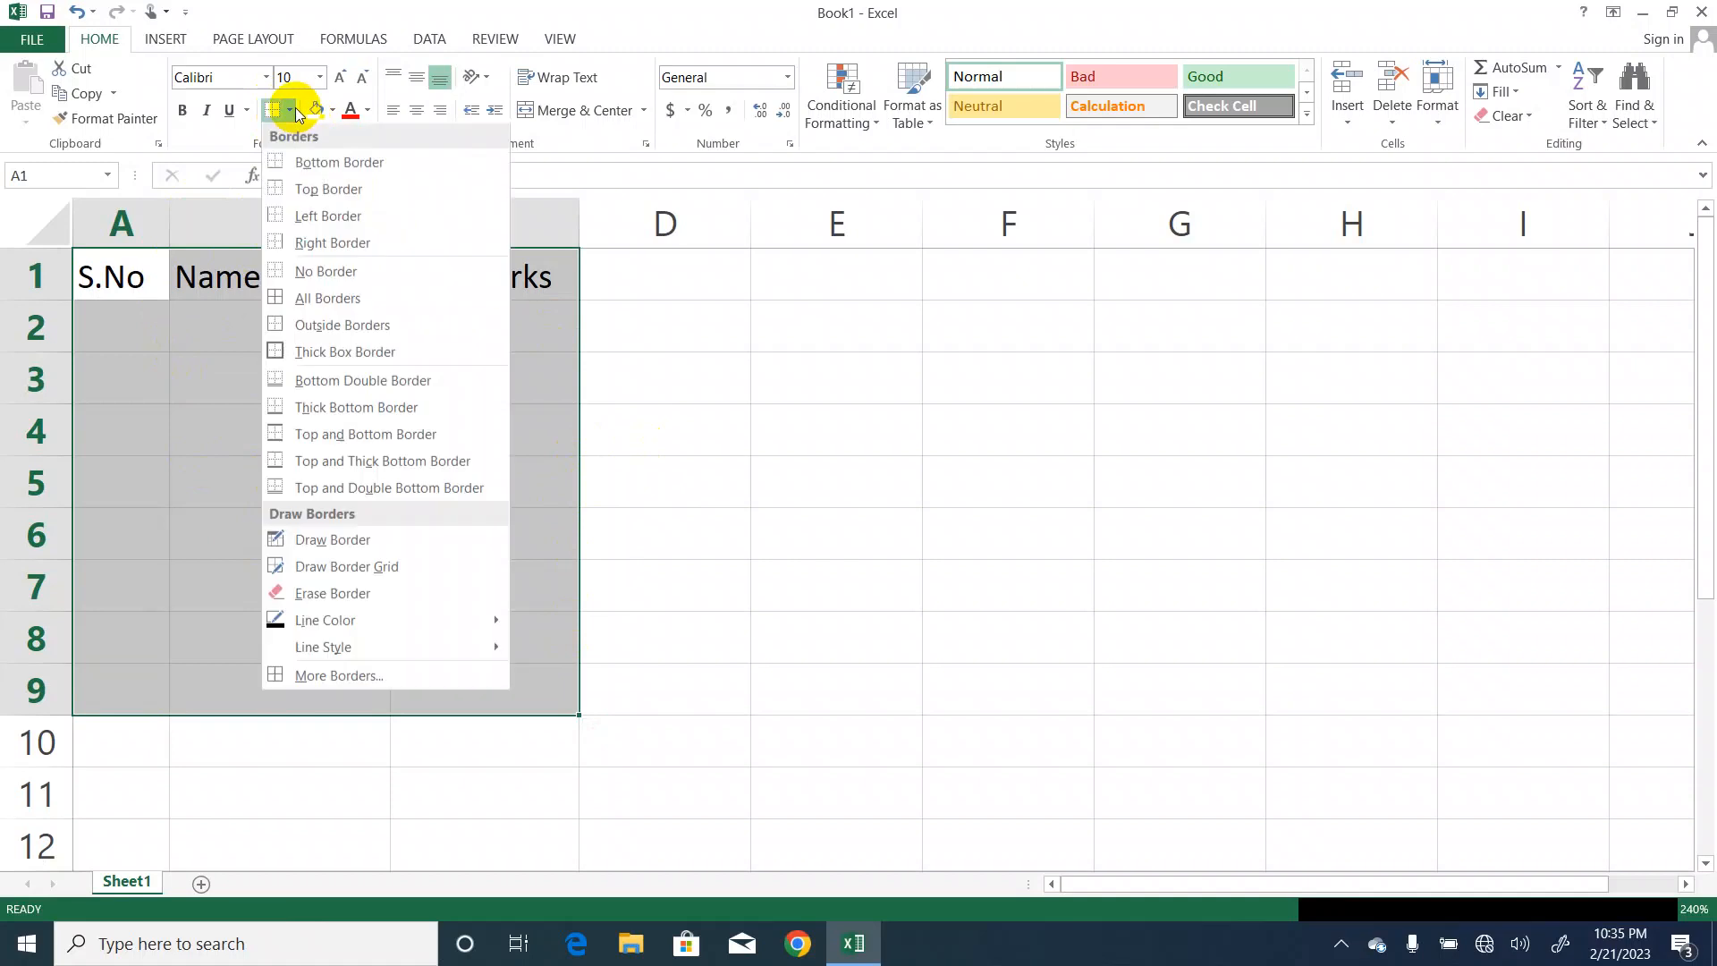
{"action": "left_click", "coordinate": [325, 568]}
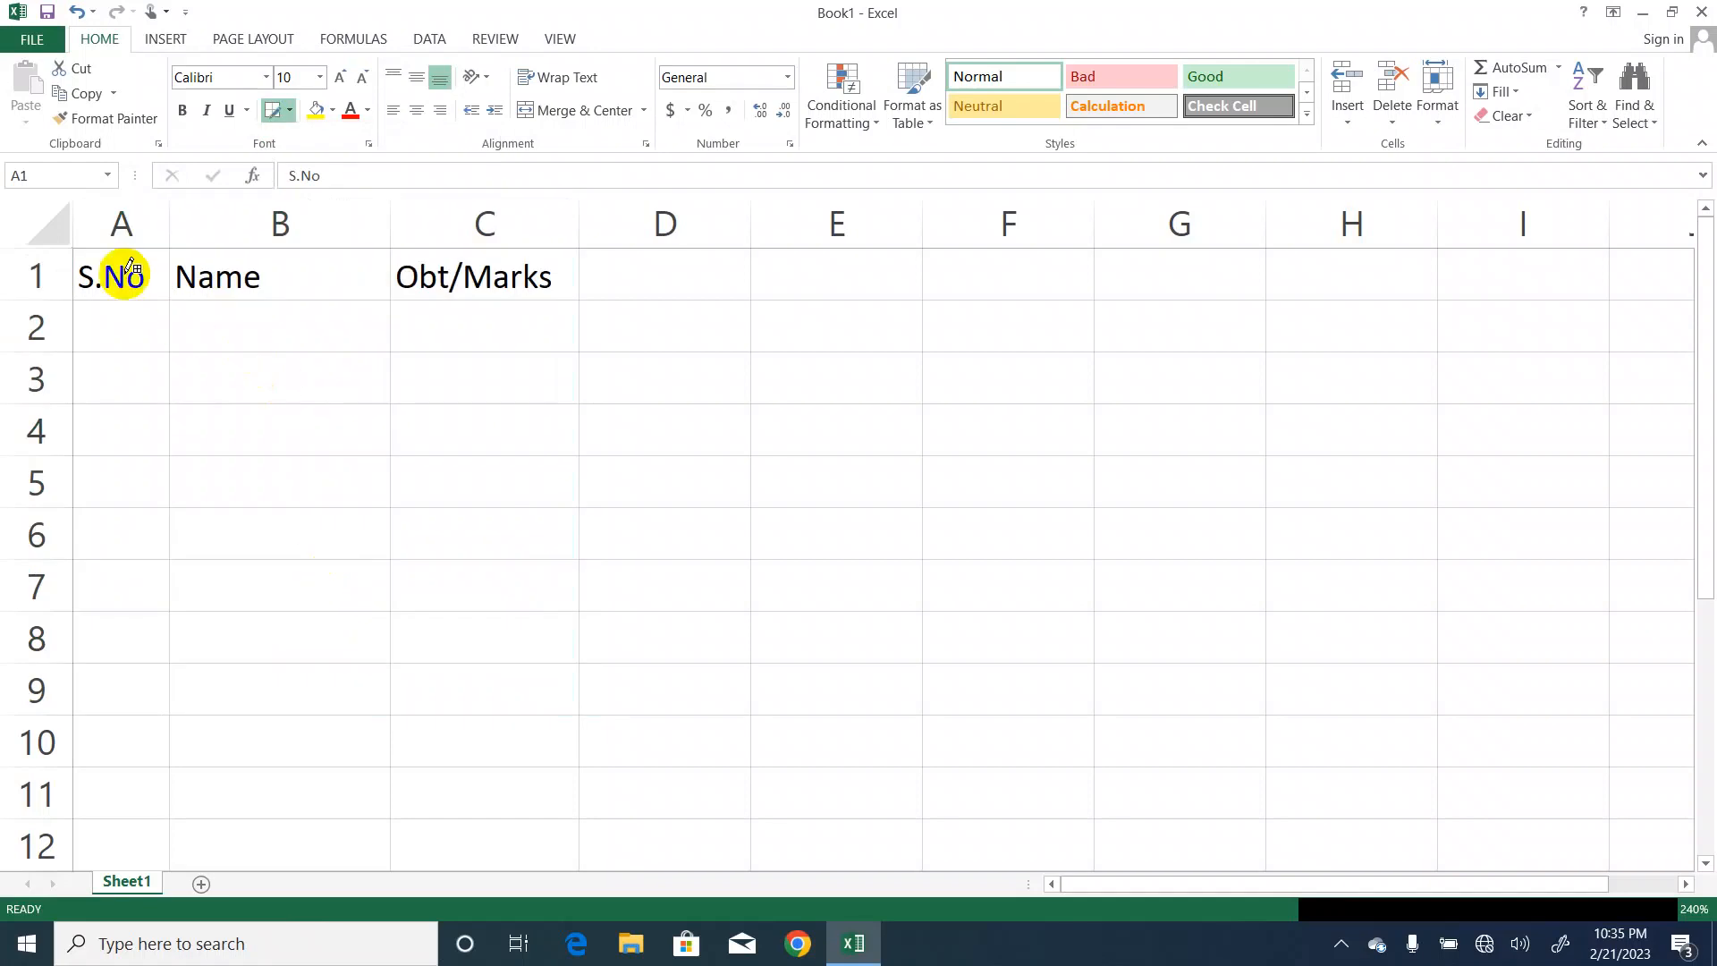
{"action": "mouse_move", "coordinate": [111, 251]}
{"action": "left_mouse_down"}
{"action": "mouse_move", "coordinate": [238, 426]}
{"action": "mouse_move", "coordinate": [480, 693]}
{"action": "left_mouse_up"}
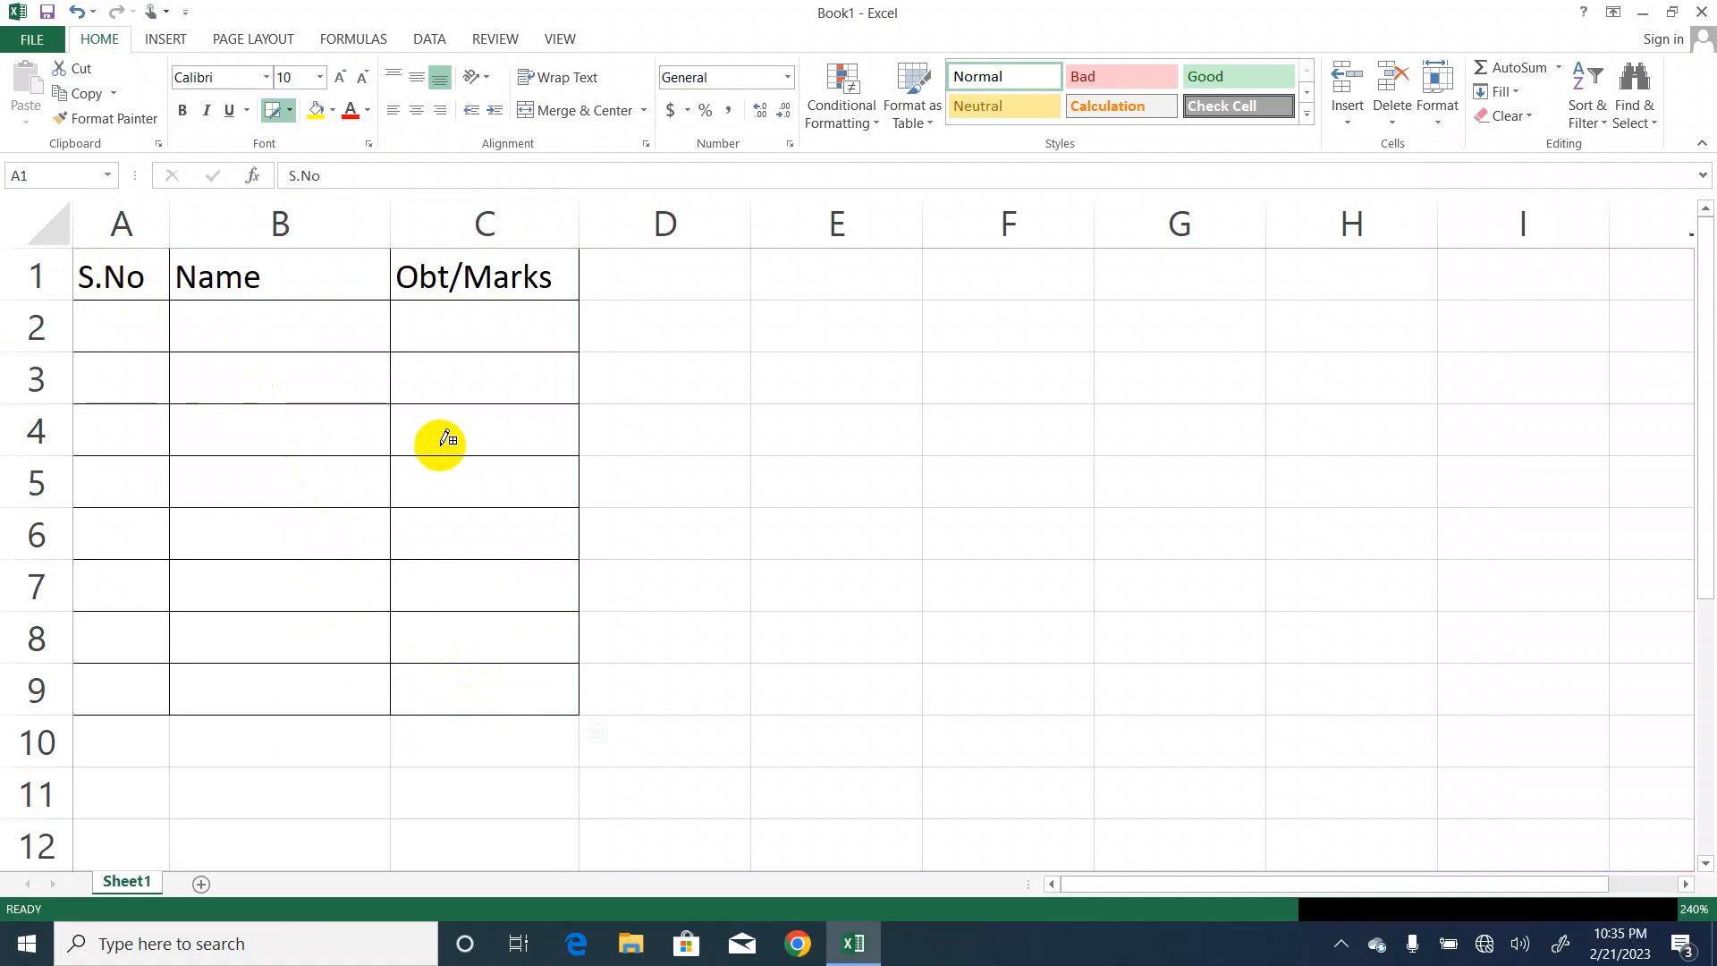
{"action": "key", "text": "Escape"}
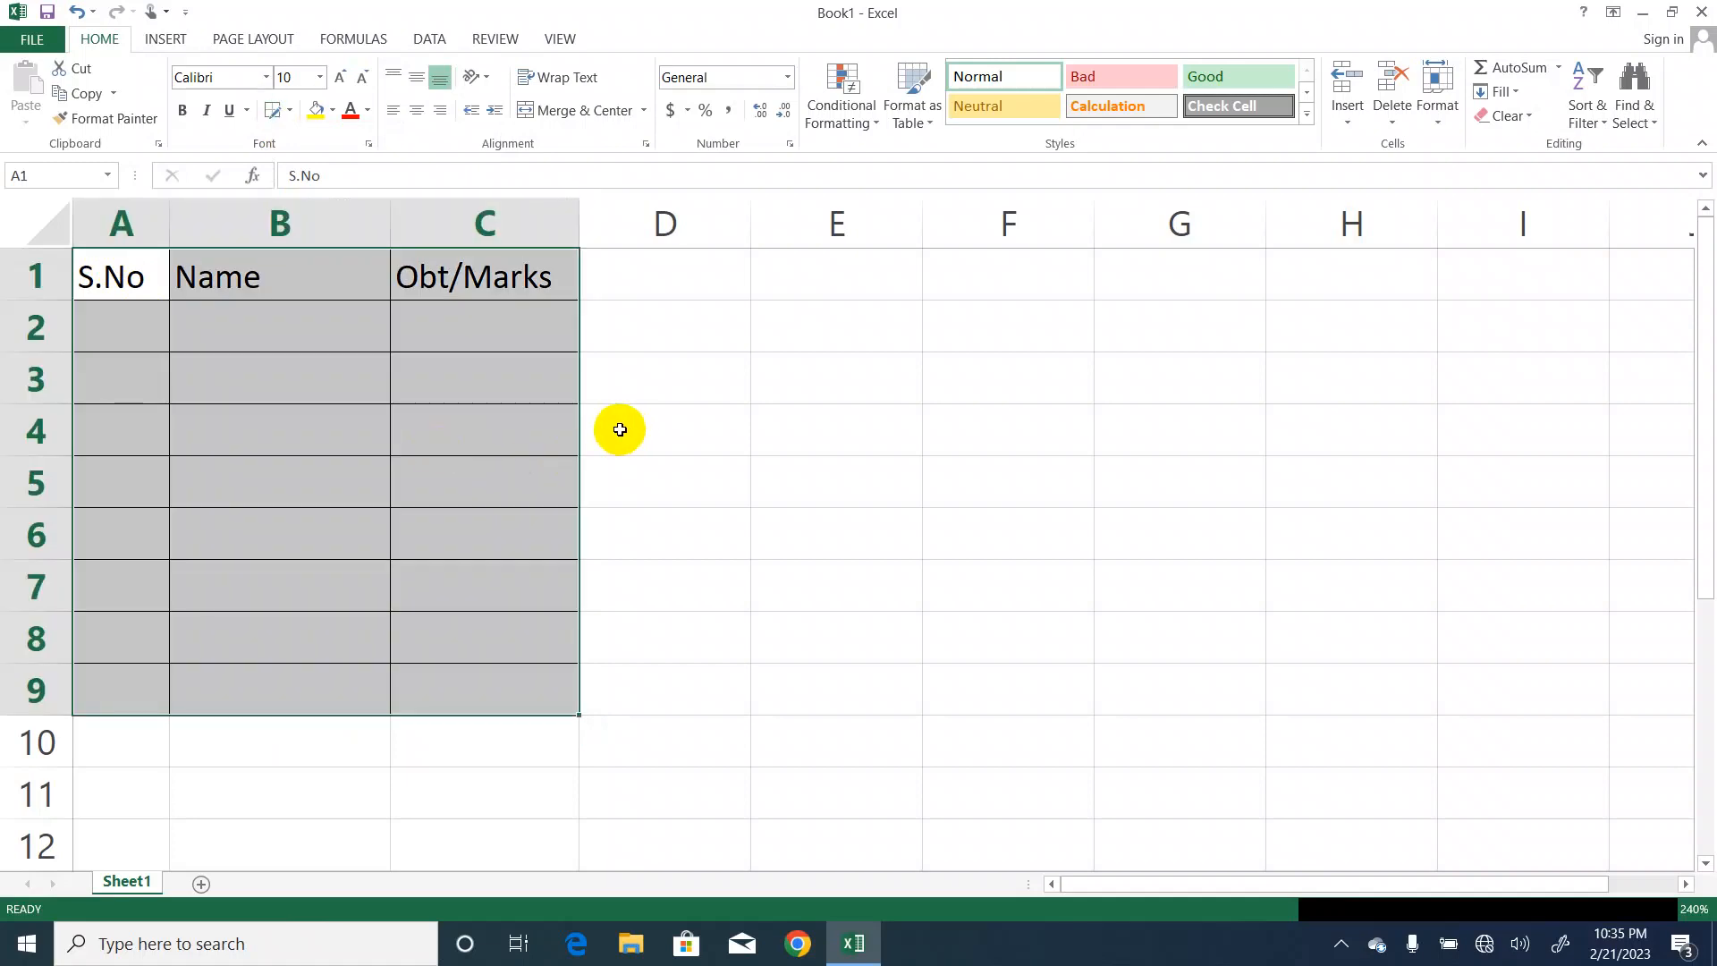
{"action": "left_click", "coordinate": [290, 110]}
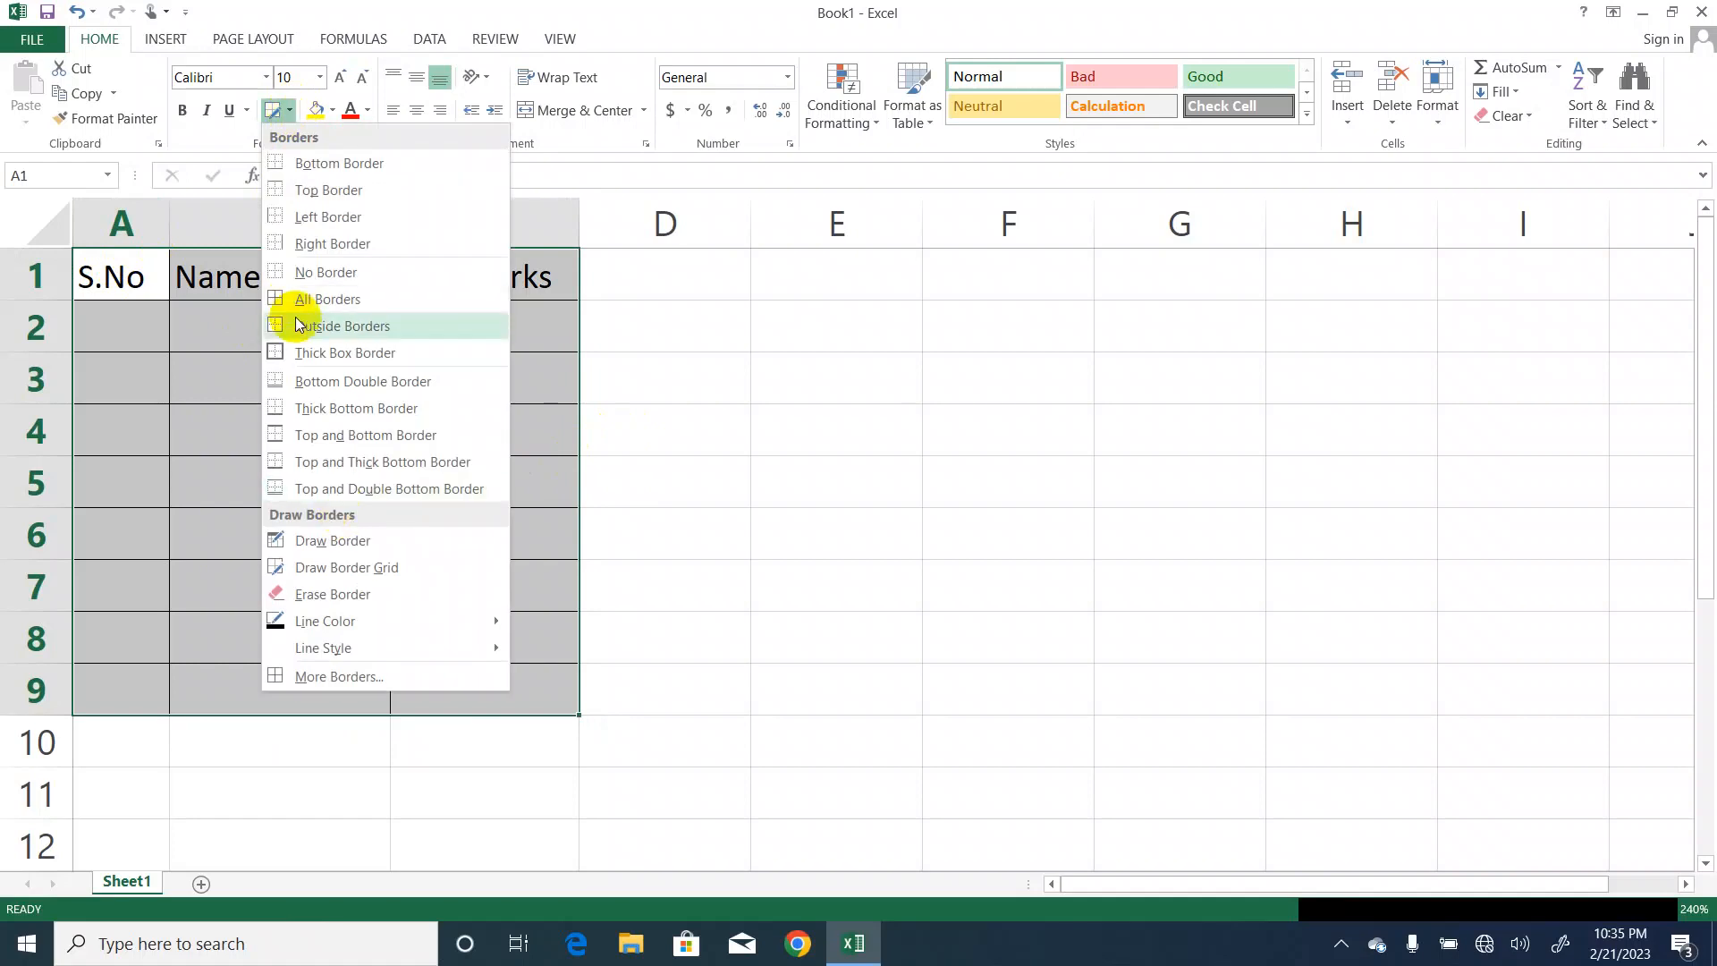
{"action": "left_click", "coordinate": [323, 273]}
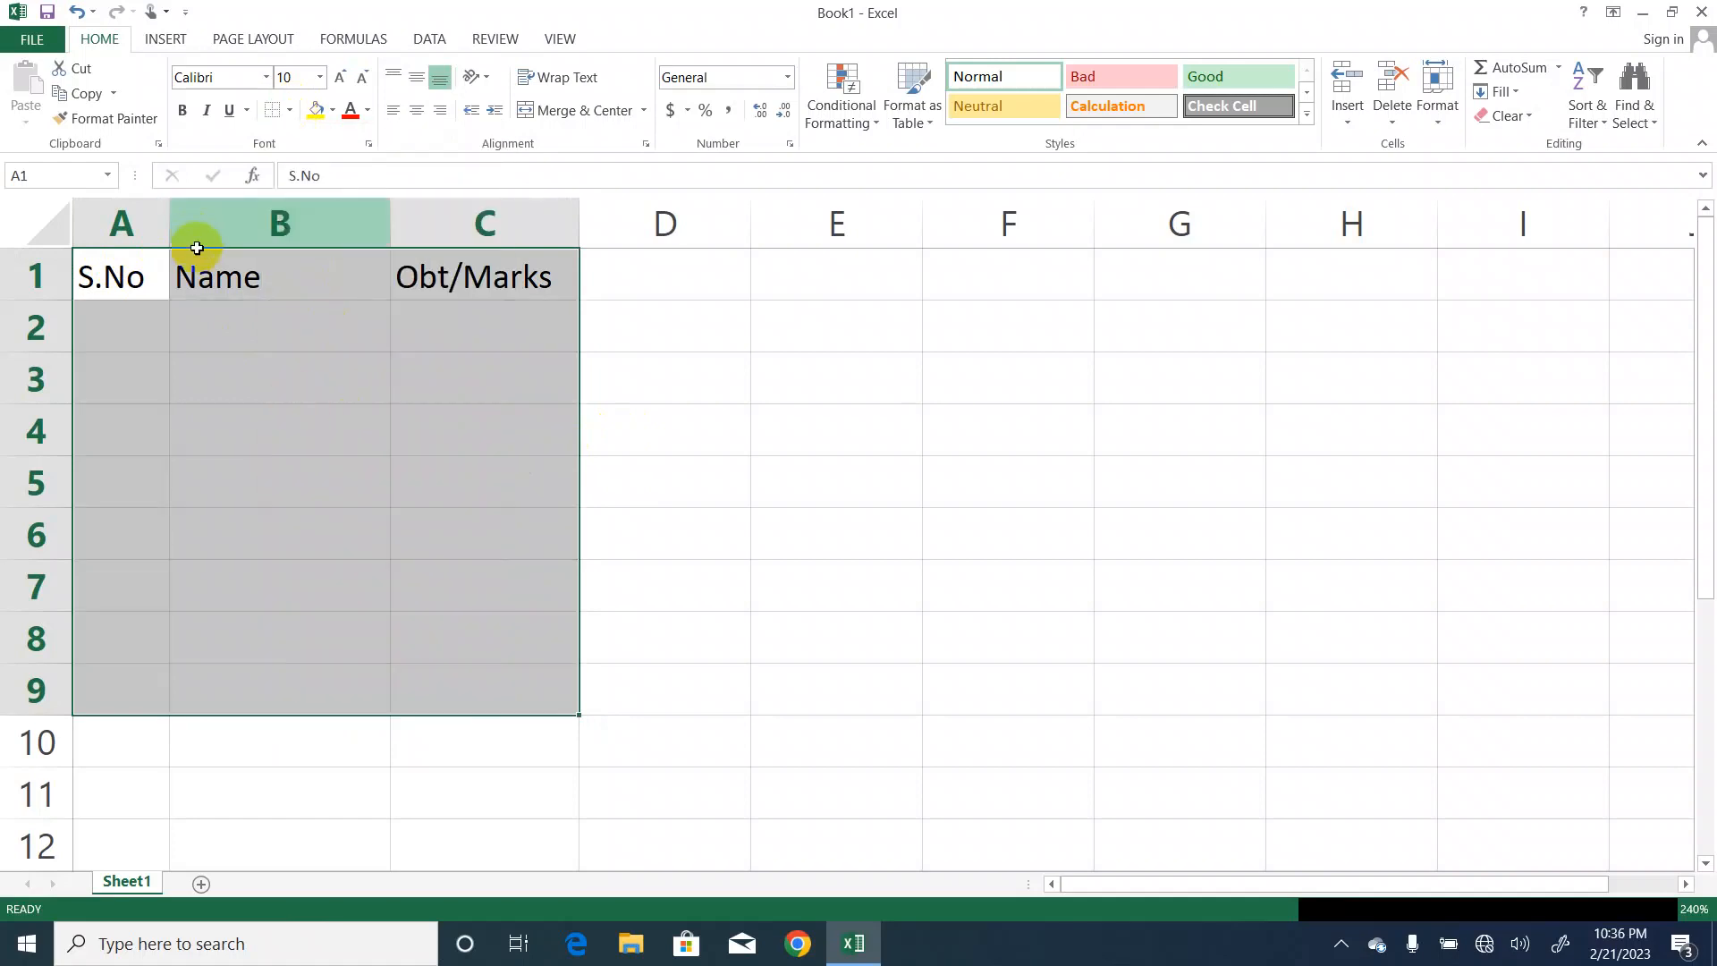
{"action": "left_click", "coordinate": [290, 111]}
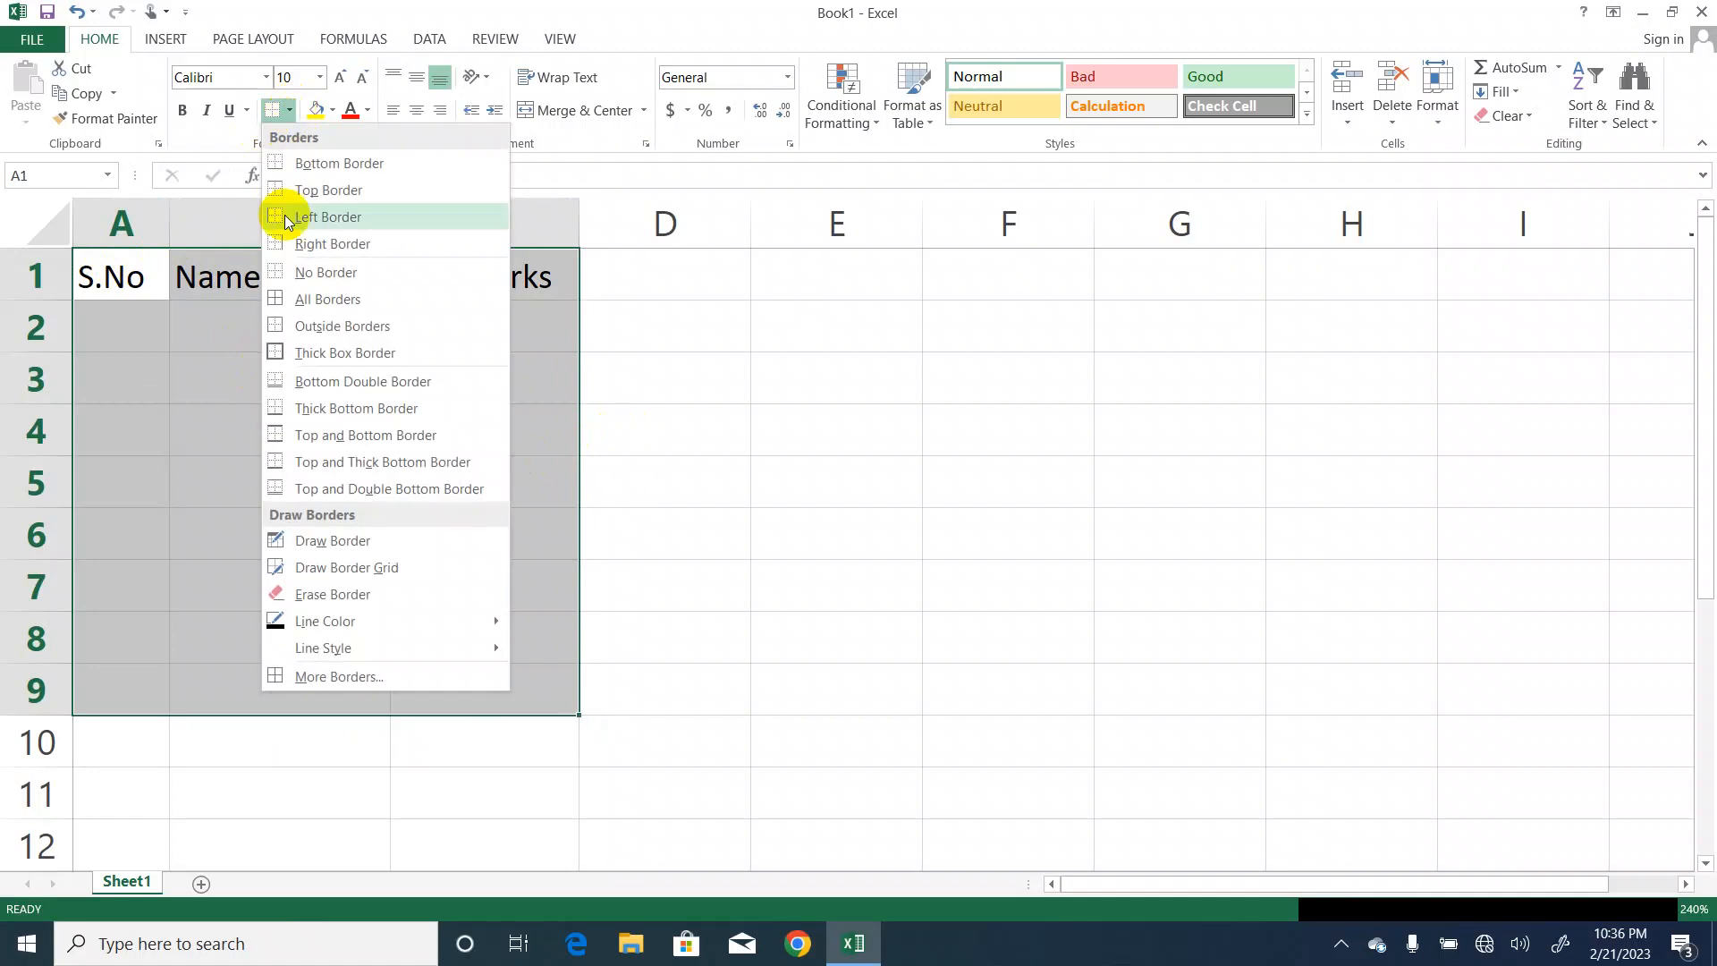
{"action": "left_click", "coordinate": [329, 596]}
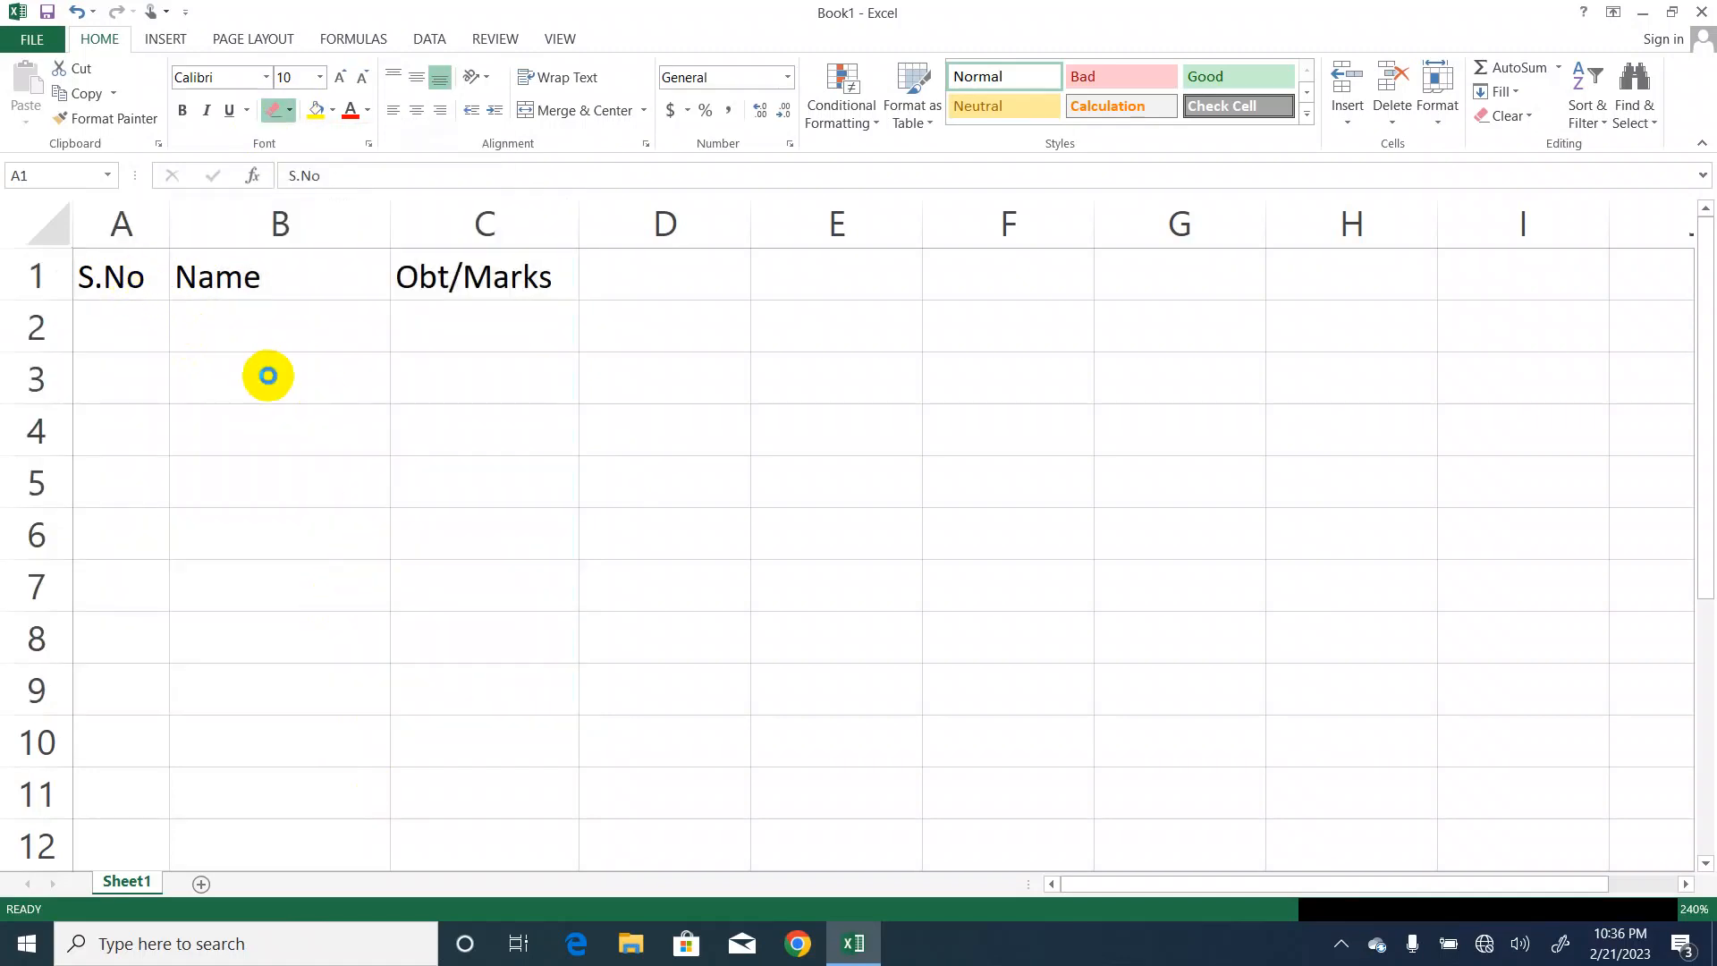
{"action": "key", "text": "Escape"}
Select A1:C7 and draw a border grid over cells A1:C3 with Draw Border Grid.
{"action": "left_click", "coordinate": [268, 376]}
{"action": "left_click", "coordinate": [119, 259]}
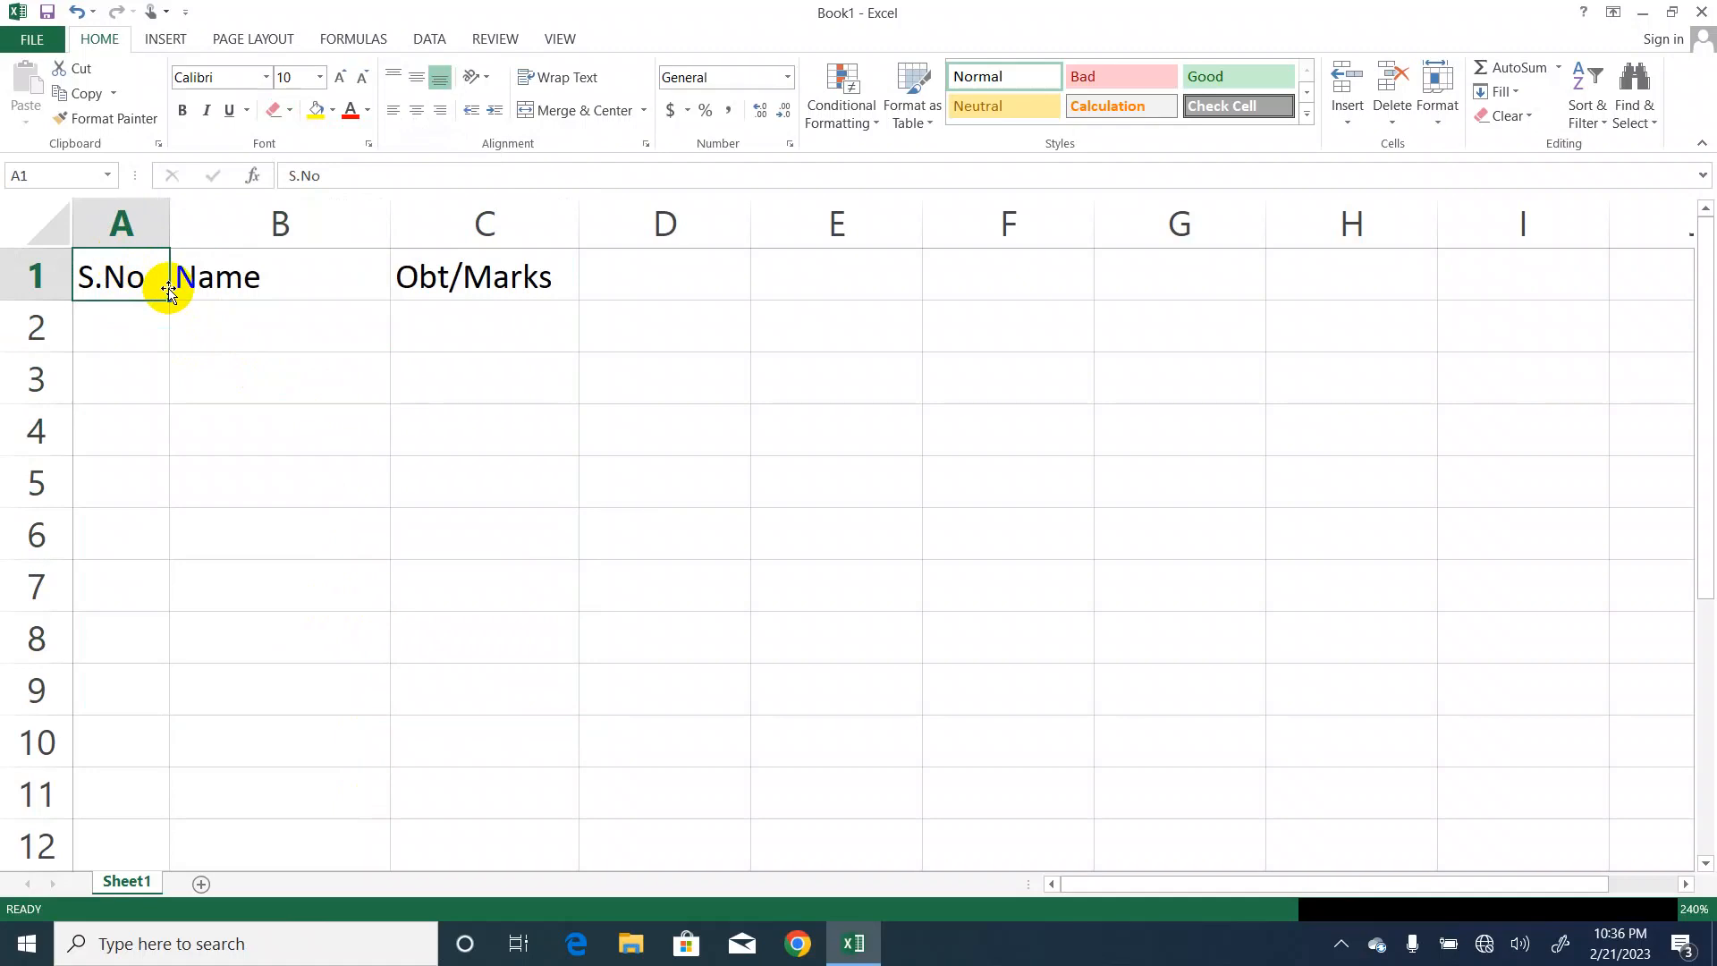
{"action": "key", "text": "shift+Down"}
{"action": "key", "text": "shift+Right"}
{"action": "key", "text": "shift+Right"}
{"action": "key", "text": "shift+Down"}
{"action": "key", "text": "shift+Down"}
{"action": "key", "text": "shift+Down"}
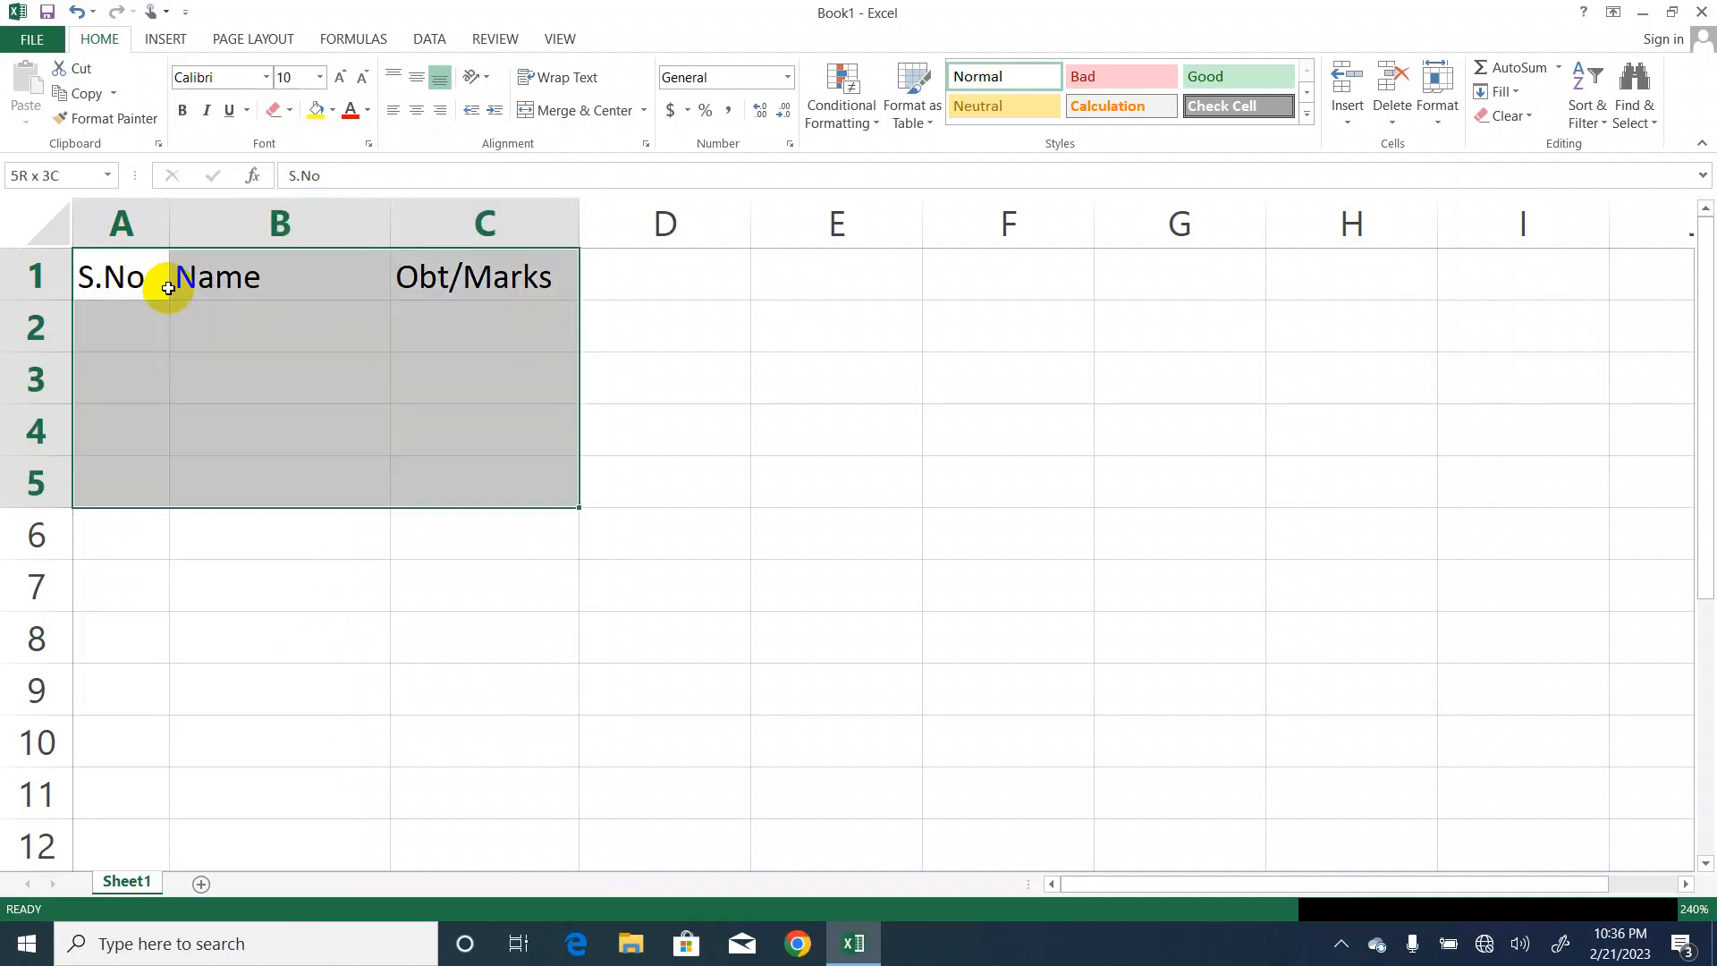
{"action": "key", "text": "shift+Down"}
{"action": "key", "text": "shift+Down"}
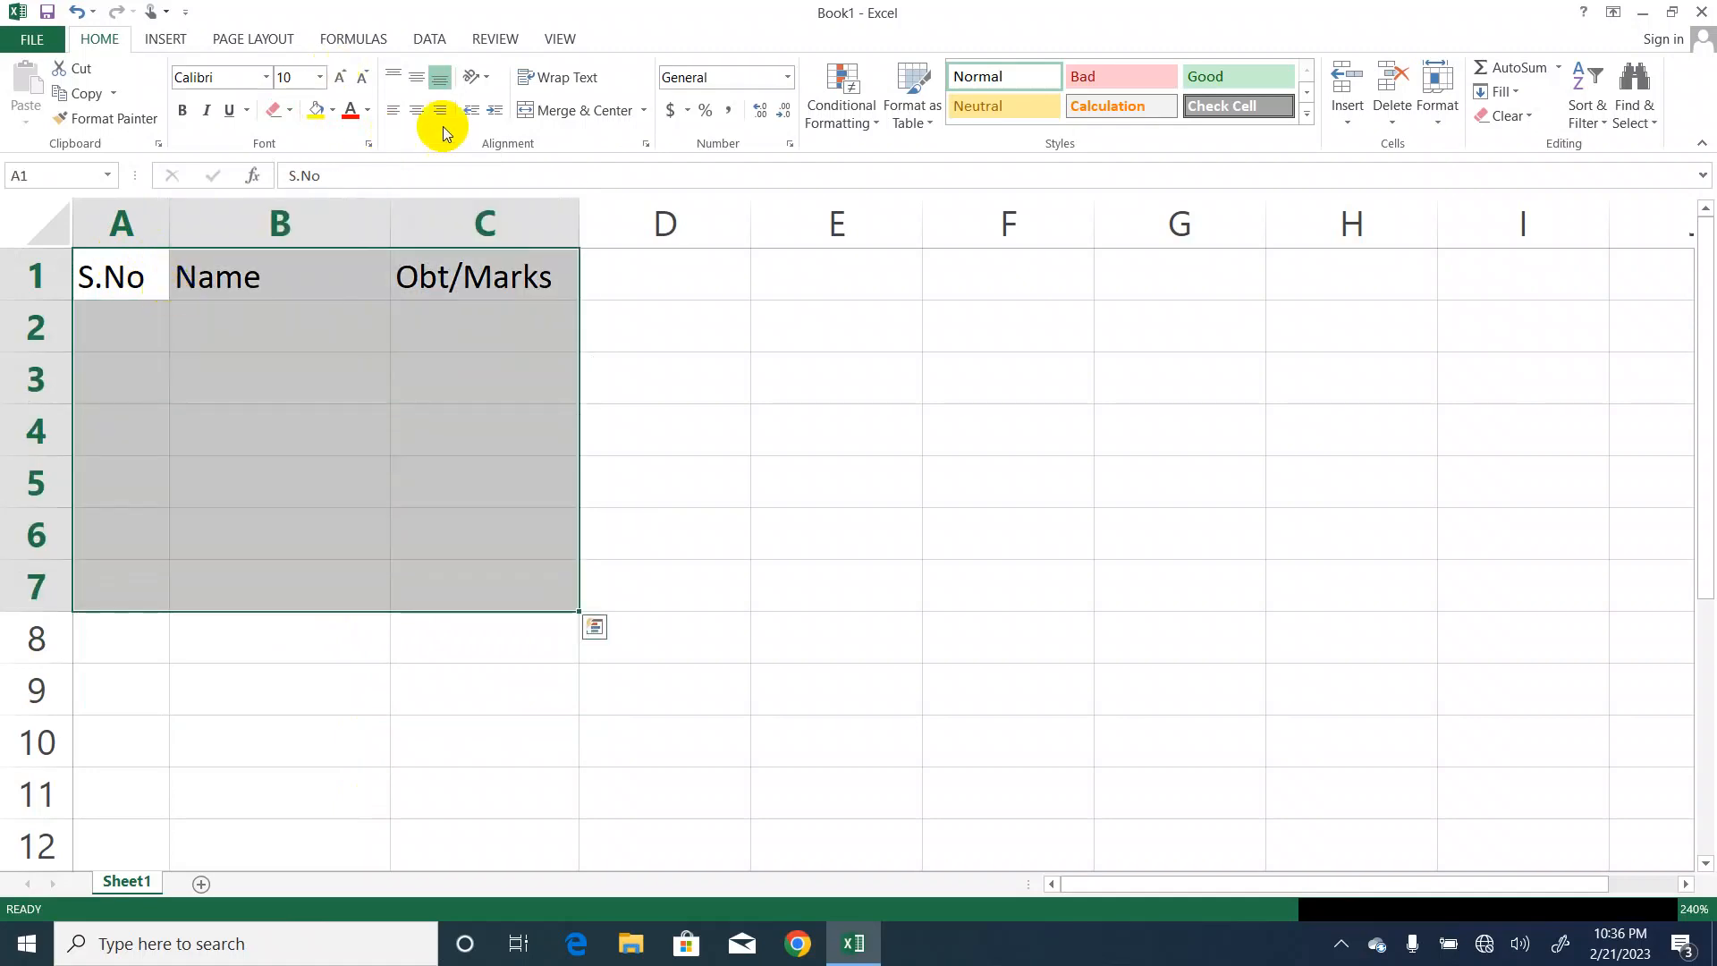
{"action": "left_click", "coordinate": [292, 112]}
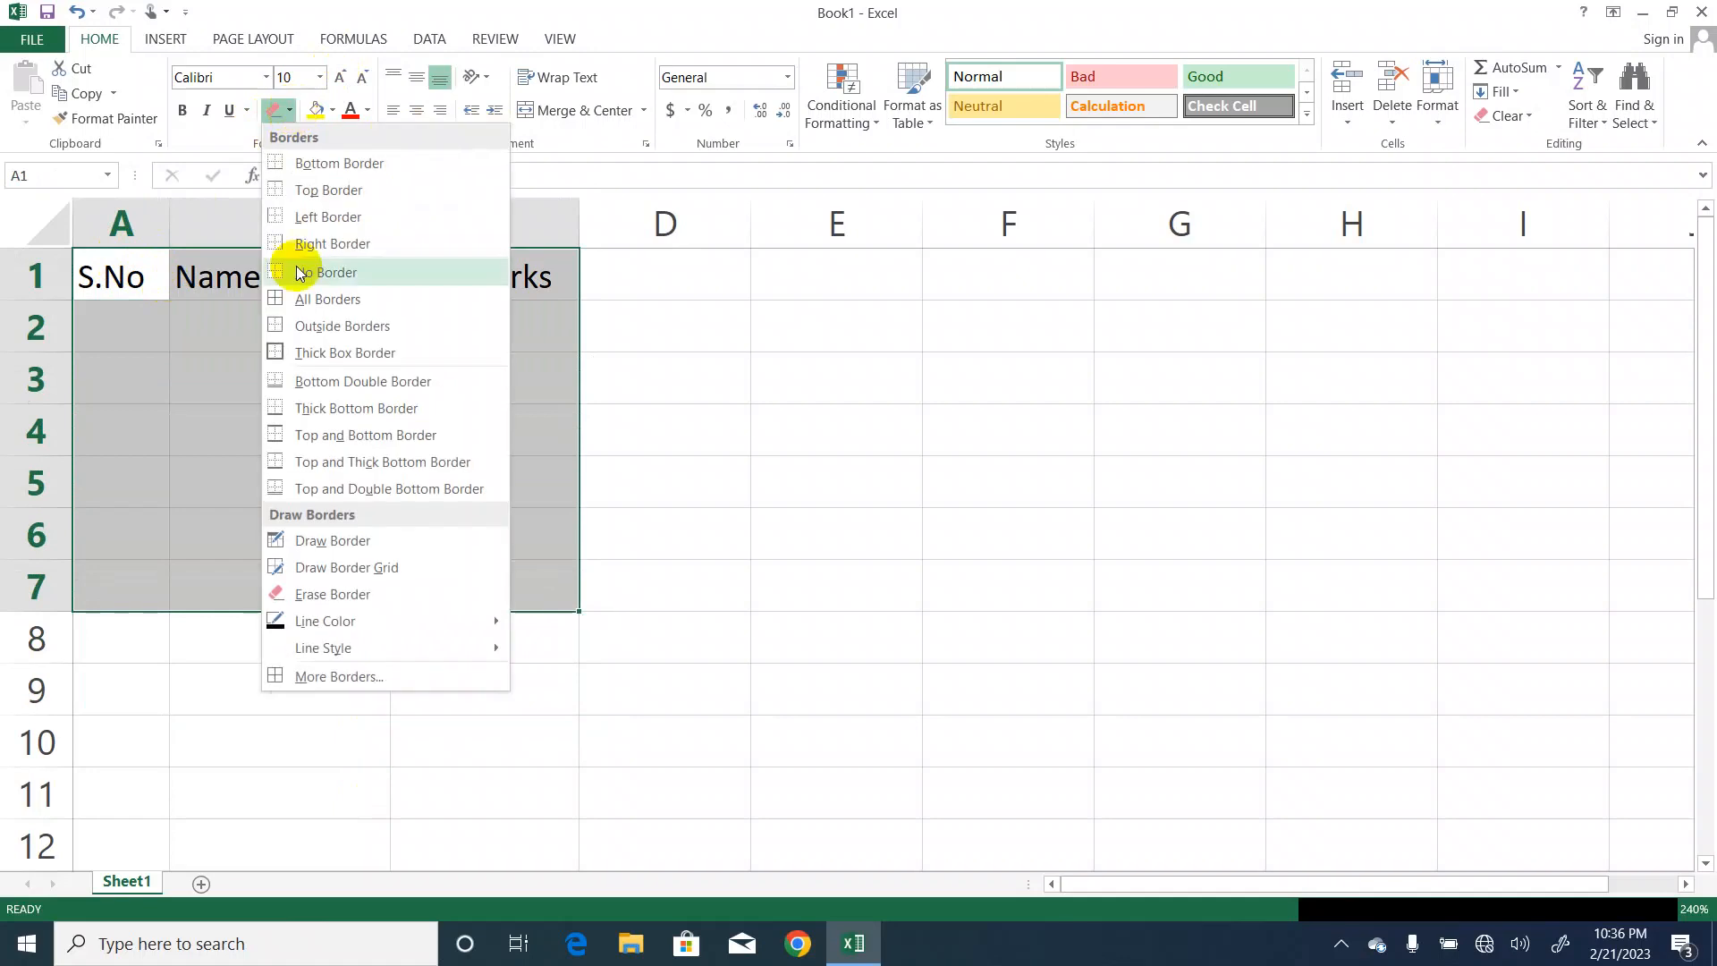
{"action": "left_click", "coordinate": [313, 565]}
{"action": "mouse_move", "coordinate": [123, 278]}
{"action": "left_mouse_down"}
{"action": "mouse_move", "coordinate": [191, 306]}
{"action": "mouse_move", "coordinate": [402, 325]}
{"action": "mouse_move", "coordinate": [472, 386]}
{"action": "left_mouse_up"}
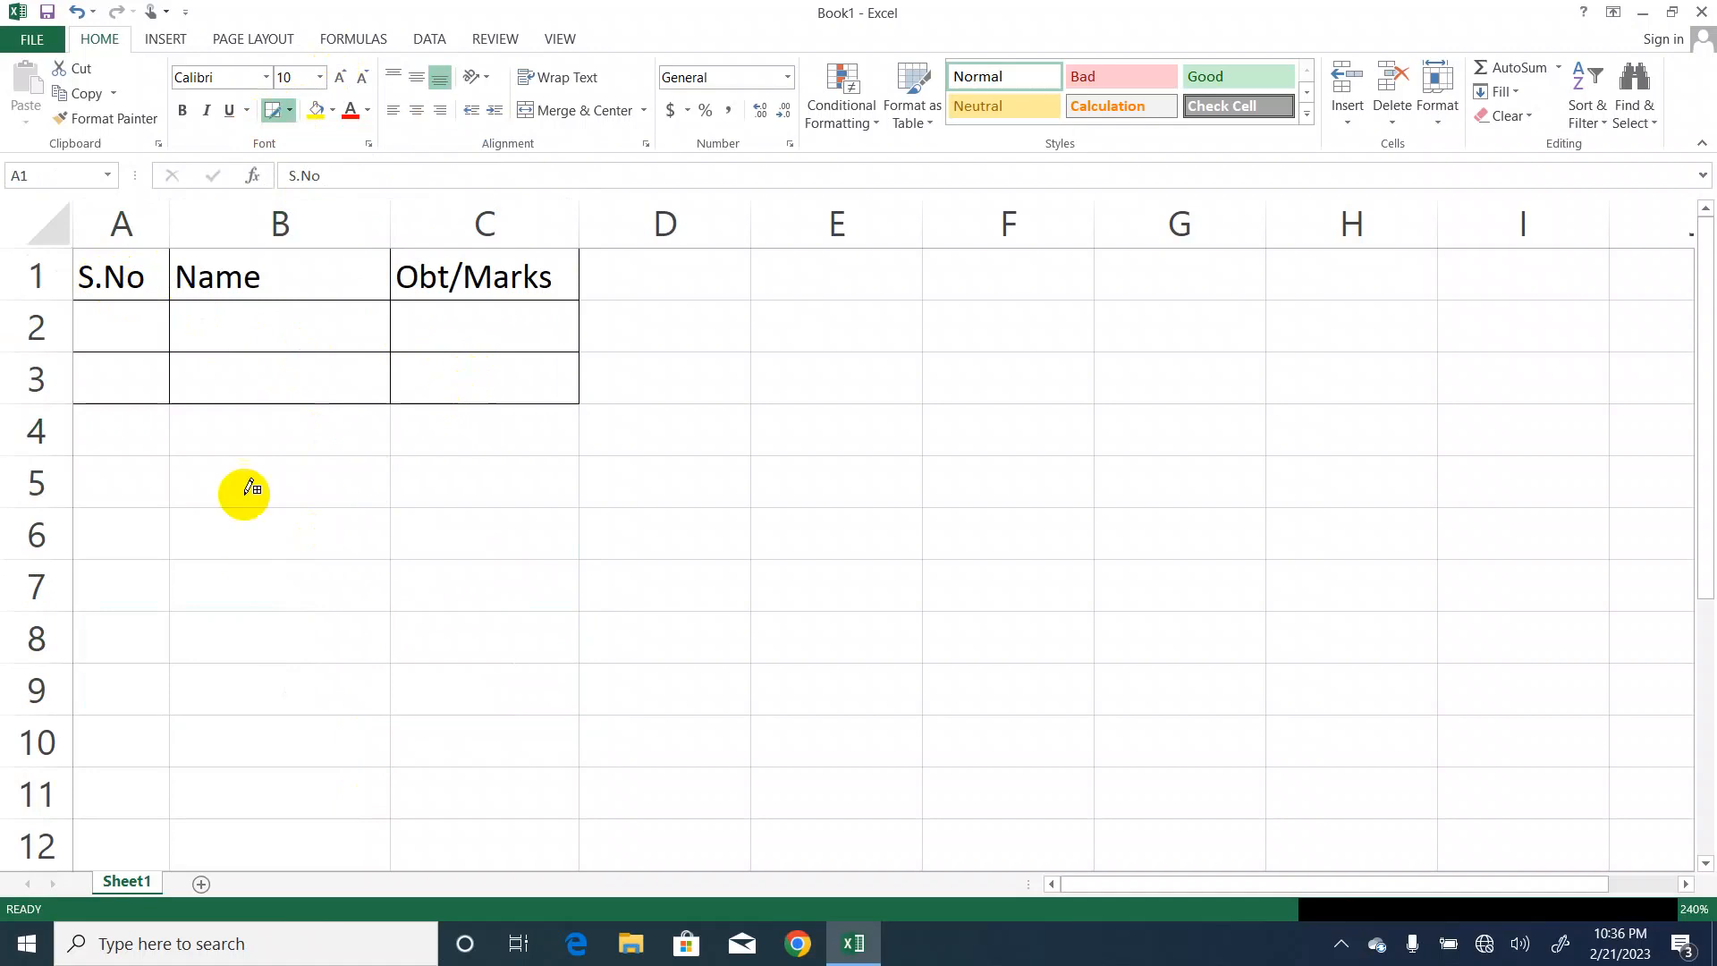
Erase the horizontal border line between rows 2 and 3 across columns A to C with Erase Border.
{"action": "left_click", "coordinate": [289, 111]}
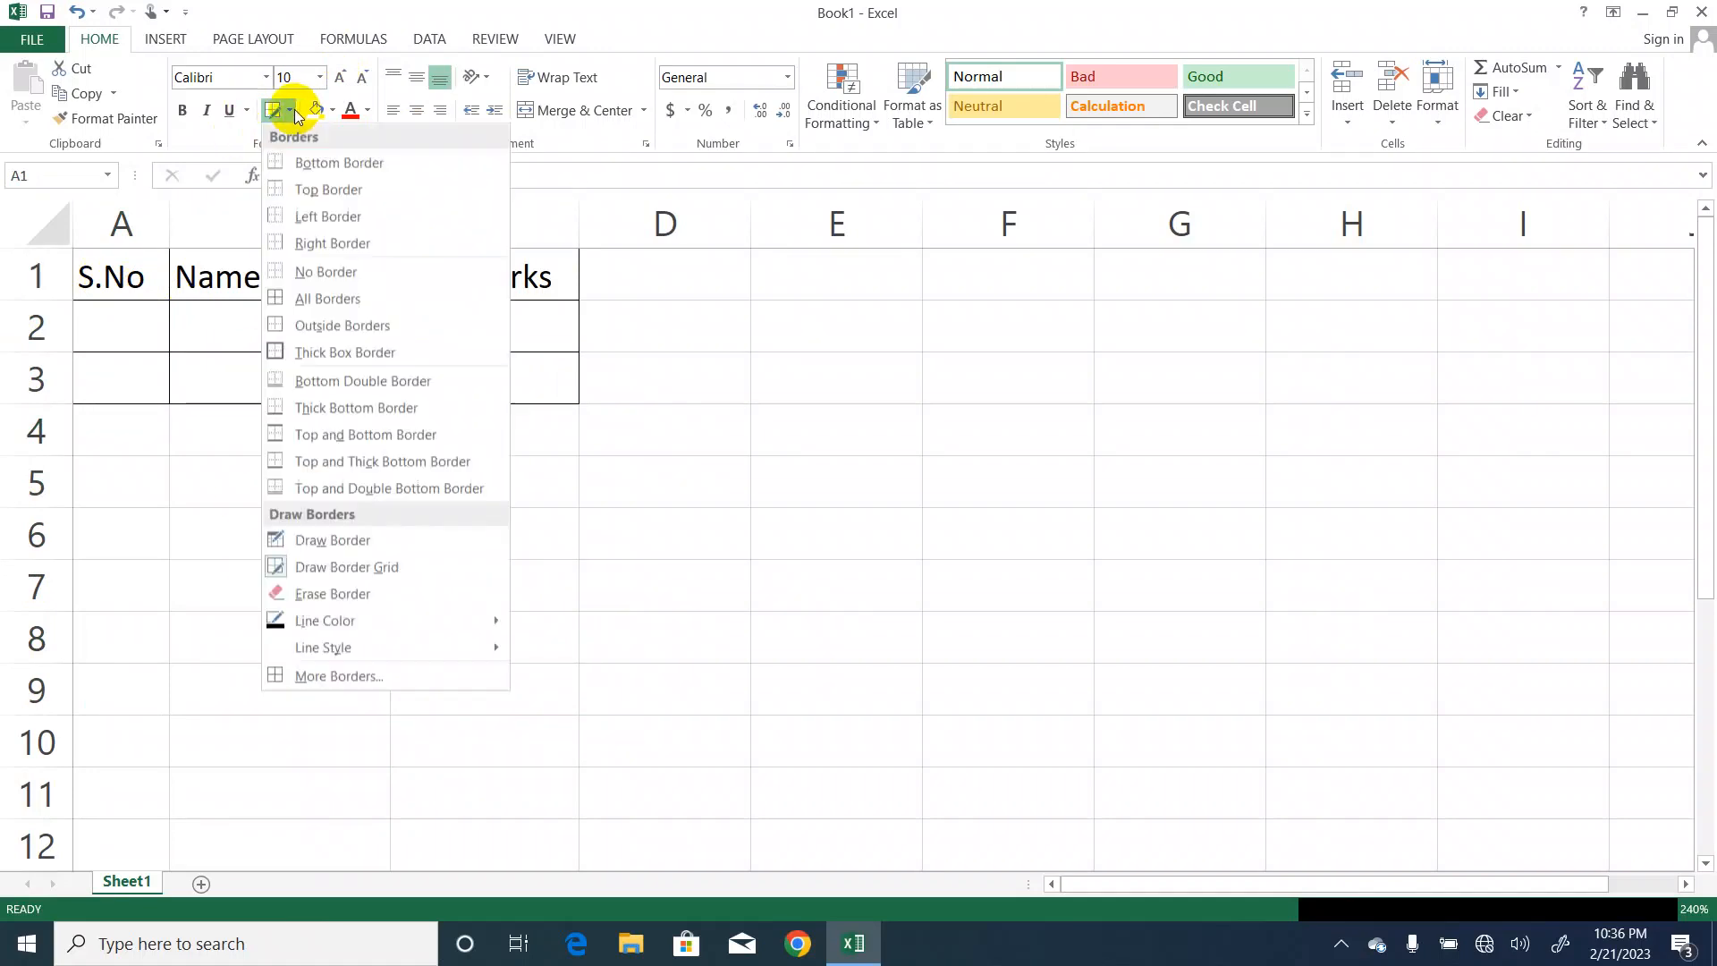
{"action": "left_click", "coordinate": [343, 602]}
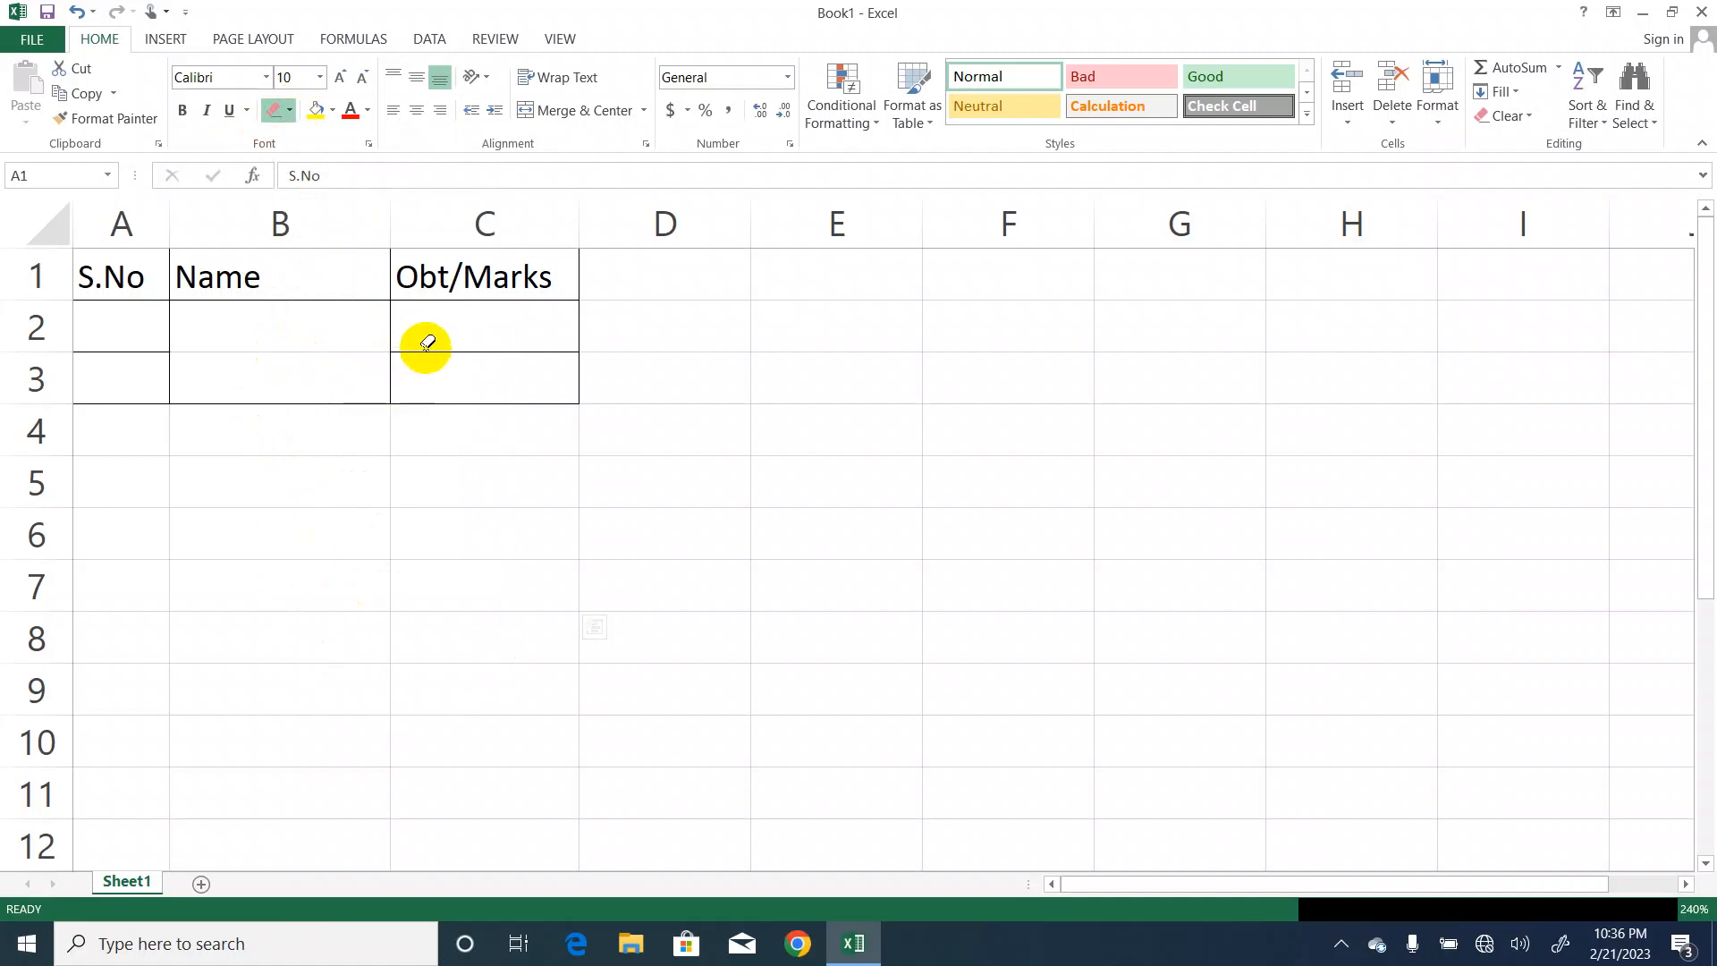
{"action": "left_click", "coordinate": [134, 353]}
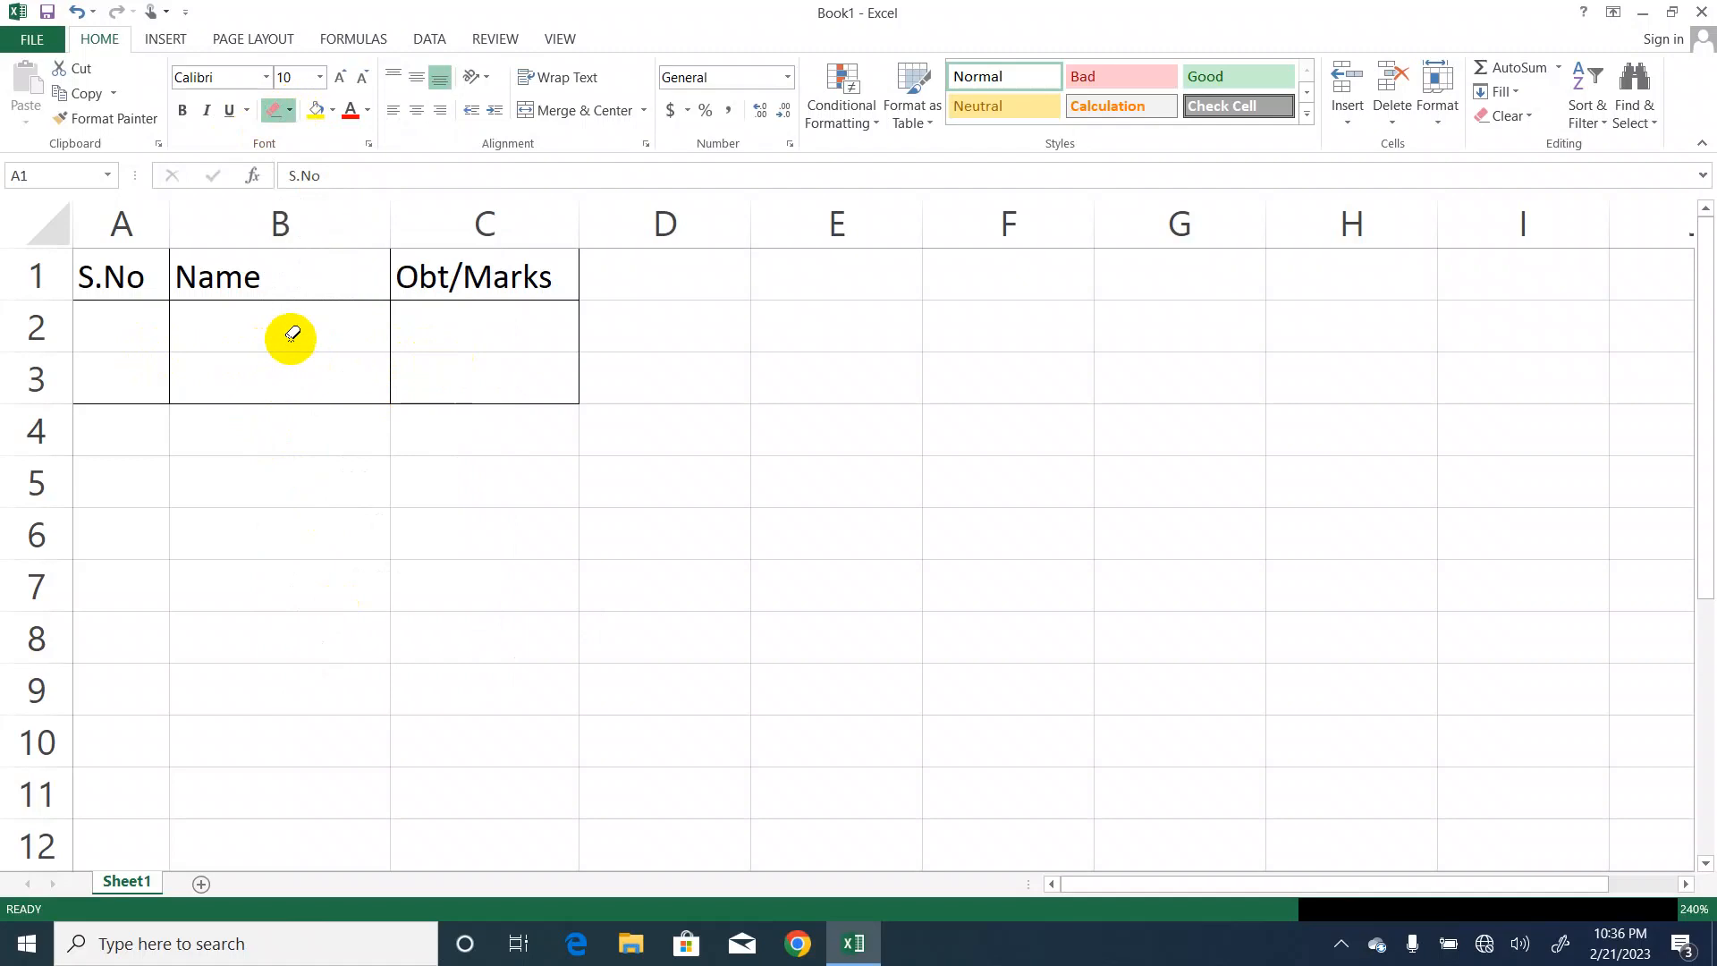
Leave border erasing and check the table's borders in the print preview, returning to the sheet.
{"action": "key", "text": "Escape"}
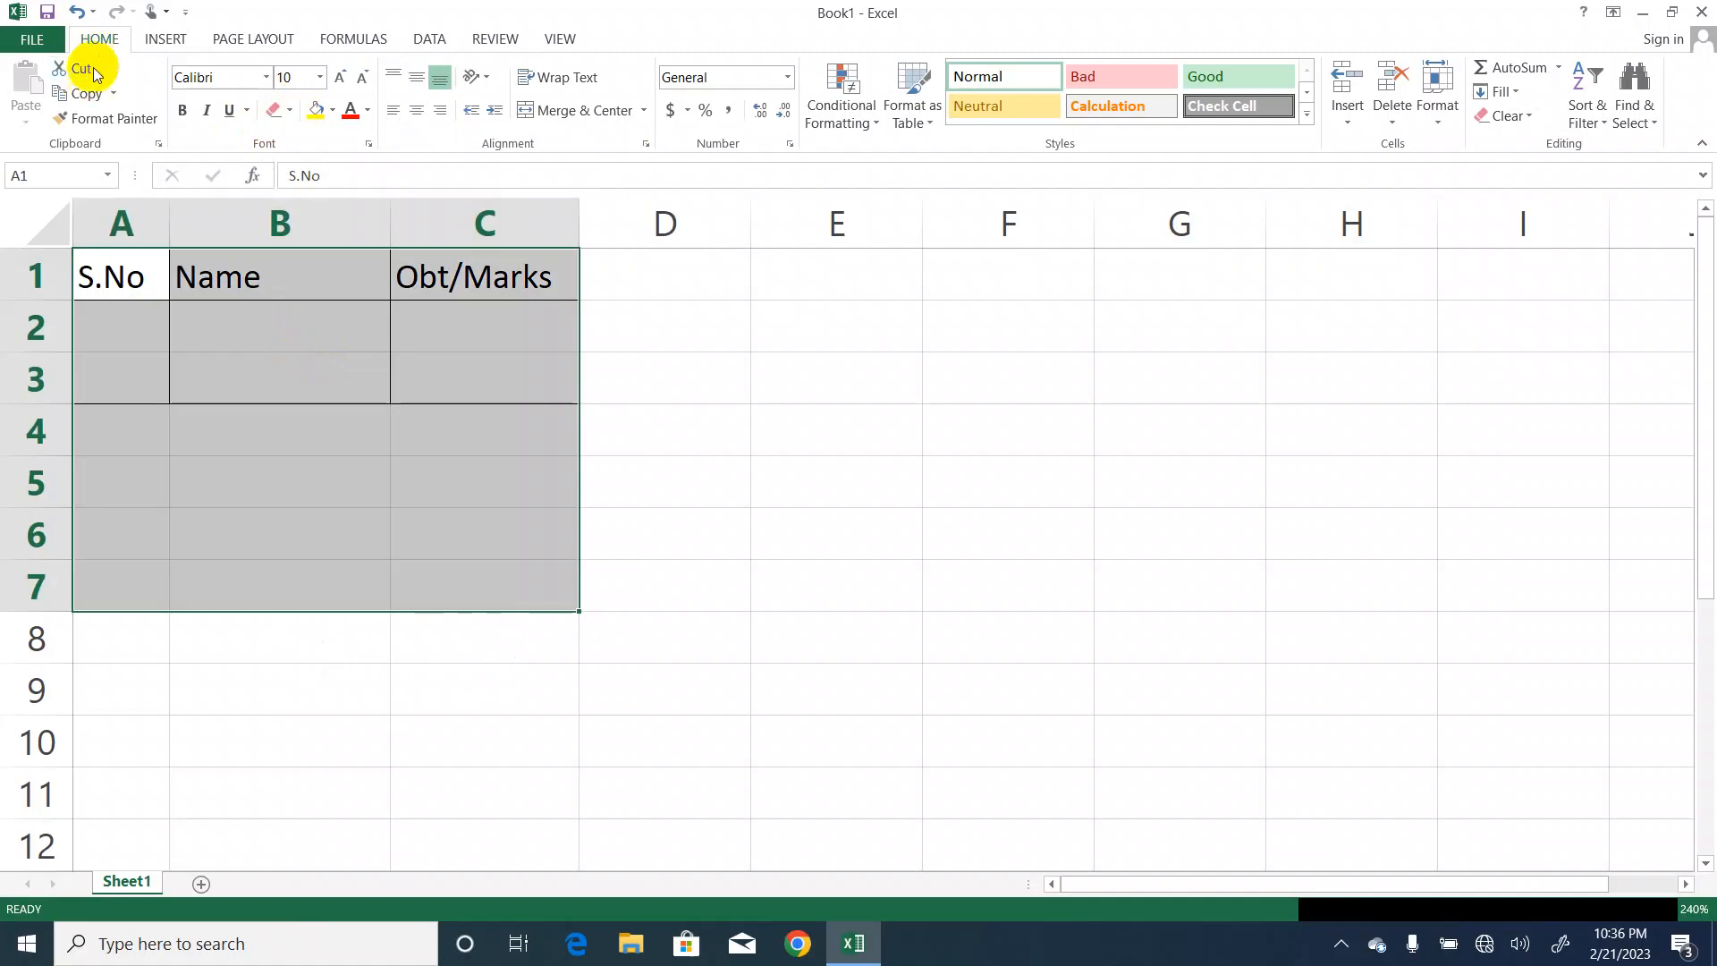
{"action": "left_click", "coordinate": [32, 39]}
{"action": "left_click", "coordinate": [64, 277]}
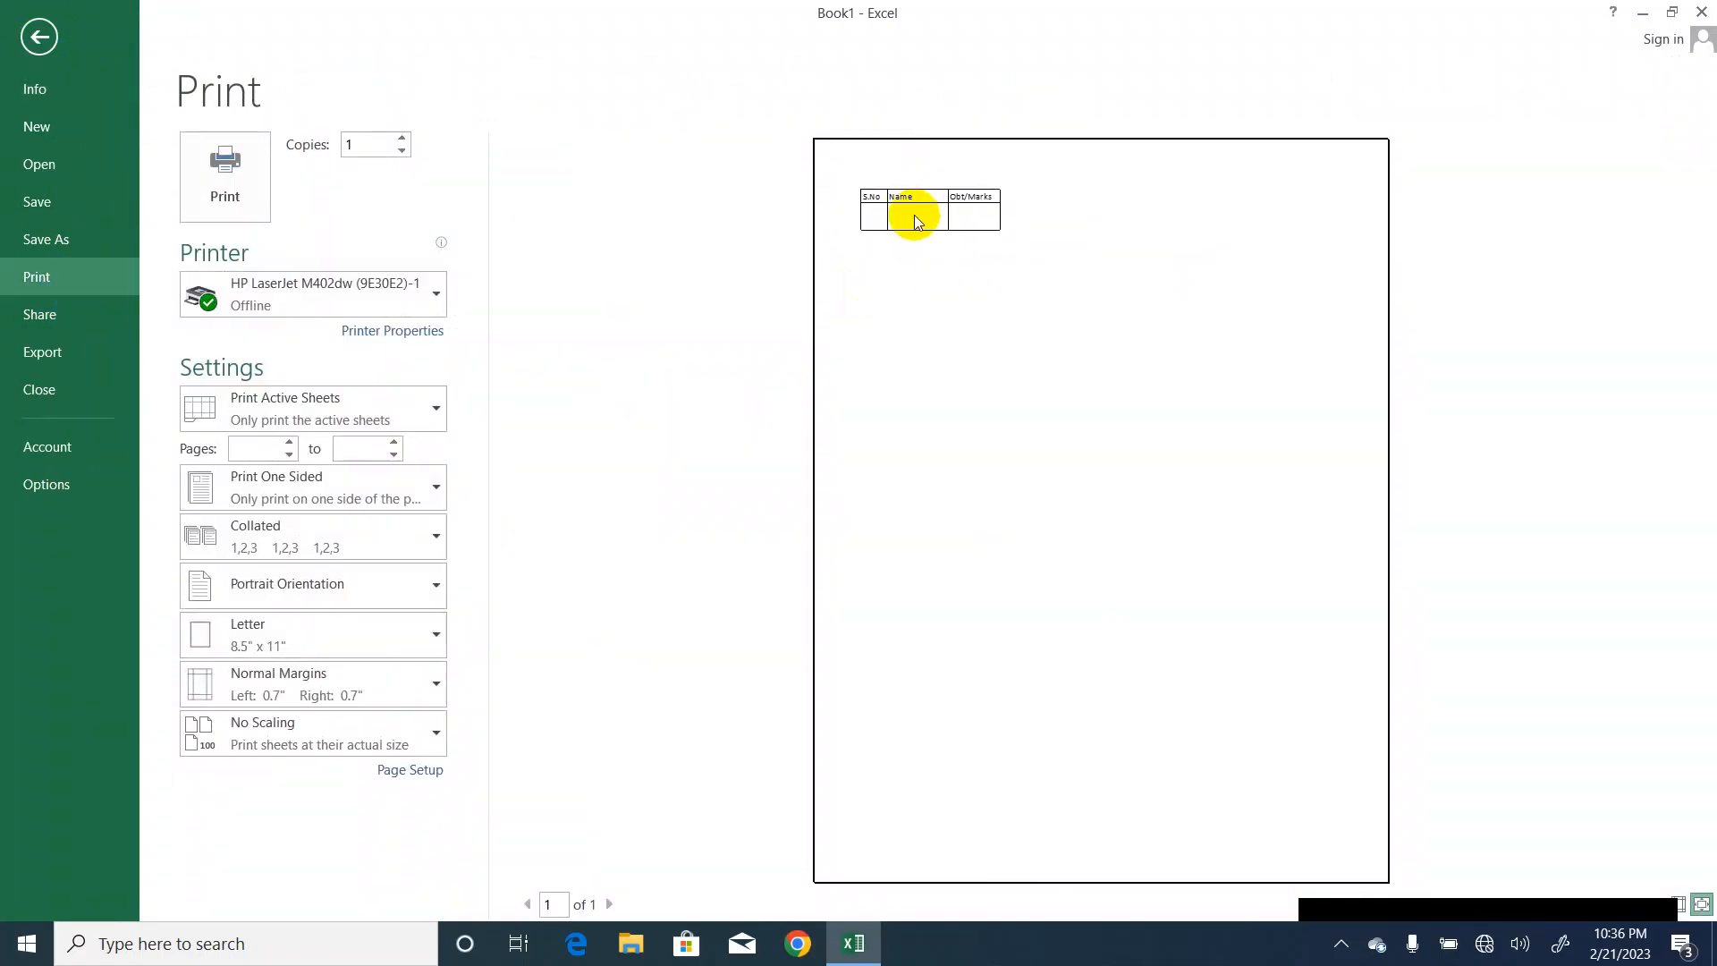
{"action": "left_click", "coordinate": [39, 37]}
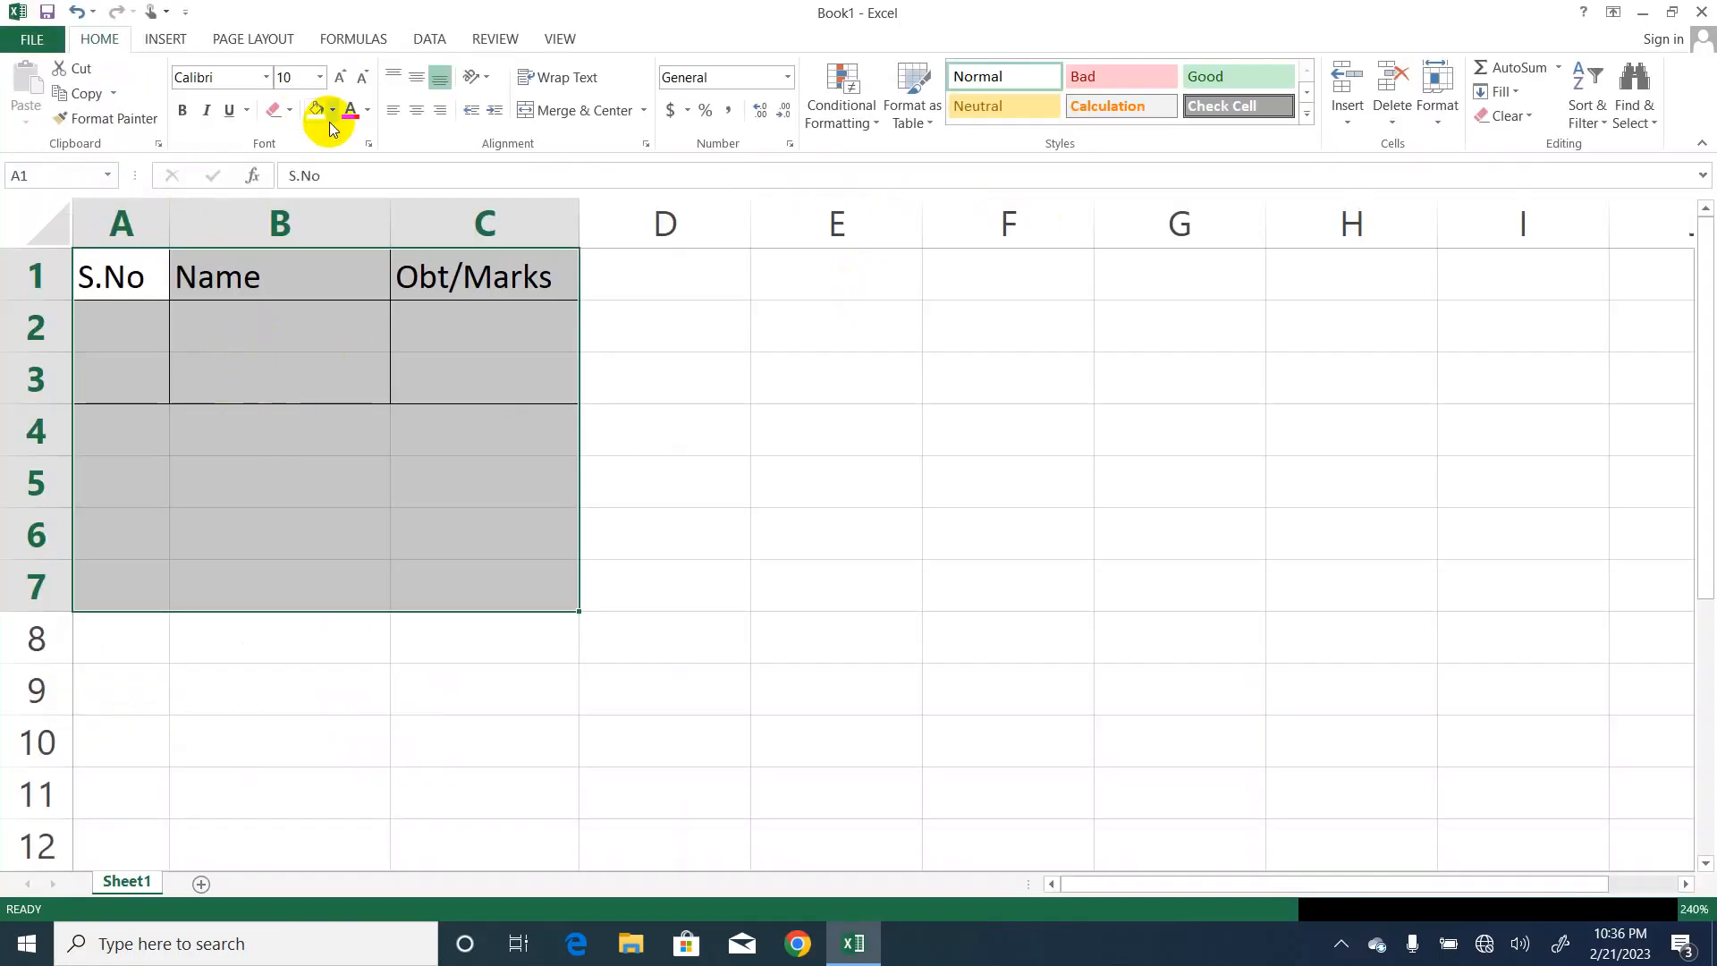
Clear the borders from A1:C7 with No Border, and draw a light blue border grid over the same range.
{"action": "left_click", "coordinate": [290, 110]}
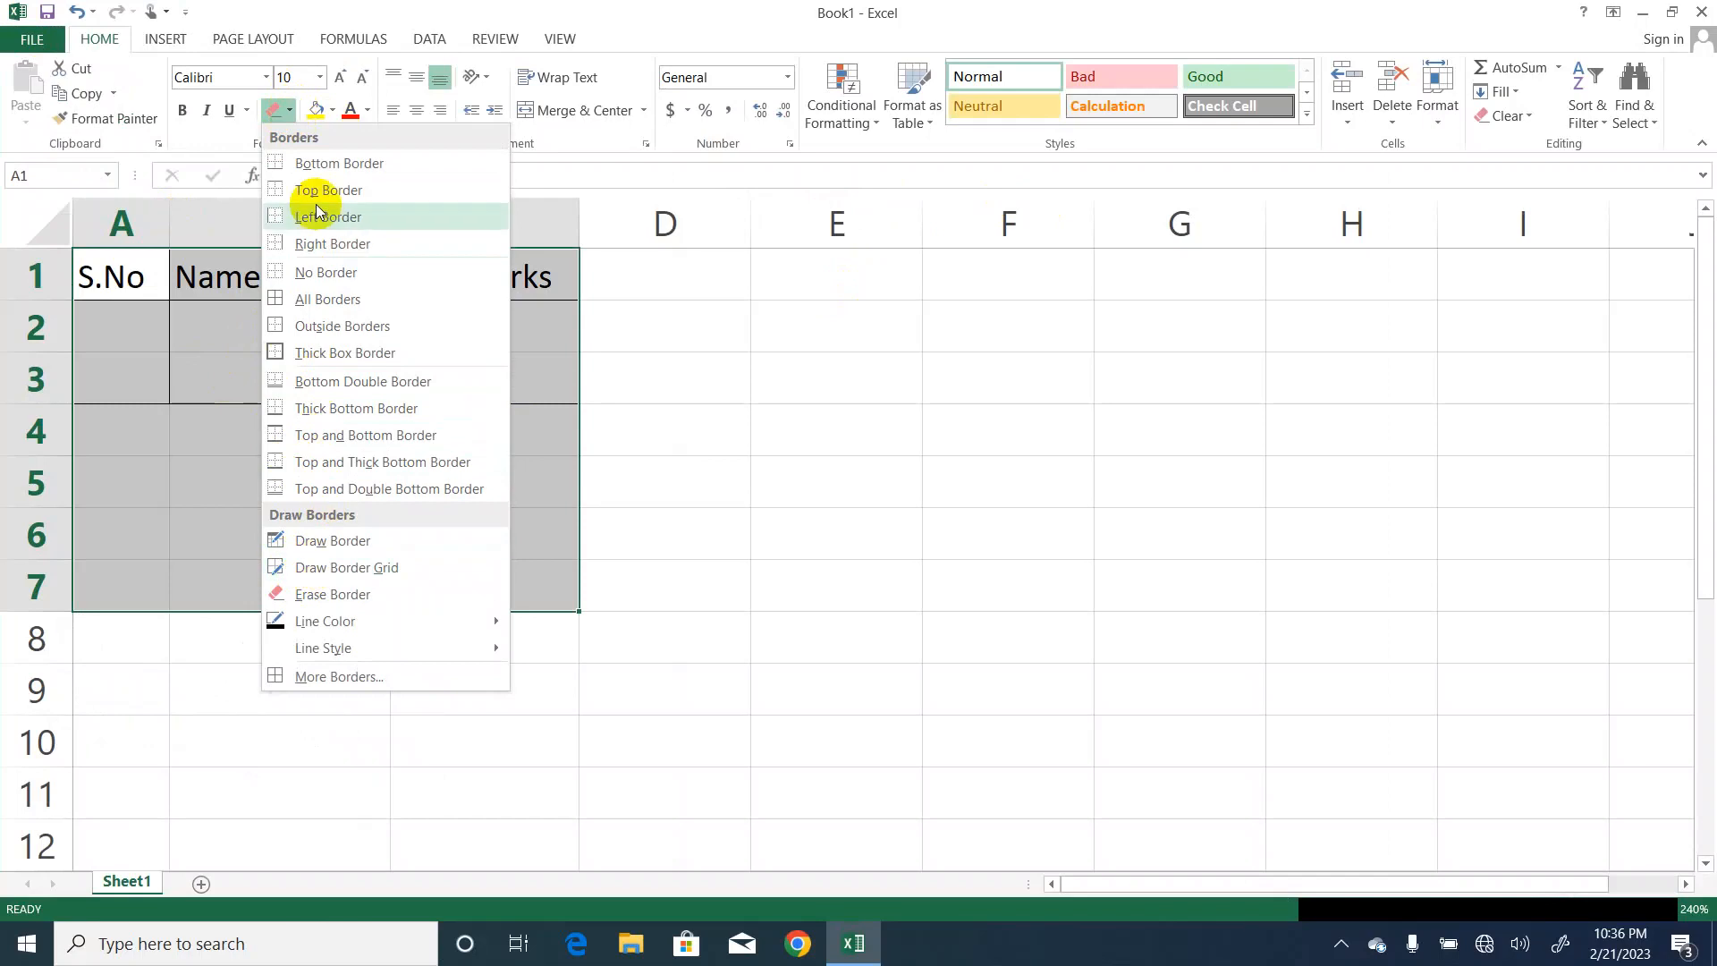
{"action": "left_click", "coordinate": [305, 272]}
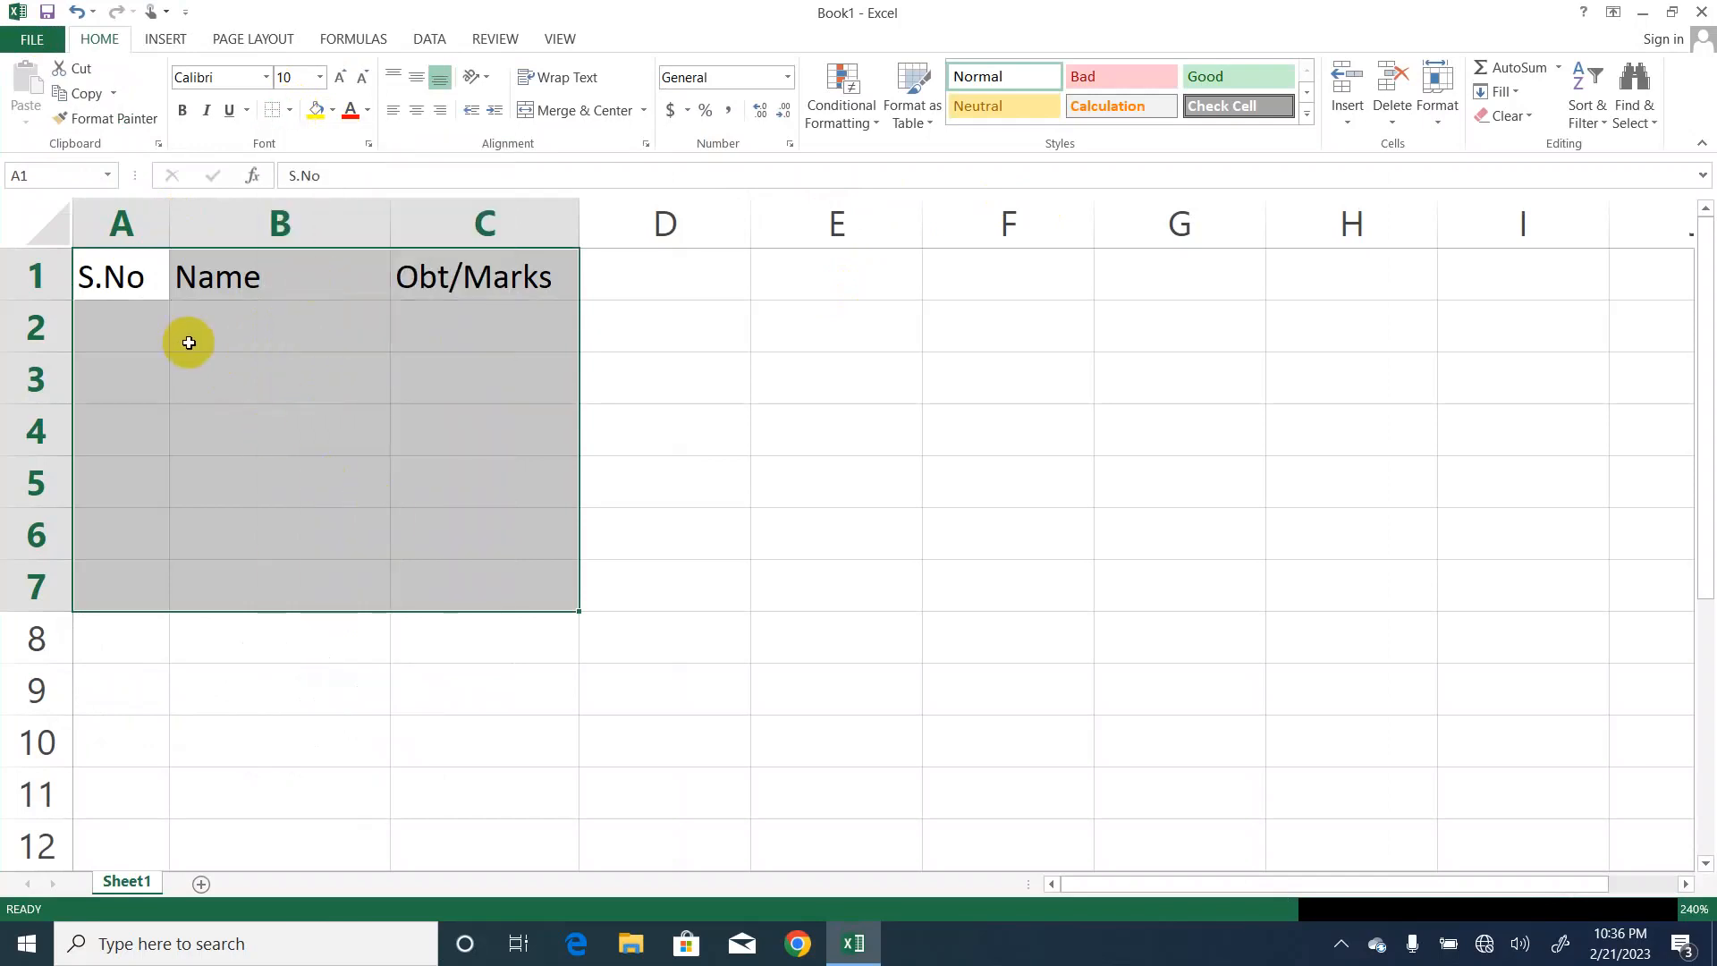
{"action": "left_click", "coordinate": [289, 111]}
{"action": "mouse_move", "coordinate": [327, 625]}
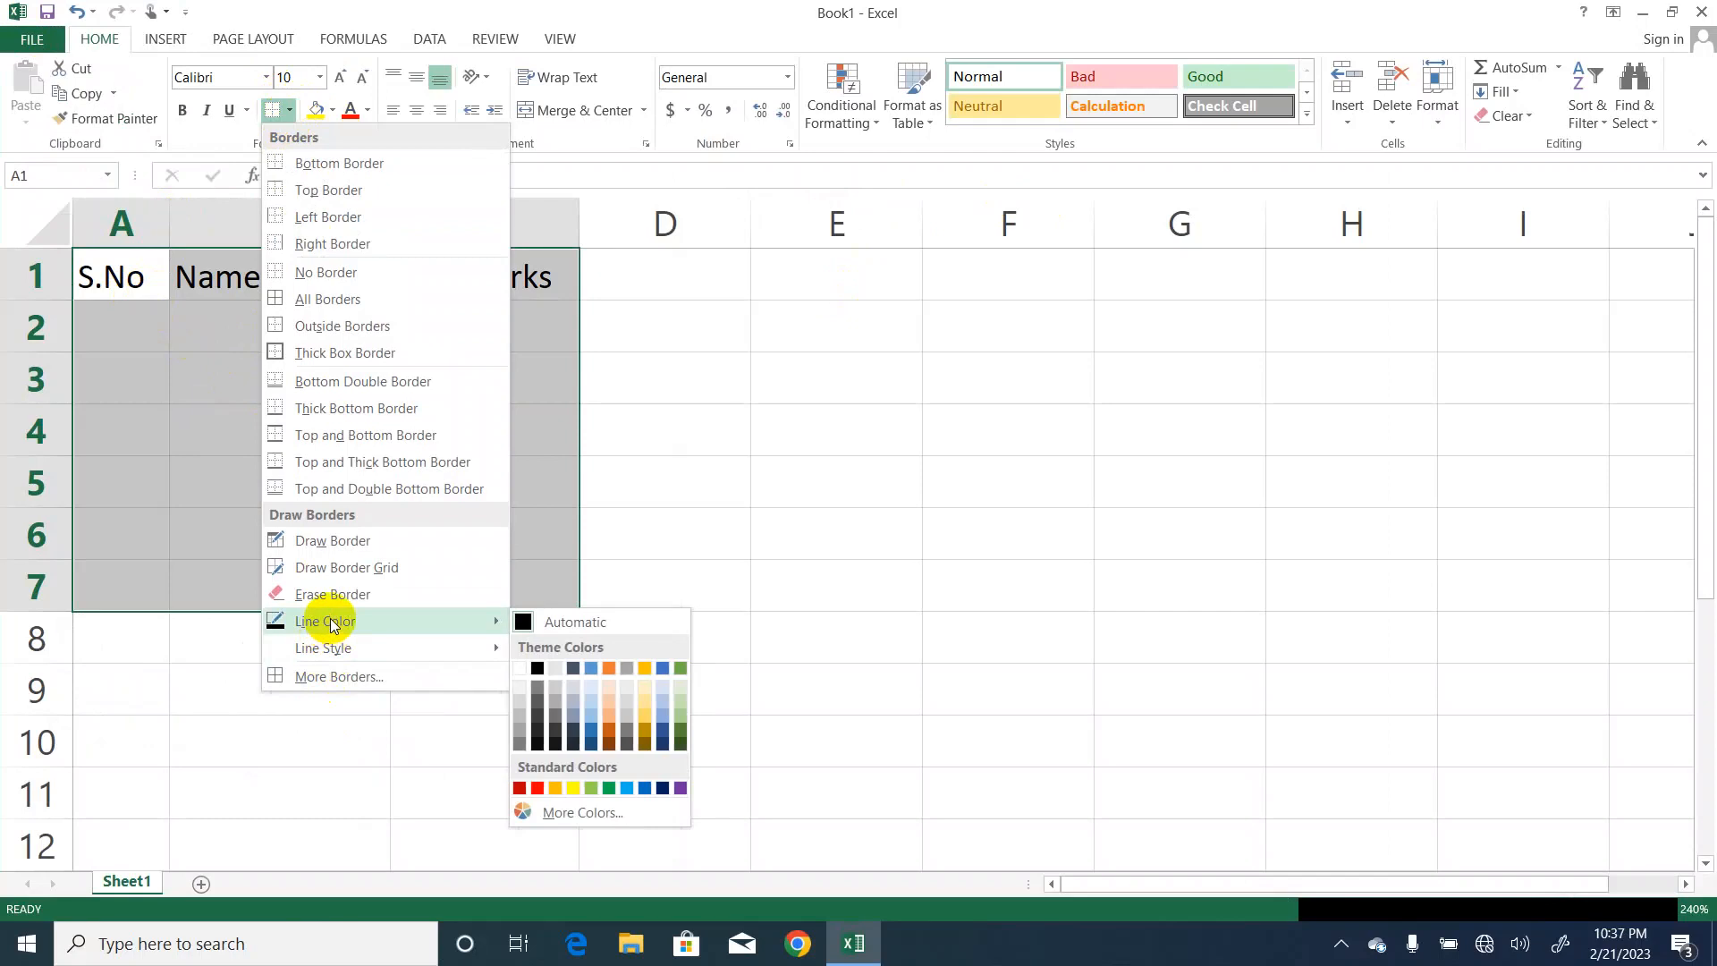
{"action": "left_click", "coordinate": [629, 787]}
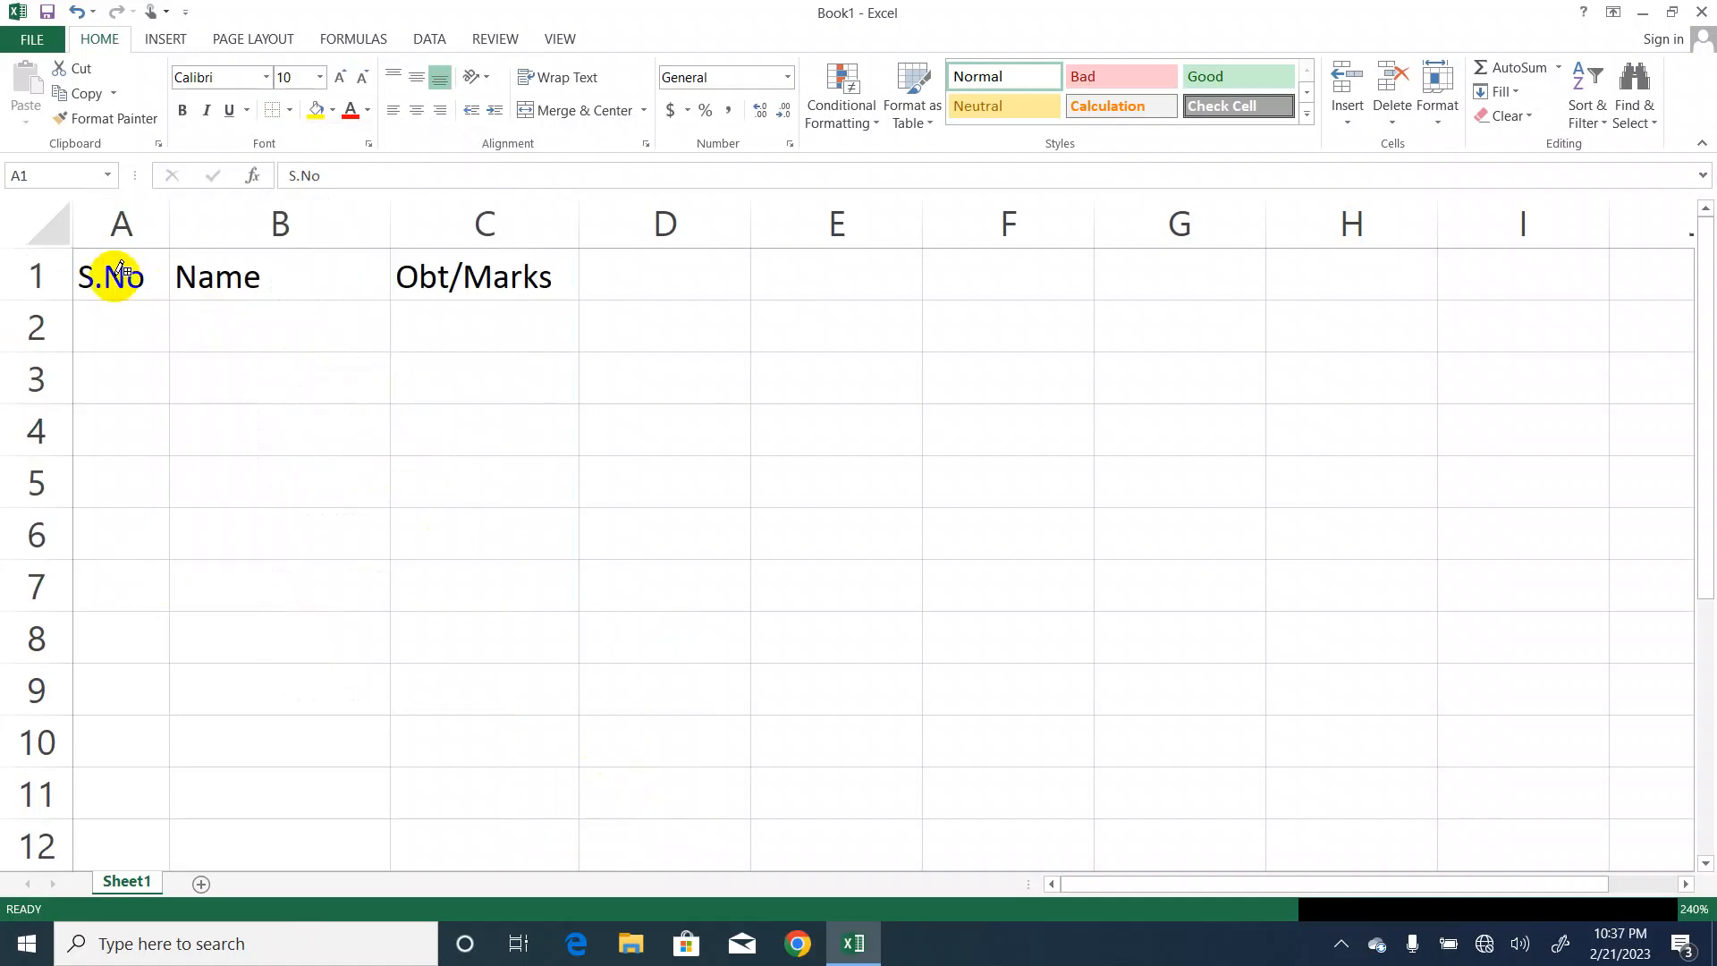
{"action": "mouse_move", "coordinate": [96, 259]}
{"action": "left_mouse_down"}
{"action": "mouse_move", "coordinate": [280, 417]}
{"action": "mouse_move", "coordinate": [479, 540]}
{"action": "mouse_move", "coordinate": [510, 593]}
{"action": "left_mouse_up"}
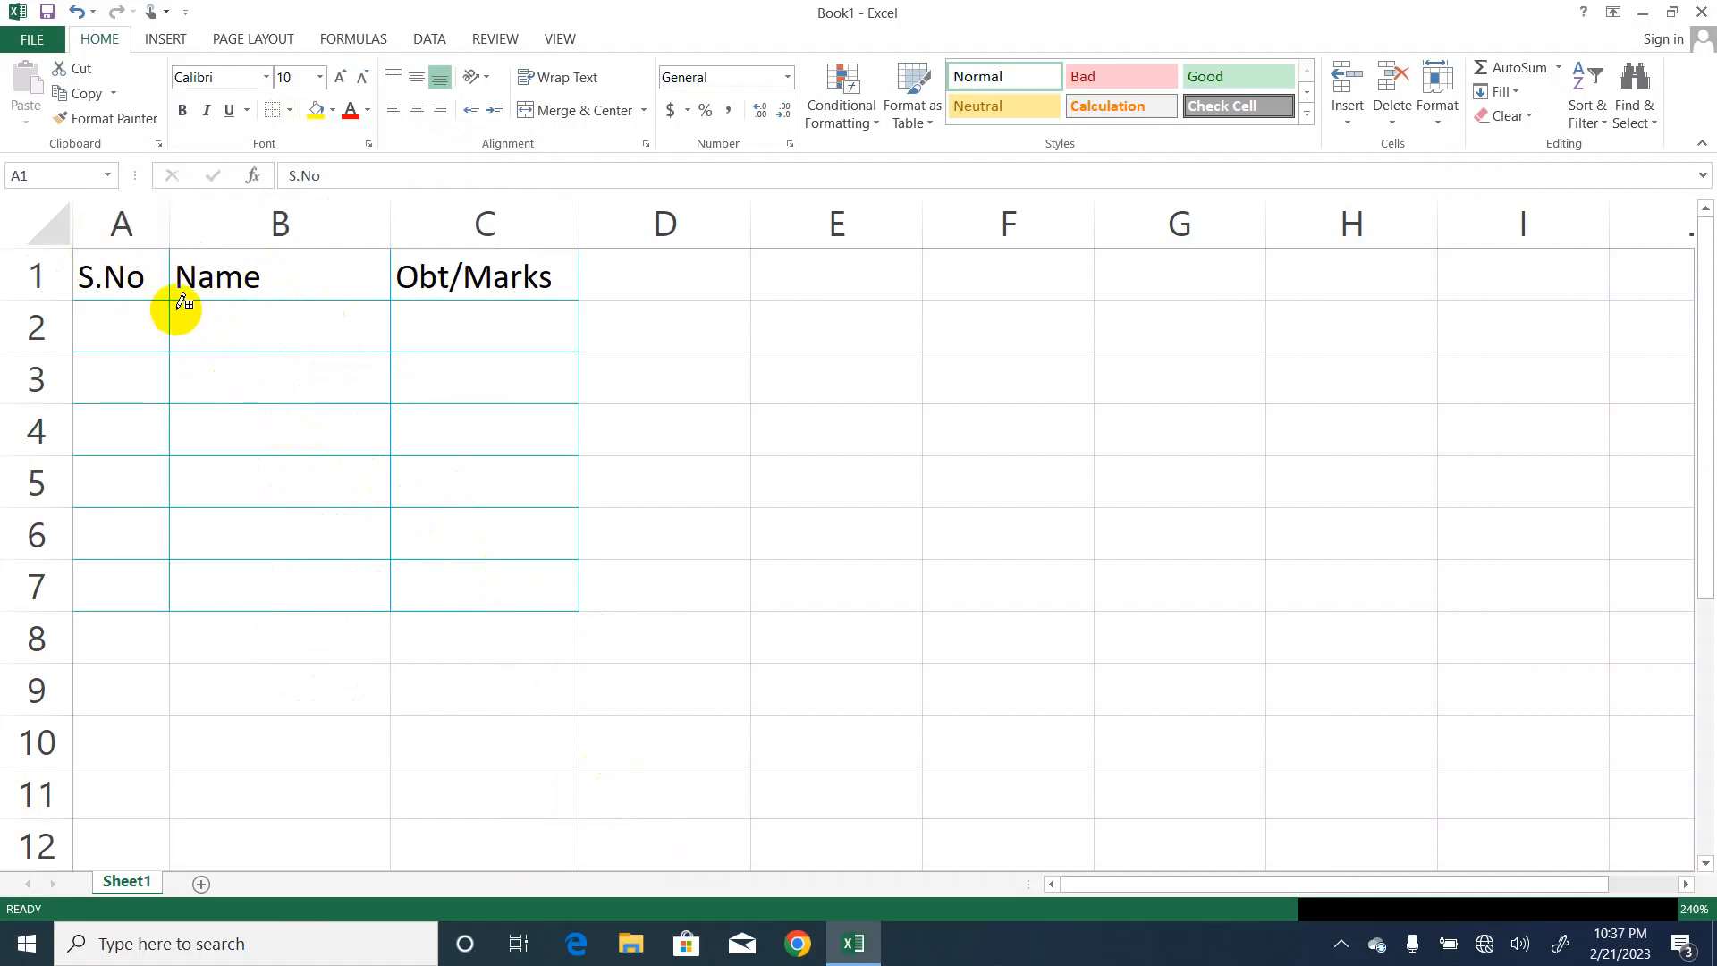
Erase the horizontal borders beneath rows 2, 4 and 6 in columns B and C with Erase Border.
{"action": "left_click", "coordinate": [295, 115]}
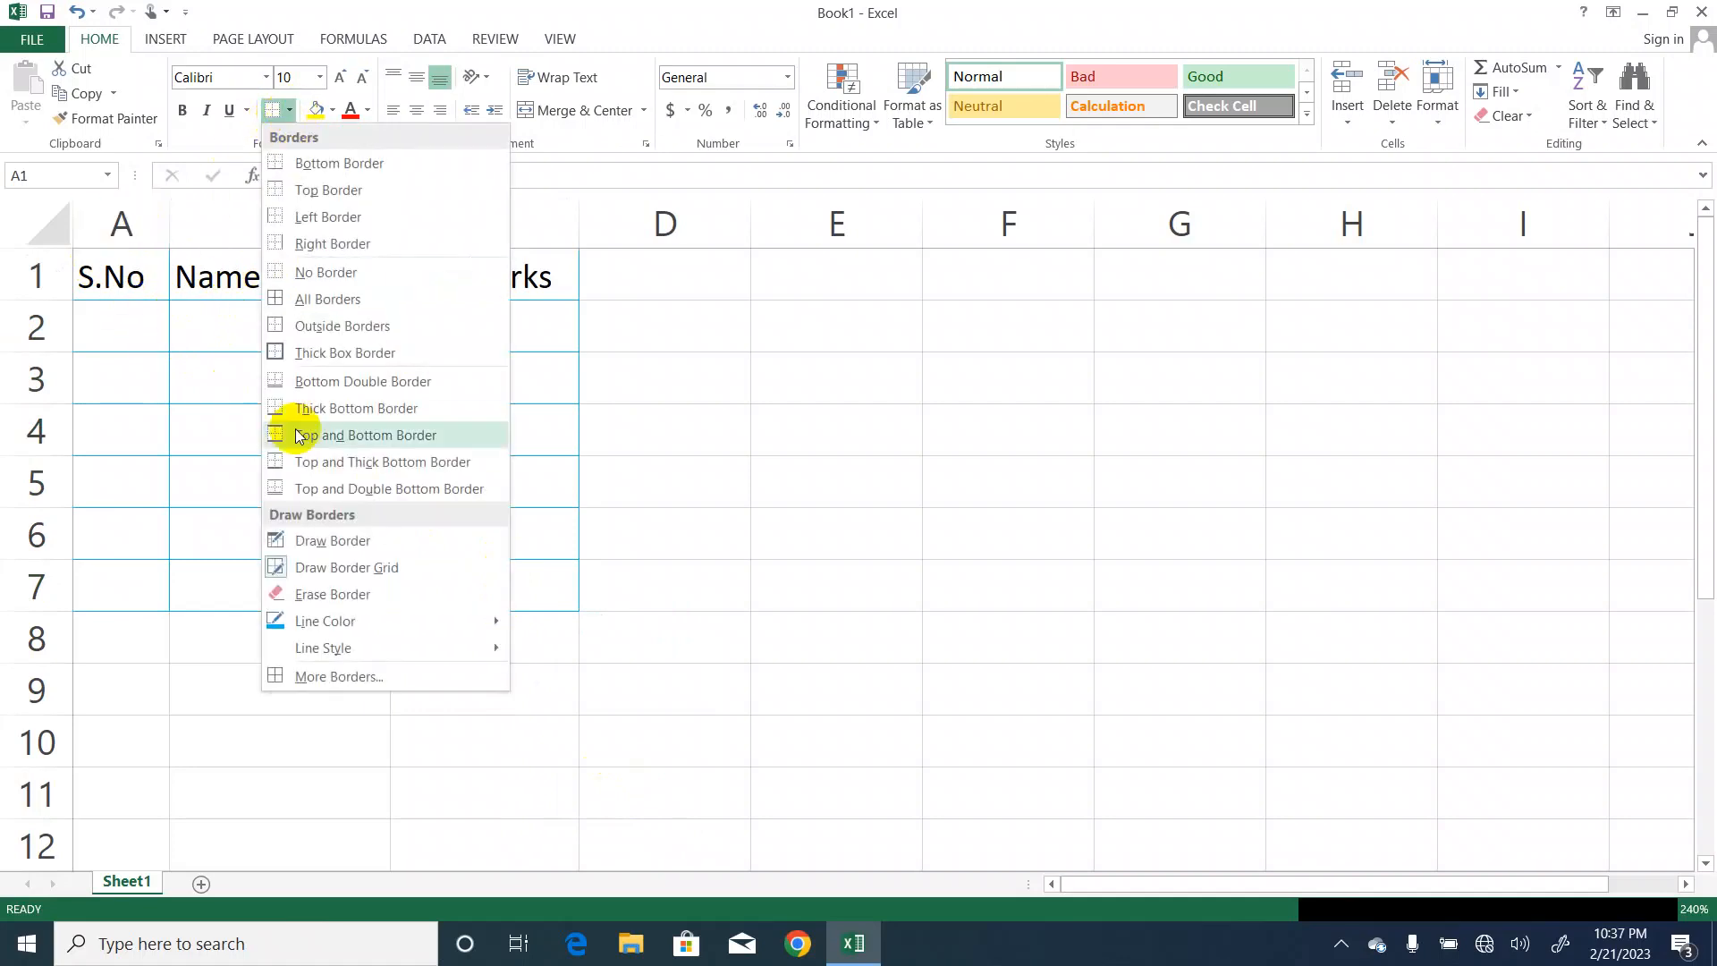
{"action": "left_click", "coordinate": [332, 593]}
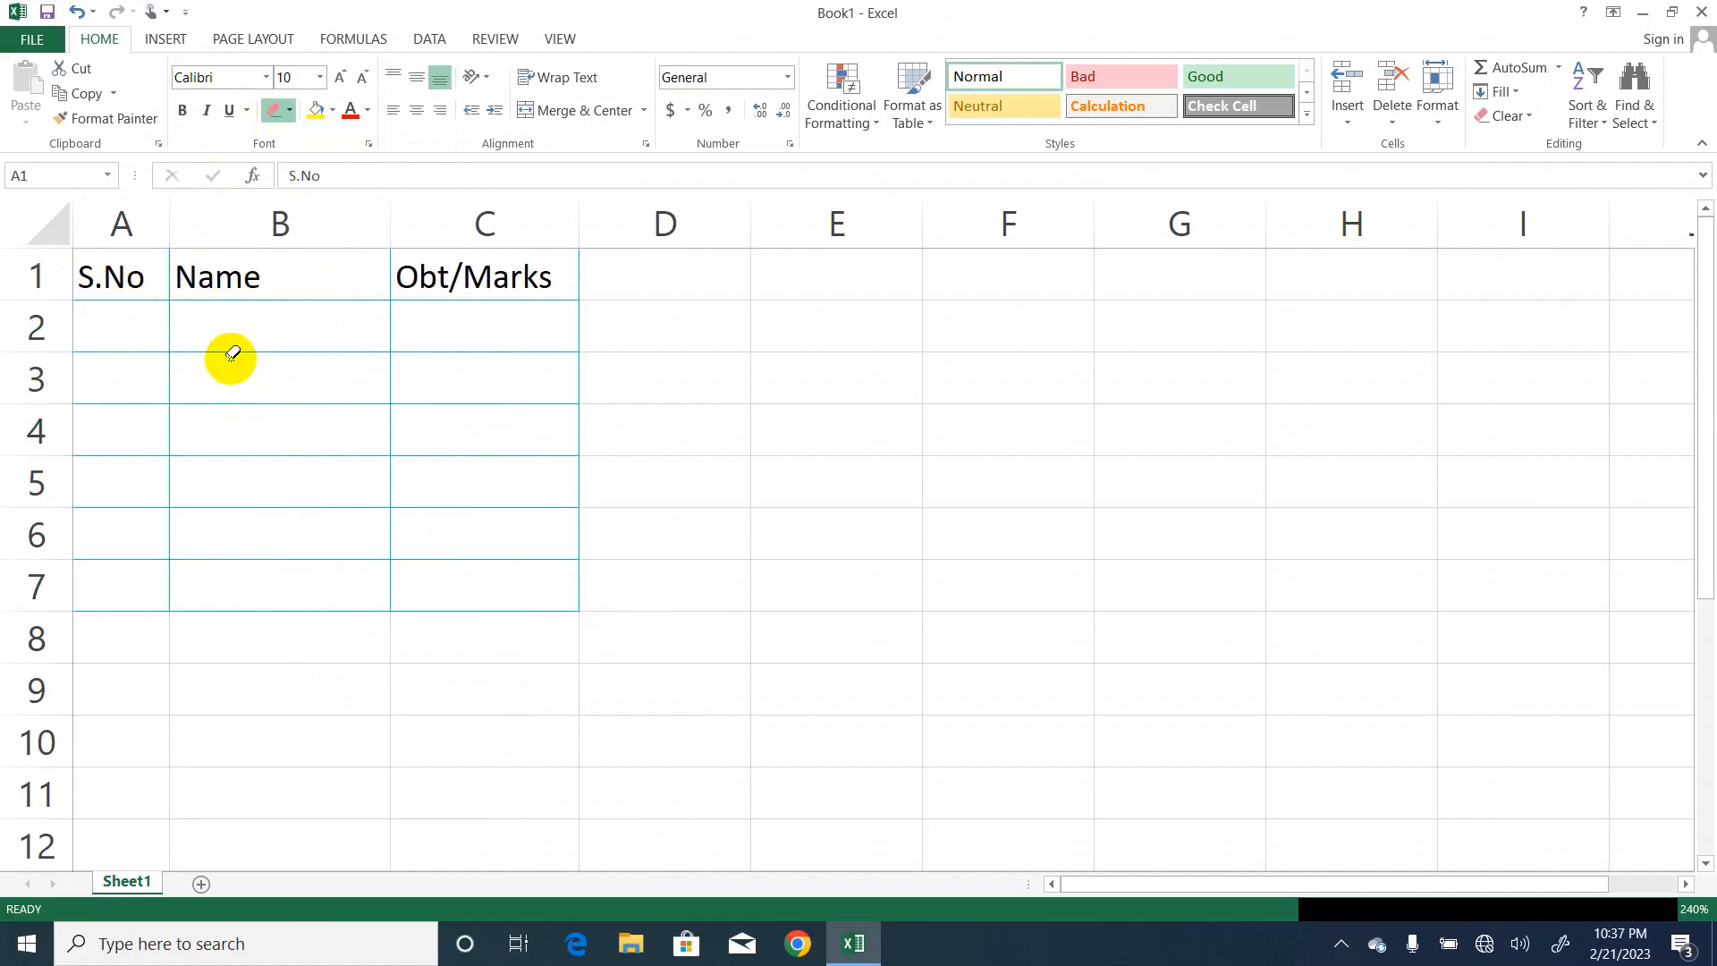
{"action": "left_click", "coordinate": [230, 350]}
{"action": "left_click", "coordinate": [438, 351]}
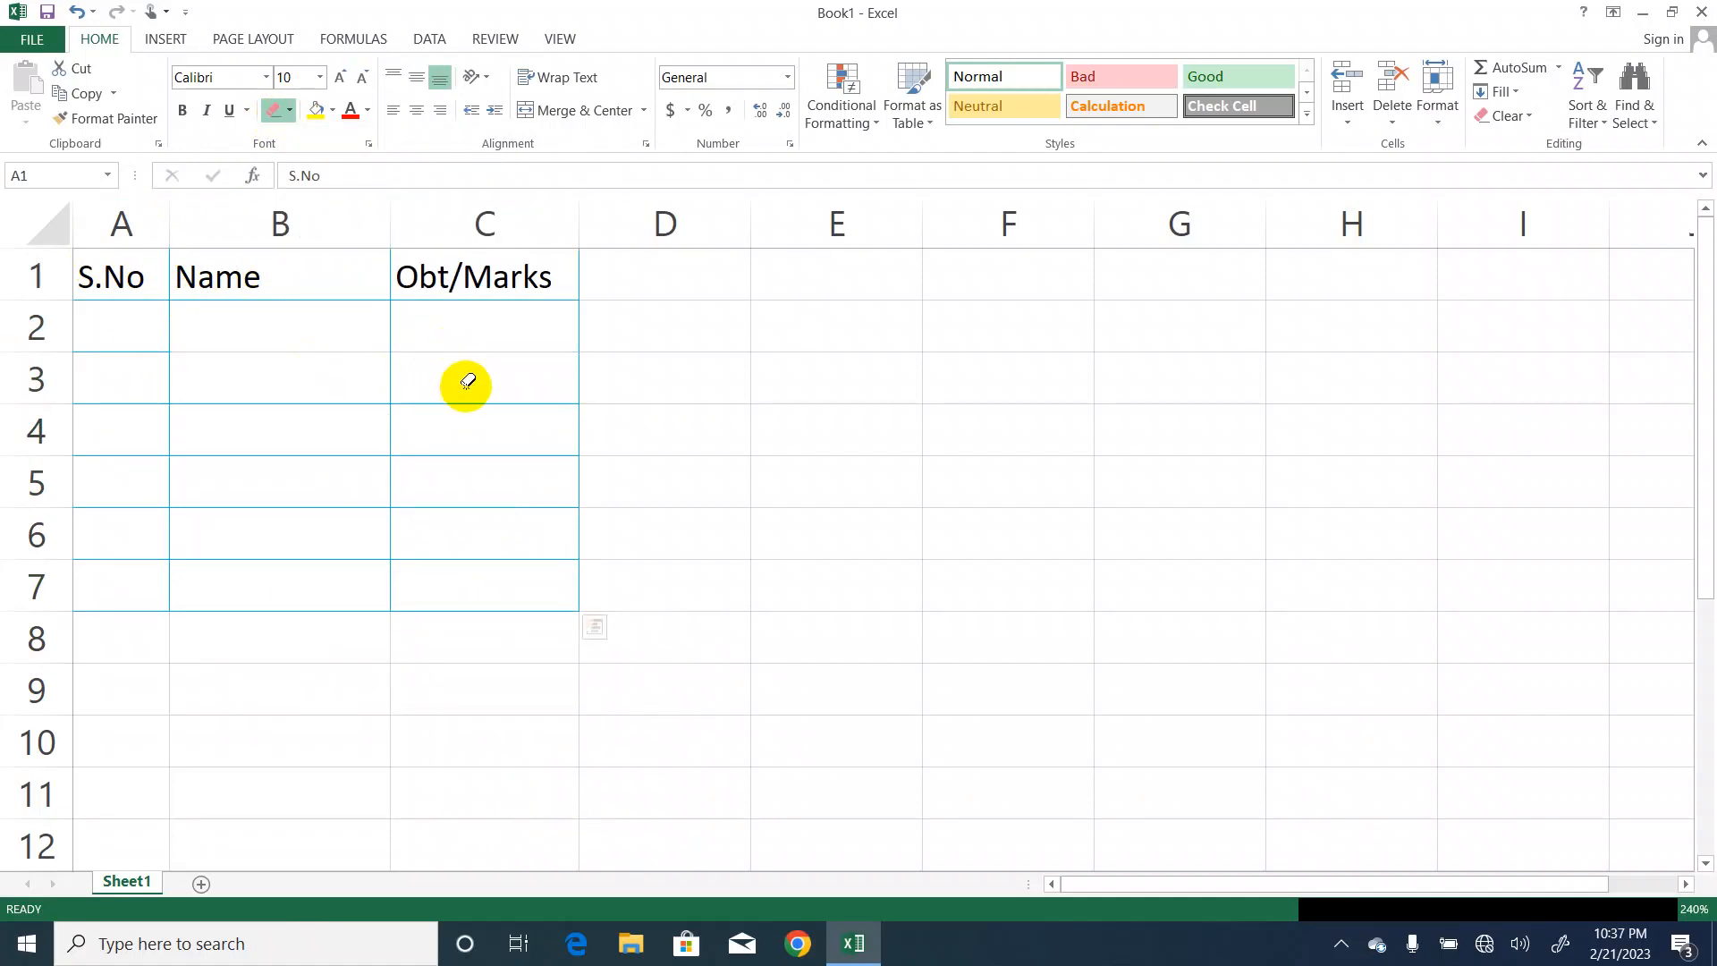
{"action": "left_click", "coordinate": [265, 457]}
{"action": "left_click", "coordinate": [460, 456]}
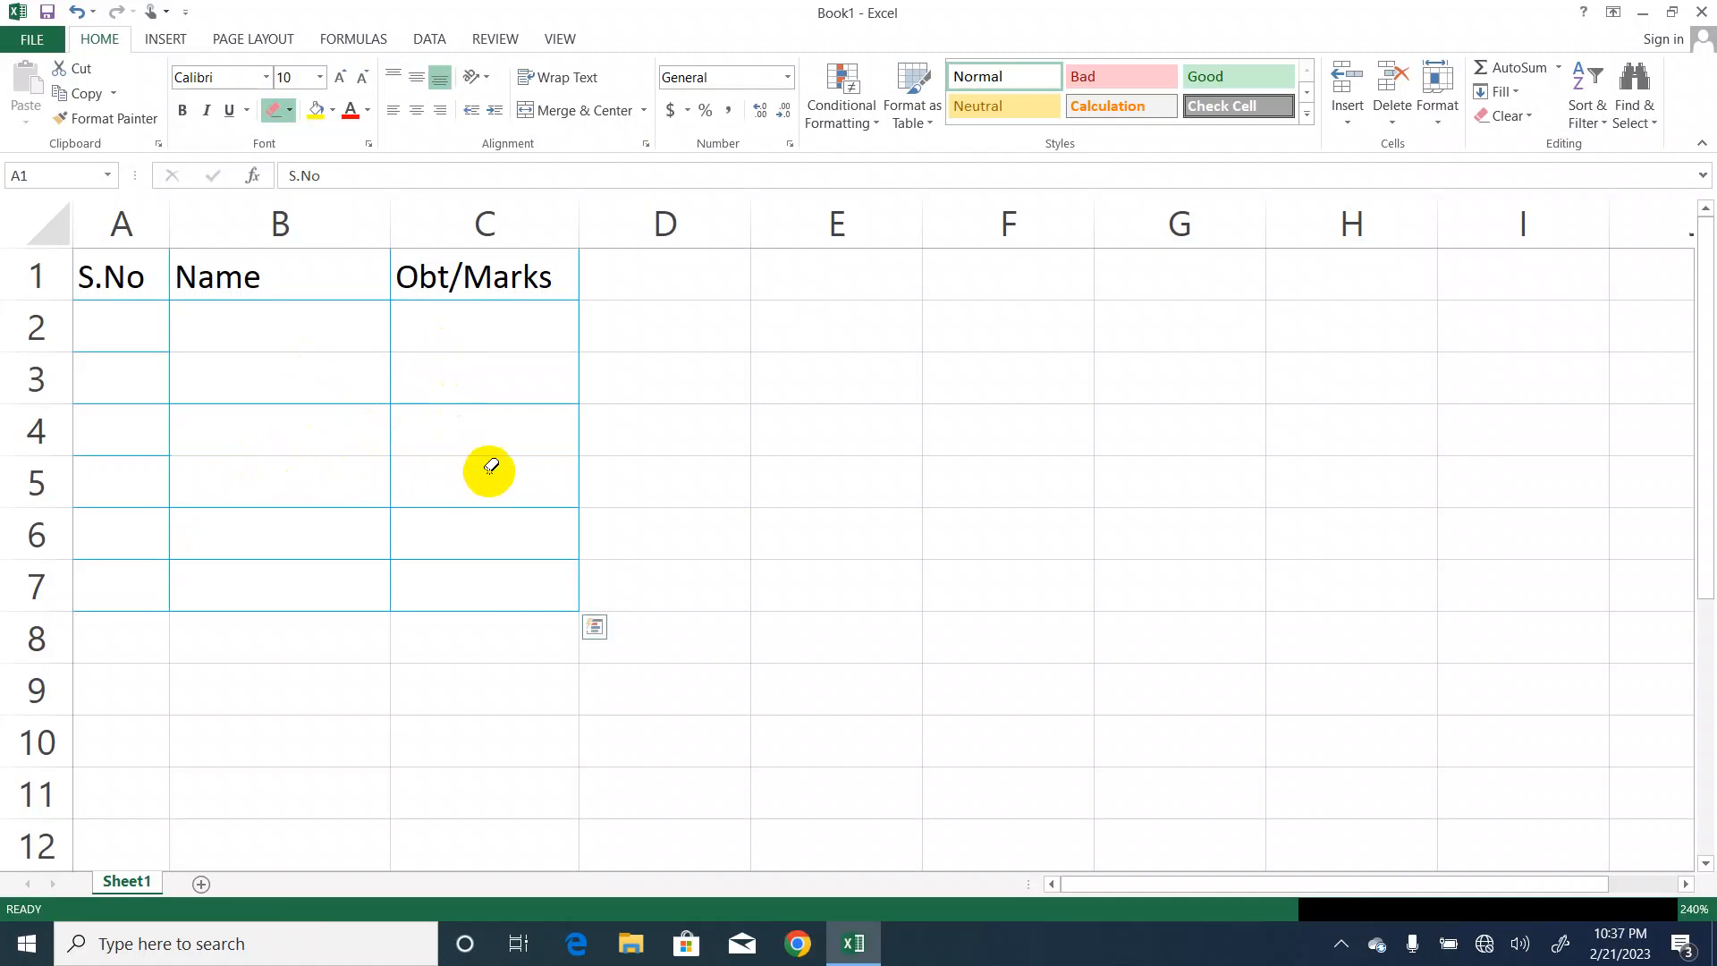
{"action": "left_click", "coordinate": [274, 557]}
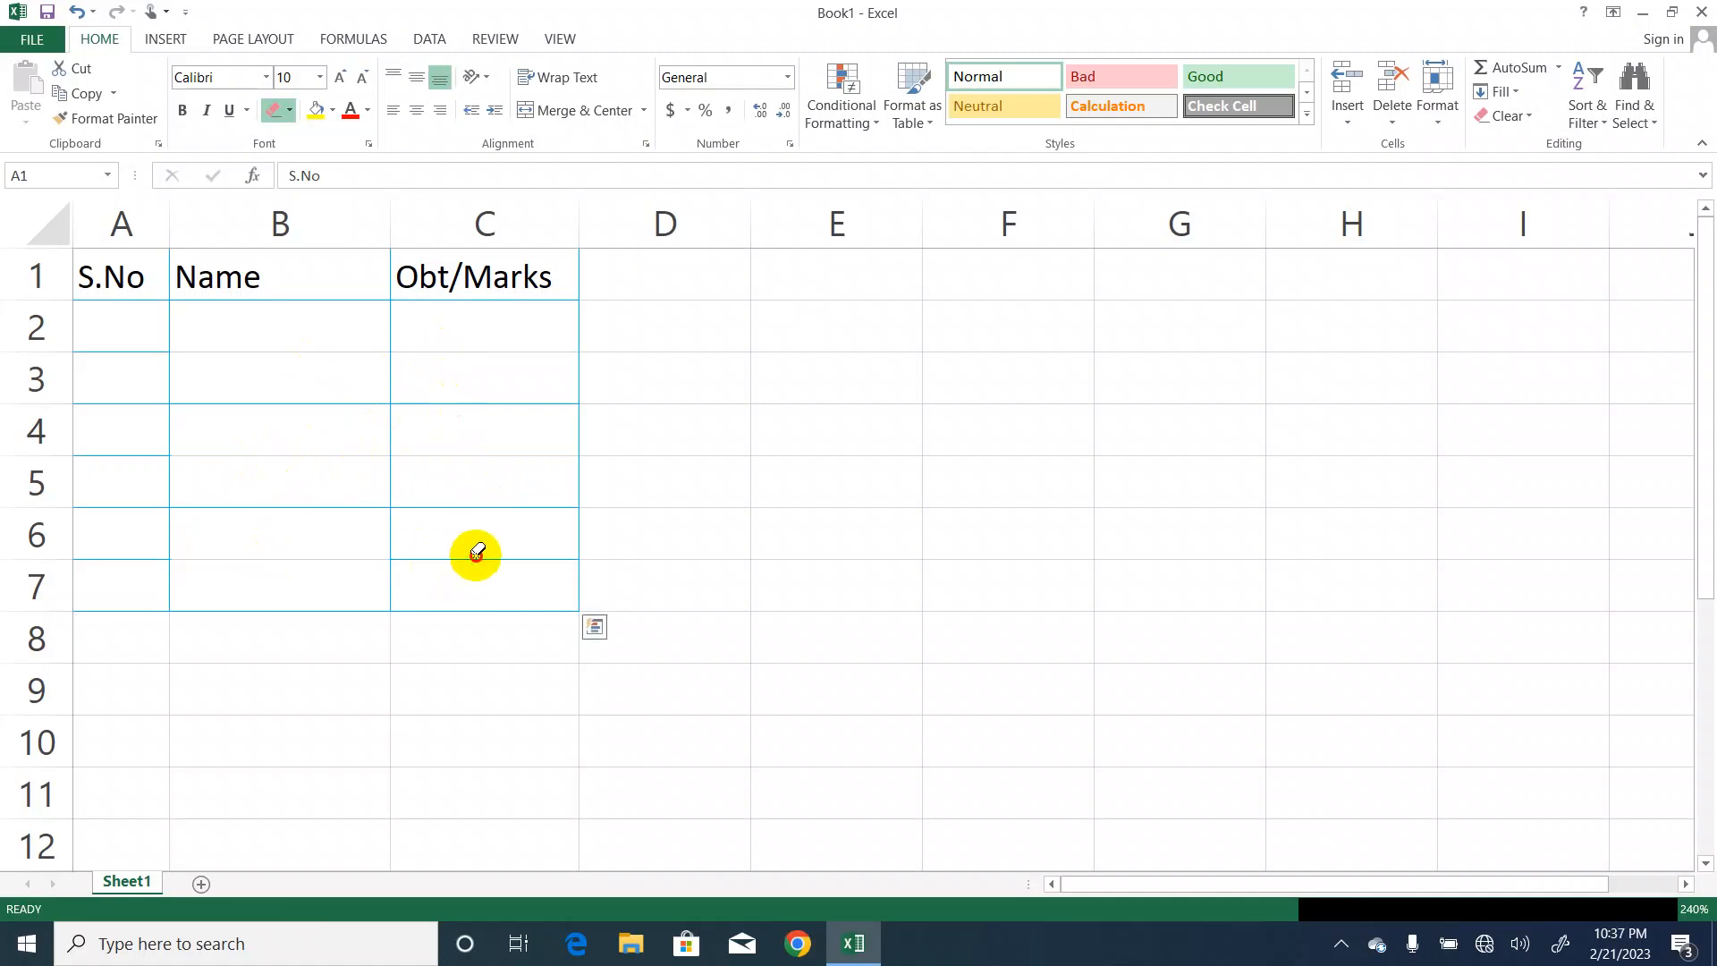
{"action": "left_click", "coordinate": [475, 554]}
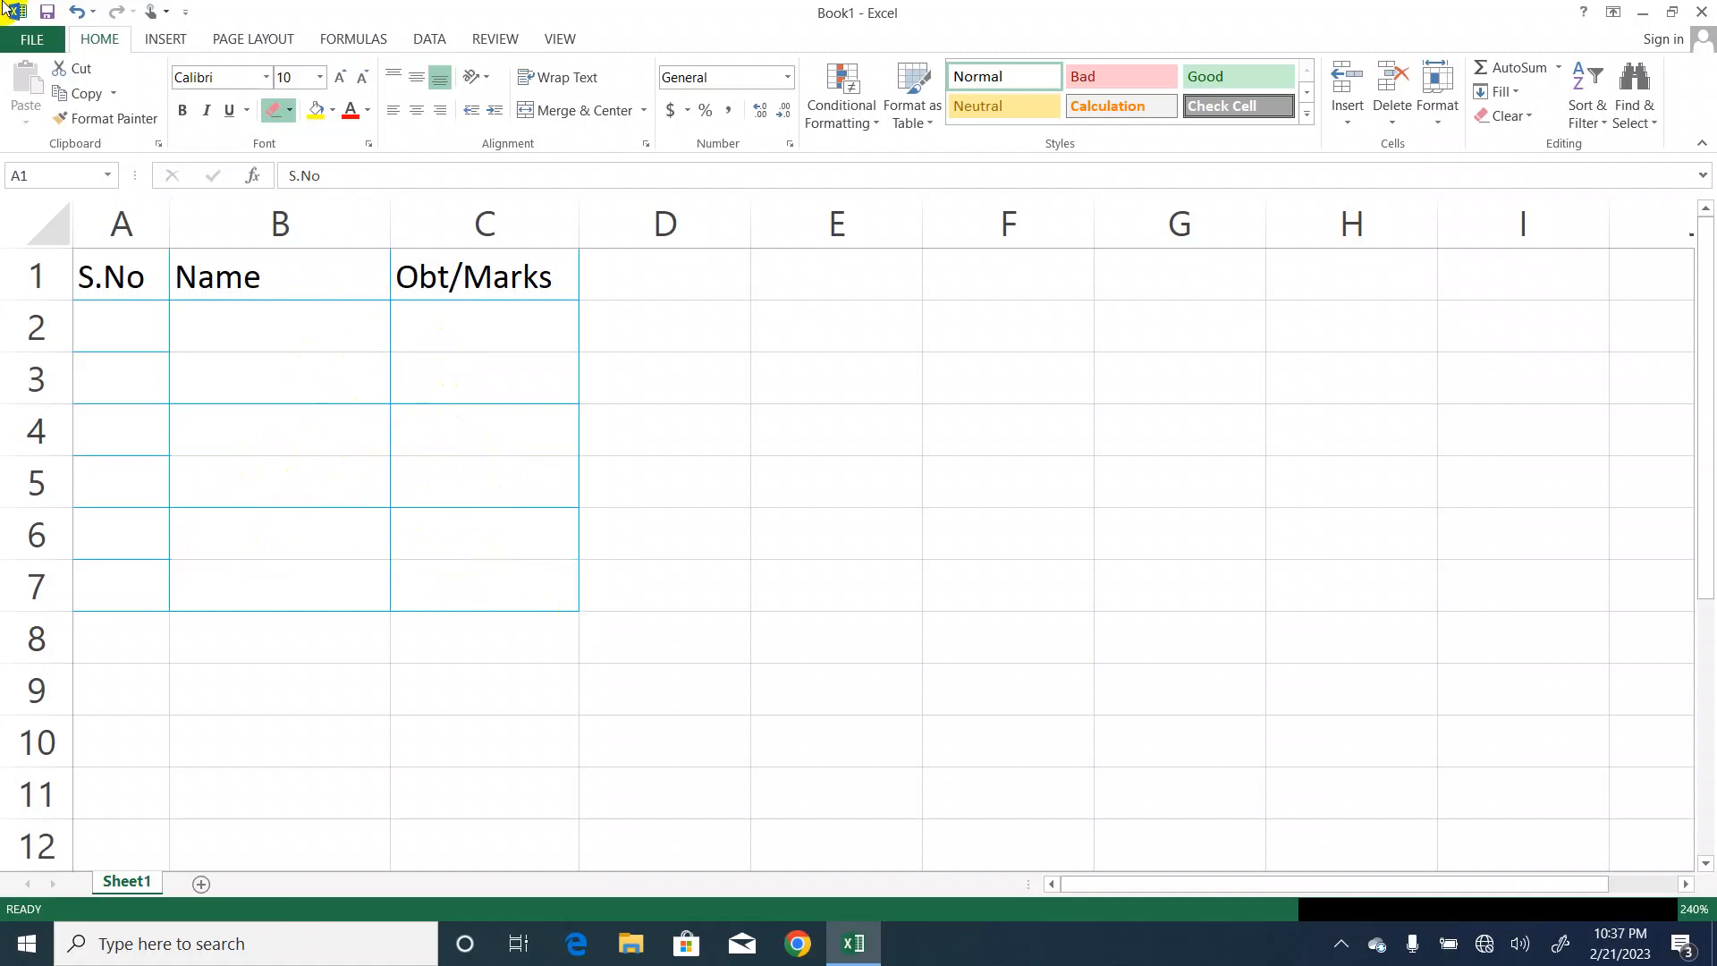
Check the light blue table in the print preview and return to the sheet.
{"action": "left_click", "coordinate": [32, 37]}
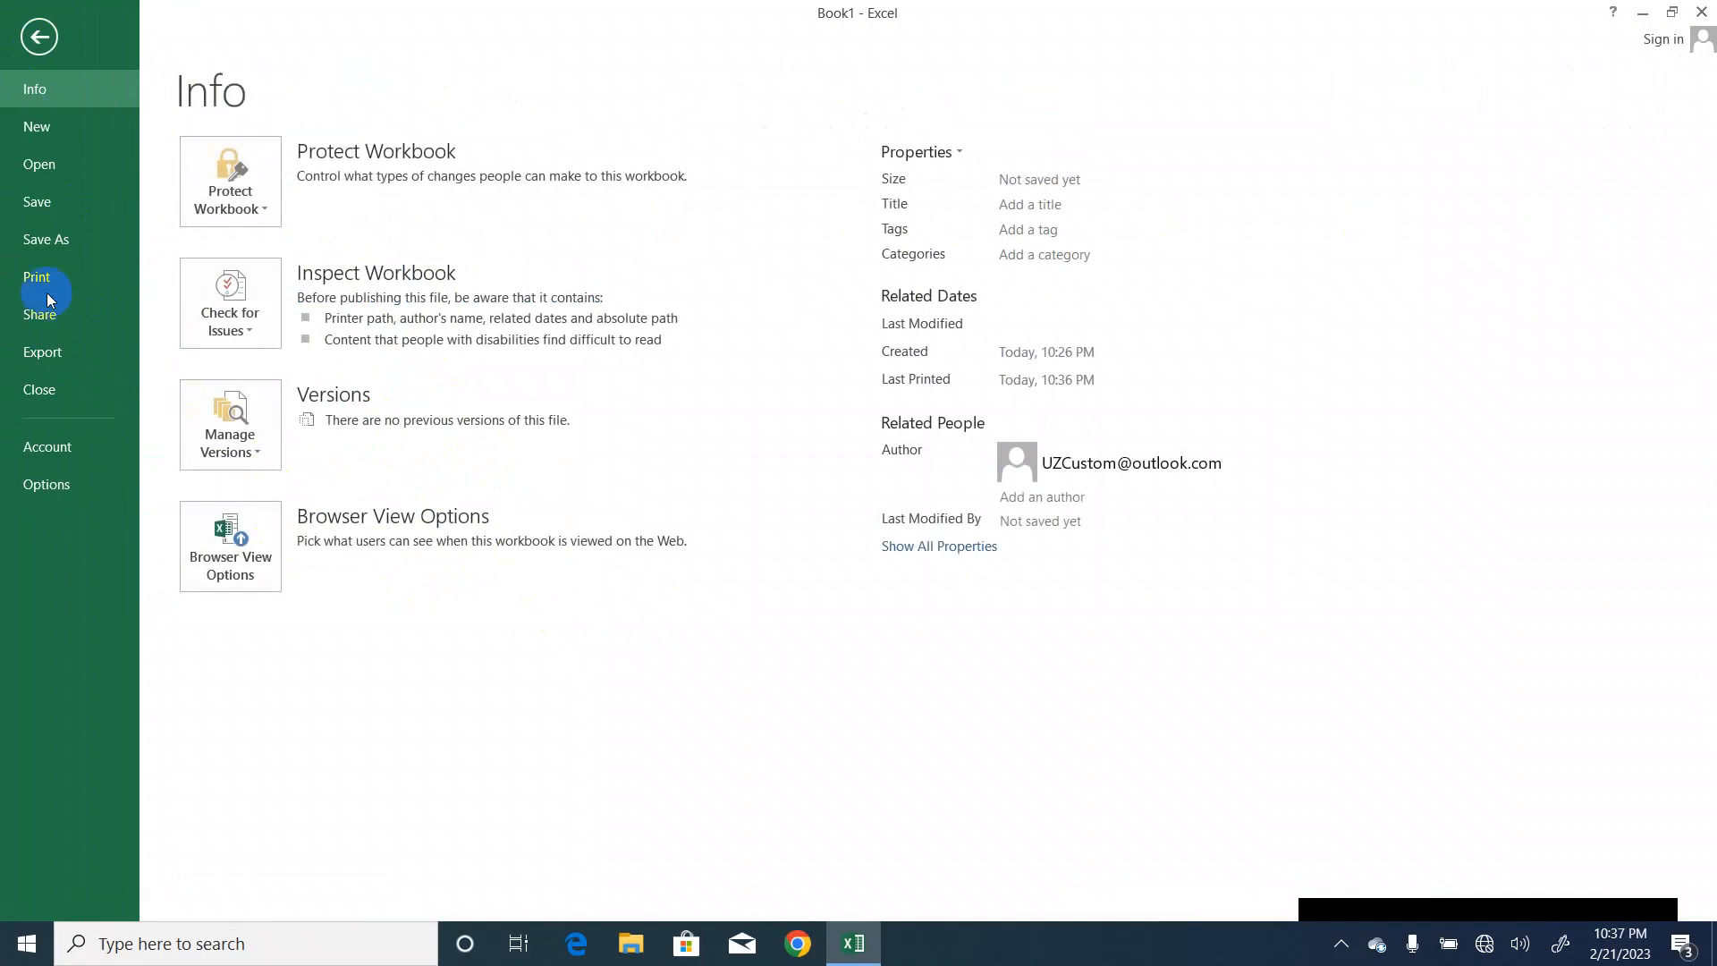
{"action": "left_click", "coordinate": [48, 270]}
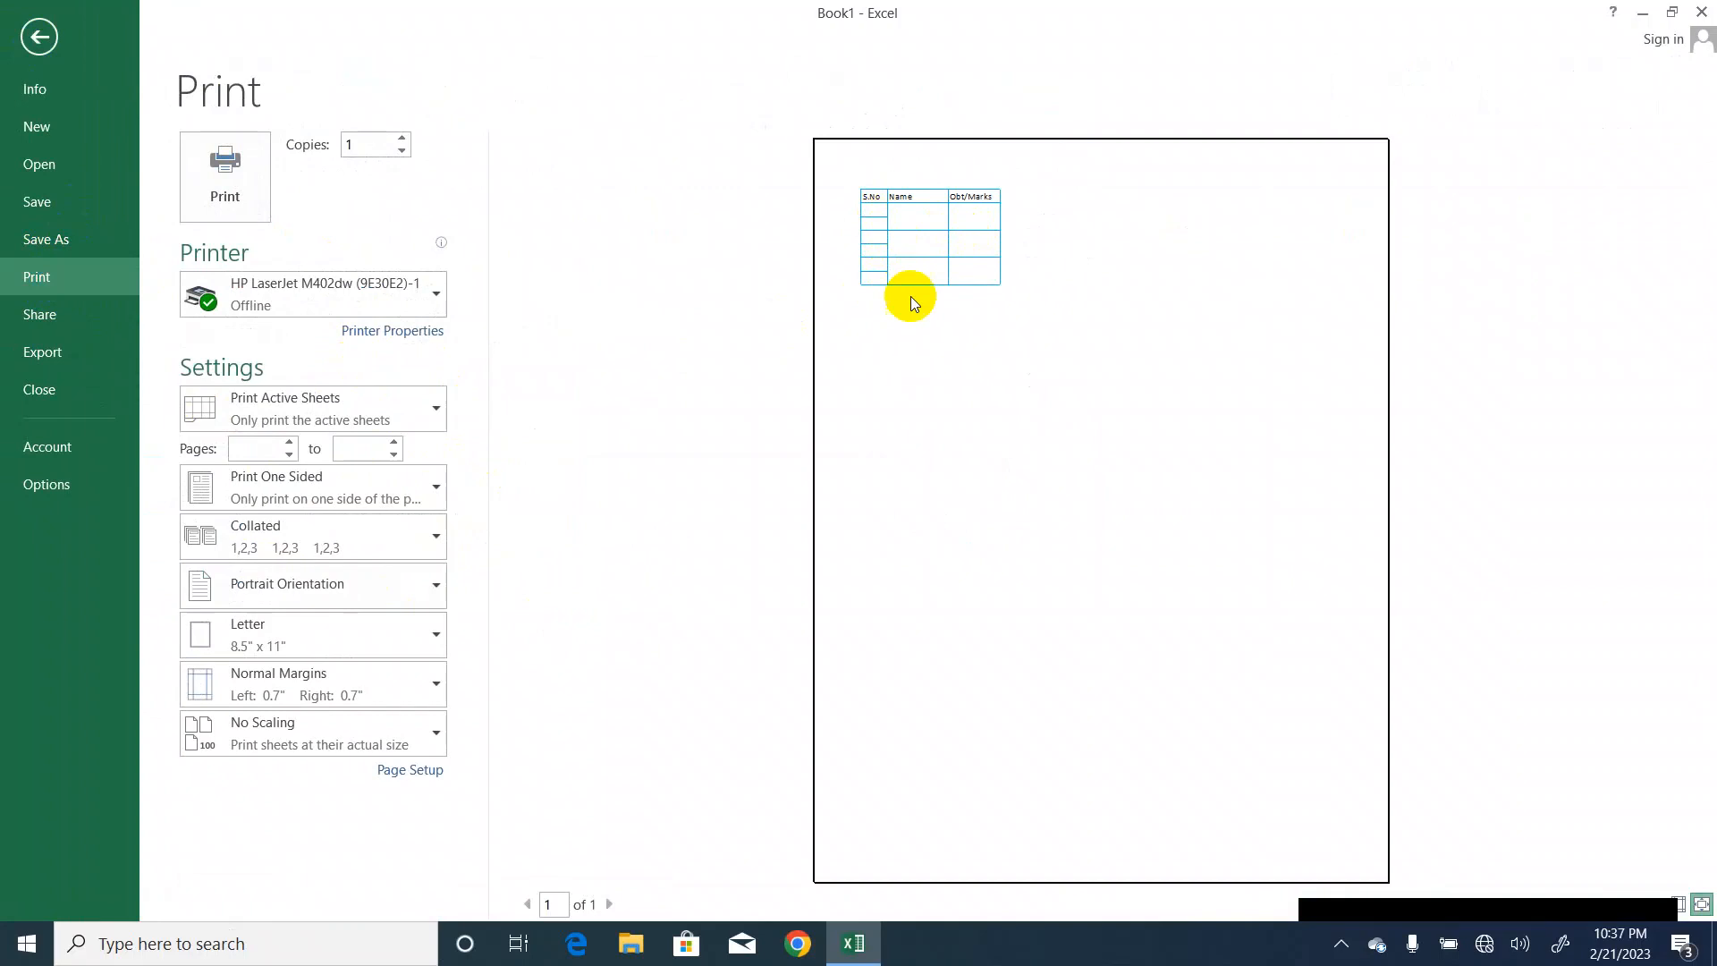
{"action": "left_click", "coordinate": [242, 138]}
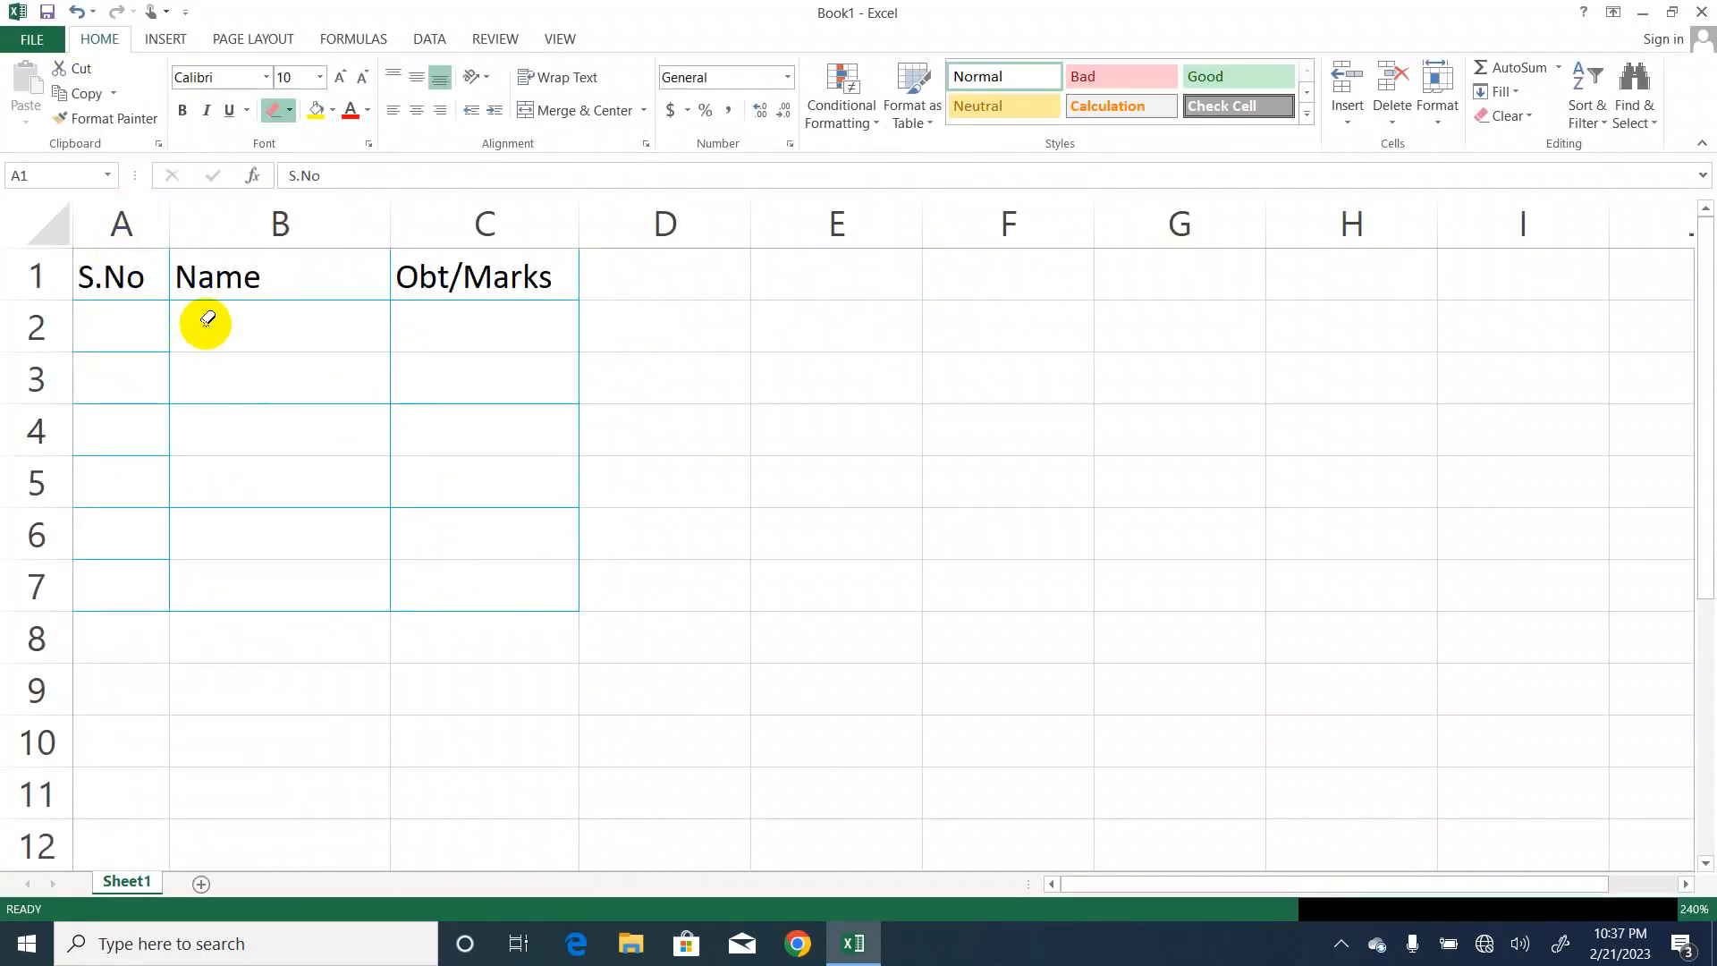
Leave border erasing and remove all borders from A1:C7 with No Border.
{"action": "key", "text": "Escape"}
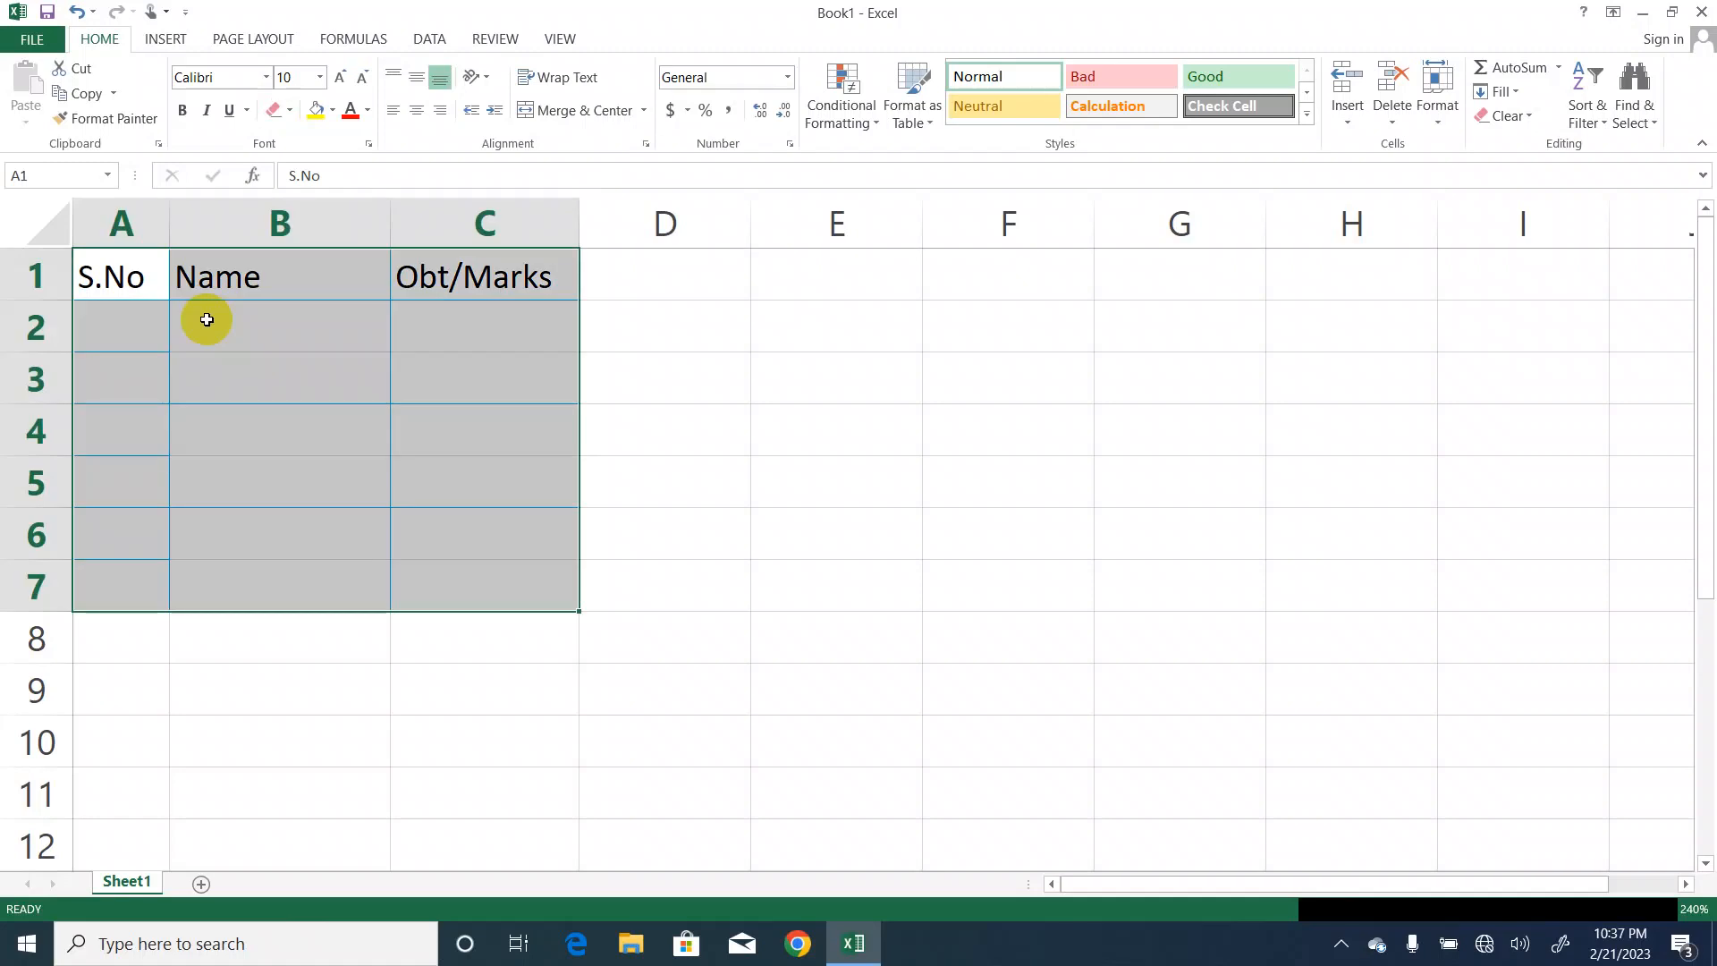
{"action": "left_click", "coordinate": [288, 110]}
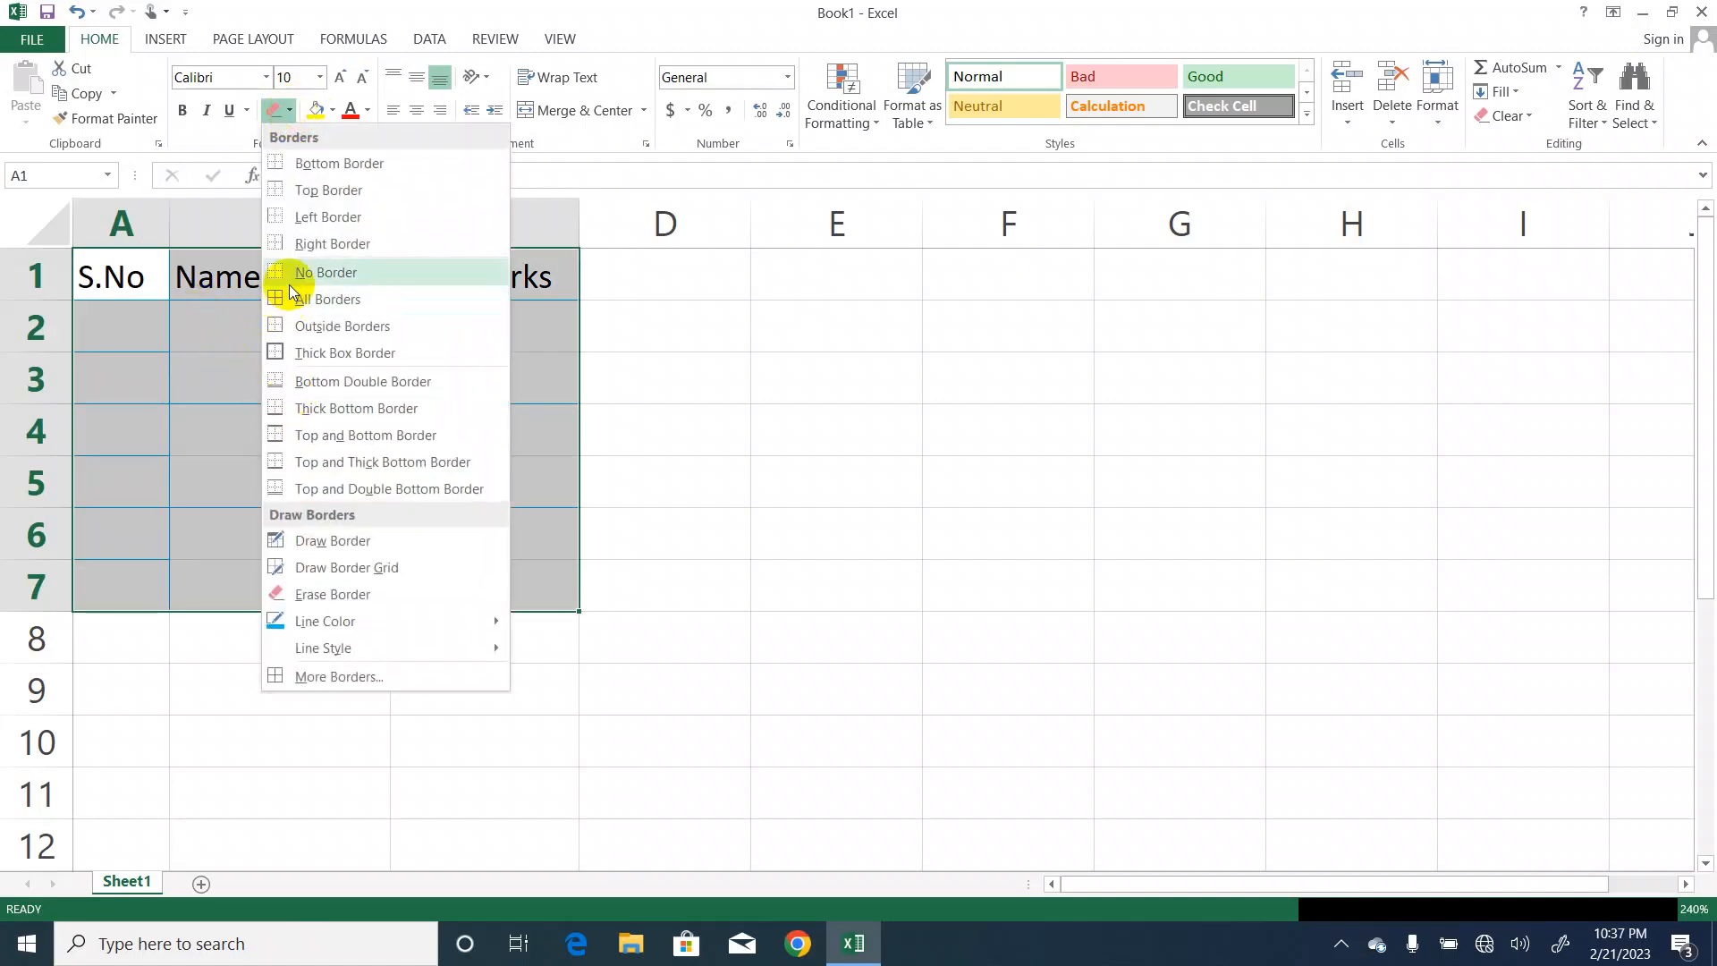
{"action": "left_click", "coordinate": [319, 273]}
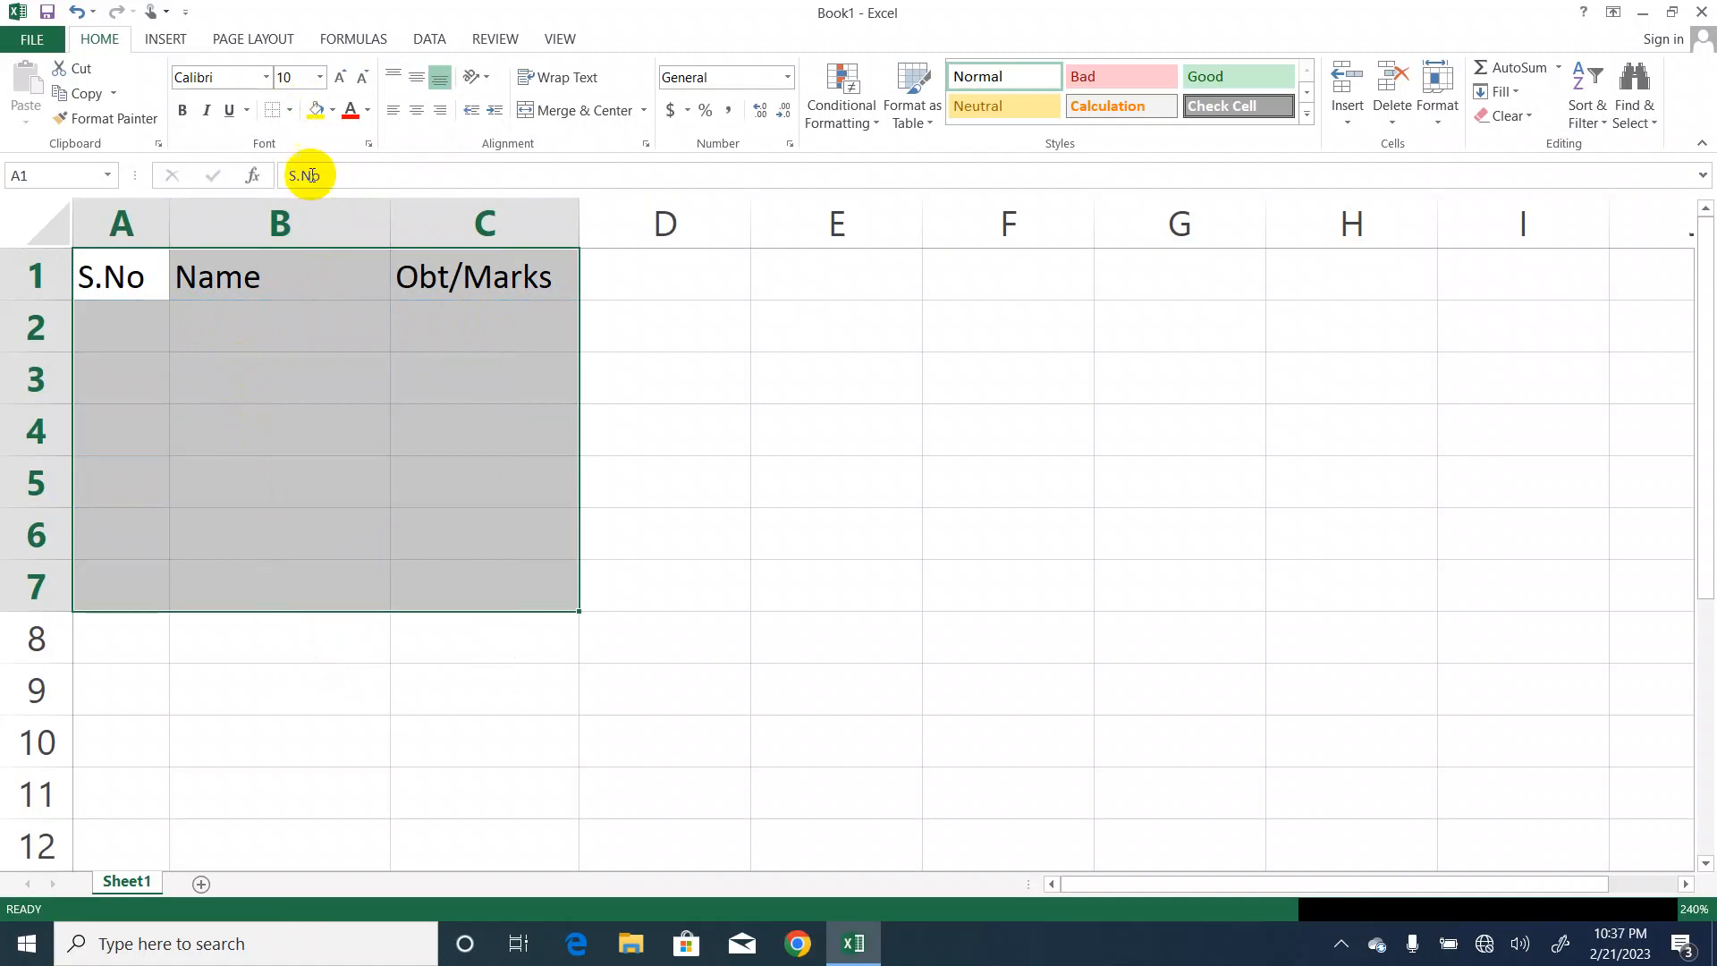
Look over the border line styles, apply a light blue border around cell D4, and select neighbouring cells to inspect it.
{"action": "left_click", "coordinate": [288, 116]}
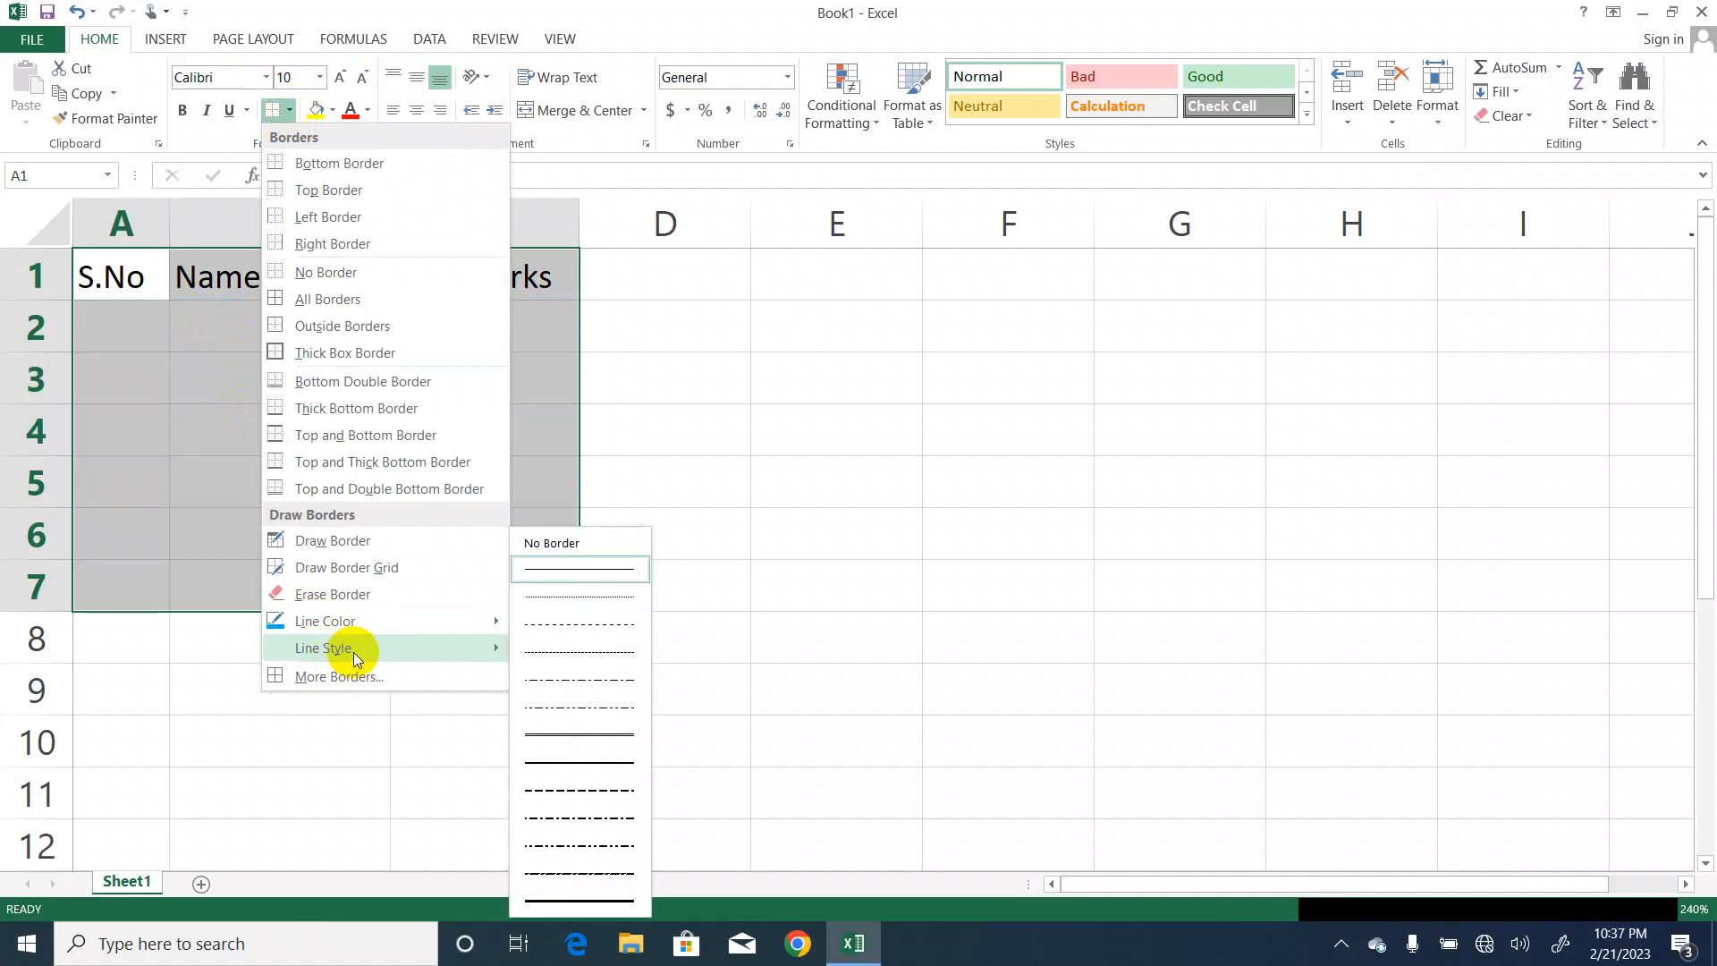
{"action": "left_click", "coordinate": [781, 480]}
{"action": "left_click", "coordinate": [736, 441]}
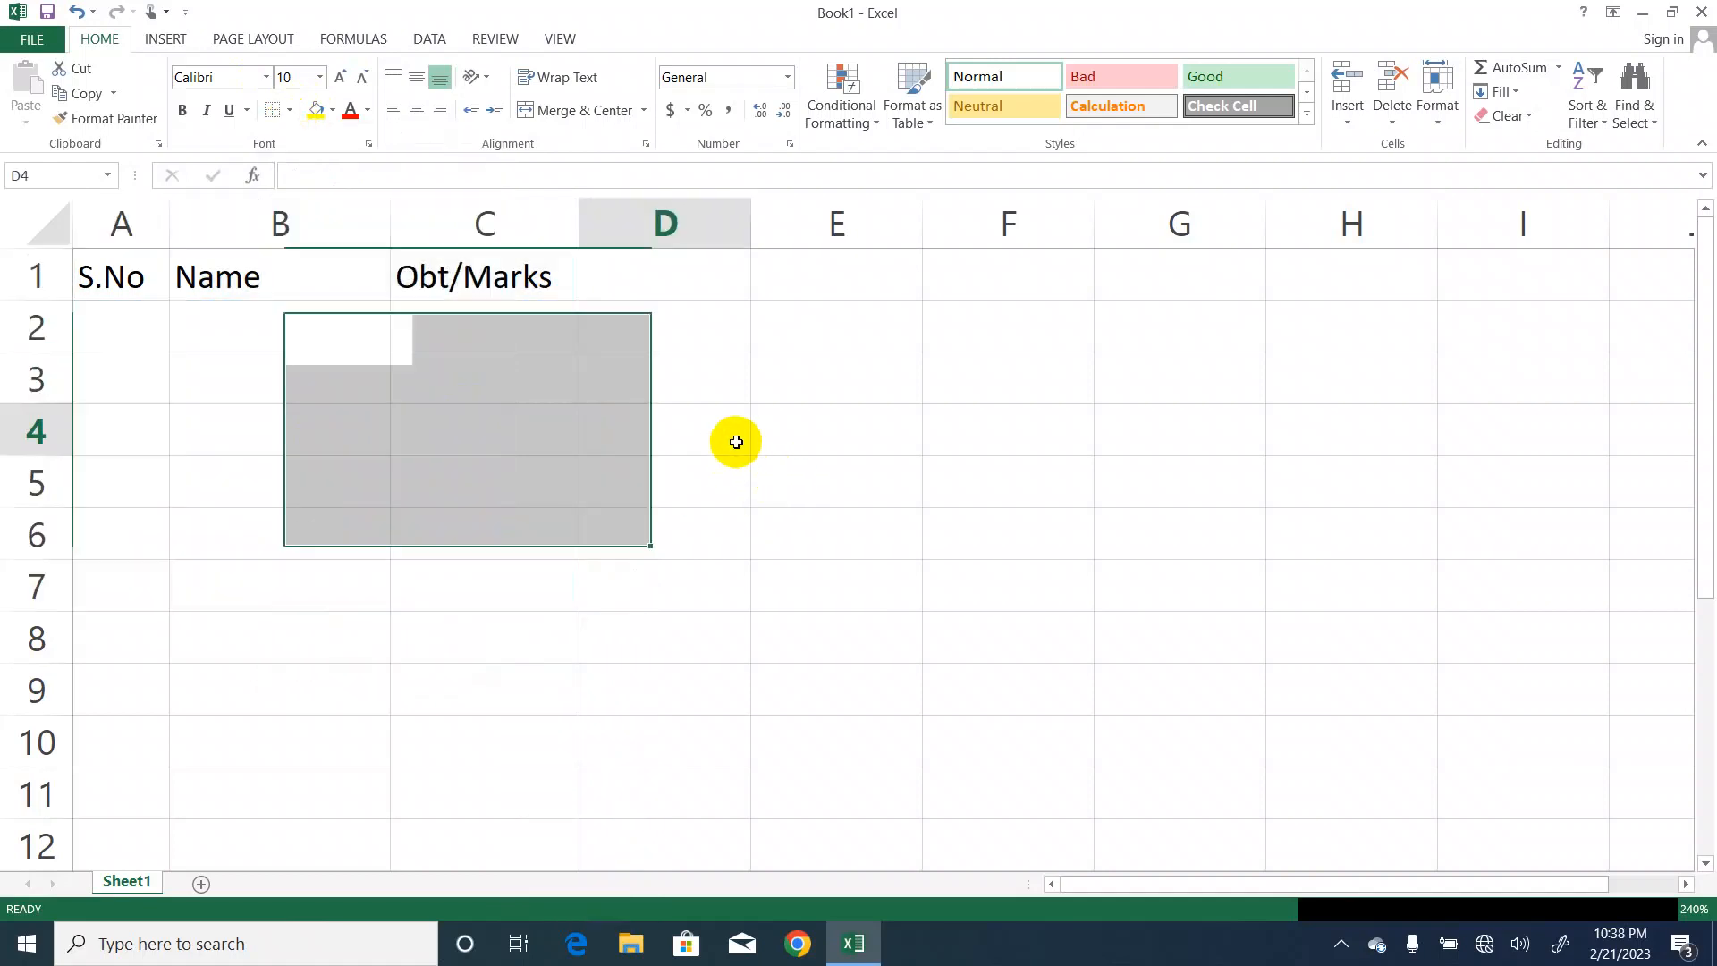
{"action": "left_click", "coordinate": [288, 111]}
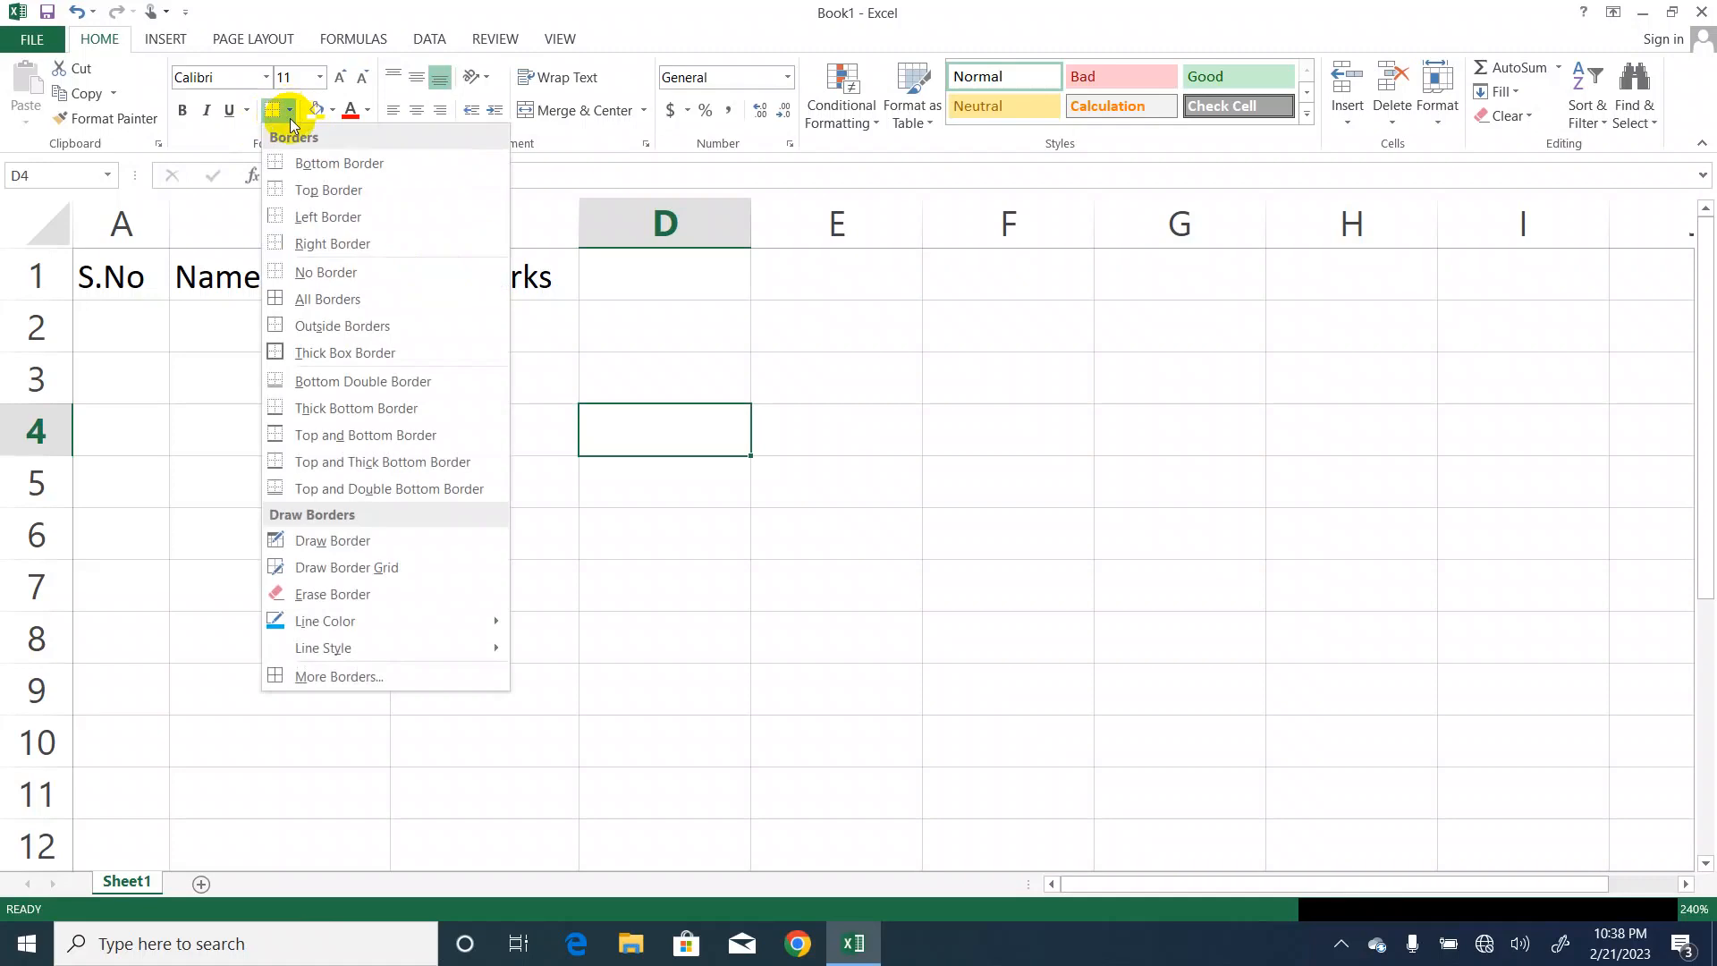
{"action": "left_click", "coordinate": [304, 273]}
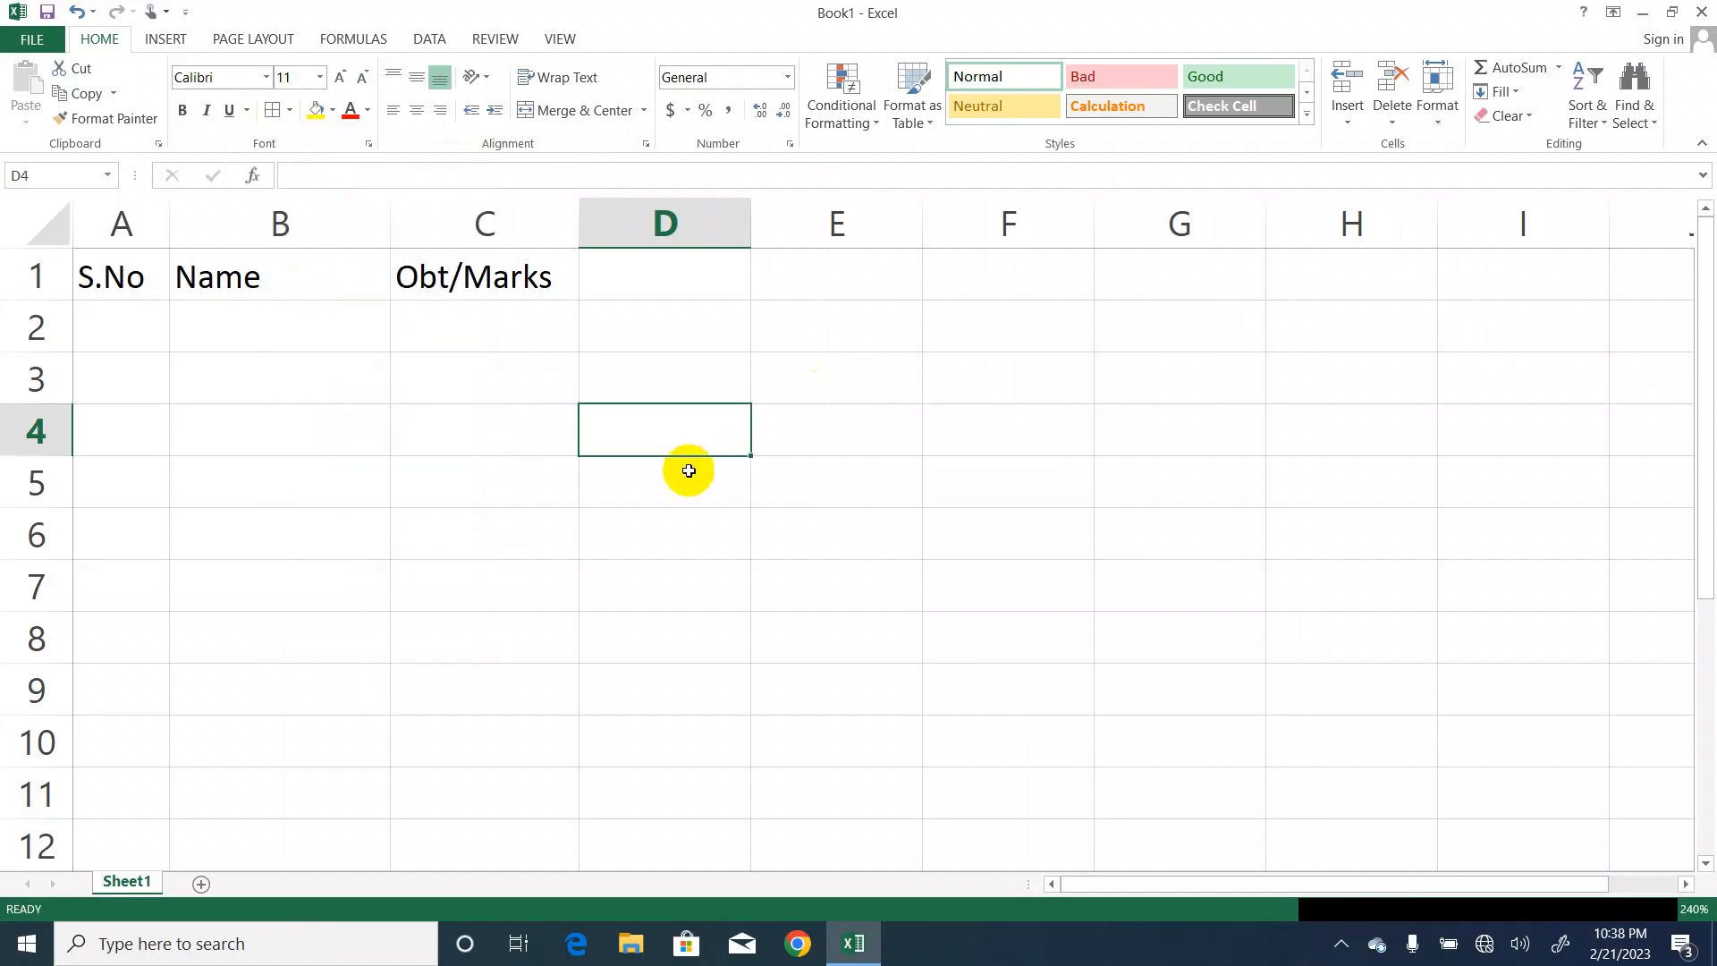
{"action": "left_click", "coordinate": [733, 385]}
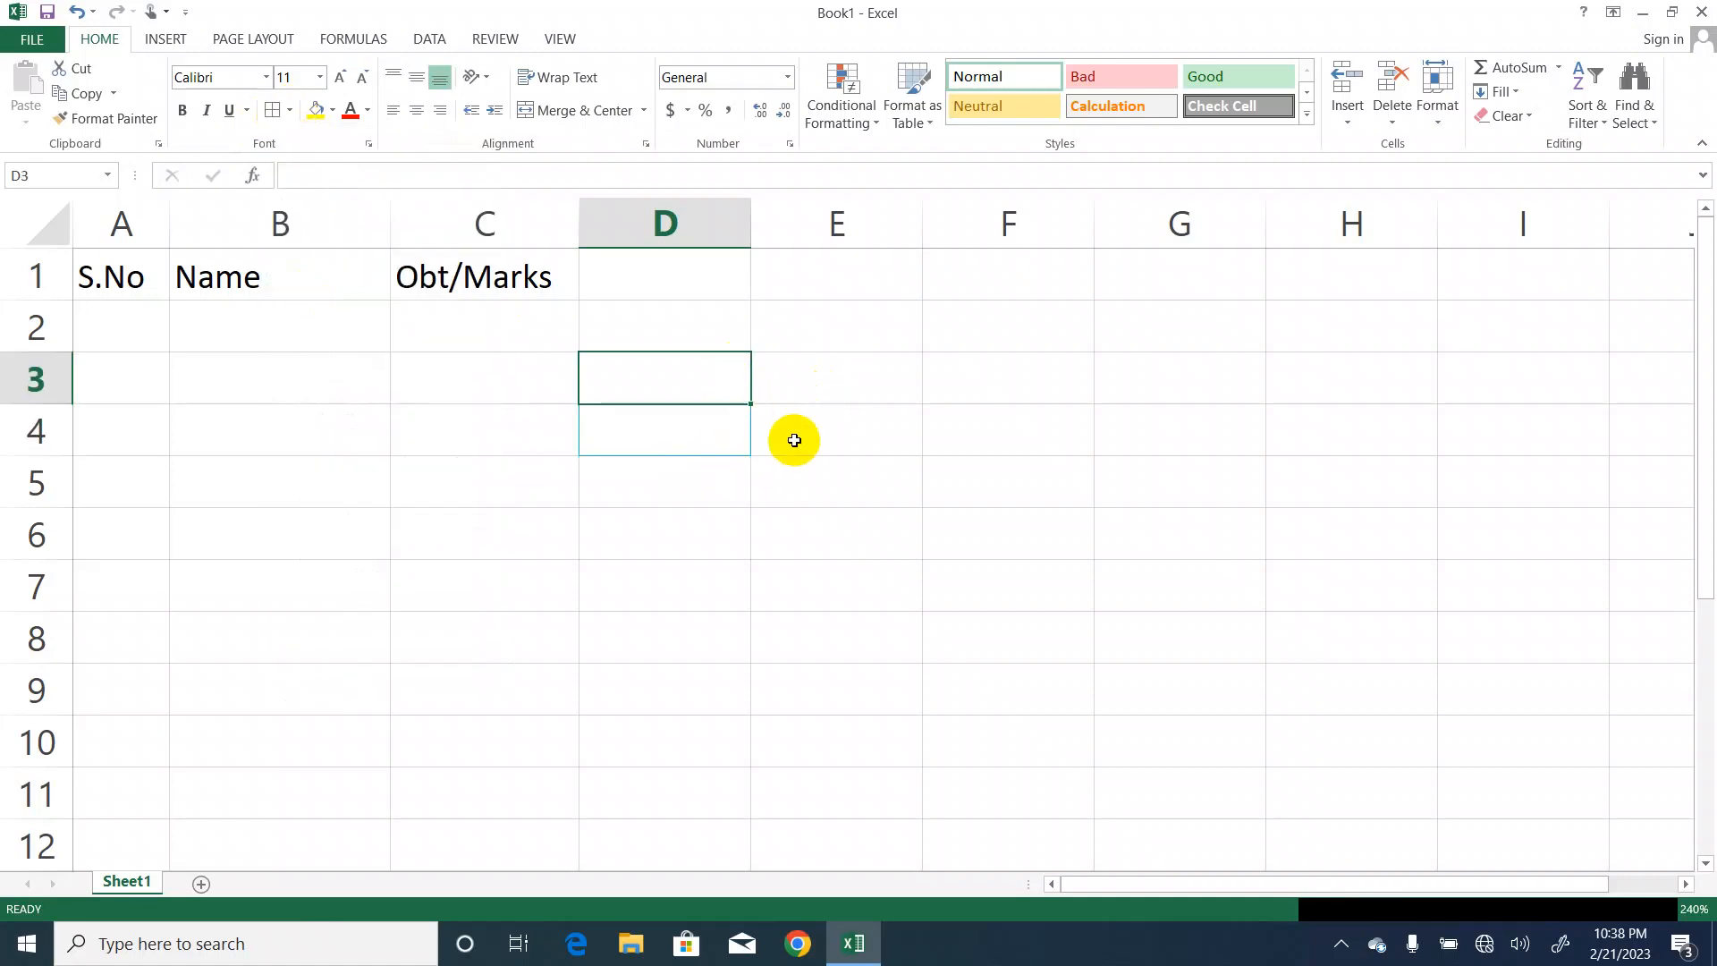
{"action": "left_click", "coordinate": [705, 440]}
{"action": "left_click", "coordinate": [776, 411]}
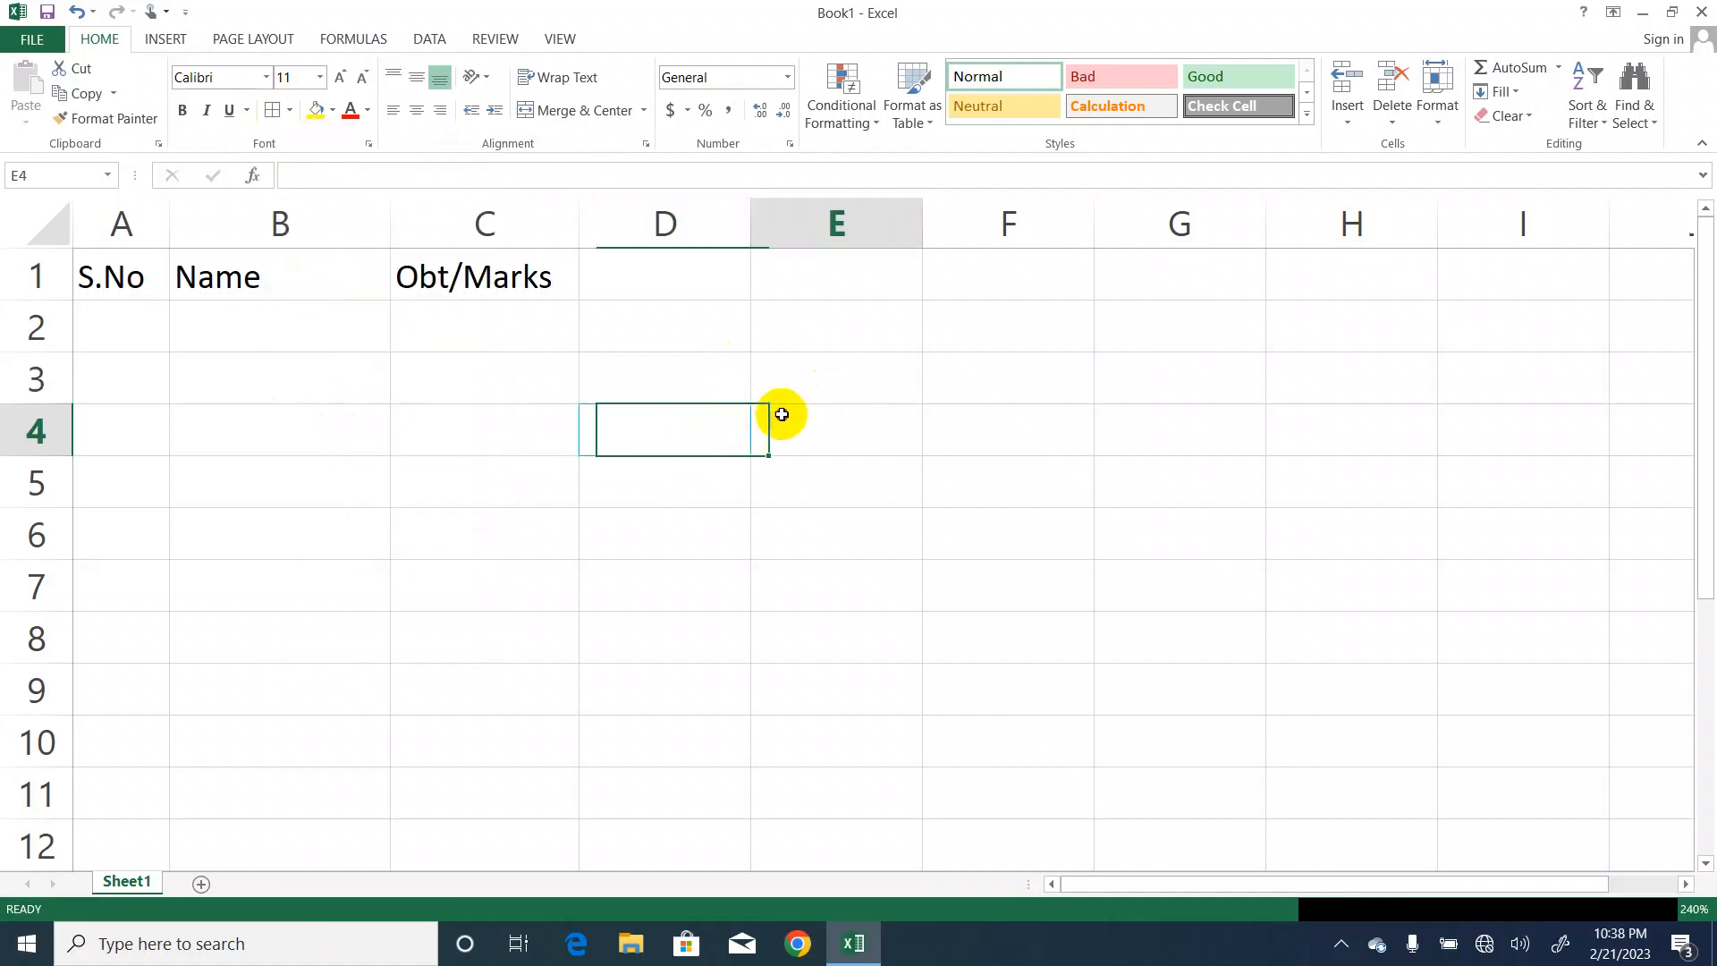
{"action": "left_click", "coordinate": [684, 427]}
{"action": "left_click", "coordinate": [816, 367]}
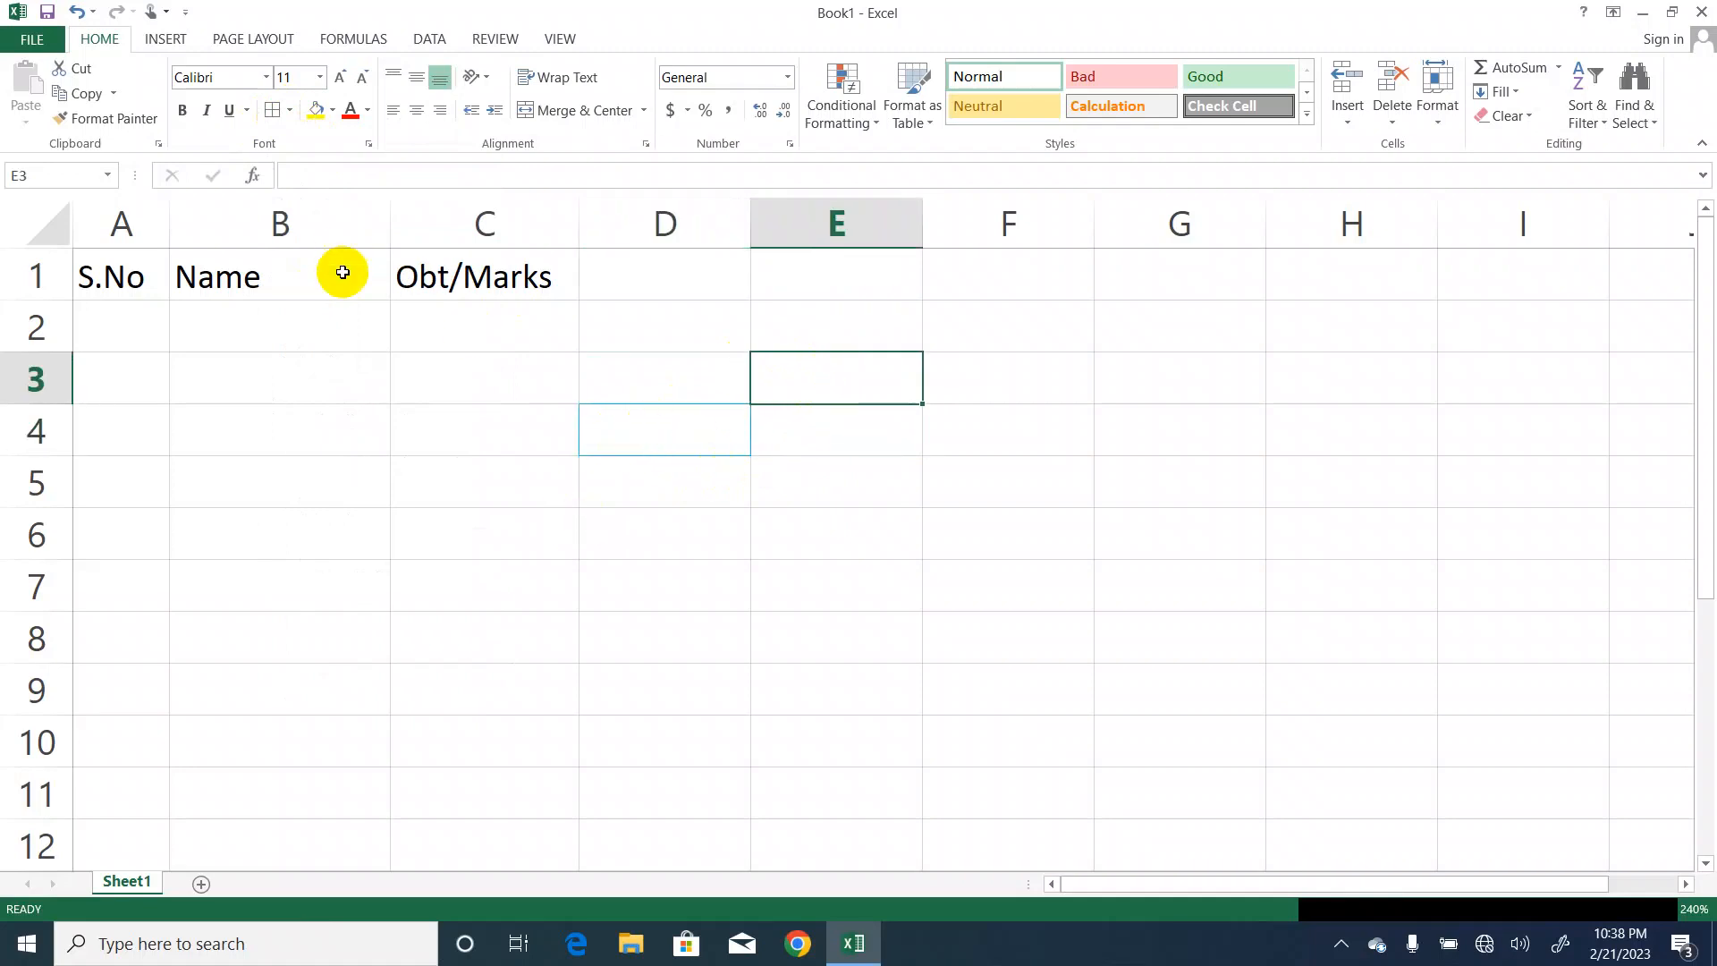
Choose the slanted dash-dot line style and draw a border grid over cells E3:E4.
{"action": "left_click", "coordinate": [290, 110]}
{"action": "mouse_move", "coordinate": [351, 643]}
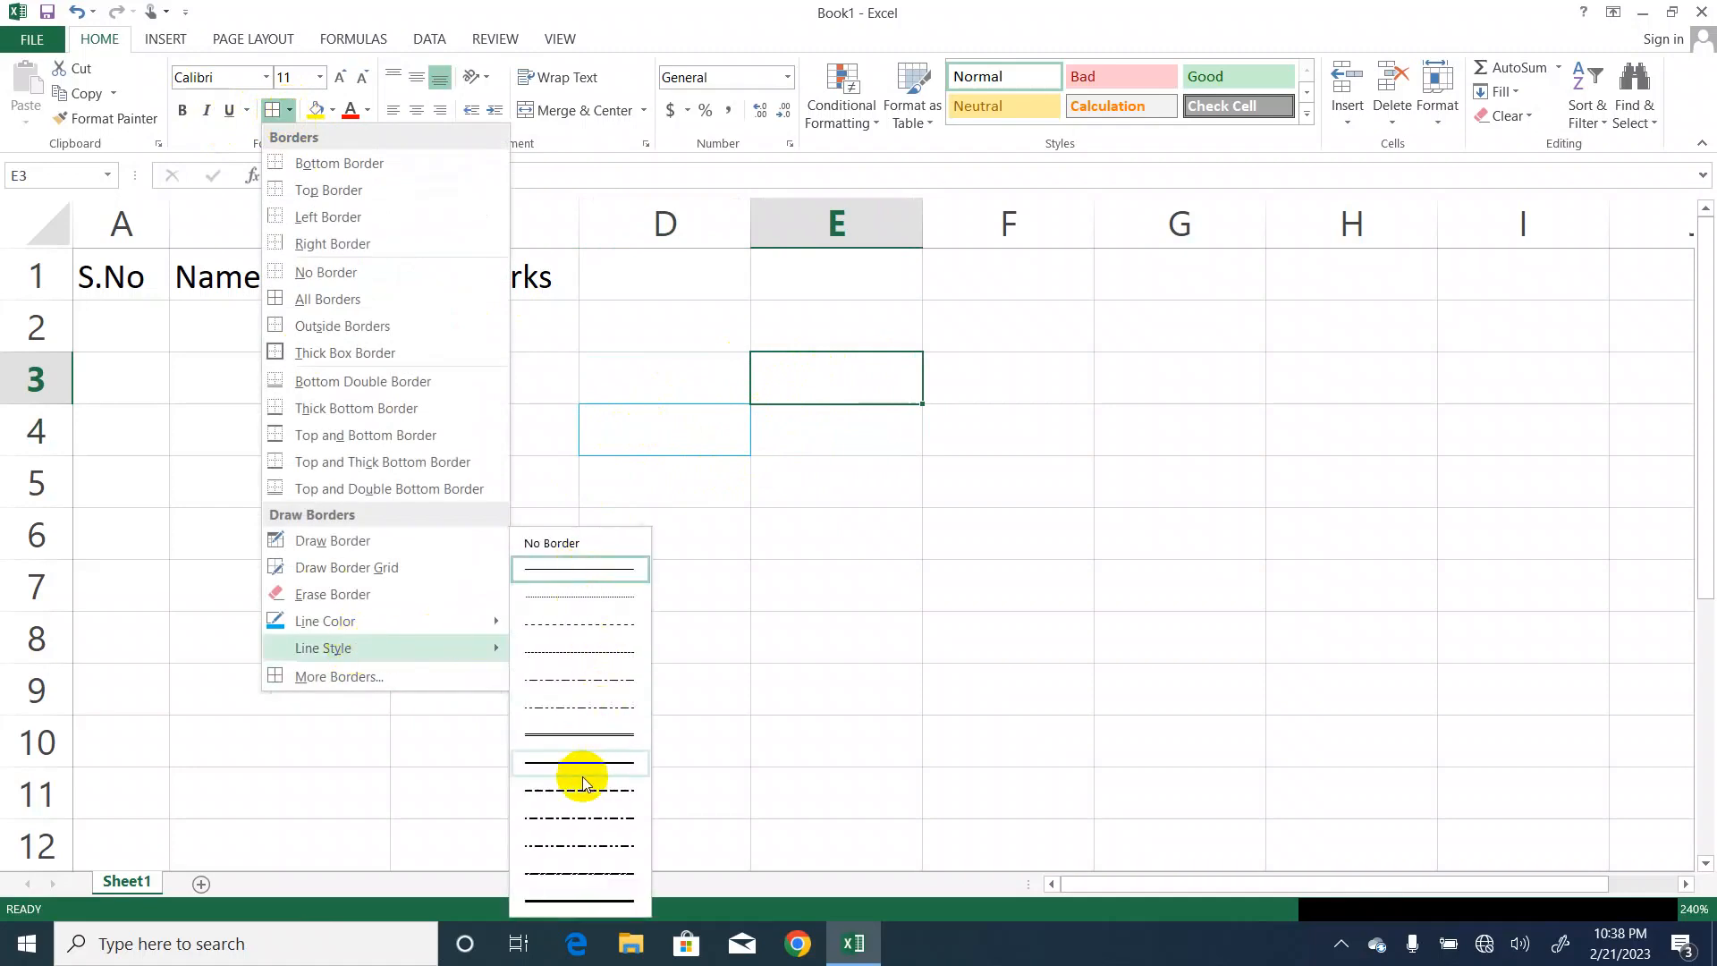
{"action": "left_click", "coordinate": [582, 874]}
{"action": "mouse_move", "coordinate": [774, 372]}
{"action": "left_mouse_down"}
{"action": "mouse_move", "coordinate": [852, 444]}
{"action": "mouse_move", "coordinate": [834, 465]}
{"action": "left_mouse_up"}
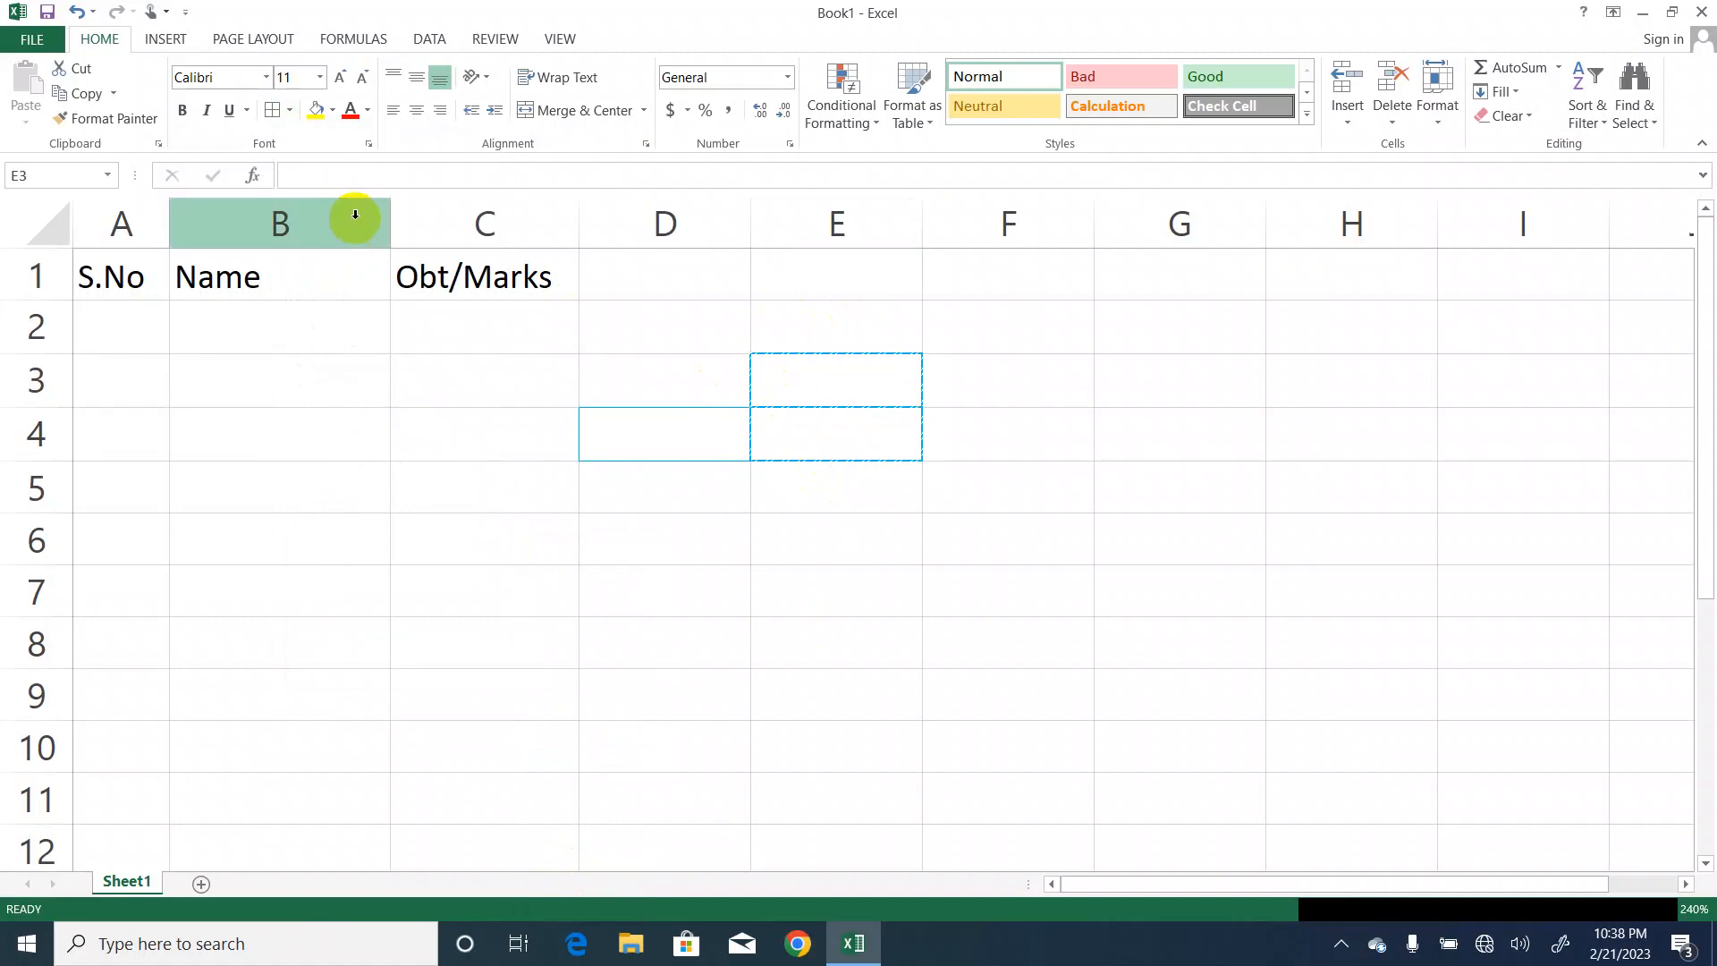
Set the border line color to Automatic and redraw the border grid over E3:E4.
{"action": "left_click", "coordinate": [291, 110]}
{"action": "mouse_move", "coordinate": [313, 623]}
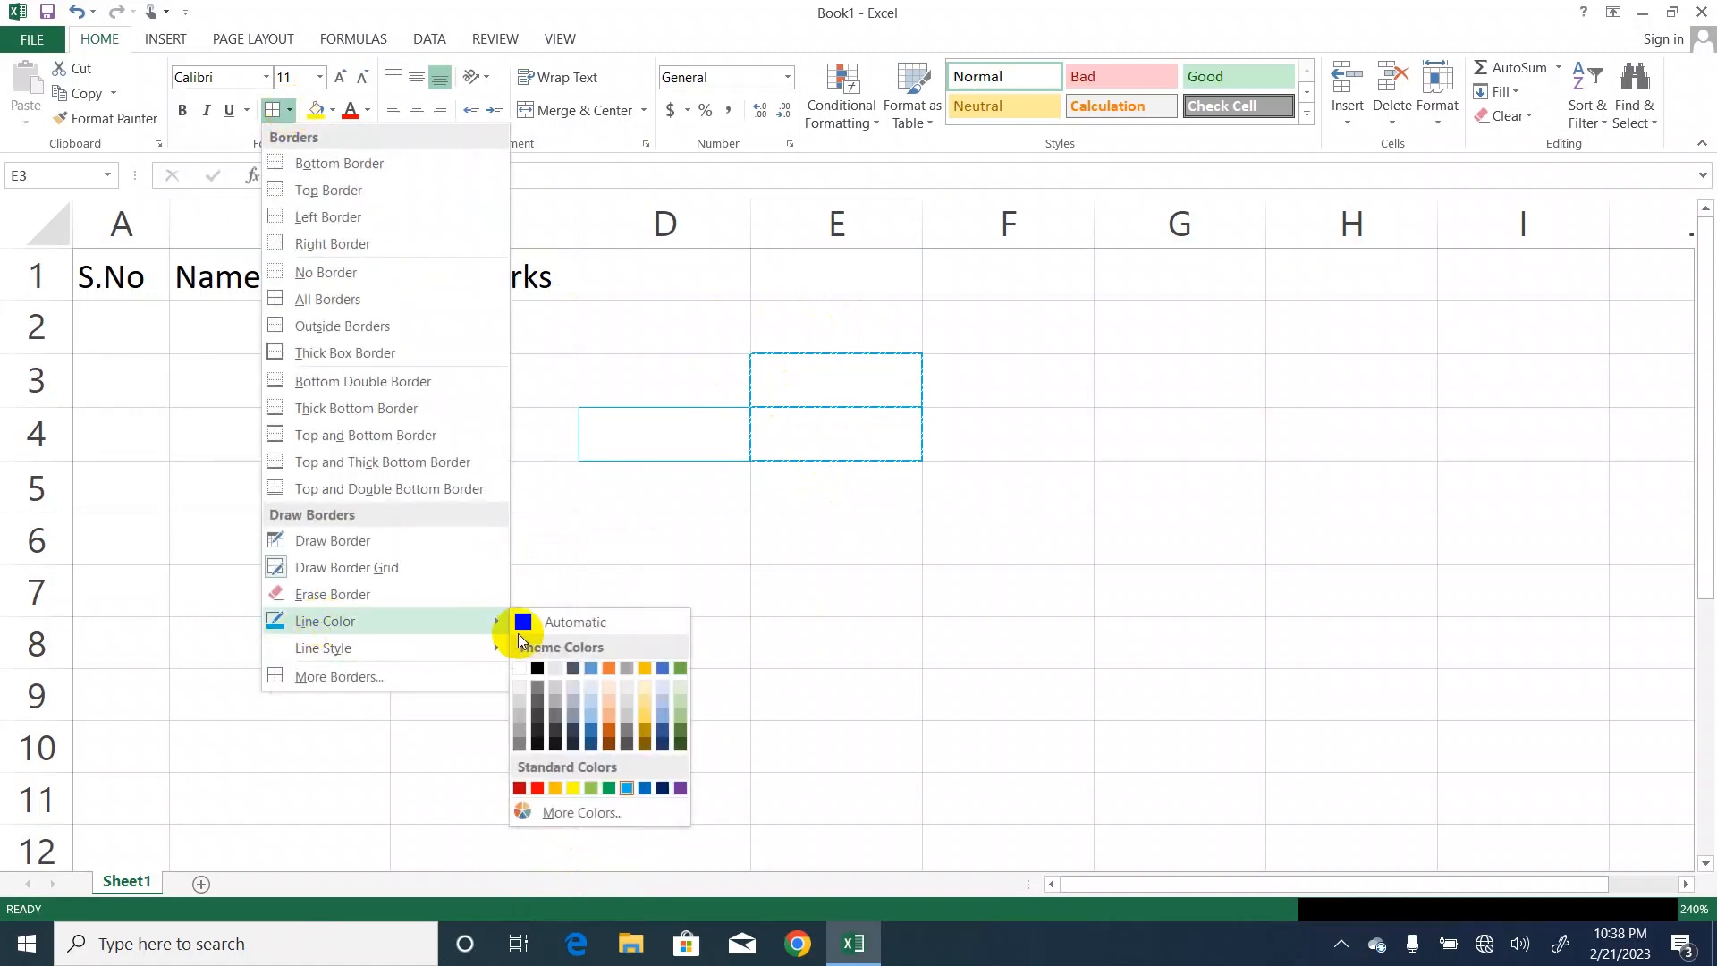
{"action": "left_click", "coordinate": [532, 621]}
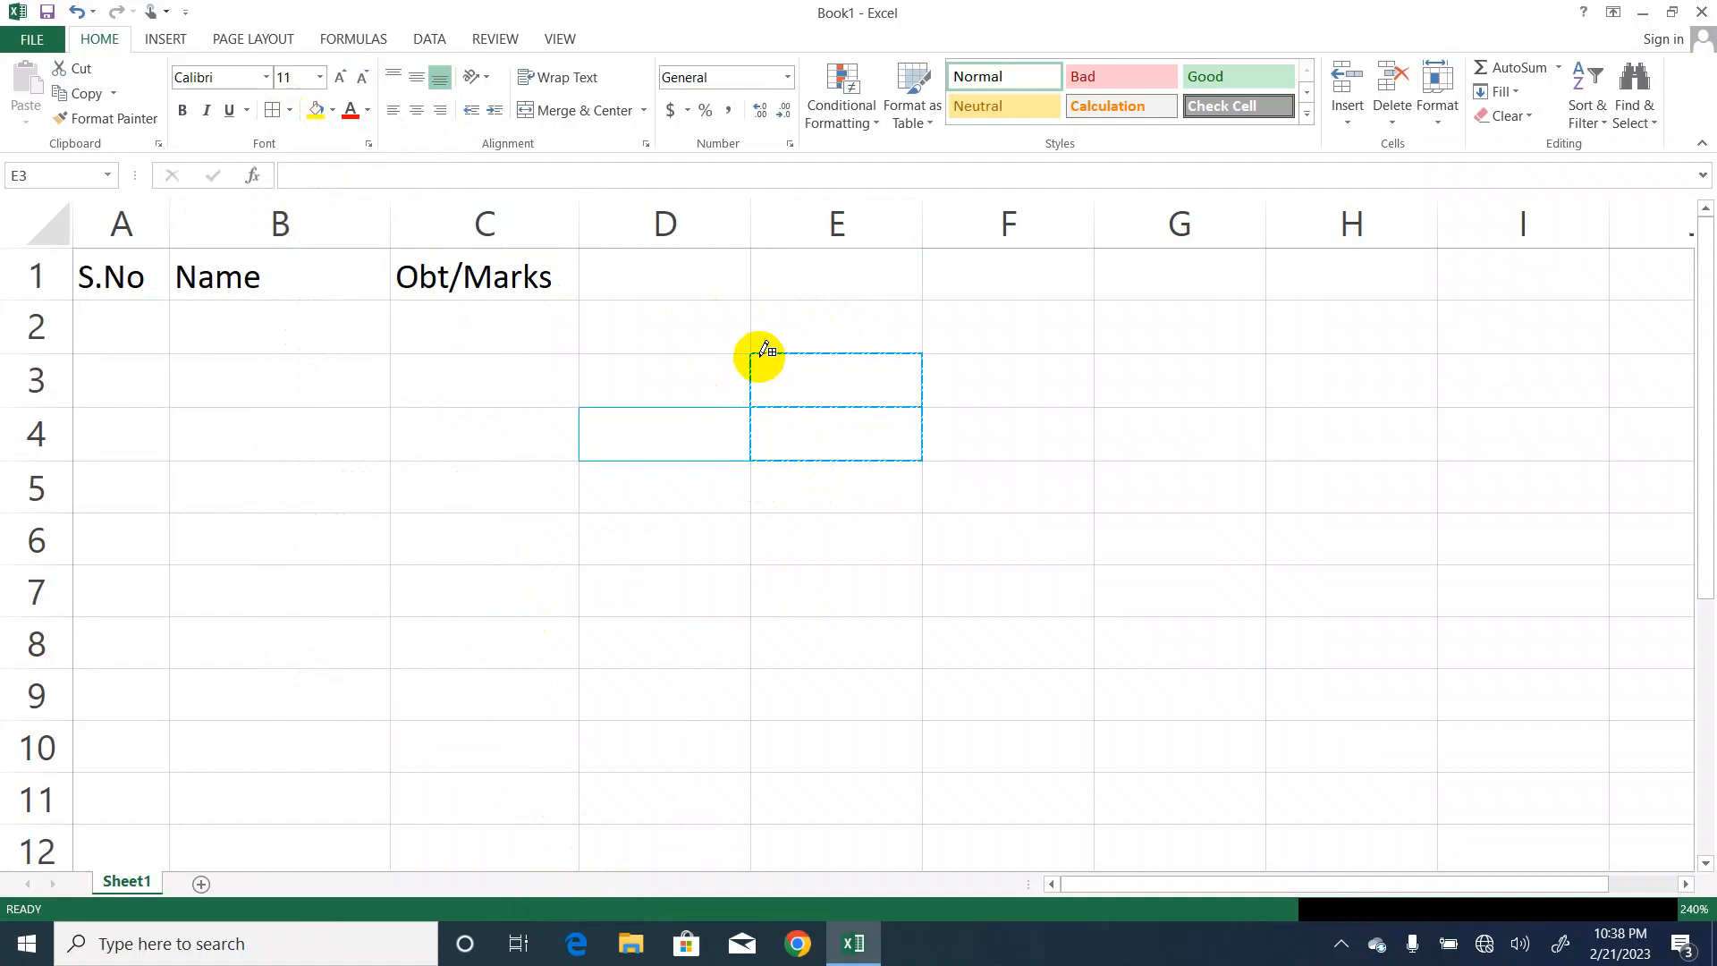
{"action": "mouse_move", "coordinate": [762, 350]}
{"action": "left_mouse_down"}
{"action": "mouse_move", "coordinate": [809, 467]}
{"action": "mouse_move", "coordinate": [927, 438]}
{"action": "mouse_move", "coordinate": [874, 432]}
{"action": "left_mouse_up"}
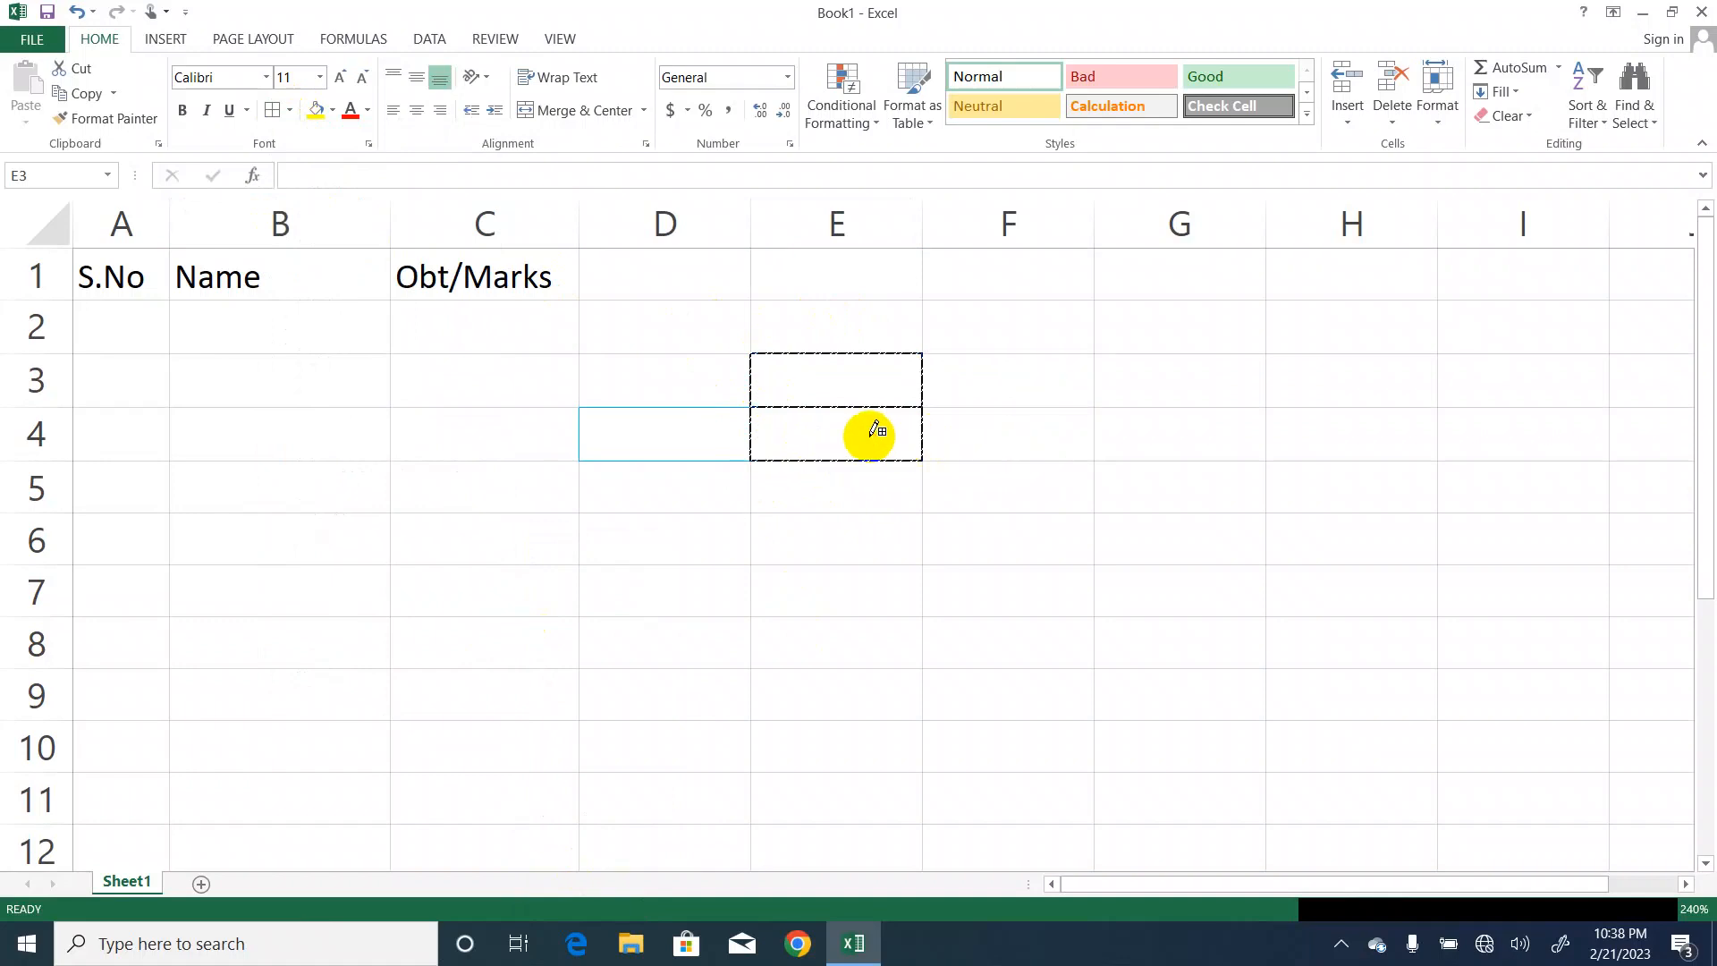
Draw dash-dot borders along the bottom, top and left edges of cell D4, plus two crossing diagonals inside it.
{"action": "mouse_move", "coordinate": [594, 404]}
{"action": "left_mouse_down"}
{"action": "mouse_move", "coordinate": [602, 433]}
{"action": "mouse_move", "coordinate": [684, 461]}
{"action": "left_mouse_up"}
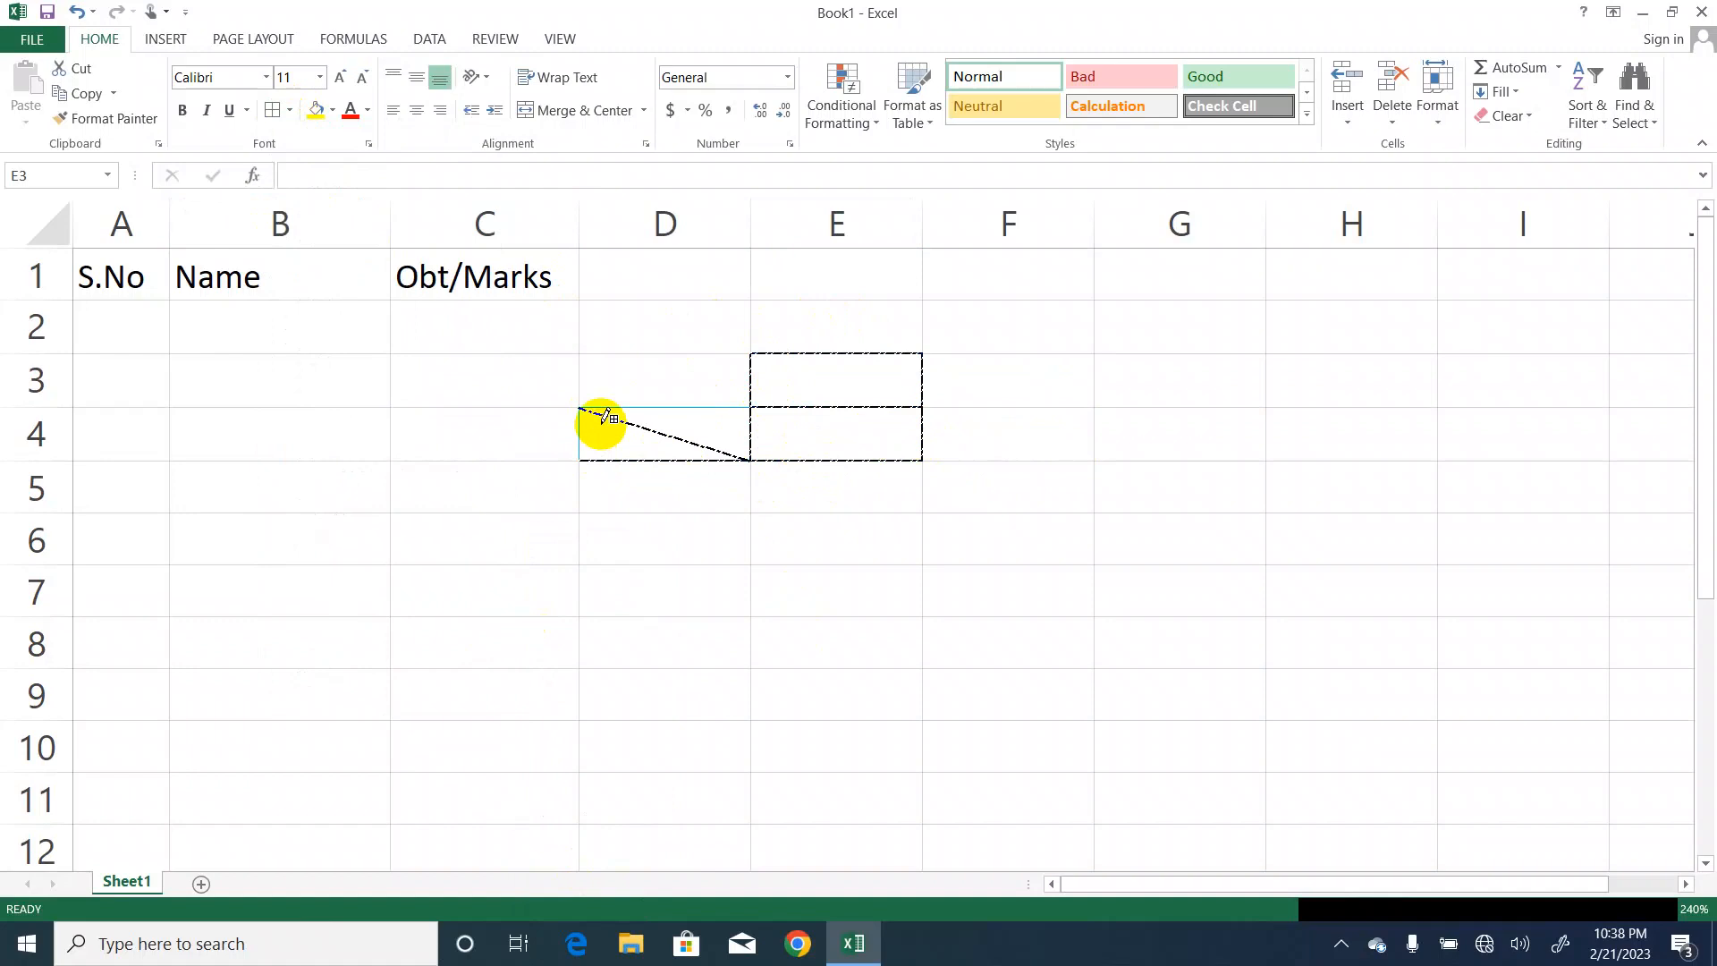
{"action": "left_click", "coordinate": [609, 410]}
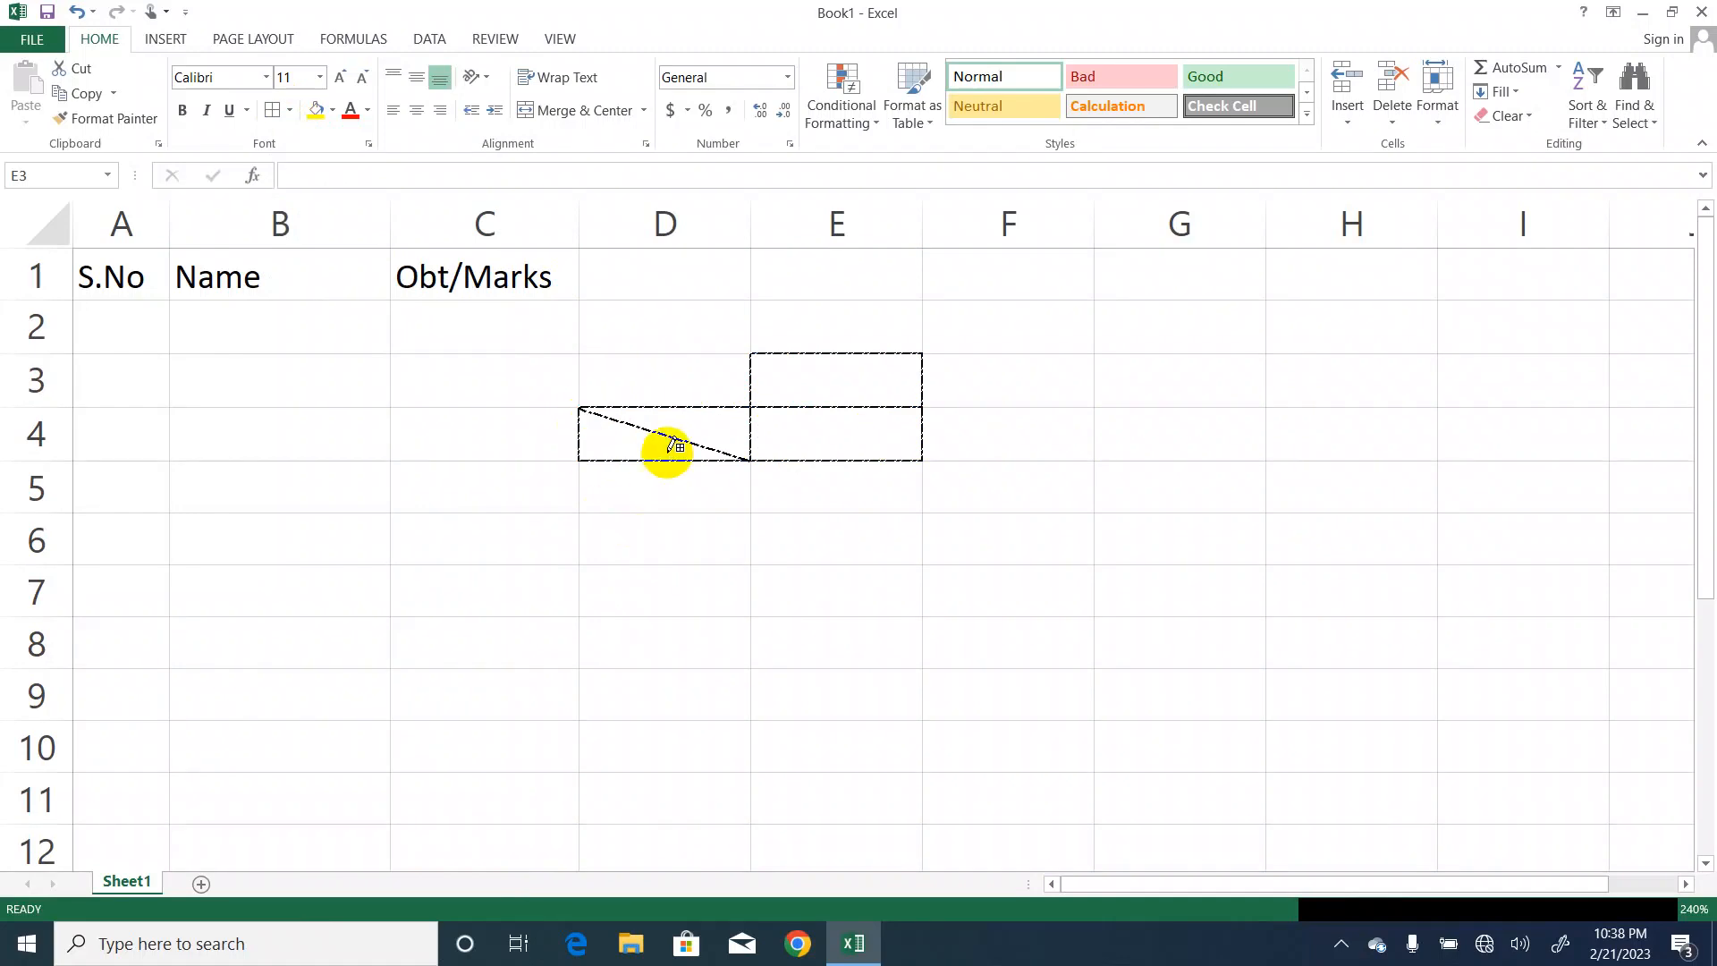
{"action": "left_click_drag", "start_coordinate": [592, 449], "coordinate": [721, 421]}
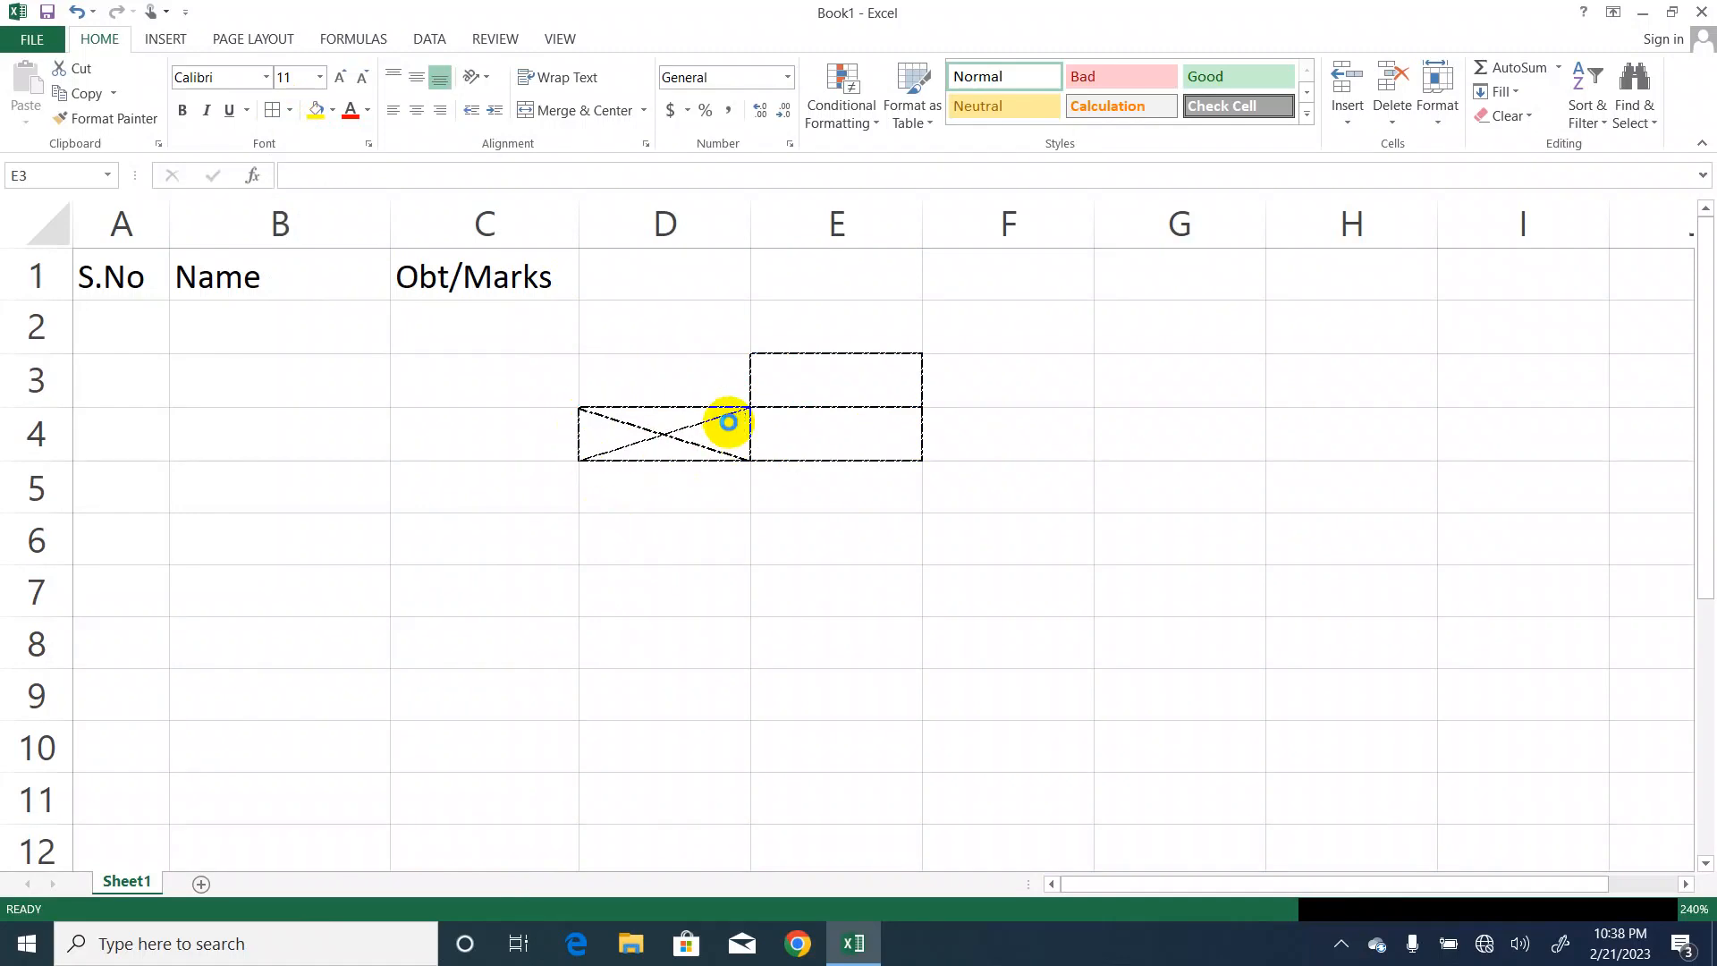
Stop drawing borders and remove all borders from cell D4 and from cells E3:E4.
{"action": "left_click", "coordinate": [668, 456]}
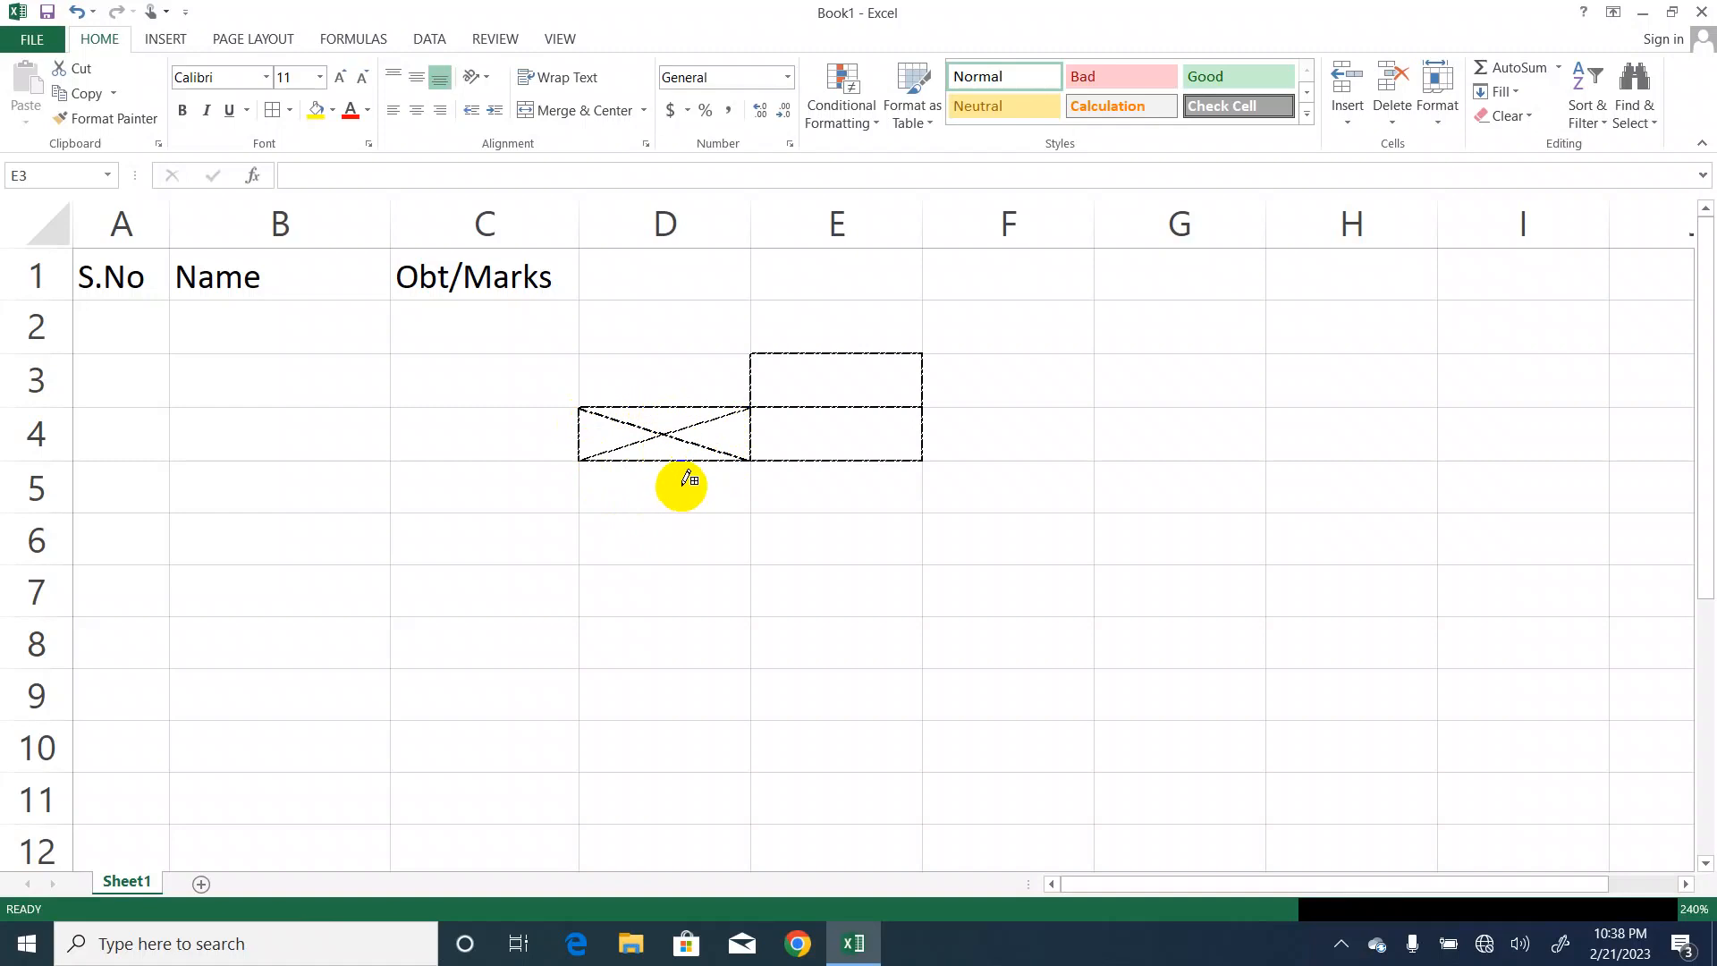
{"action": "key", "text": "Escape"}
{"action": "left_click", "coordinate": [657, 485]}
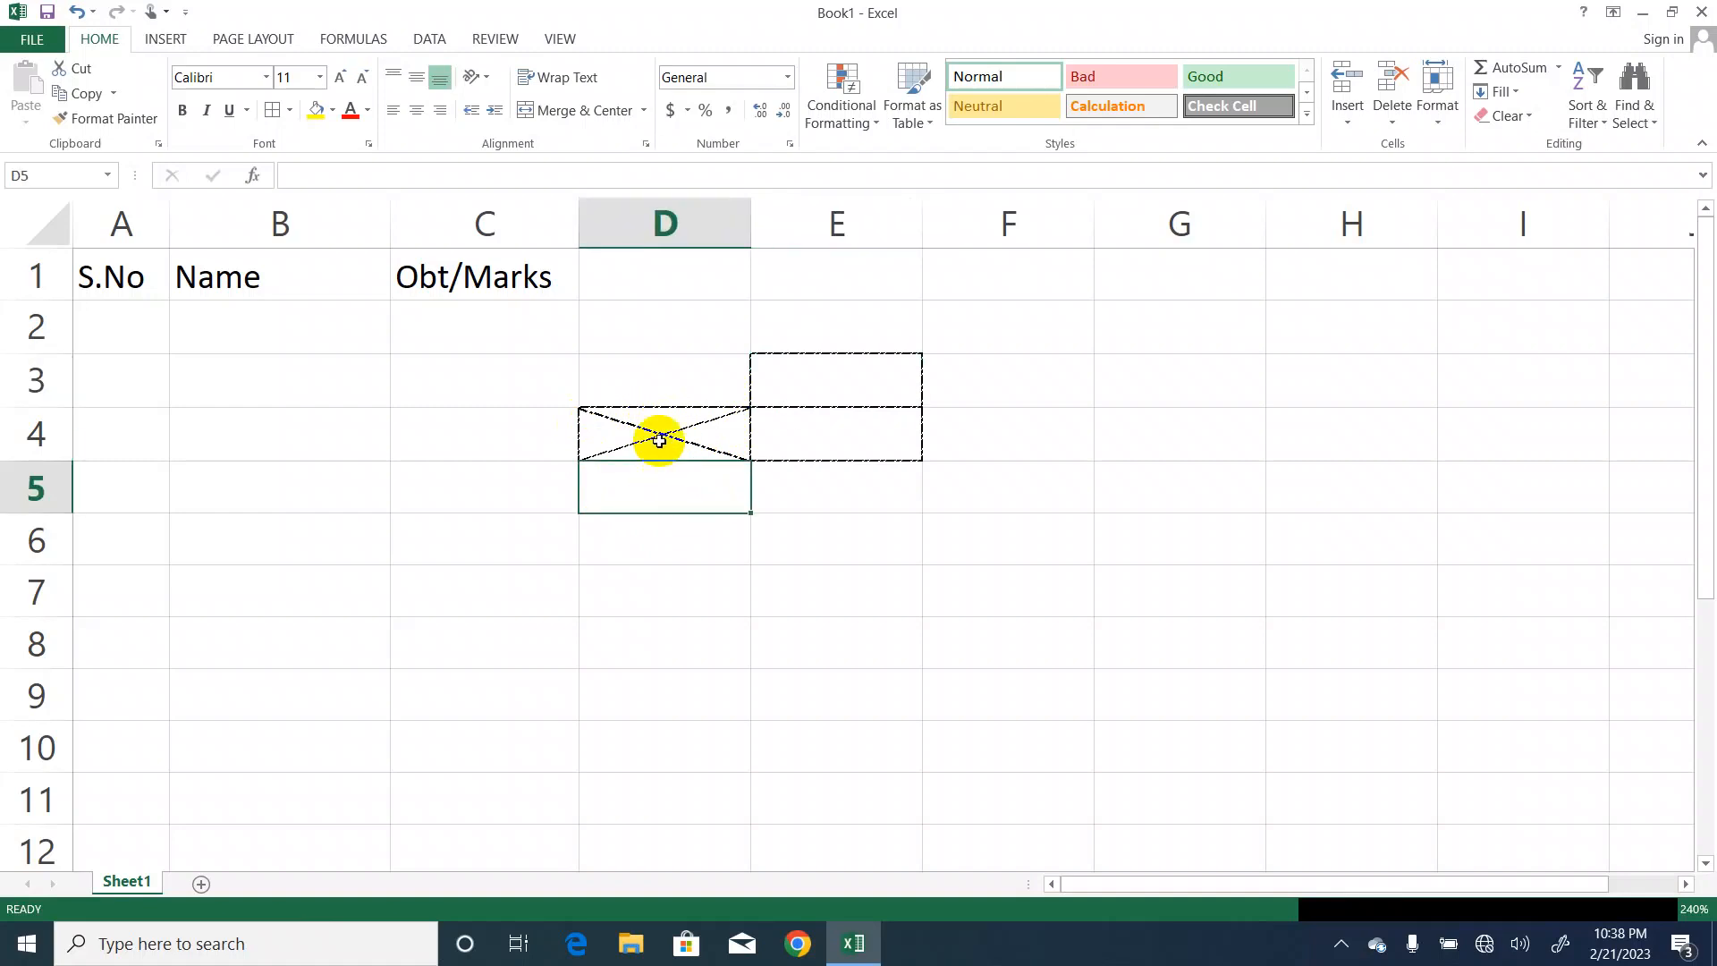
{"action": "left_click", "coordinate": [666, 438]}
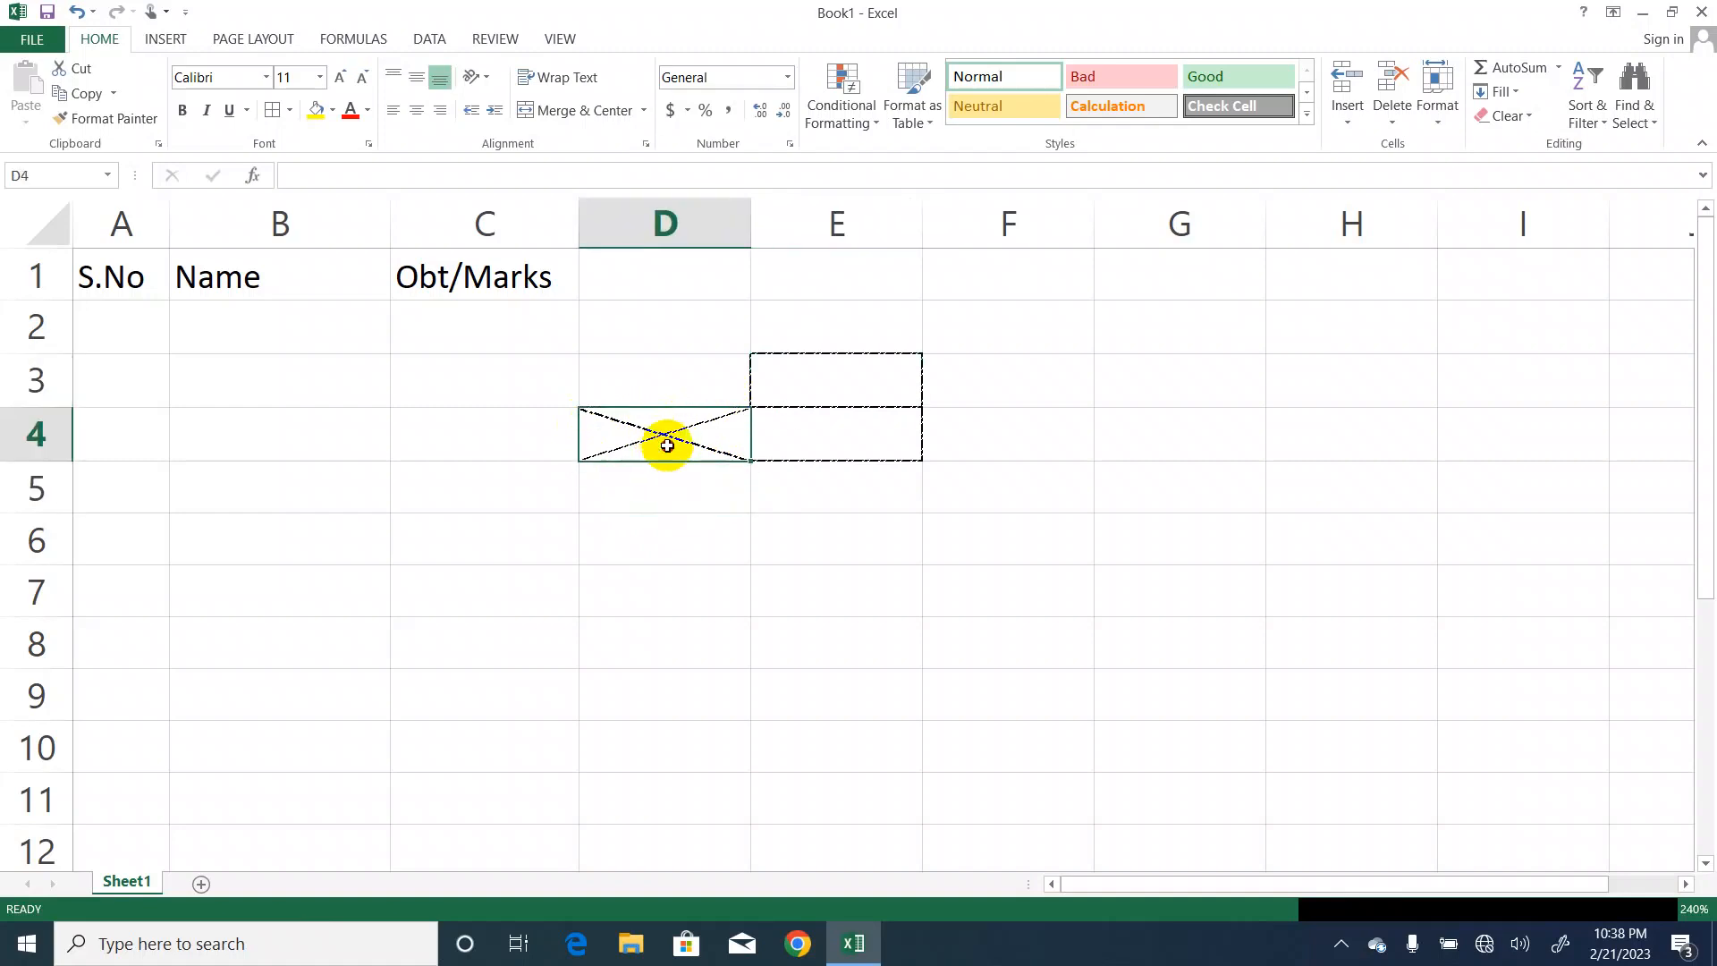
{"action": "left_click", "coordinate": [282, 110]}
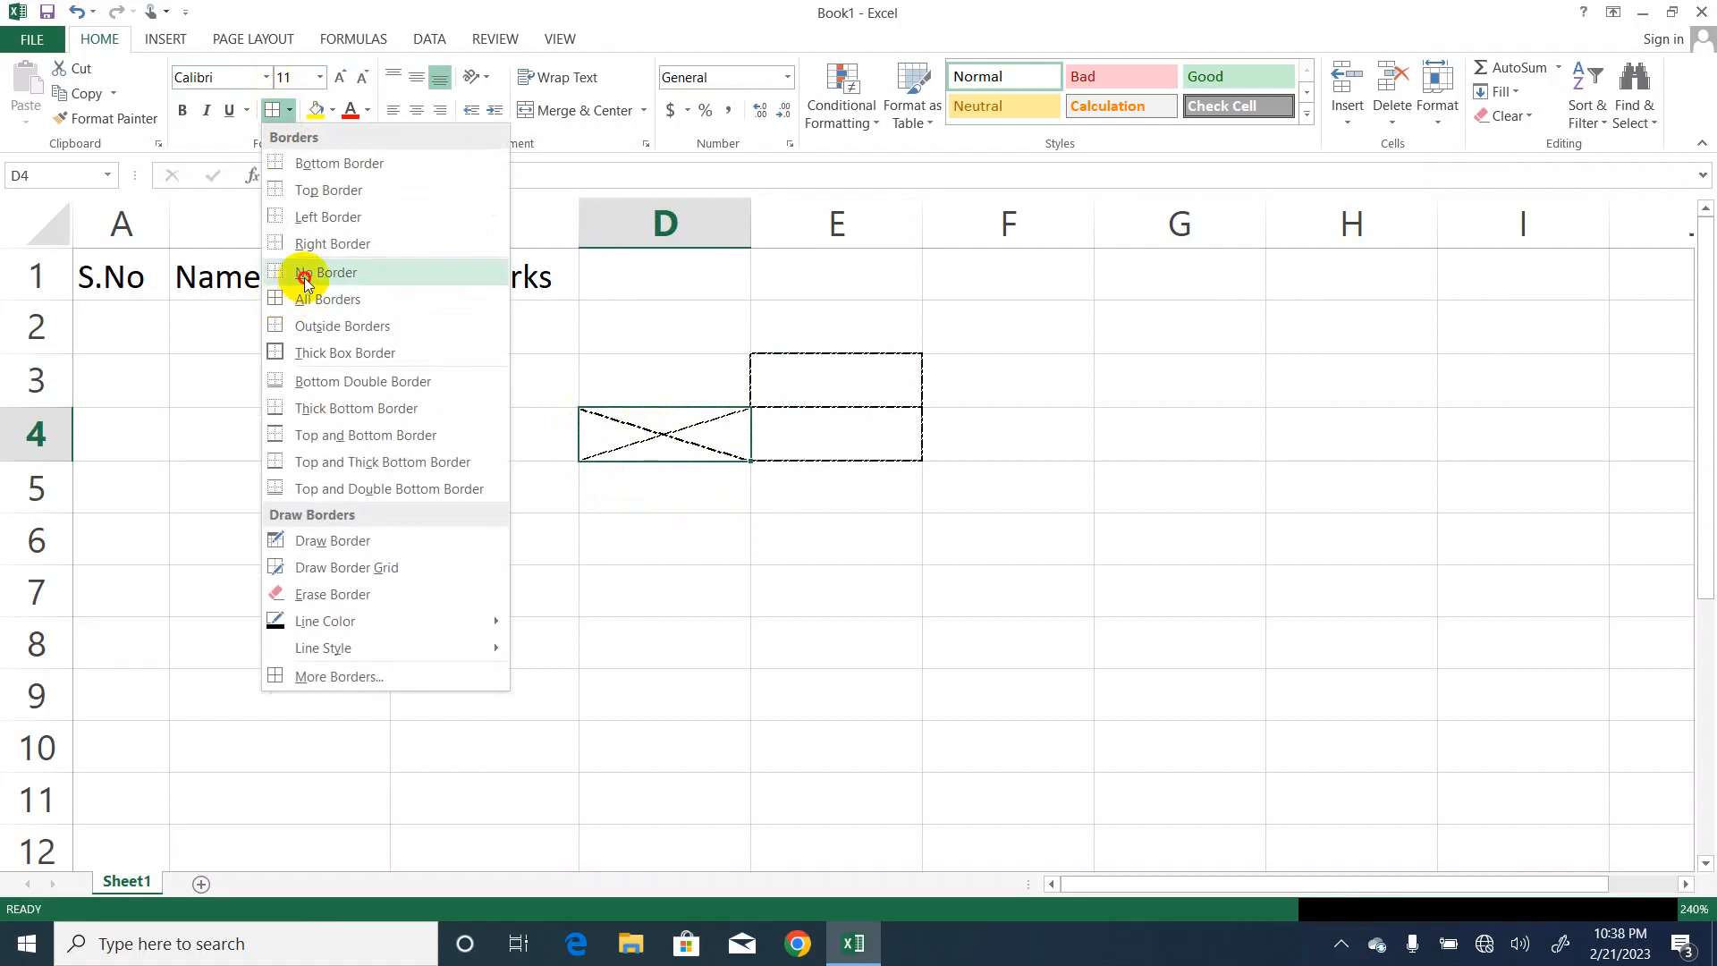
{"action": "left_click", "coordinate": [304, 274]}
{"action": "left_click_drag", "start_coordinate": [793, 383], "coordinate": [828, 445]}
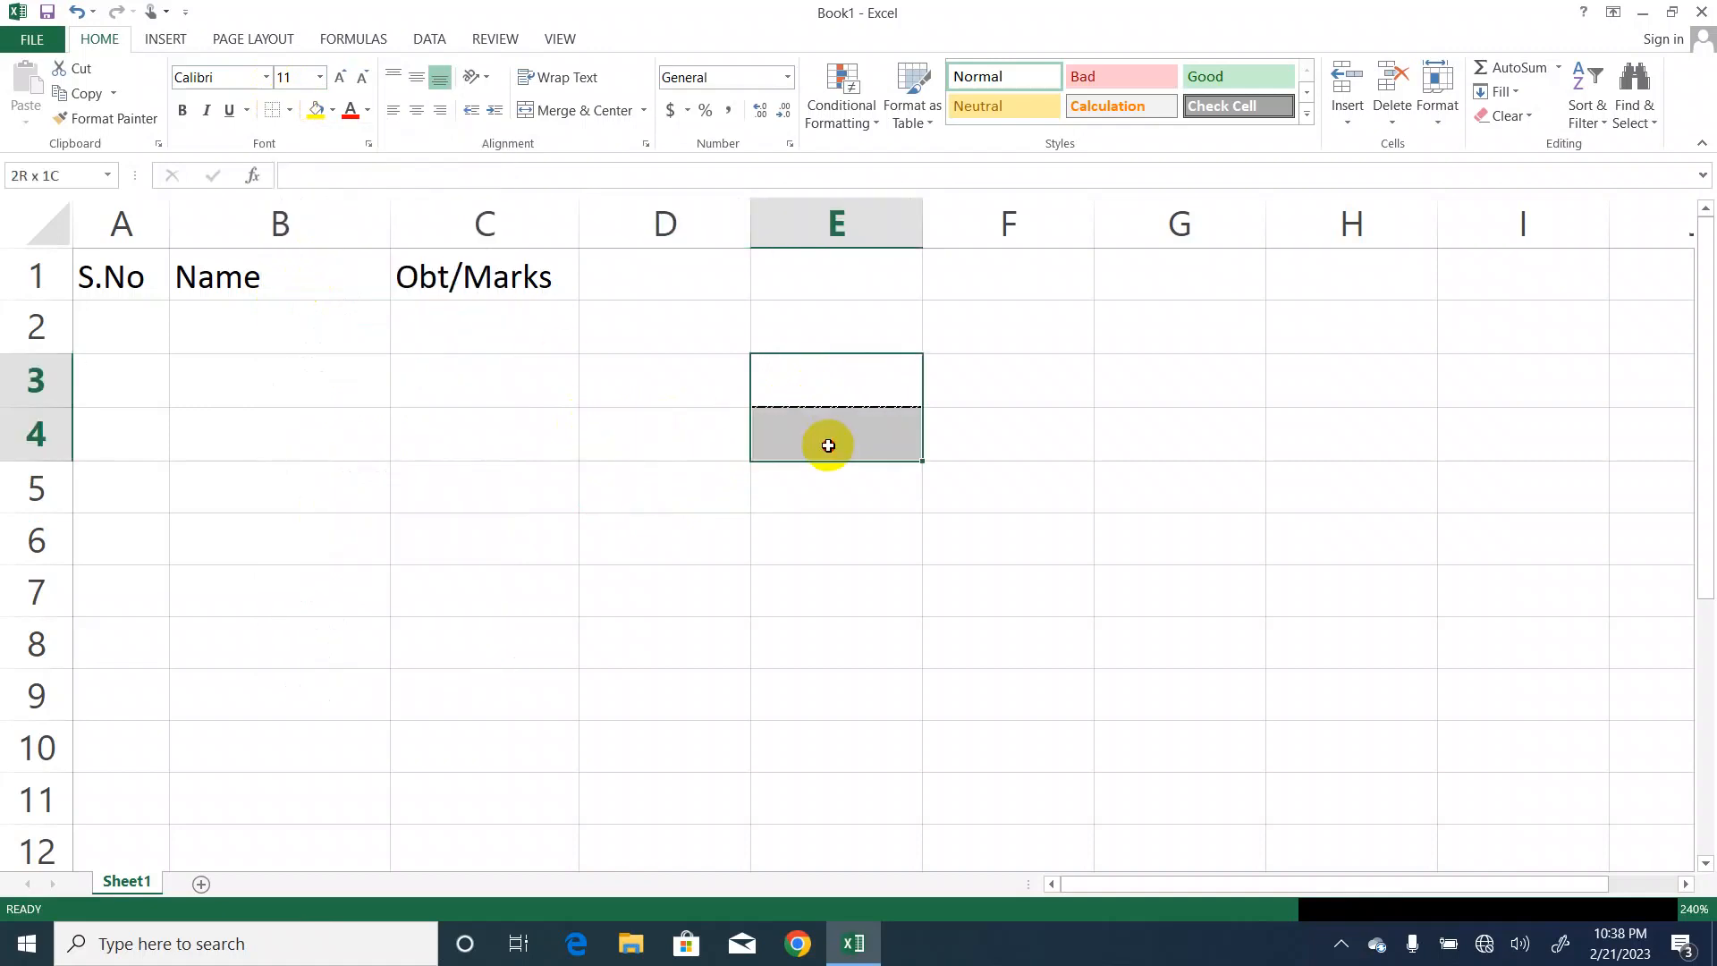
{"action": "left_click", "coordinate": [277, 112]}
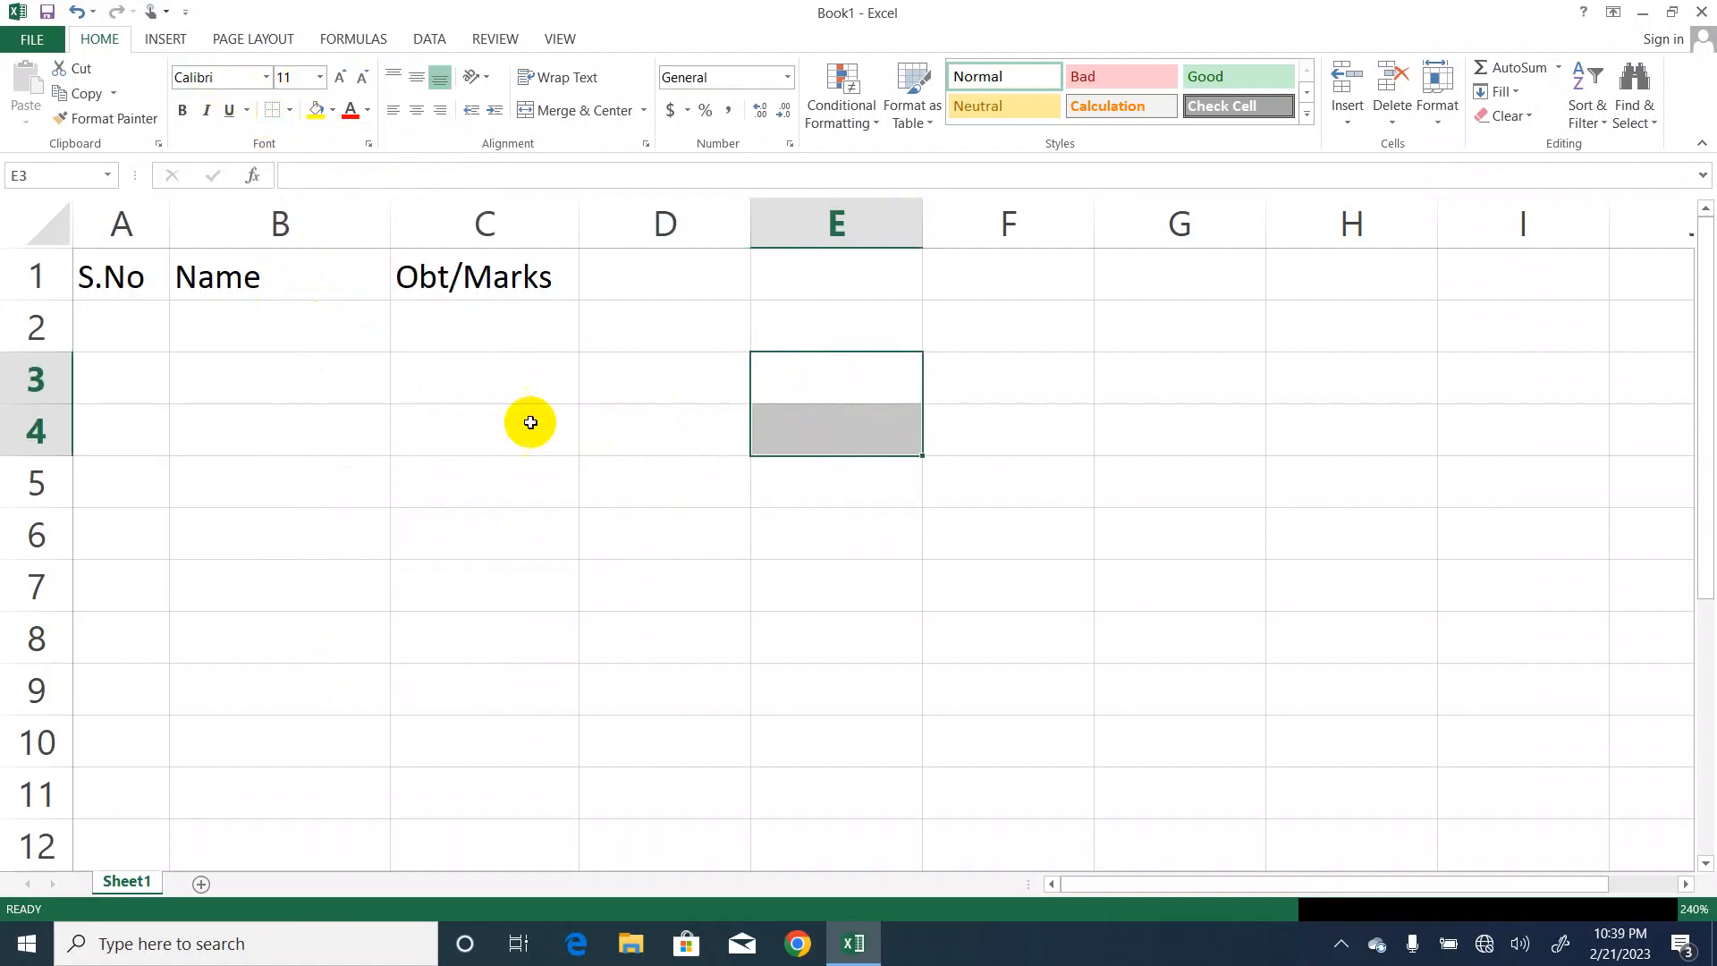
Look through the Alignment, Font, Border, Fill and Protection settings of the Format Cells dialog for cell D4, leaving them unchanged.
{"action": "left_click", "coordinate": [652, 438]}
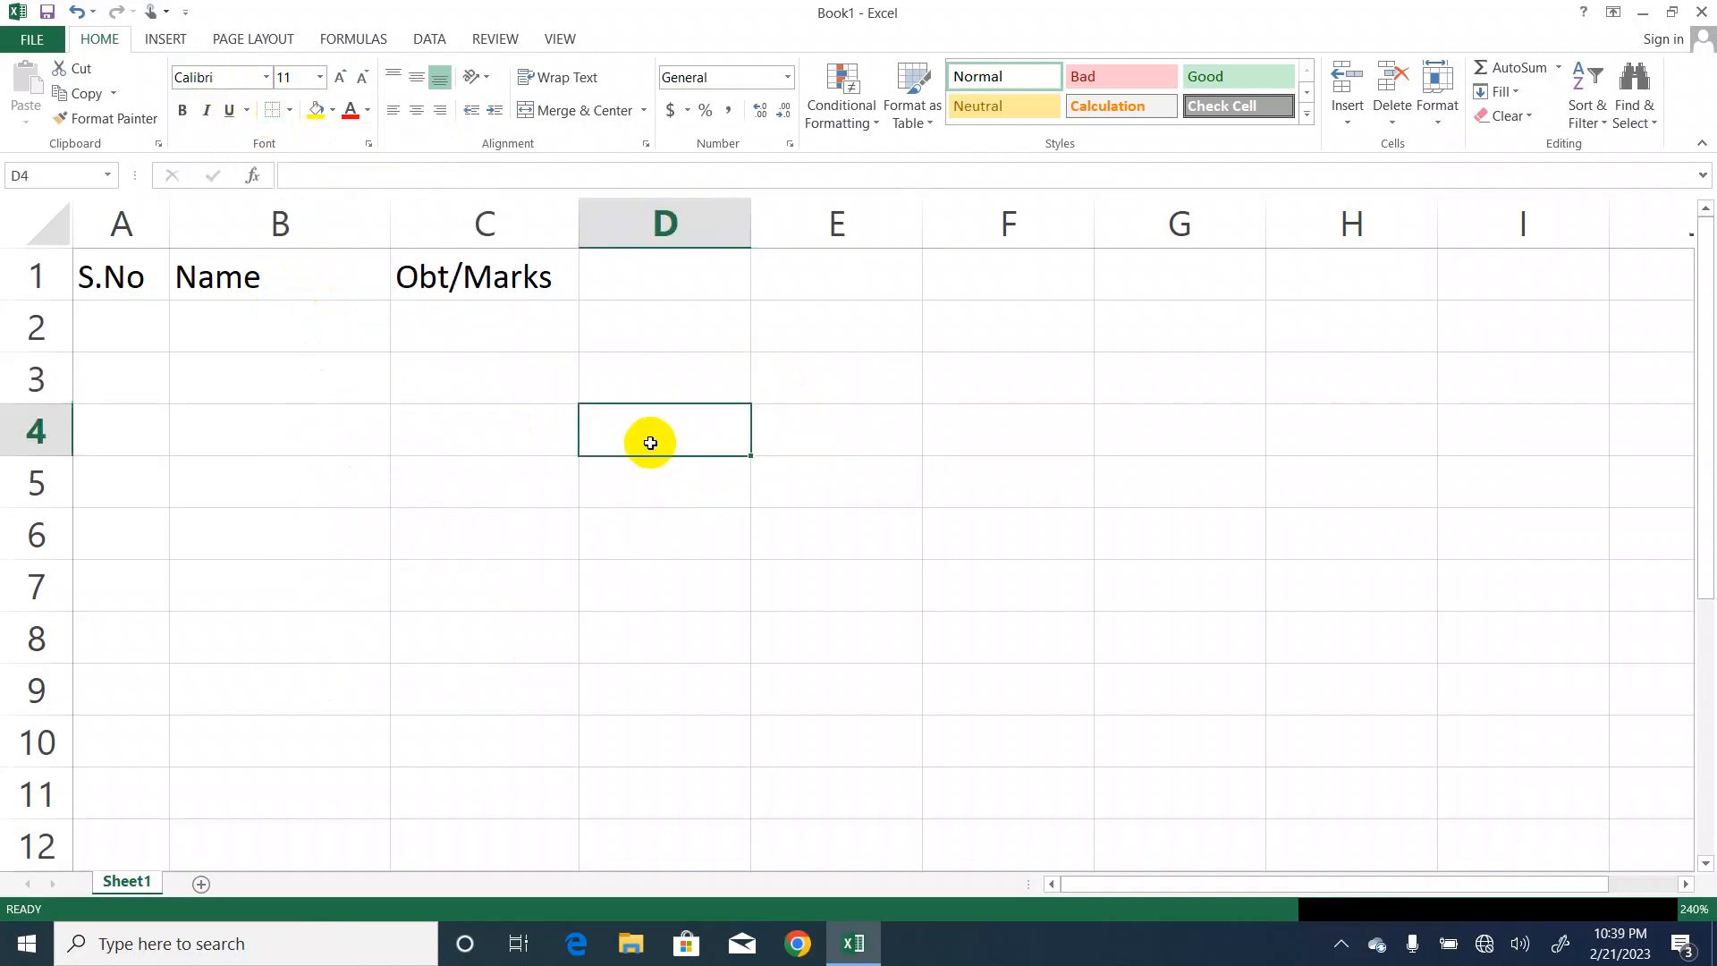
{"action": "left_click", "coordinate": [293, 113]}
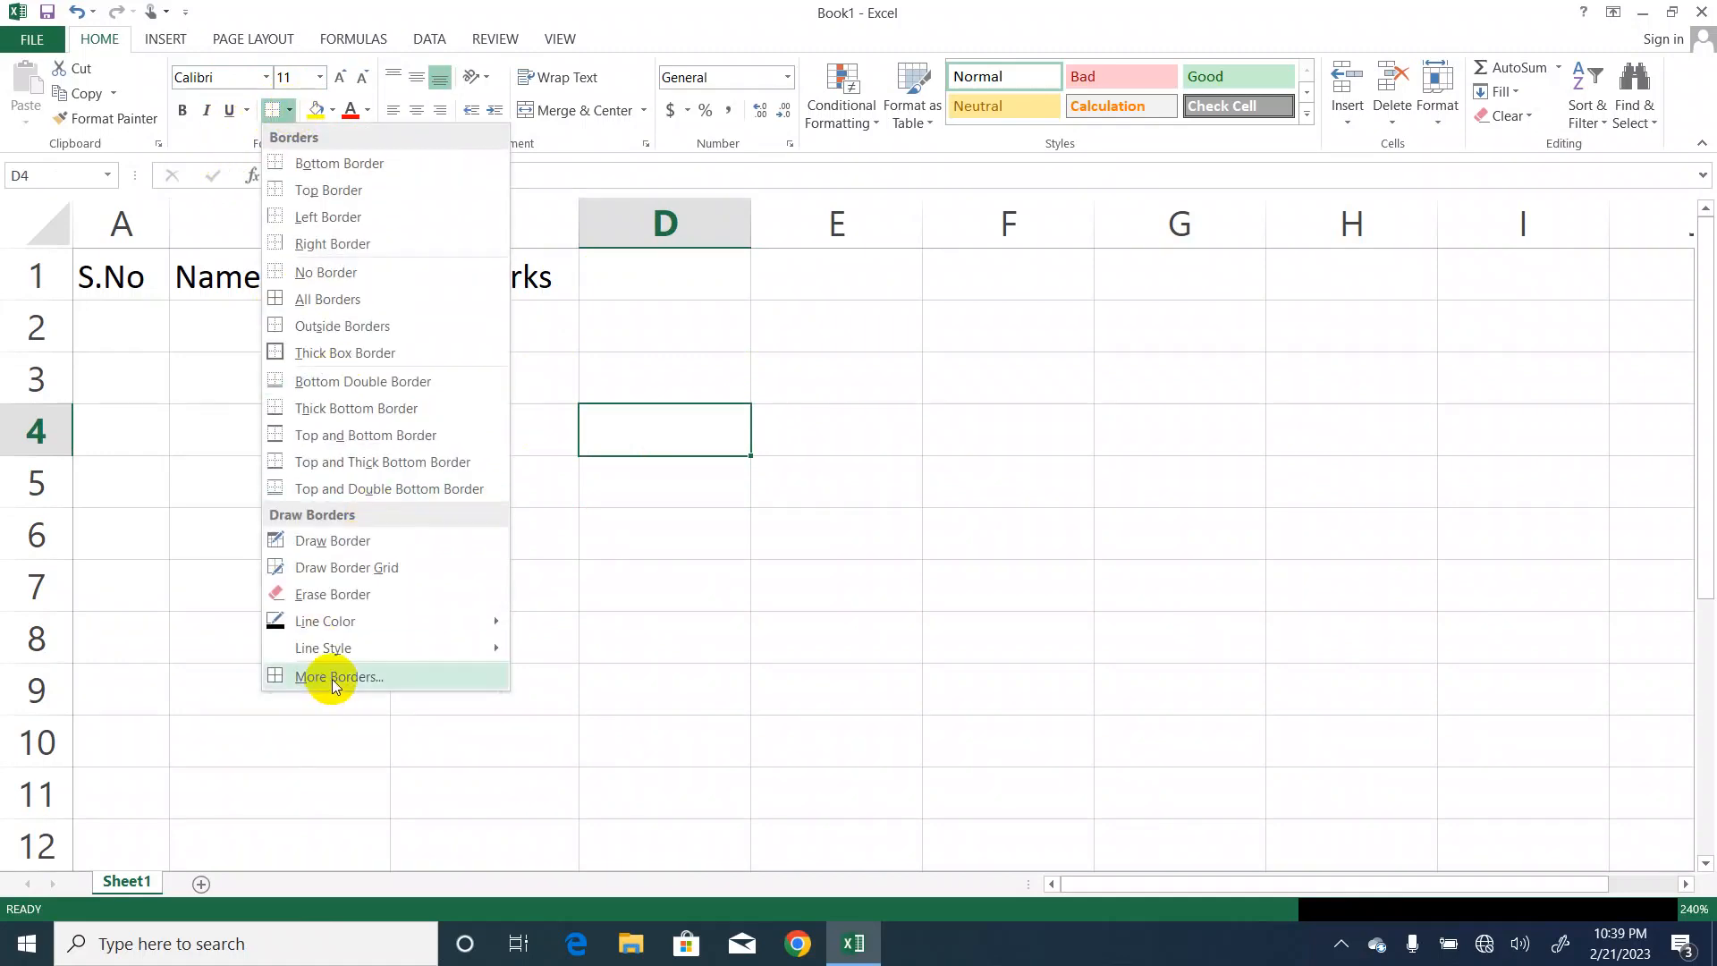
{"action": "left_click", "coordinate": [383, 676]}
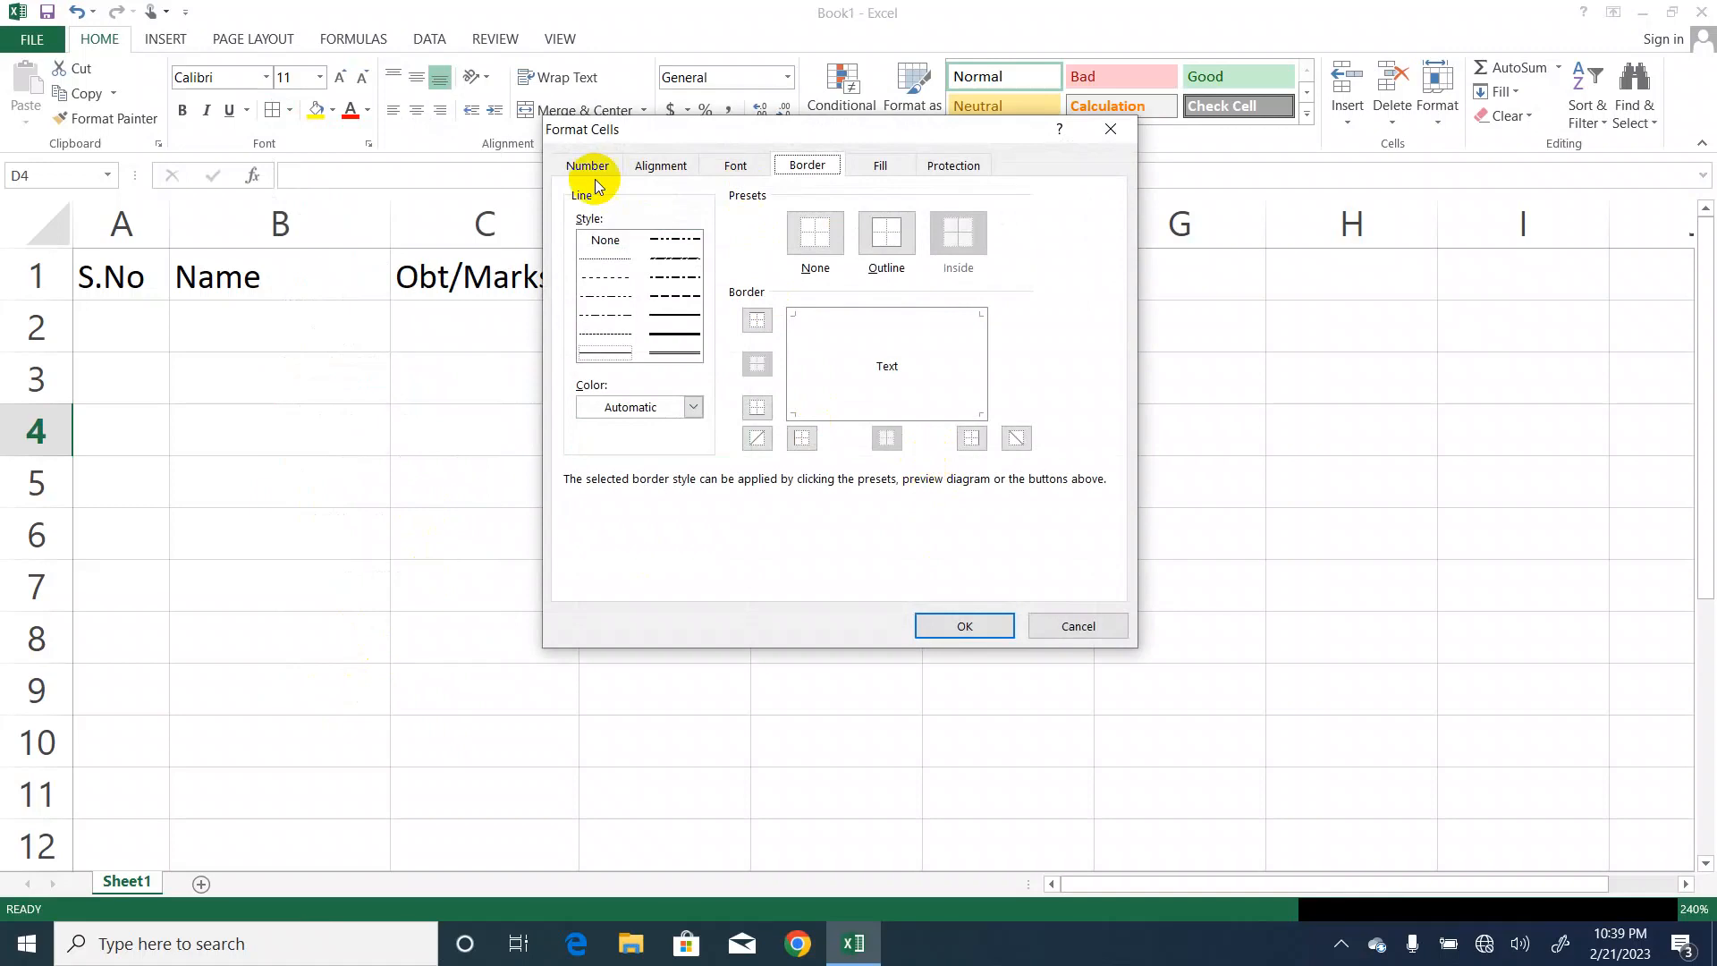
{"action": "left_click_drag", "start_coordinate": [725, 126], "coordinate": [756, 280]}
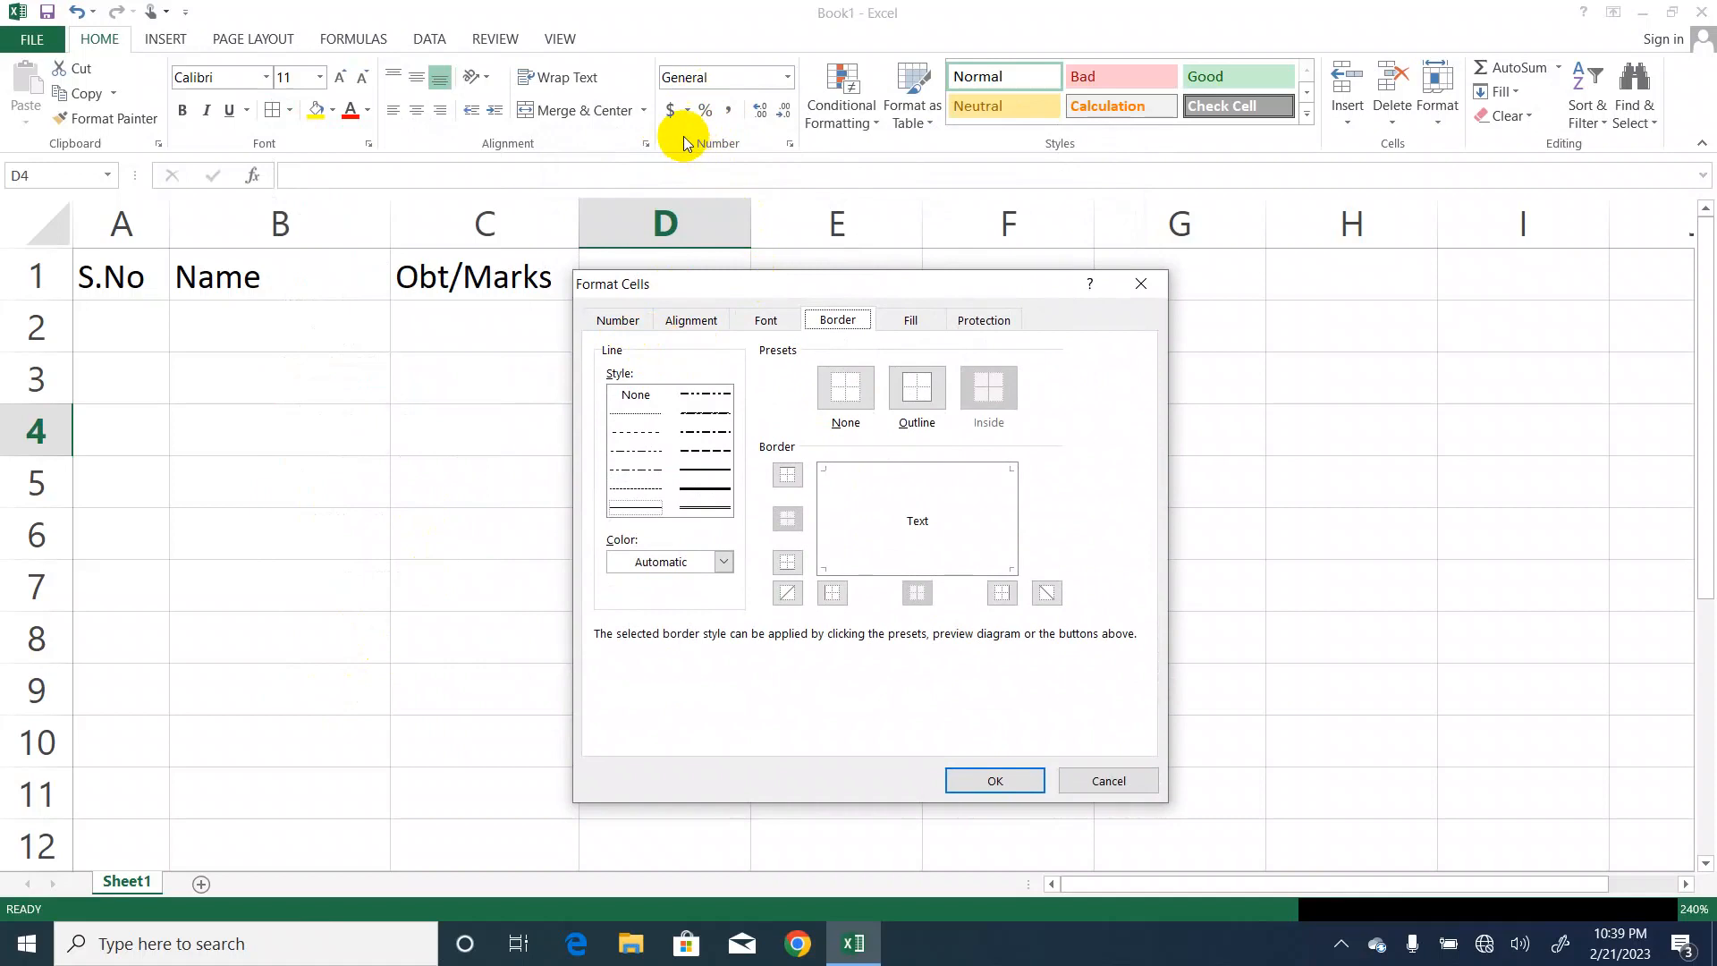
{"action": "left_click", "coordinate": [694, 321]}
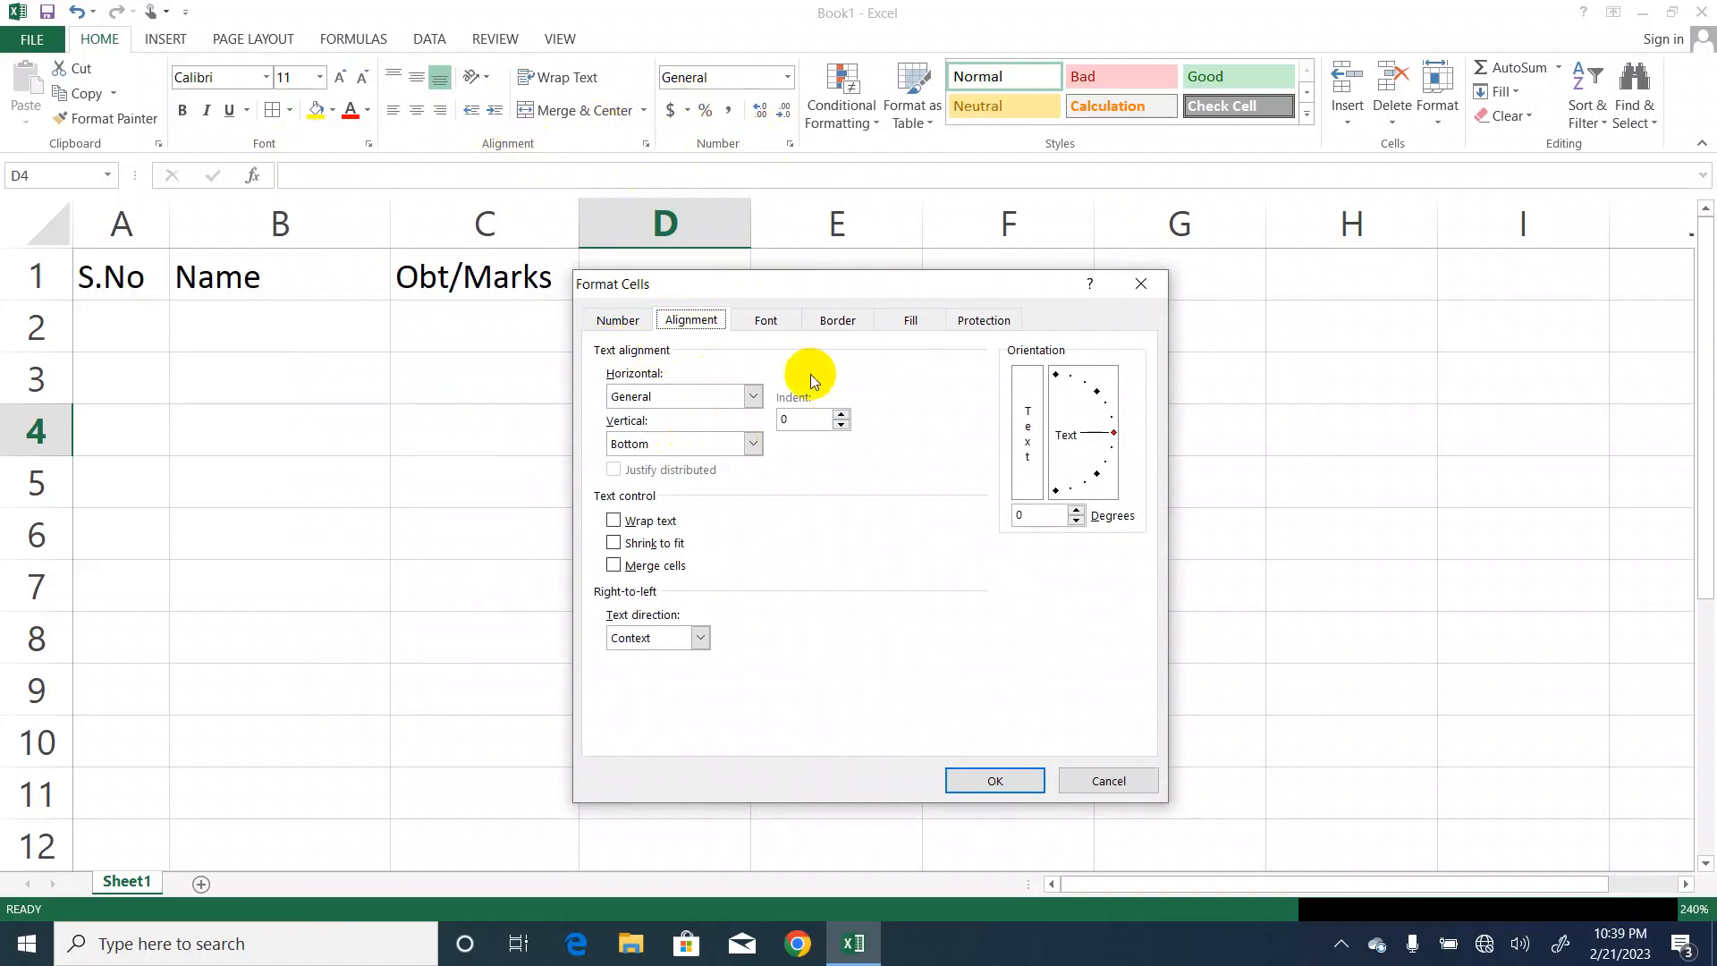
{"action": "left_click", "coordinate": [765, 322]}
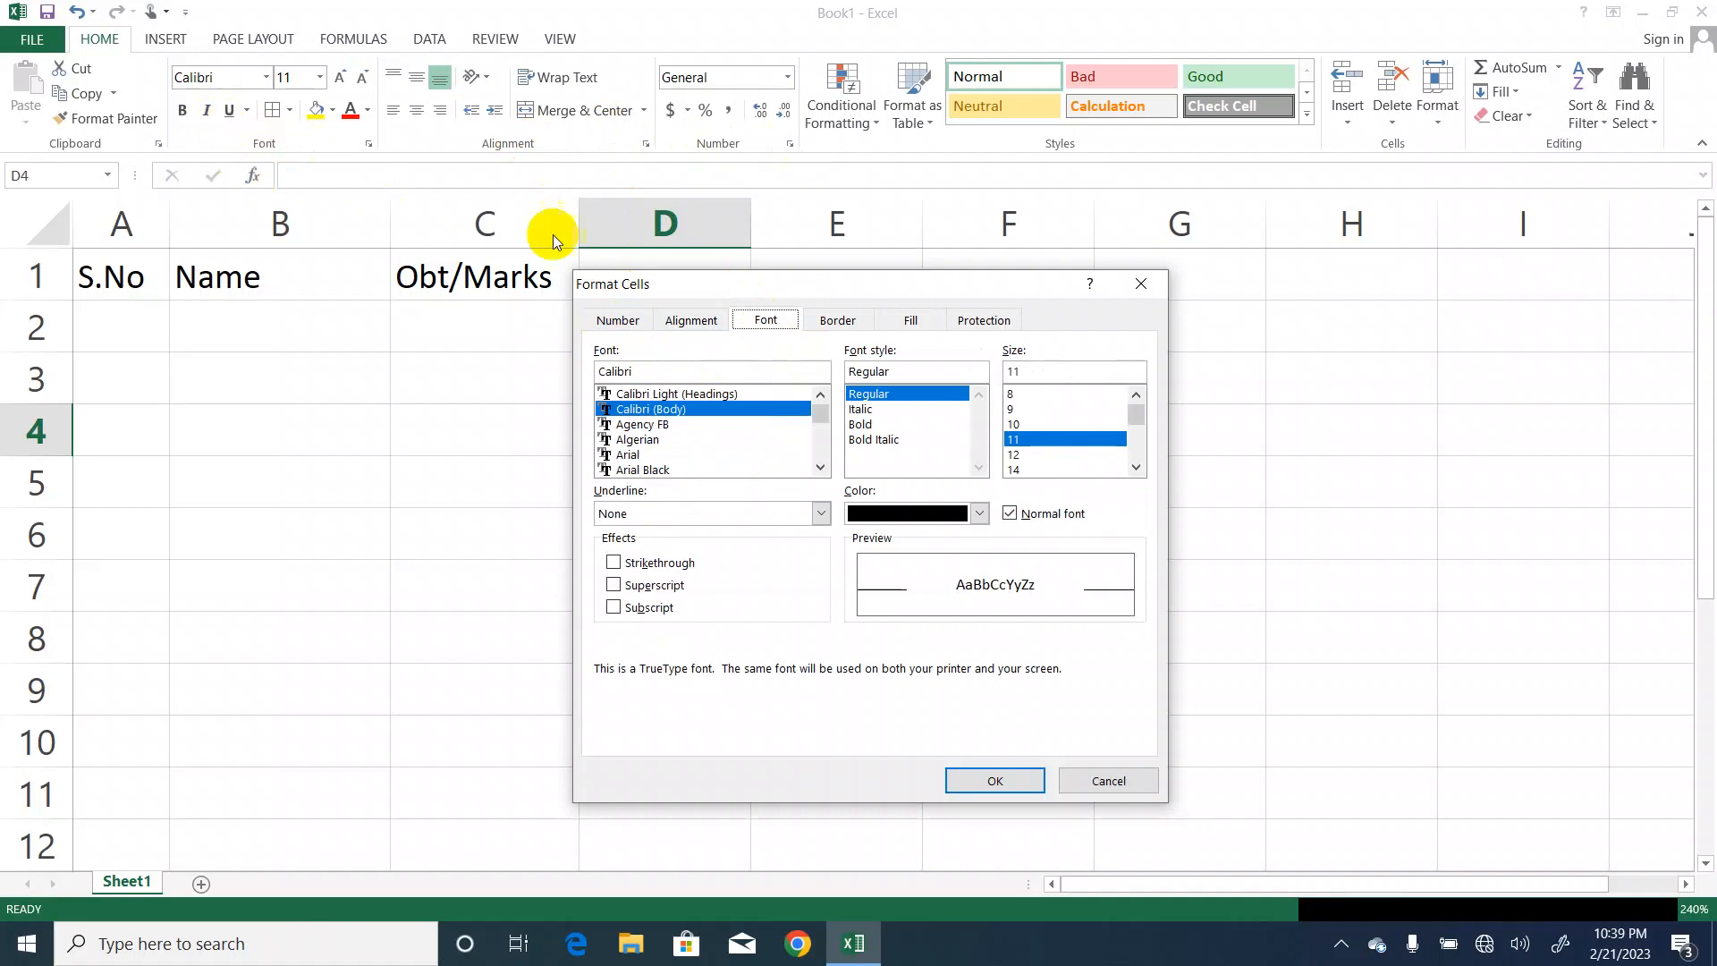
{"action": "left_click", "coordinate": [845, 321]}
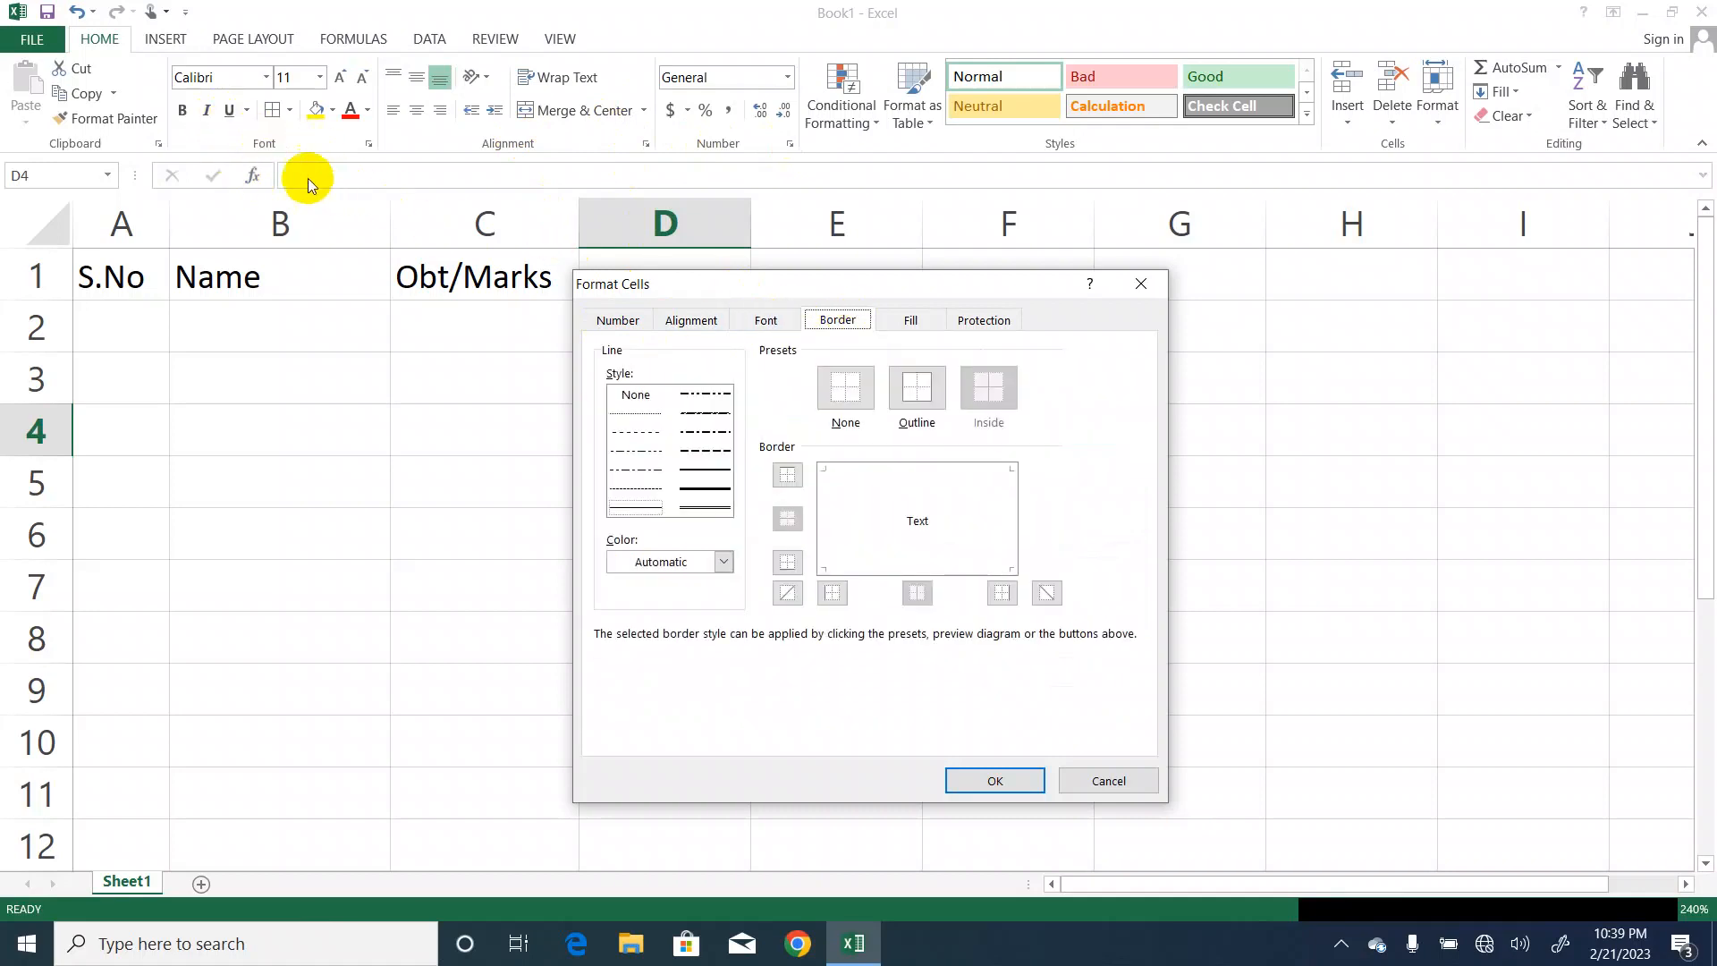
{"action": "left_click", "coordinate": [911, 322]}
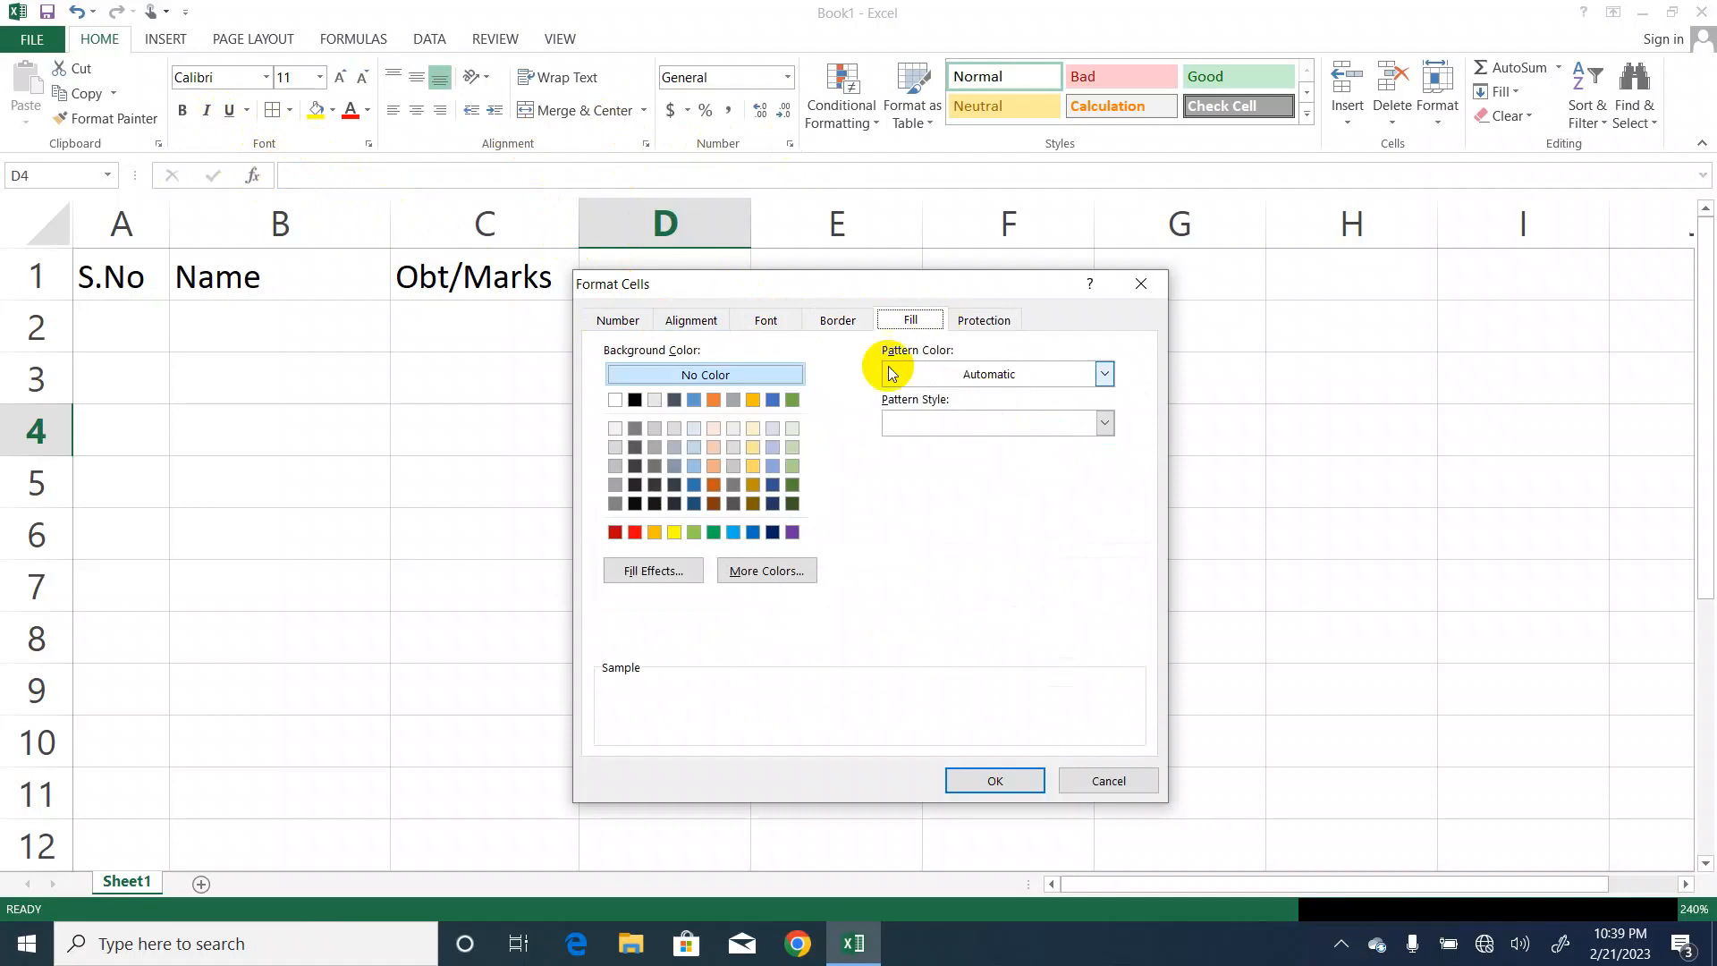
{"action": "left_click", "coordinate": [992, 321]}
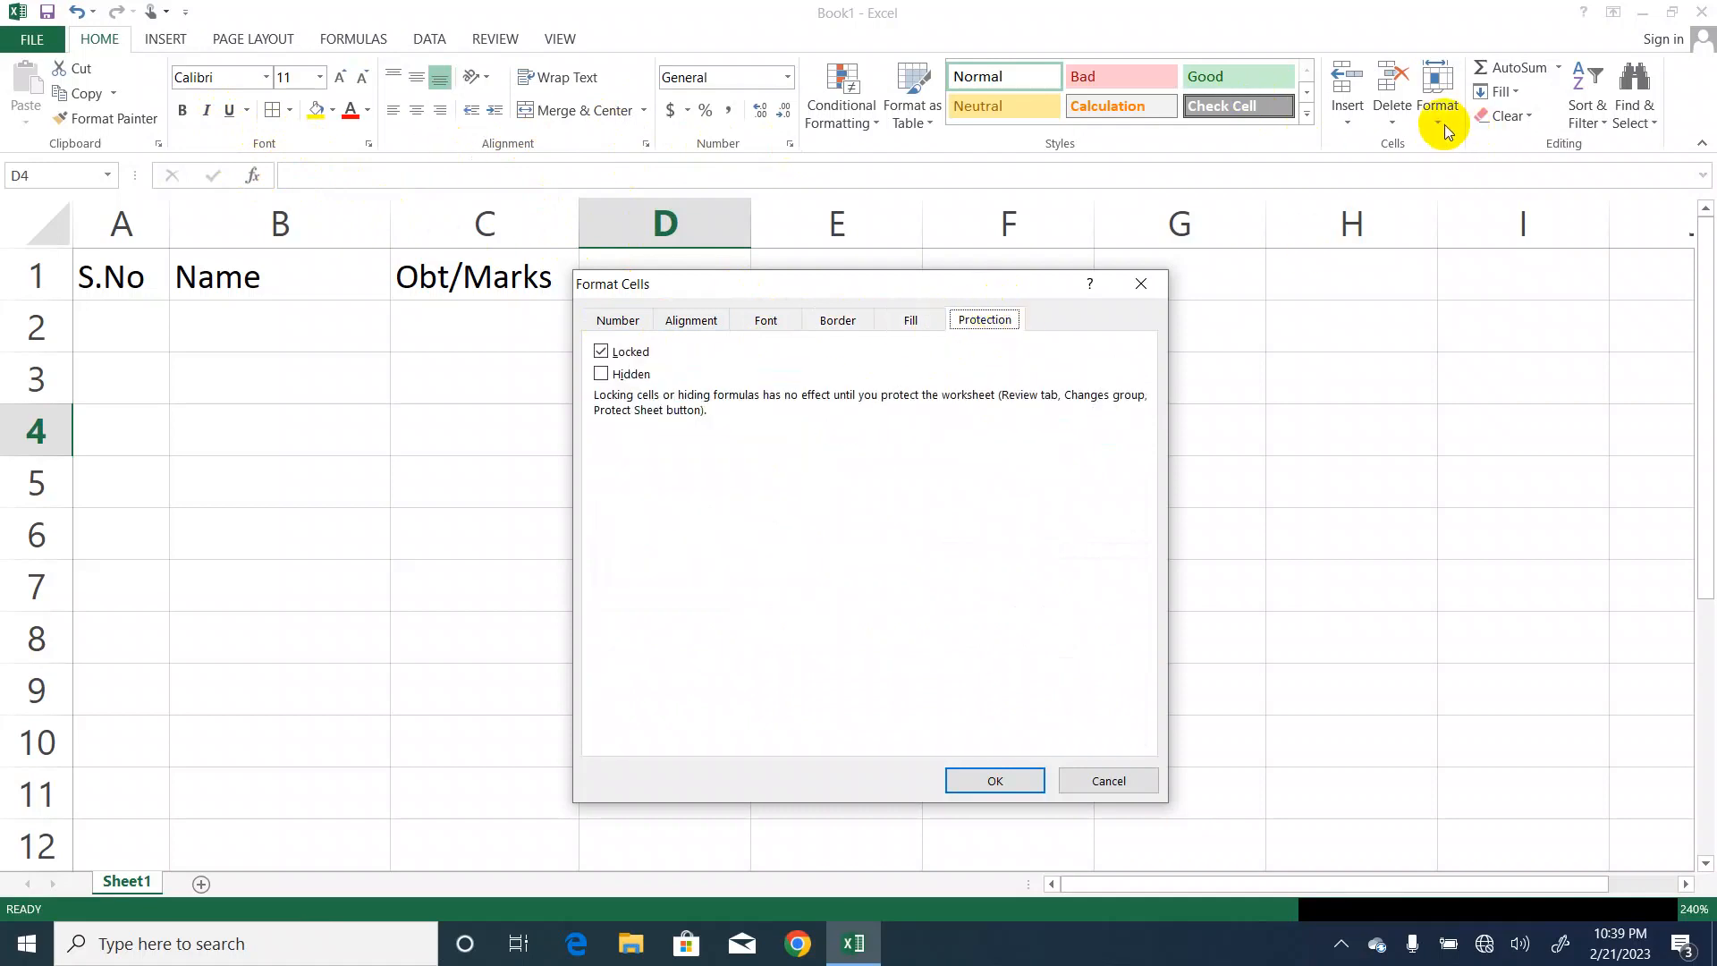
{"action": "left_click", "coordinate": [1109, 779]}
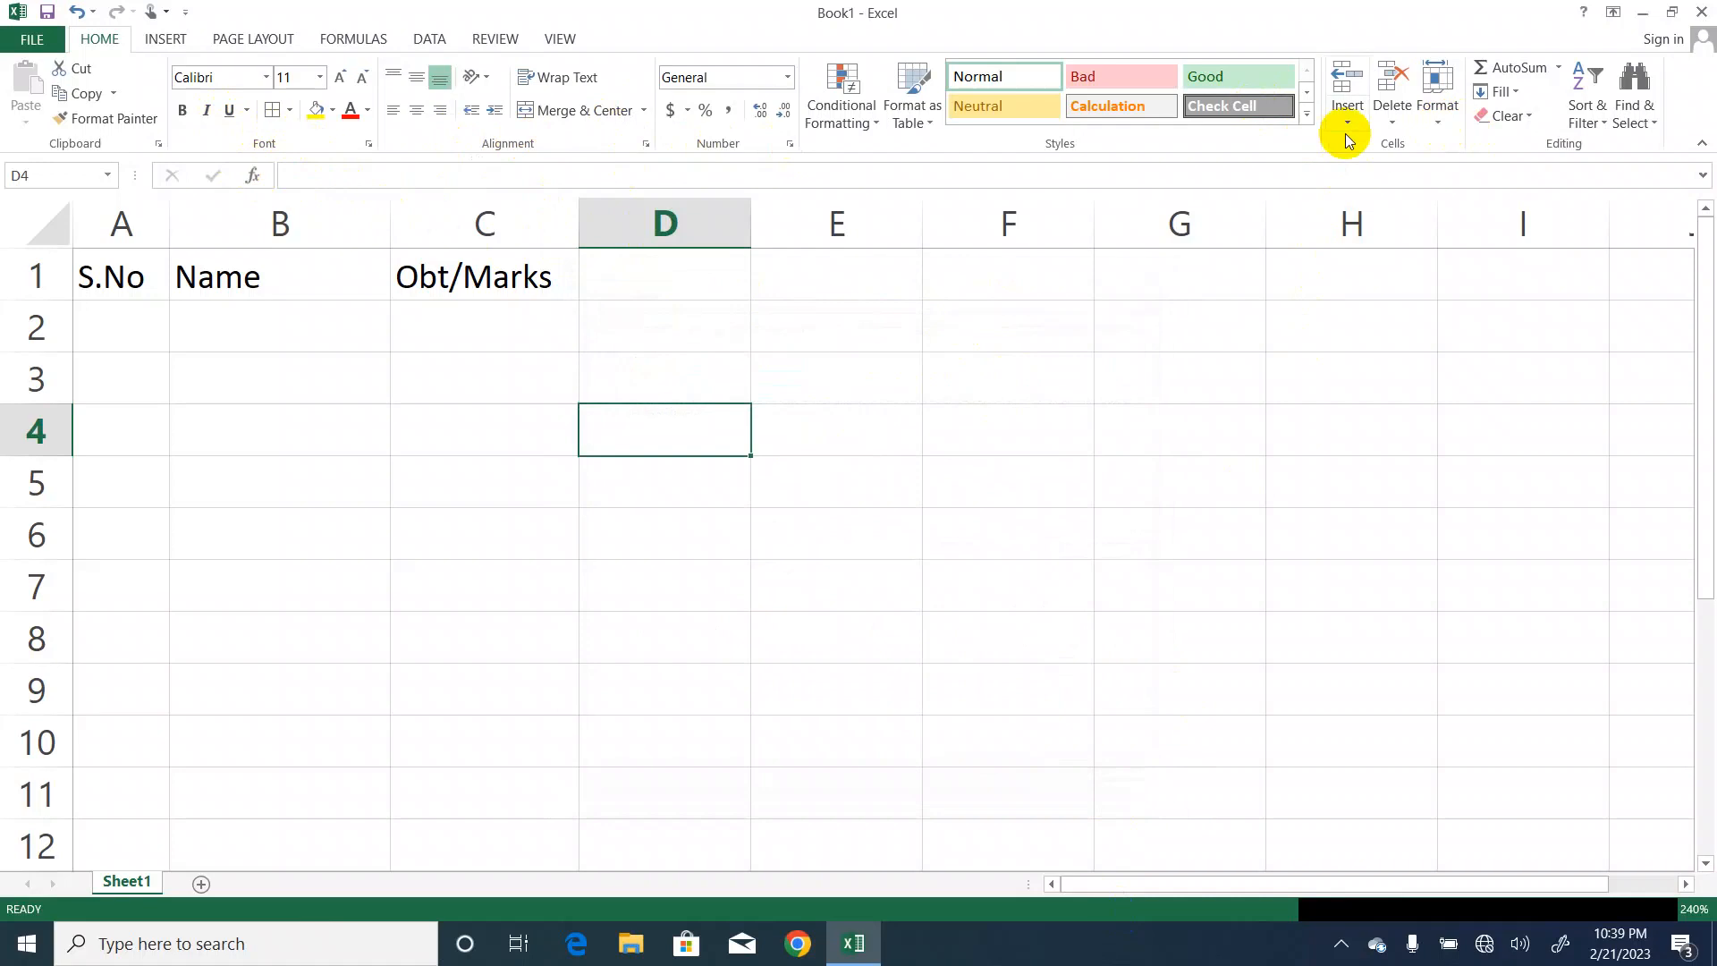
Reopen Format Cells through the cell format commands, view the Protection settings, and close it without changes.
{"action": "left_click", "coordinate": [1445, 125]}
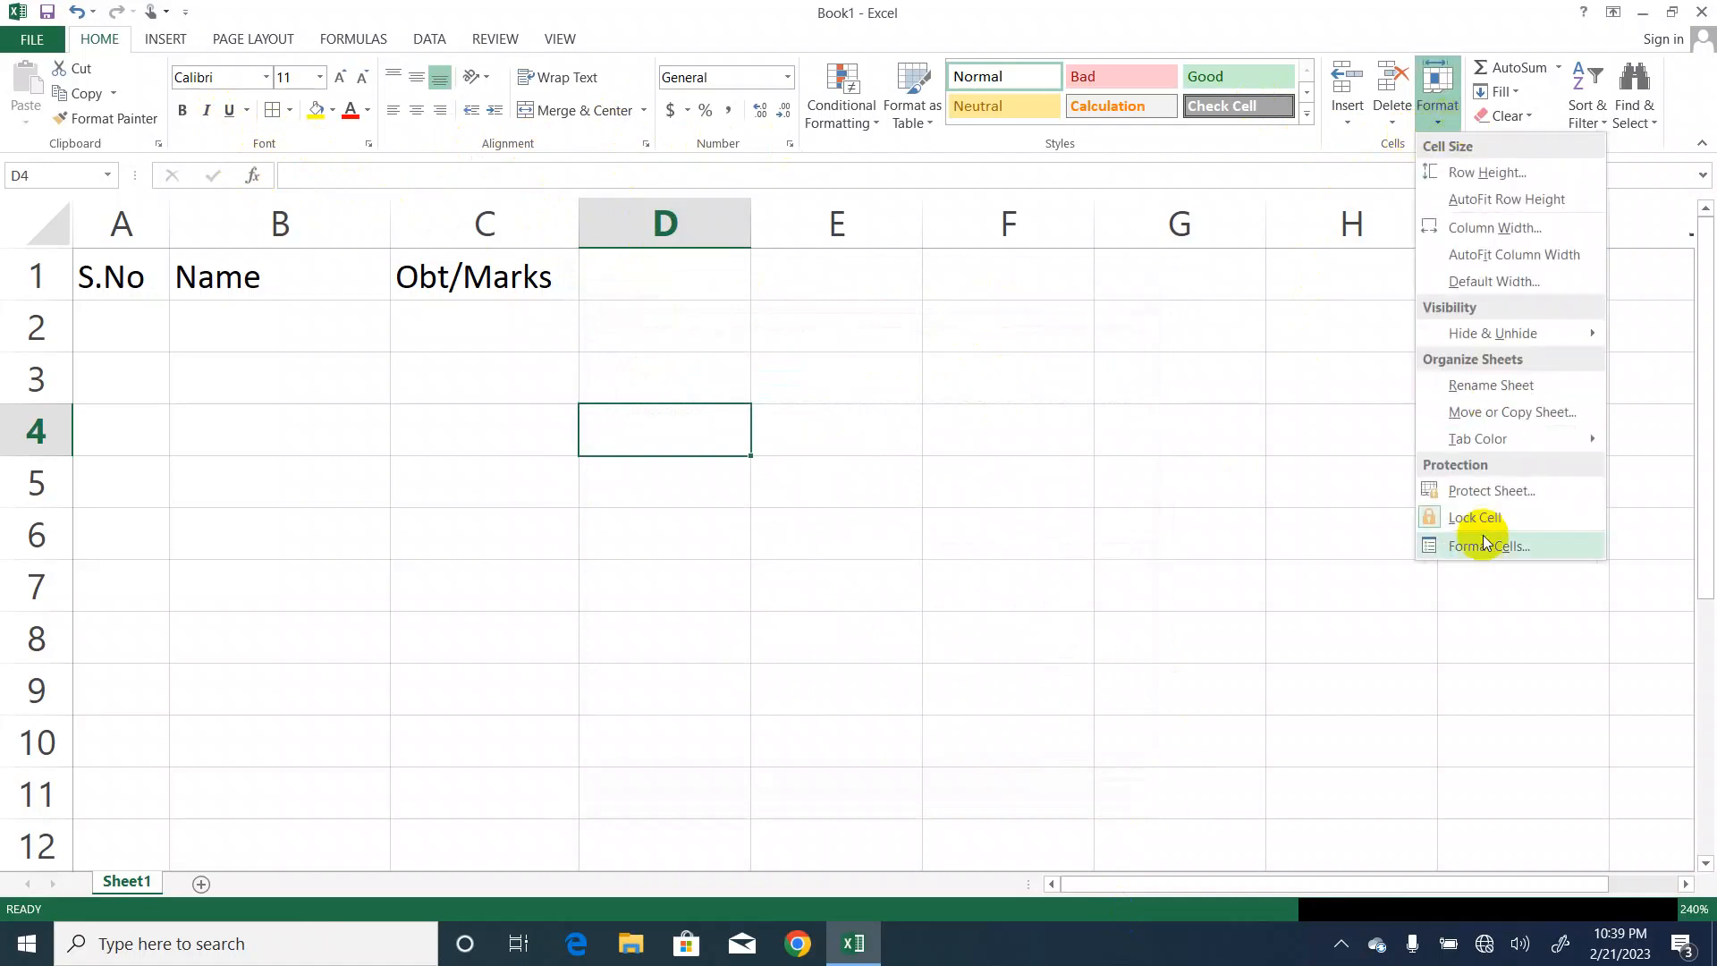
{"action": "left_click", "coordinate": [1484, 547]}
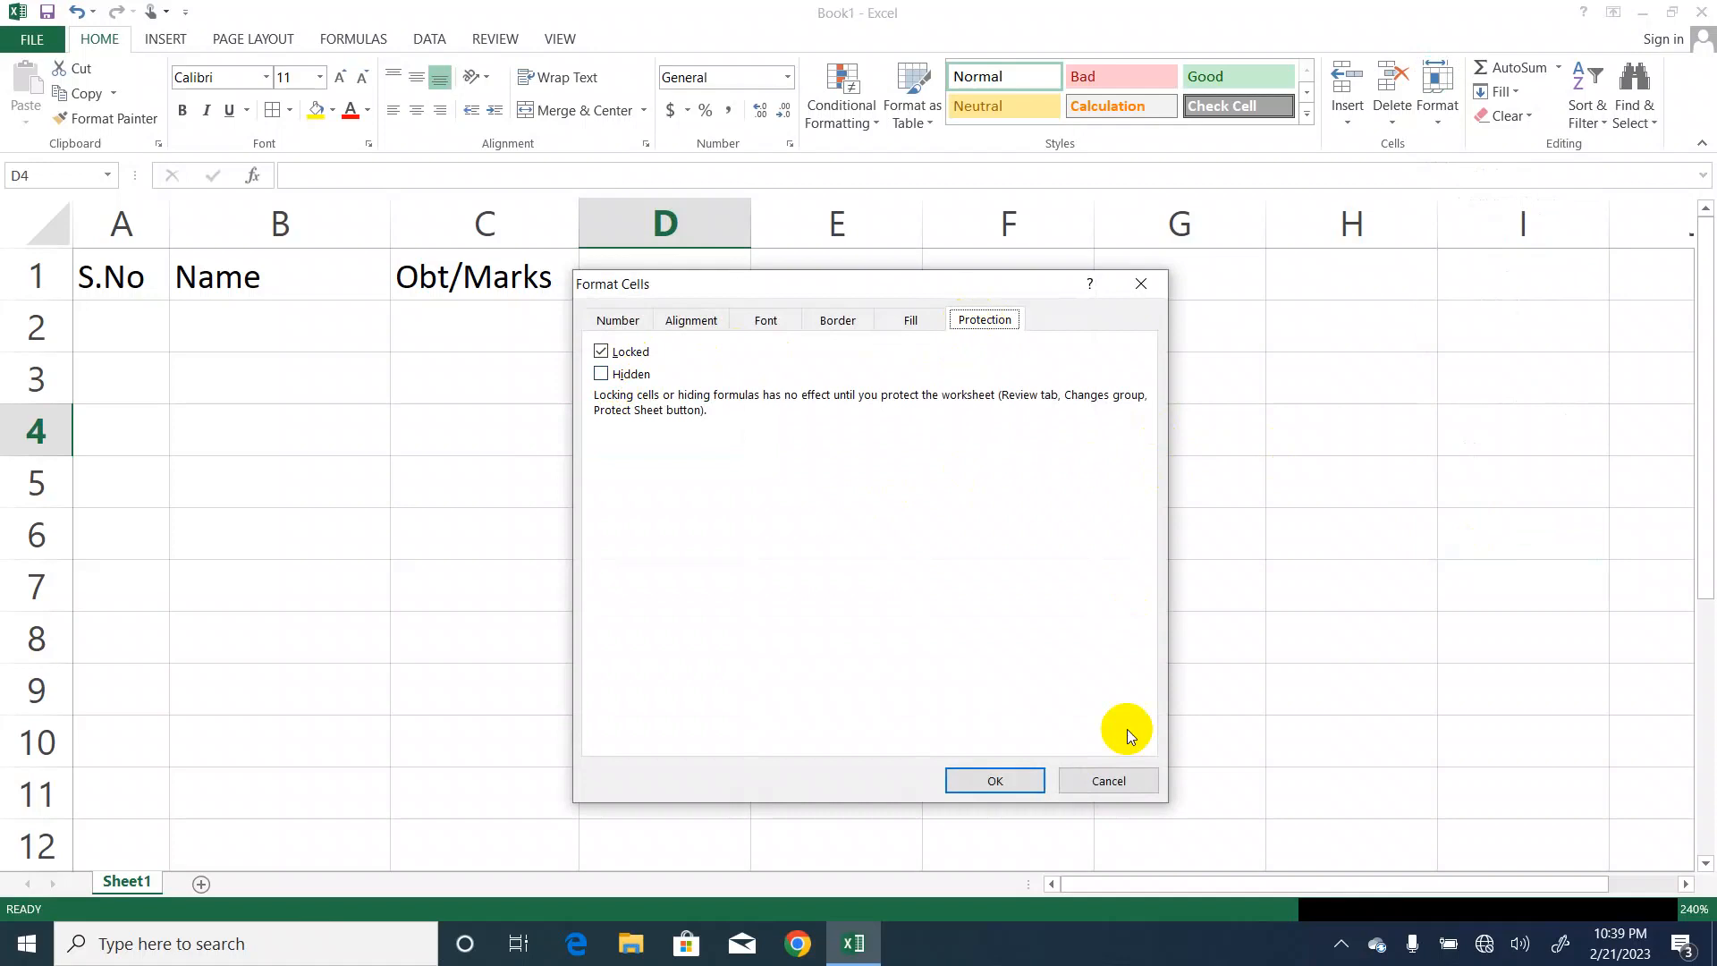
{"action": "left_click", "coordinate": [1115, 778]}
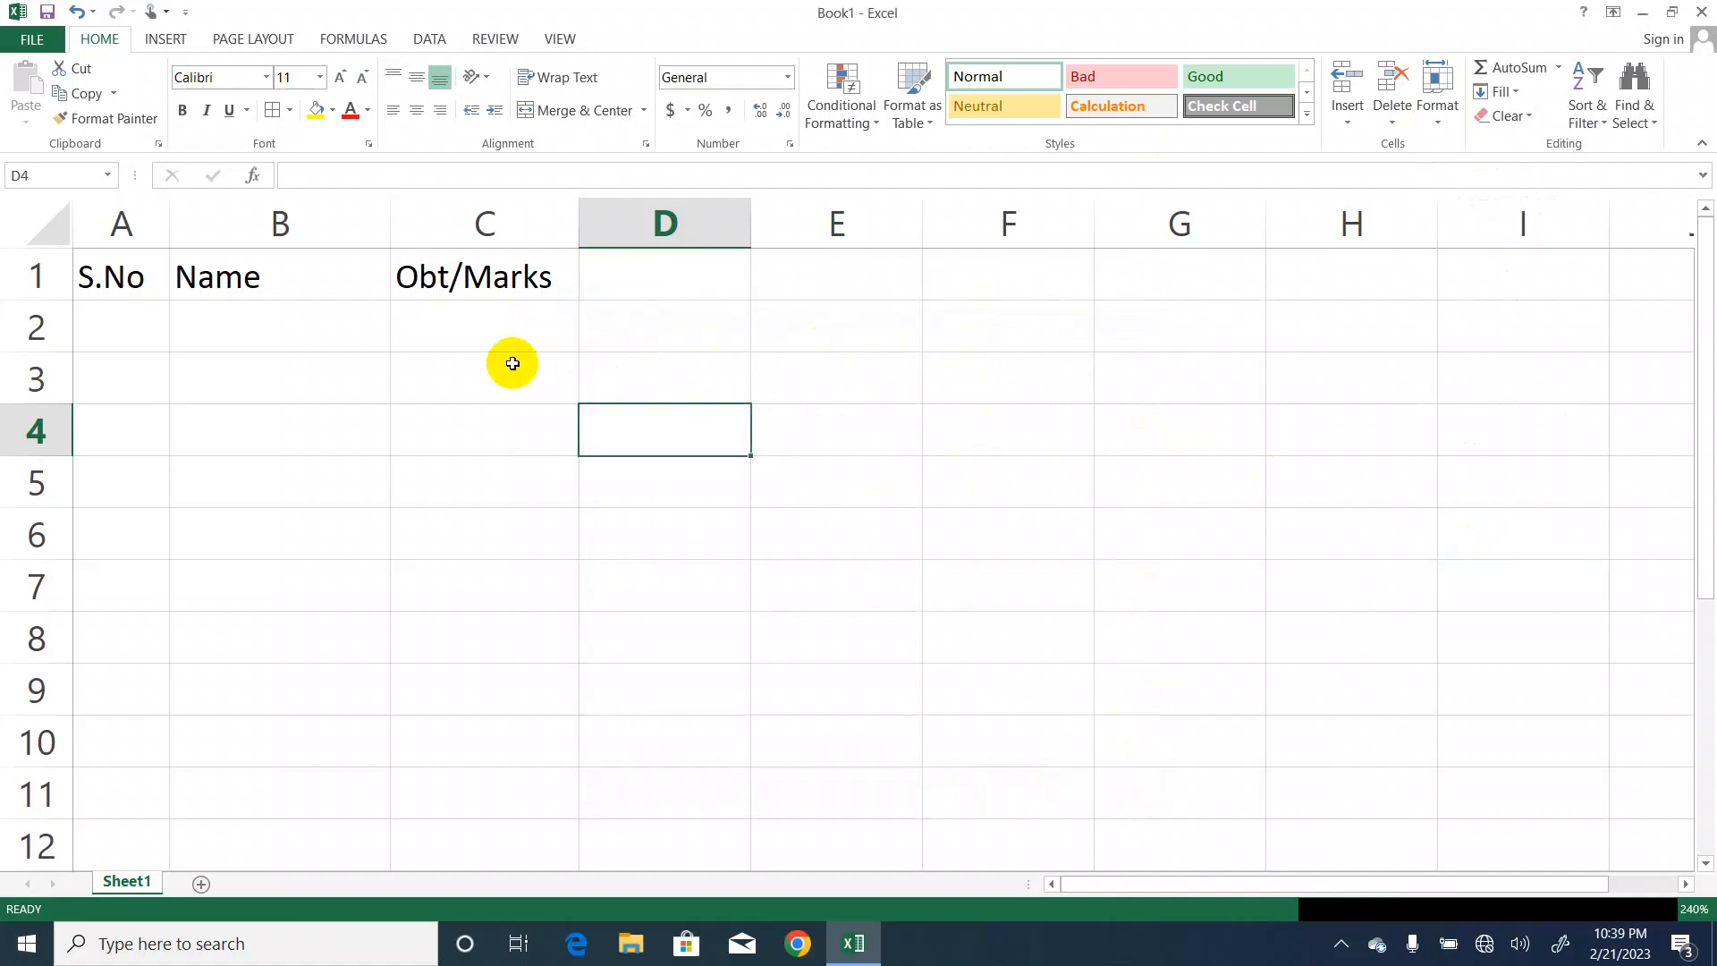
{"action": "left_click", "coordinate": [291, 111]}
{"action": "left_click", "coordinate": [339, 675]}
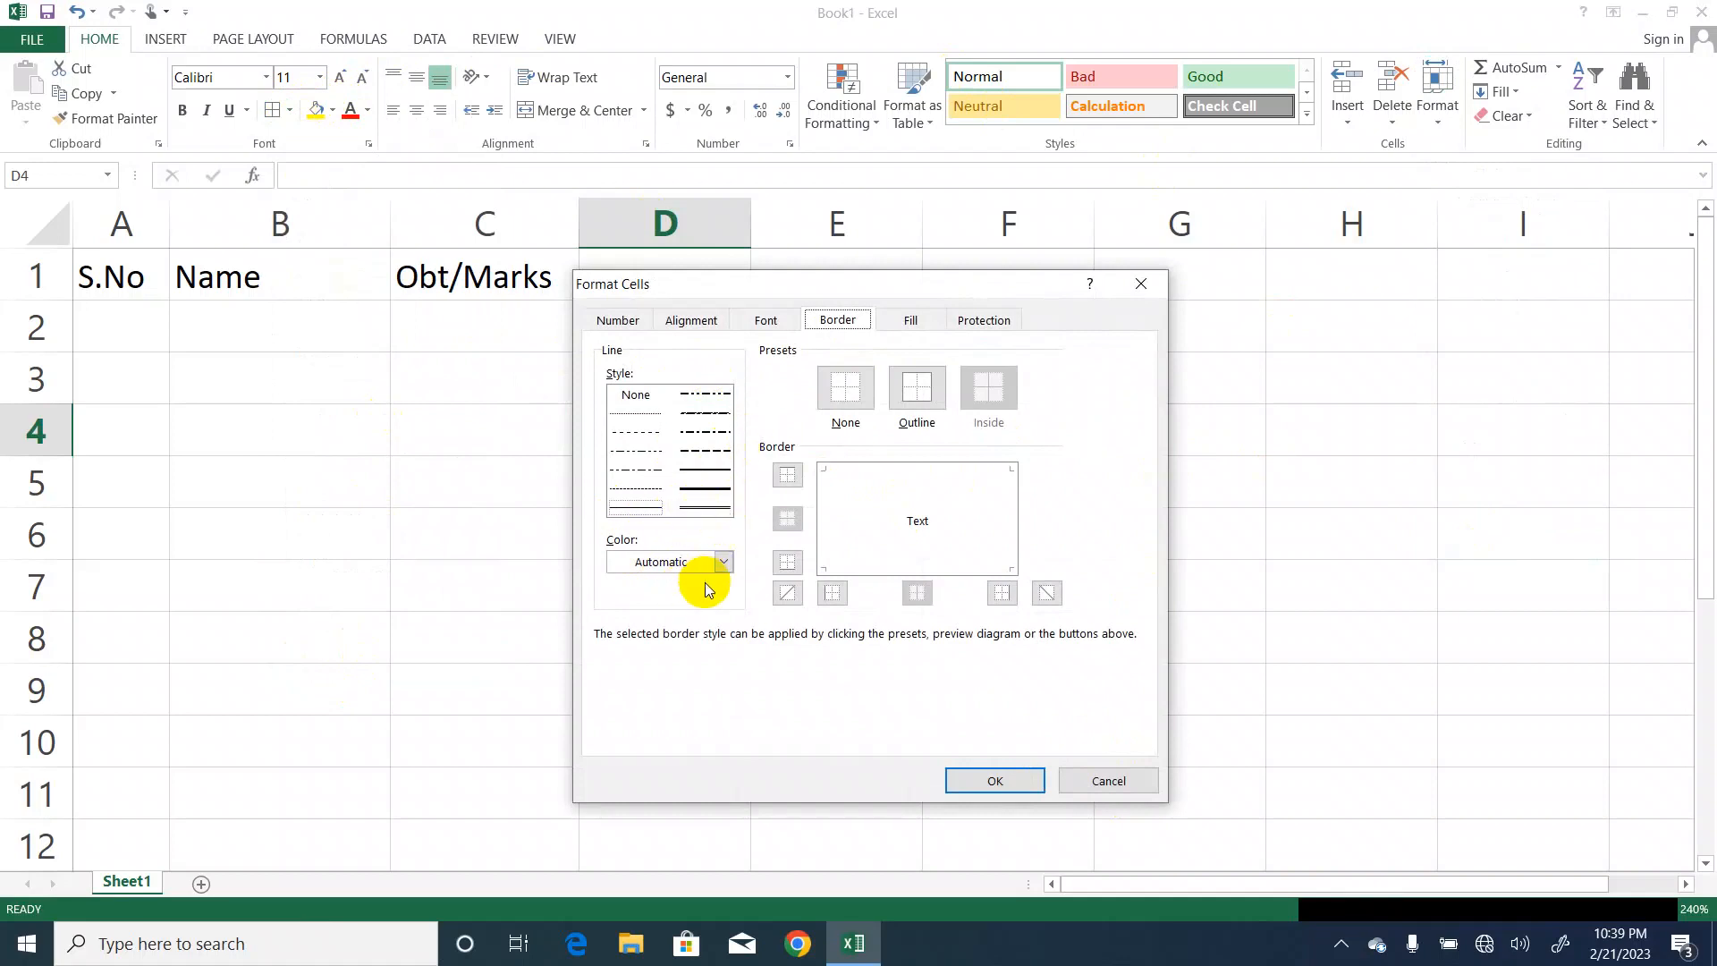
{"action": "left_click", "coordinate": [914, 388]}
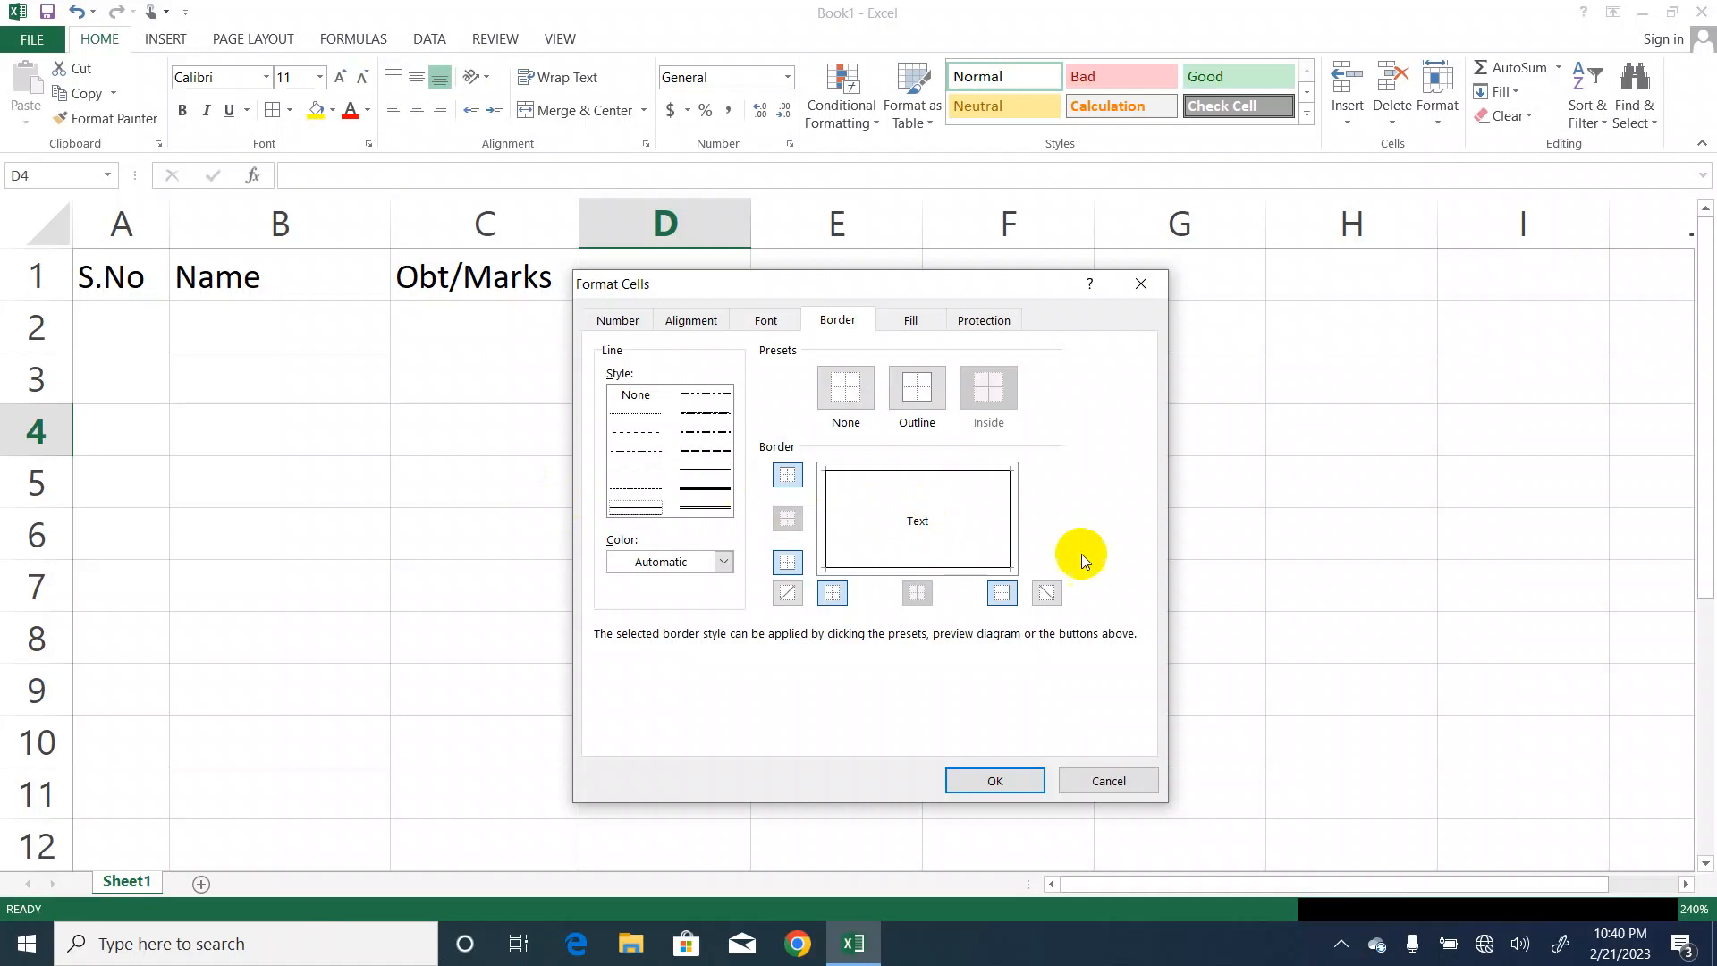
{"action": "left_click", "coordinate": [1093, 777]}
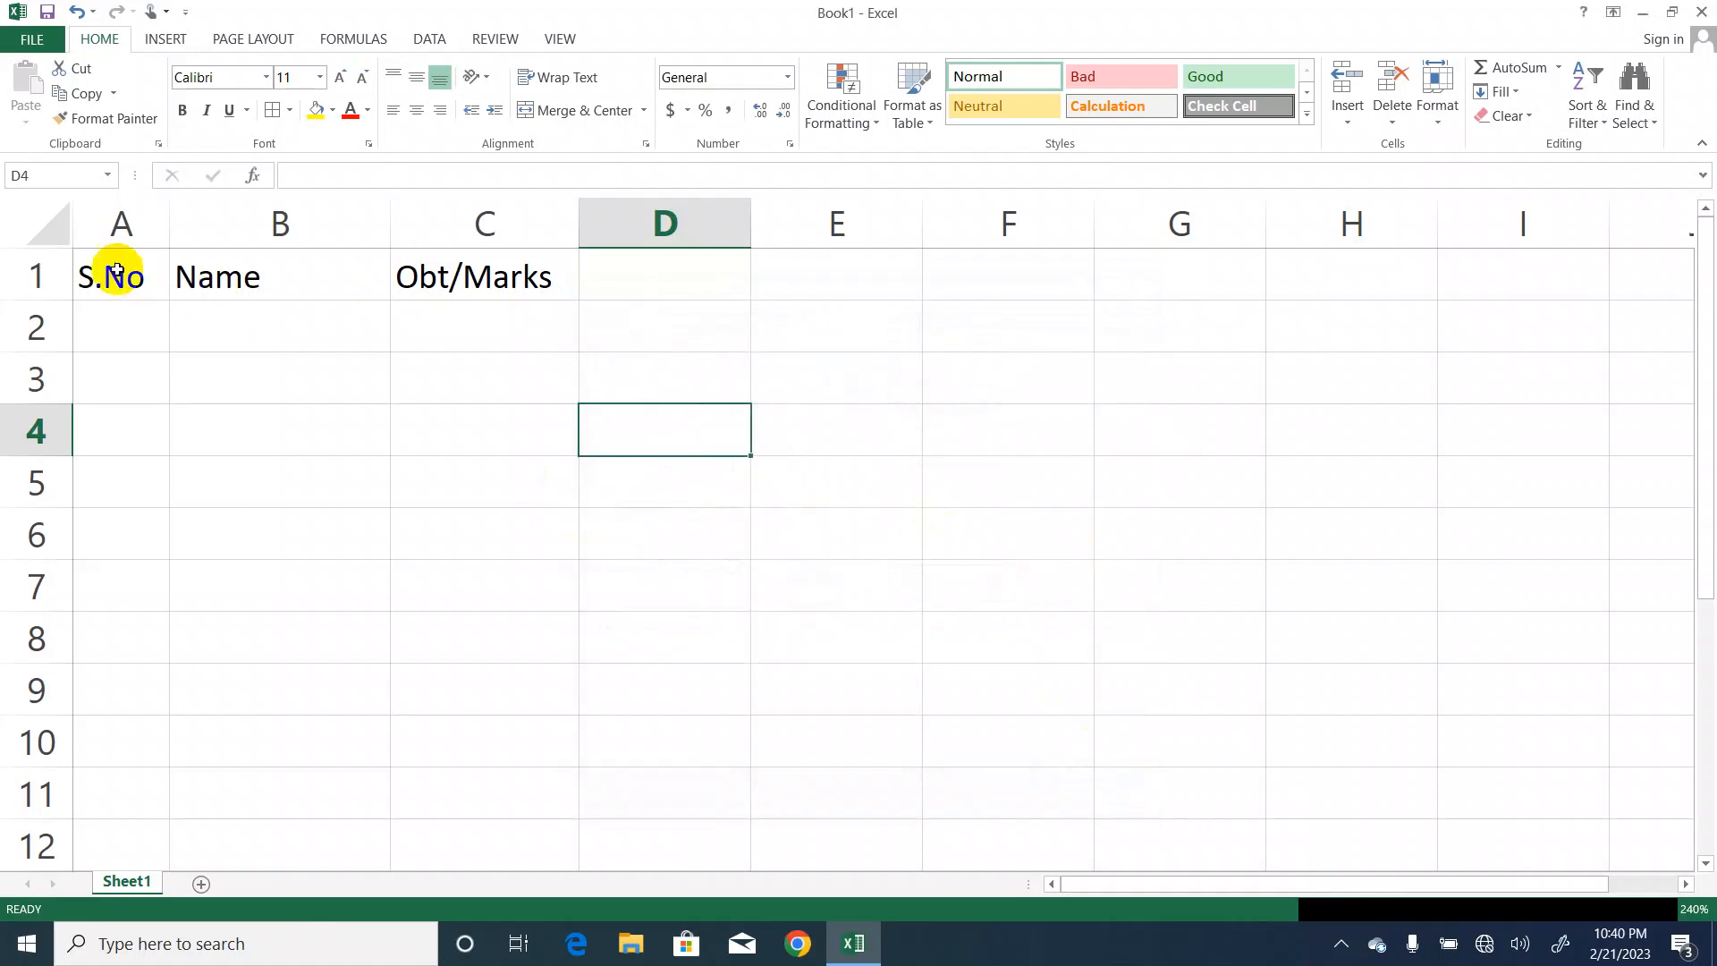
Apply an outline border around the table range A1:C7 using the Format Cells border settings.
{"action": "left_click_drag", "start_coordinate": [118, 273], "coordinate": [535, 600]}
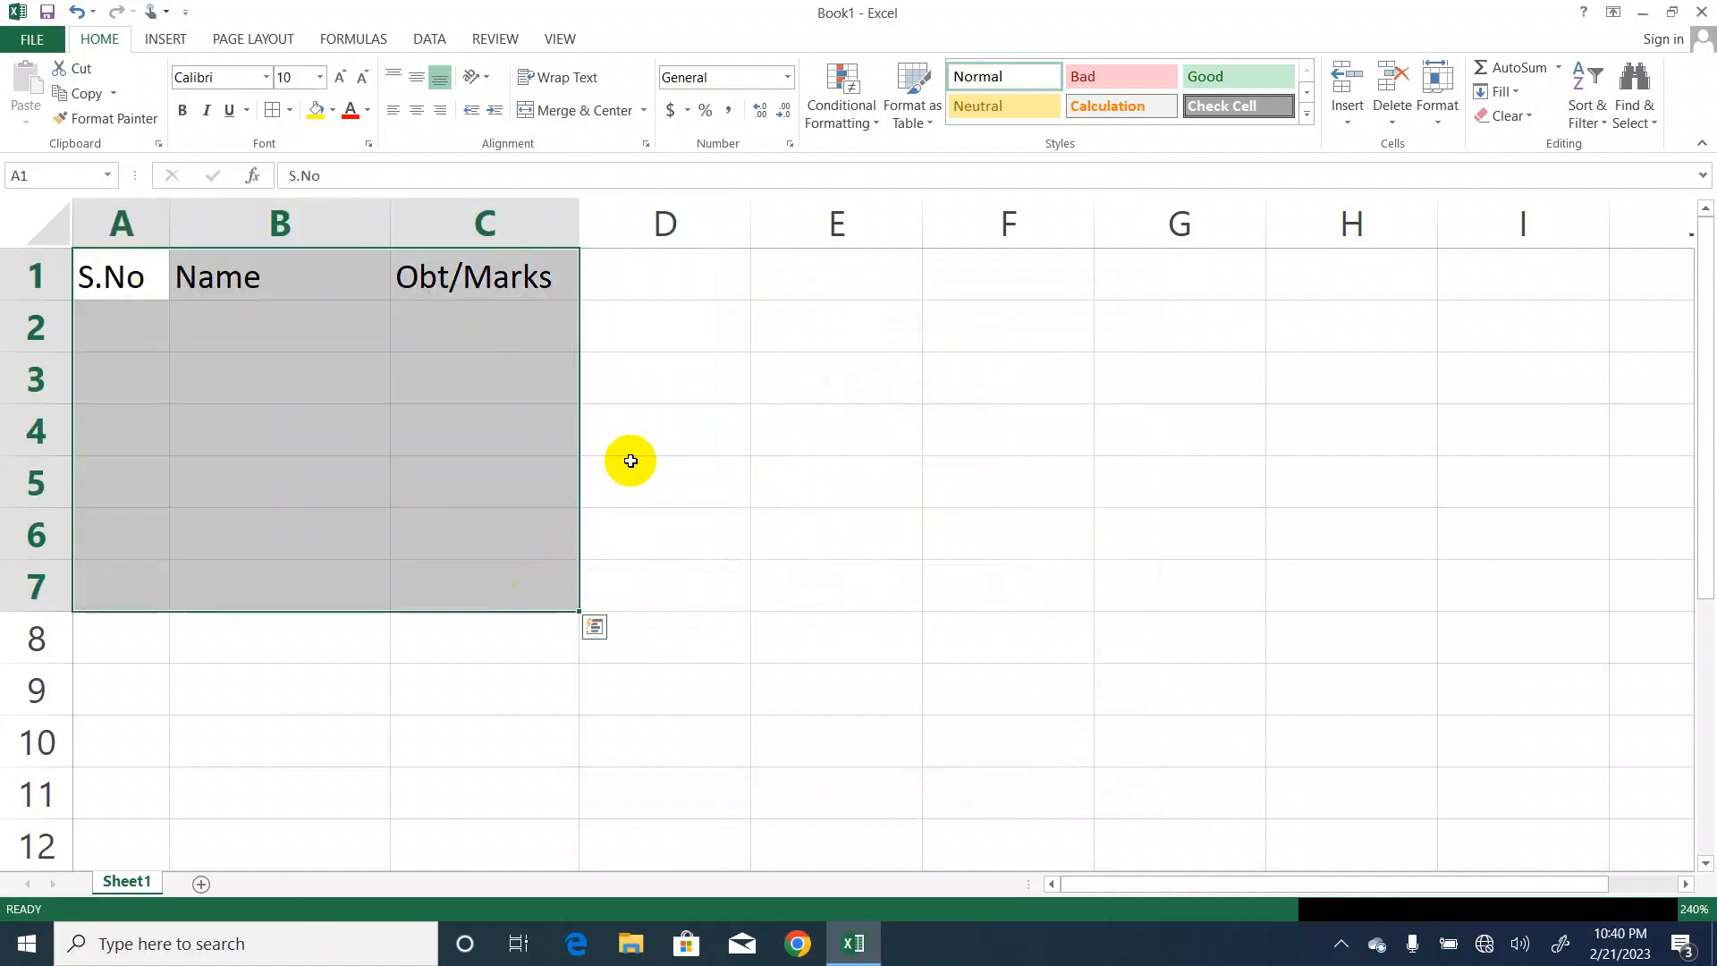
{"action": "left_click", "coordinate": [293, 110]}
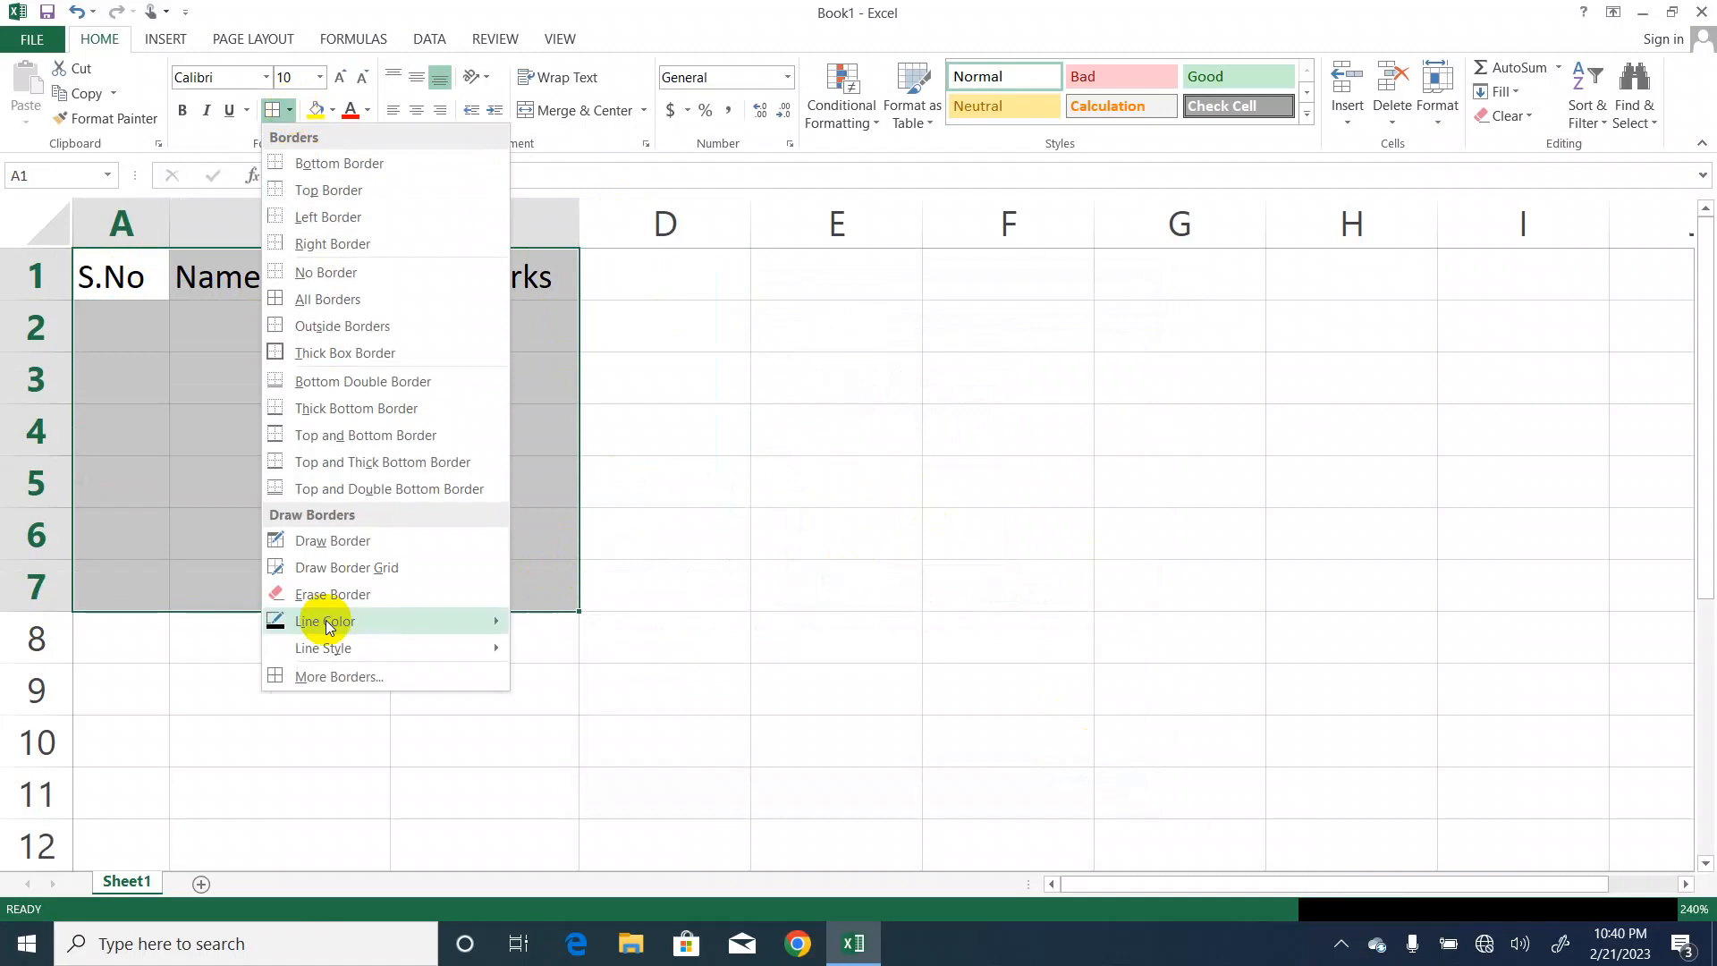
{"action": "left_click", "coordinate": [345, 675]}
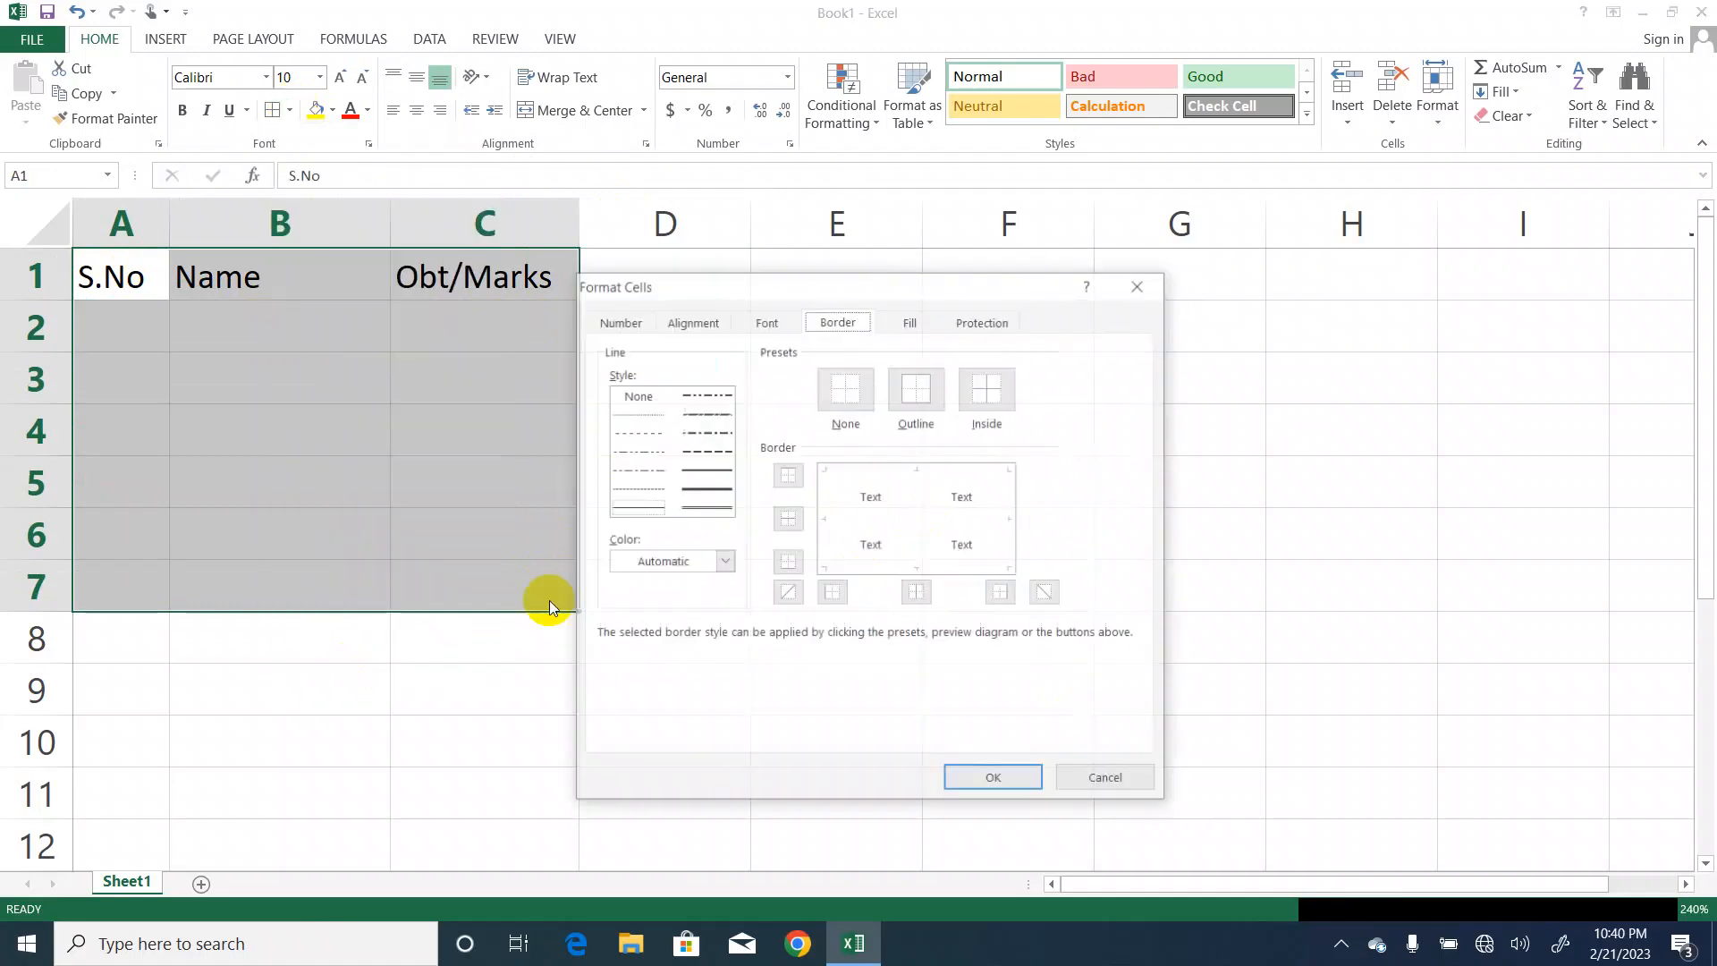
{"action": "left_click", "coordinate": [923, 397]}
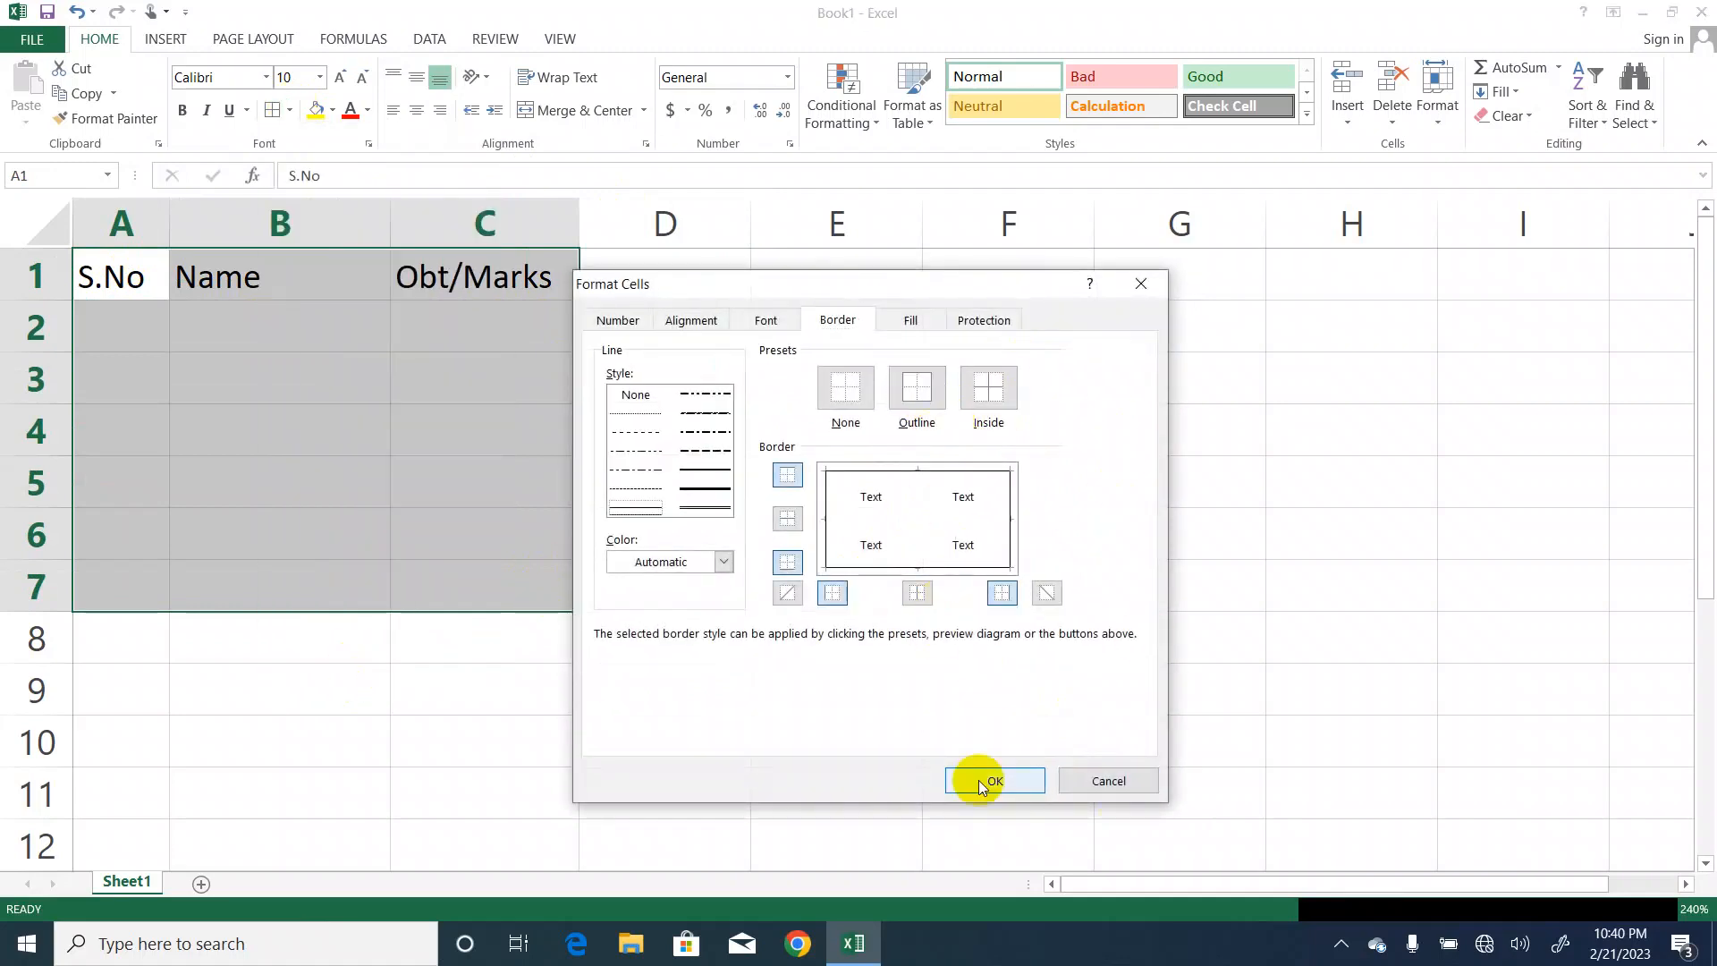
{"action": "left_click", "coordinate": [1012, 783]}
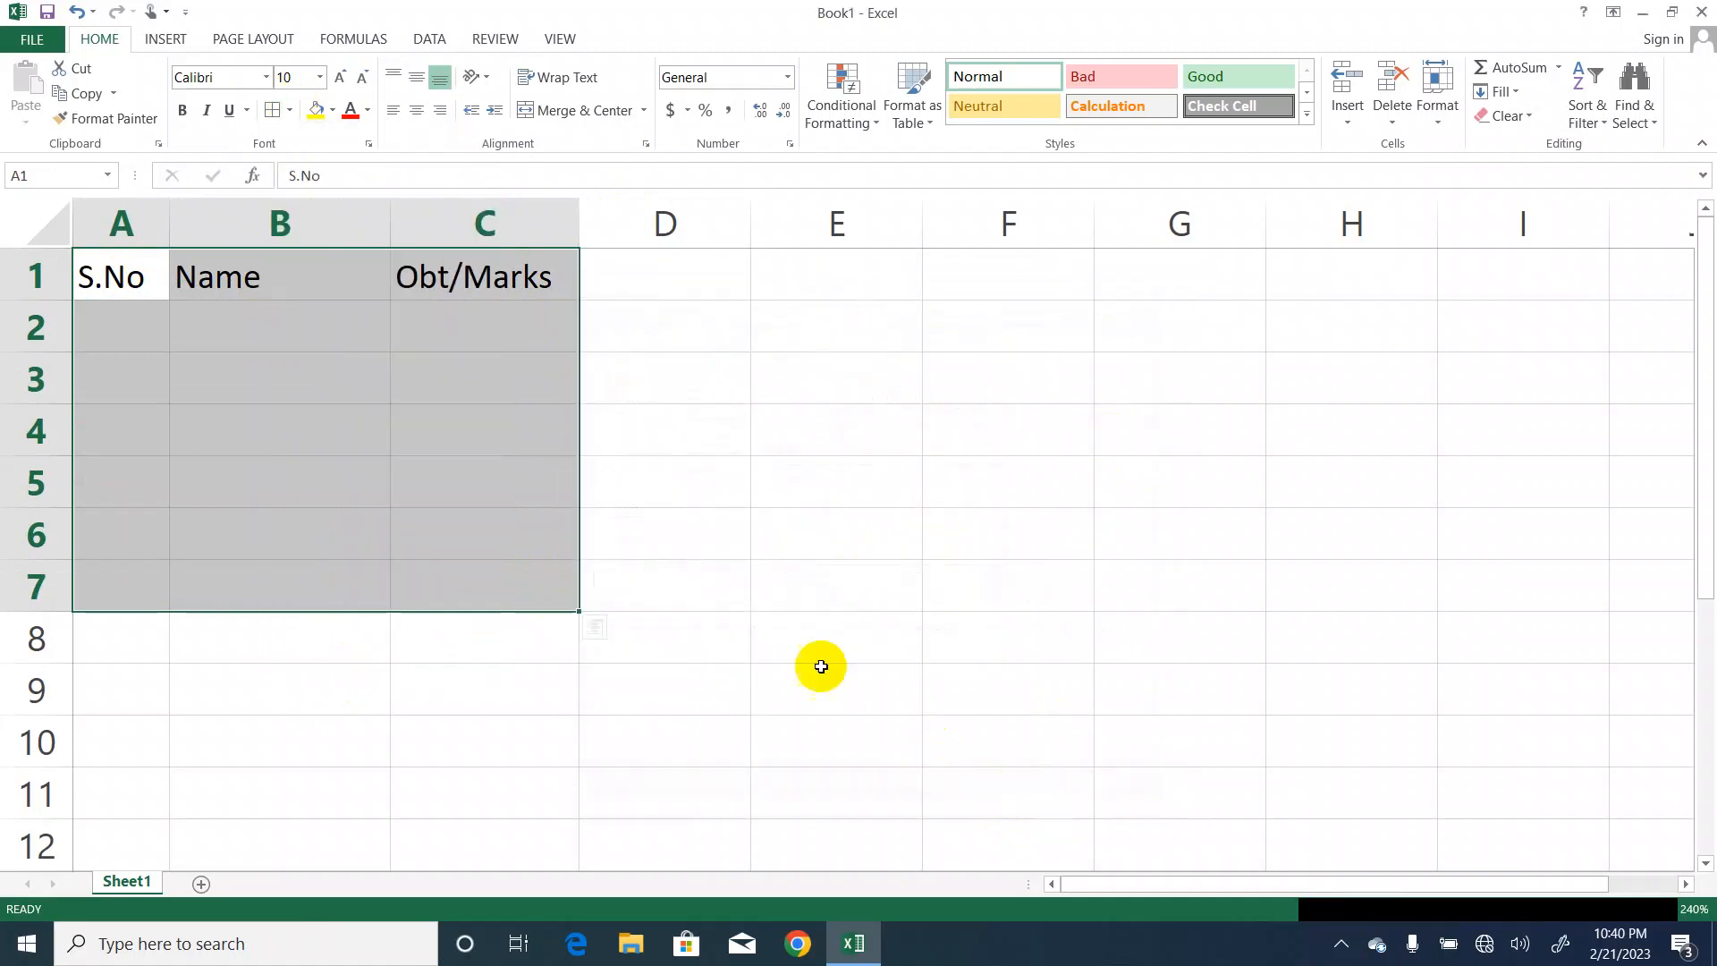
{"action": "left_click", "coordinate": [671, 540]}
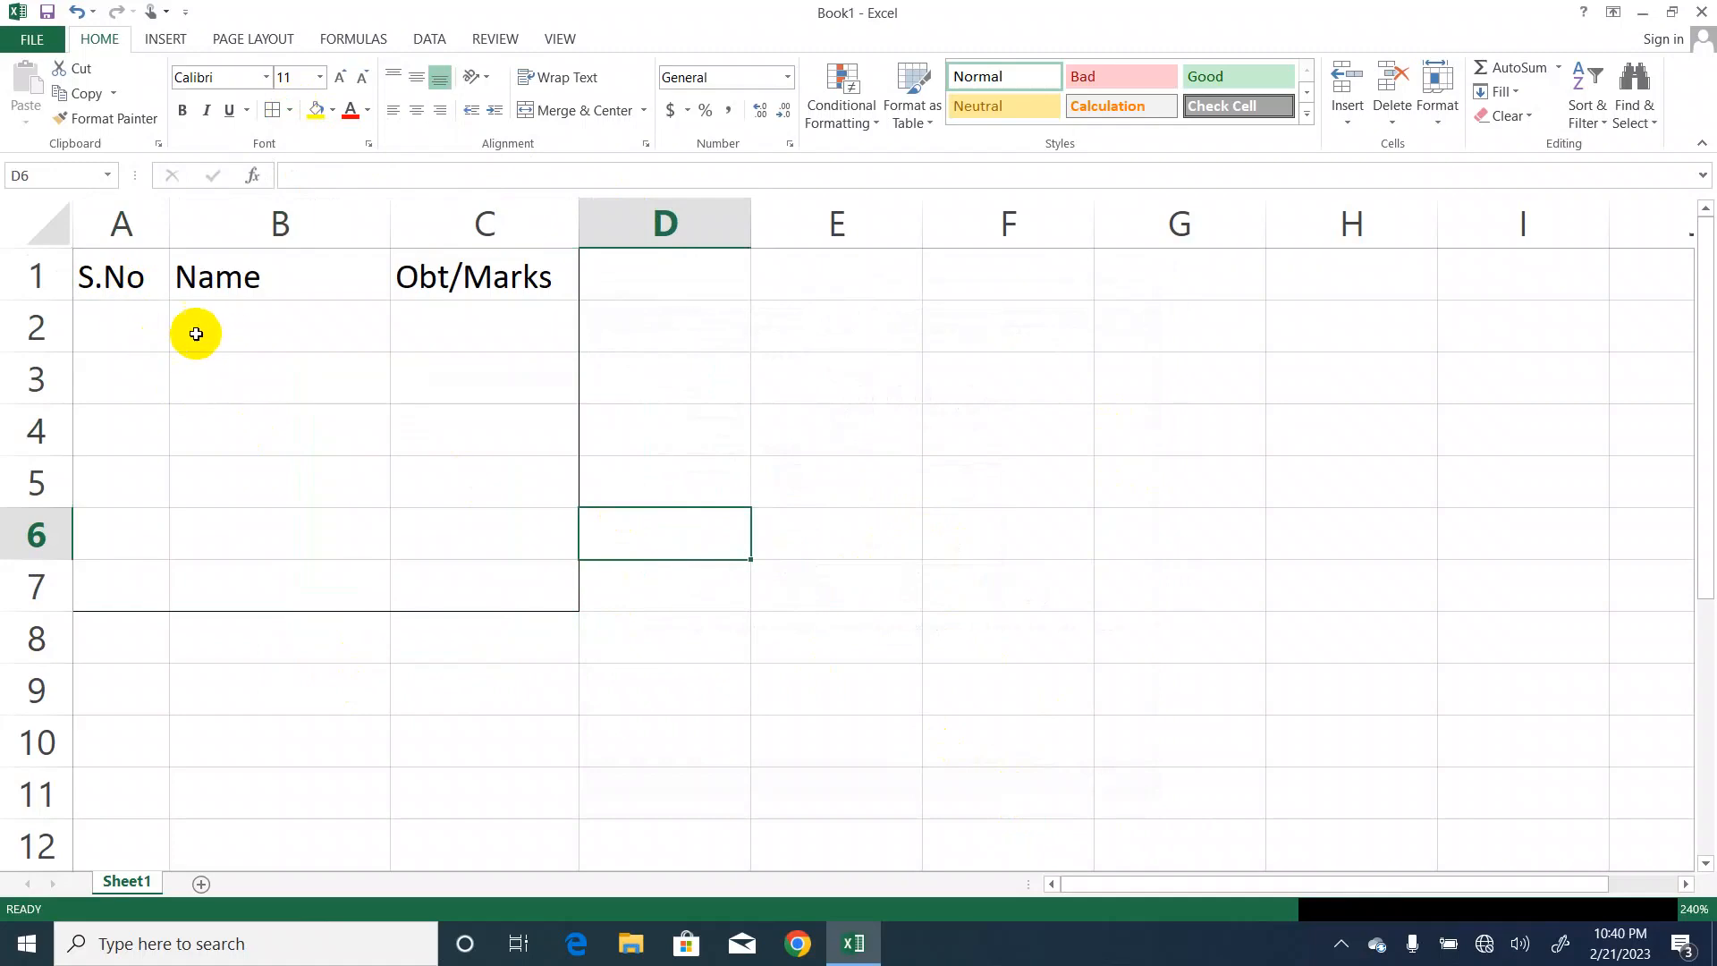
Clear the border settings for A1:C7 and apply an outline plus inside horizontal lines.
{"action": "left_click_drag", "start_coordinate": [134, 273], "coordinate": [456, 587]}
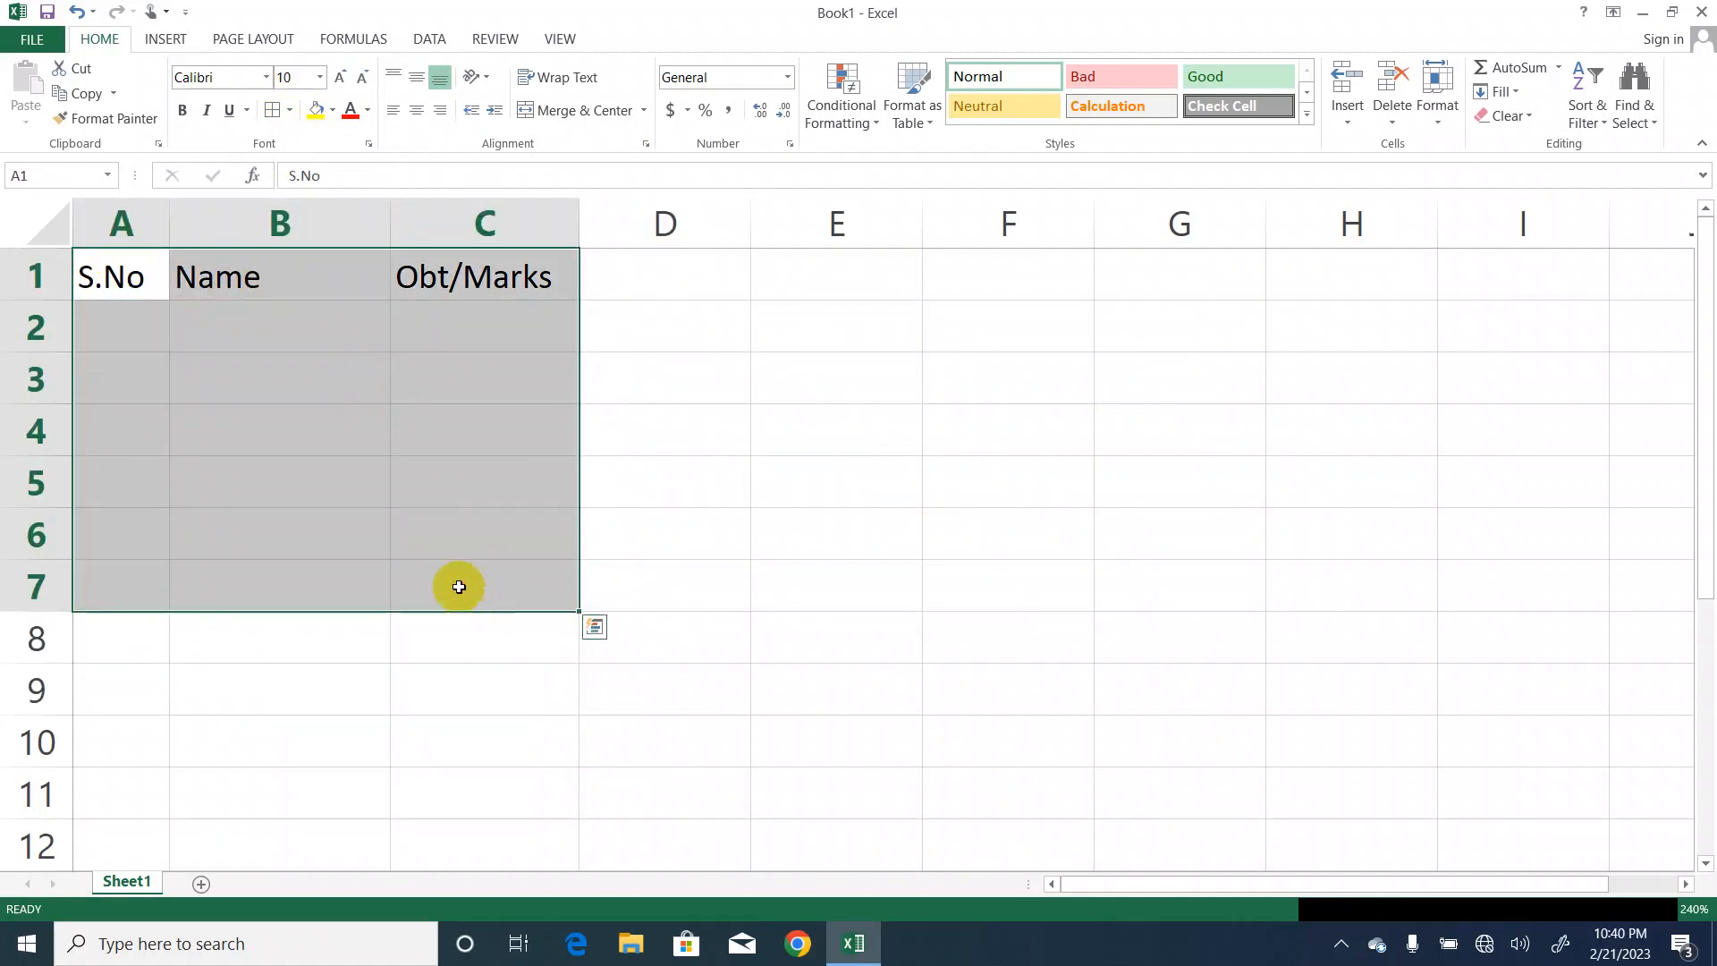
{"action": "left_click", "coordinate": [289, 110]}
{"action": "left_click", "coordinate": [372, 676]}
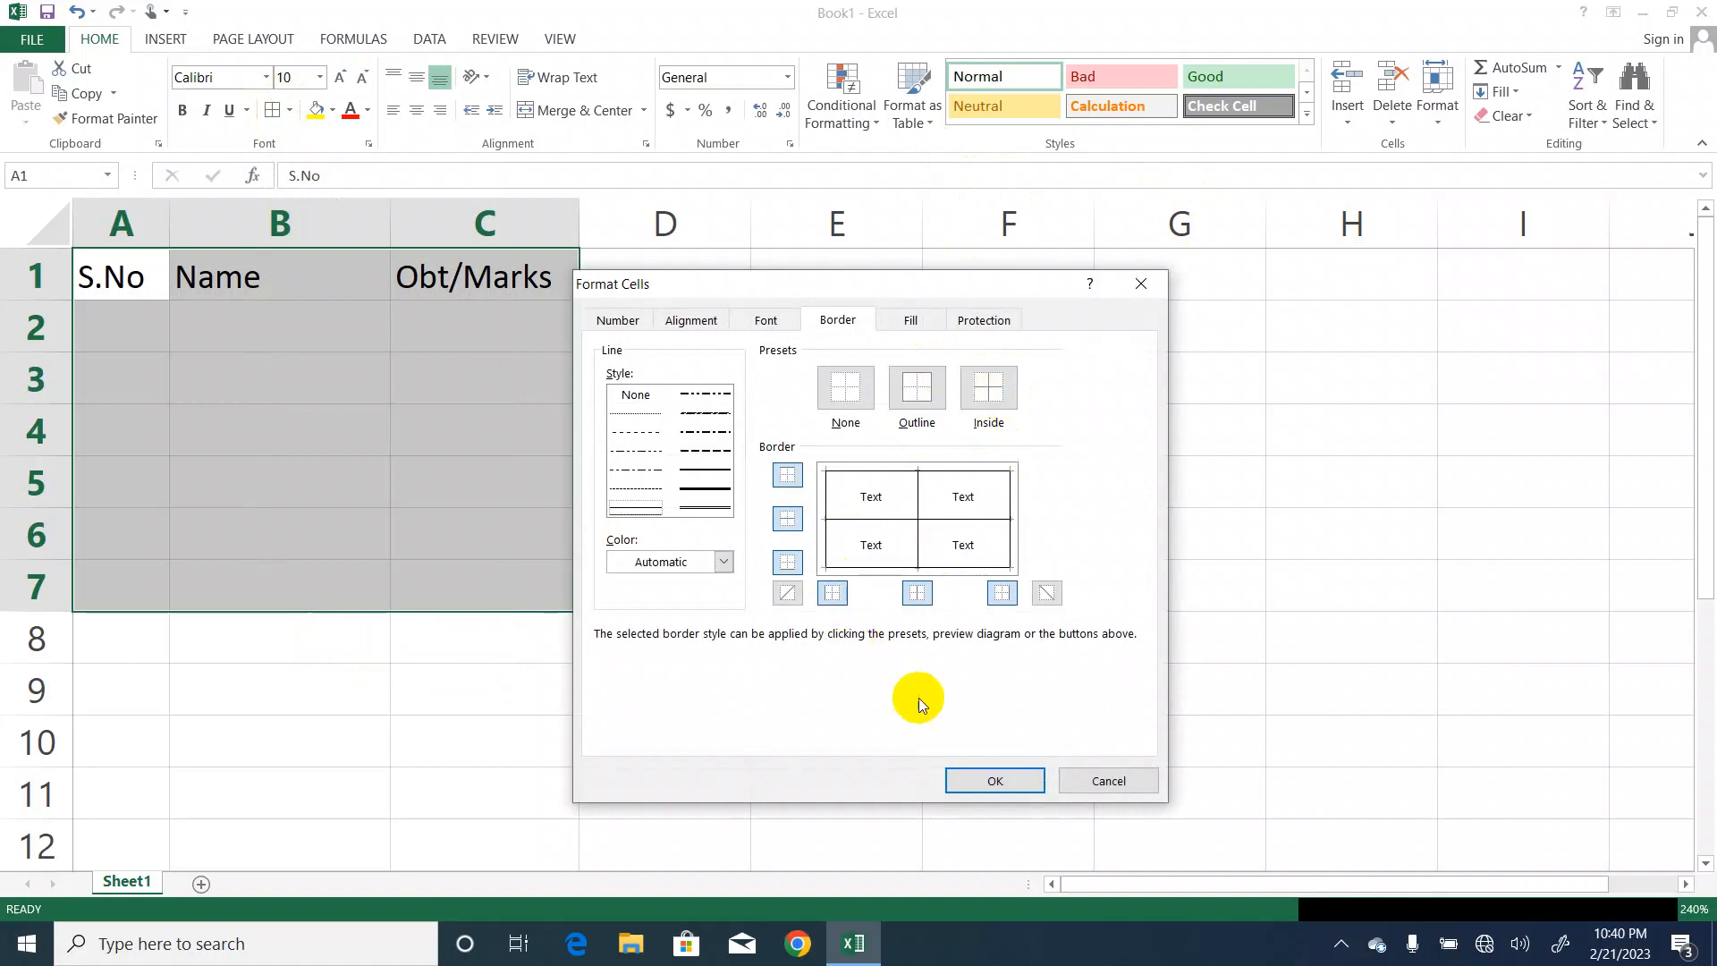
{"action": "left_click", "coordinate": [860, 395]}
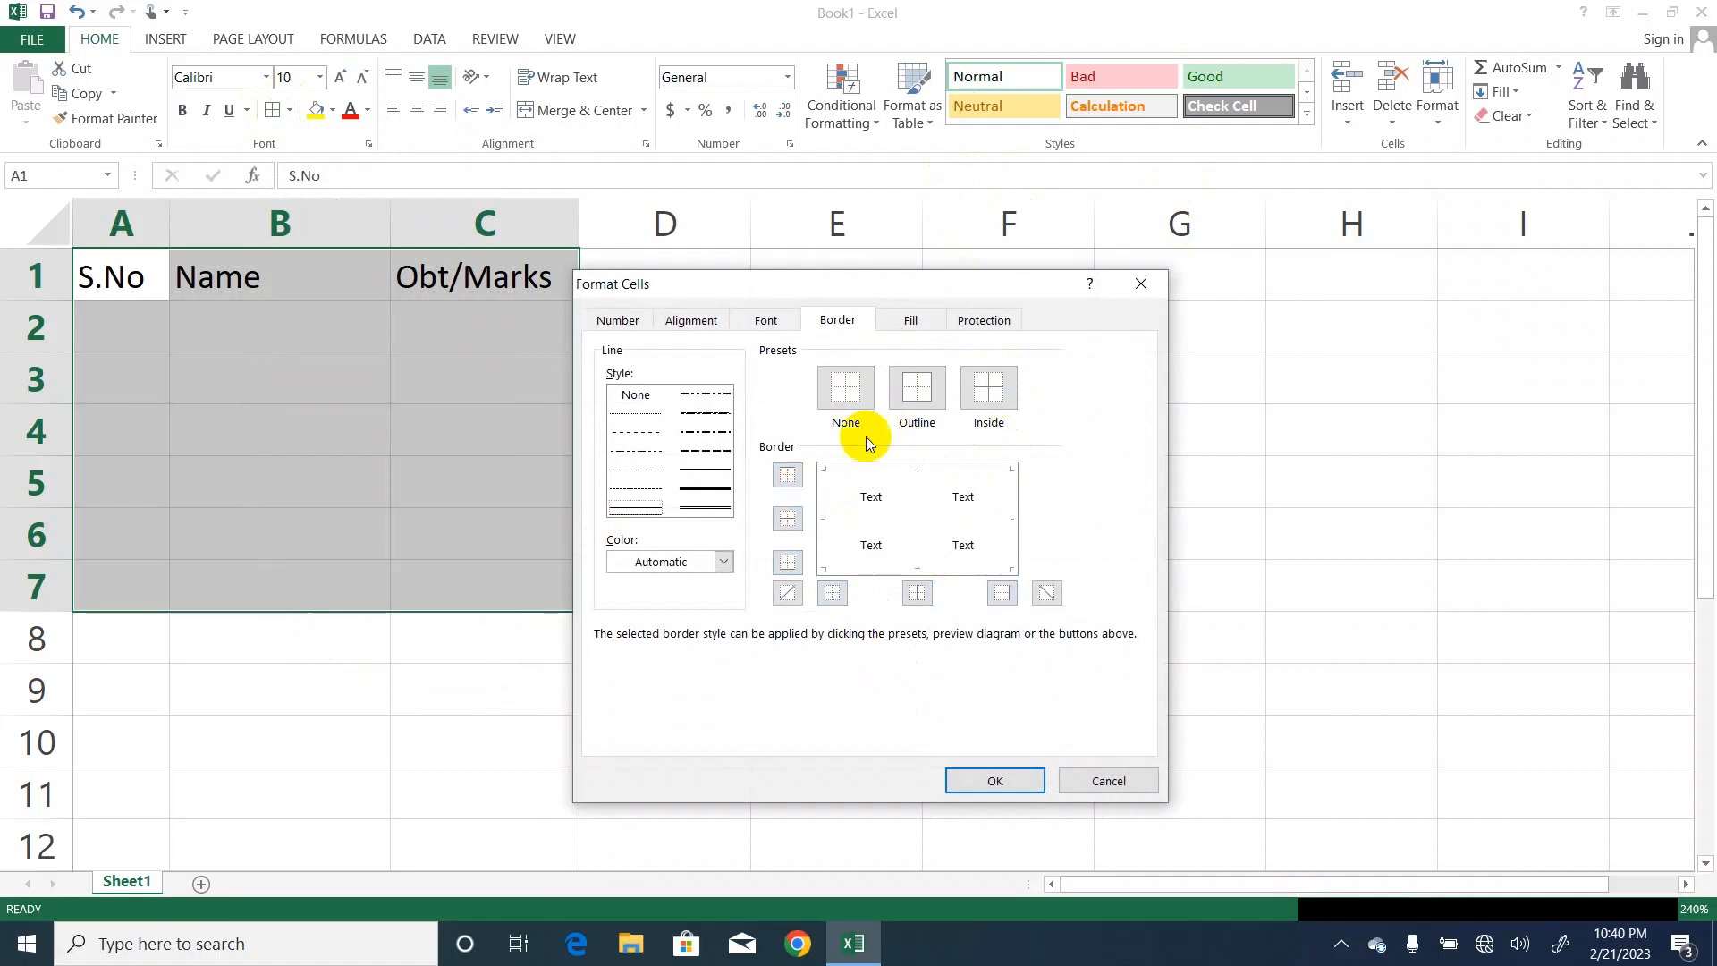
{"action": "left_click", "coordinate": [917, 389]}
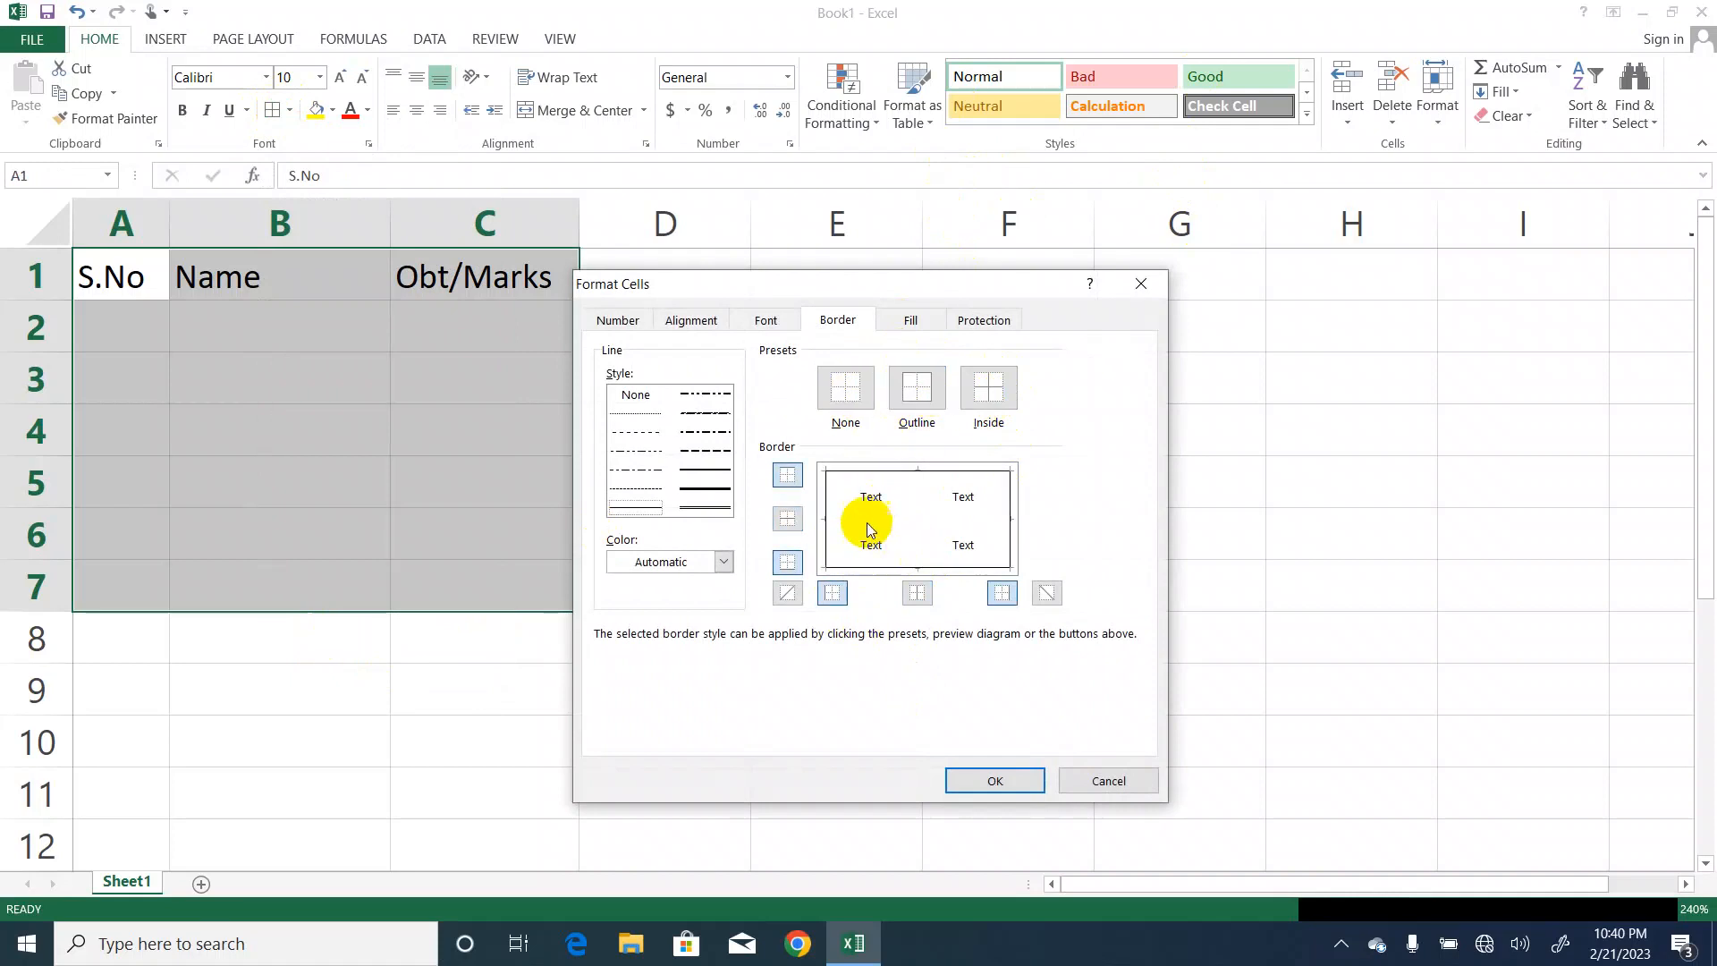
{"action": "left_click", "coordinate": [789, 520]}
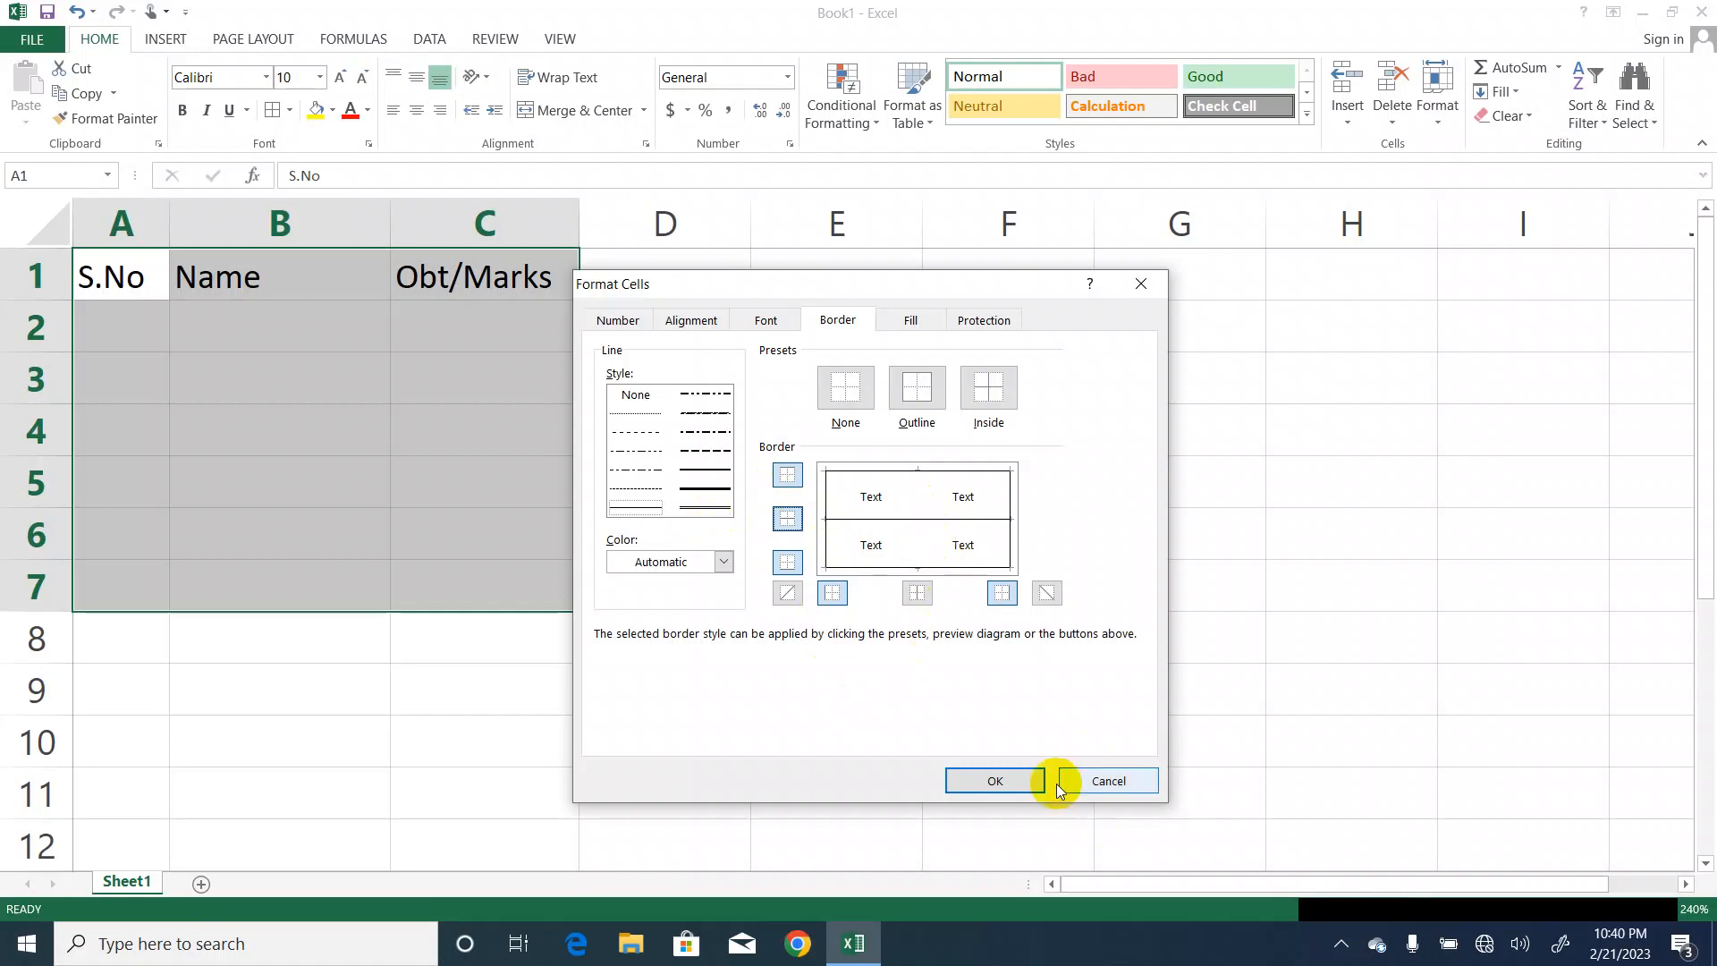
{"action": "left_click", "coordinate": [992, 778]}
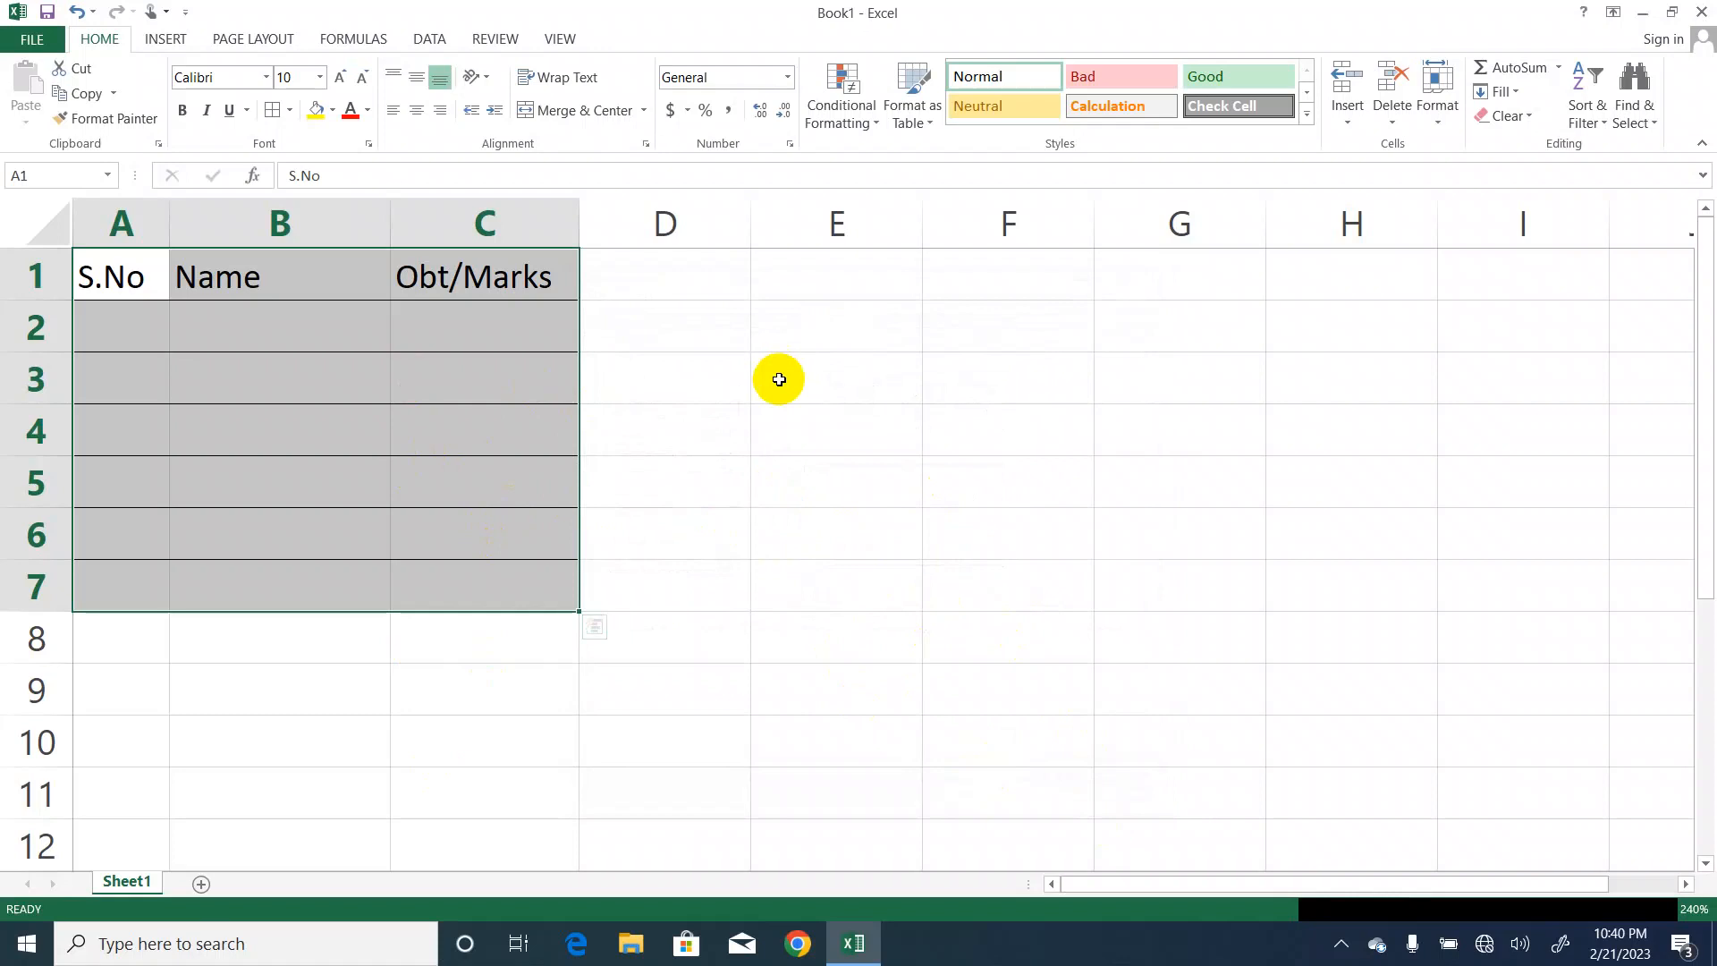
Select the bordered table A1:C7 and check how it looks in the print preview, returning to the sheet.
{"action": "left_click", "coordinate": [714, 377]}
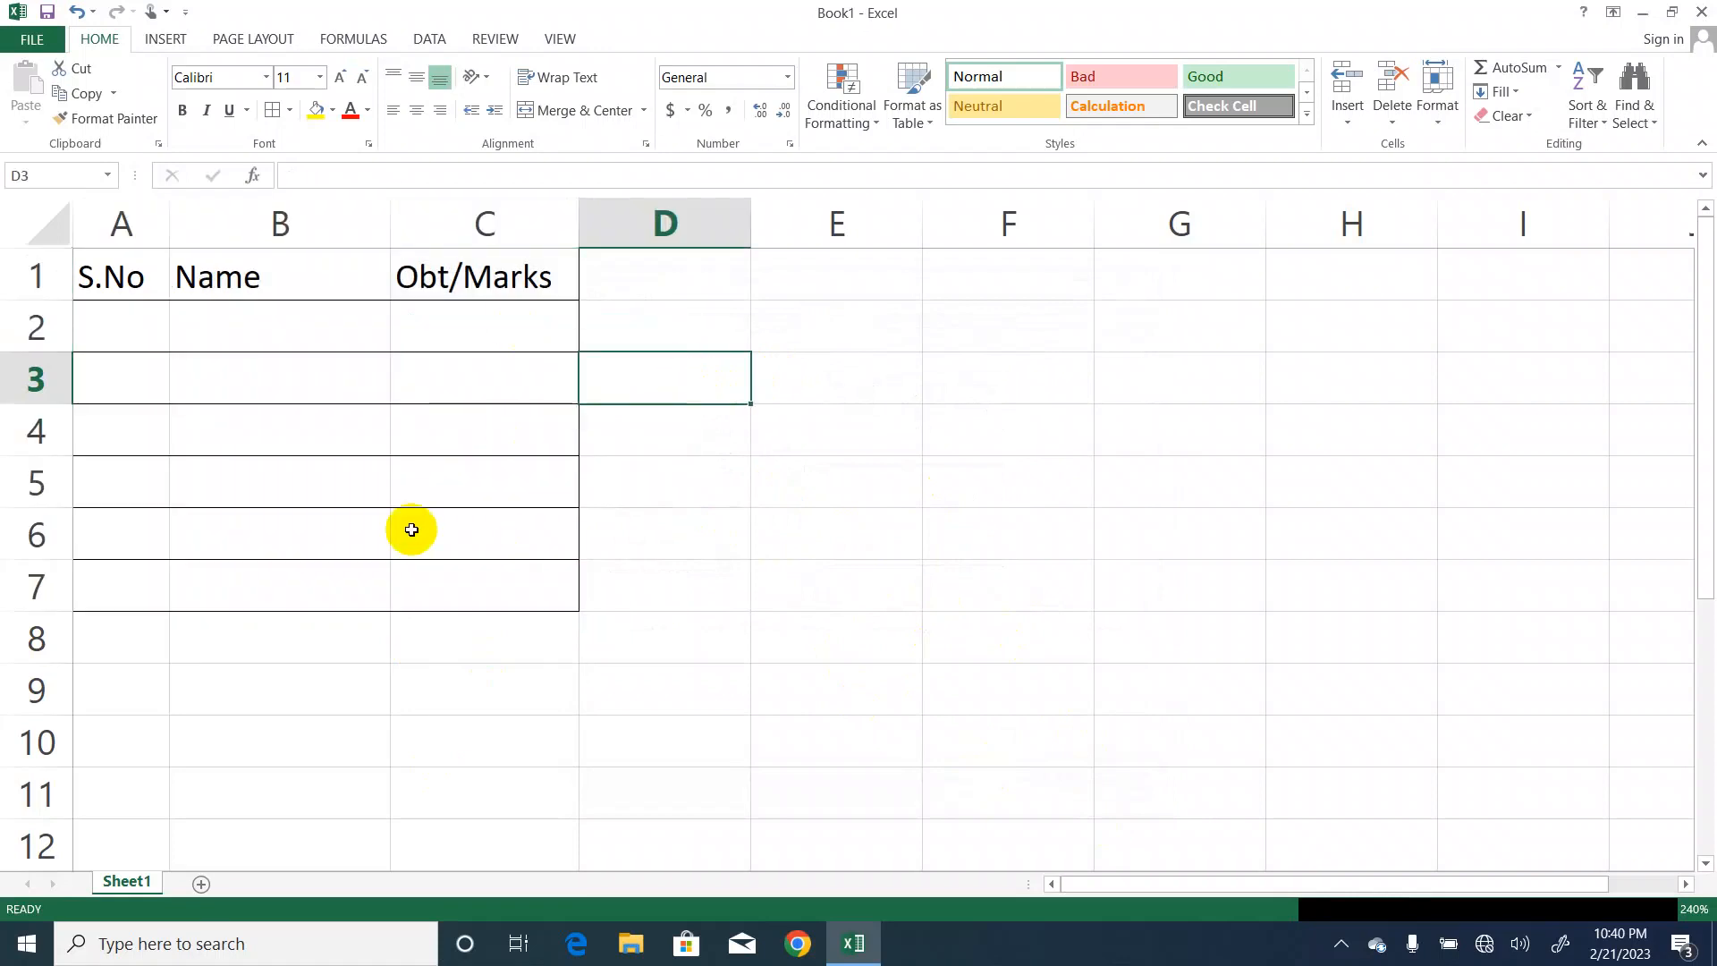
{"action": "left_click_drag", "start_coordinate": [114, 251], "coordinate": [497, 563]}
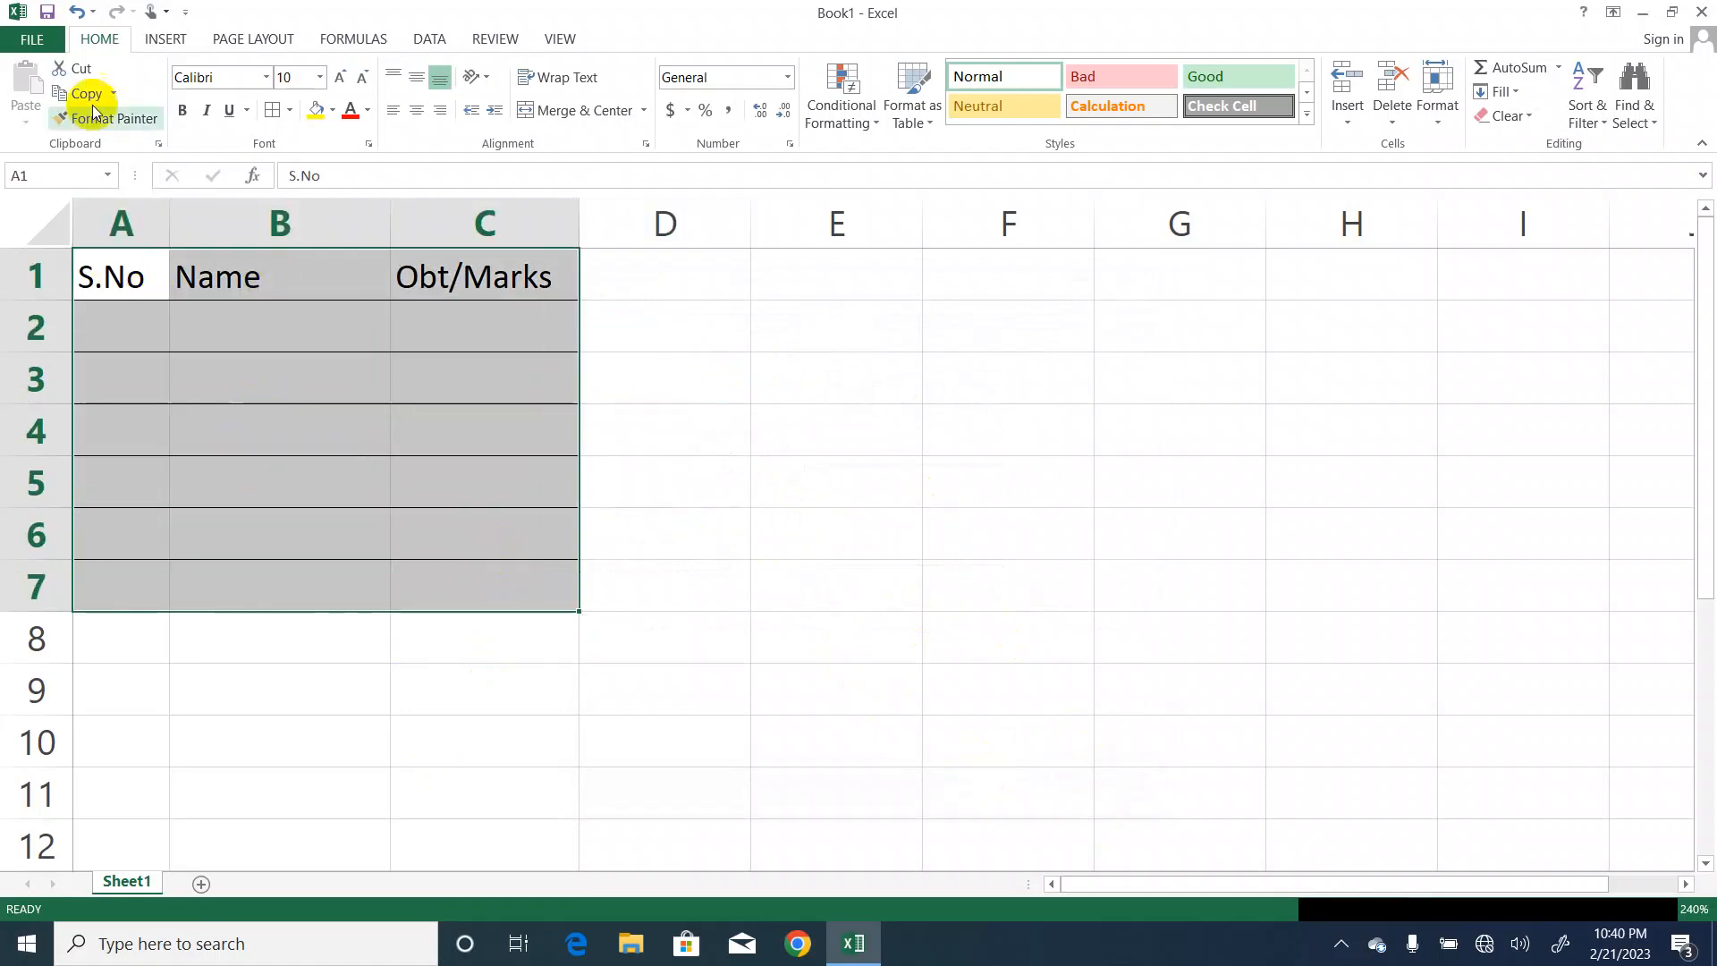
{"action": "left_click", "coordinate": [41, 42]}
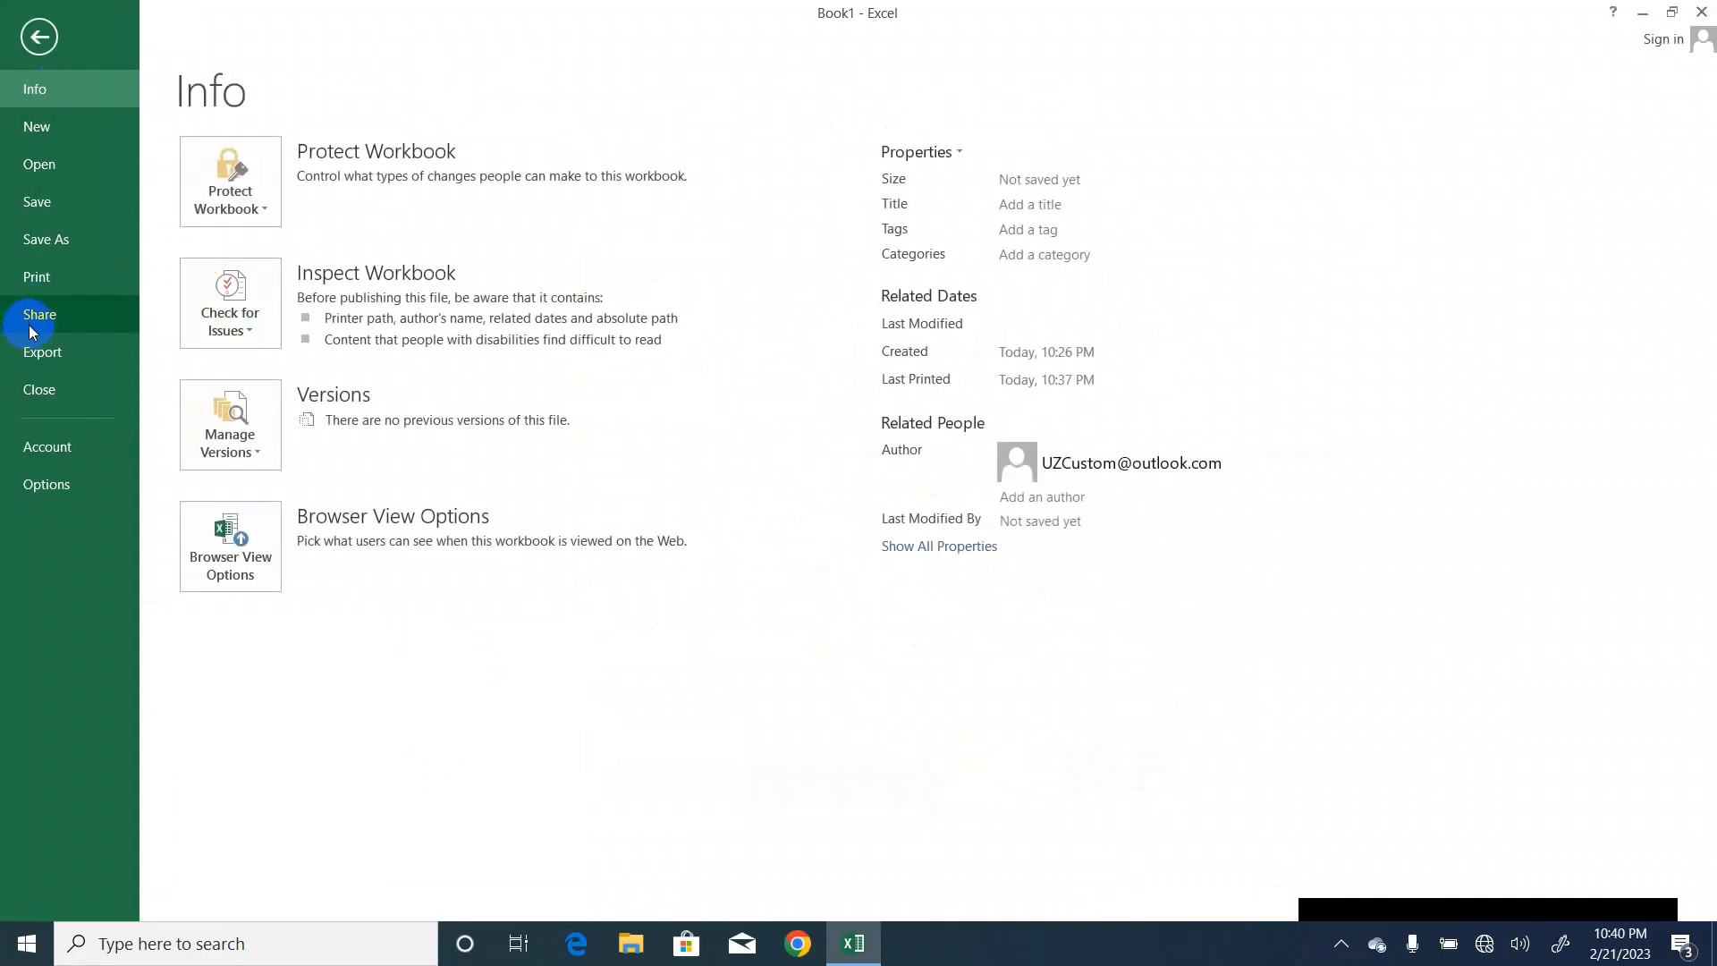
{"action": "left_click", "coordinate": [61, 284]}
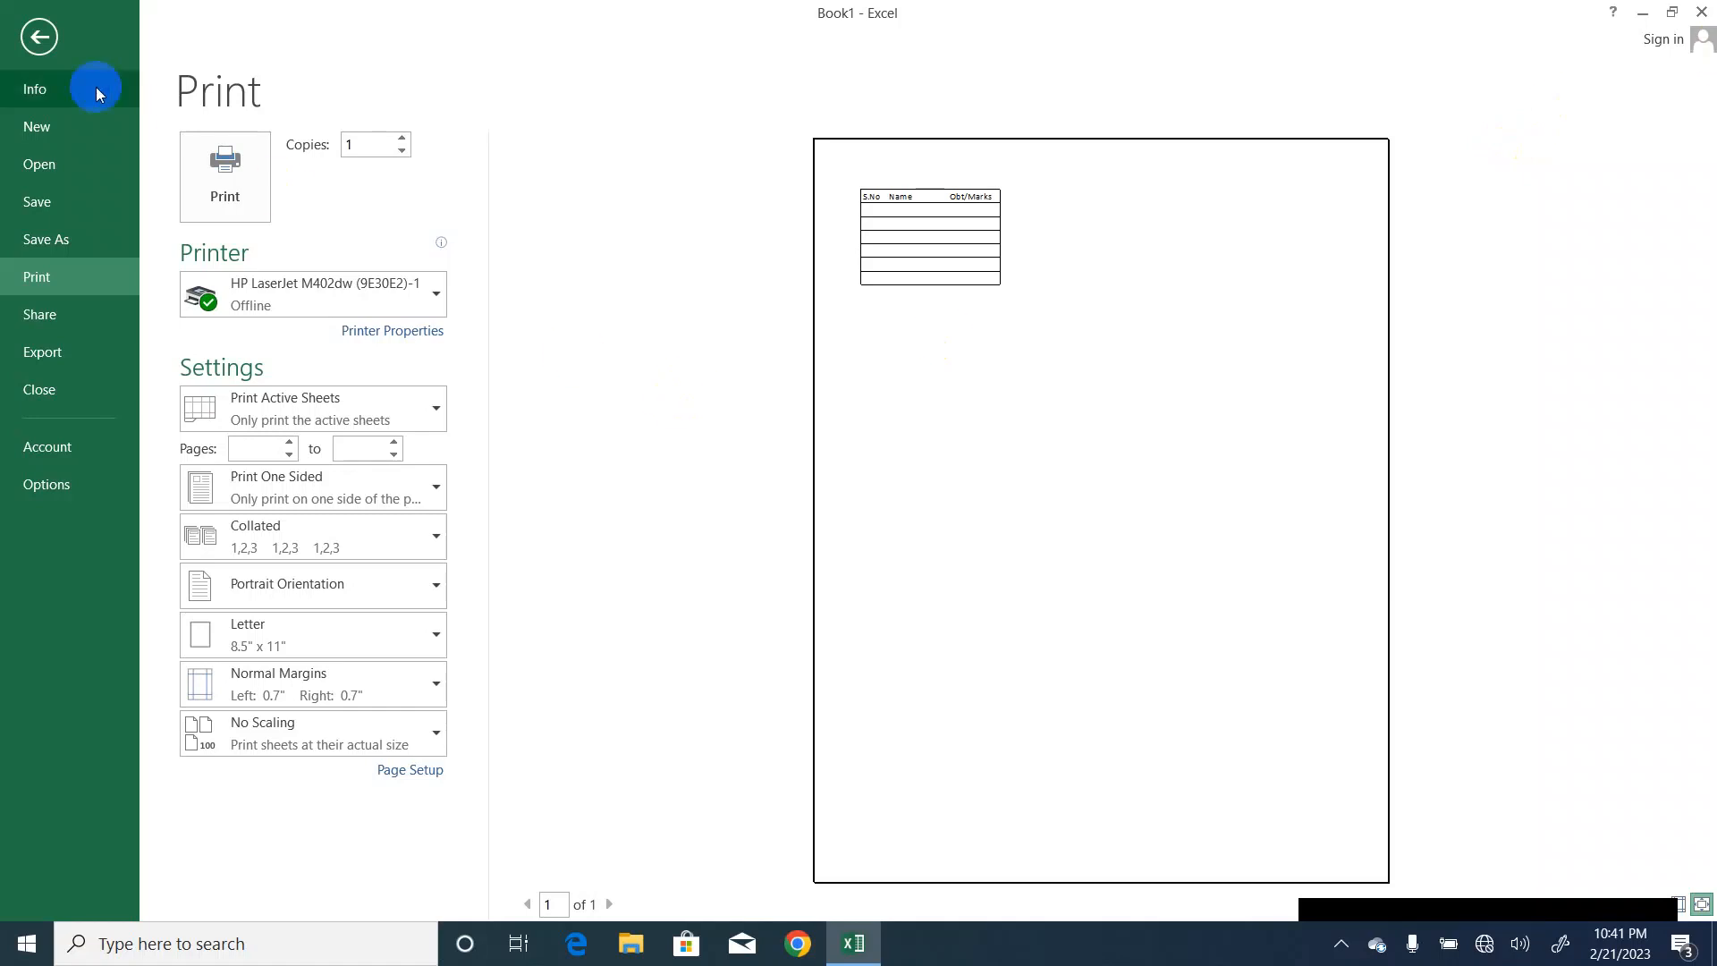
{"action": "left_click", "coordinate": [38, 37]}
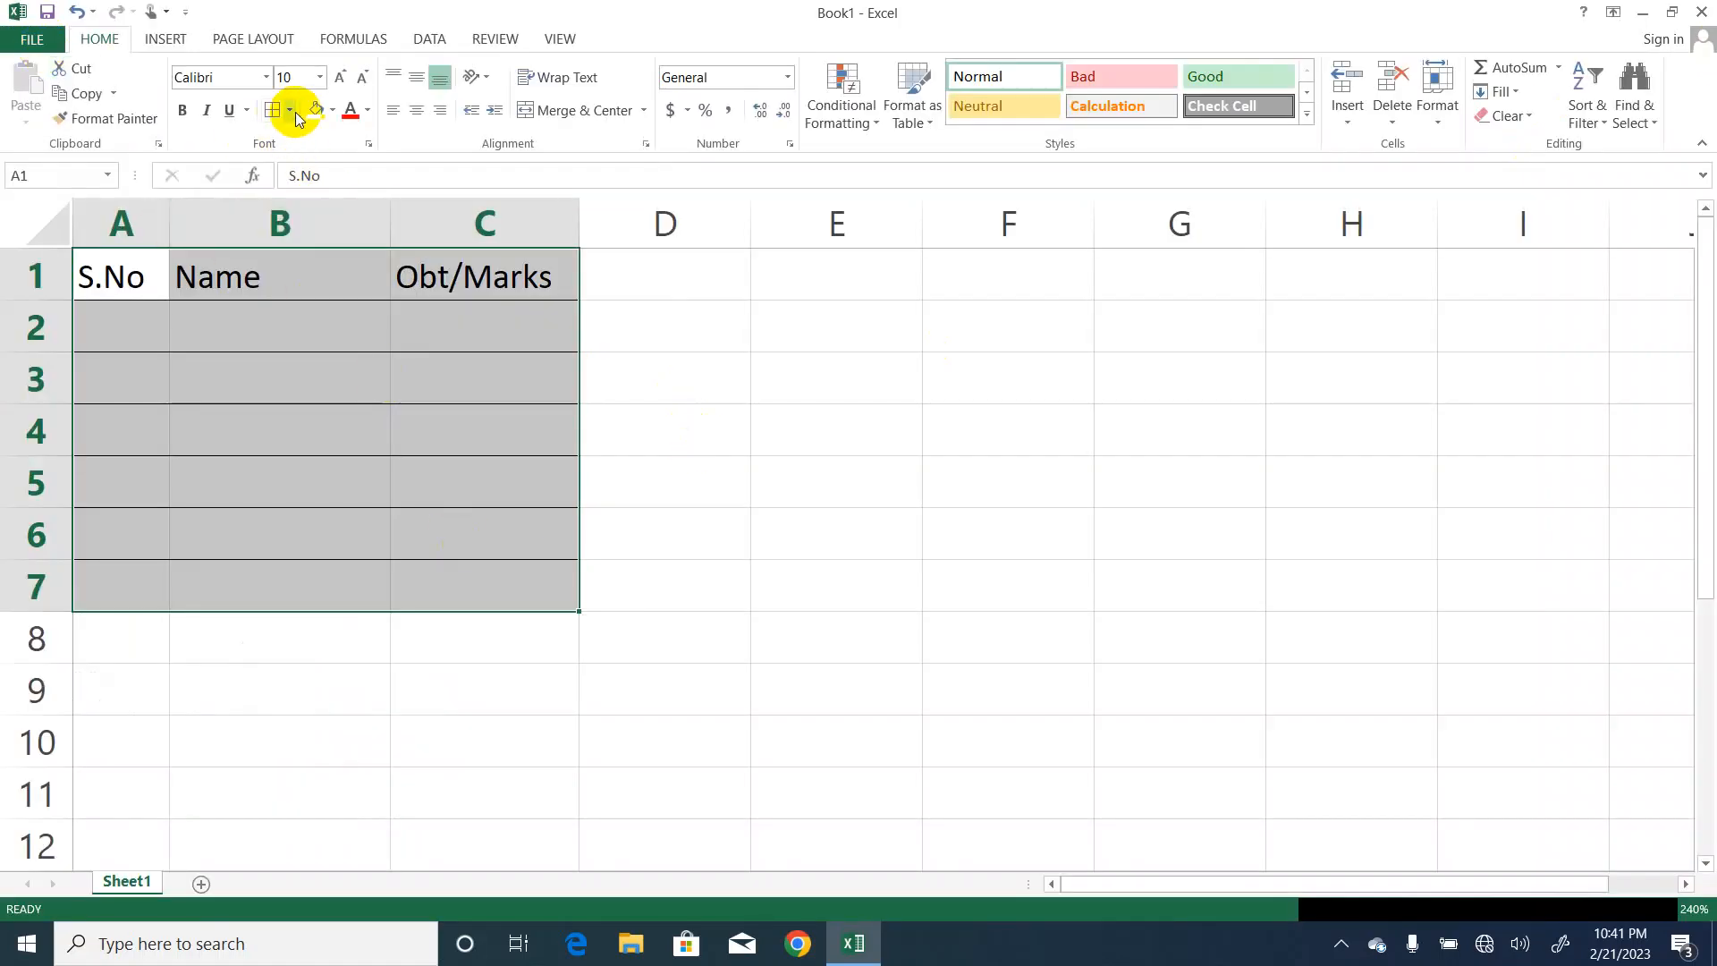
Remove all borders from the table range A1:C7.
{"action": "left_click", "coordinate": [289, 110]}
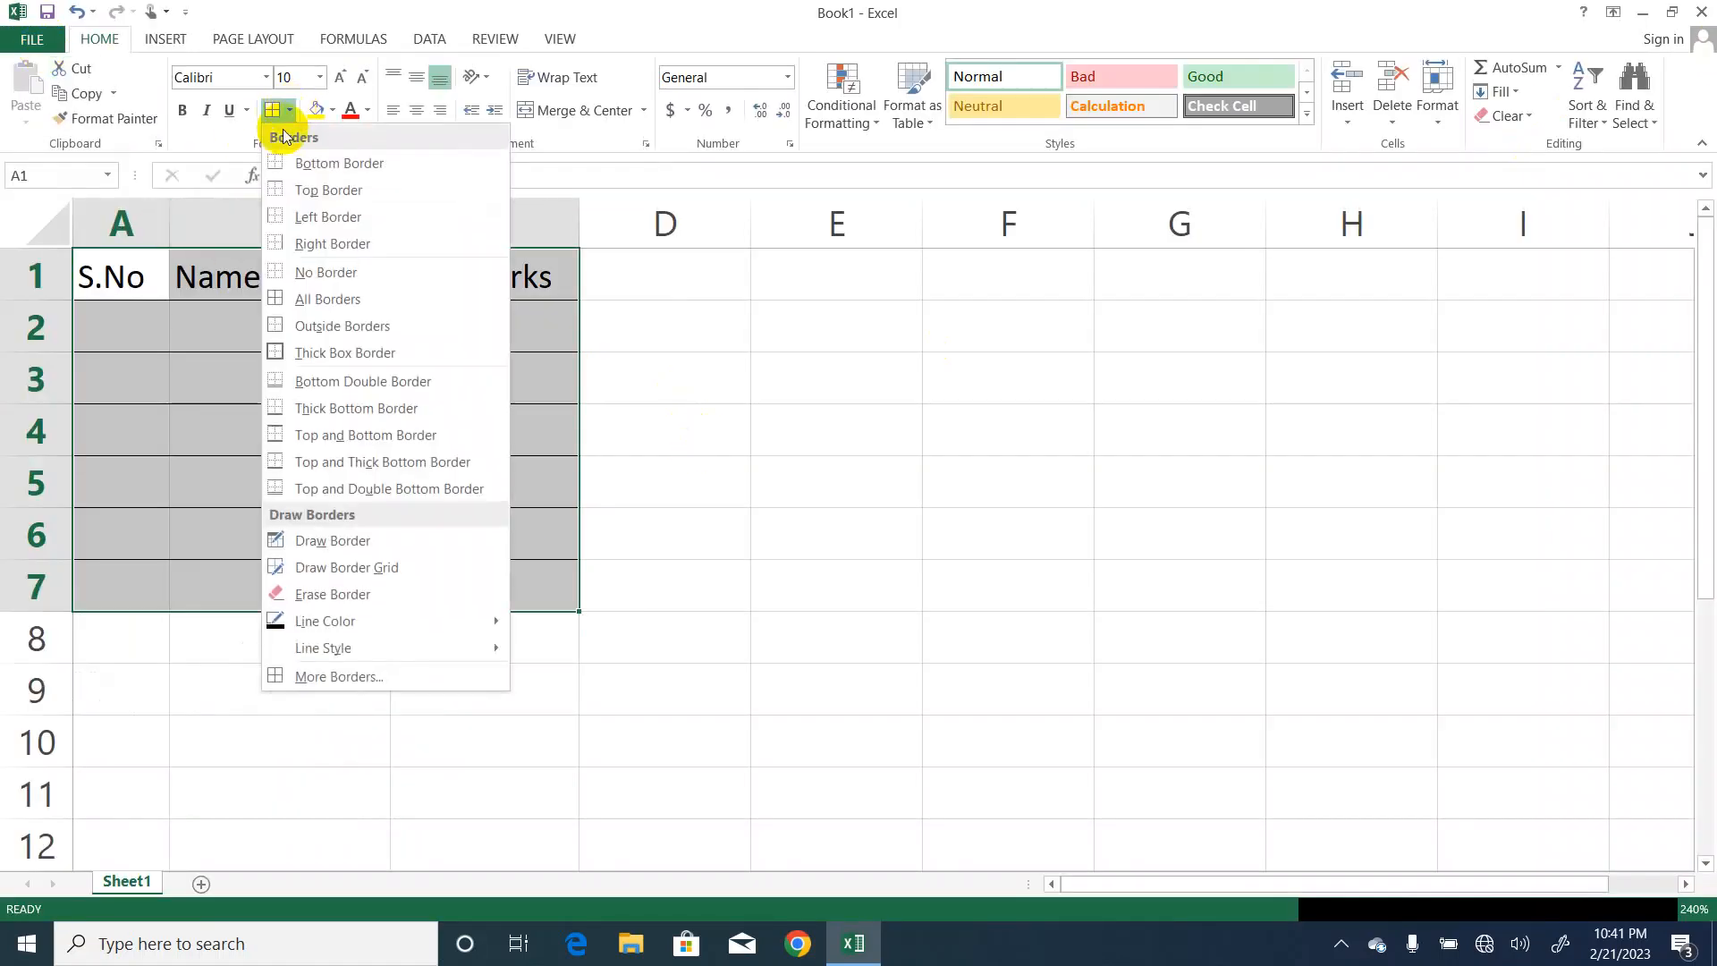
{"action": "left_click", "coordinate": [309, 278]}
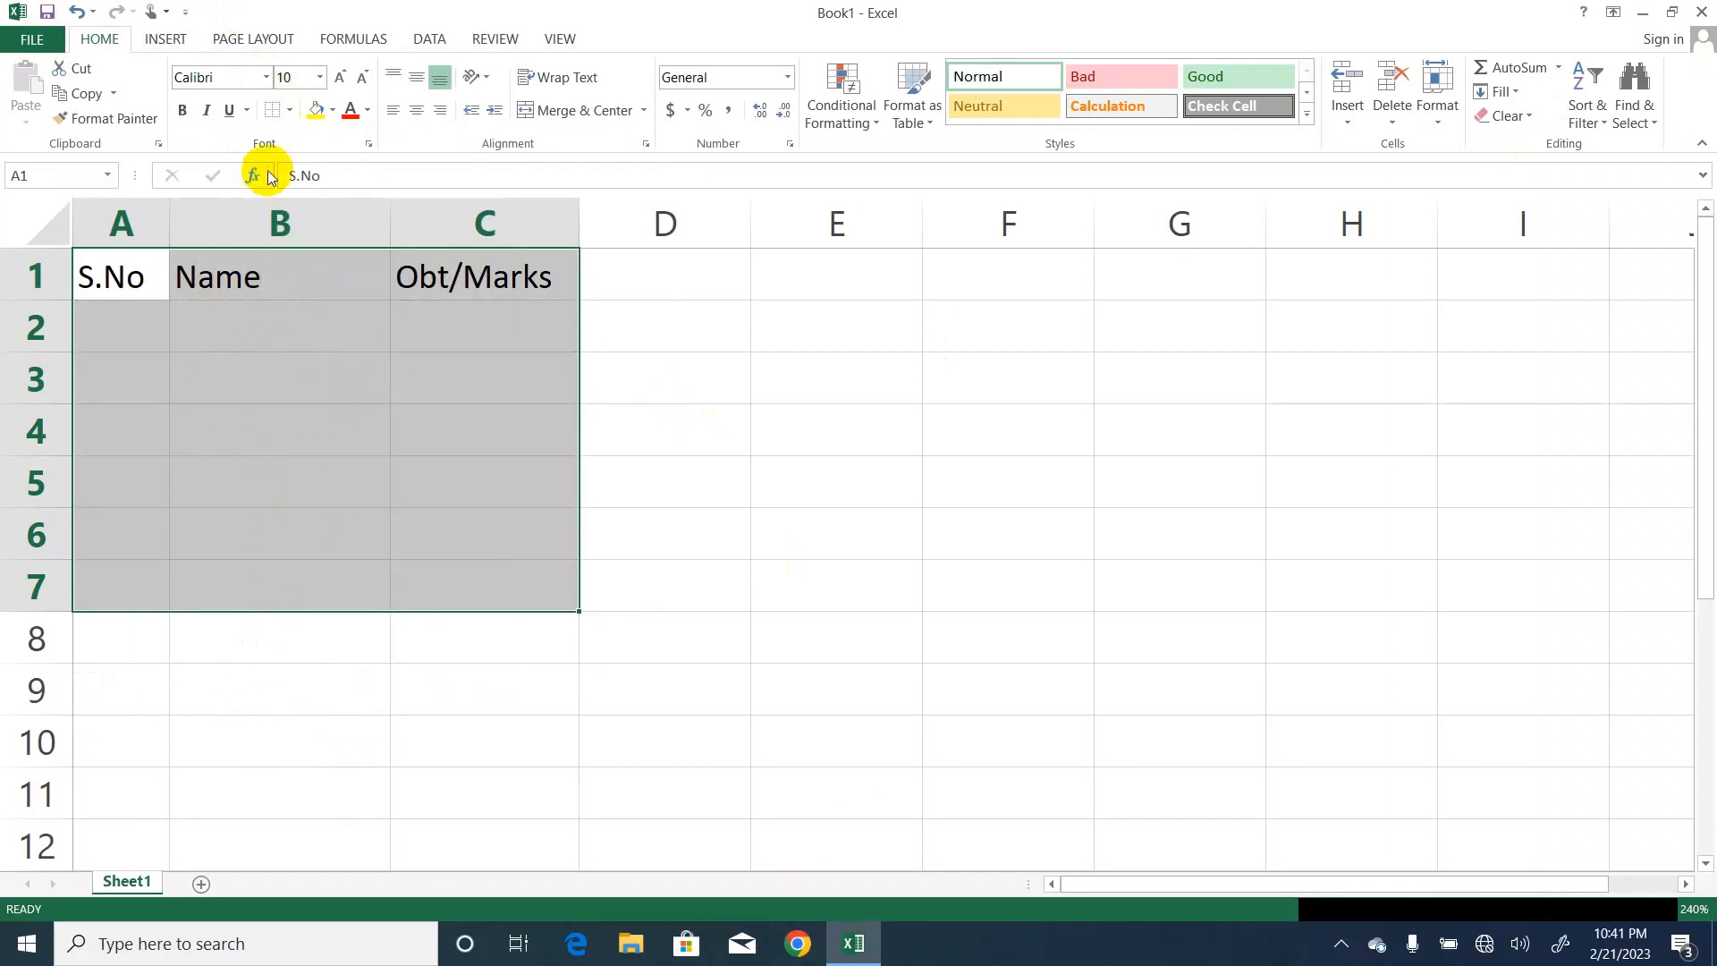
Examine the border line colour choices in the detailed border settings, including the standard and custom colour palettes, without choosing one.
{"action": "left_click", "coordinate": [290, 110]}
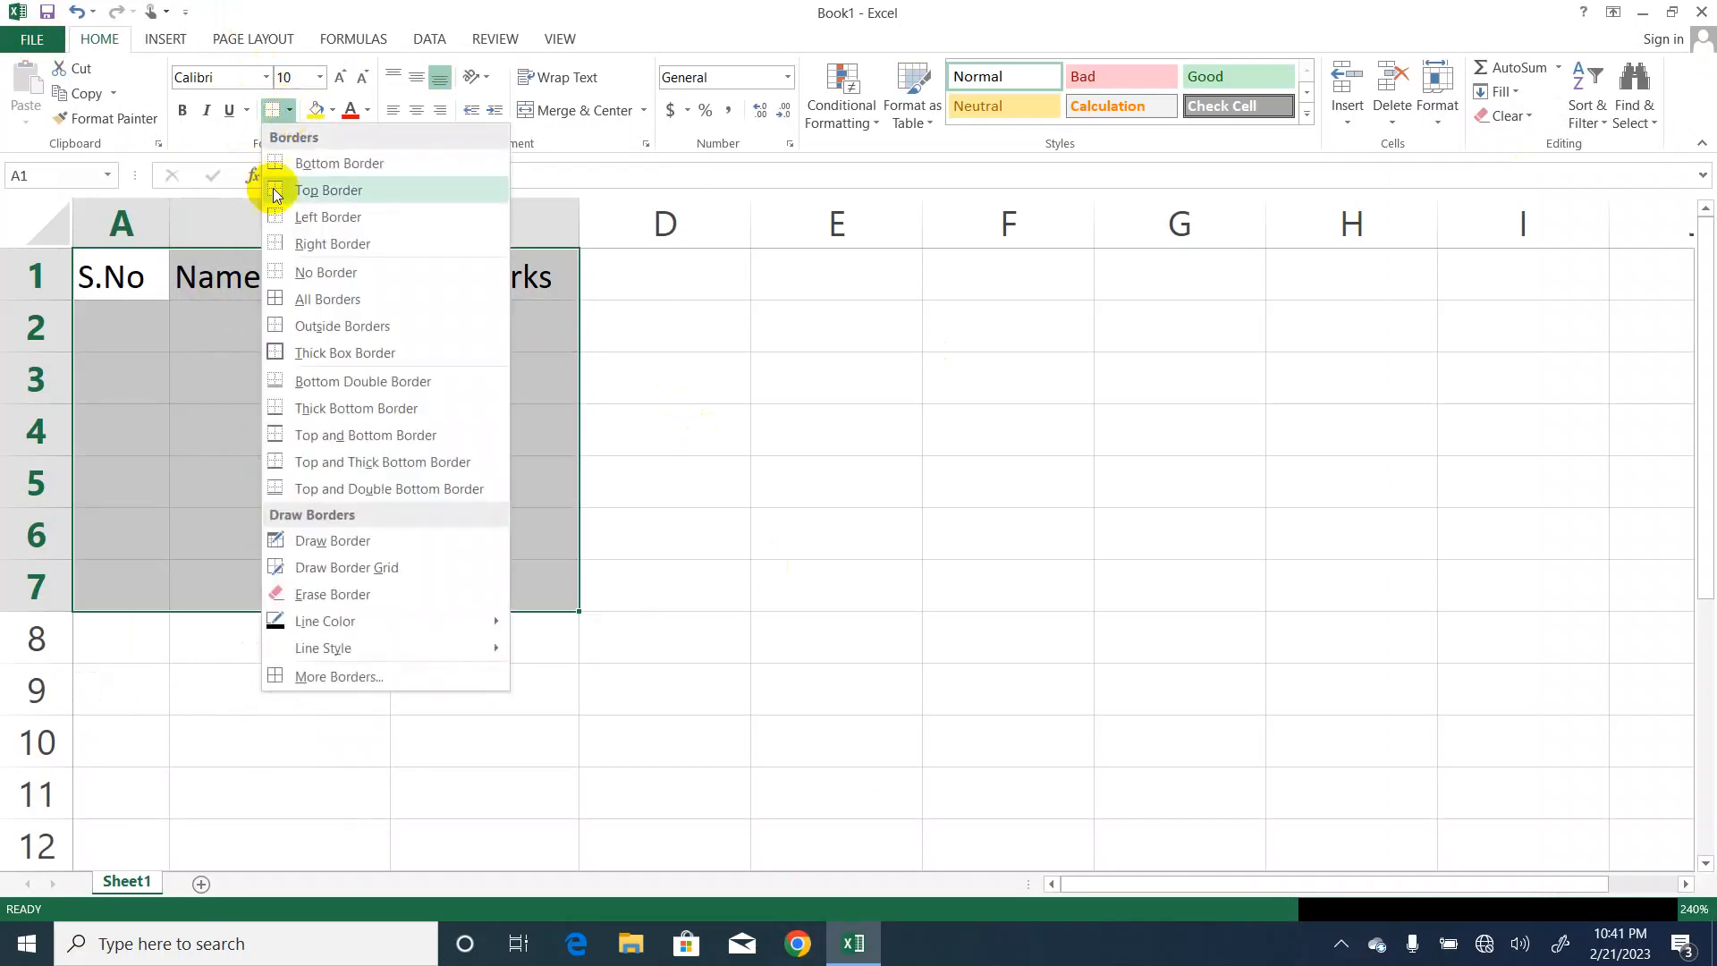
{"action": "left_click", "coordinate": [337, 677]}
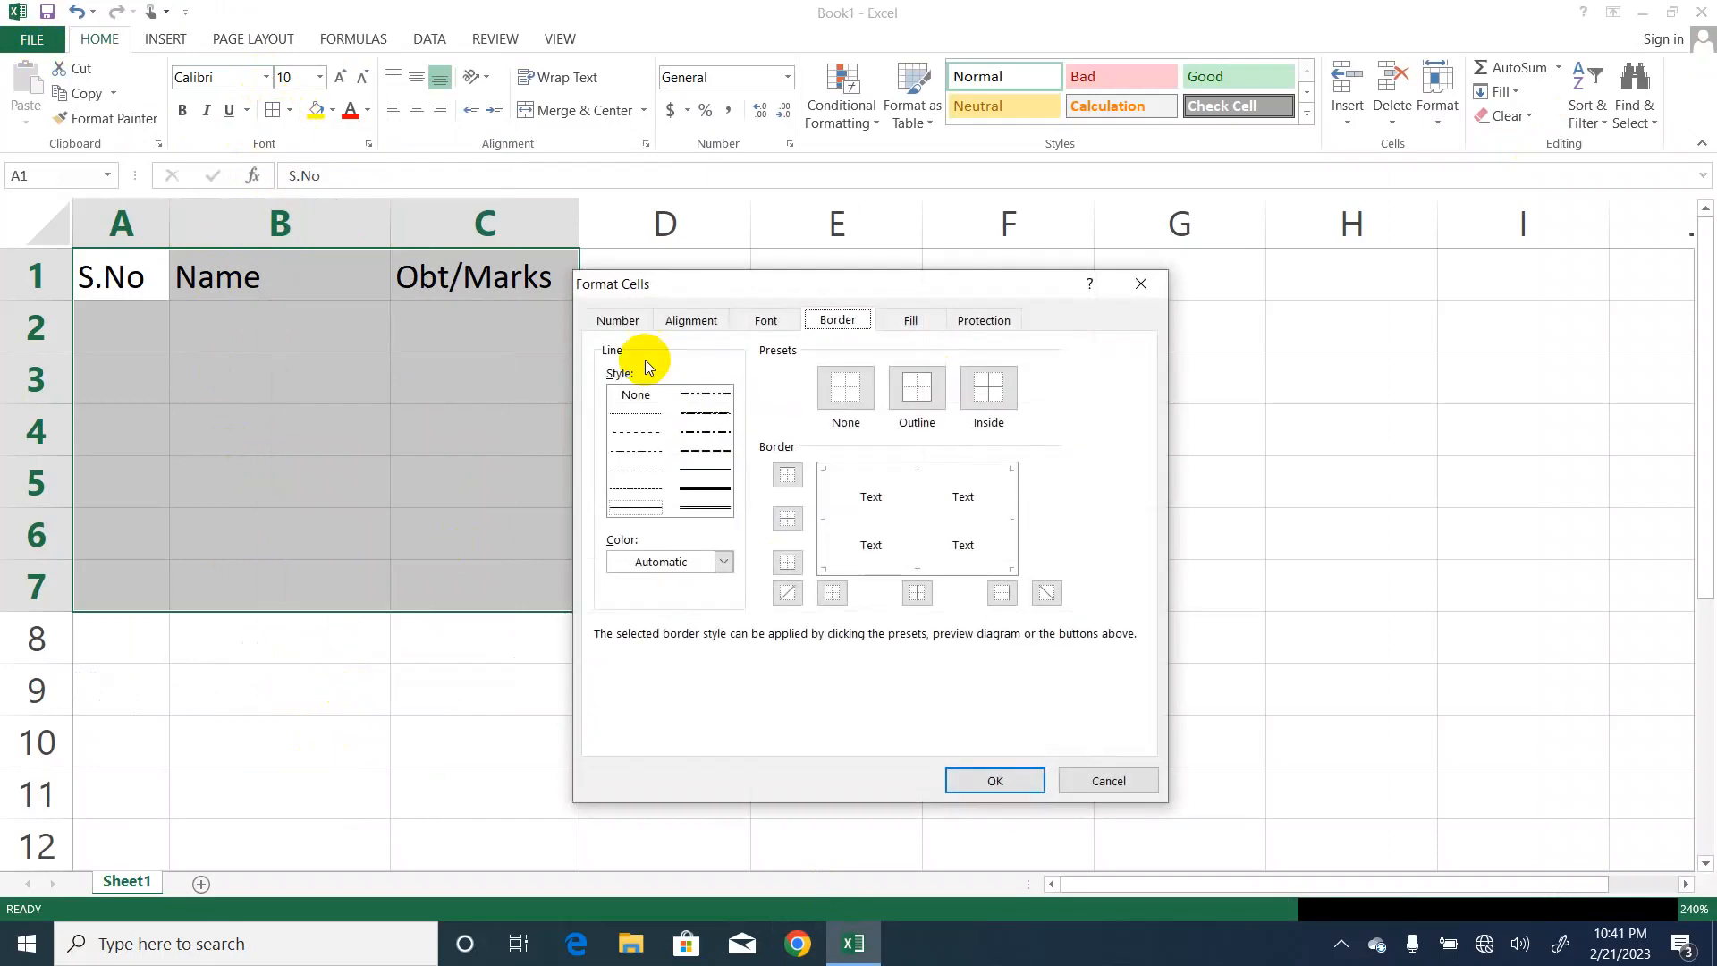
{"action": "left_click", "coordinate": [724, 564]}
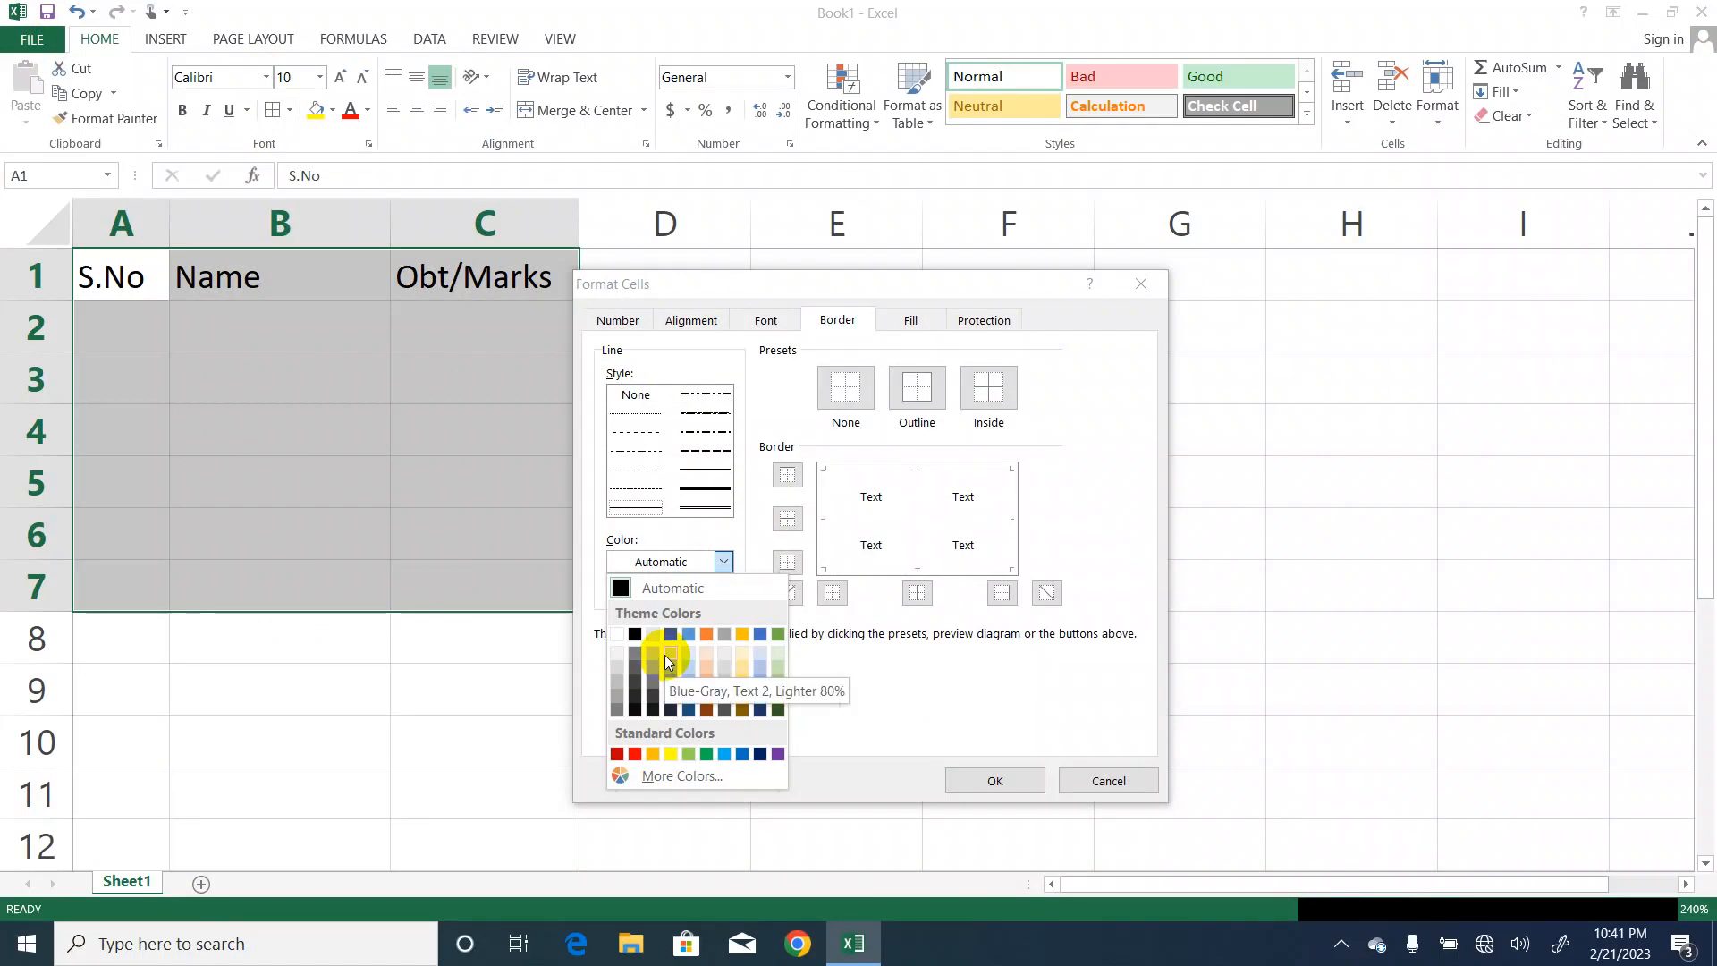
{"action": "left_click", "coordinate": [680, 778]}
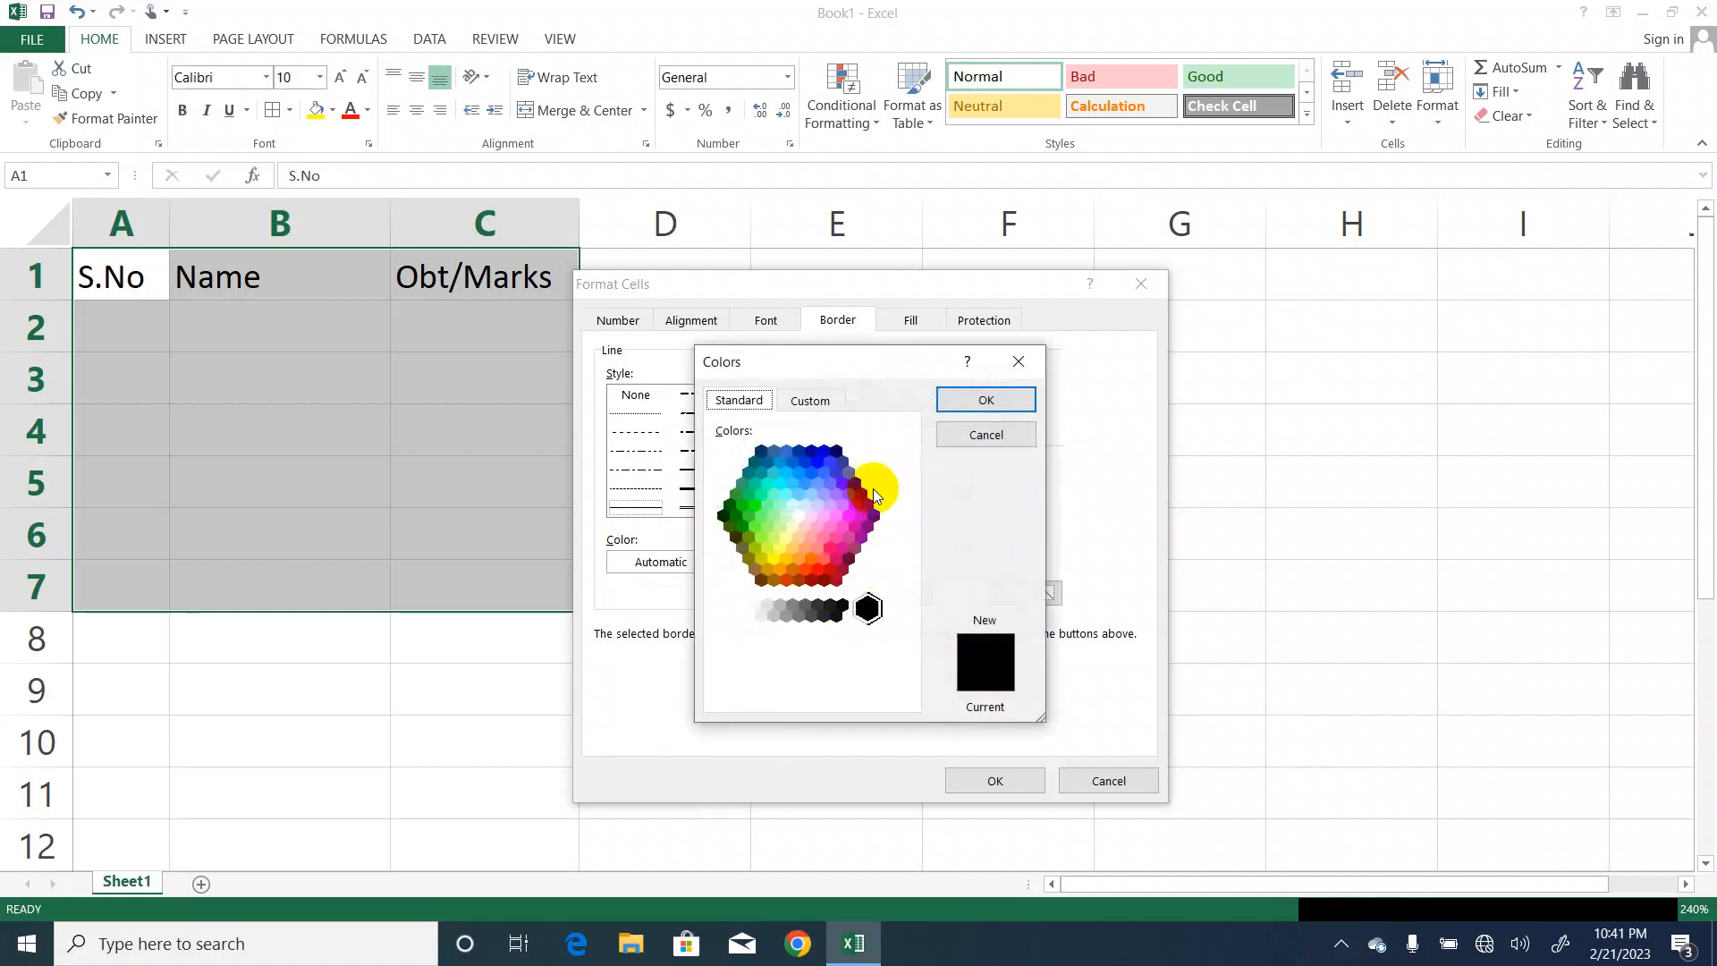
{"action": "left_click", "coordinate": [819, 400]}
{"action": "left_click", "coordinate": [769, 402]}
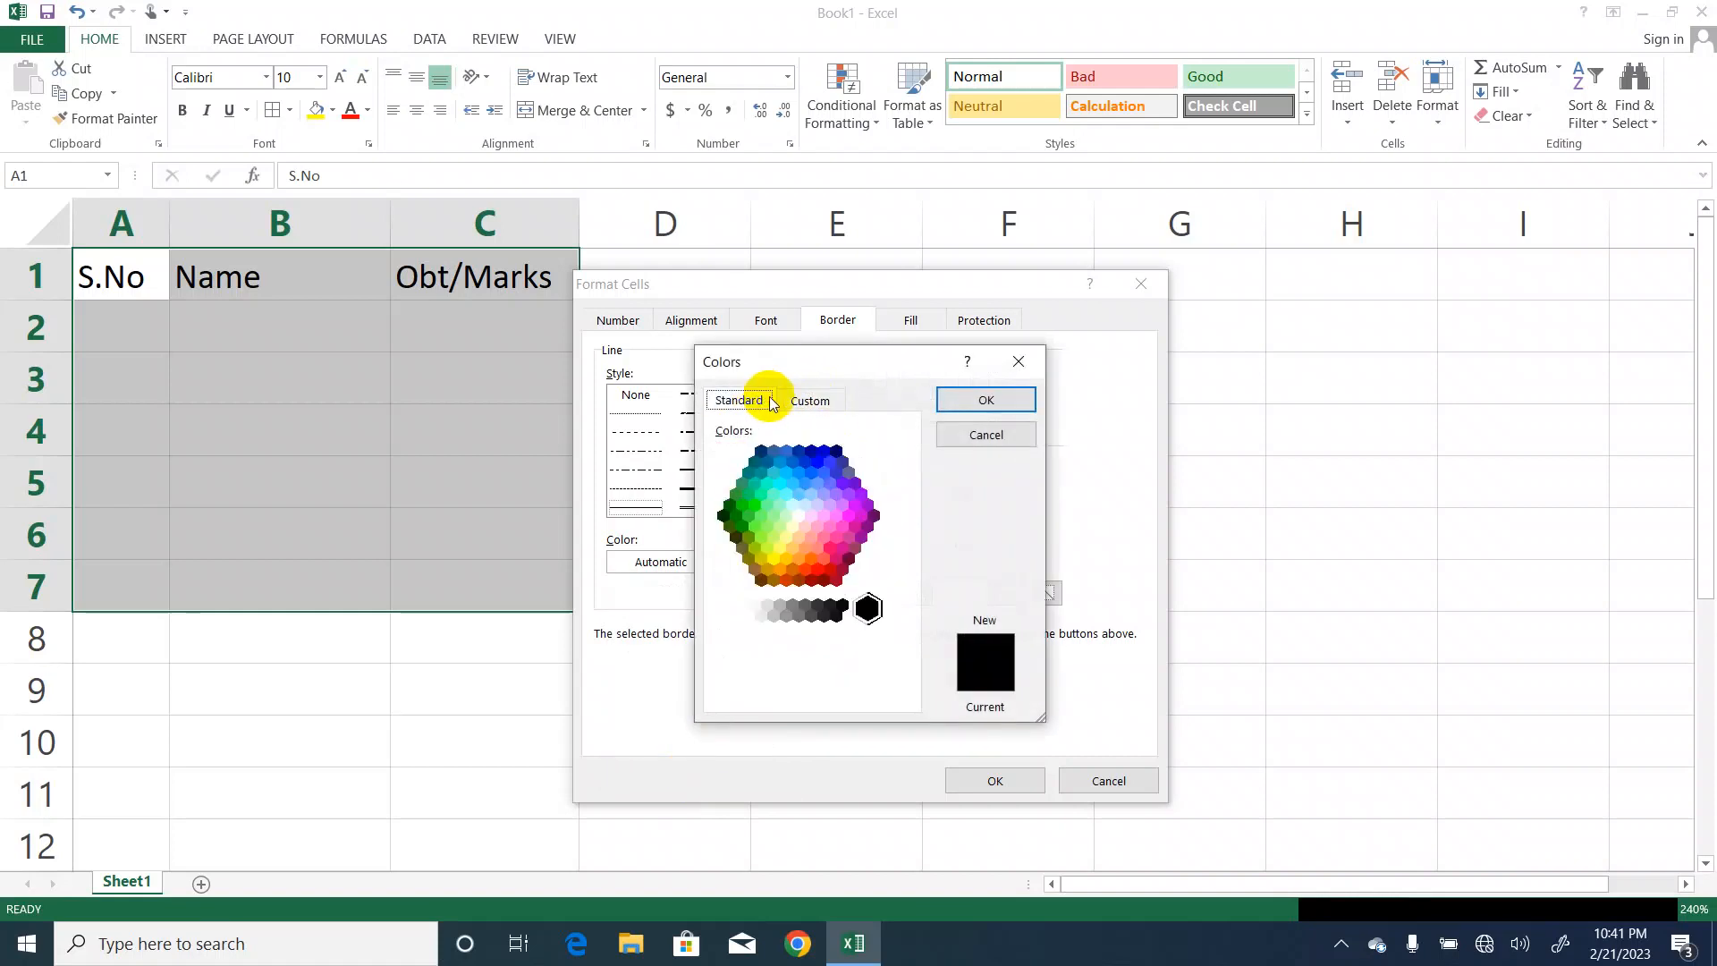
{"action": "left_click", "coordinate": [813, 399]}
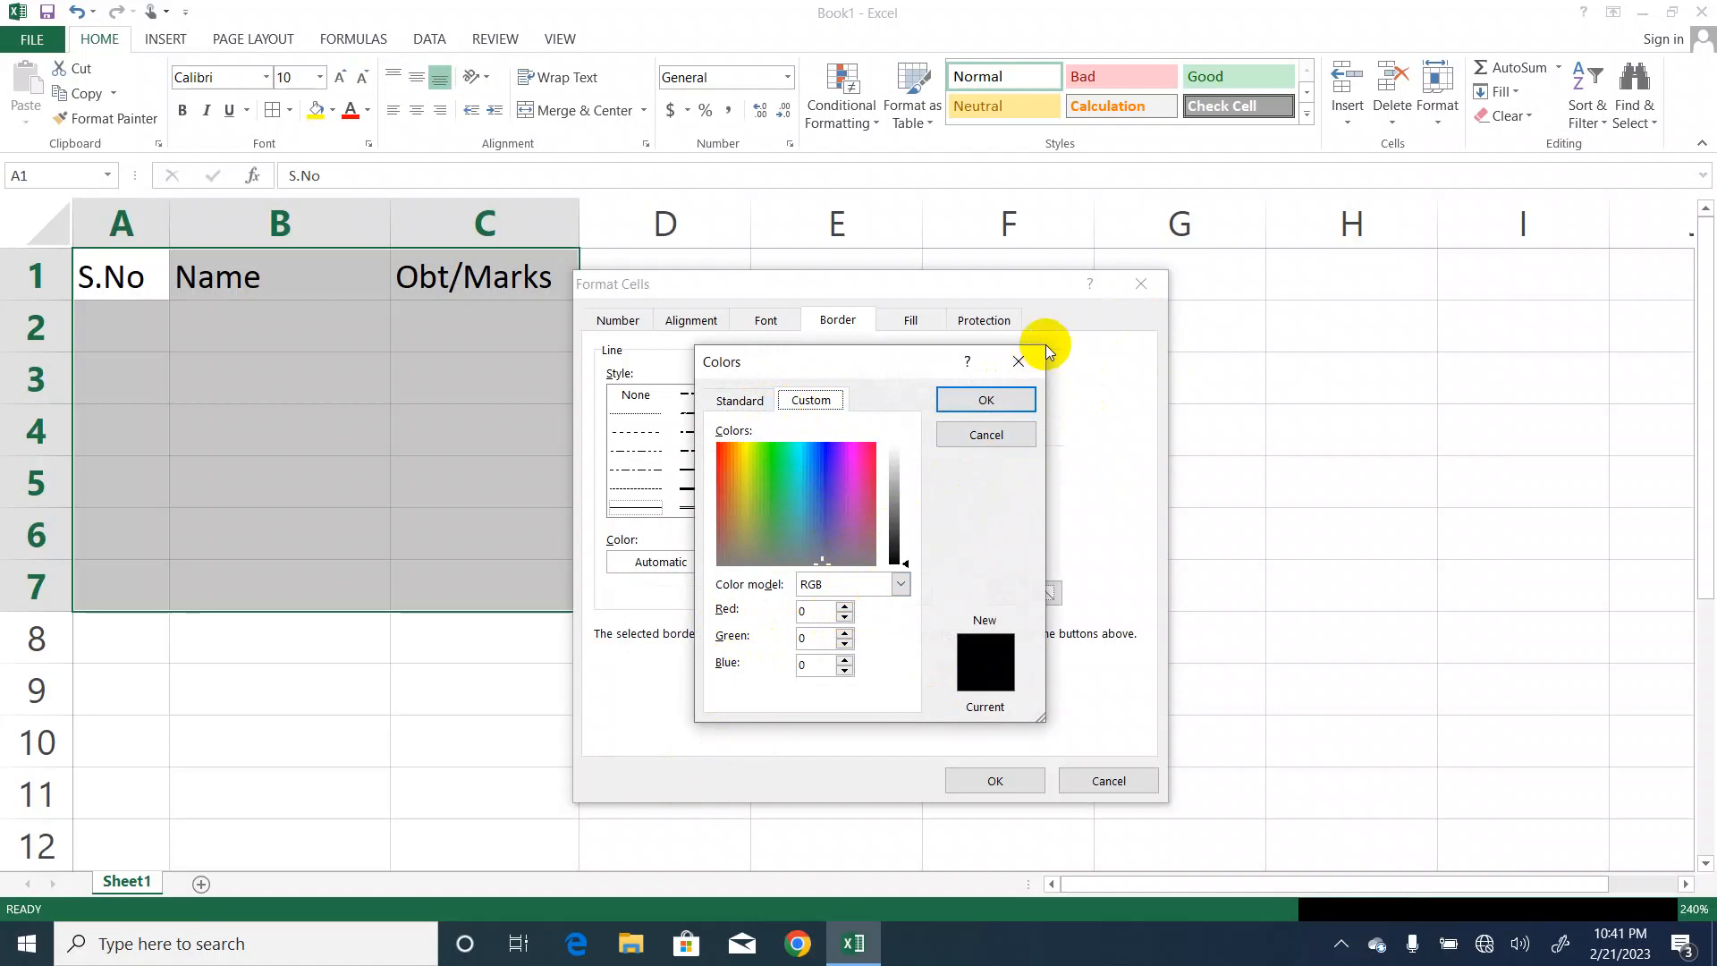
{"action": "left_click", "coordinate": [1010, 368]}
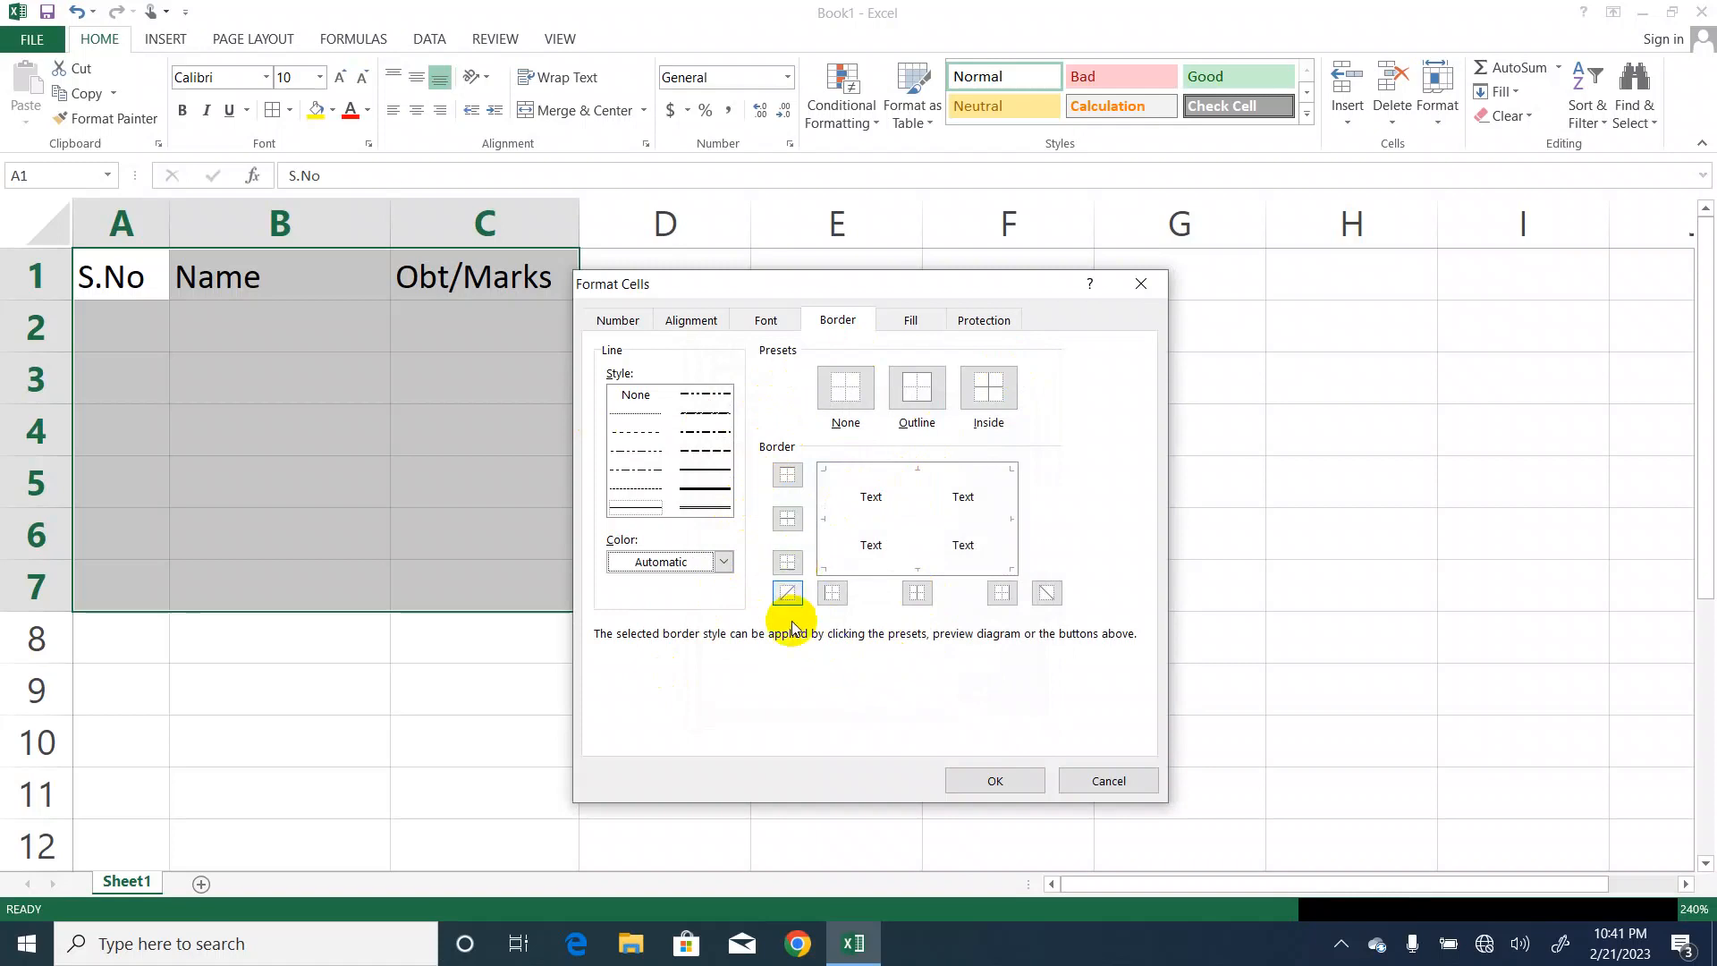
Apply the upward diagonal border to every cell of A1:C7 and clear the range's borders again.
{"action": "left_click", "coordinate": [790, 592]}
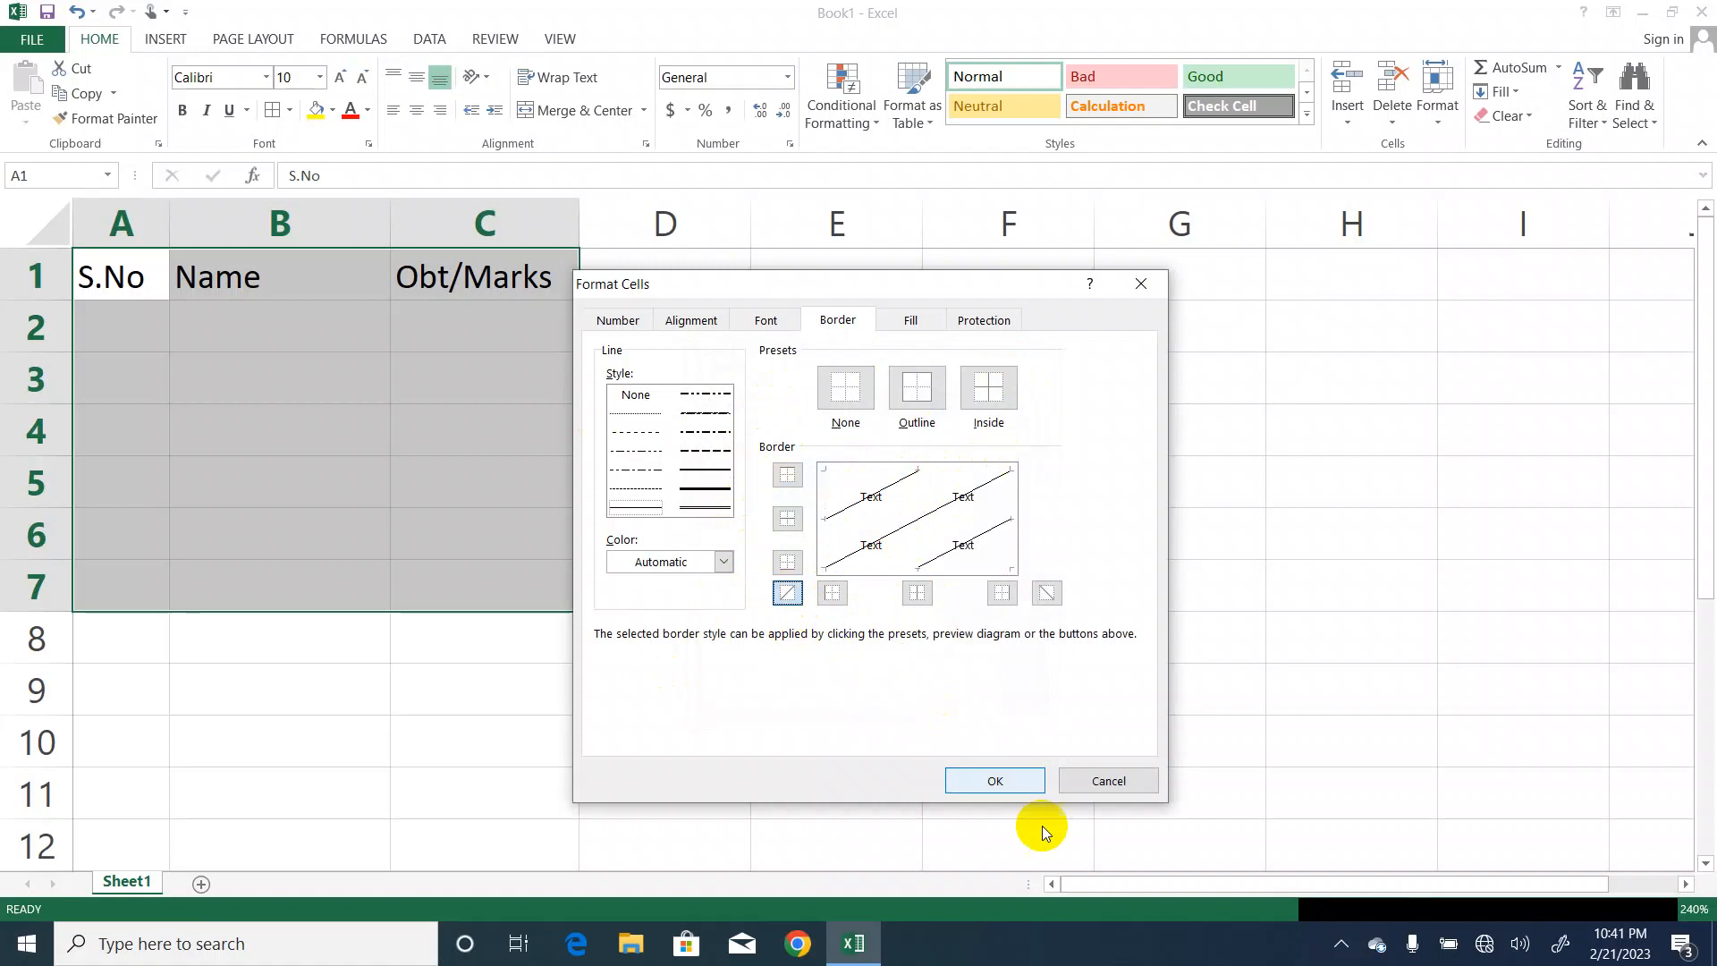
{"action": "left_click", "coordinate": [991, 780]}
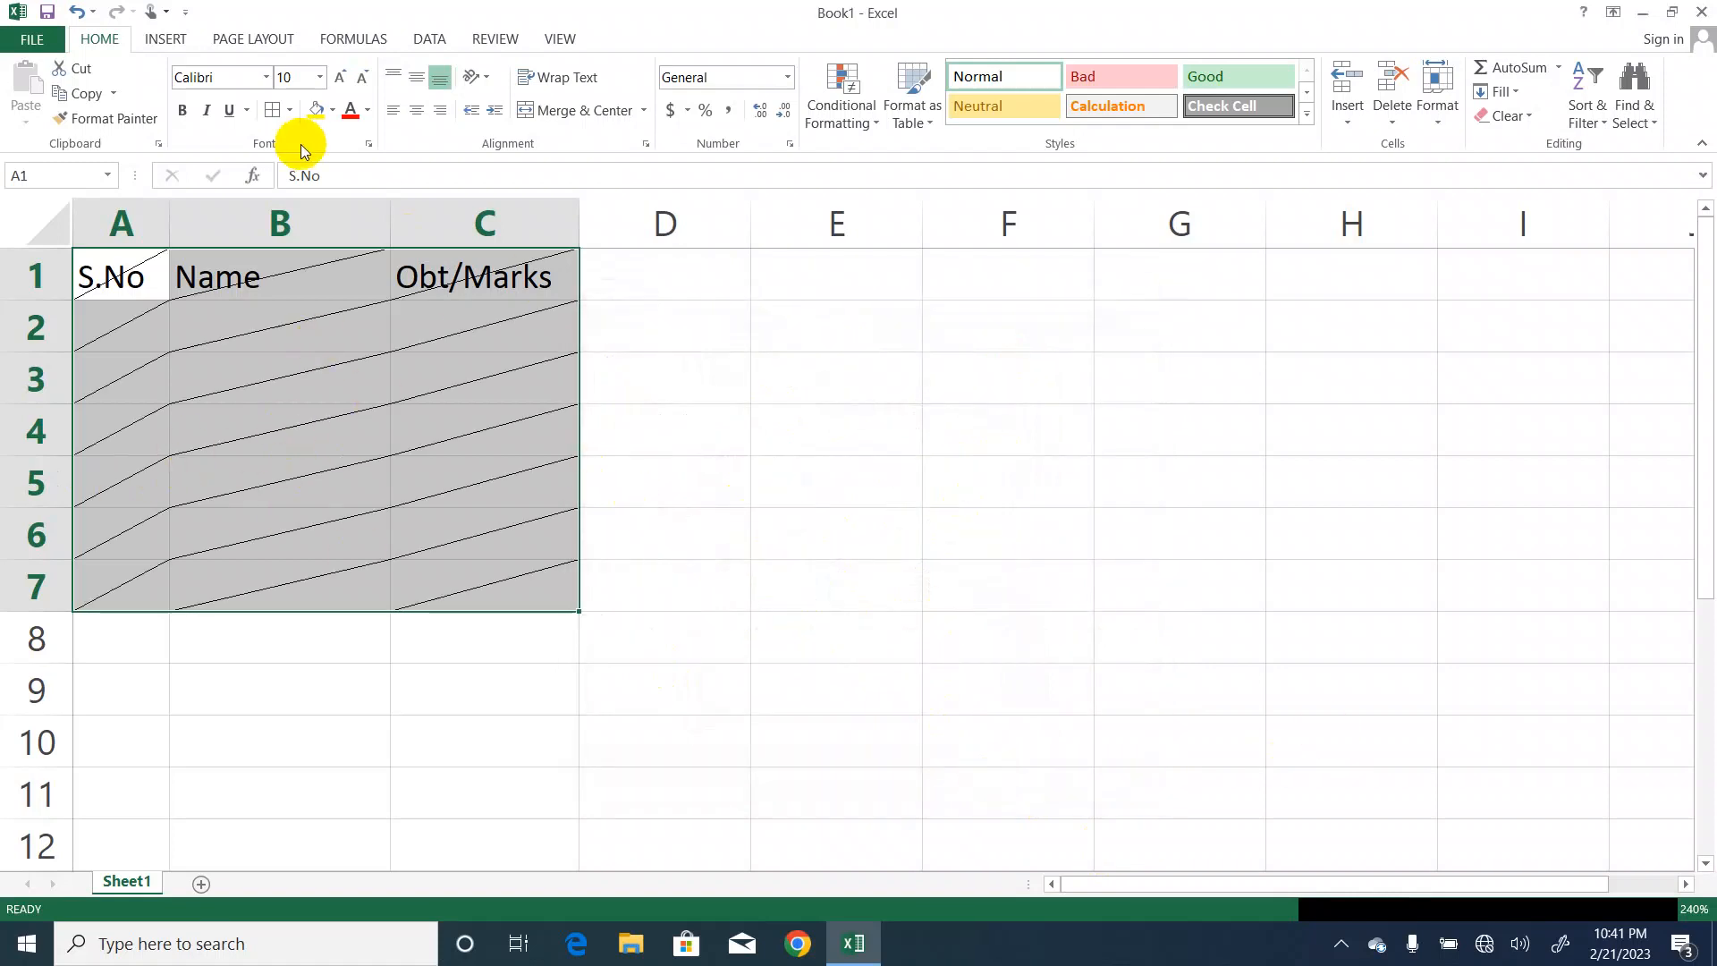
{"action": "left_click", "coordinate": [291, 112]}
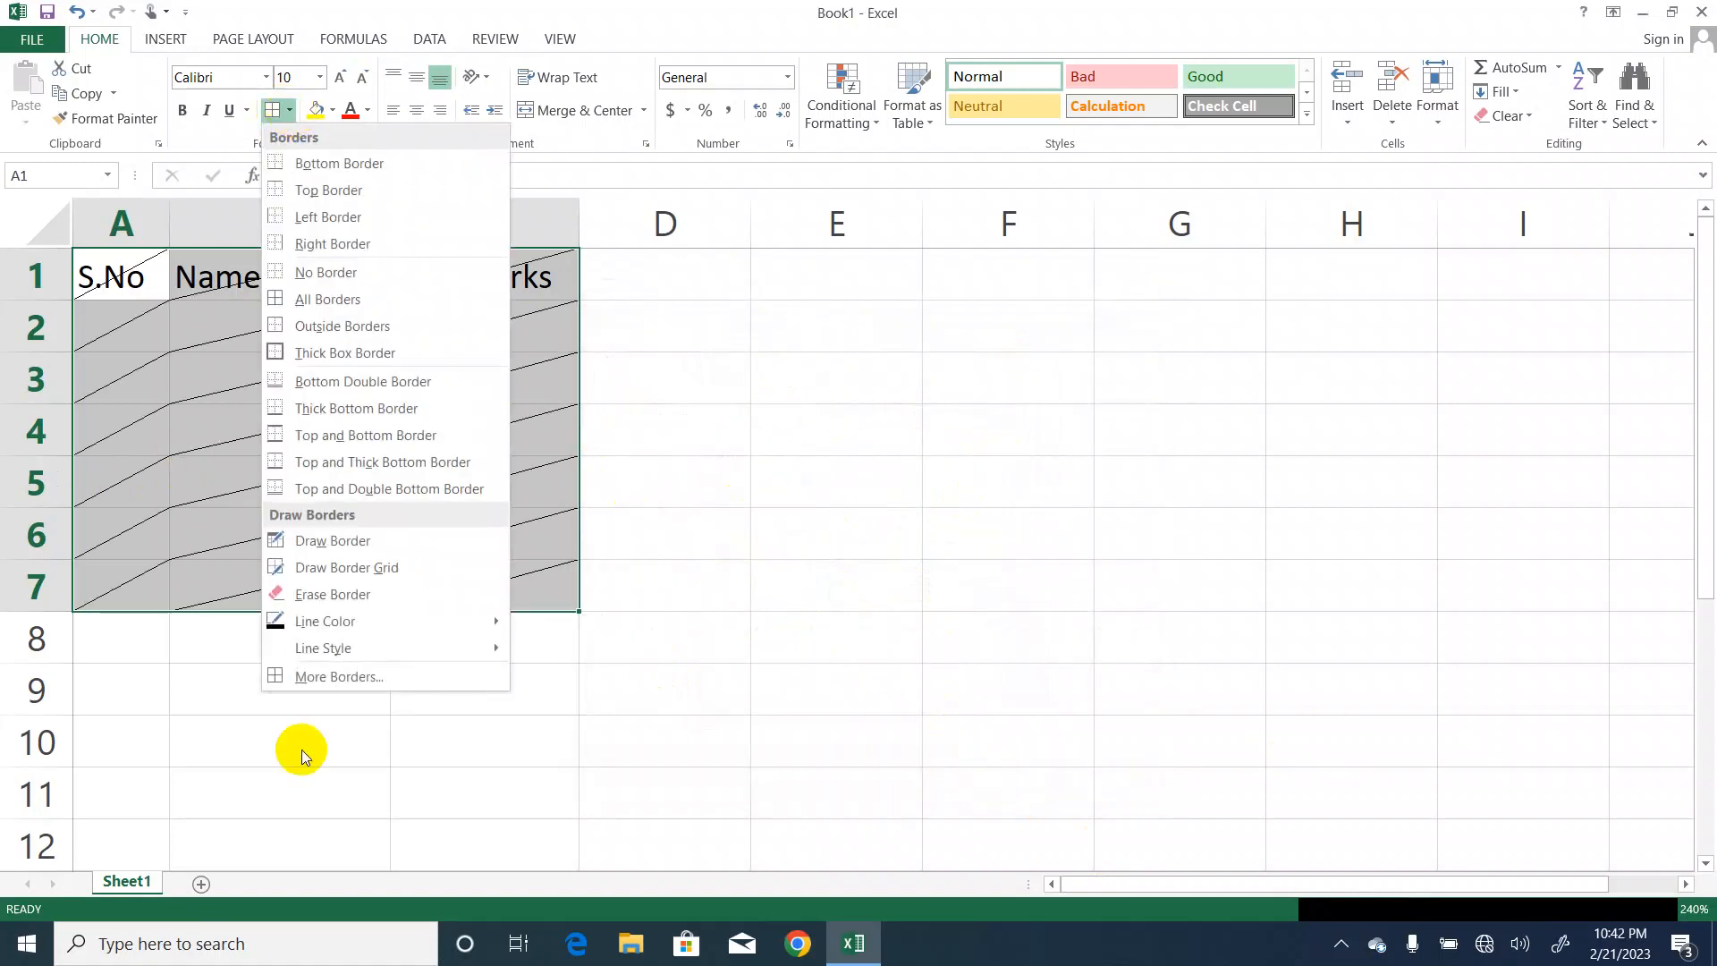
{"action": "left_click", "coordinate": [324, 272]}
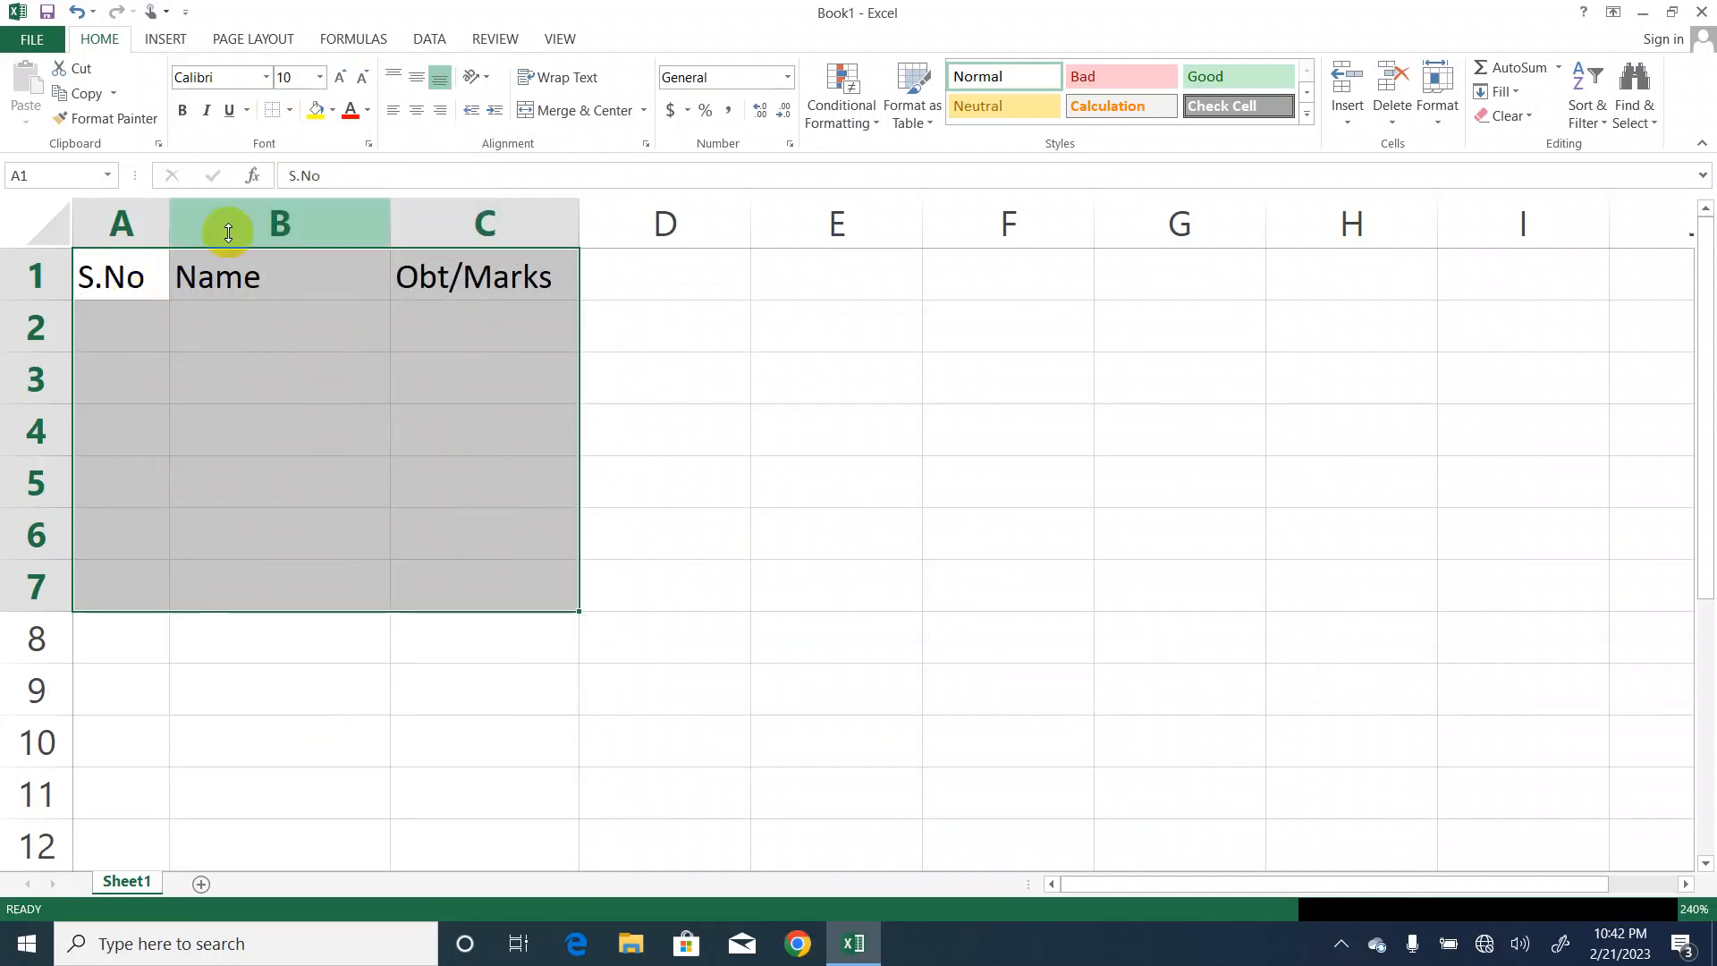
Apply an upward diagonal border with the automatic line colour to all cells in A1:C7 through the detailed border settings.
{"action": "left_click", "coordinate": [291, 110]}
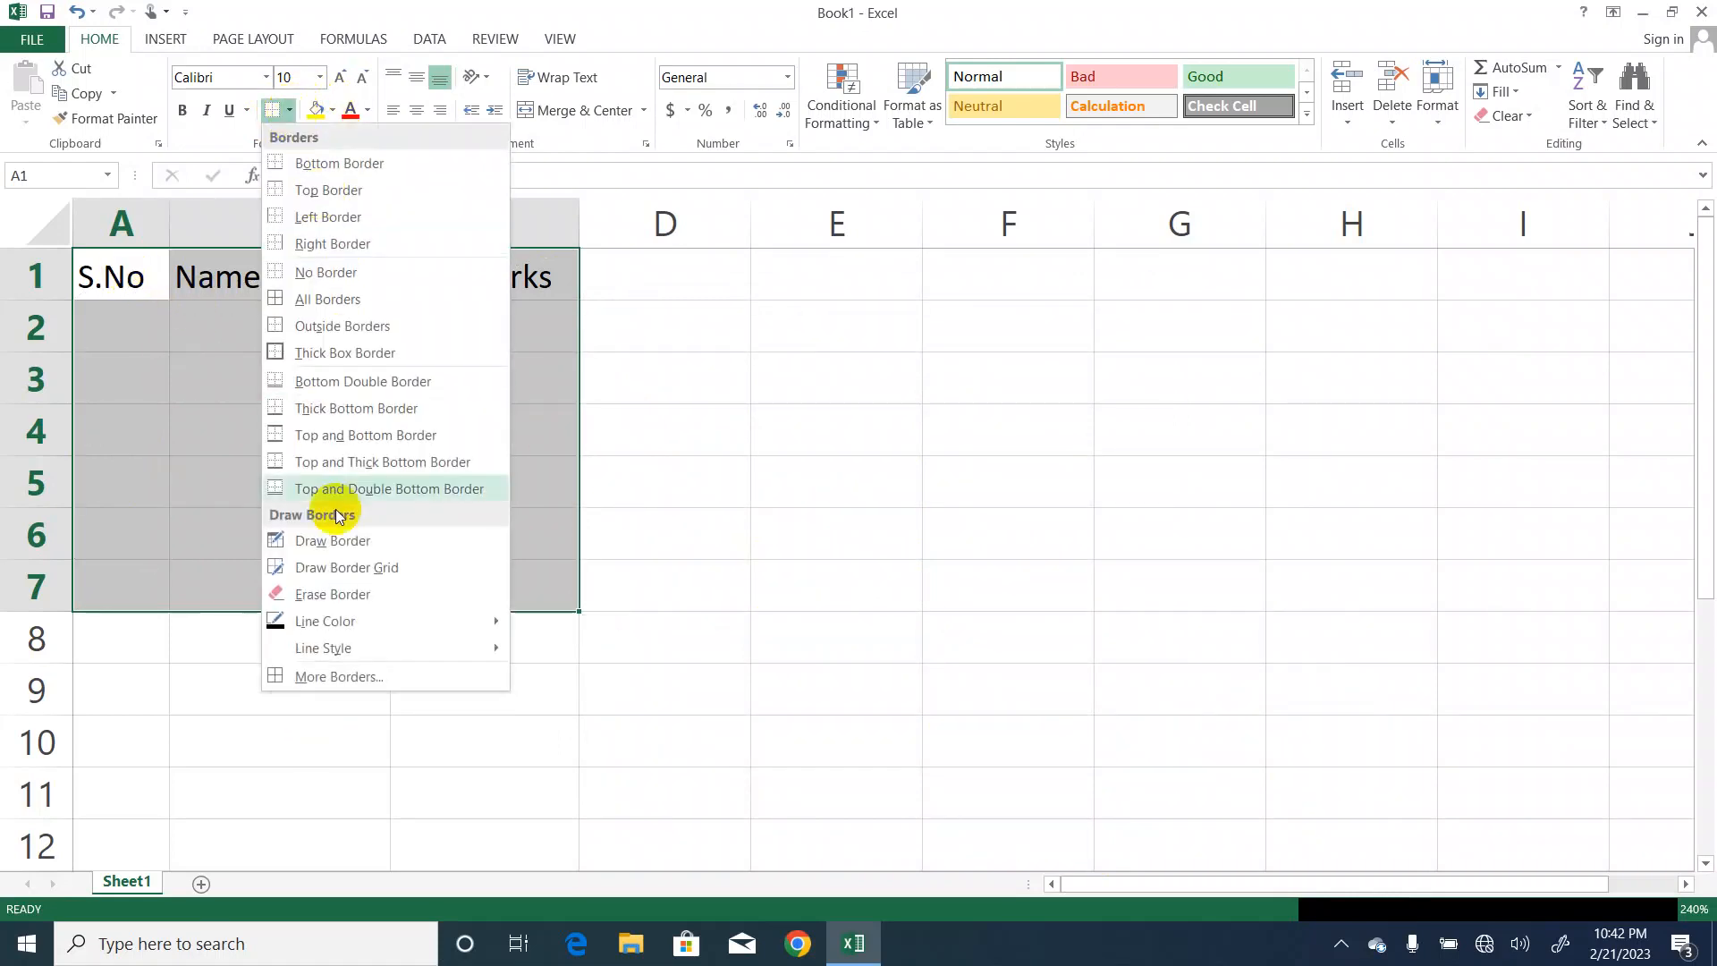
{"action": "left_click", "coordinate": [353, 672]}
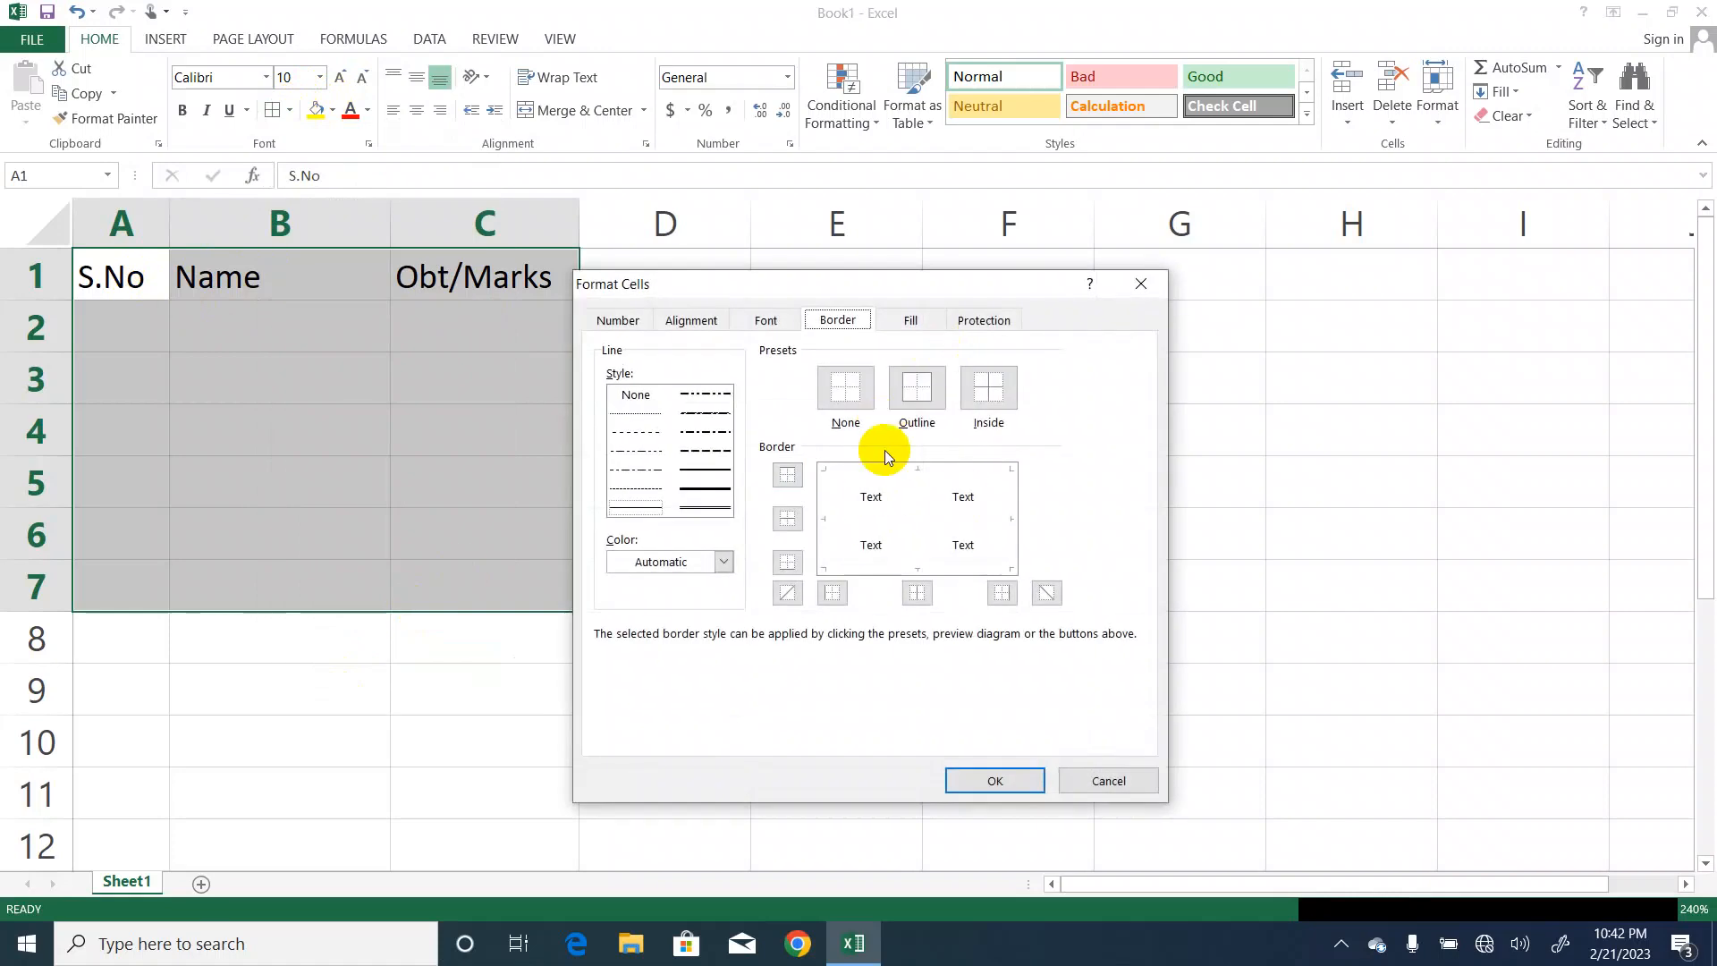
{"action": "left_click", "coordinate": [786, 593]}
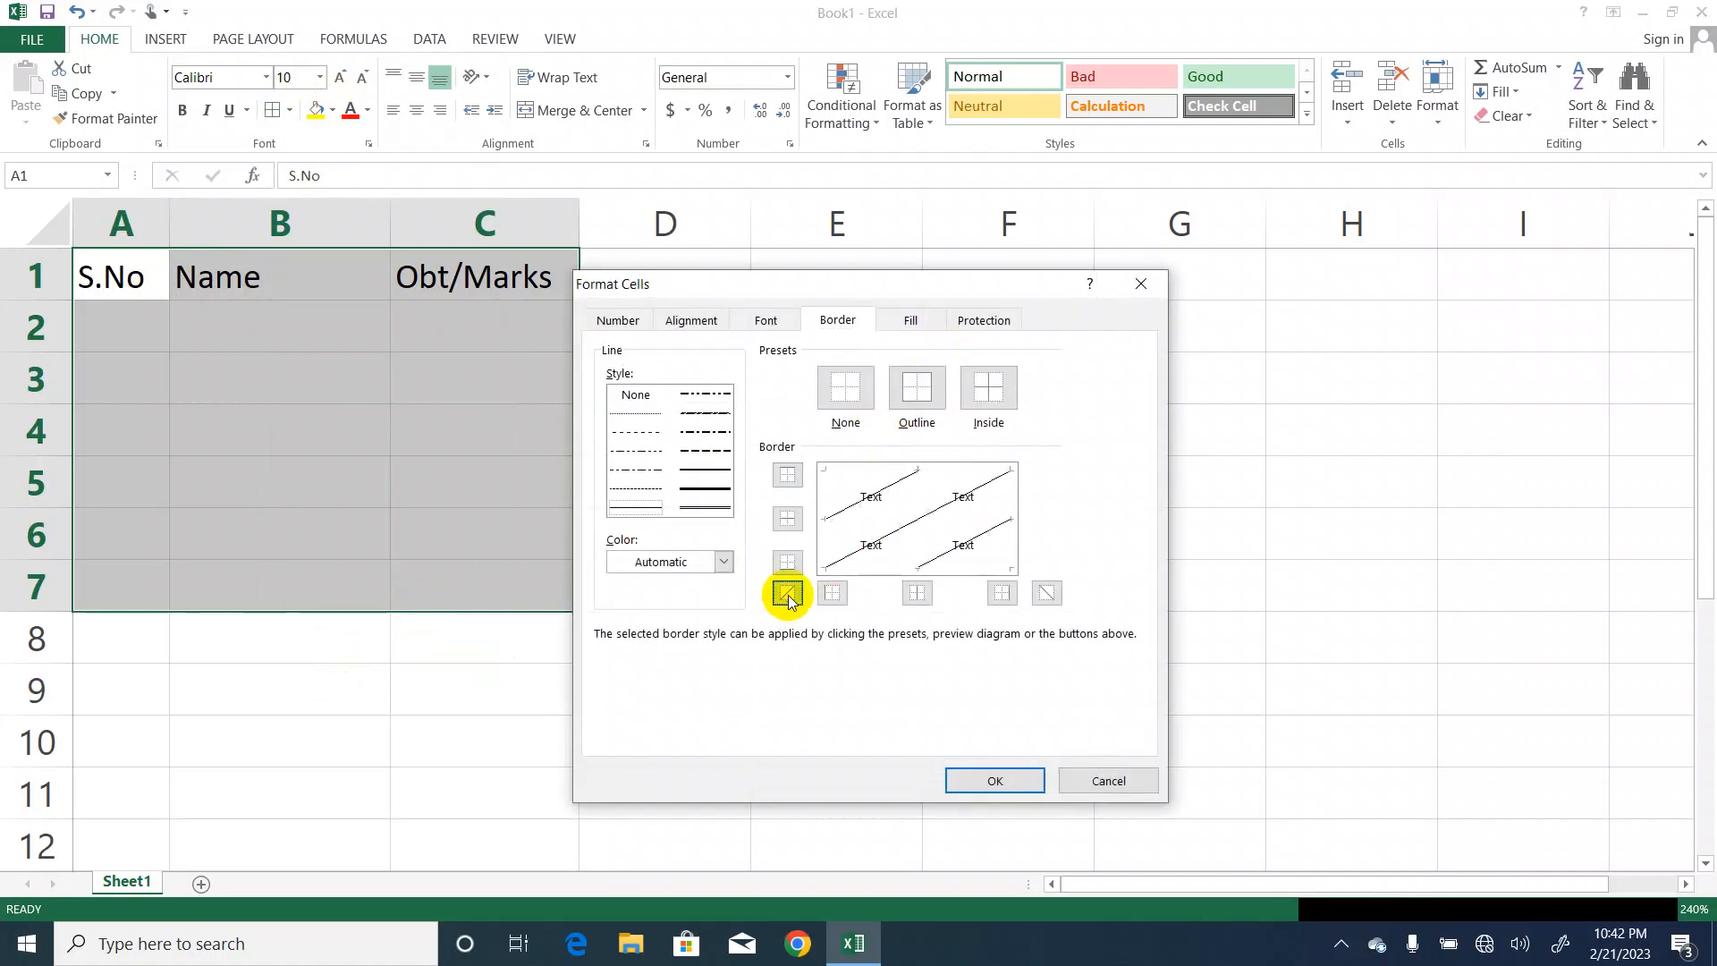
{"action": "left_click", "coordinate": [1003, 781]}
{"action": "left_click", "coordinate": [264, 445]}
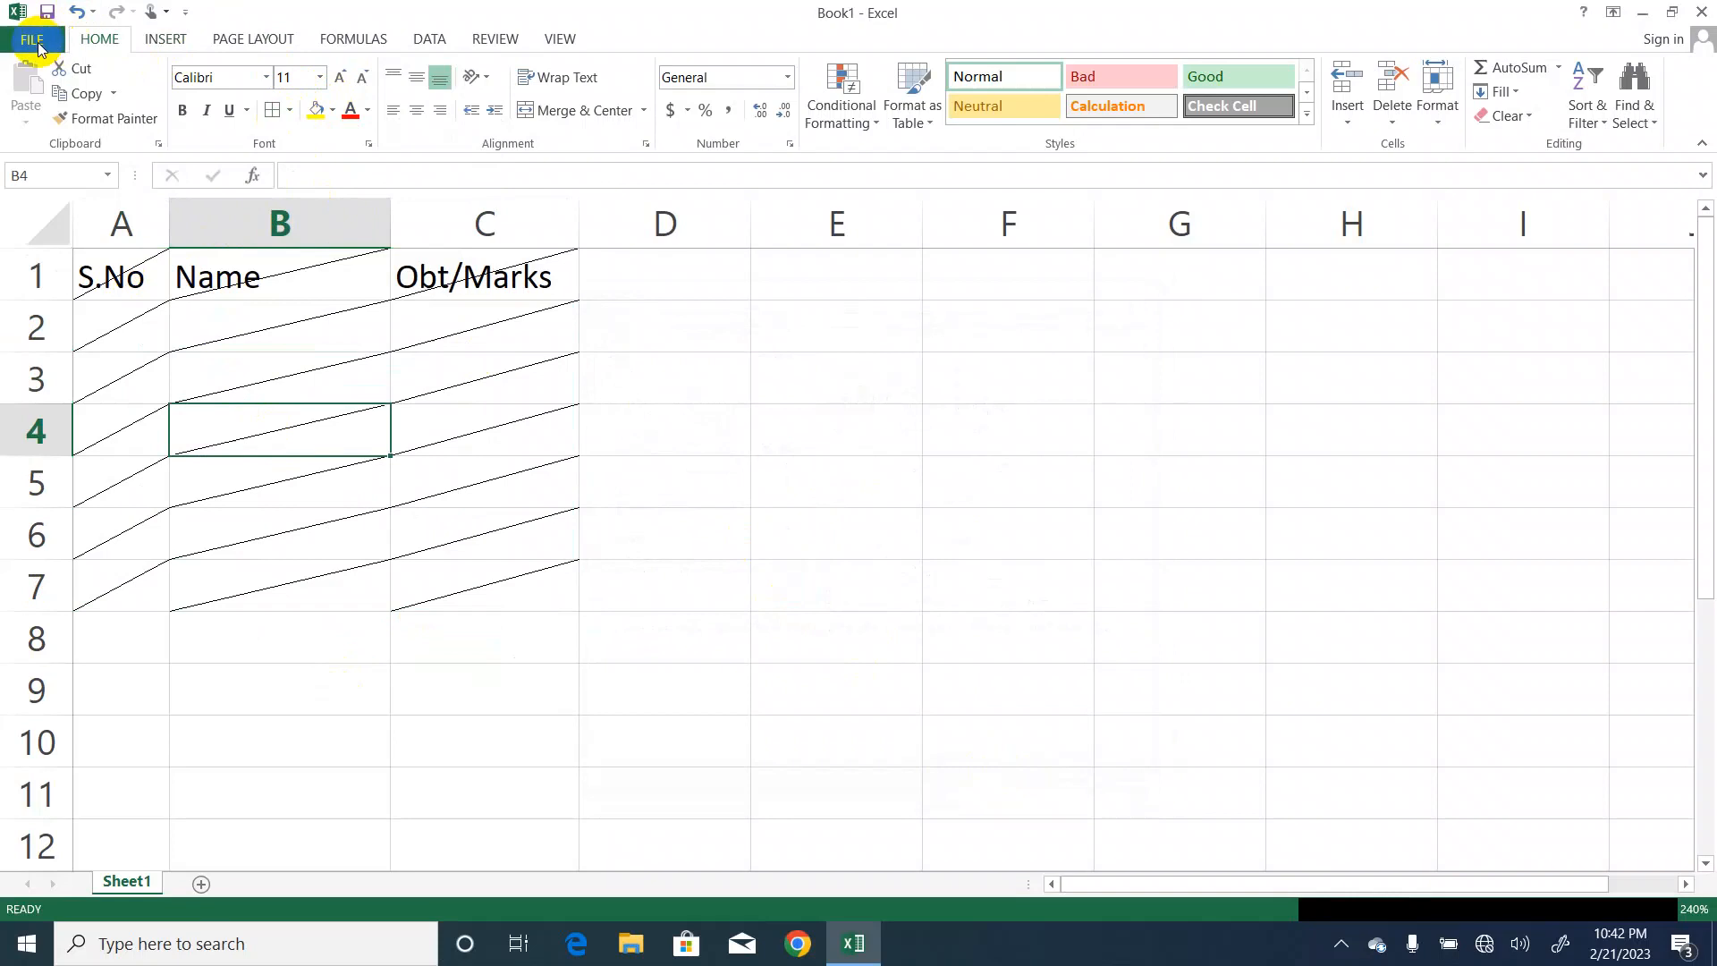
Check the print preview of the table with diagonal borders and return to the sheet.
{"action": "left_click", "coordinate": [35, 41]}
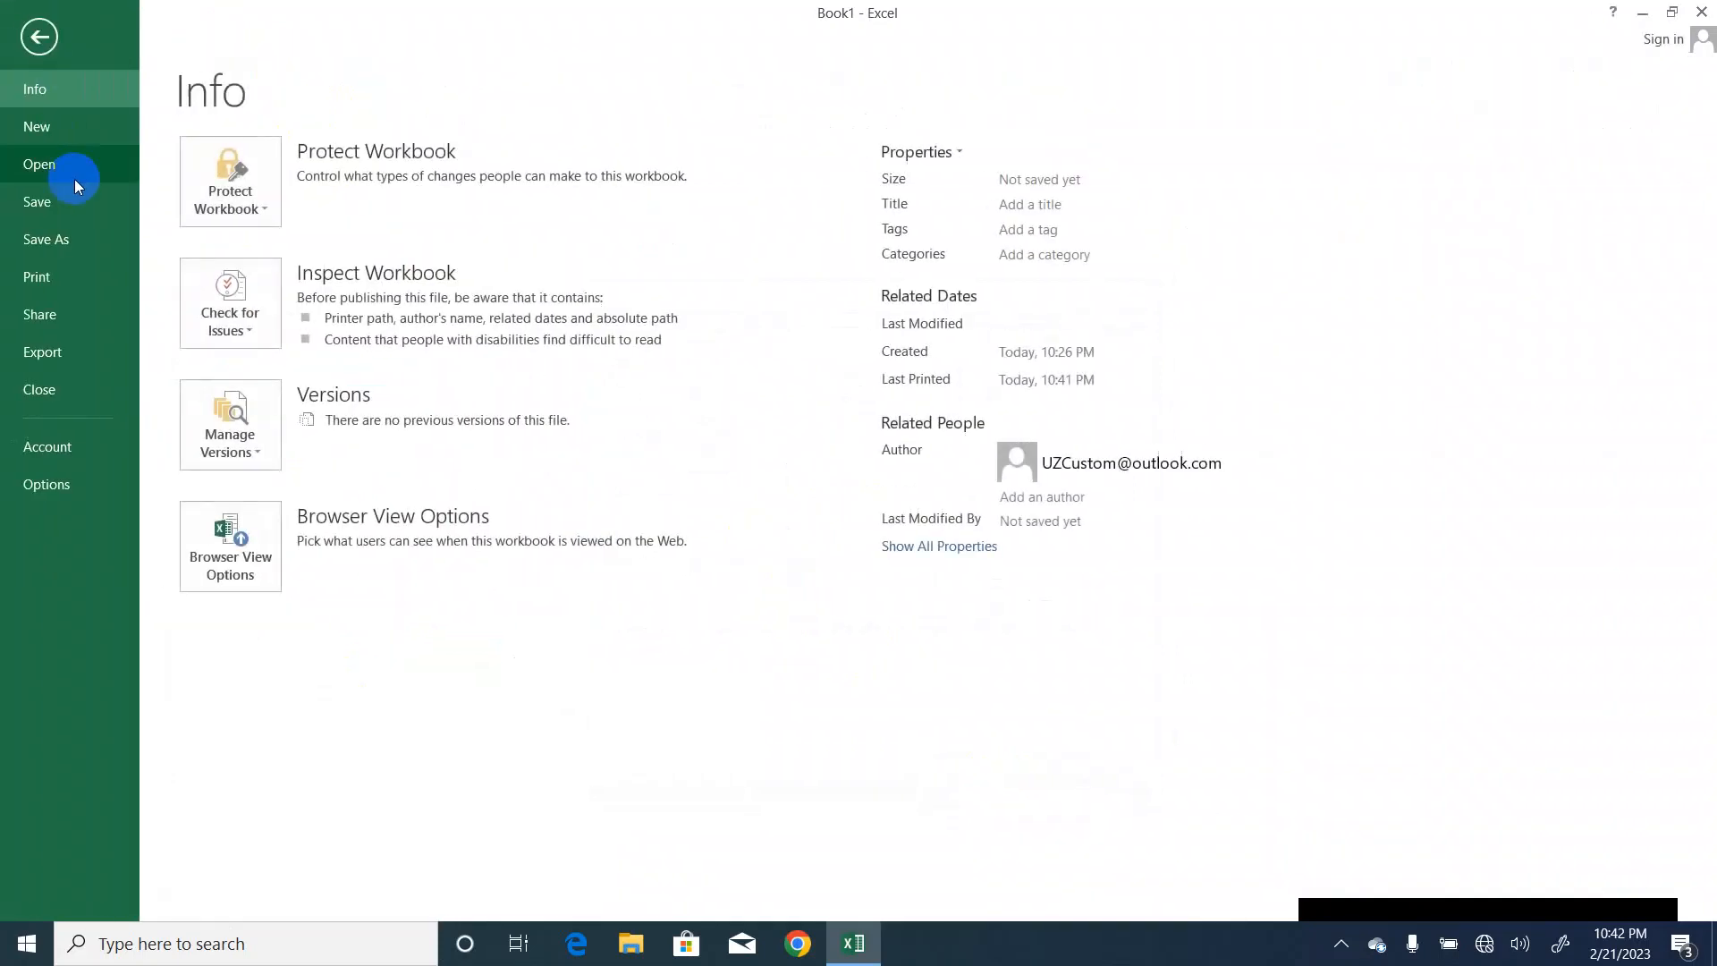
{"action": "left_click", "coordinate": [68, 282]}
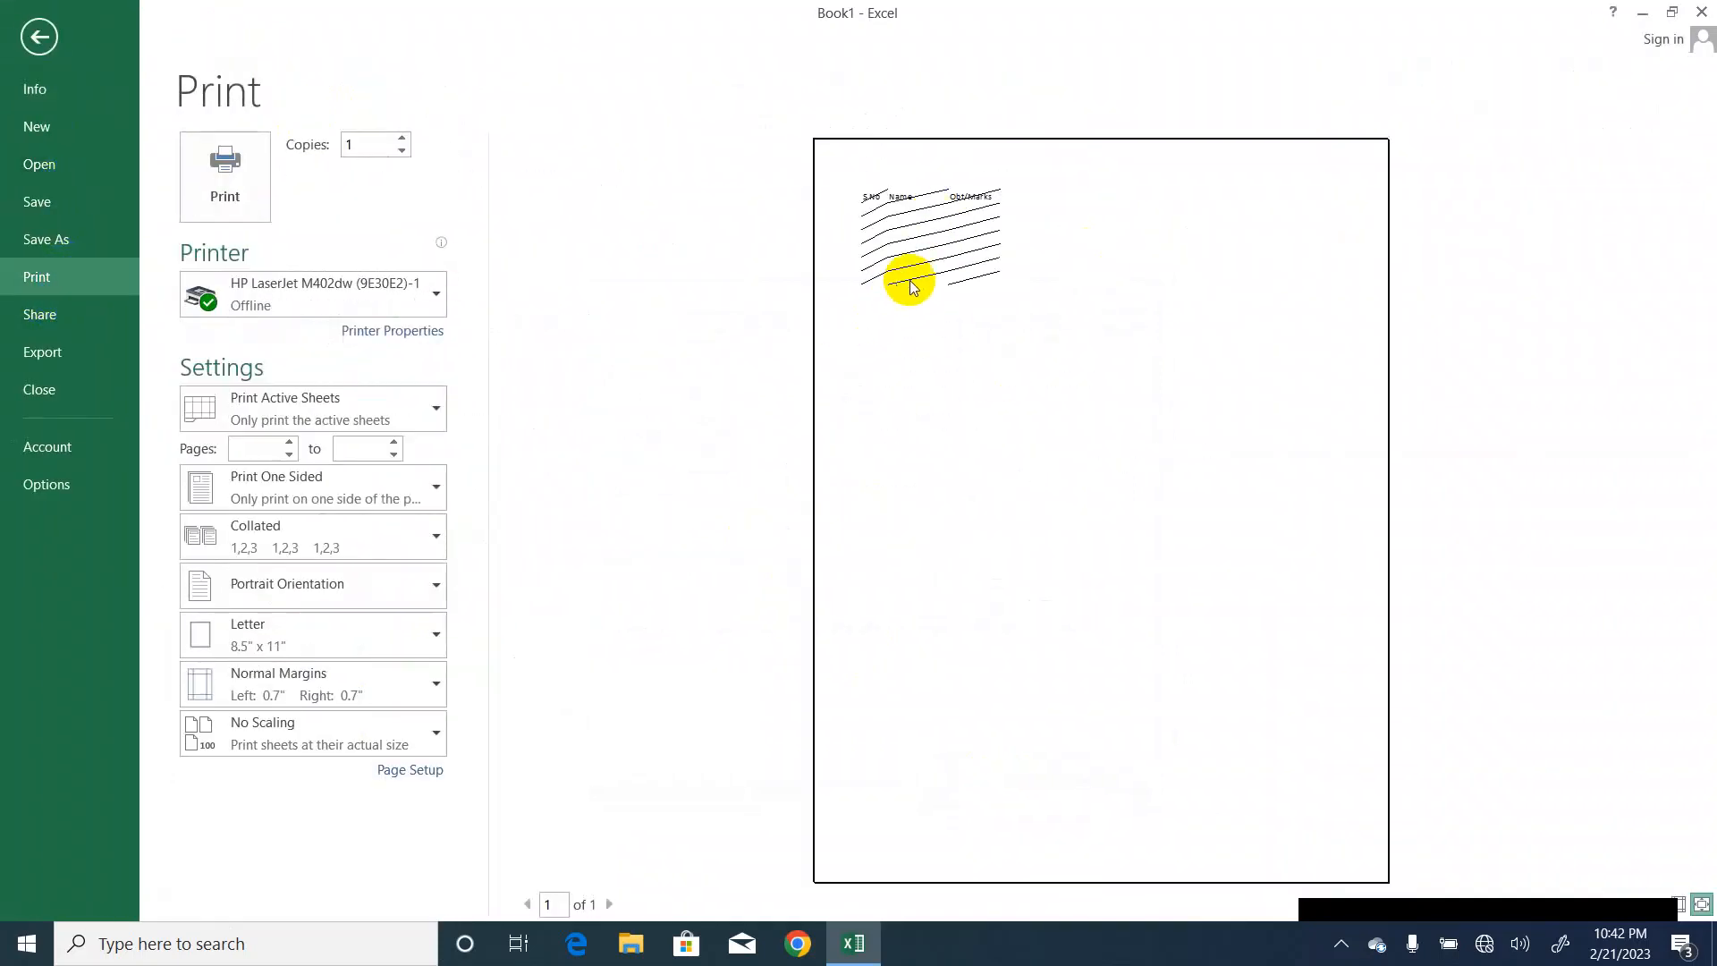
{"action": "left_click", "coordinate": [43, 46]}
Clear the diagonal borders from the table range A1:C7.
{"action": "left_click_drag", "start_coordinate": [120, 284], "coordinate": [456, 594]}
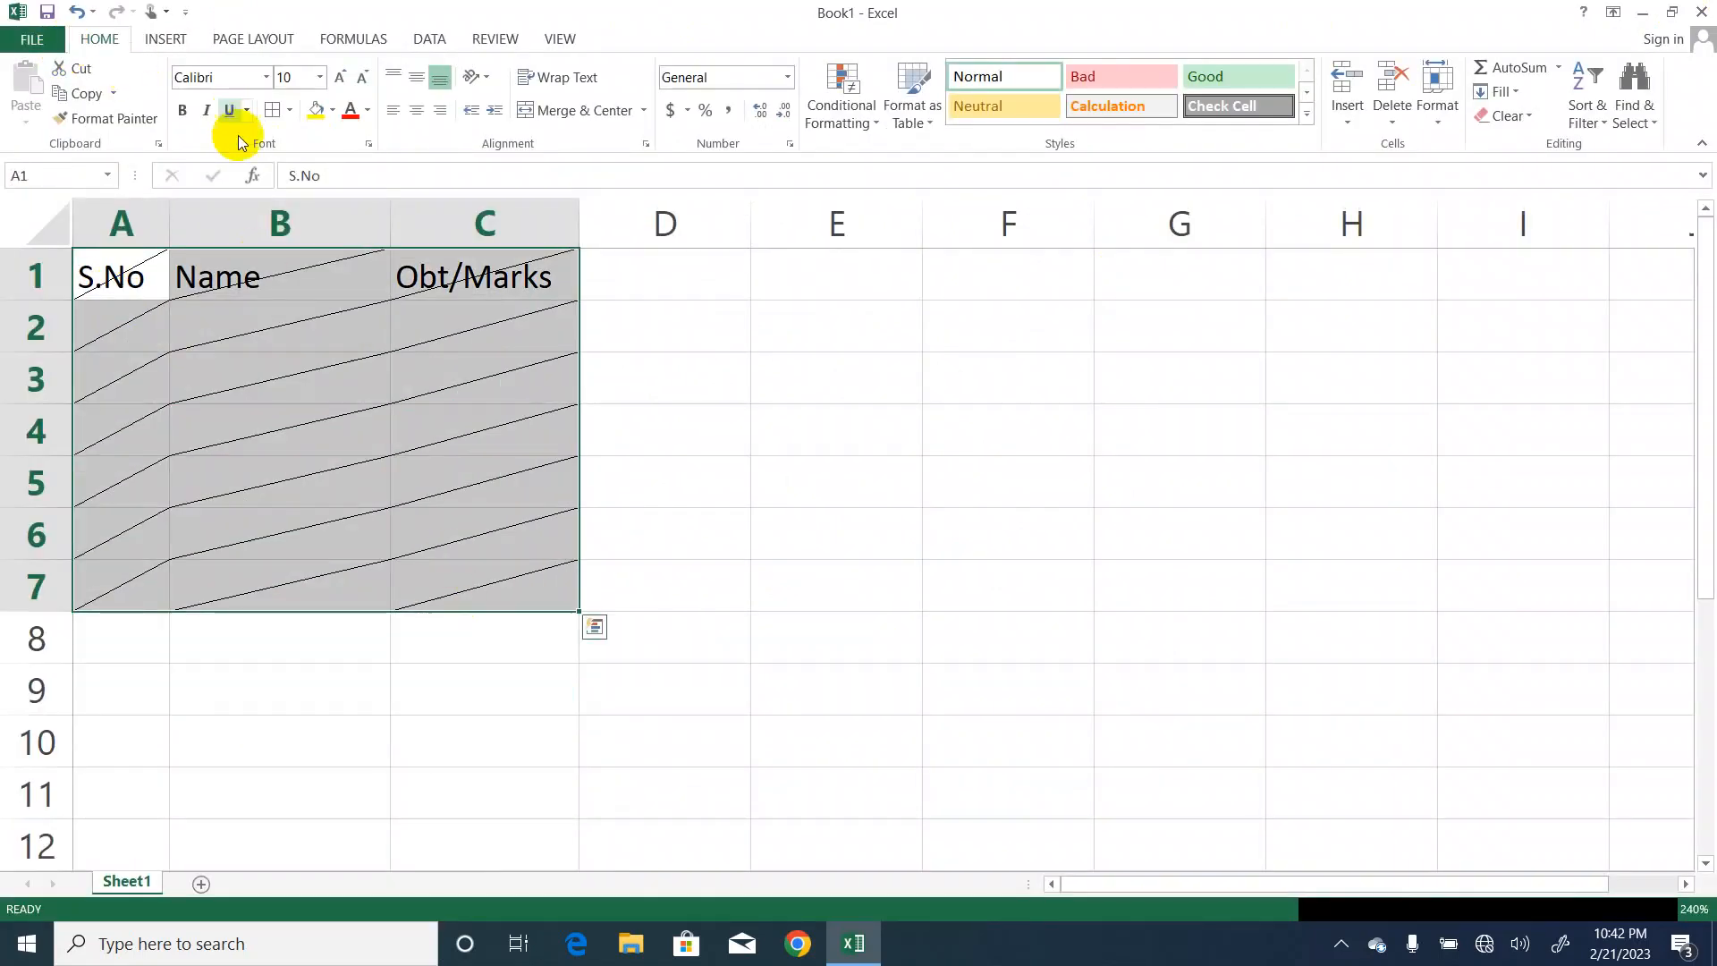
{"action": "left_click", "coordinate": [291, 110]}
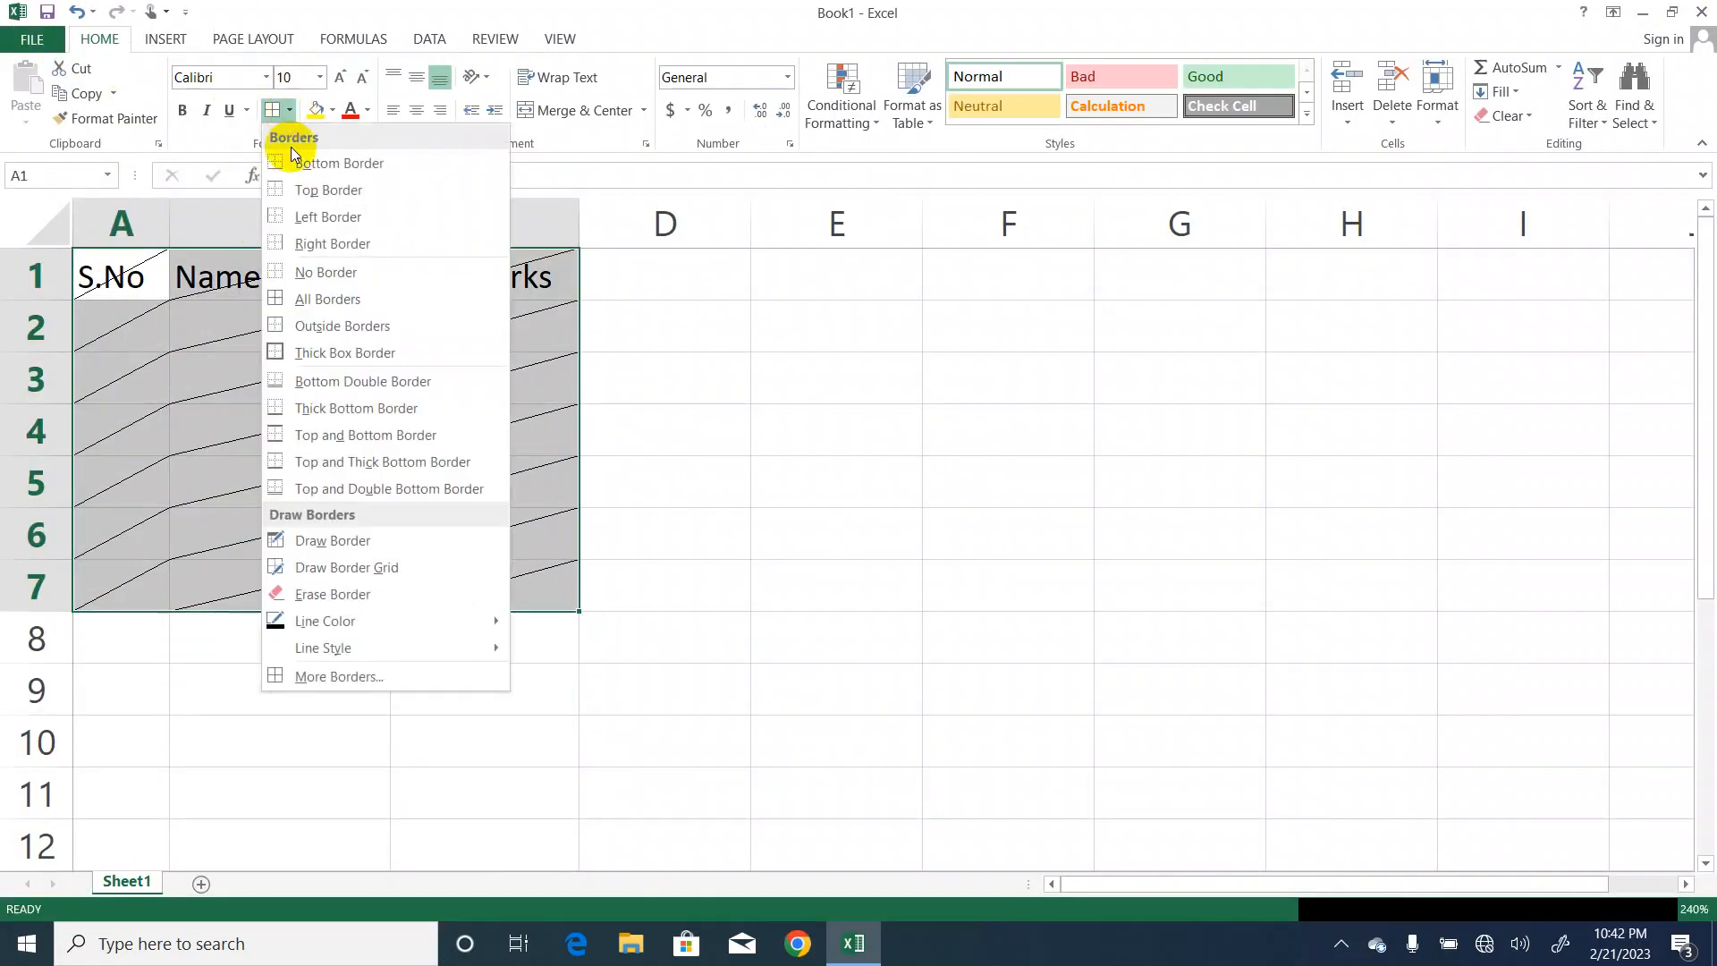
{"action": "left_click", "coordinate": [313, 281]}
{"action": "left_click", "coordinate": [676, 329]}
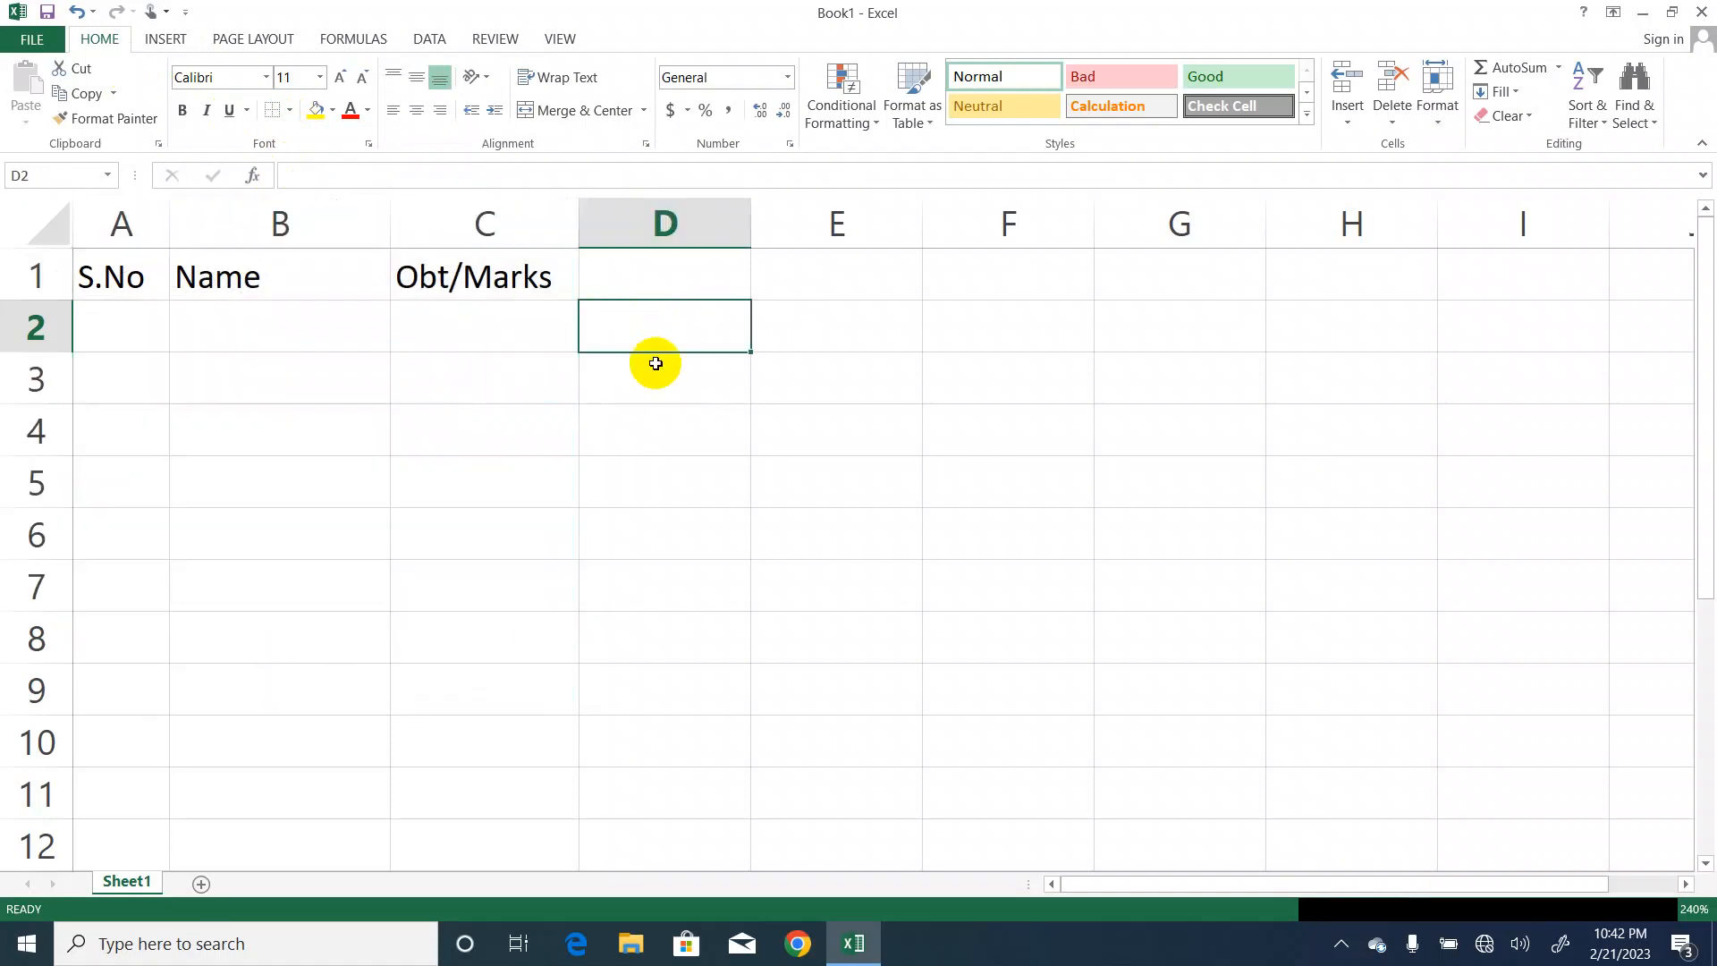
{"action": "left_click_drag", "start_coordinate": [99, 288], "coordinate": [501, 679]}
{"action": "left_click", "coordinate": [701, 306]}
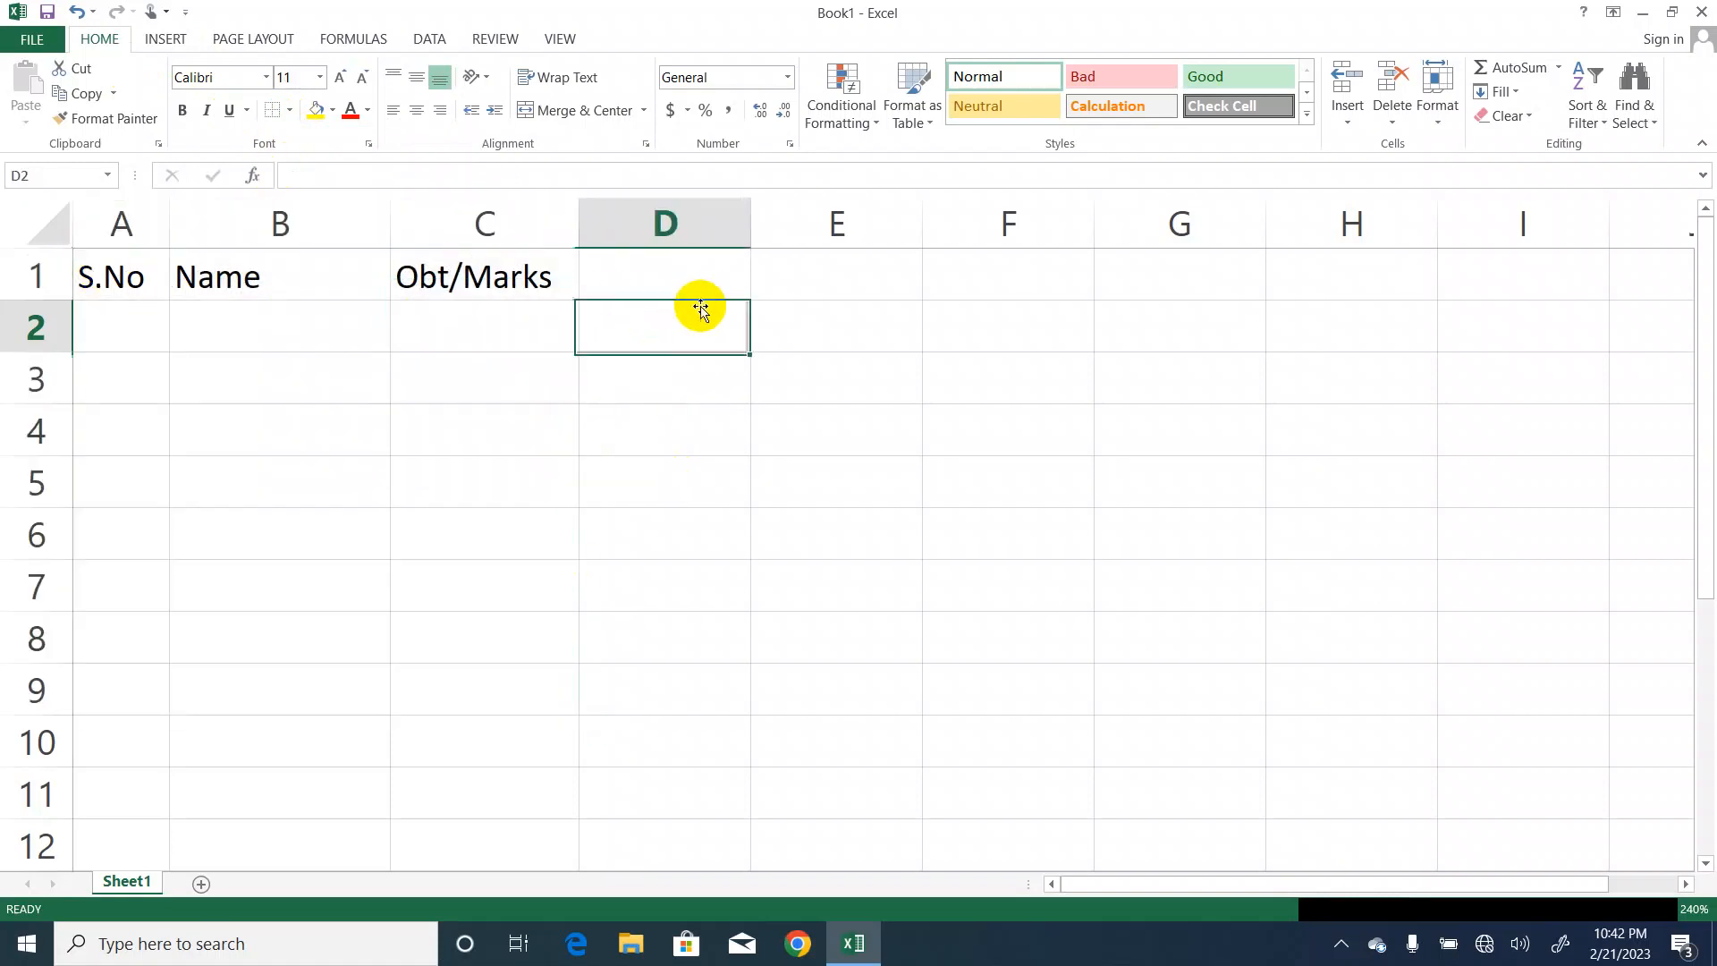
Enter the serial numbers 1 in A2 and 2 in A3 under the S.No heading.
{"action": "left_click", "coordinate": [136, 322]}
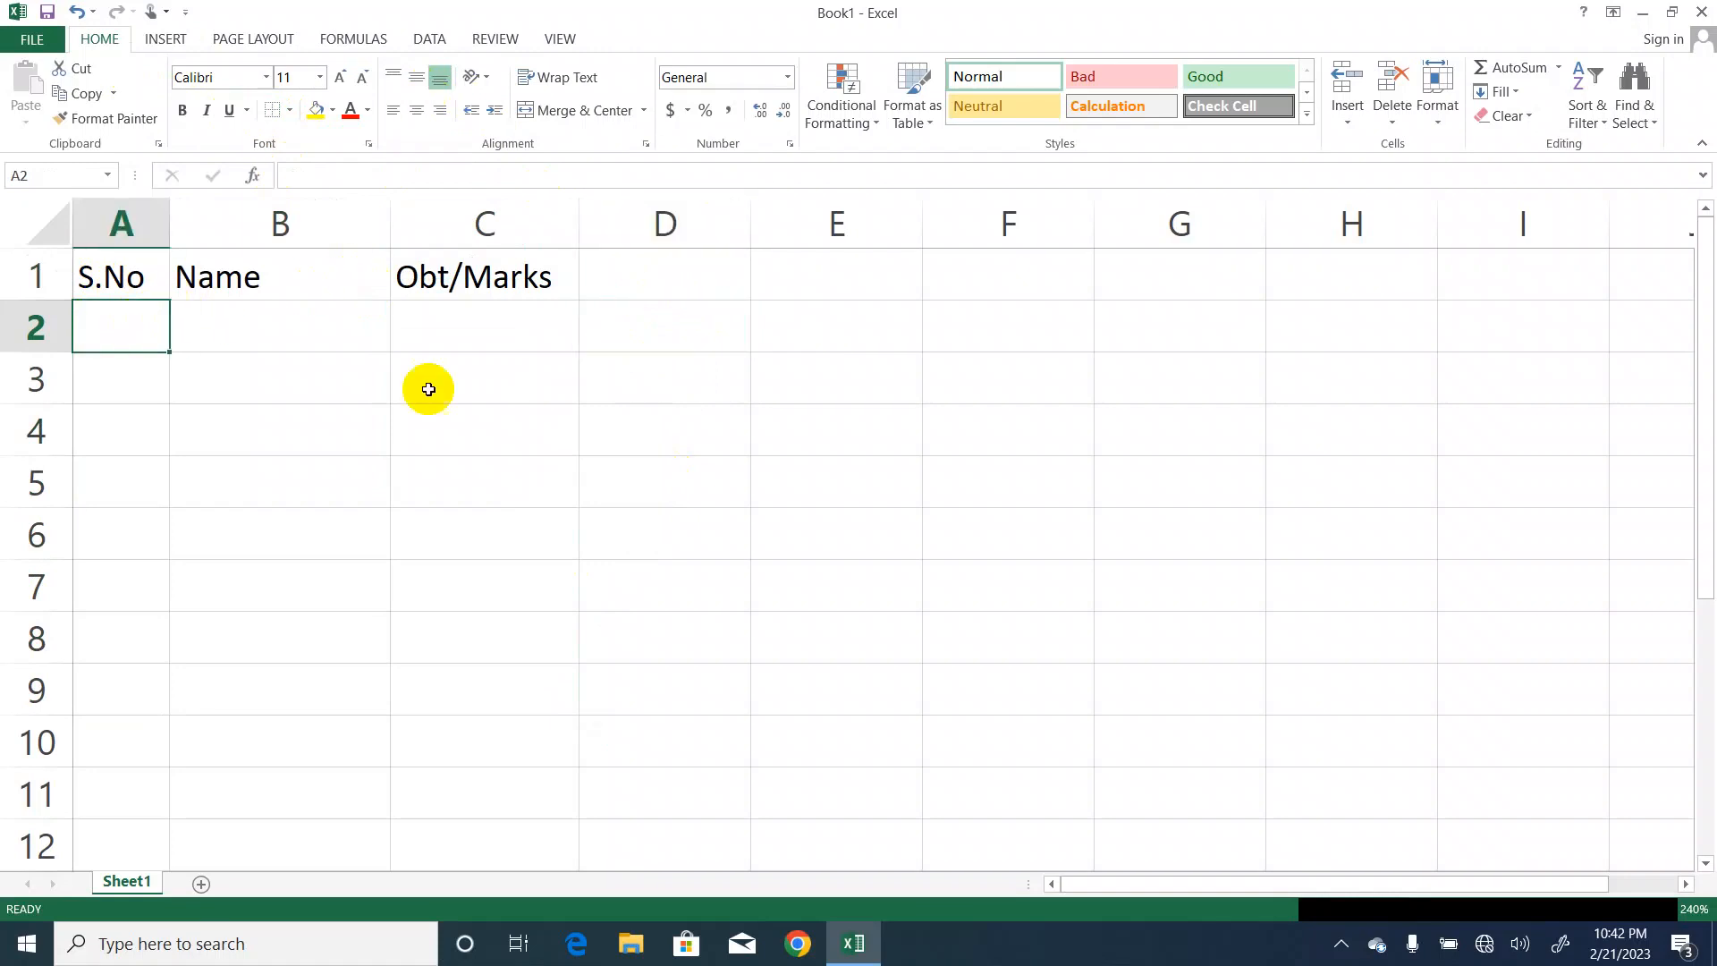
{"action": "key", "text": "Right"}
{"action": "type", "text": "1"}
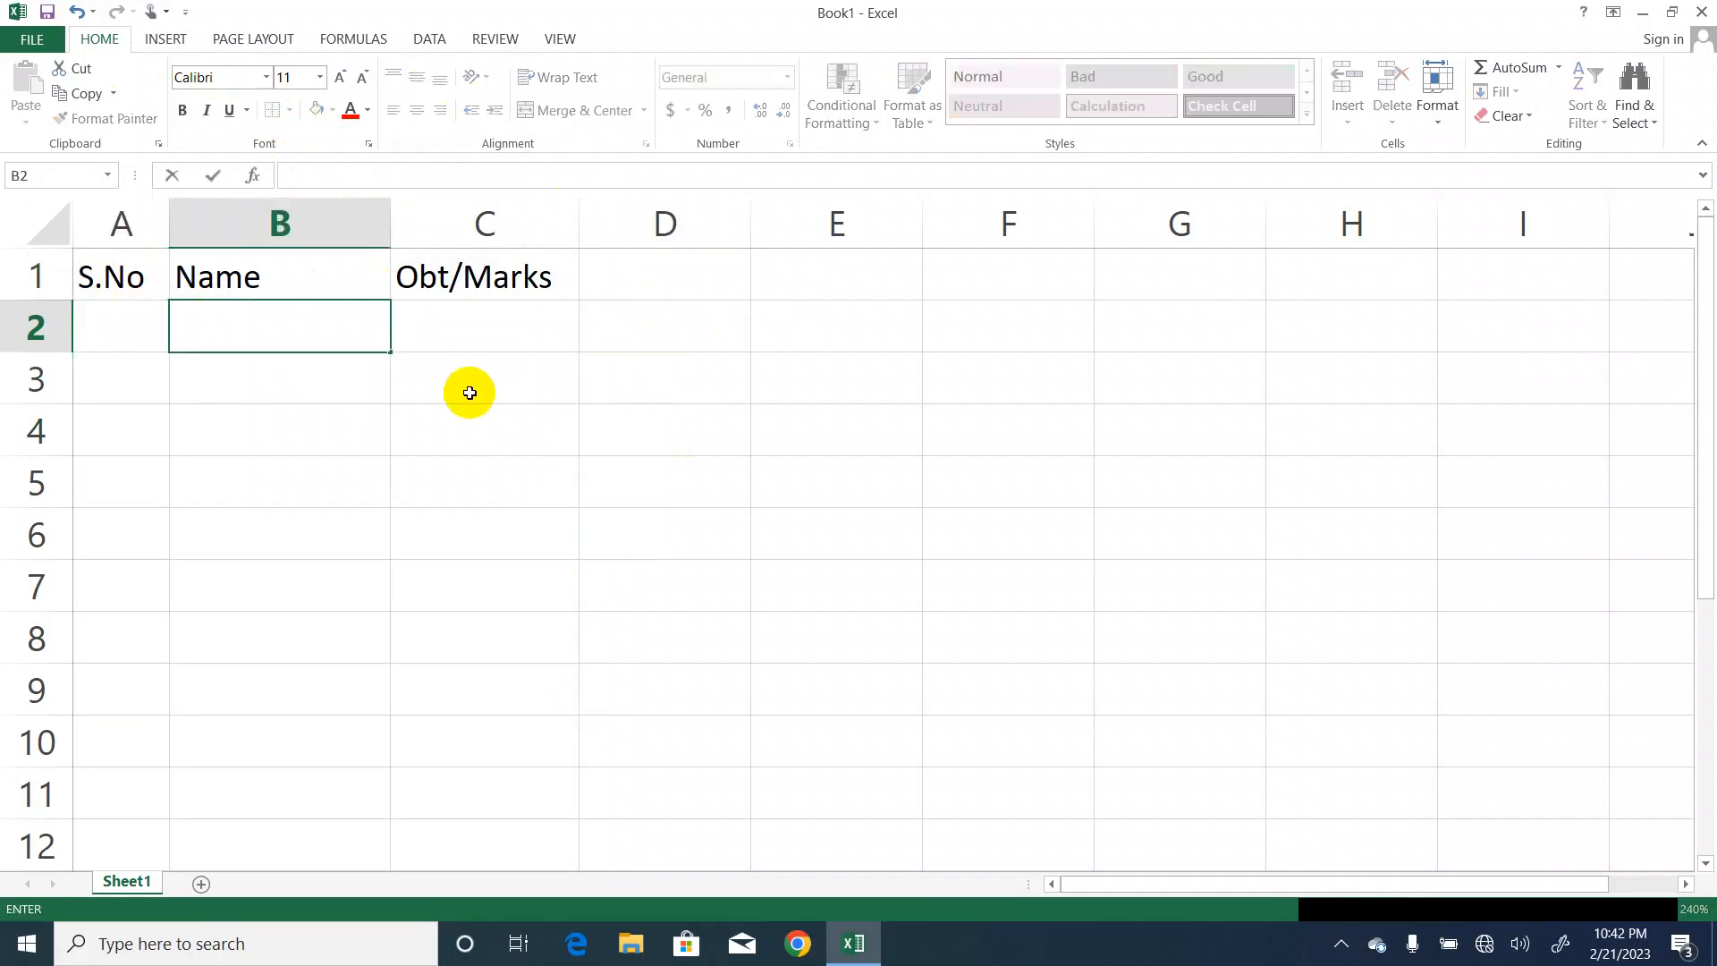
{"action": "key", "text": "Left"}
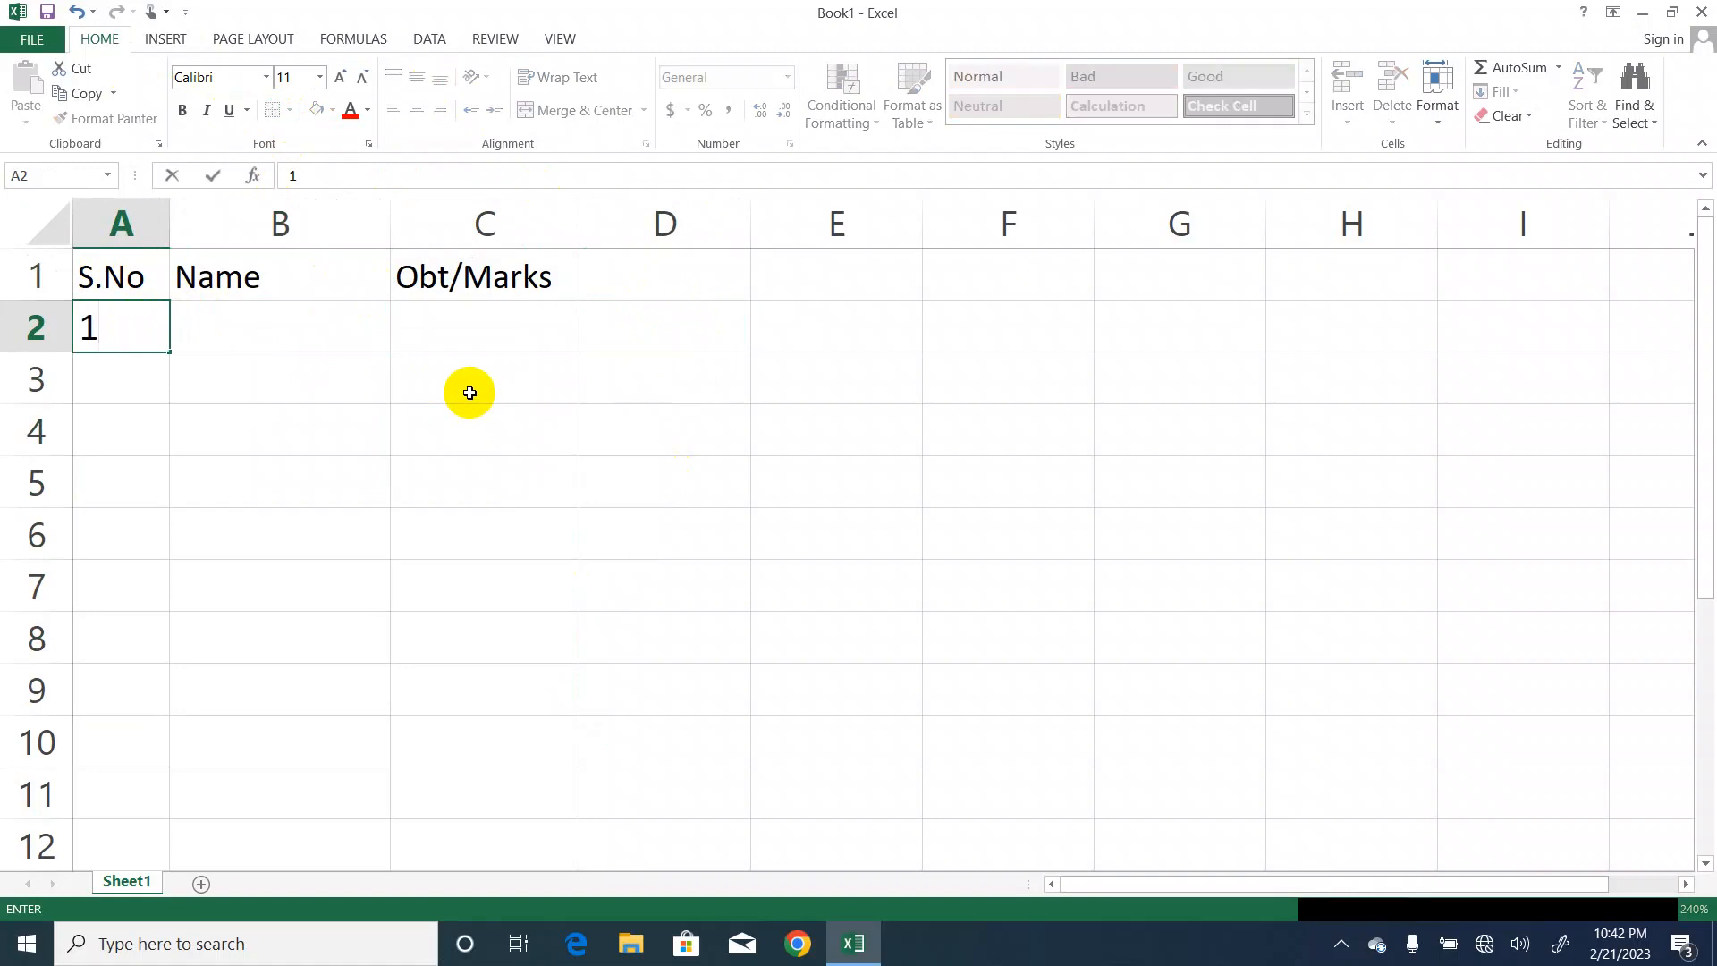
{"action": "key", "text": "Right"}
{"action": "key", "text": "Left"}
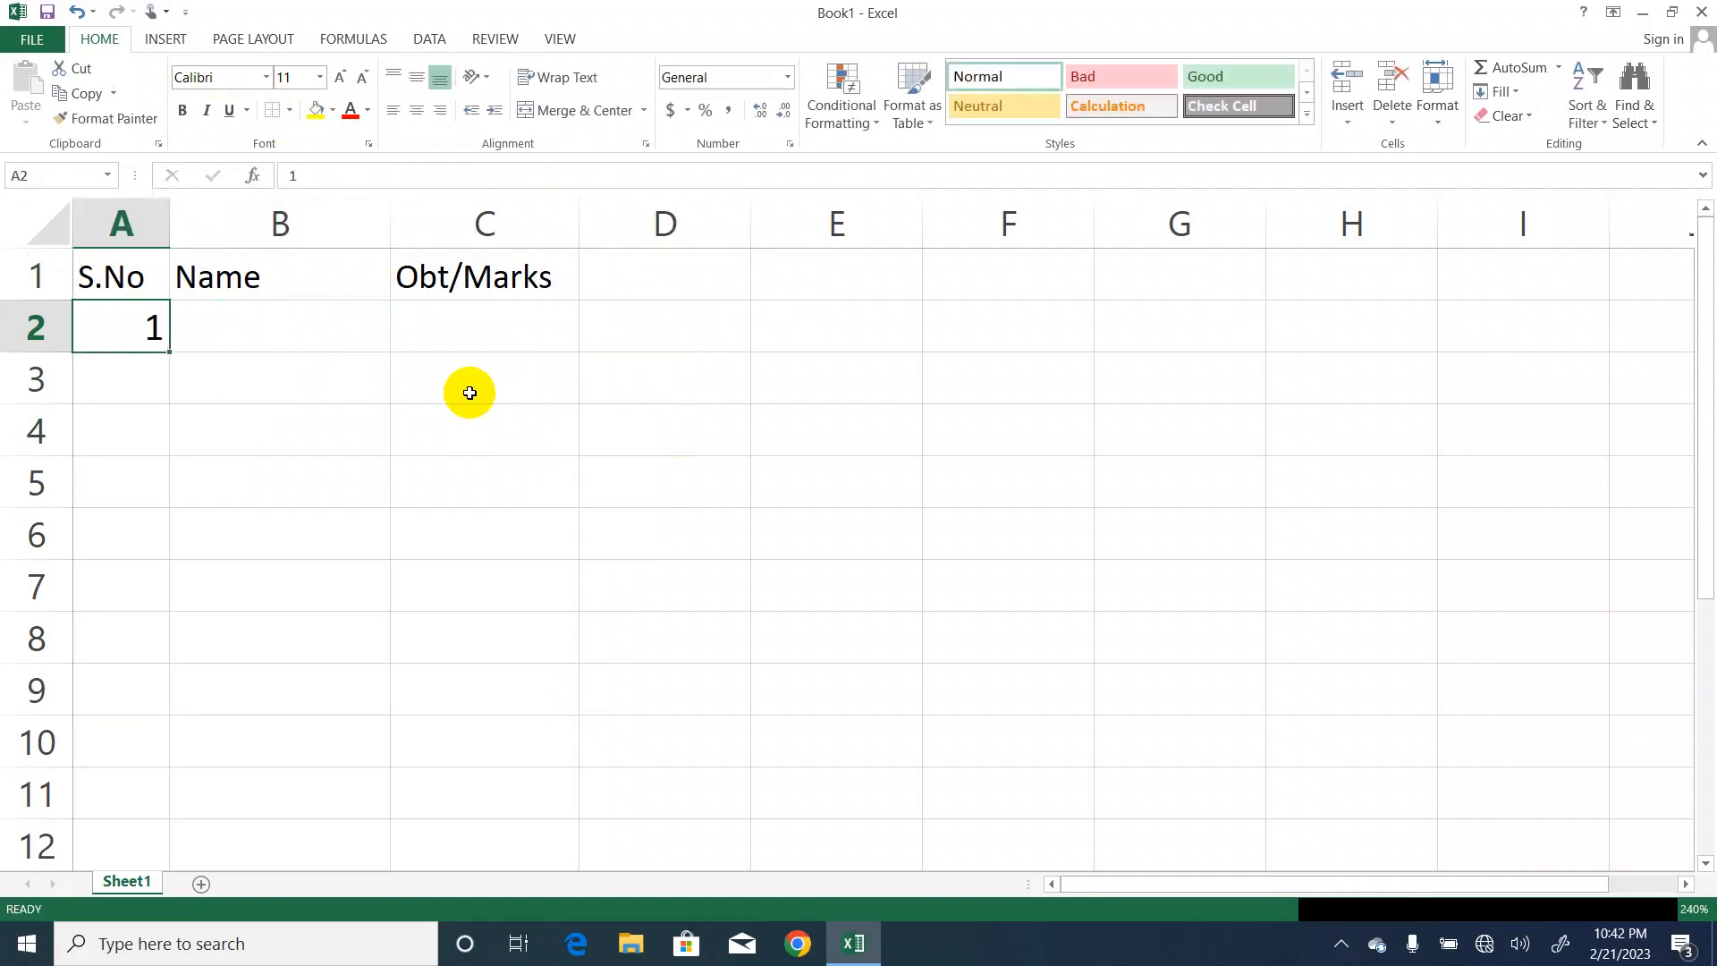
{"action": "key", "text": "Down"}
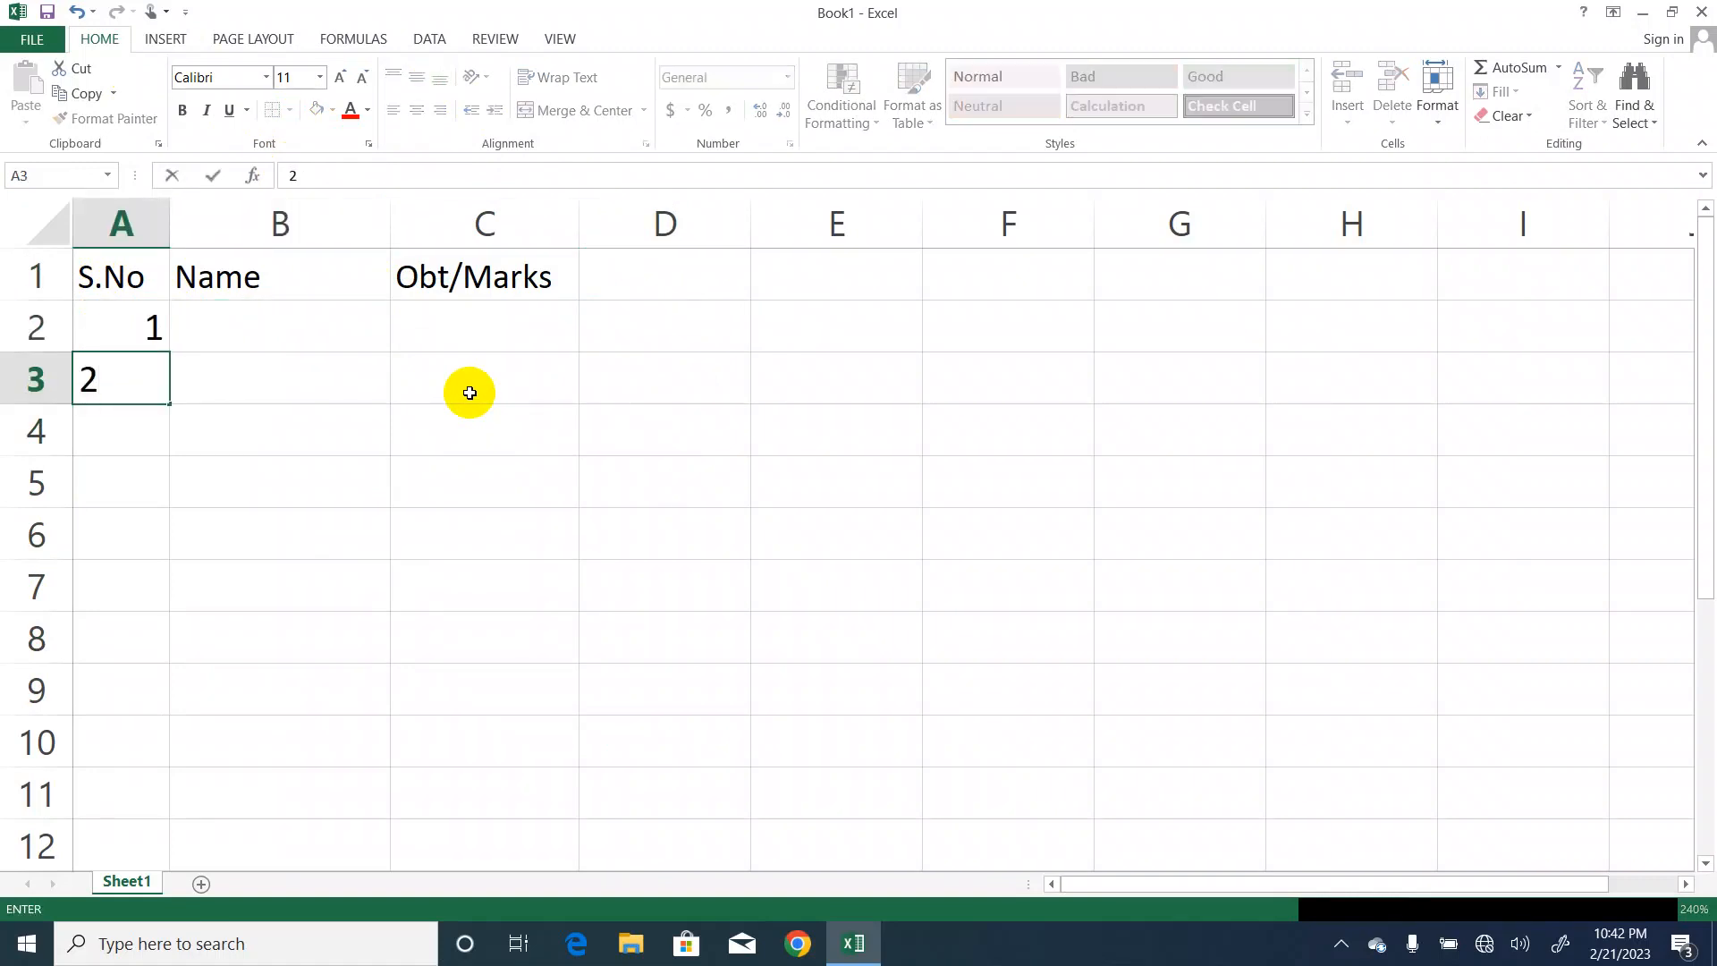
{"action": "type", "text": "2"}
Fill the value of A2 down the S.No column through A8.
{"action": "left_click", "coordinate": [150, 333]}
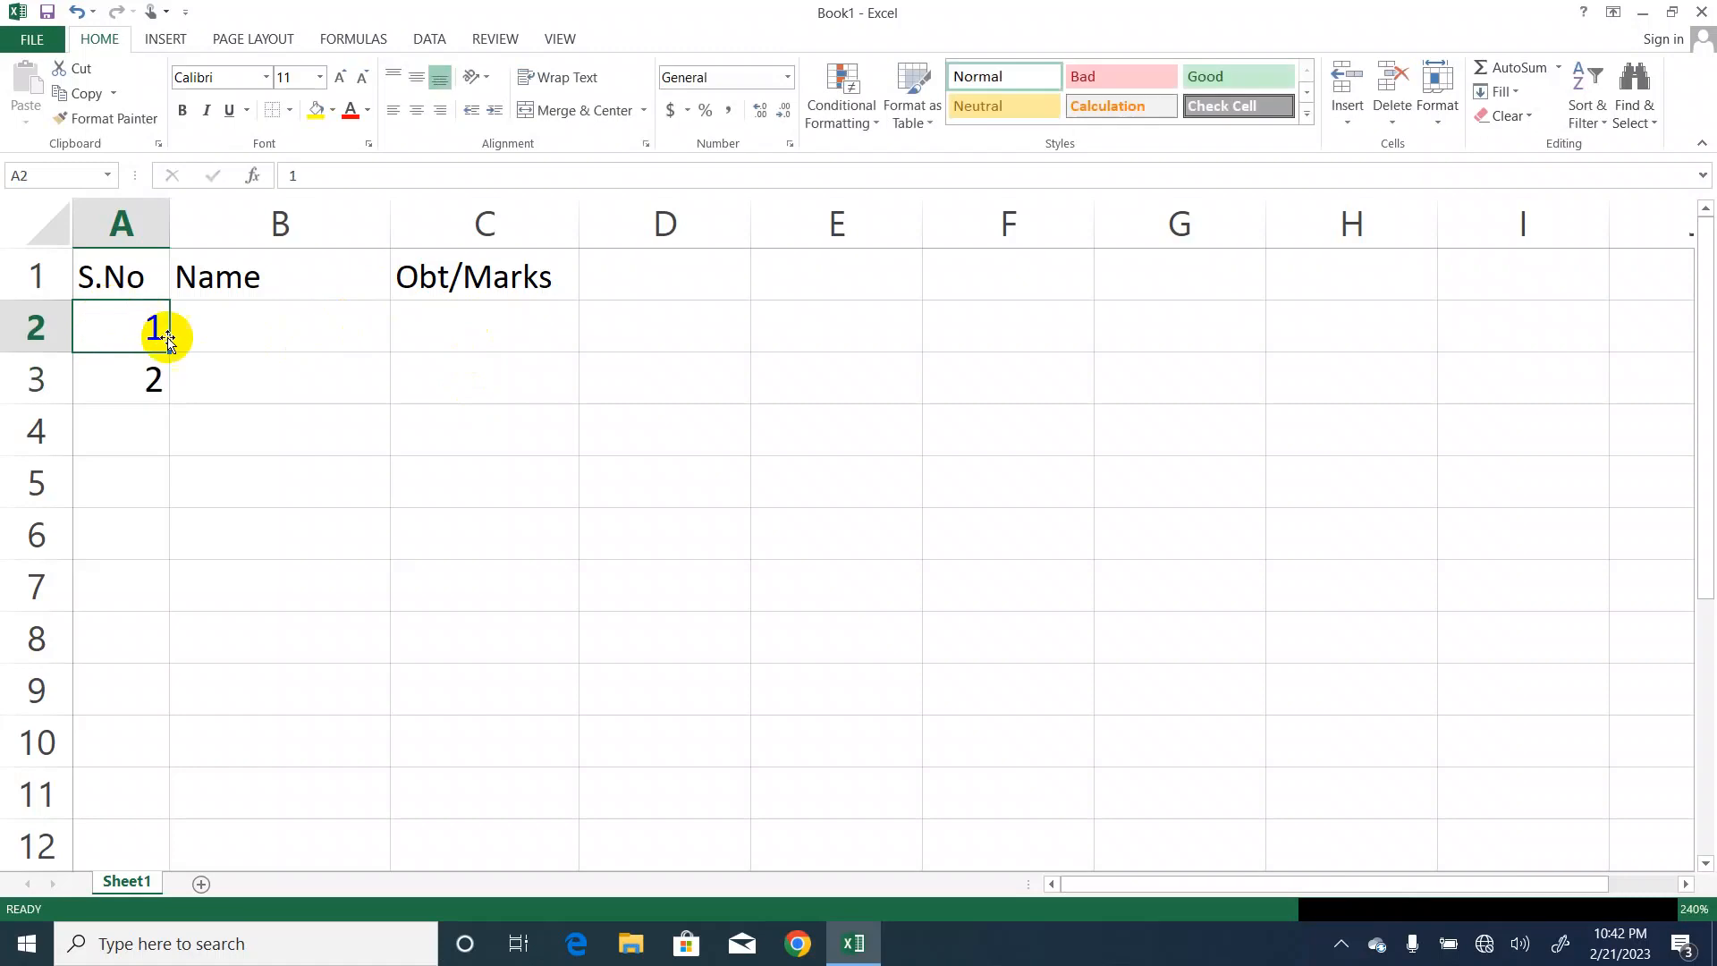
{"action": "left_click_drag", "start_coordinate": [166, 353], "coordinate": [165, 645]}
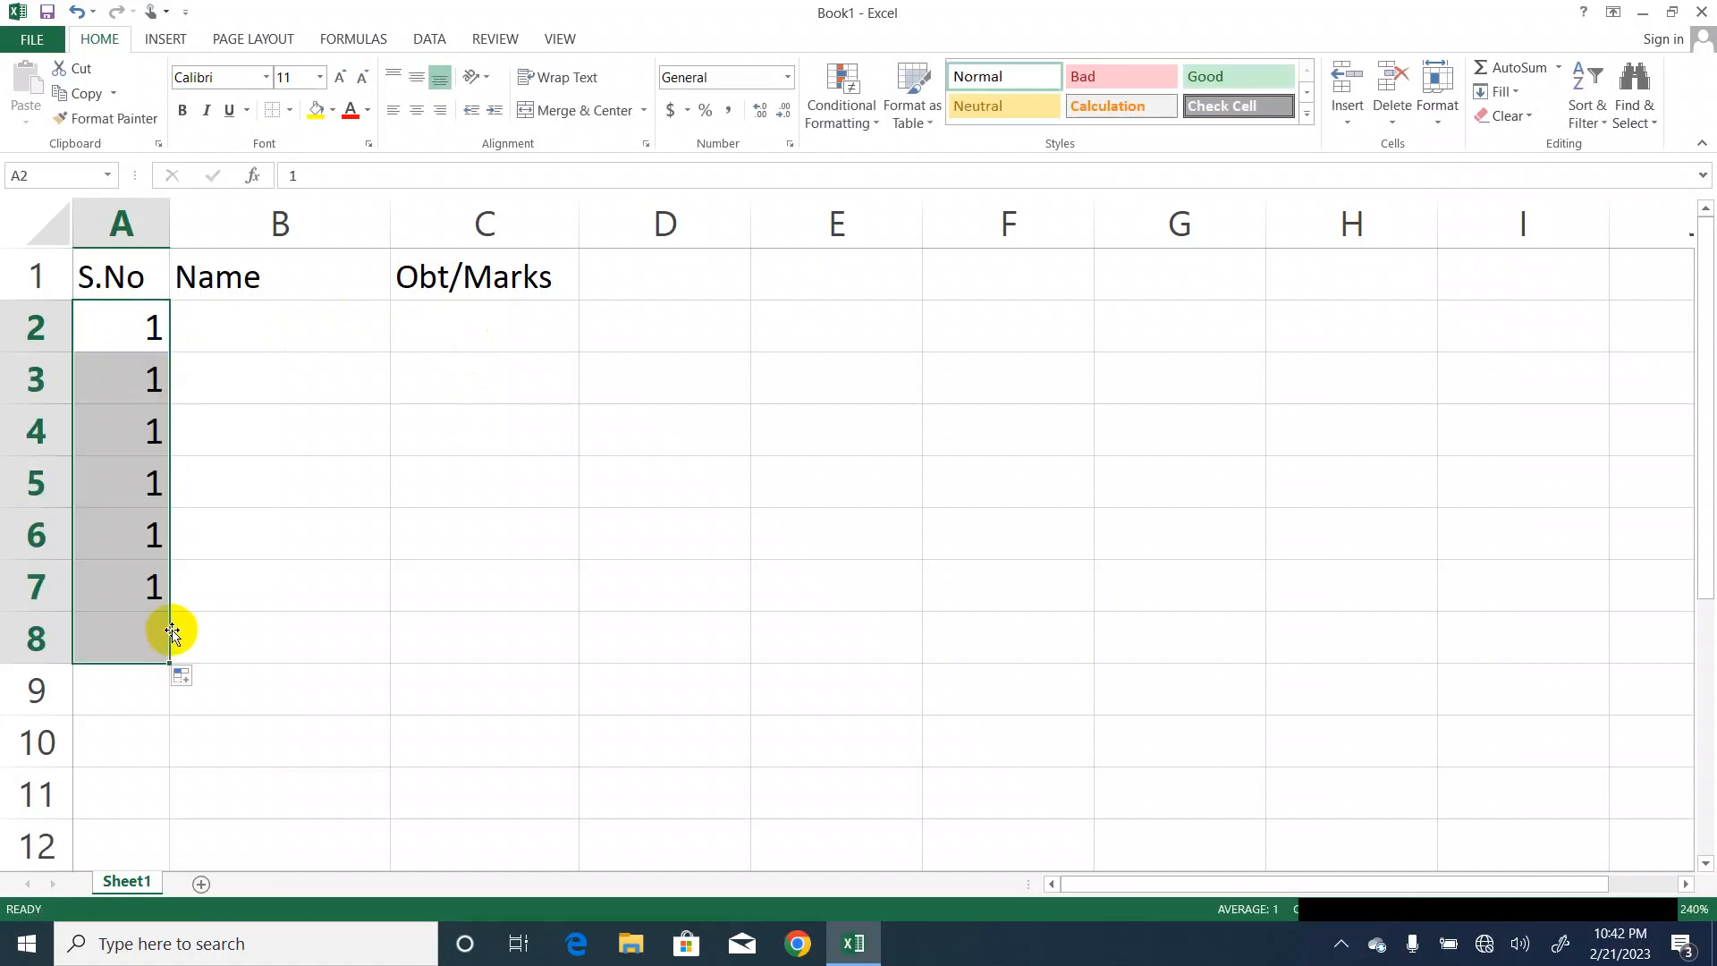
Switch the fill of A2:A8 to Fill Series so the serial numbers run from 1 to 7.
{"action": "left_click", "coordinate": [186, 677]}
{"action": "left_click", "coordinate": [100, 731]}
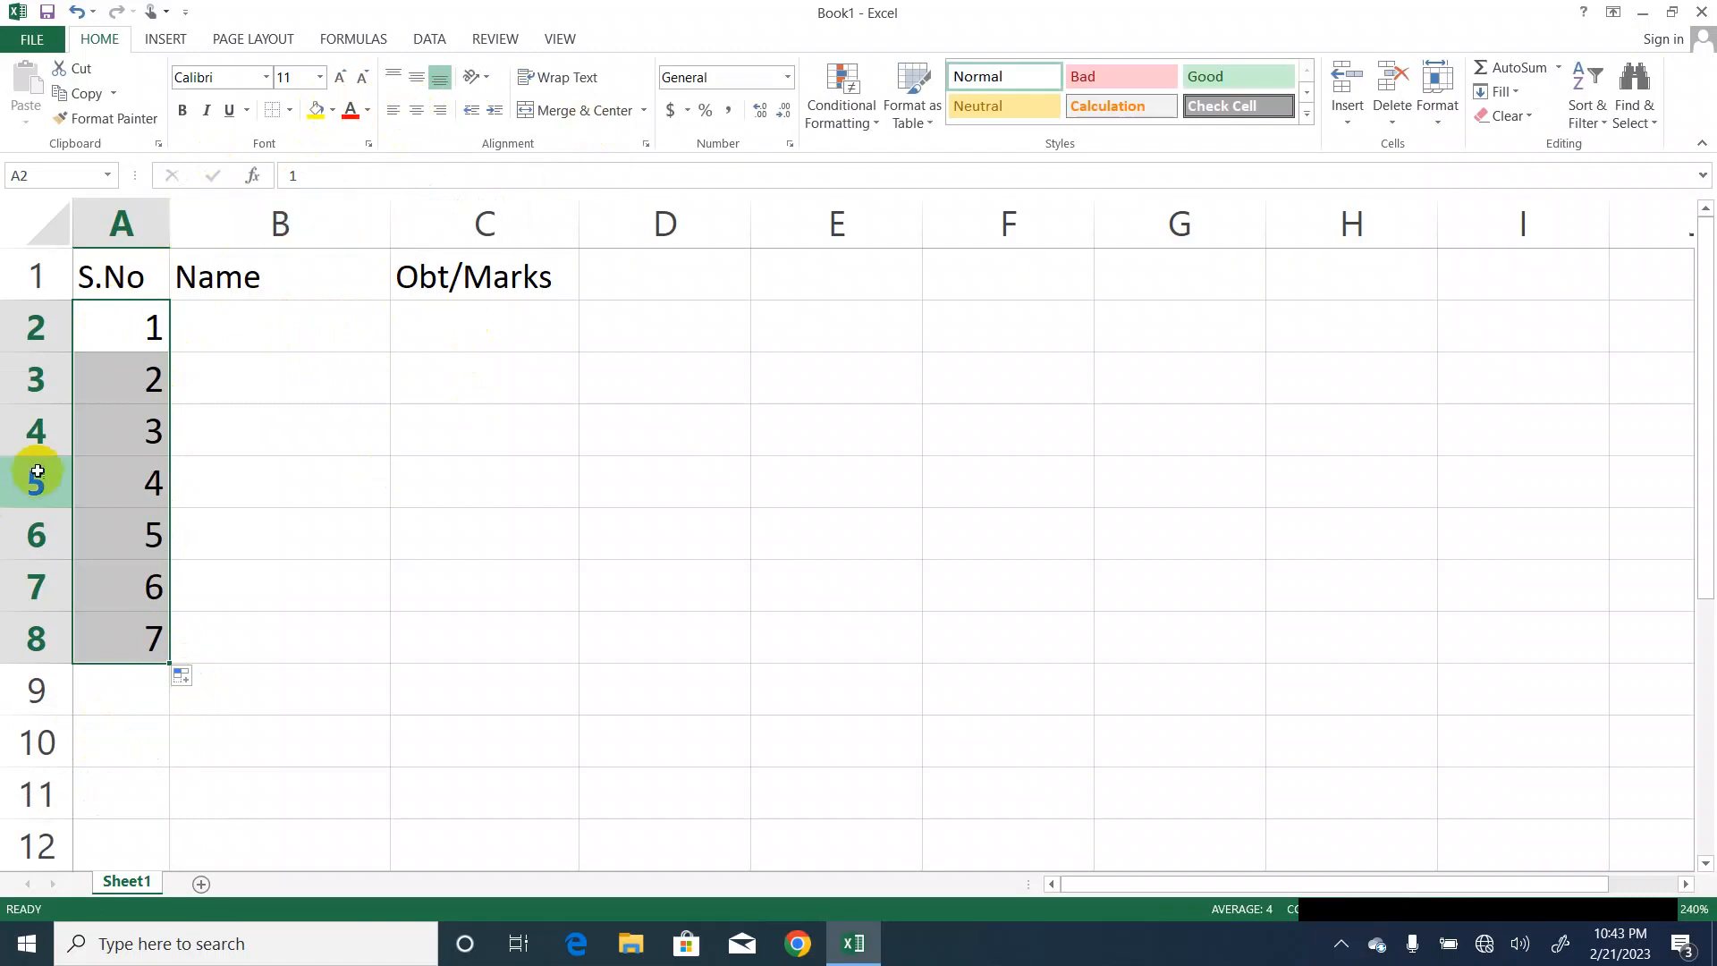
{"action": "left_click", "coordinate": [318, 402]}
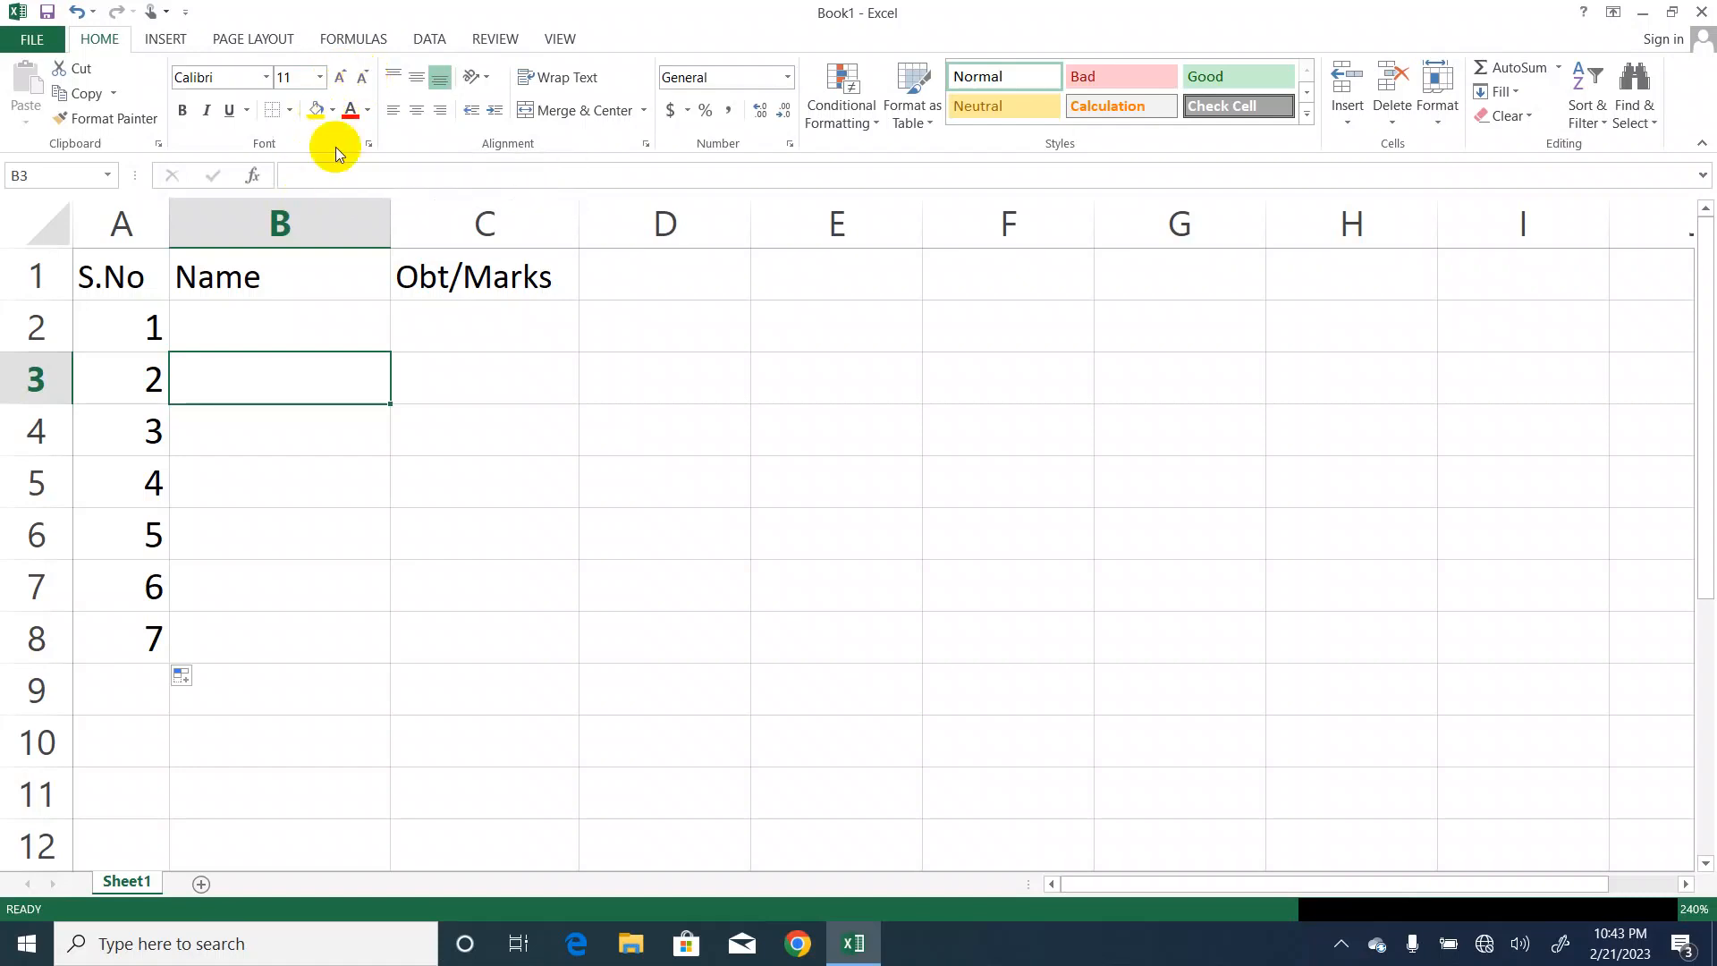
Apply the standard light blue fill color to the header cells A1:C1.
{"action": "left_click", "coordinate": [98, 275]}
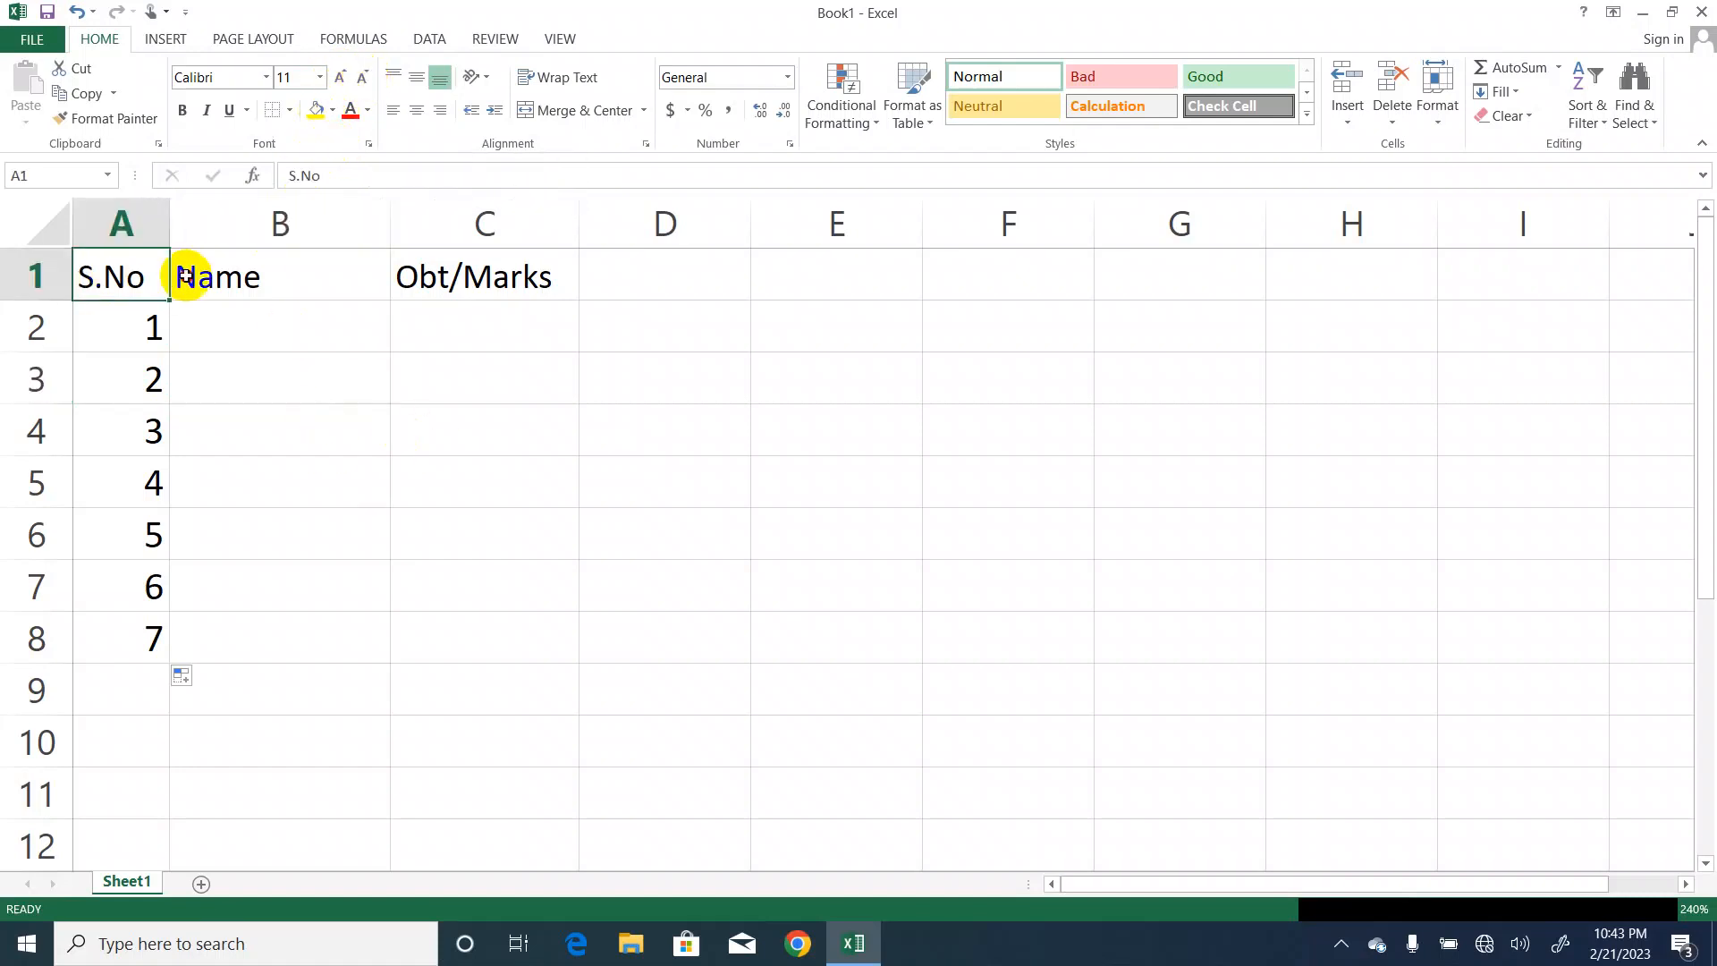
{"action": "left_click_drag", "start_coordinate": [183, 277], "coordinate": [498, 276]}
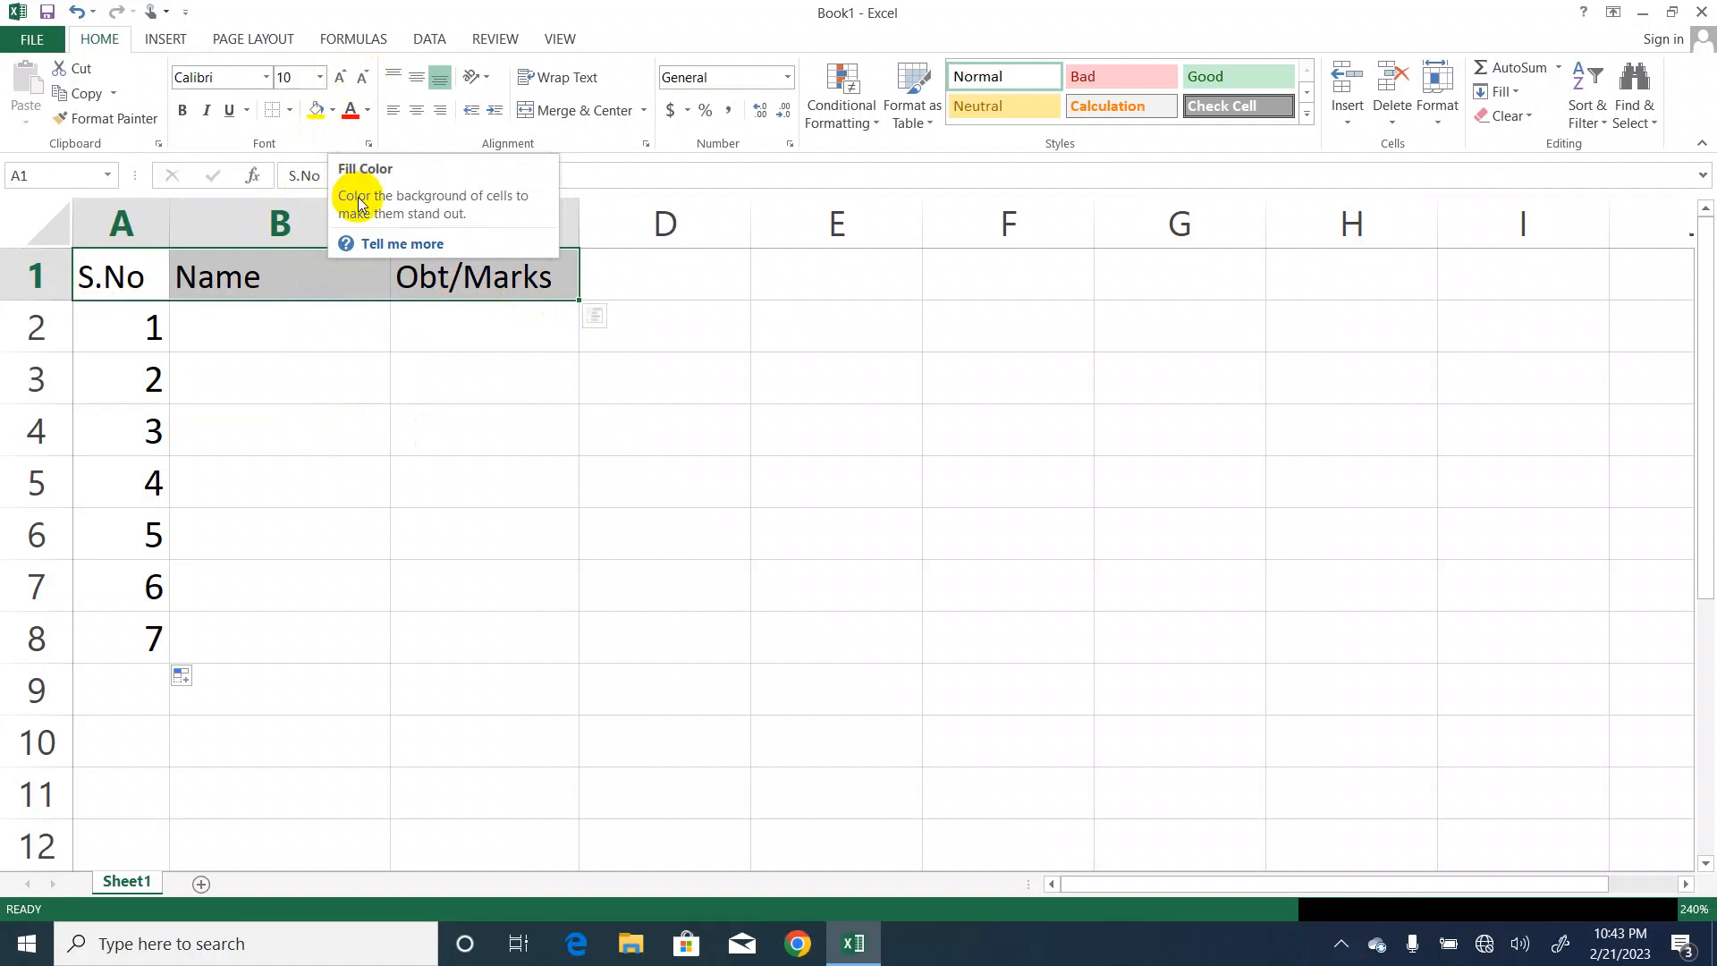
{"action": "left_click", "coordinate": [331, 114]}
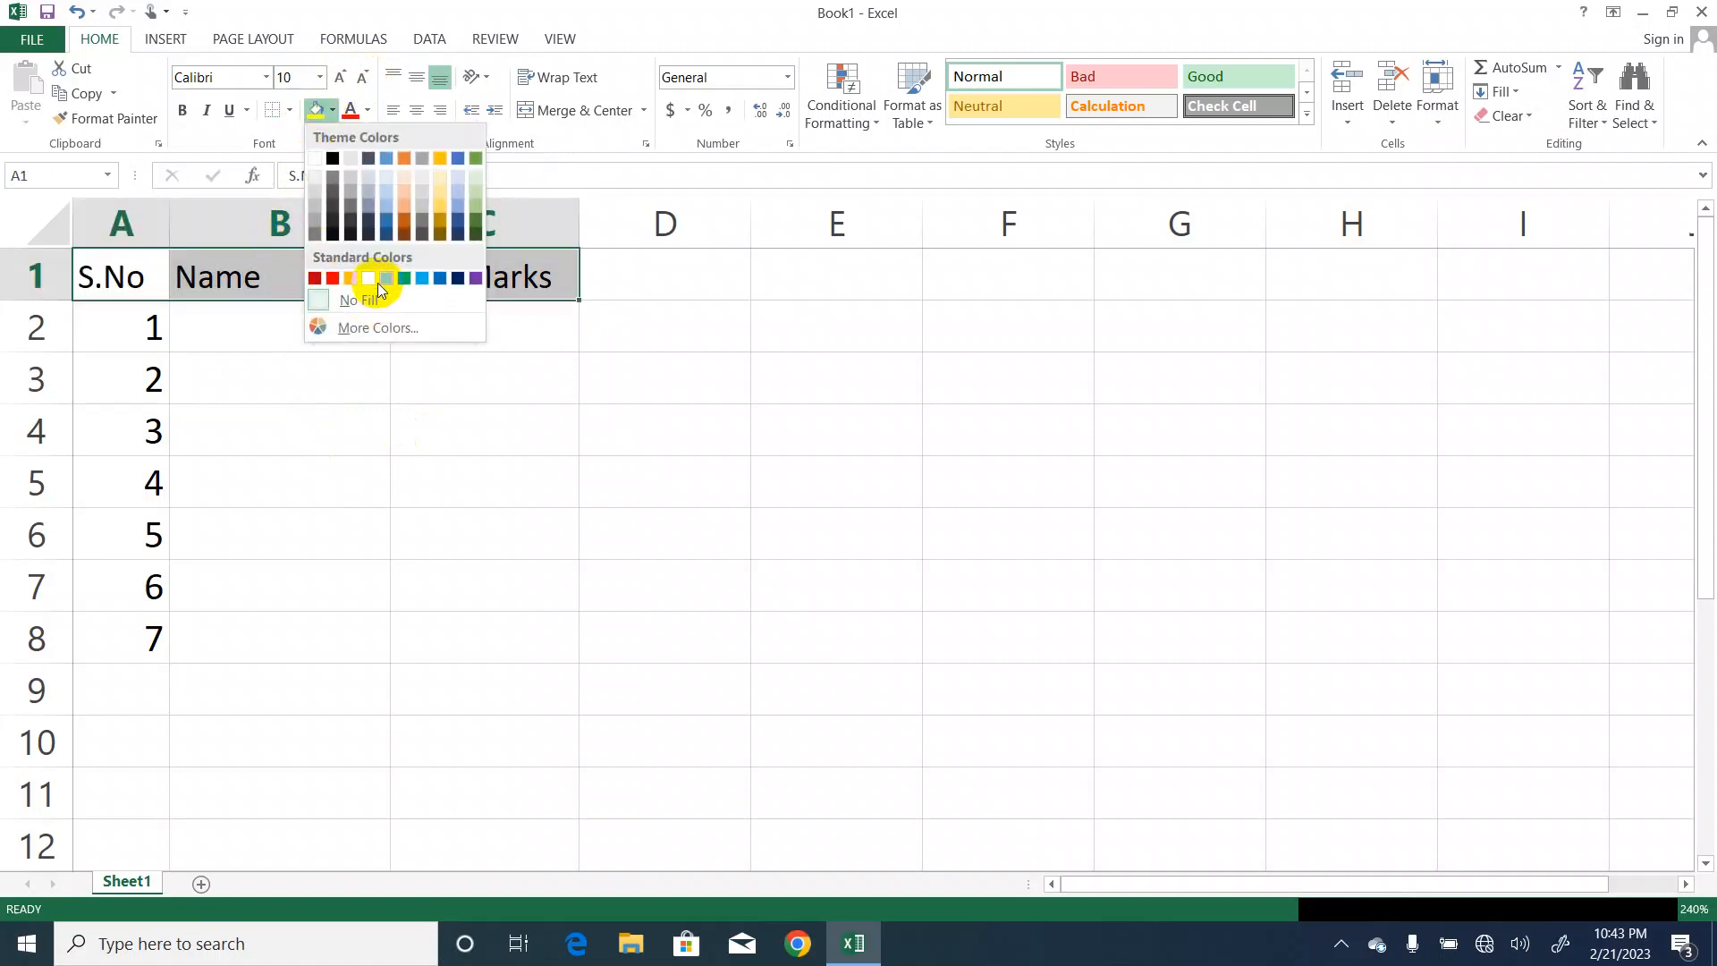
{"action": "left_click", "coordinate": [426, 280]}
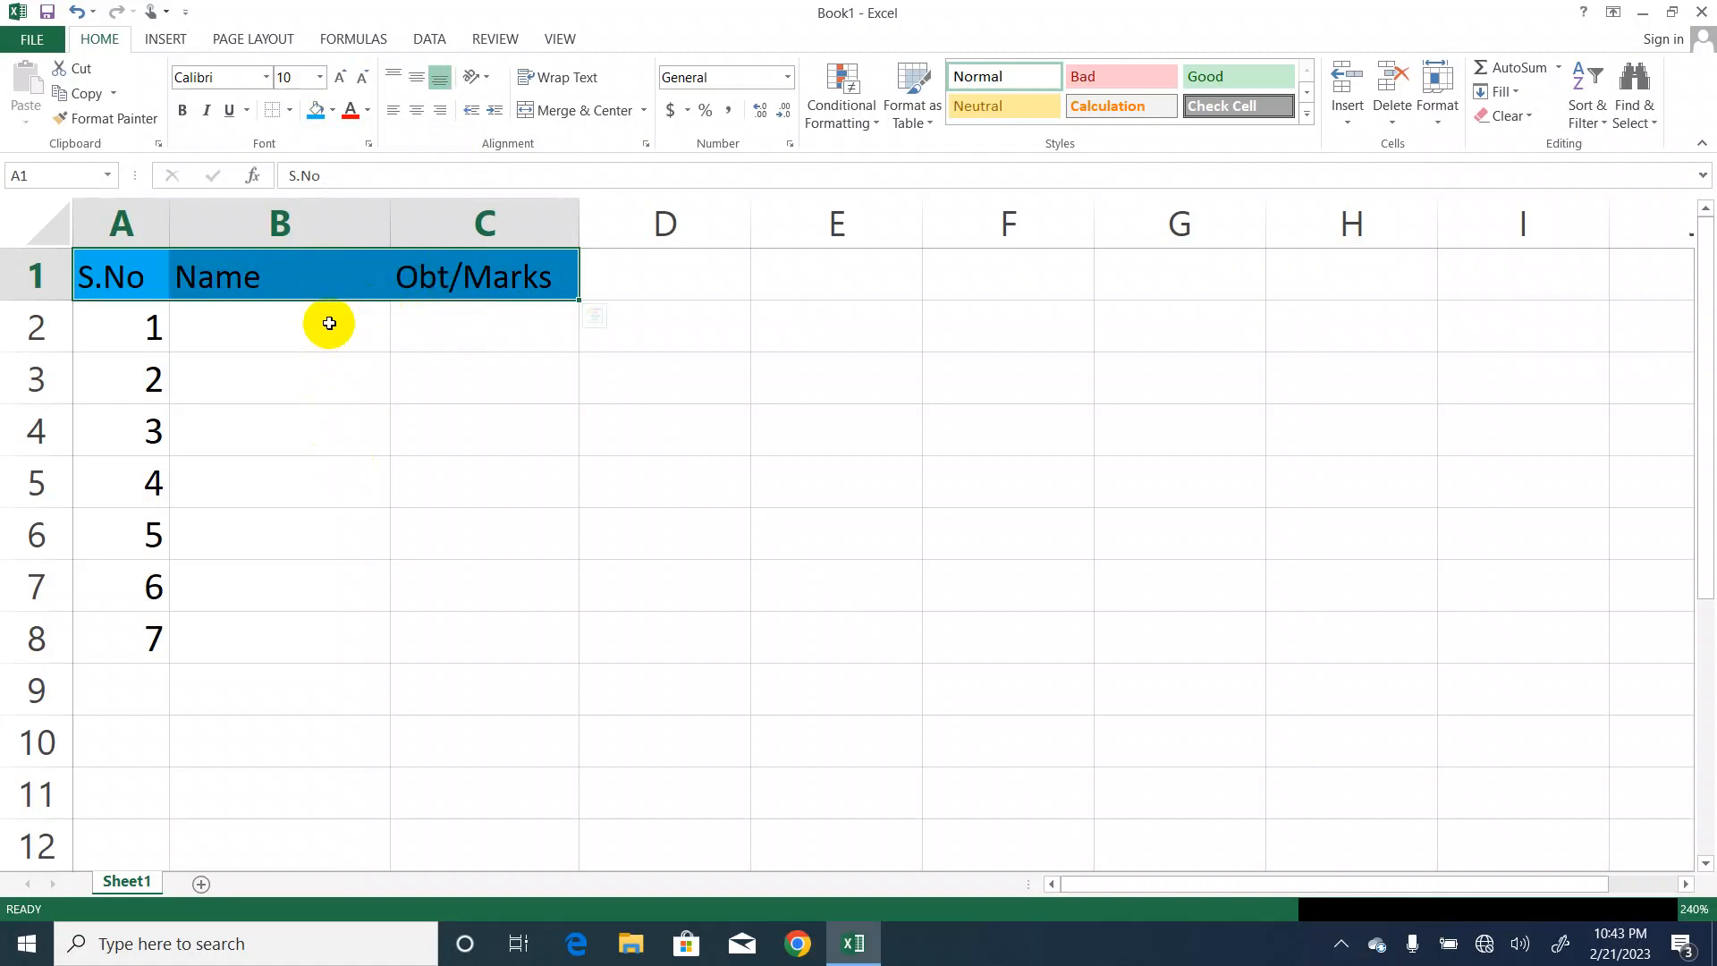
Try yellow and white font colors on the header text in A1:C1.
{"action": "left_click", "coordinate": [369, 111]}
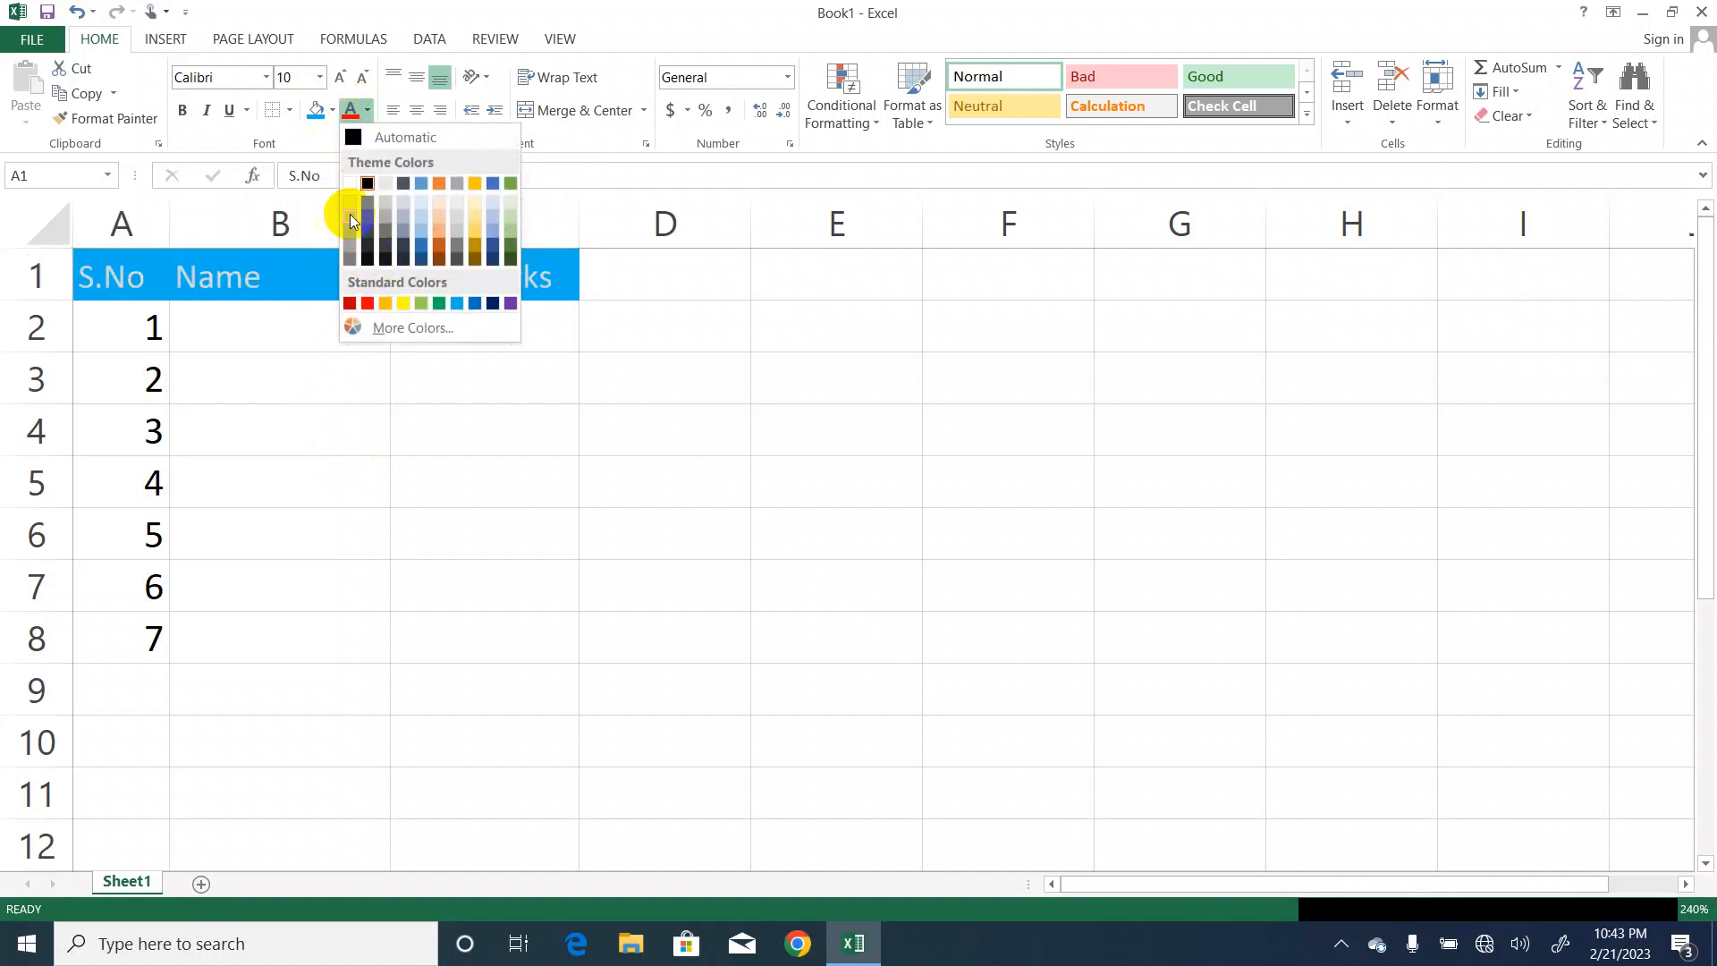
{"action": "left_click", "coordinate": [404, 304]}
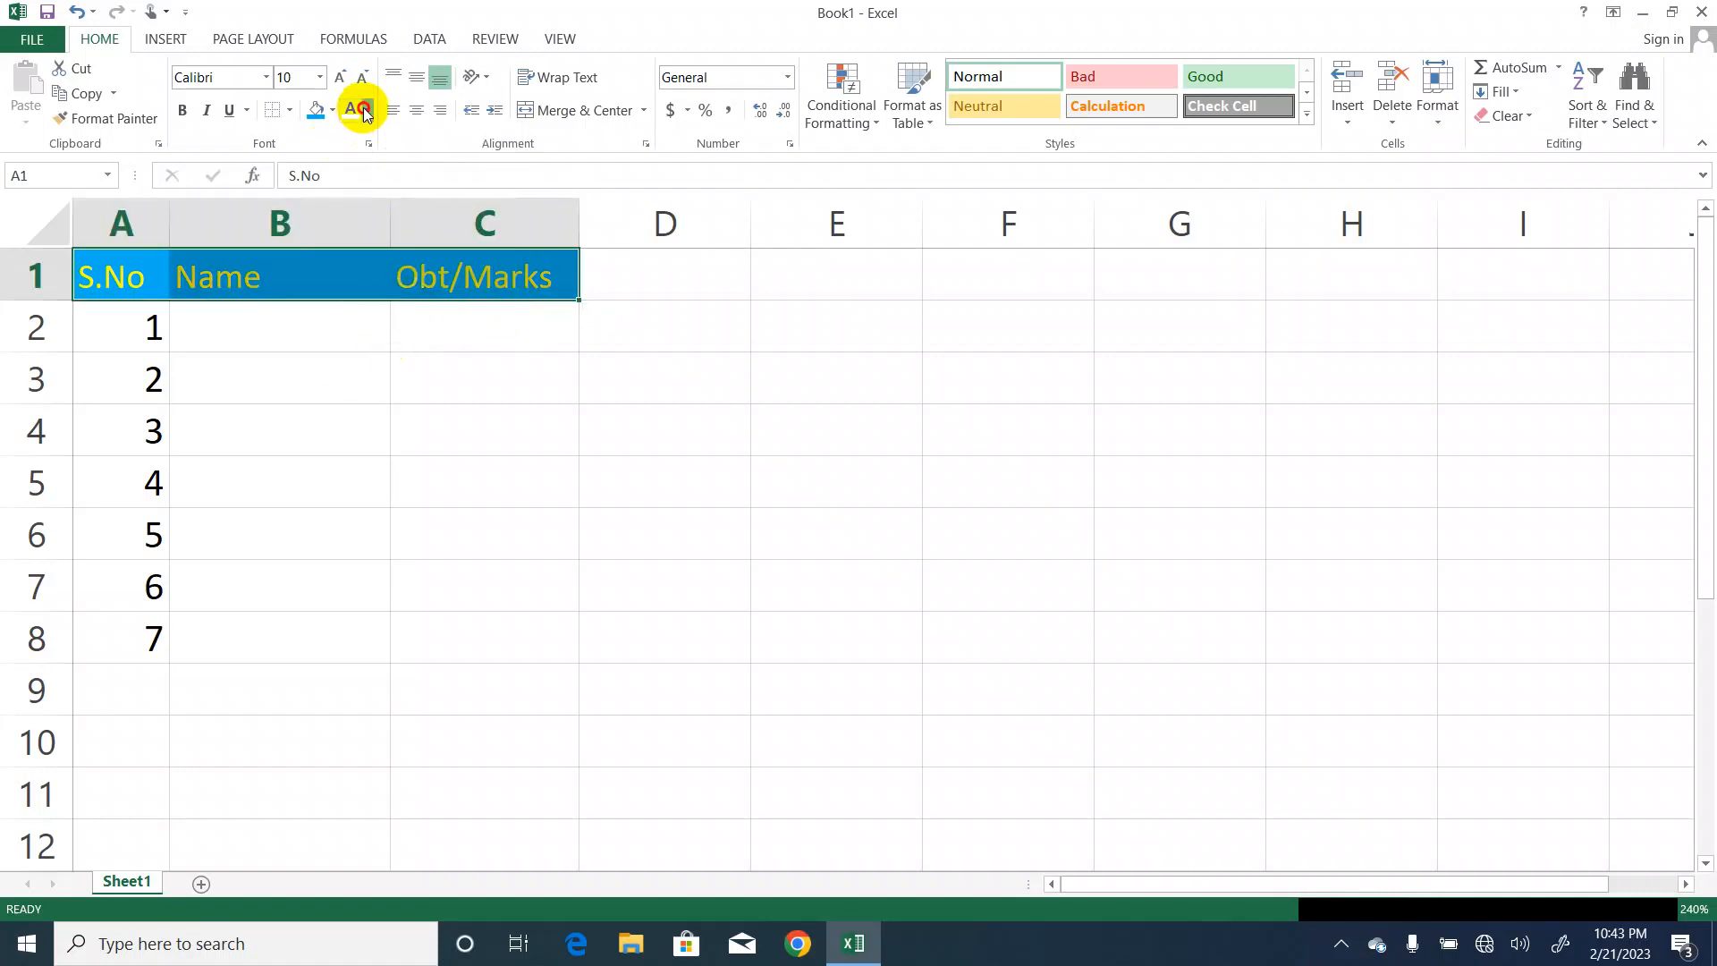
{"action": "left_click", "coordinate": [366, 110]}
{"action": "left_click", "coordinate": [352, 178]}
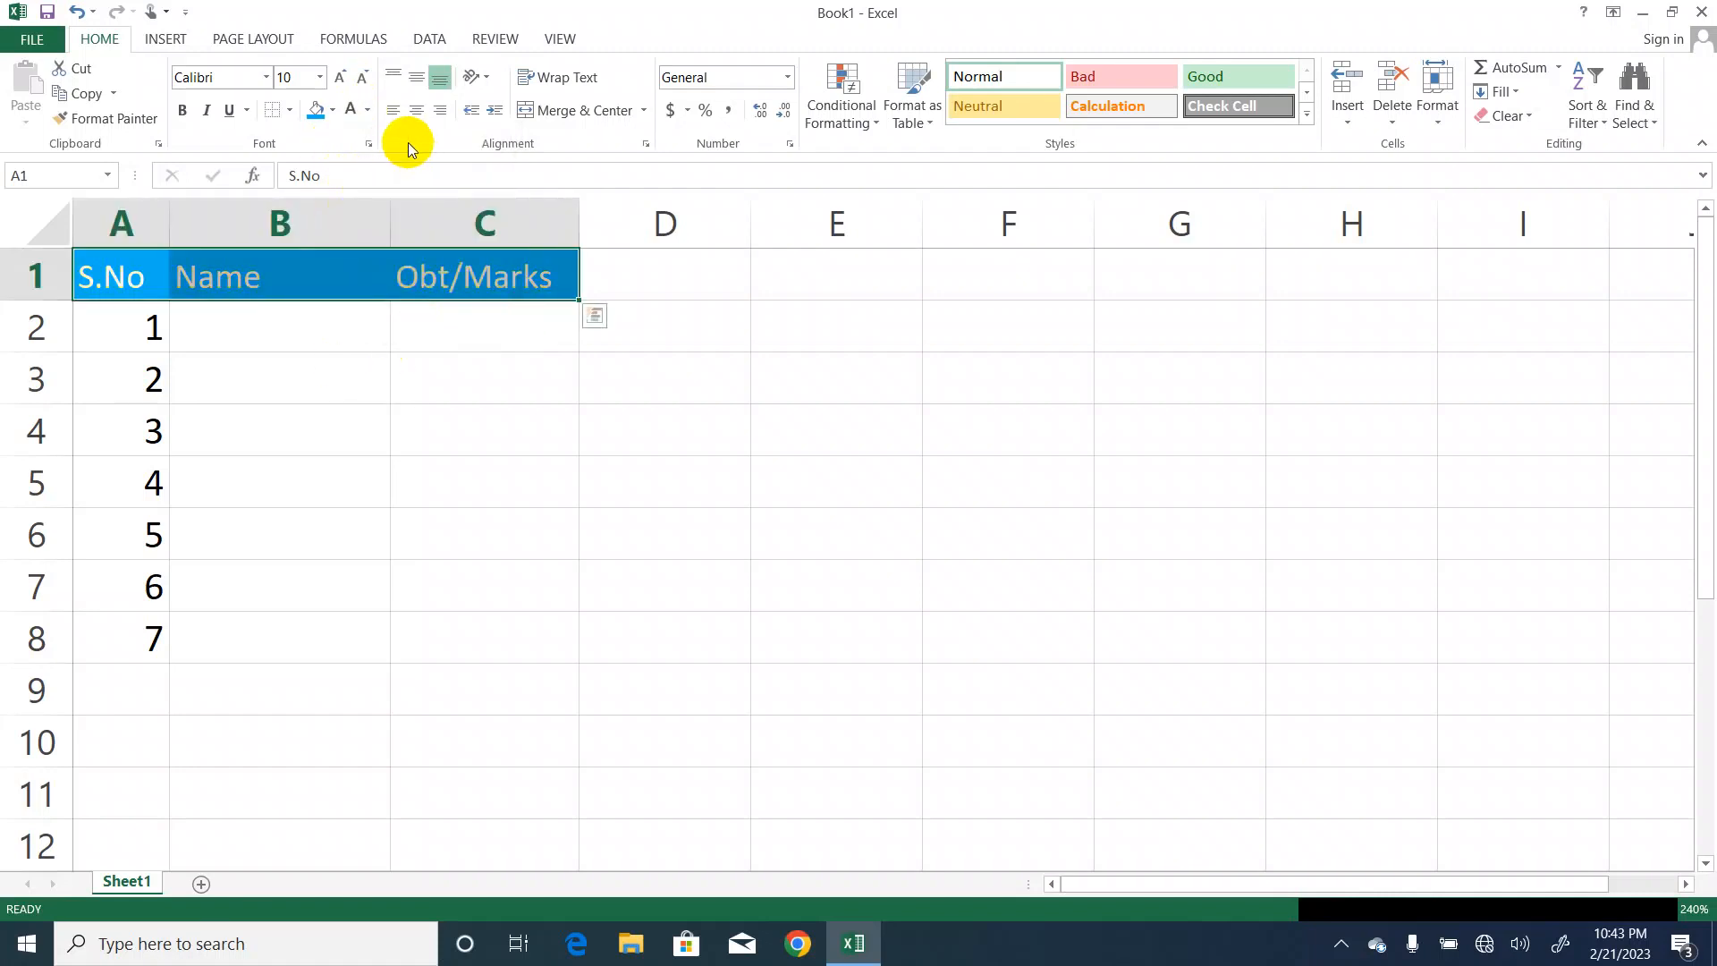
Try a pink font color from the extended Colors palette on the header text in A1:C1.
{"action": "left_click", "coordinate": [366, 110]}
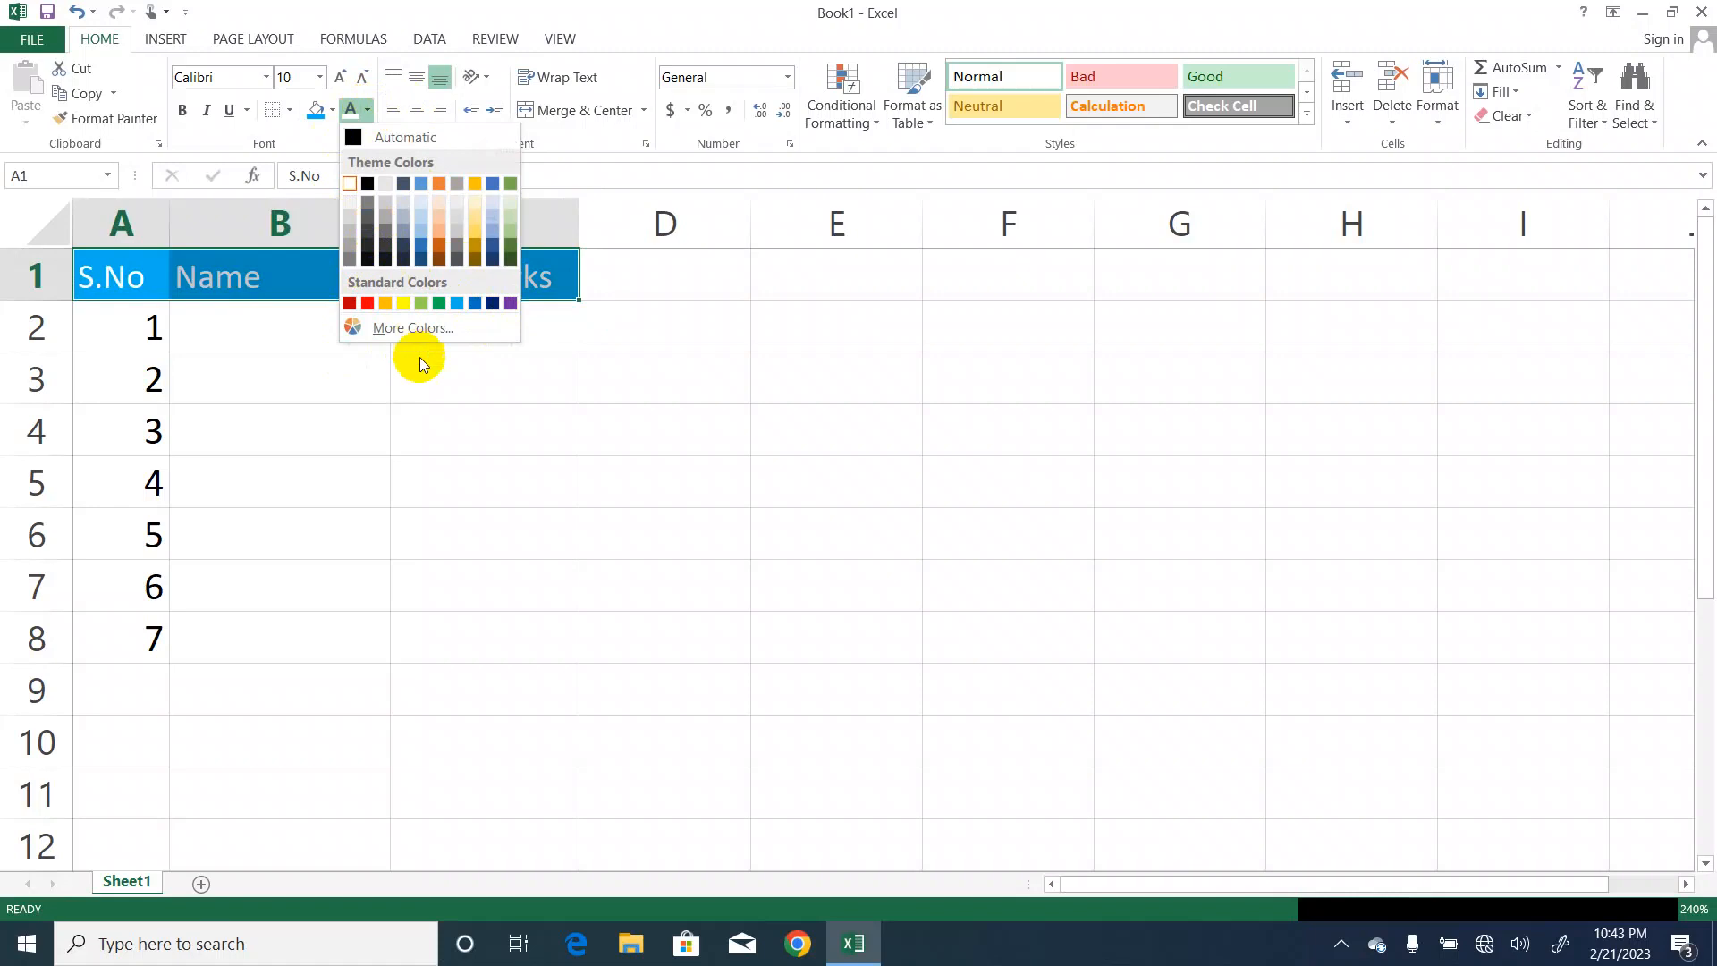
{"action": "left_click", "coordinate": [413, 328]}
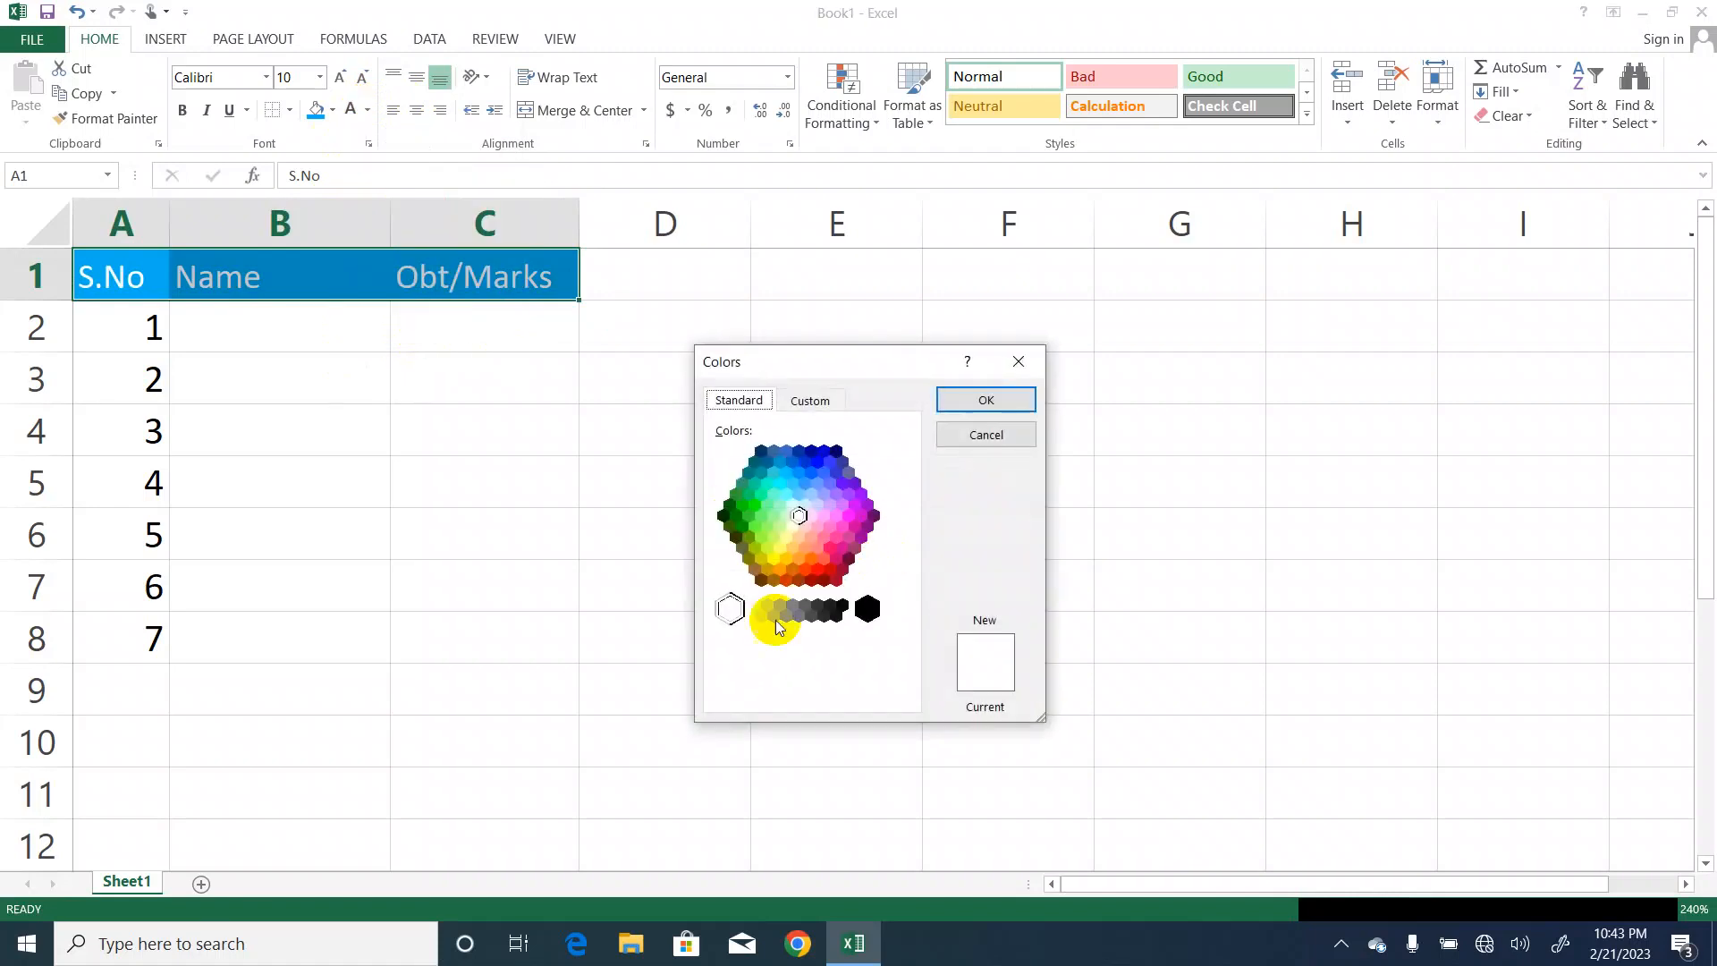
{"action": "left_click", "coordinate": [831, 526]}
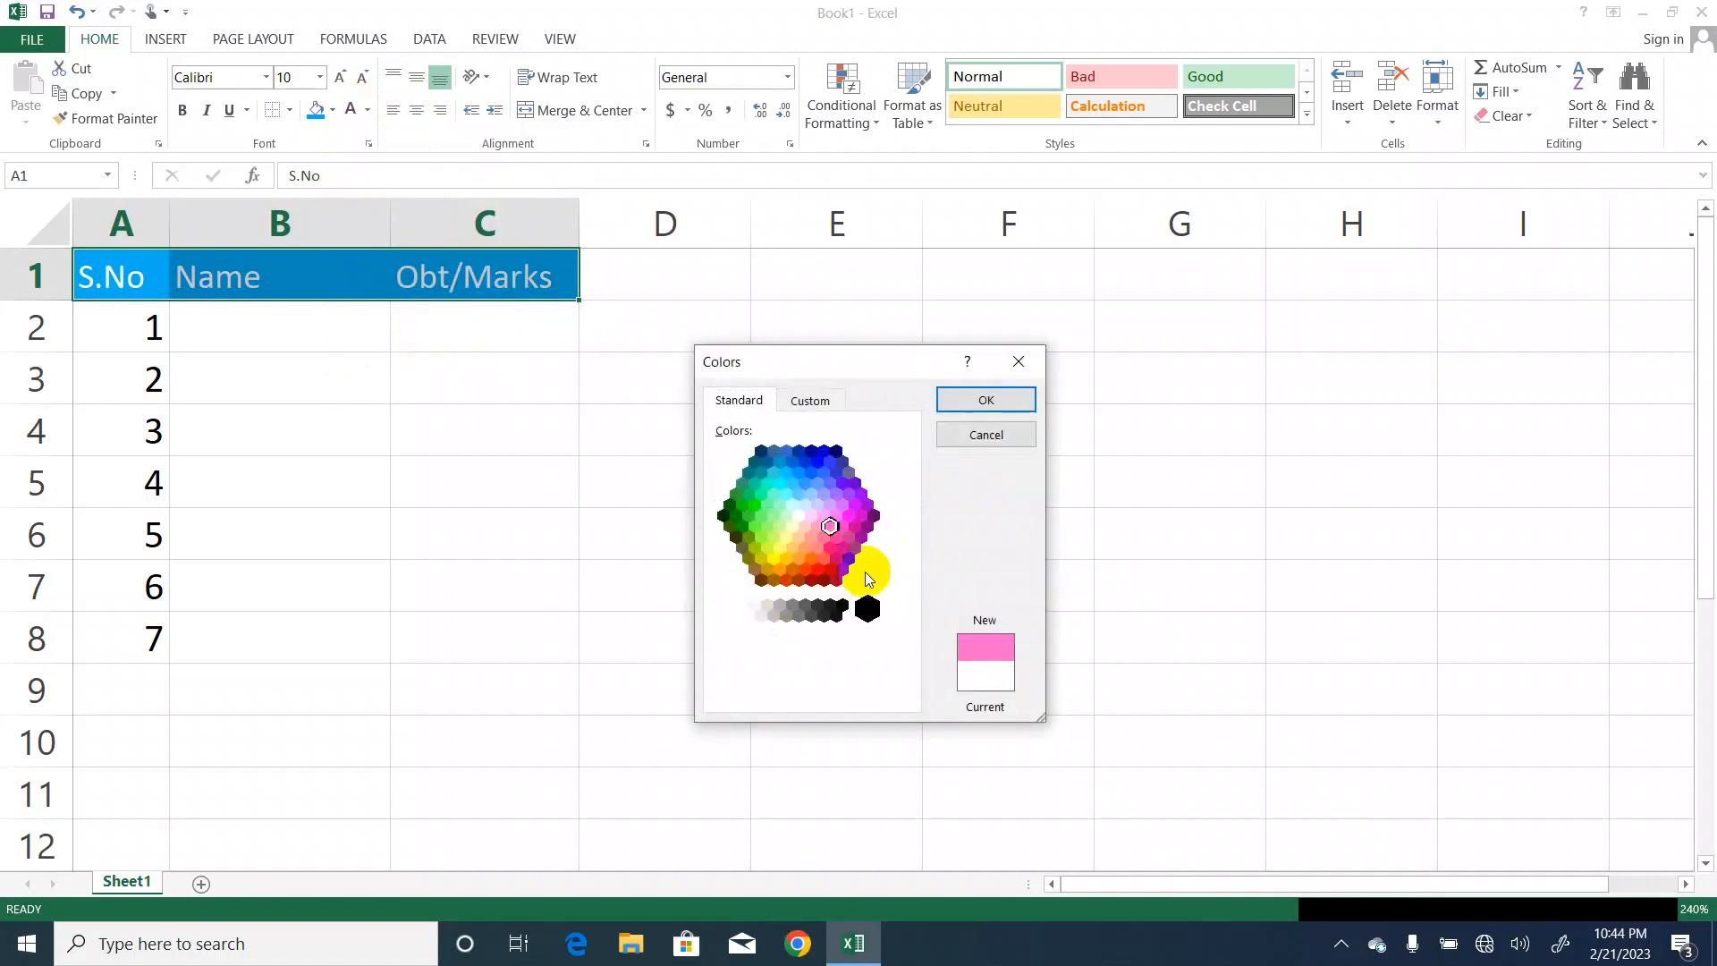
{"action": "left_click", "coordinate": [987, 402]}
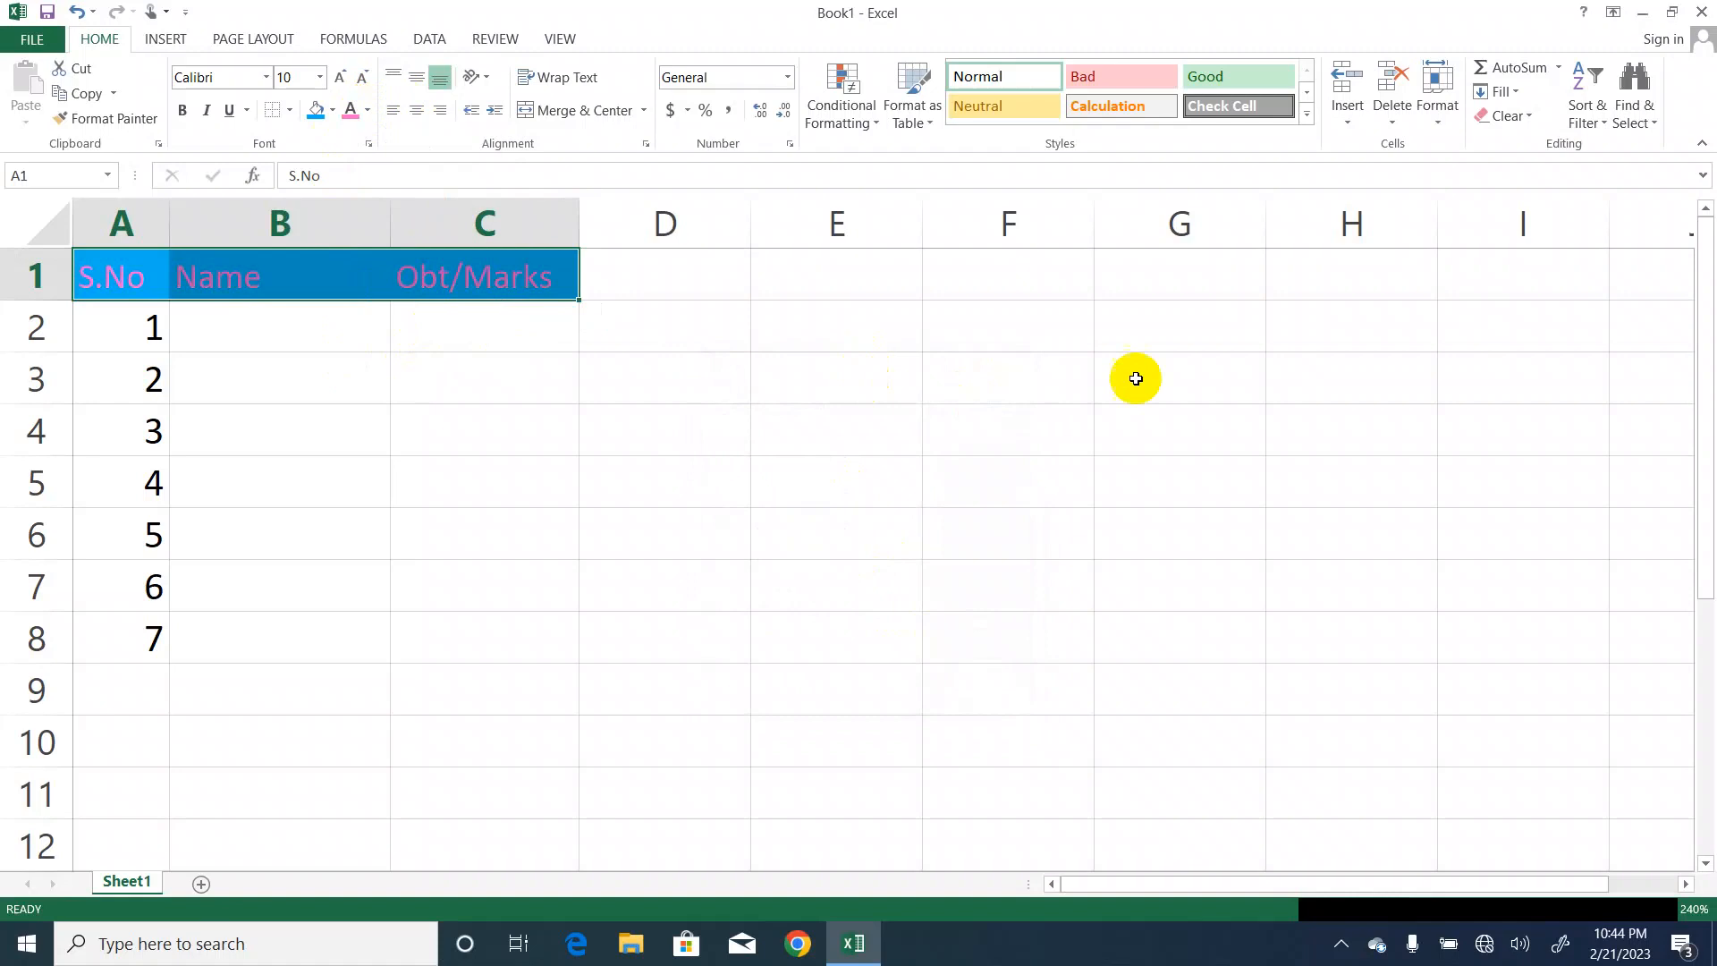
Set the font color of the header cells A1:C1 to standard red.
{"action": "left_click", "coordinate": [413, 273]}
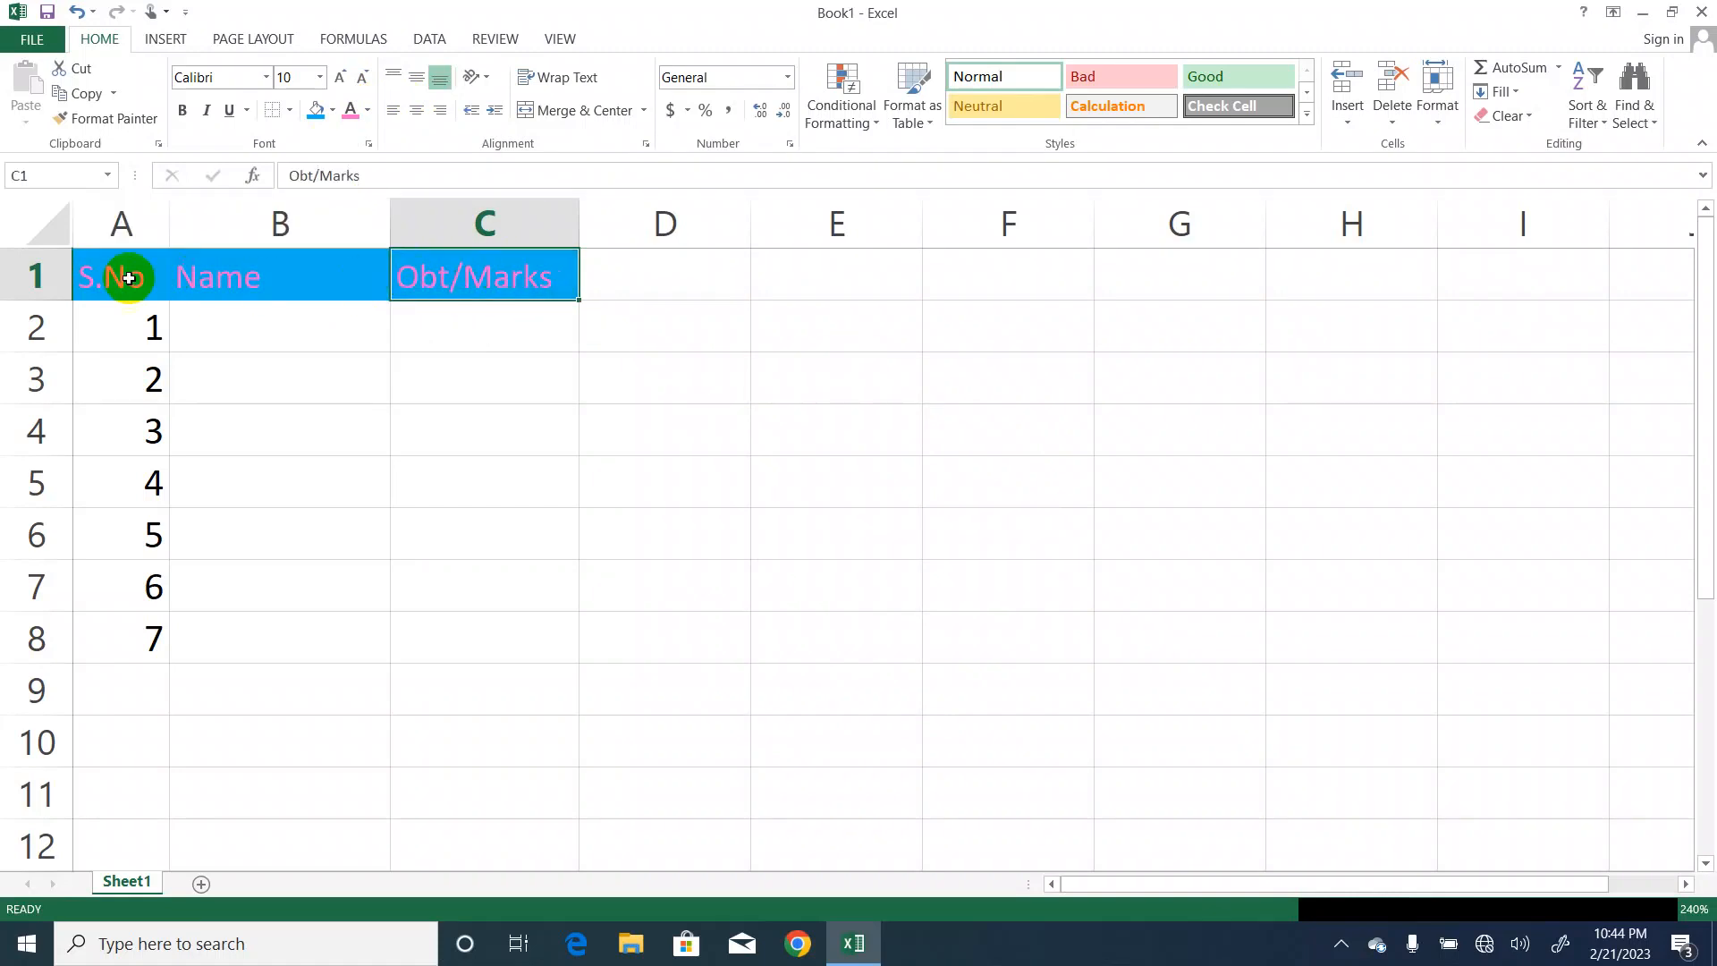
{"action": "left_click_drag", "start_coordinate": [126, 276], "coordinate": [445, 291]}
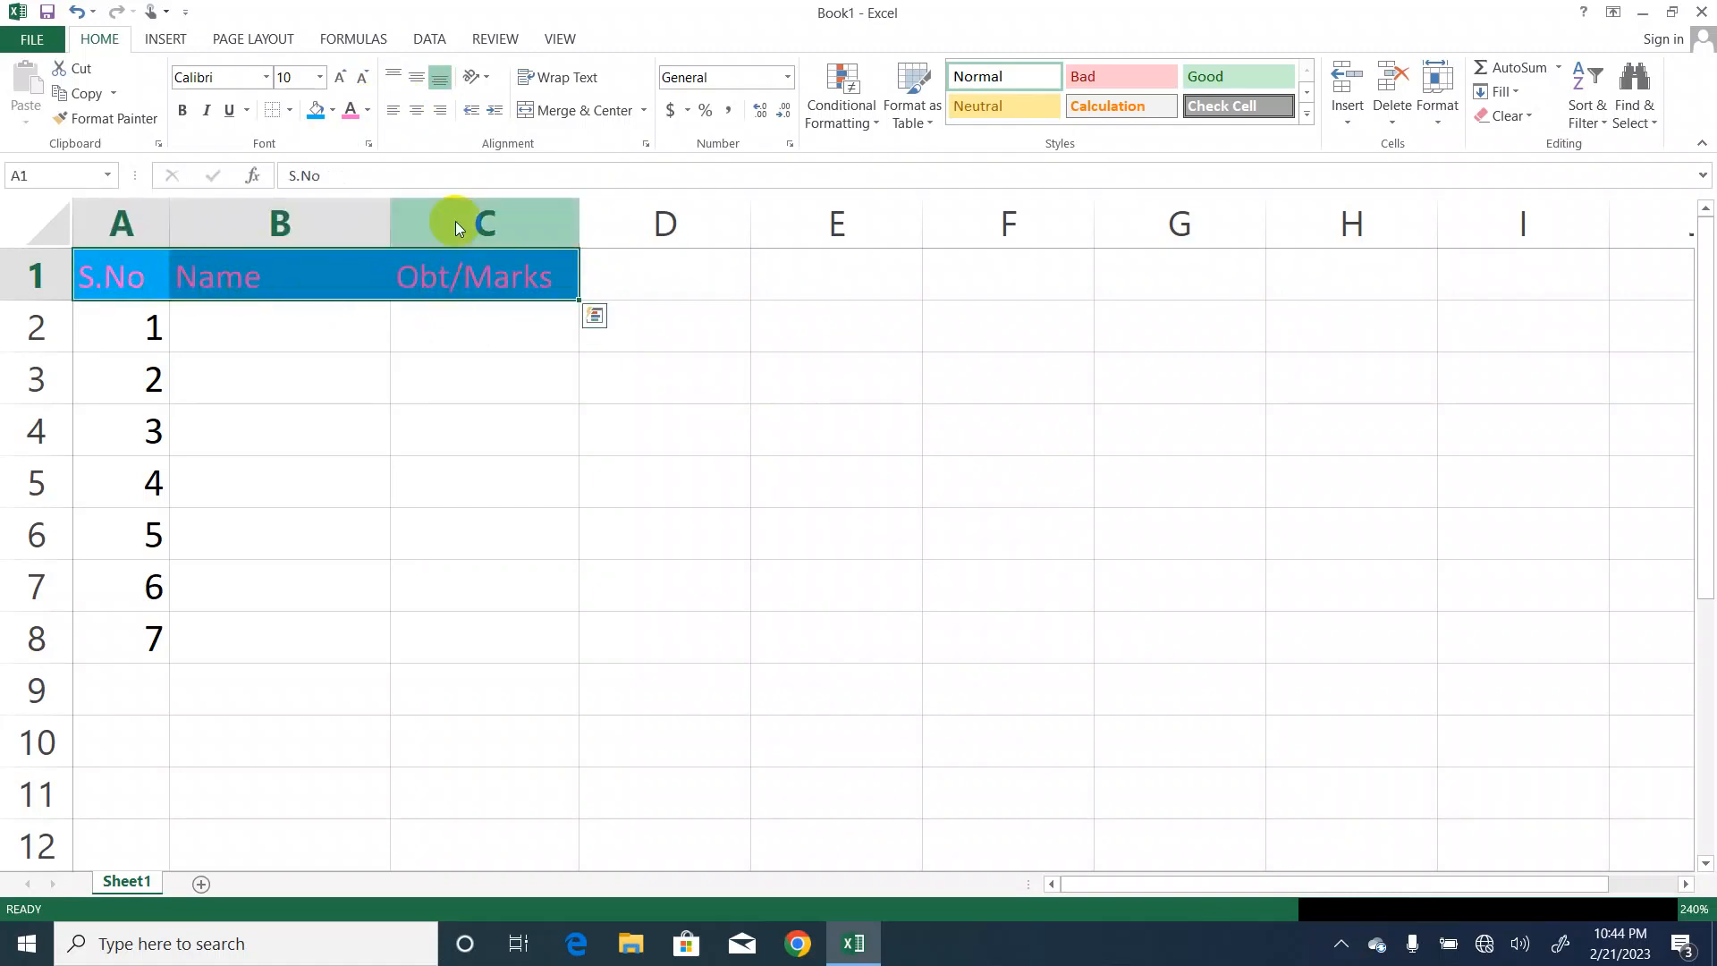
{"action": "left_click", "coordinate": [366, 110]}
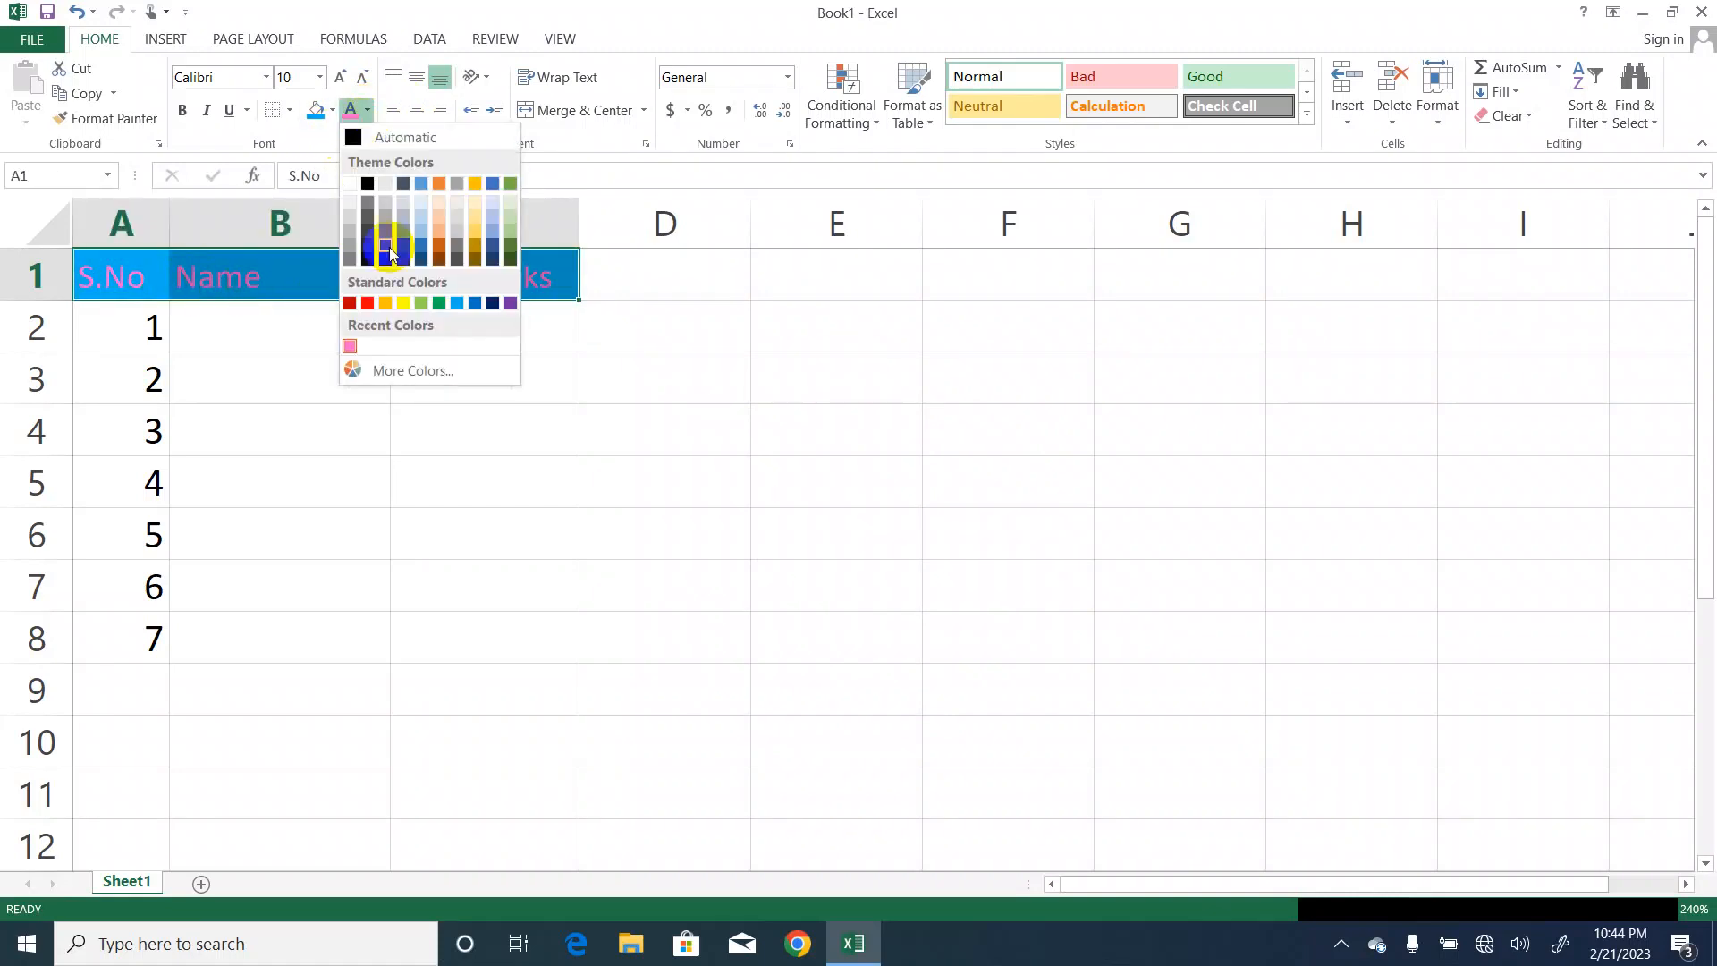
{"action": "left_click", "coordinate": [366, 303]}
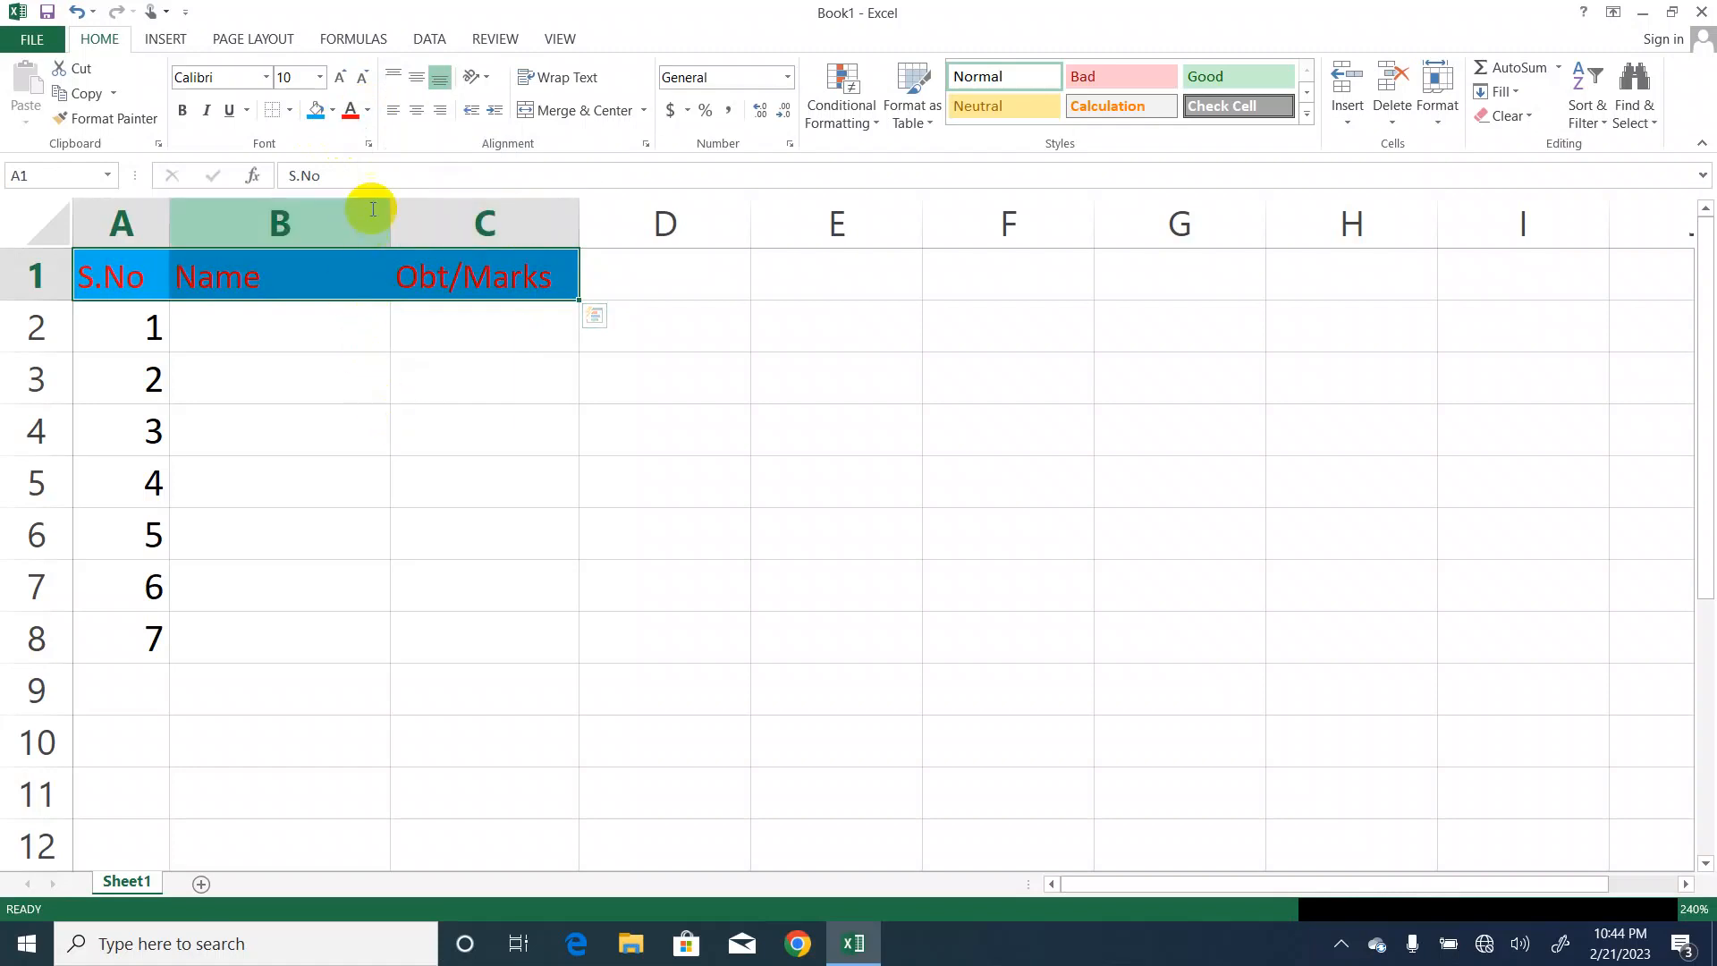
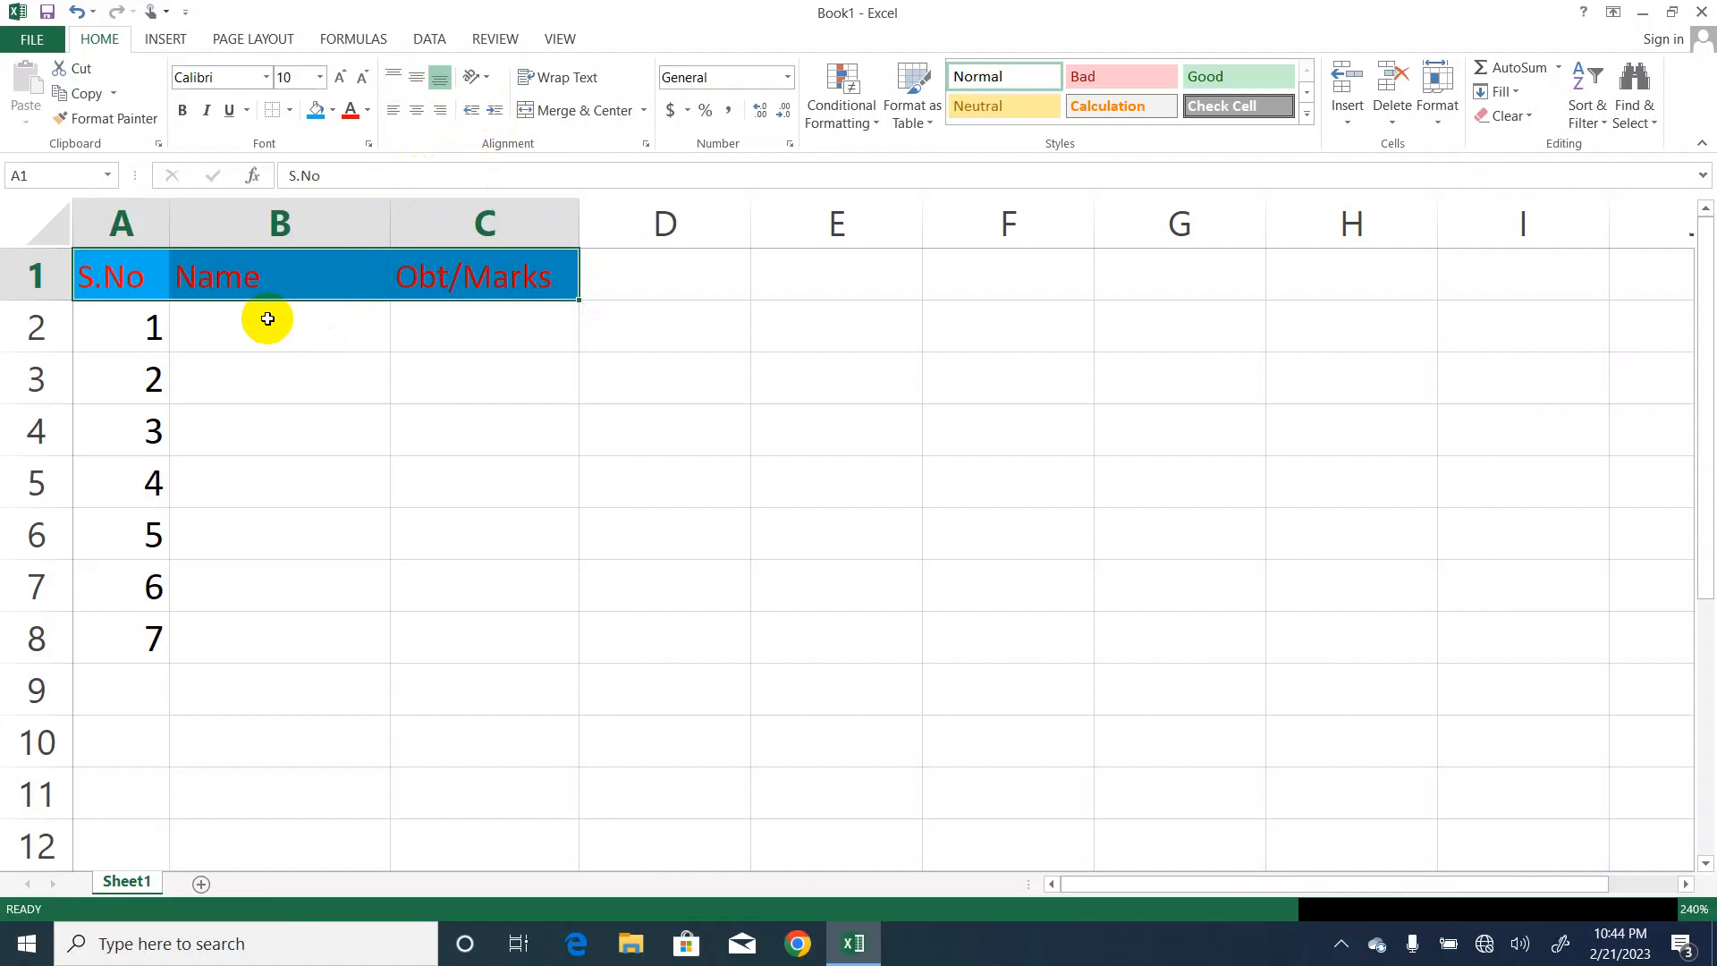
Left-align cell B2 and enter a student's first name in it.
{"action": "left_click", "coordinate": [294, 328]}
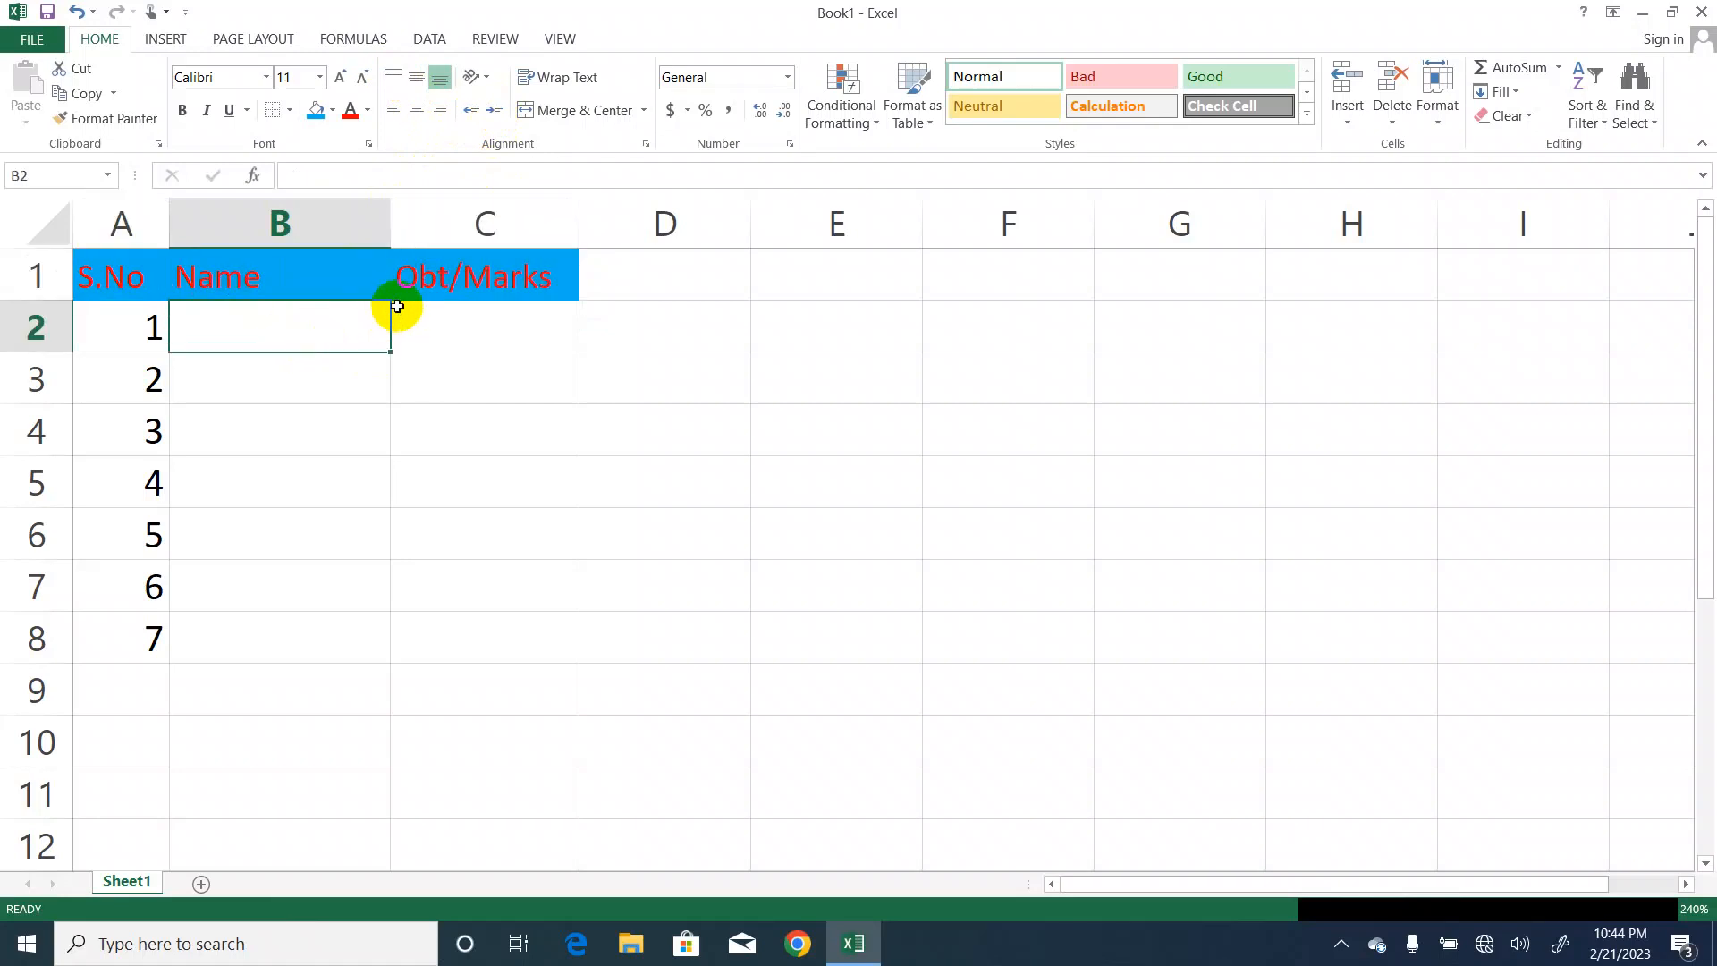
{"action": "left_click", "coordinate": [394, 111]}
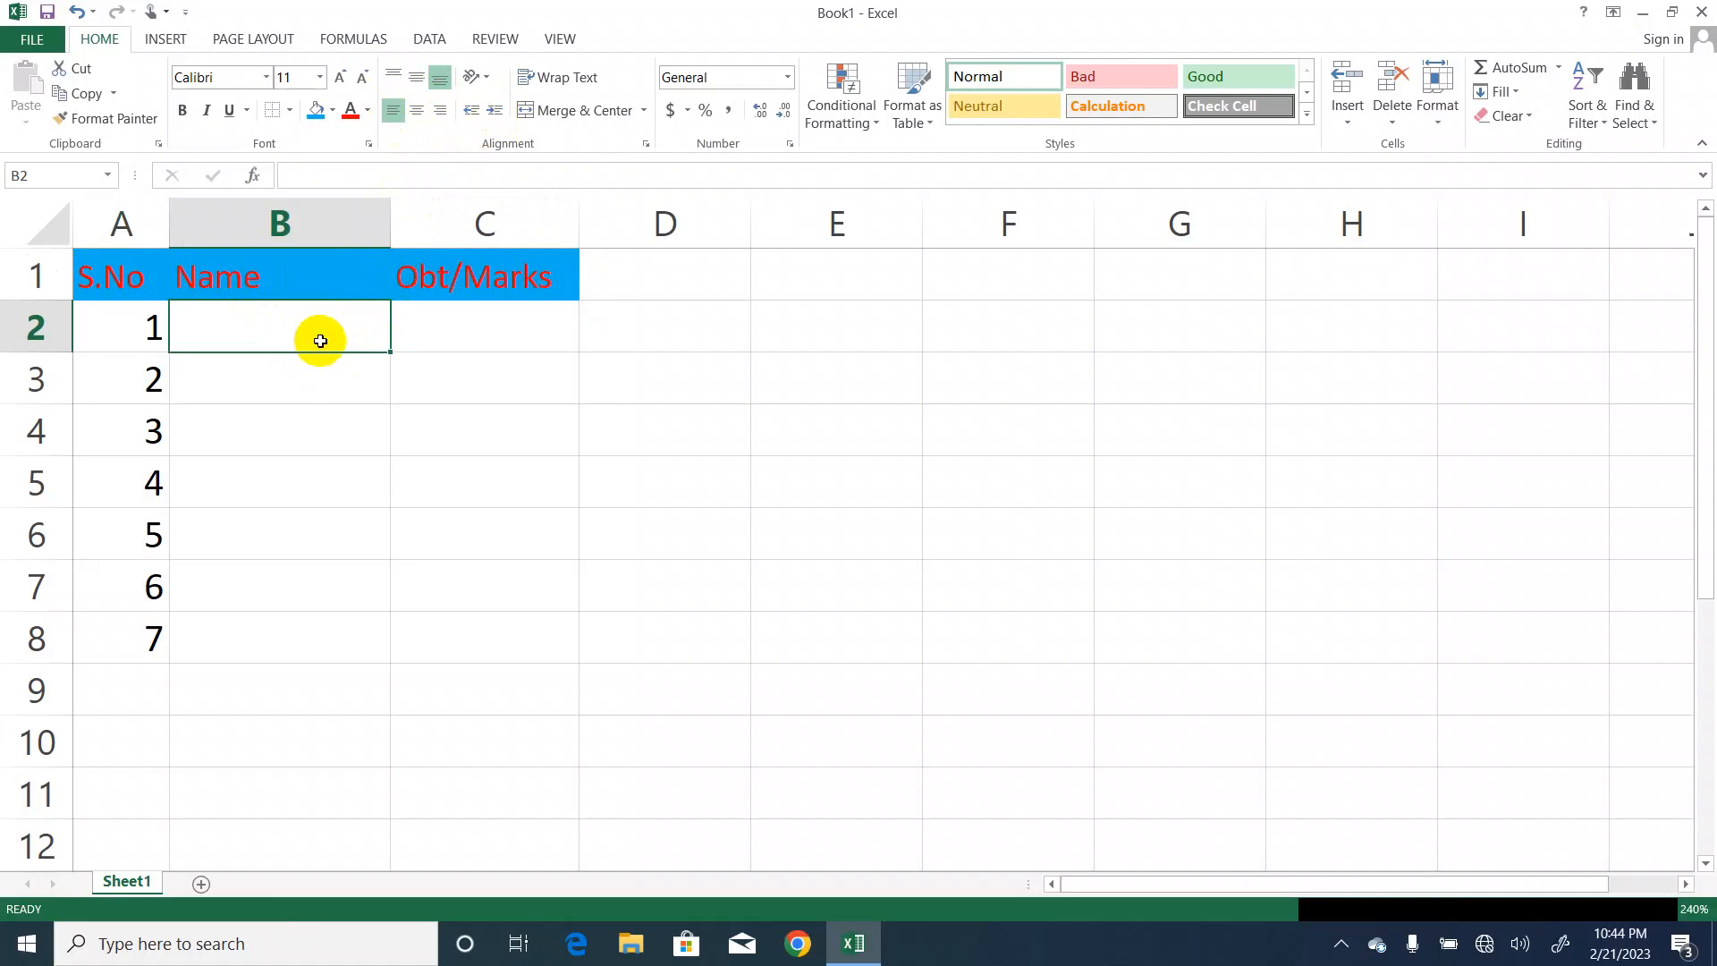
{"action": "type", "text": "Al"}
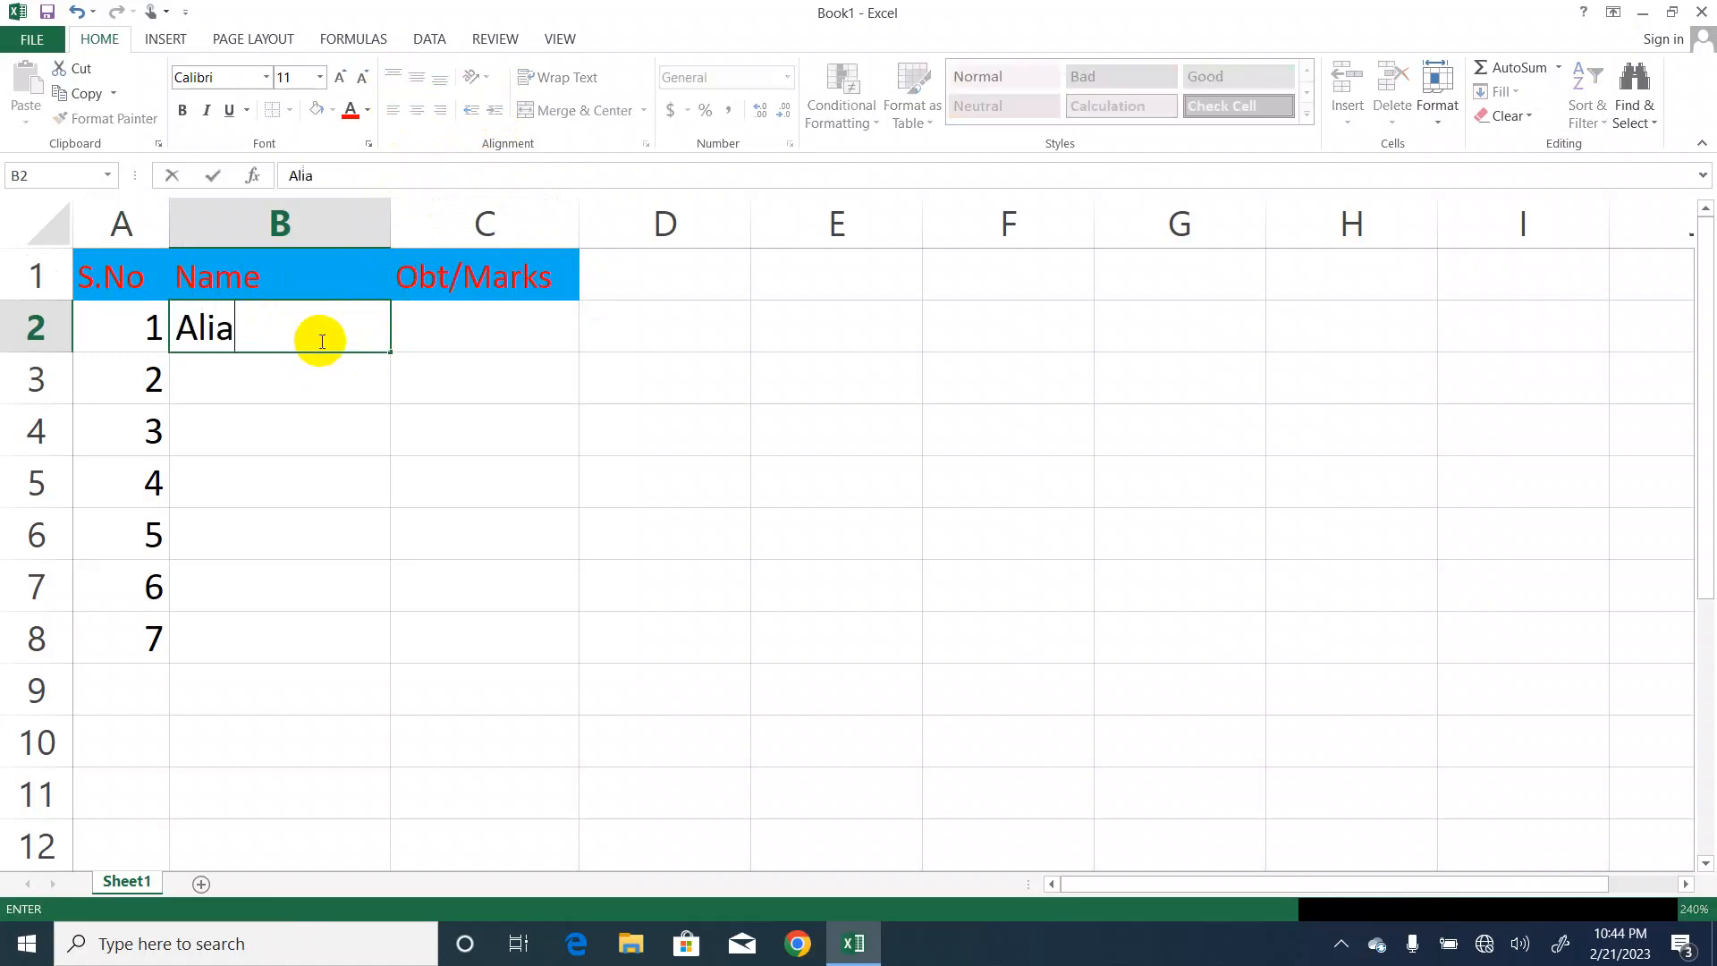
{"action": "type", "text": "ia"}
{"action": "key", "text": "Return"}
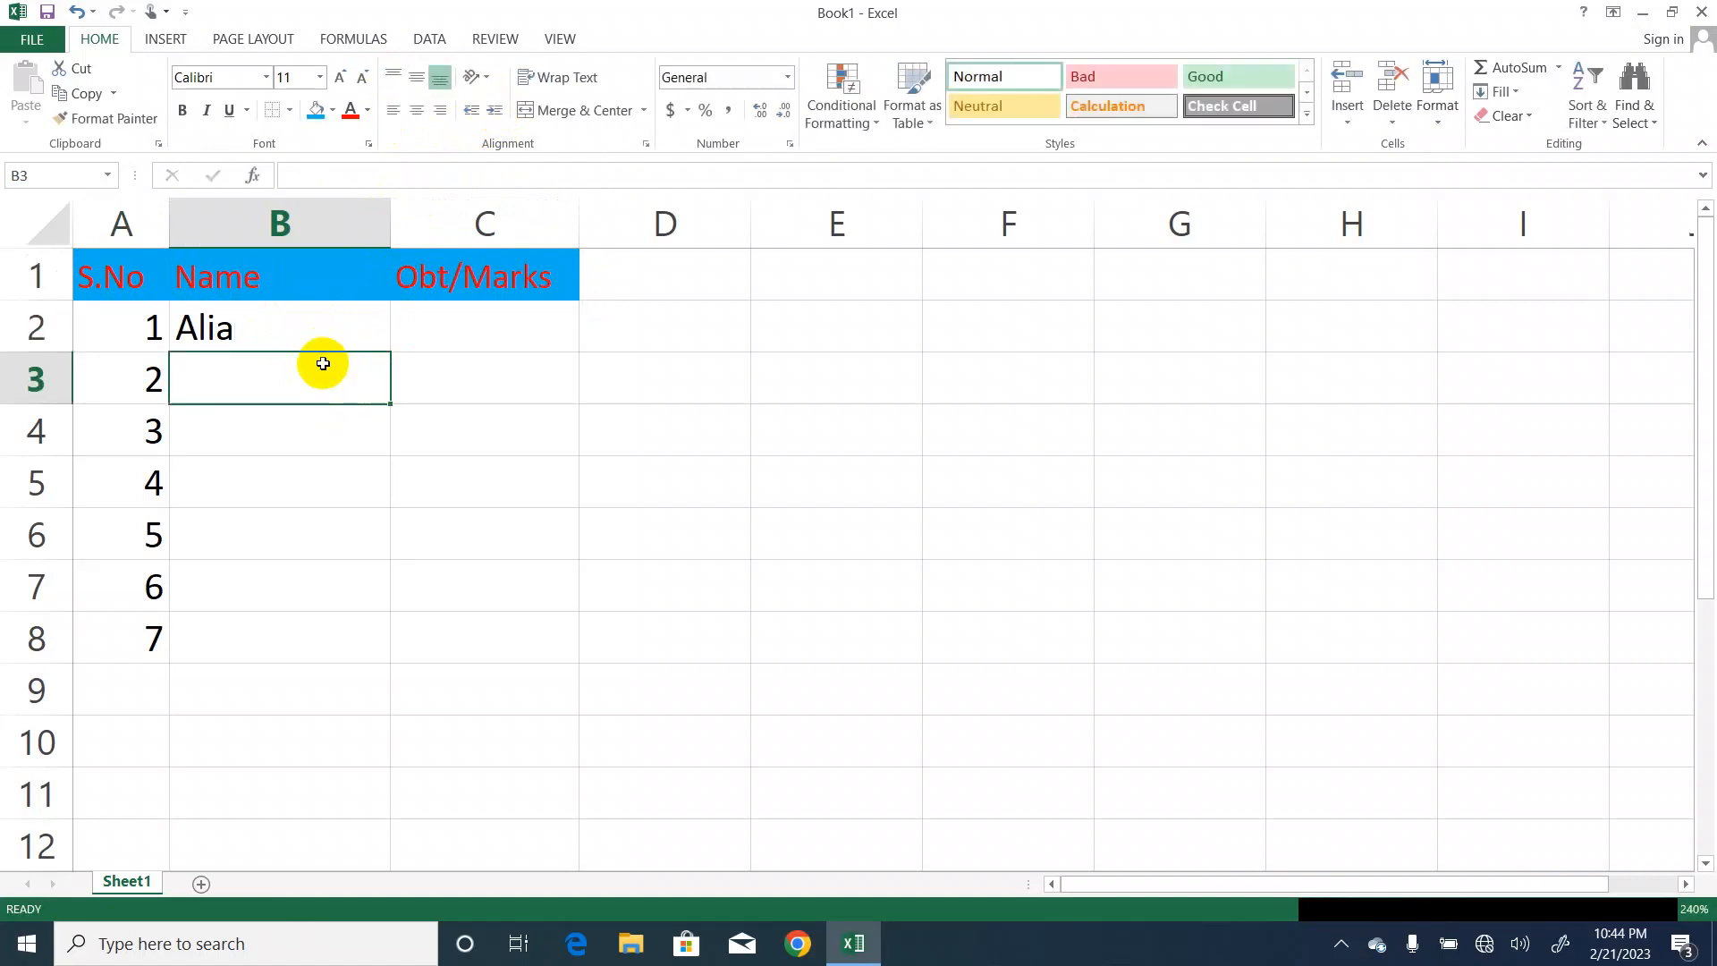
Try left and center horizontal alignment on the name in B2.
{"action": "left_click", "coordinate": [314, 321]}
{"action": "left_click", "coordinate": [393, 110]}
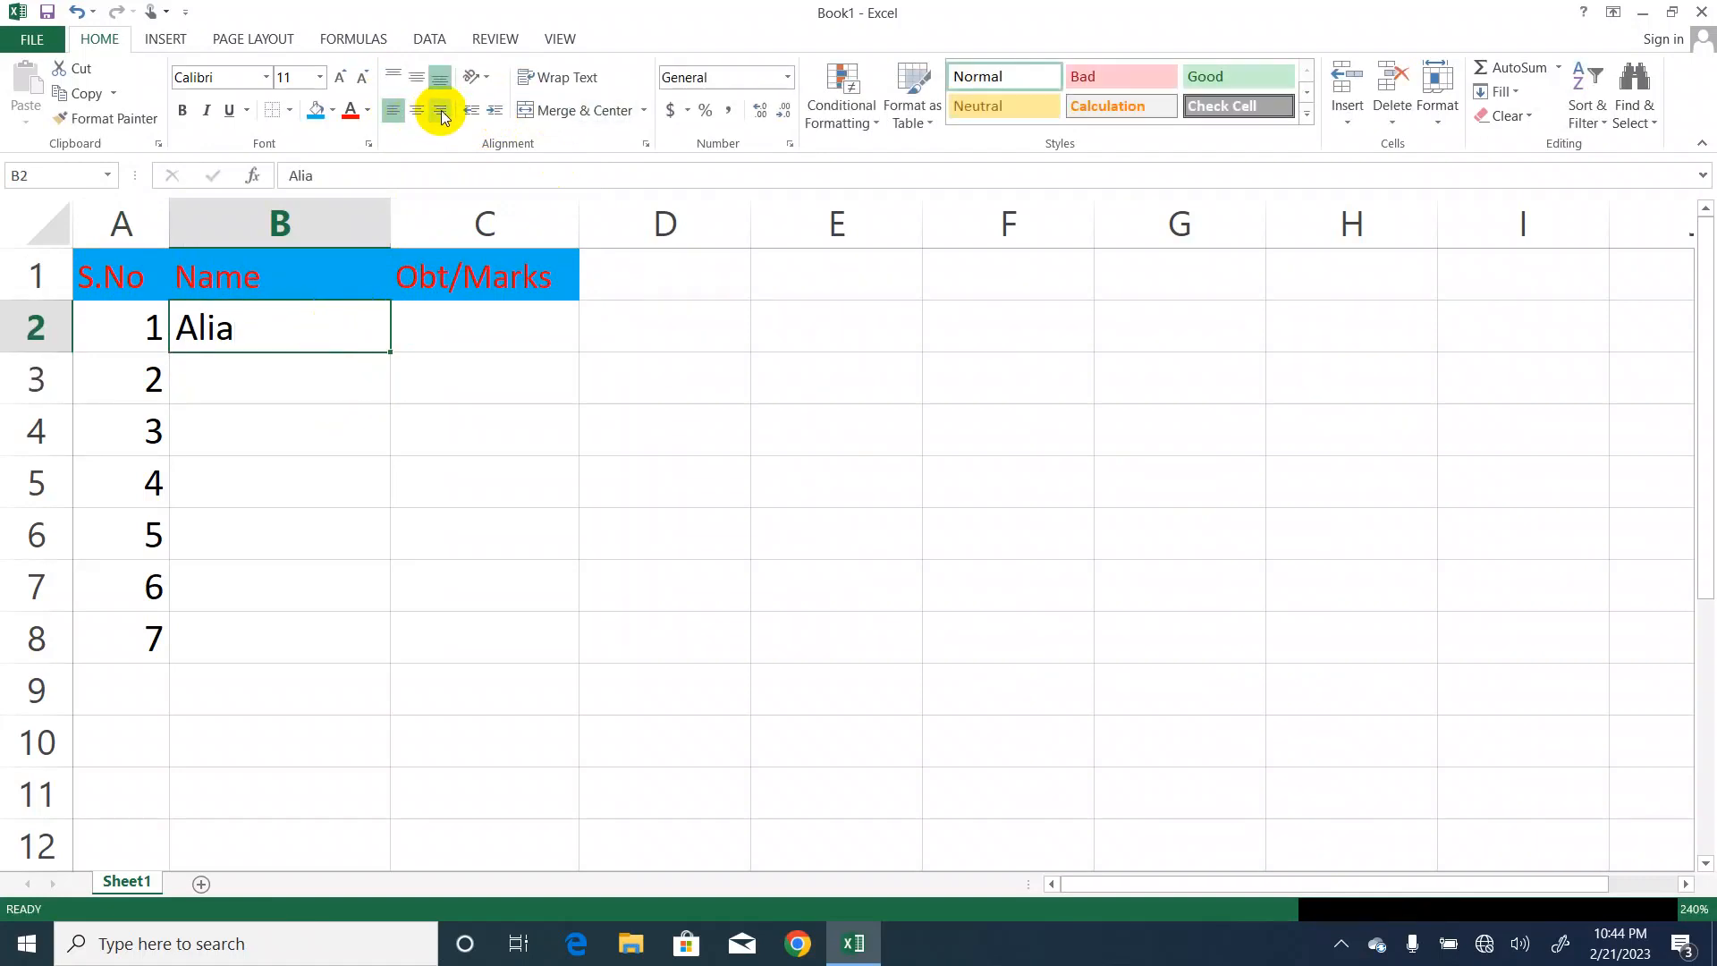
{"action": "left_click", "coordinate": [418, 111]}
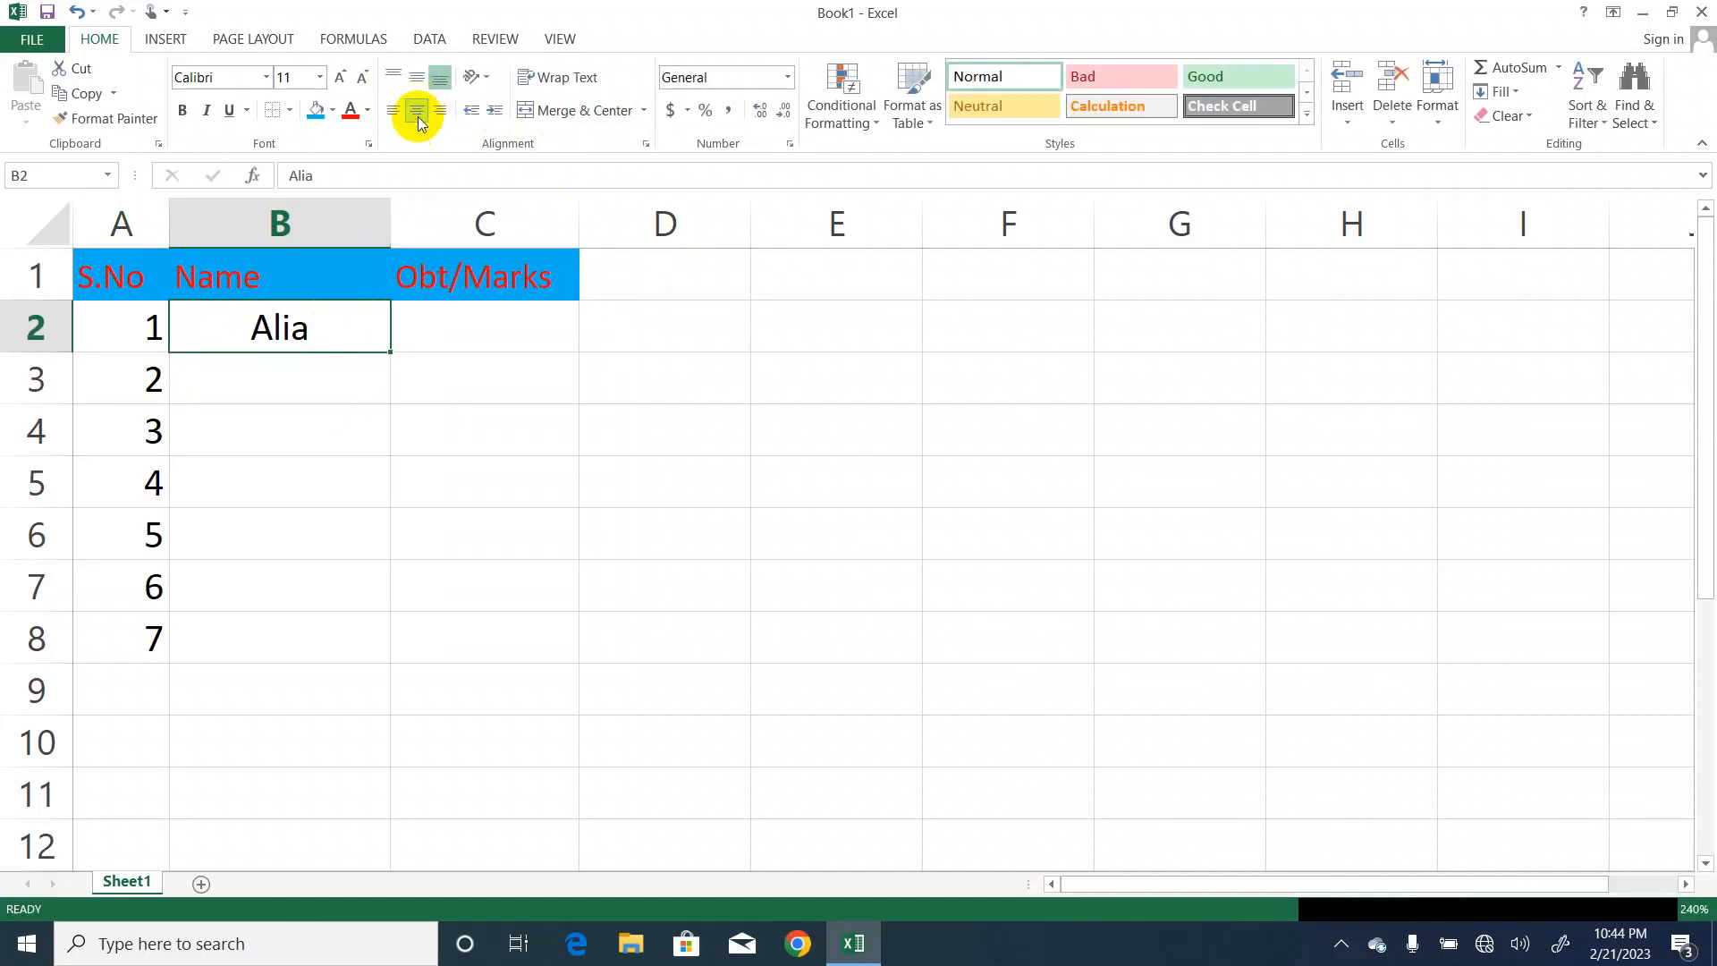
Try the top, middle and bottom vertical alignments on the name in B2.
{"action": "left_click", "coordinate": [394, 78]}
{"action": "left_click", "coordinate": [416, 77]}
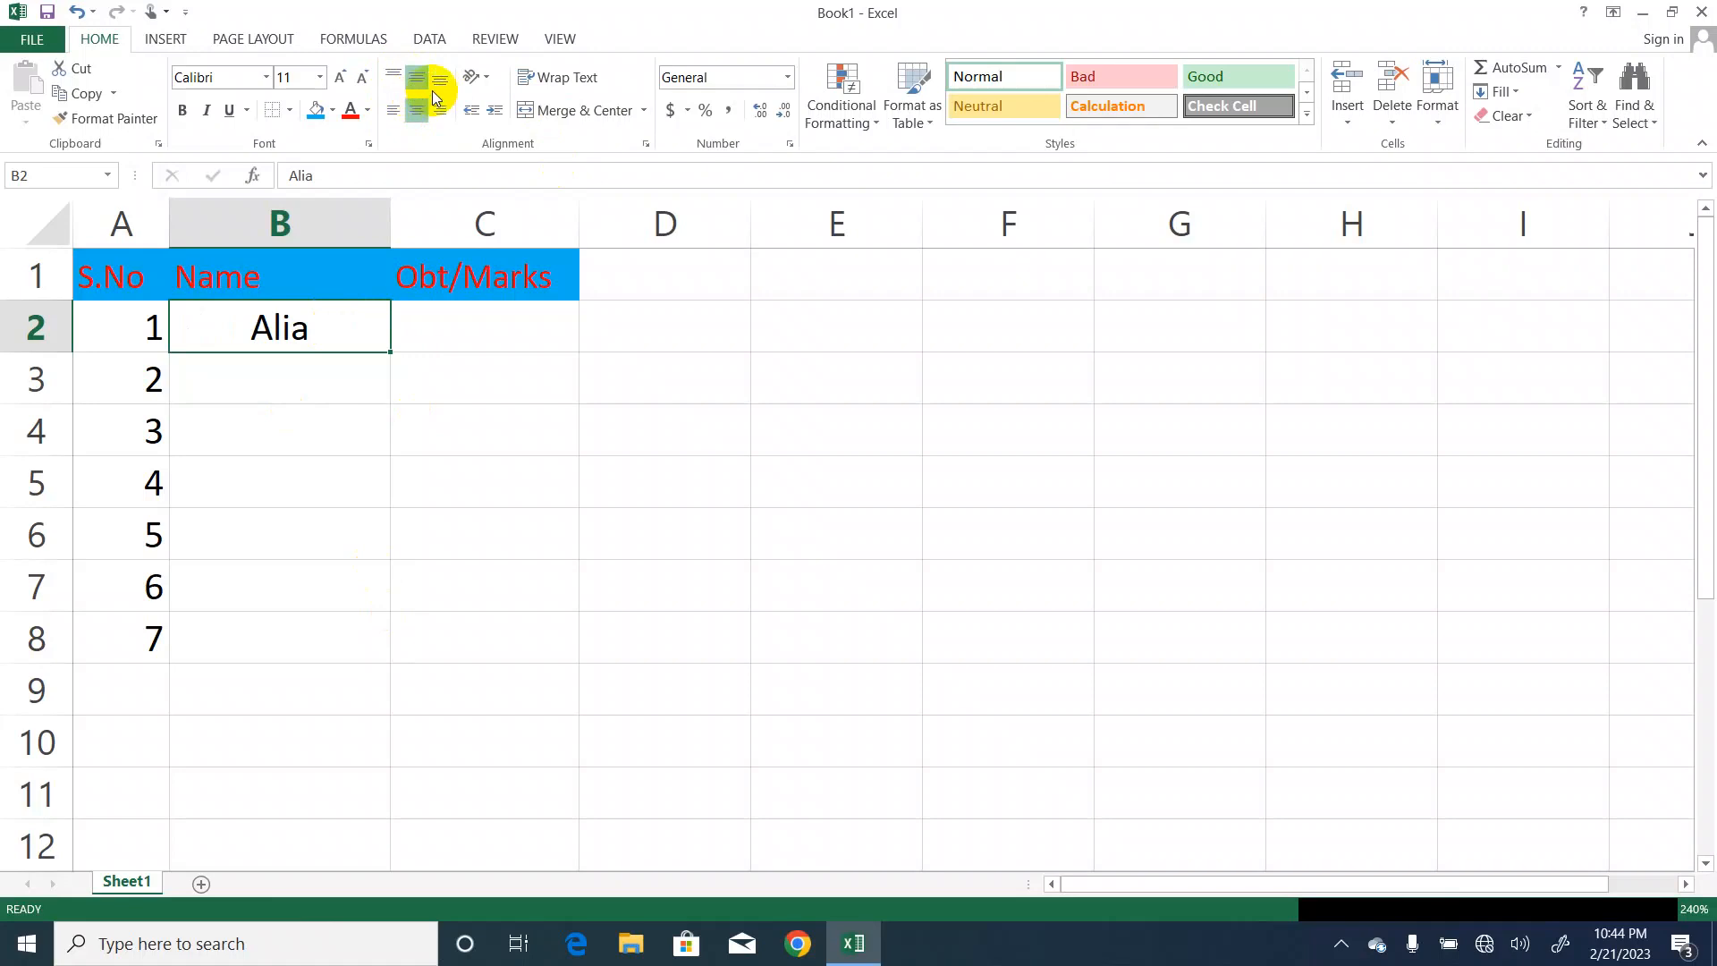
{"action": "left_click", "coordinate": [439, 79]}
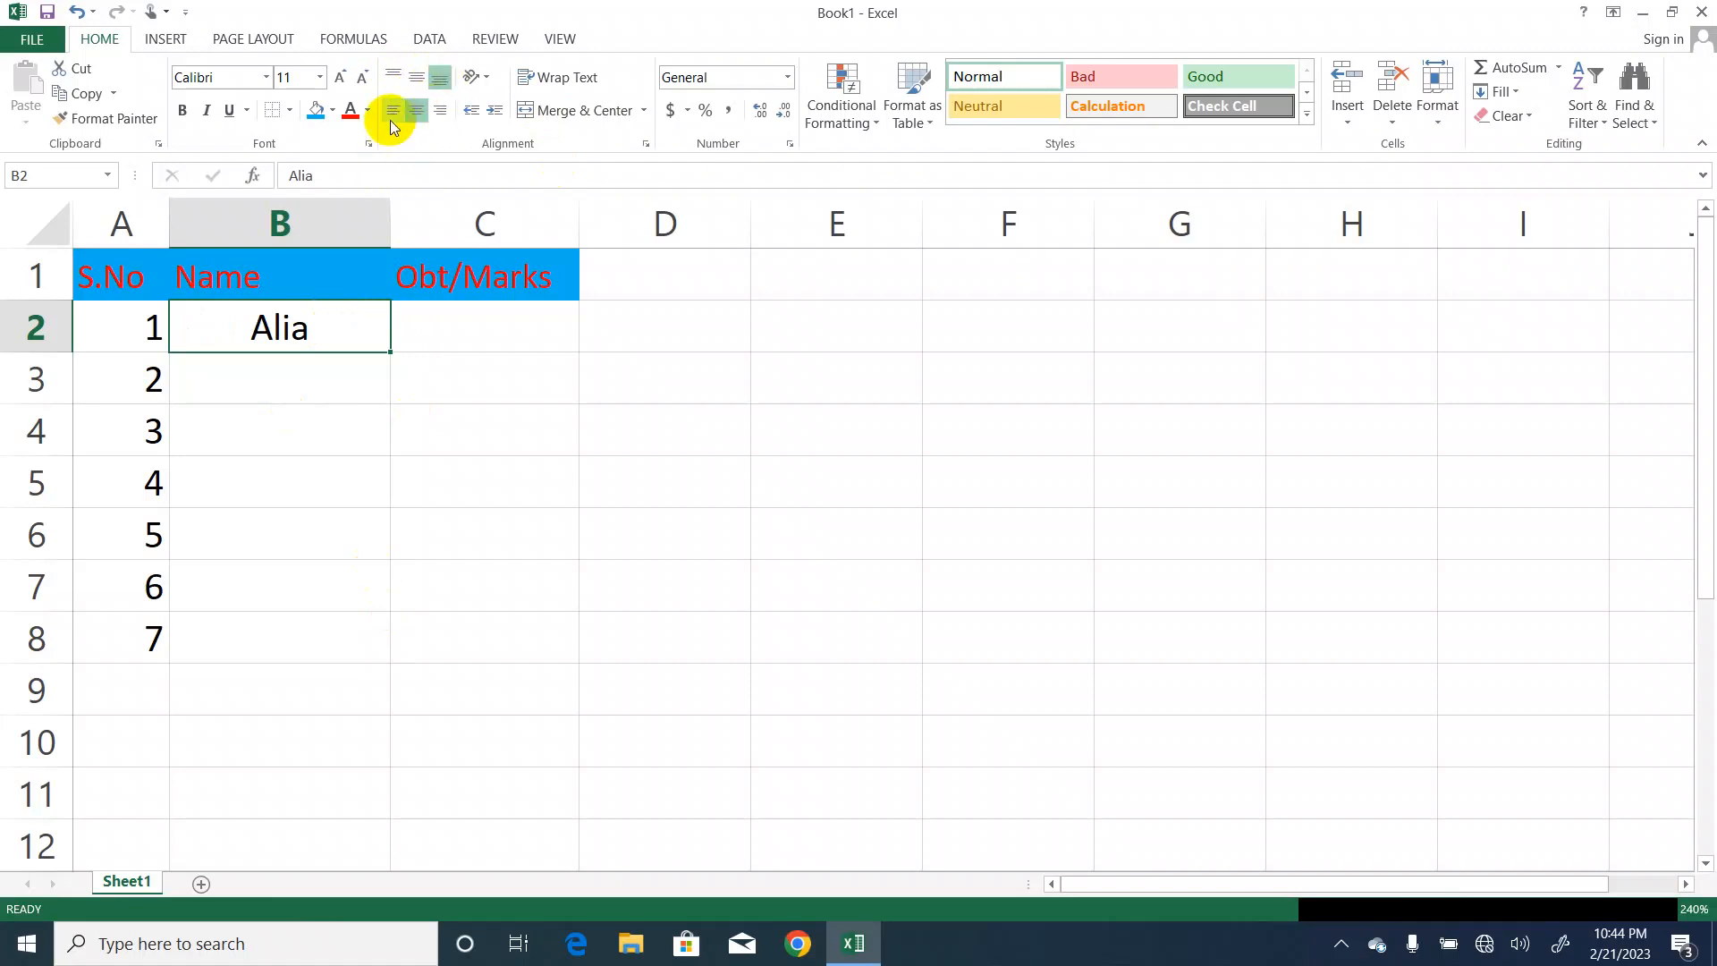
Cycle the name in B2 through left, center and right alignment, leaving it right-aligned.
{"action": "left_click", "coordinate": [395, 115]}
{"action": "left_click", "coordinate": [418, 115]}
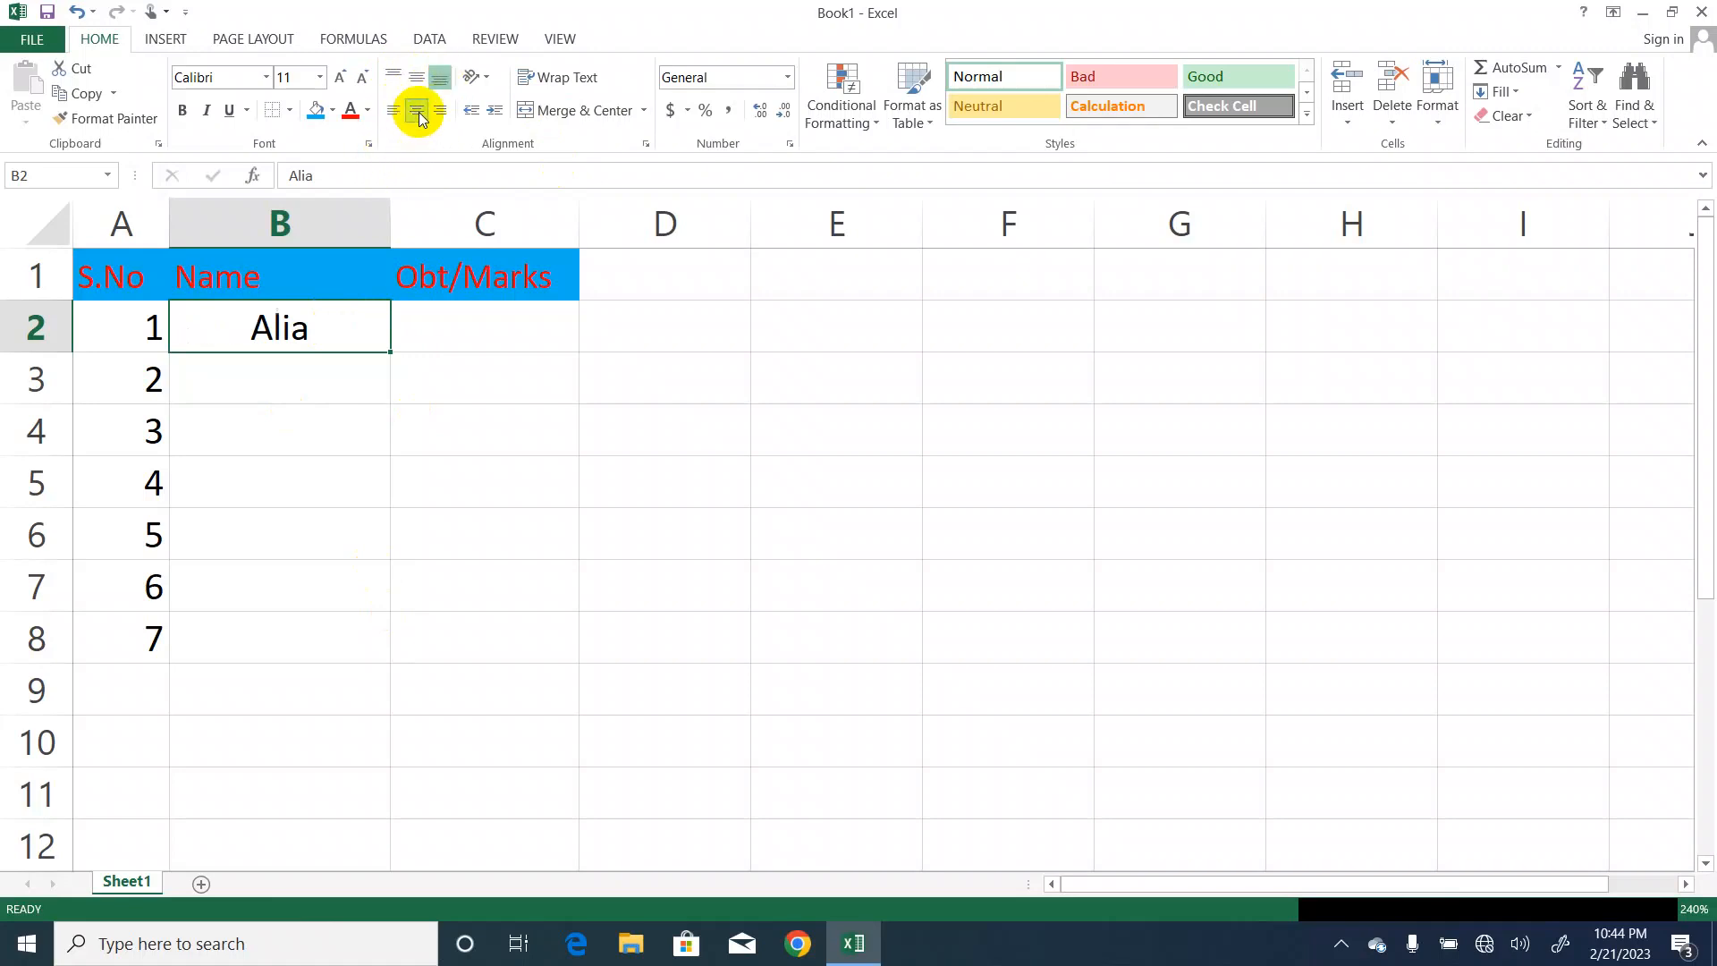
{"action": "left_click", "coordinate": [441, 113]}
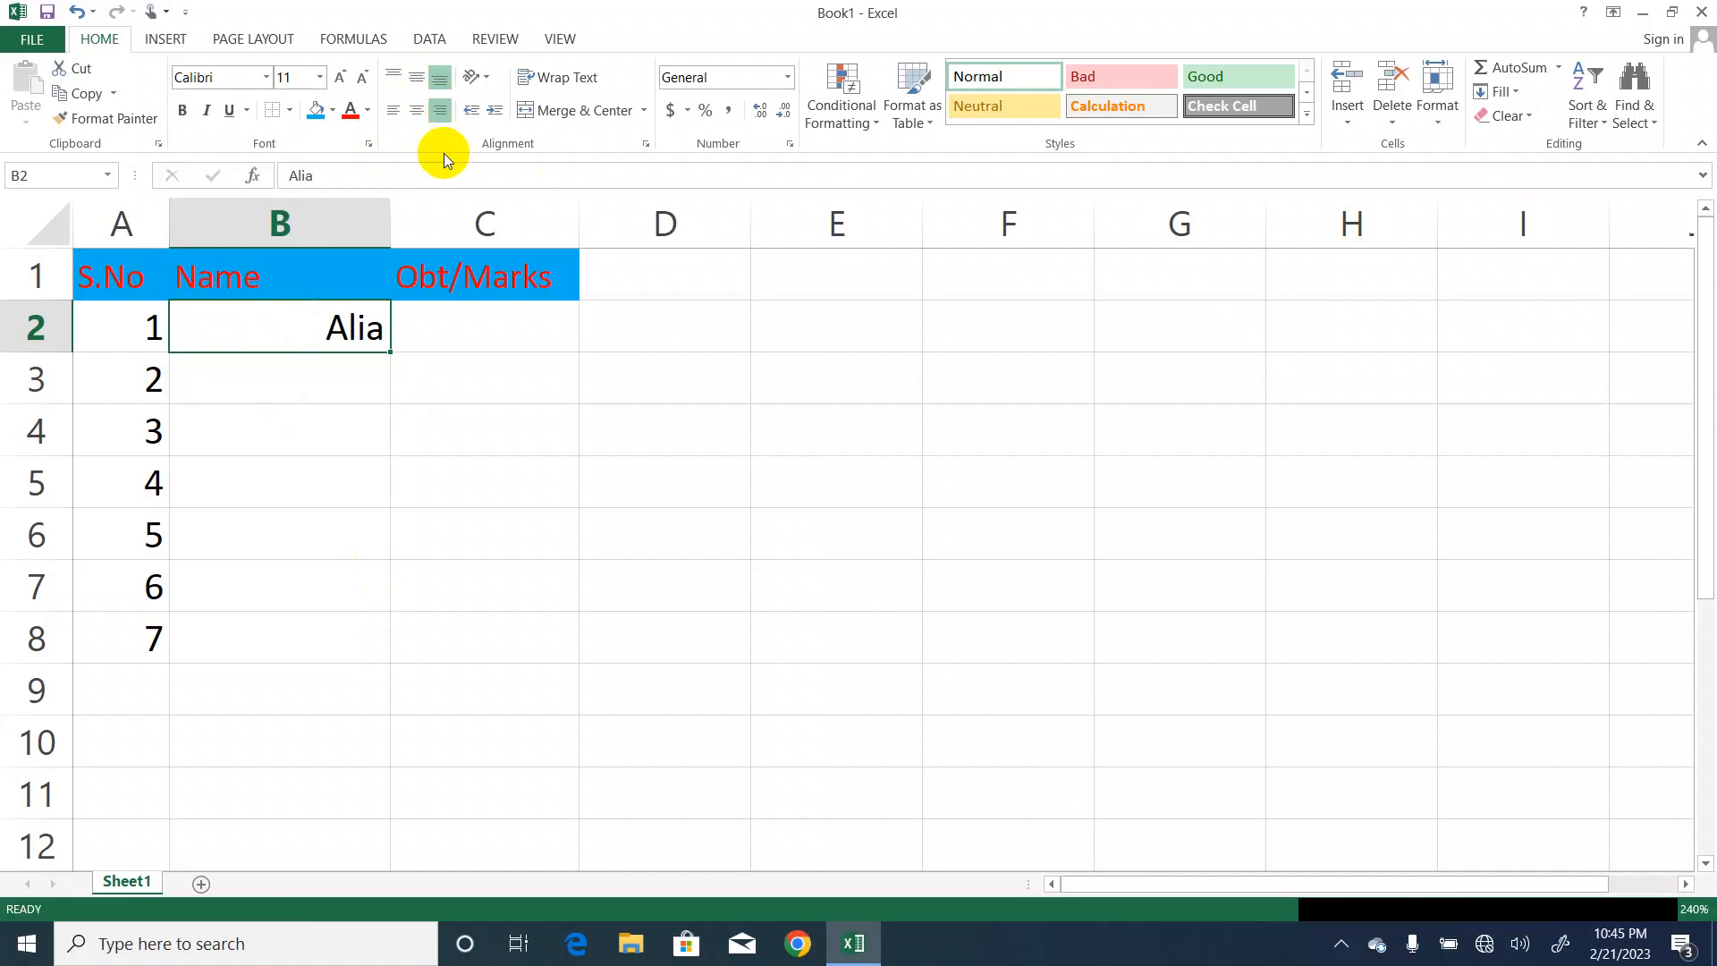
Increase the indent of the right-aligned name in B2 by six levels.
{"action": "left_click", "coordinate": [496, 114]}
{"action": "left_click", "coordinate": [496, 113]}
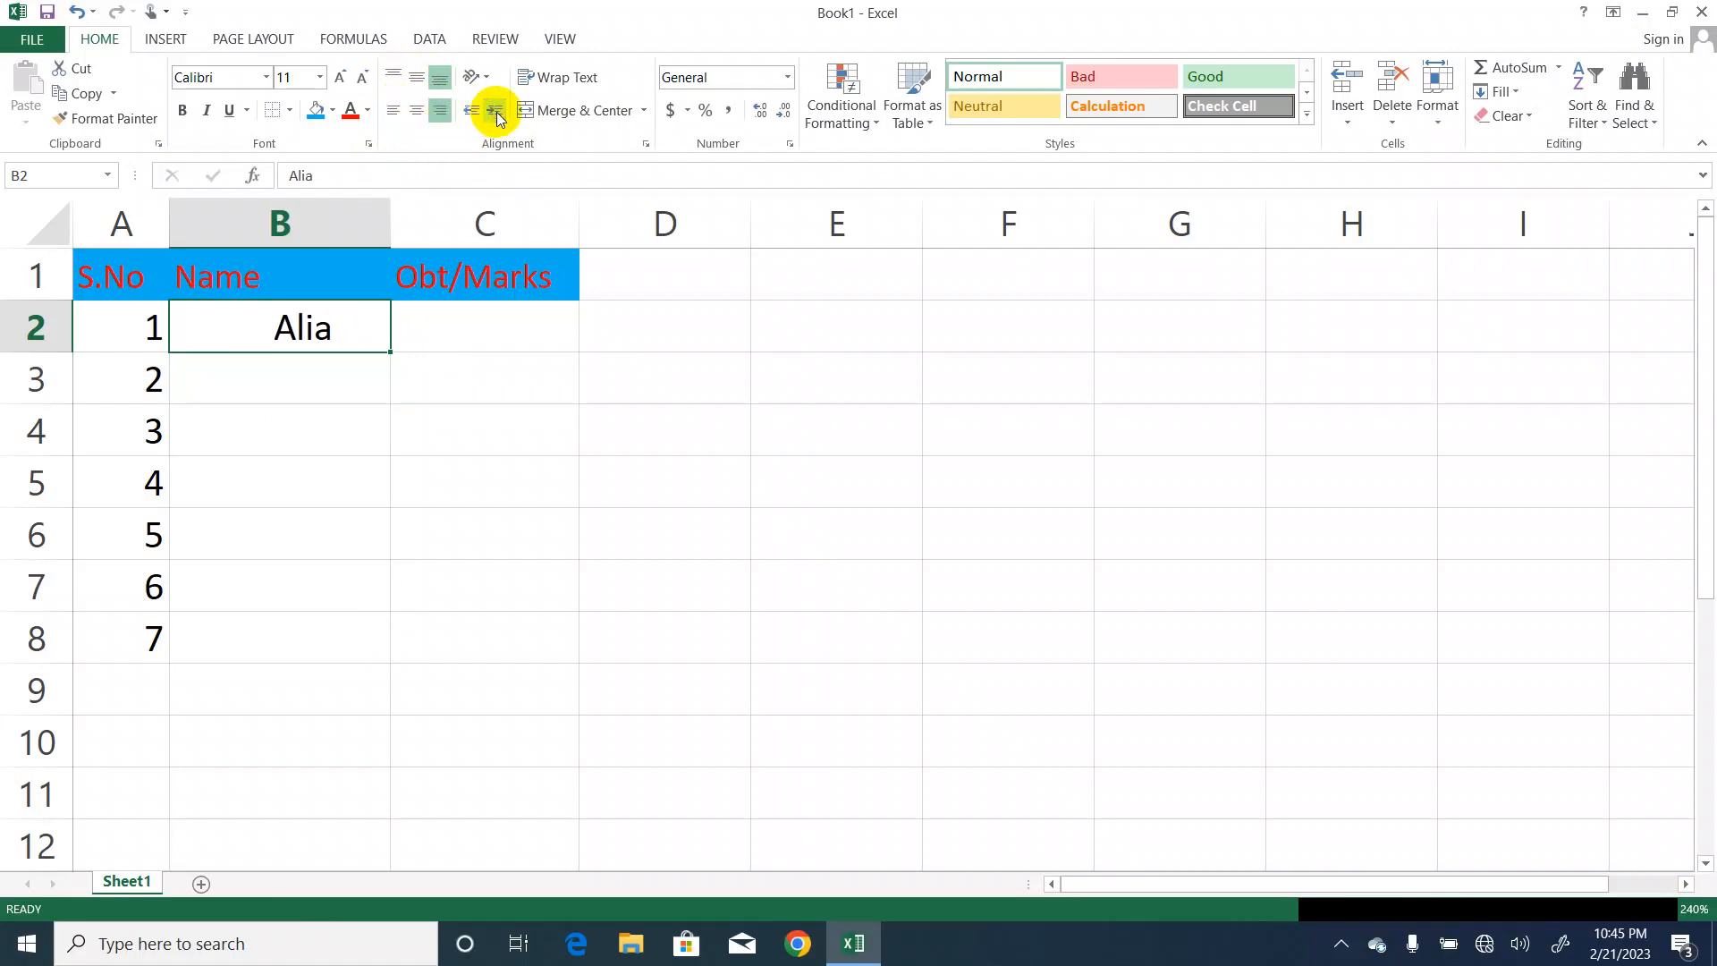
{"action": "left_click", "coordinate": [497, 111]}
{"action": "left_click", "coordinate": [497, 111]}
{"action": "left_click", "coordinate": [497, 111]}
{"action": "left_click", "coordinate": [496, 111]}
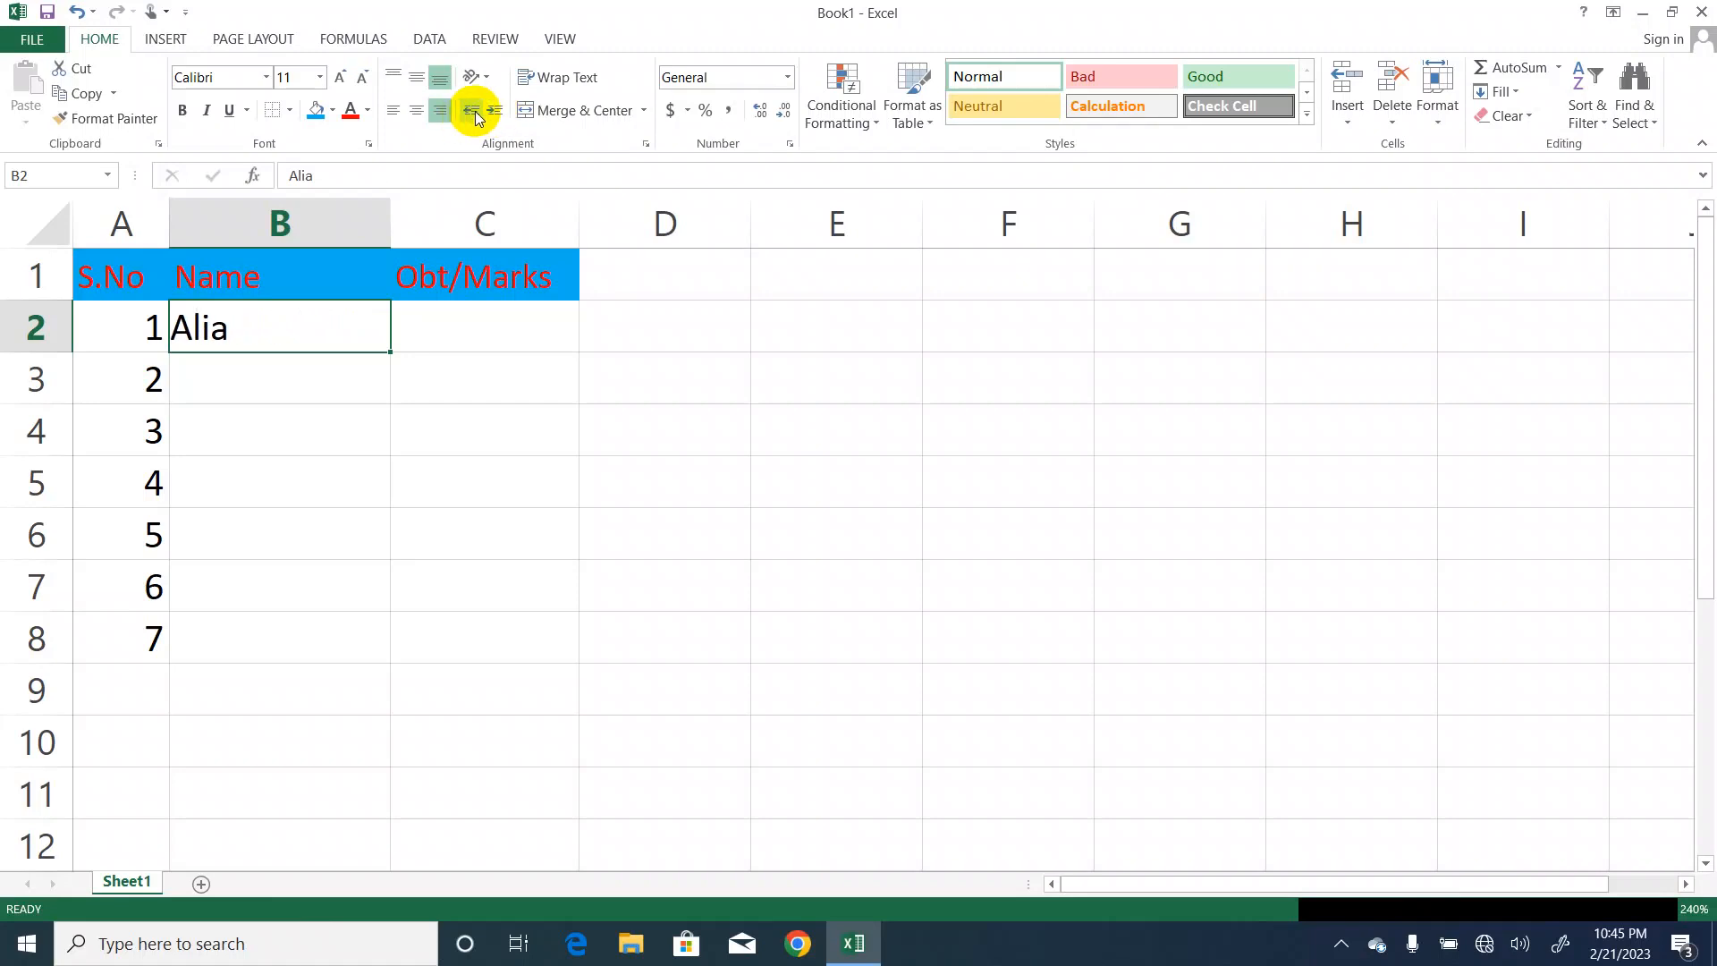
Decrease the indent of the name in B2 by five levels.
{"action": "left_click", "coordinate": [472, 111]}
{"action": "left_click", "coordinate": [478, 116]}
{"action": "left_click", "coordinate": [477, 116]}
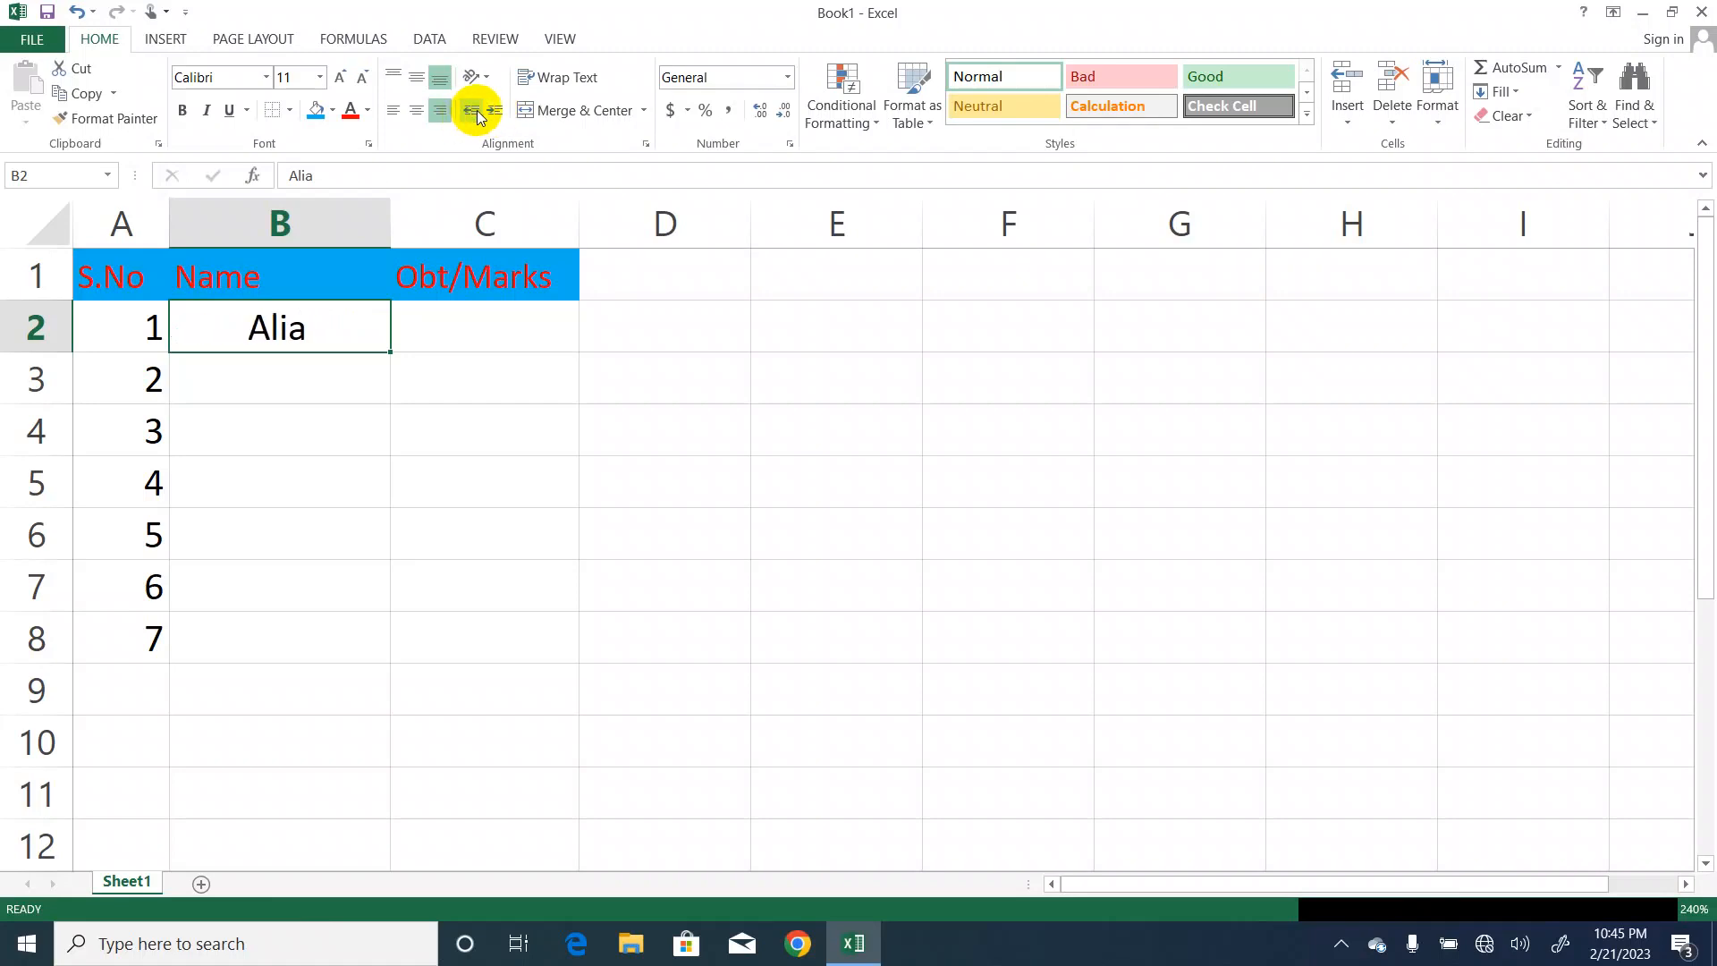
{"action": "left_click", "coordinate": [477, 116]}
{"action": "left_click", "coordinate": [477, 116]}
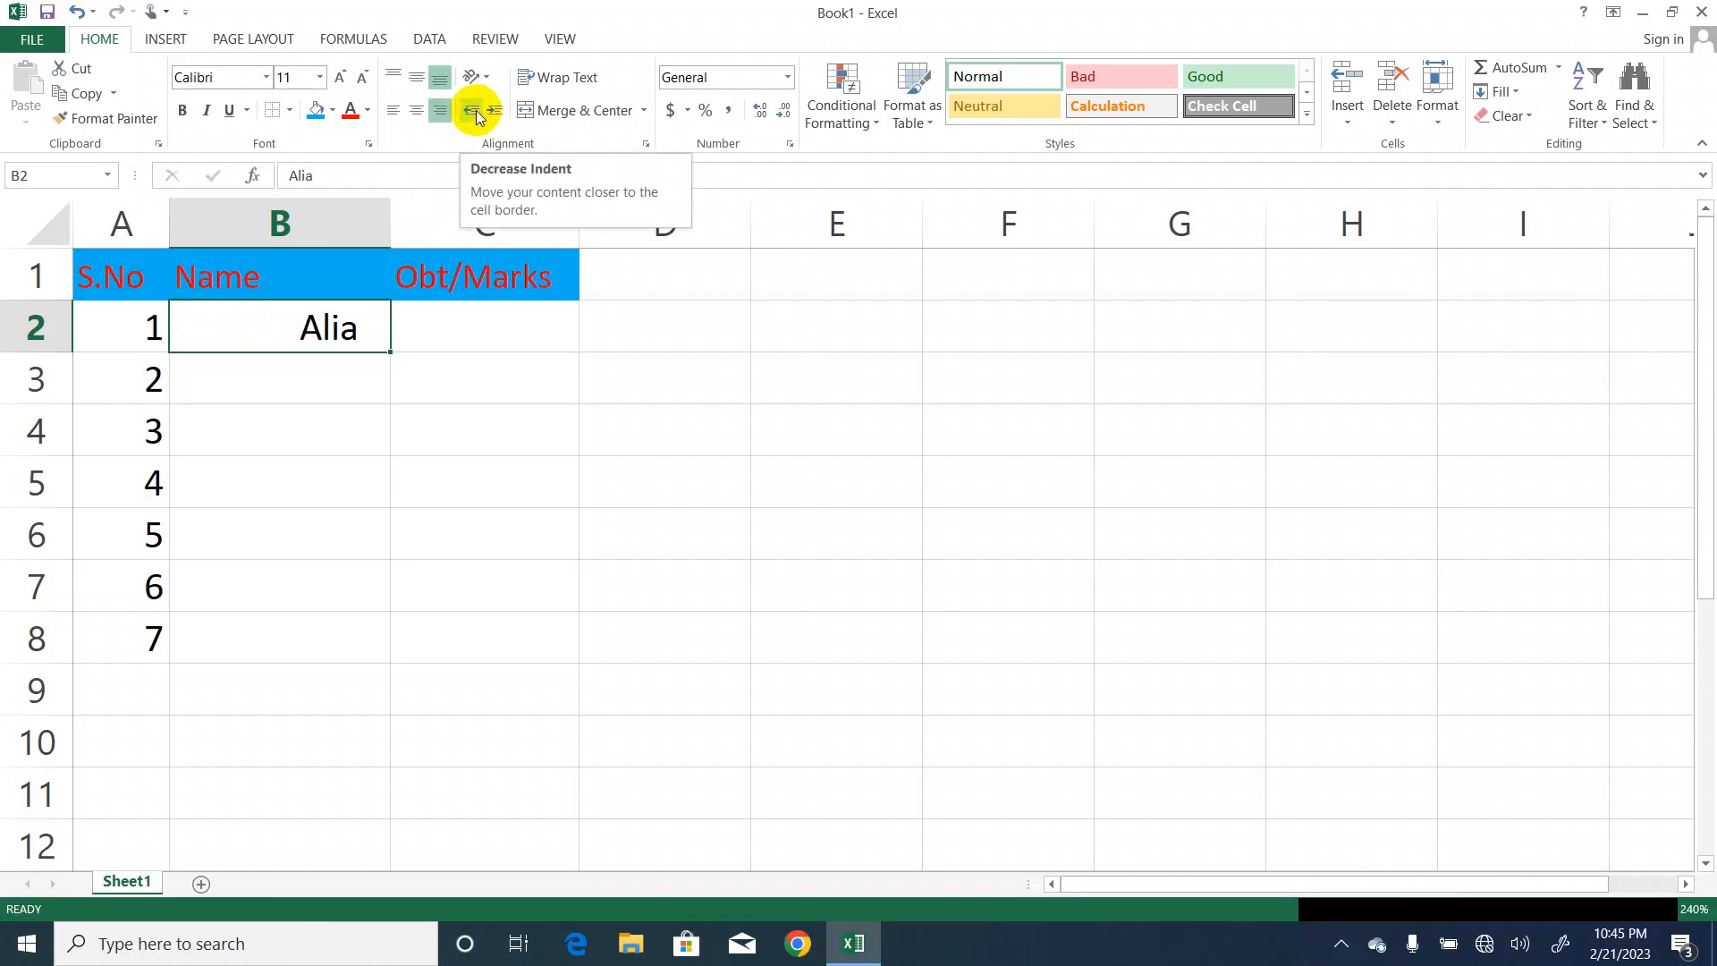
Increase the indent in B2 by three levels and reduce it by one level.
{"action": "left_click", "coordinate": [494, 113]}
{"action": "left_click", "coordinate": [495, 114]}
{"action": "left_click", "coordinate": [496, 114]}
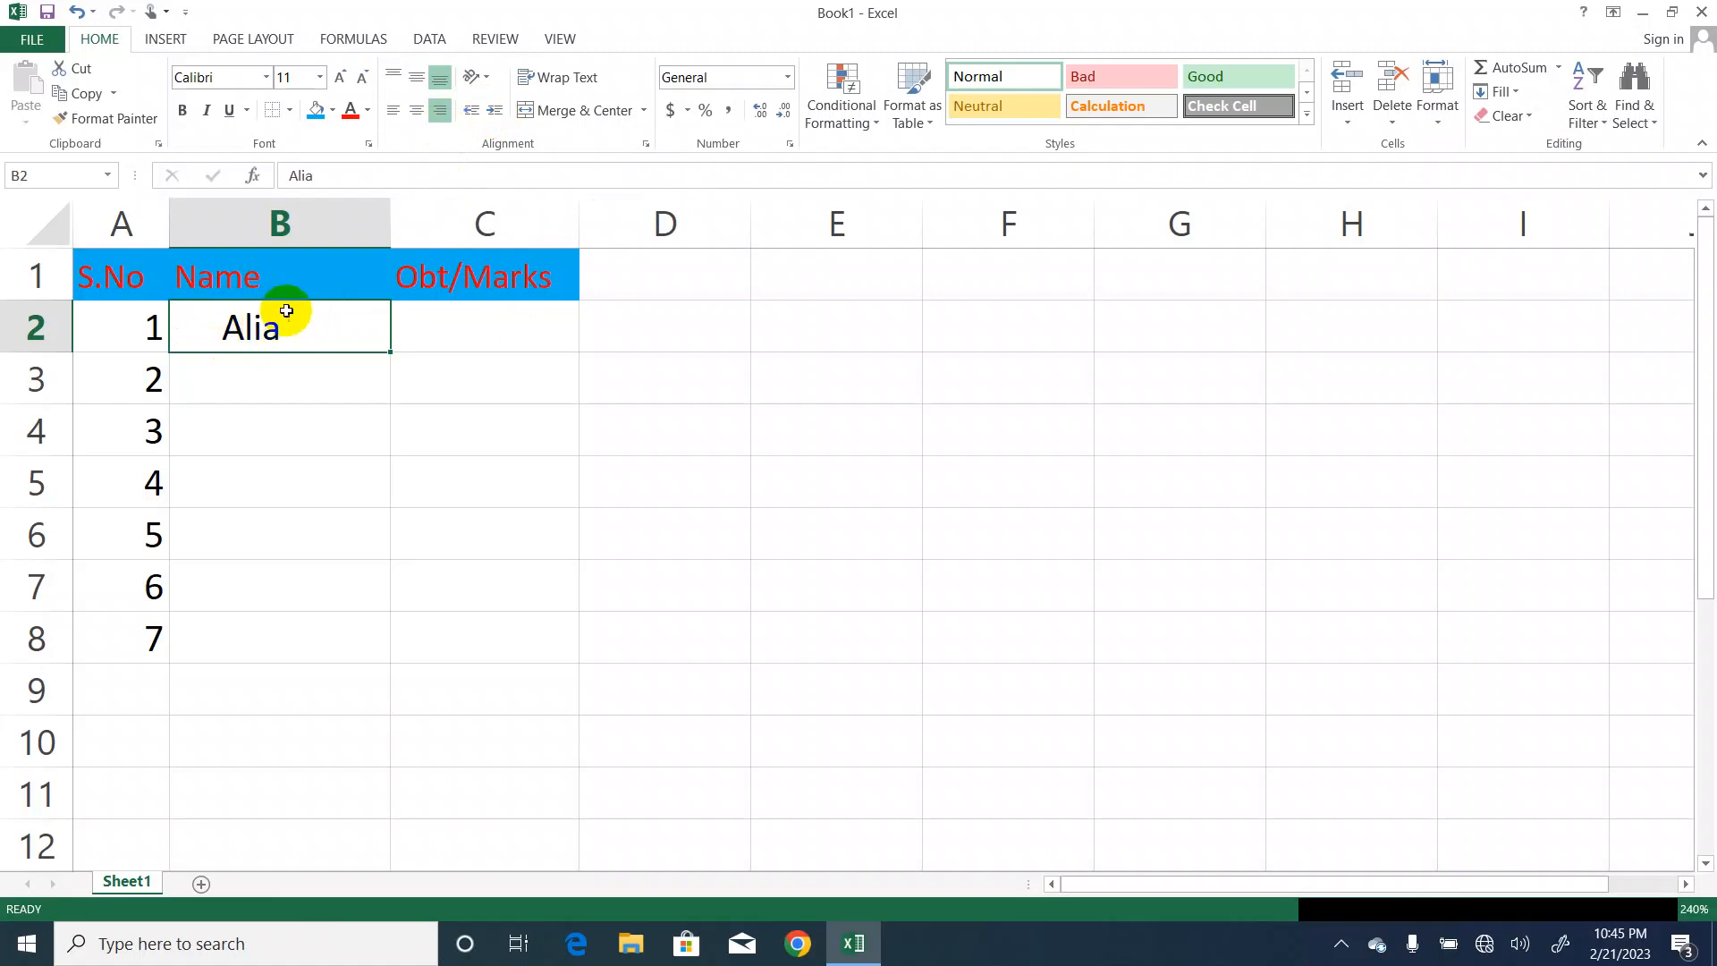
{"action": "left_click", "coordinate": [471, 113]}
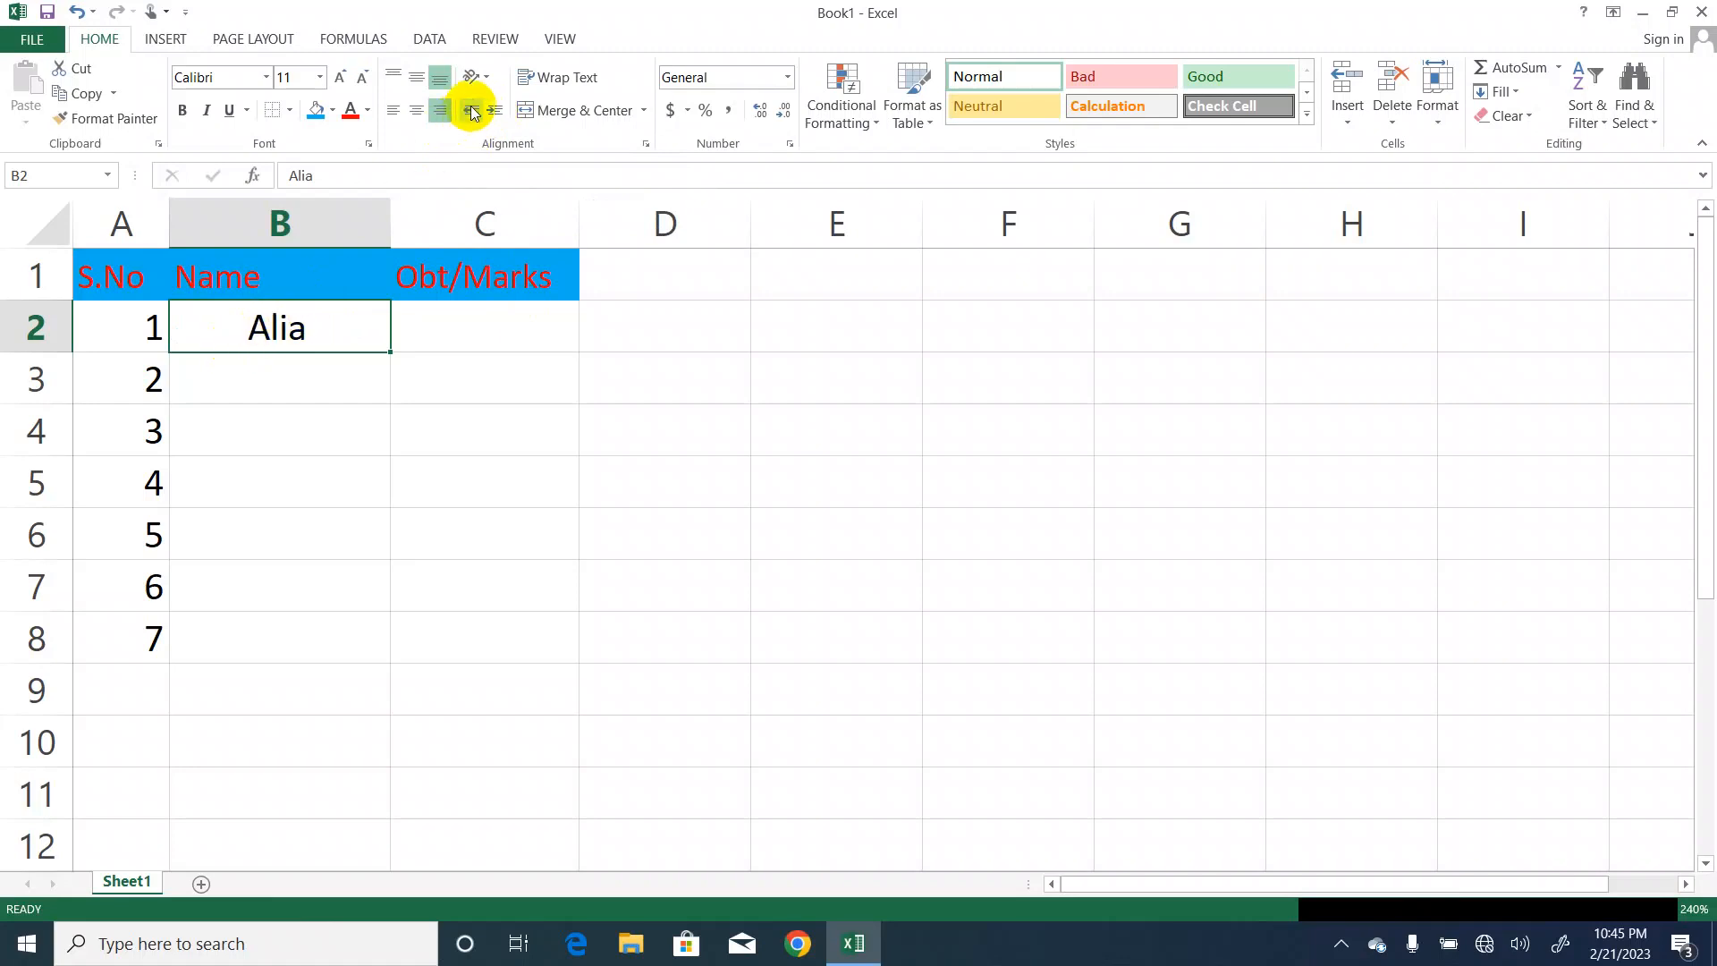
Center the name in B2 horizontally.
{"action": "left_click", "coordinate": [421, 113]}
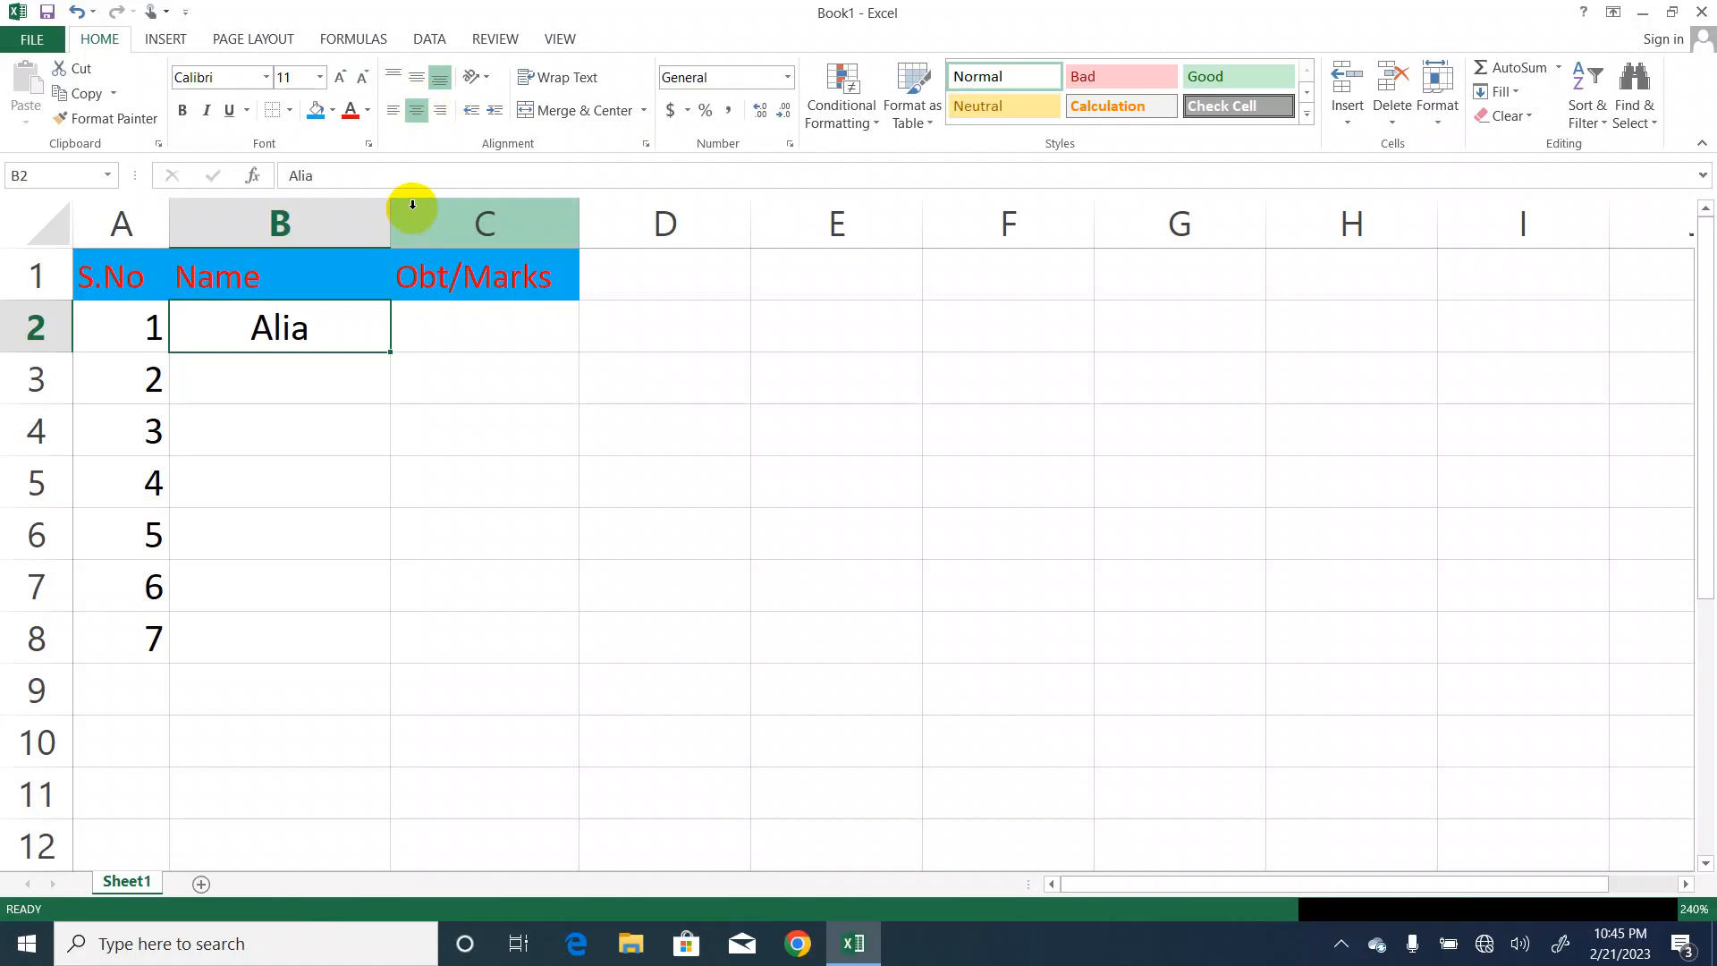
Enter 500 as the obtained marks in cell C2.
{"action": "left_click", "coordinate": [466, 326]}
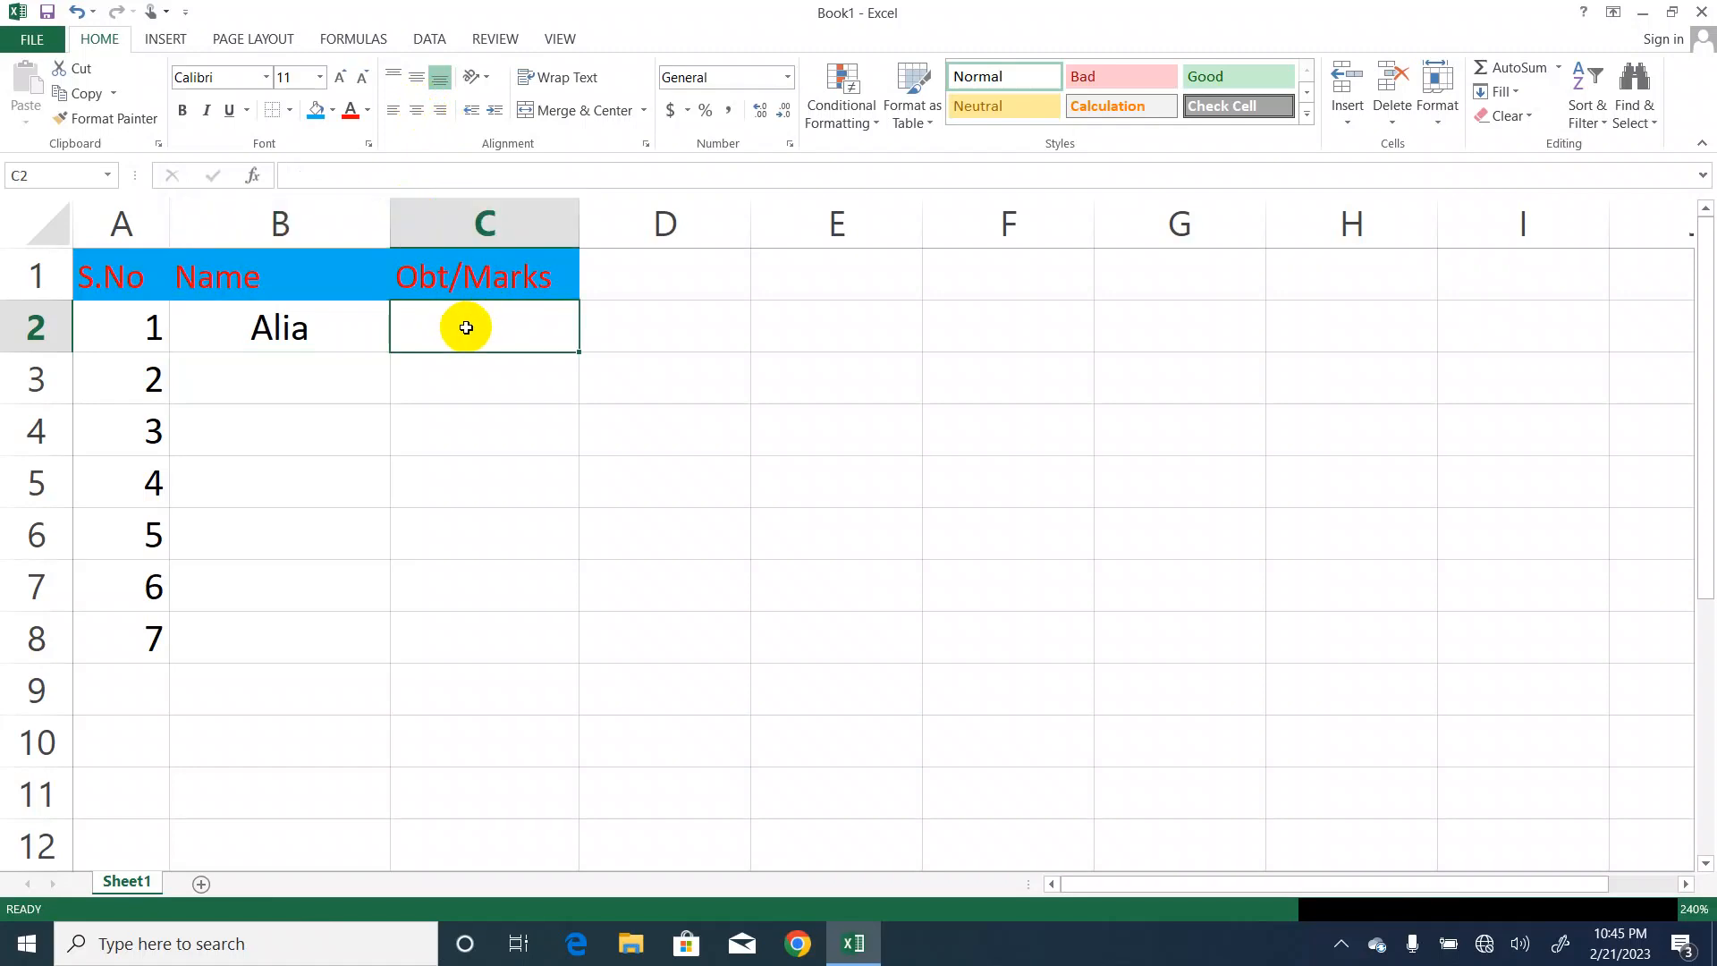
{"action": "type", "text": "500"}
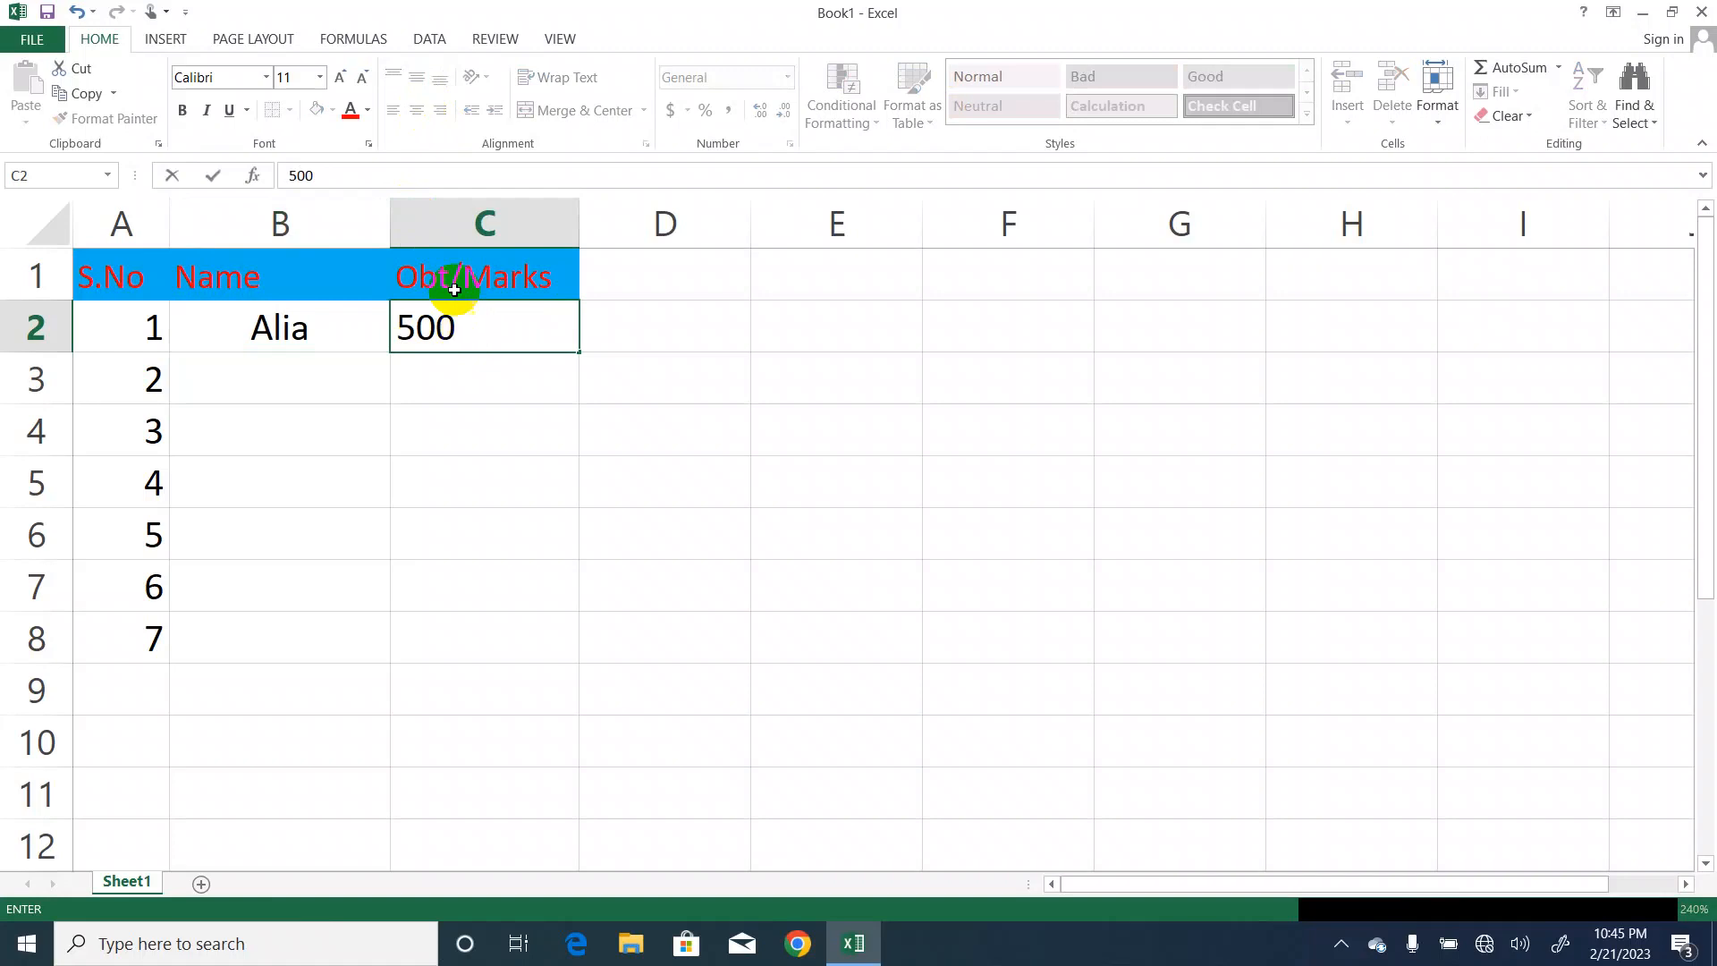
{"action": "left_click", "coordinate": [447, 387]}
{"action": "left_click", "coordinate": [325, 322]}
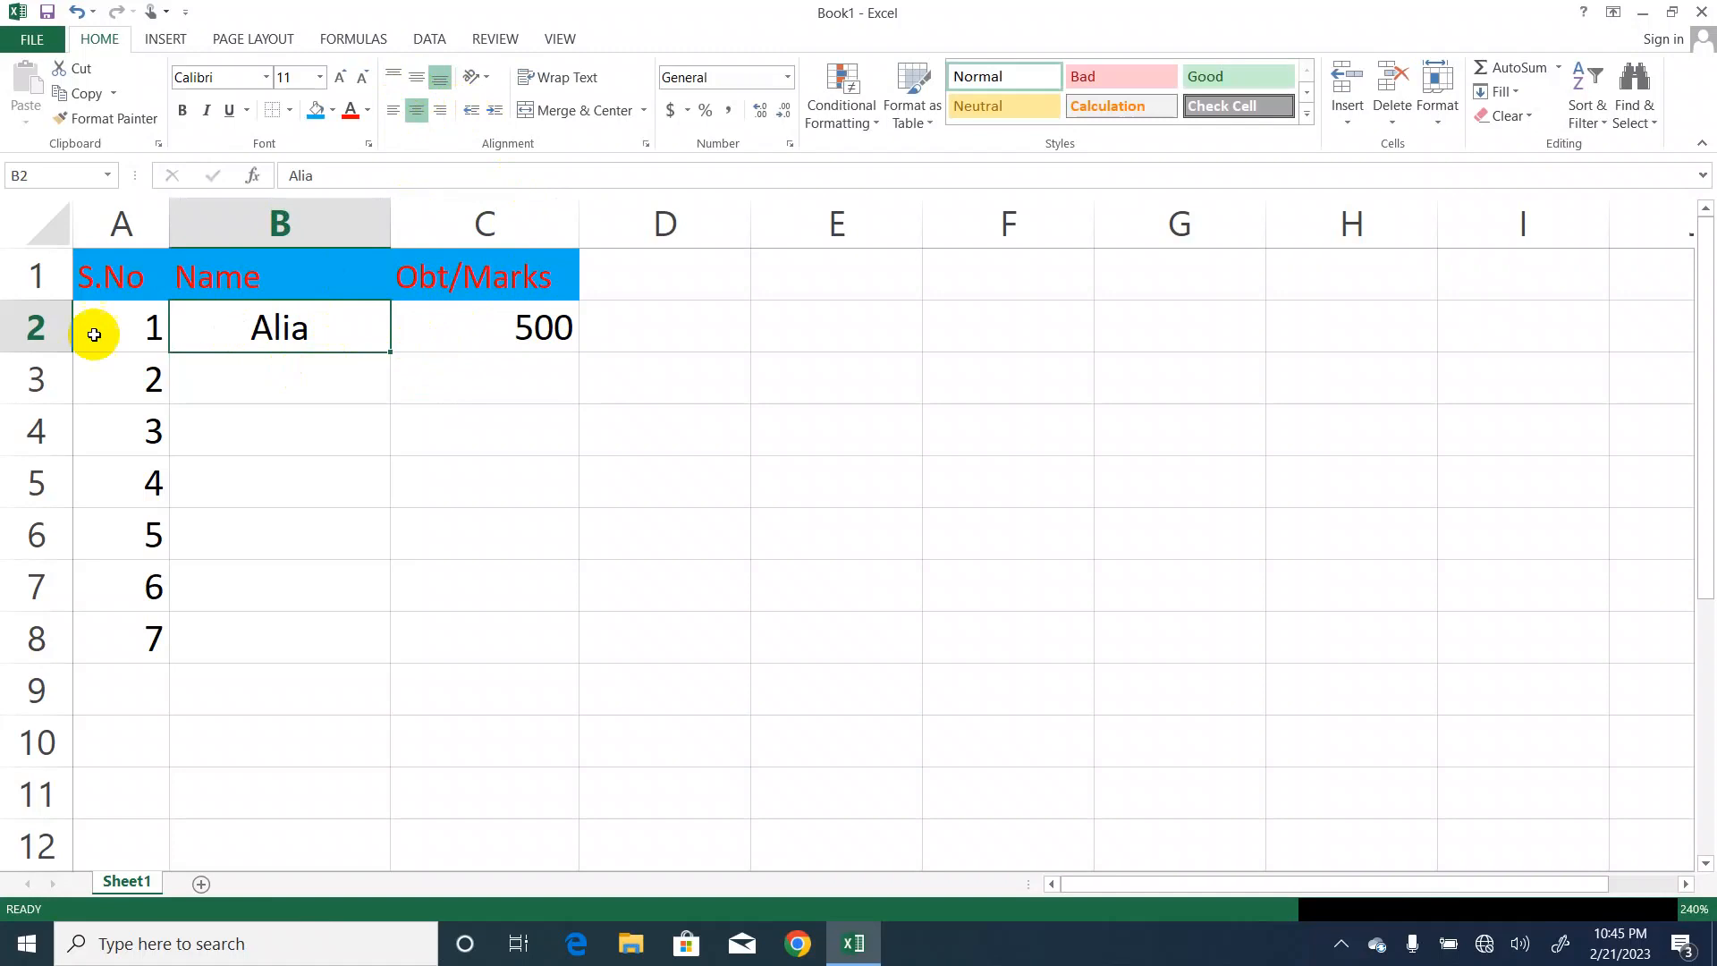
Increase the height of header row 1 to about double.
{"action": "left_click", "coordinate": [90, 277]}
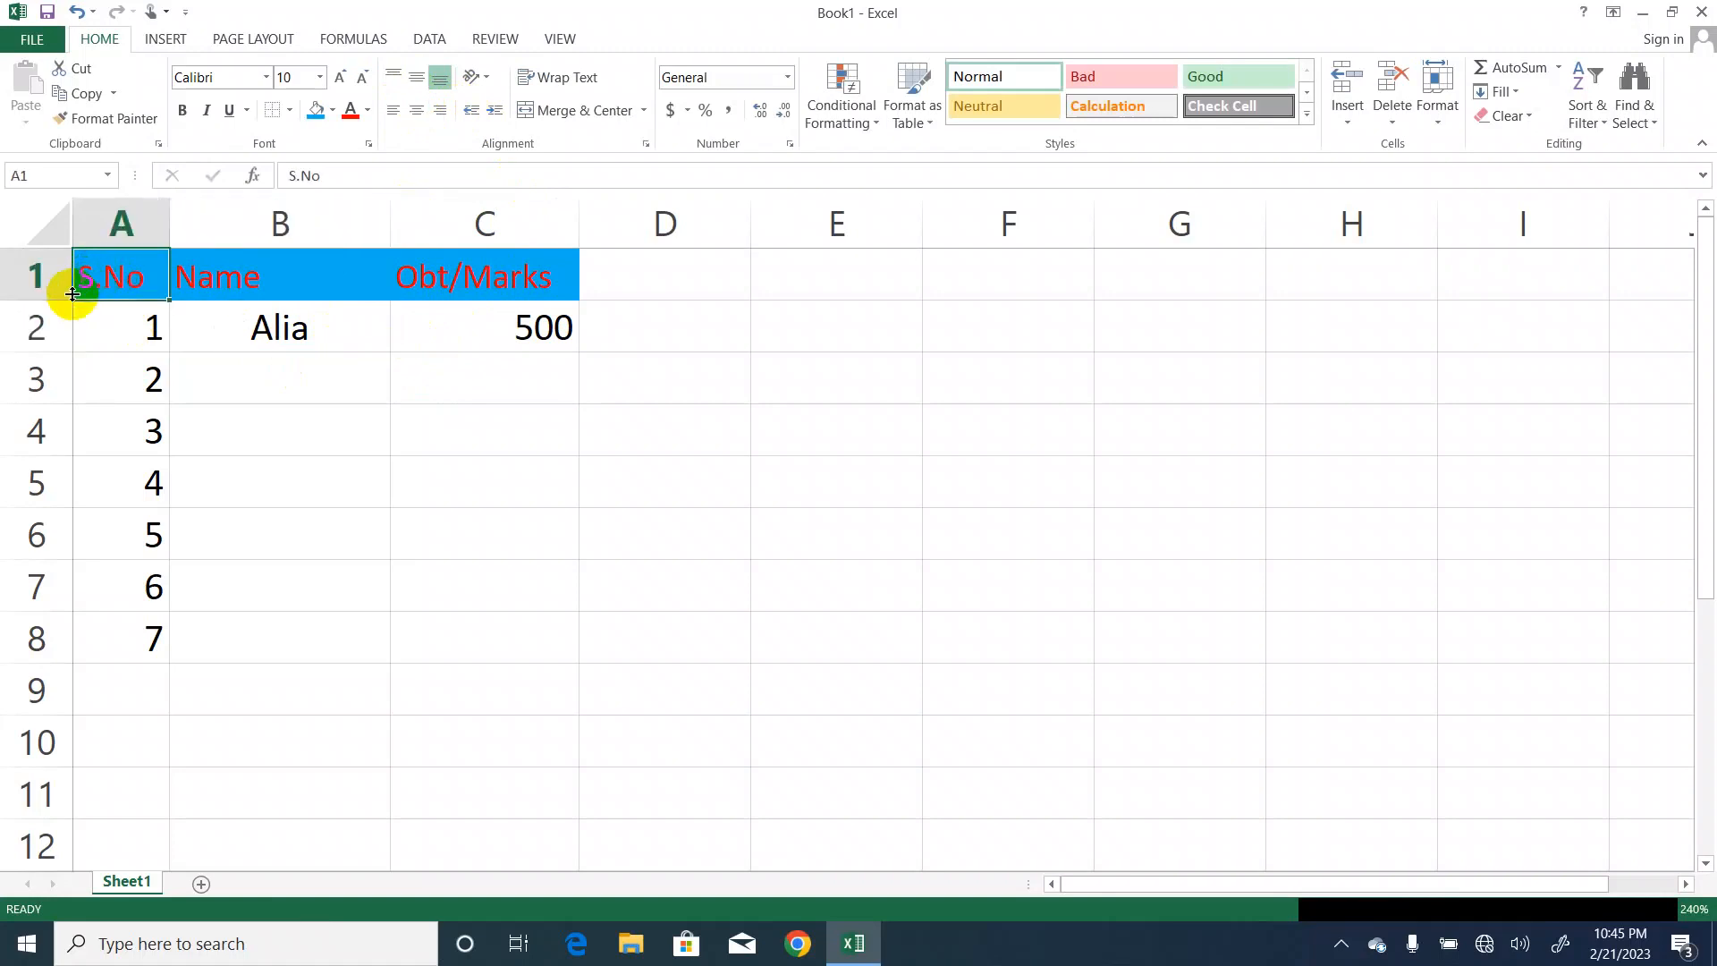
{"action": "left_click_drag", "start_coordinate": [71, 300], "coordinate": [74, 348]}
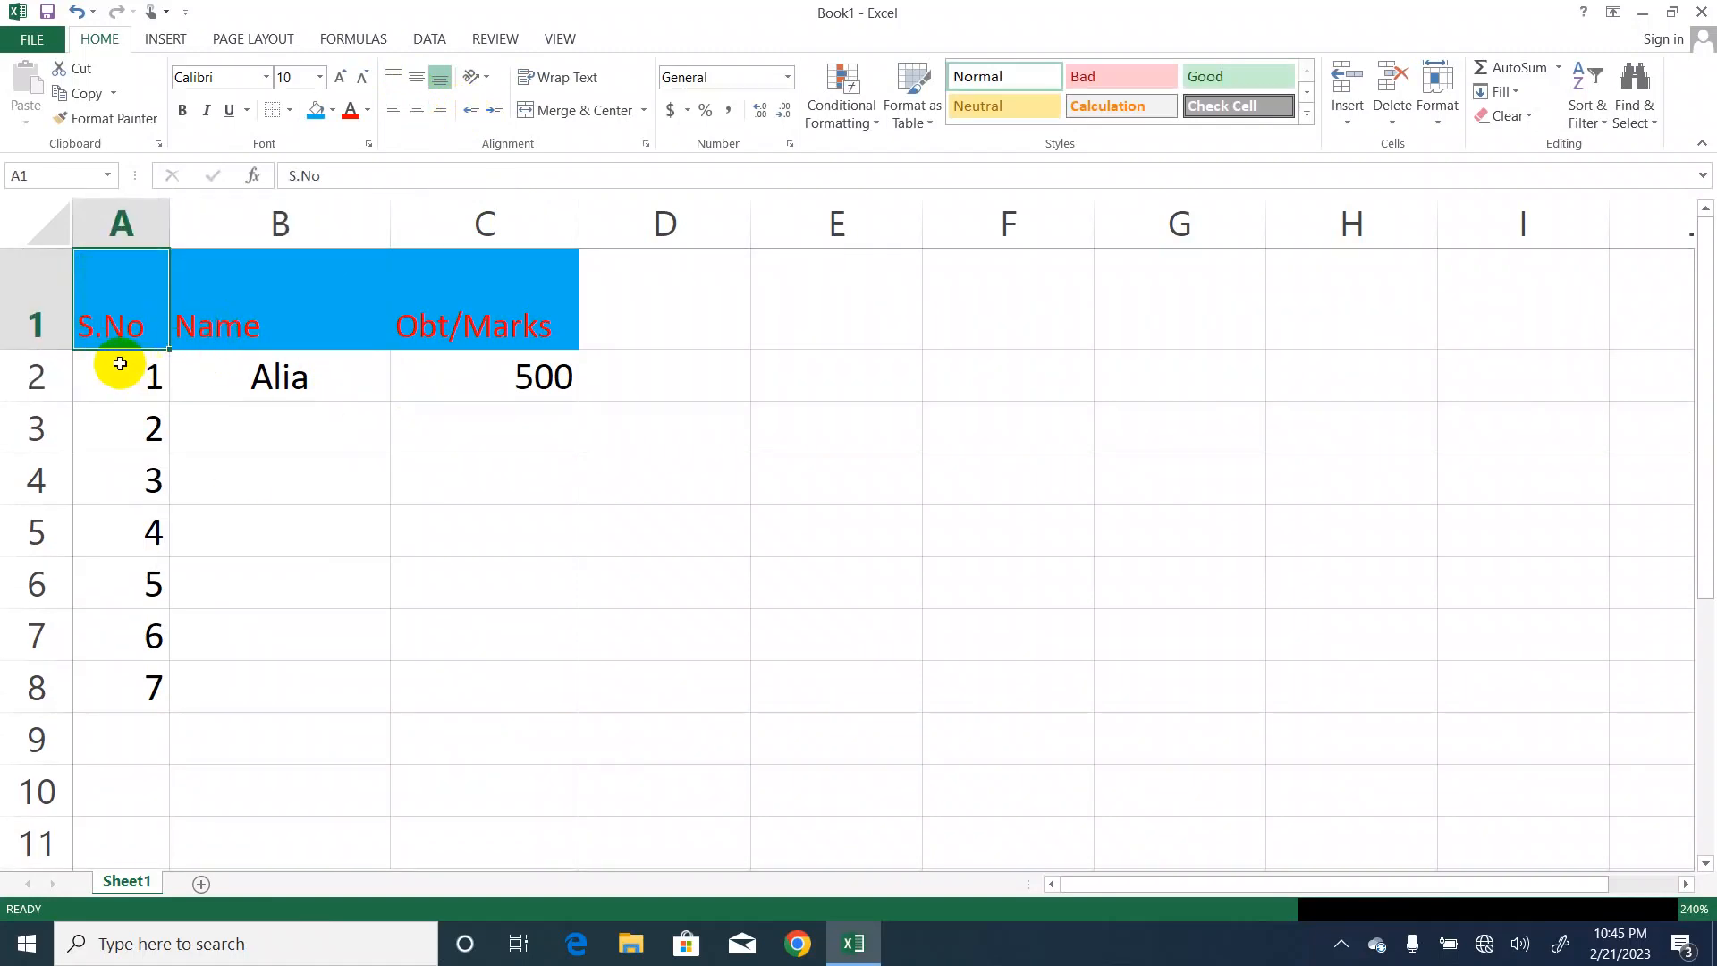
{"action": "left_click_drag", "start_coordinate": [67, 348], "coordinate": [70, 359]}
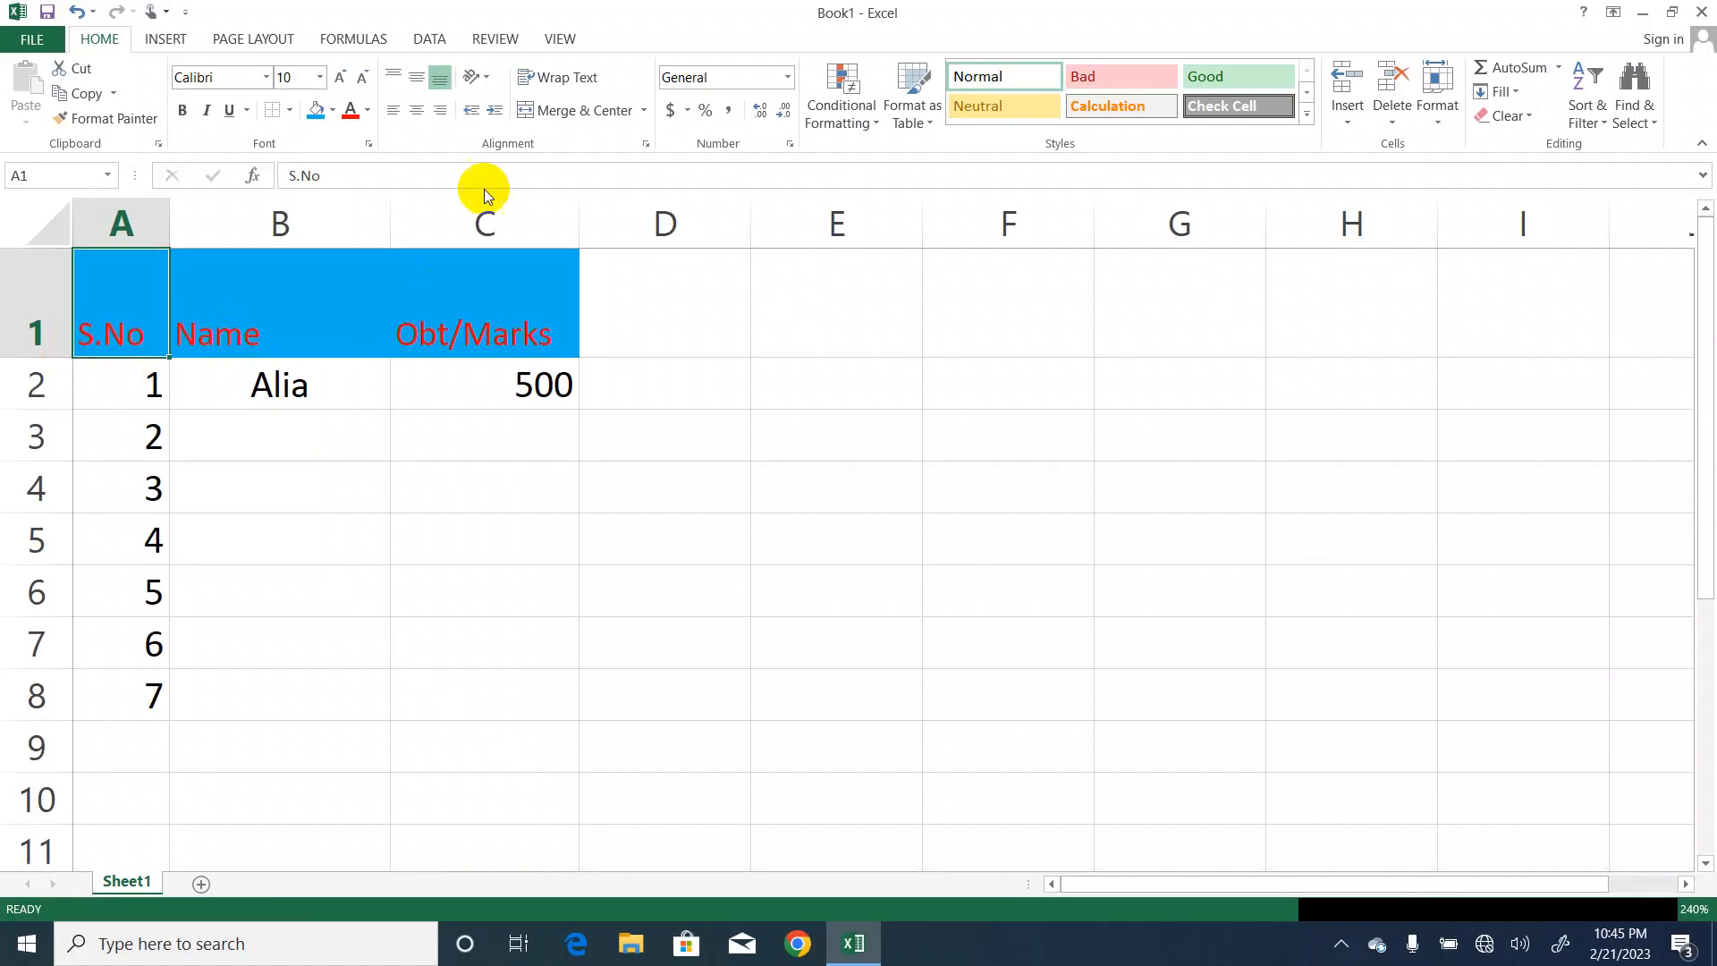
Middle-align the text of header cells A1:C1 vertically.
{"action": "left_click", "coordinate": [418, 80]}
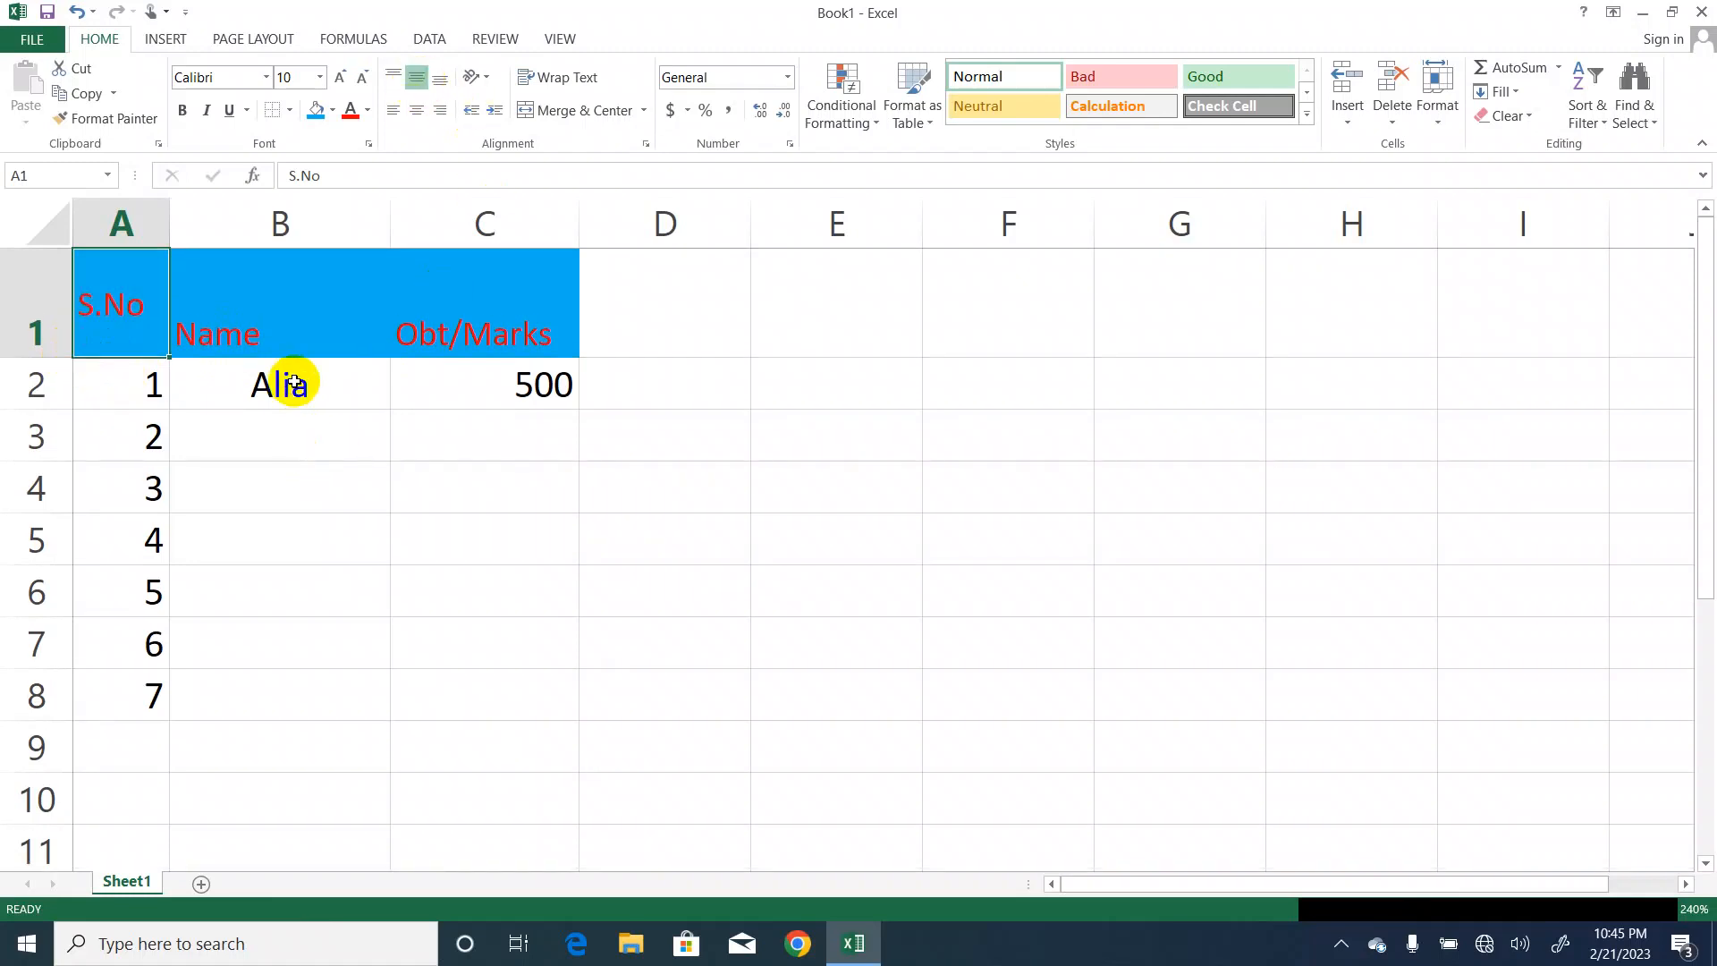
{"action": "key", "text": "shift+Right"}
{"action": "key", "text": "shift+Right"}
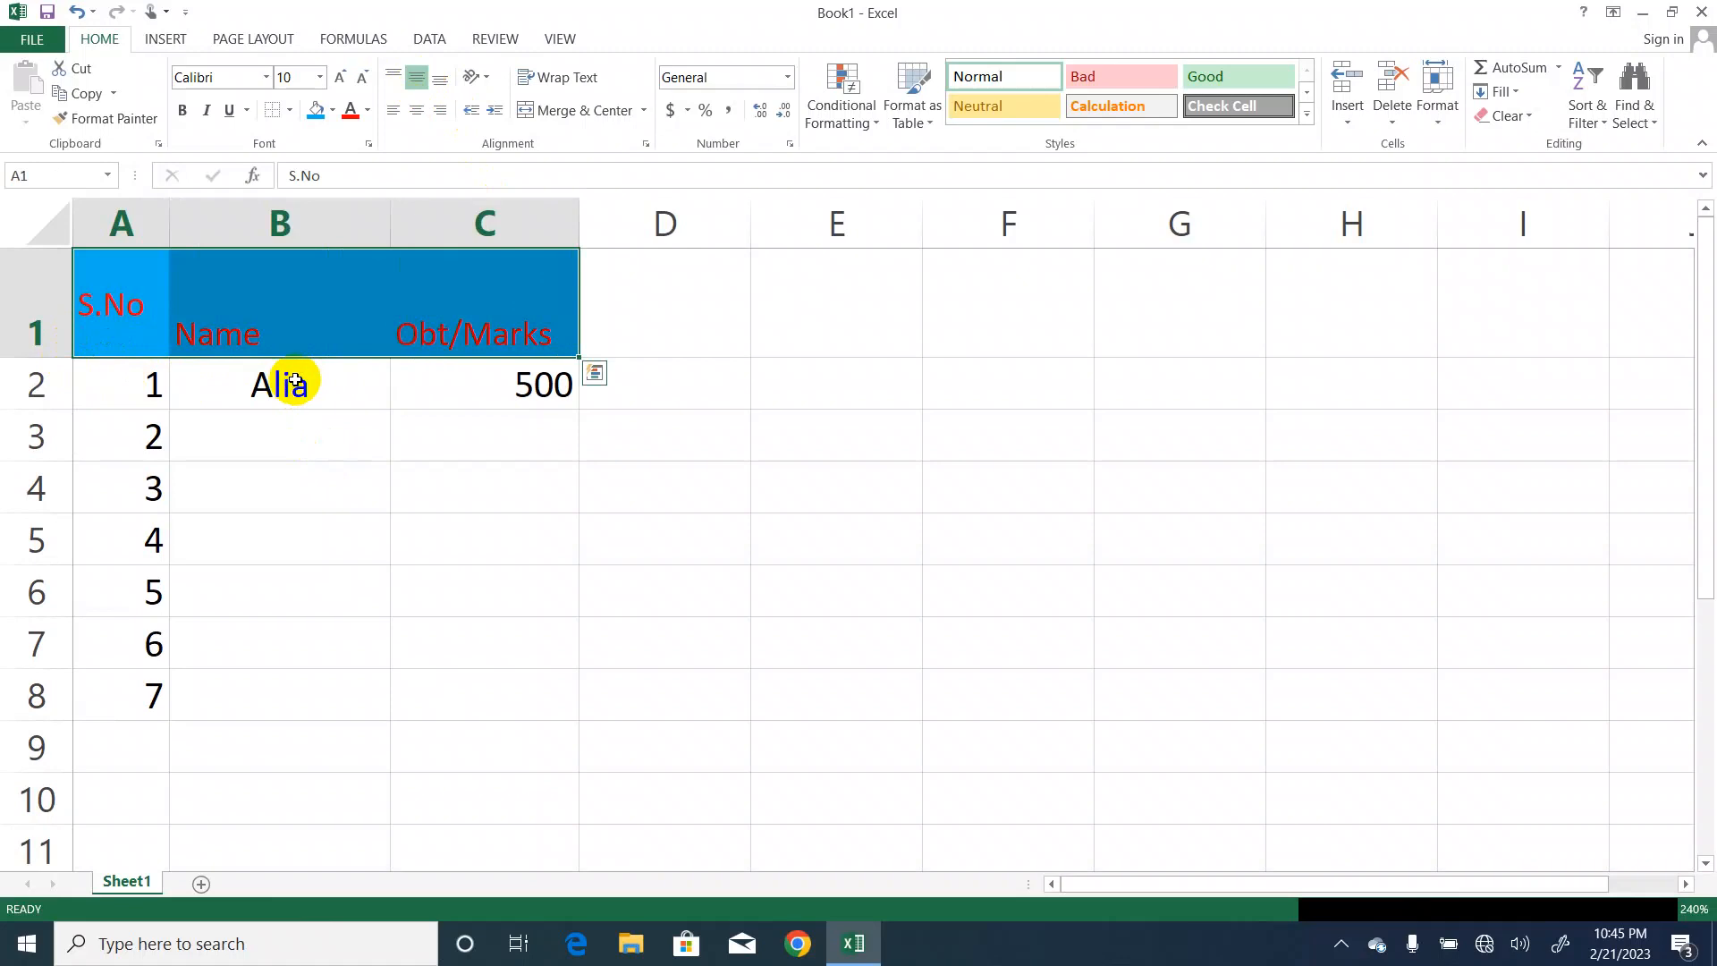
{"action": "left_click", "coordinate": [417, 82]}
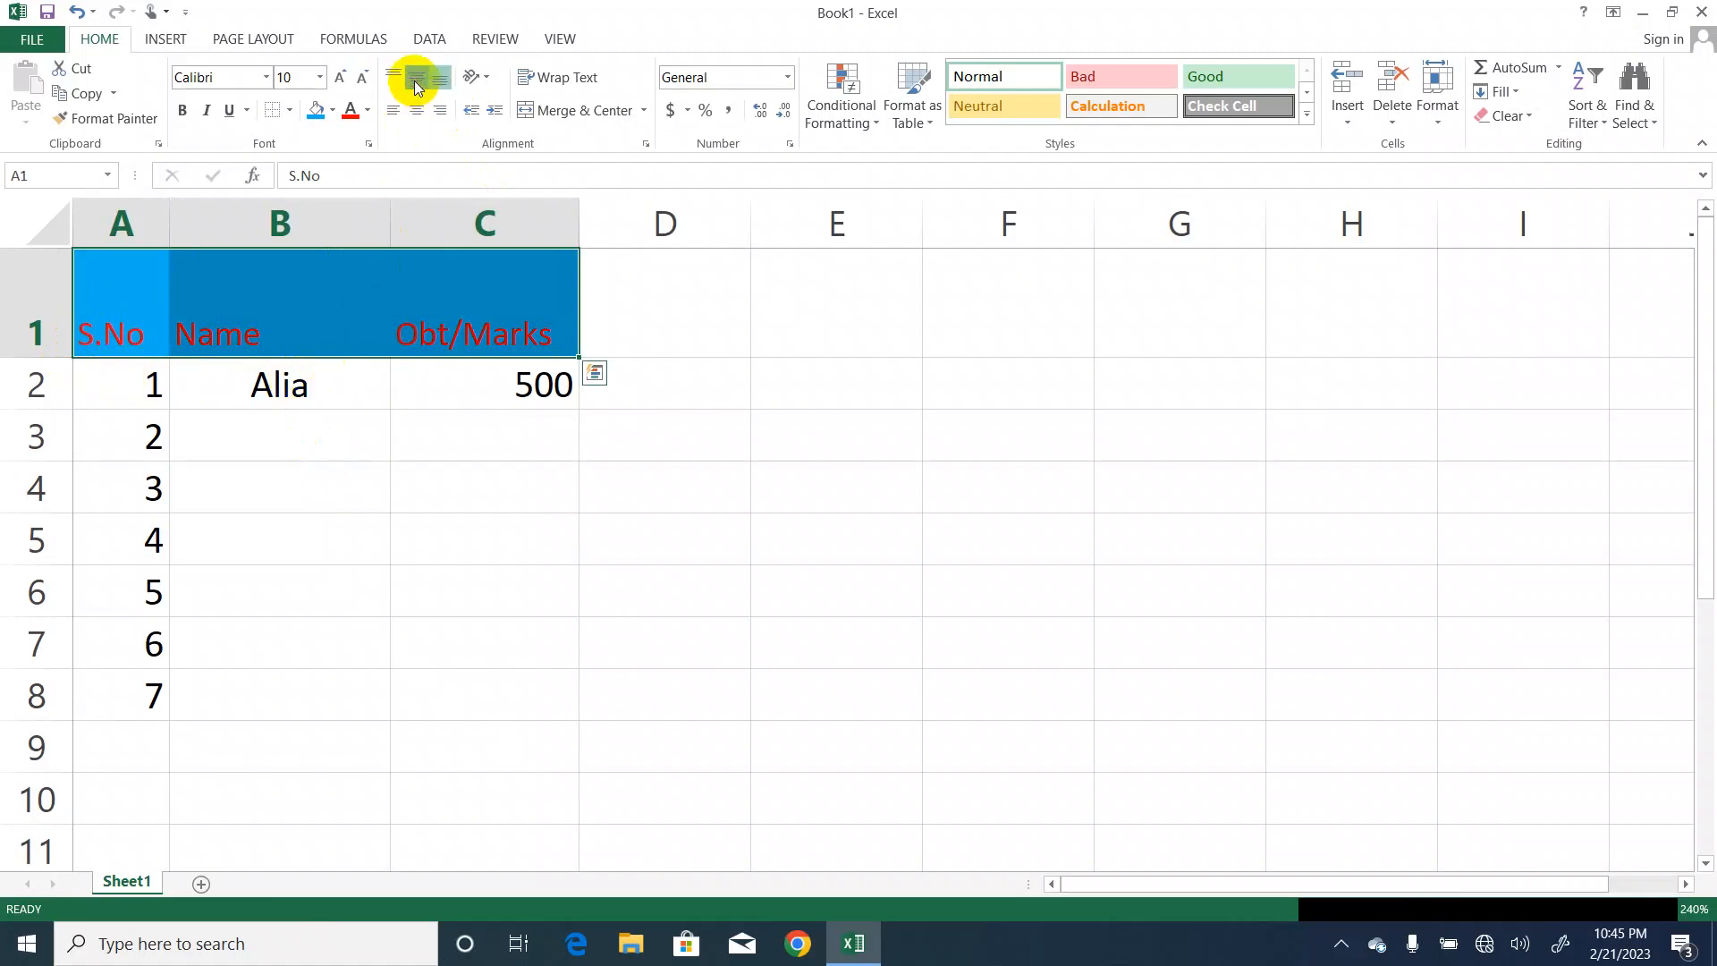
{"action": "left_click", "coordinate": [417, 82]}
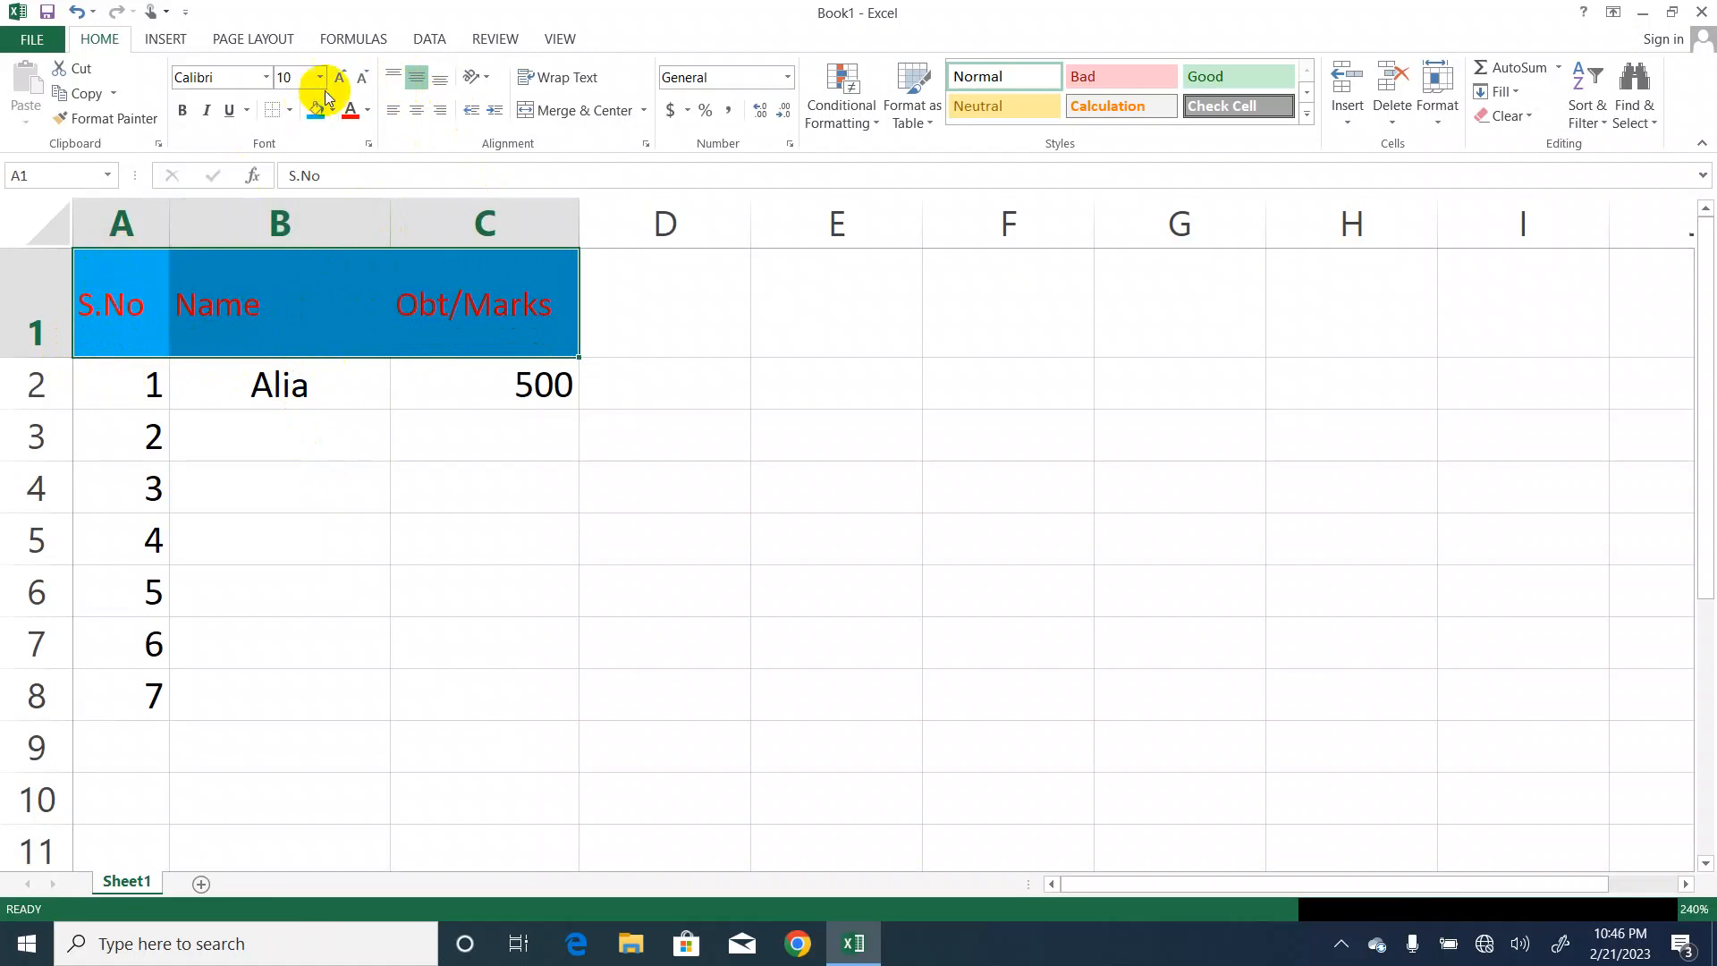
Try top and bottom alignment on header cells A1:C1 and return them to middle alignment.
{"action": "left_click", "coordinate": [393, 78]}
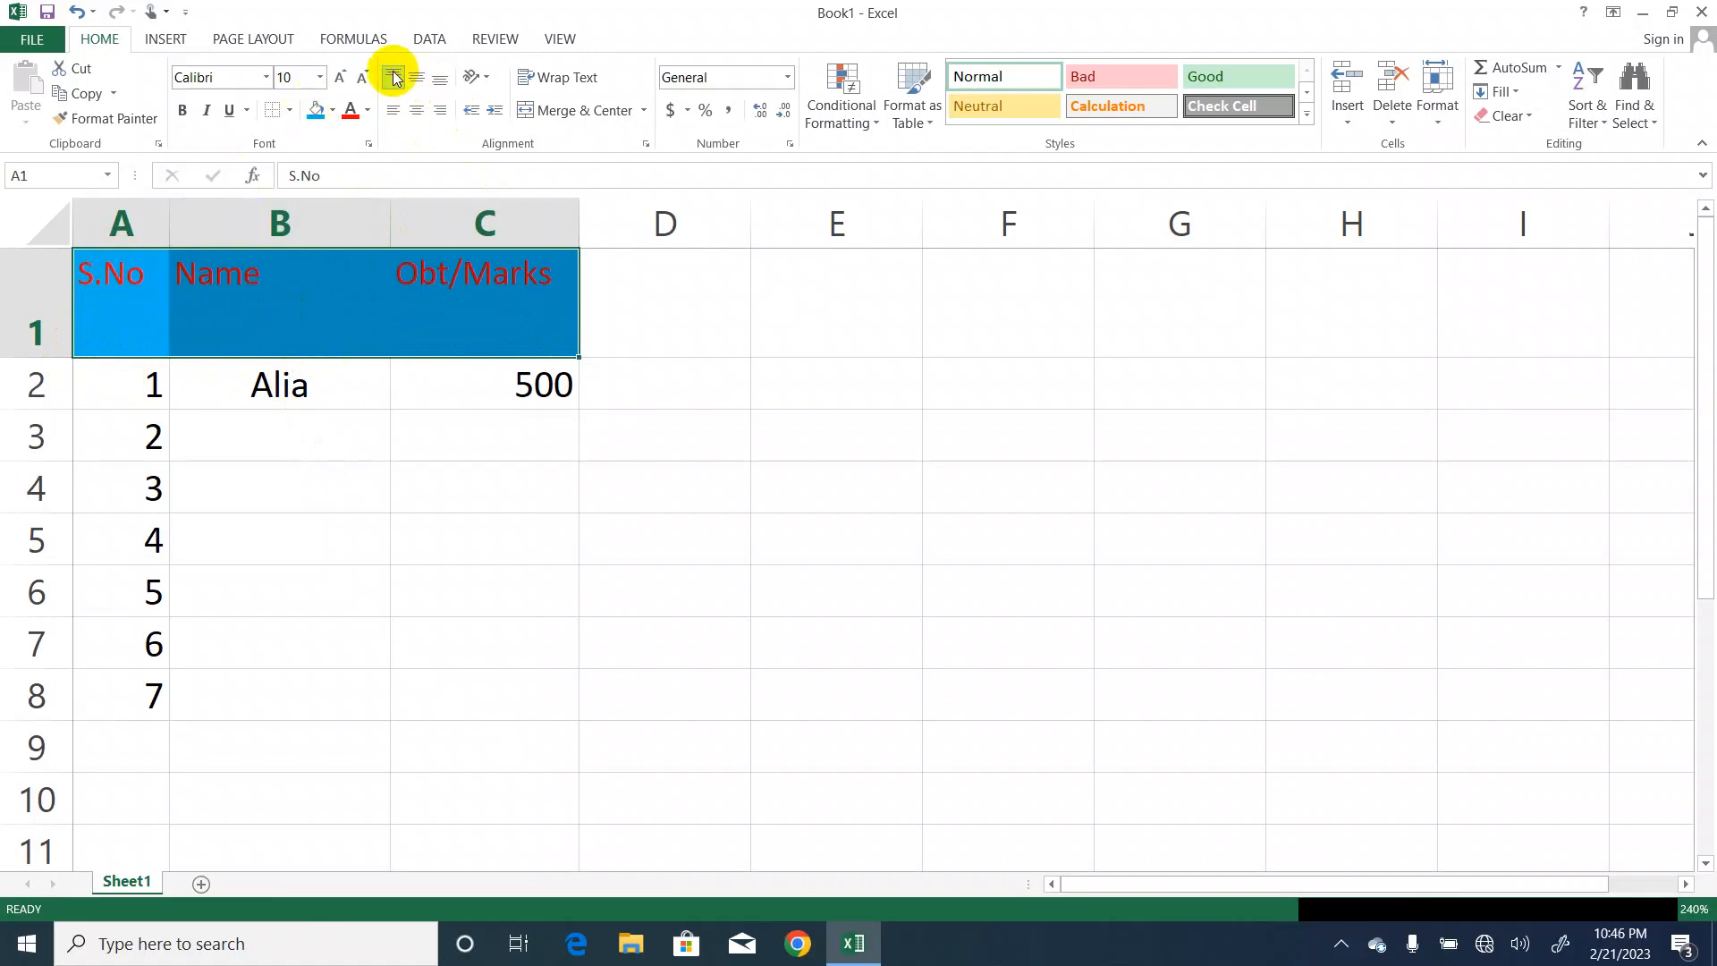
{"action": "left_click", "coordinate": [442, 81]}
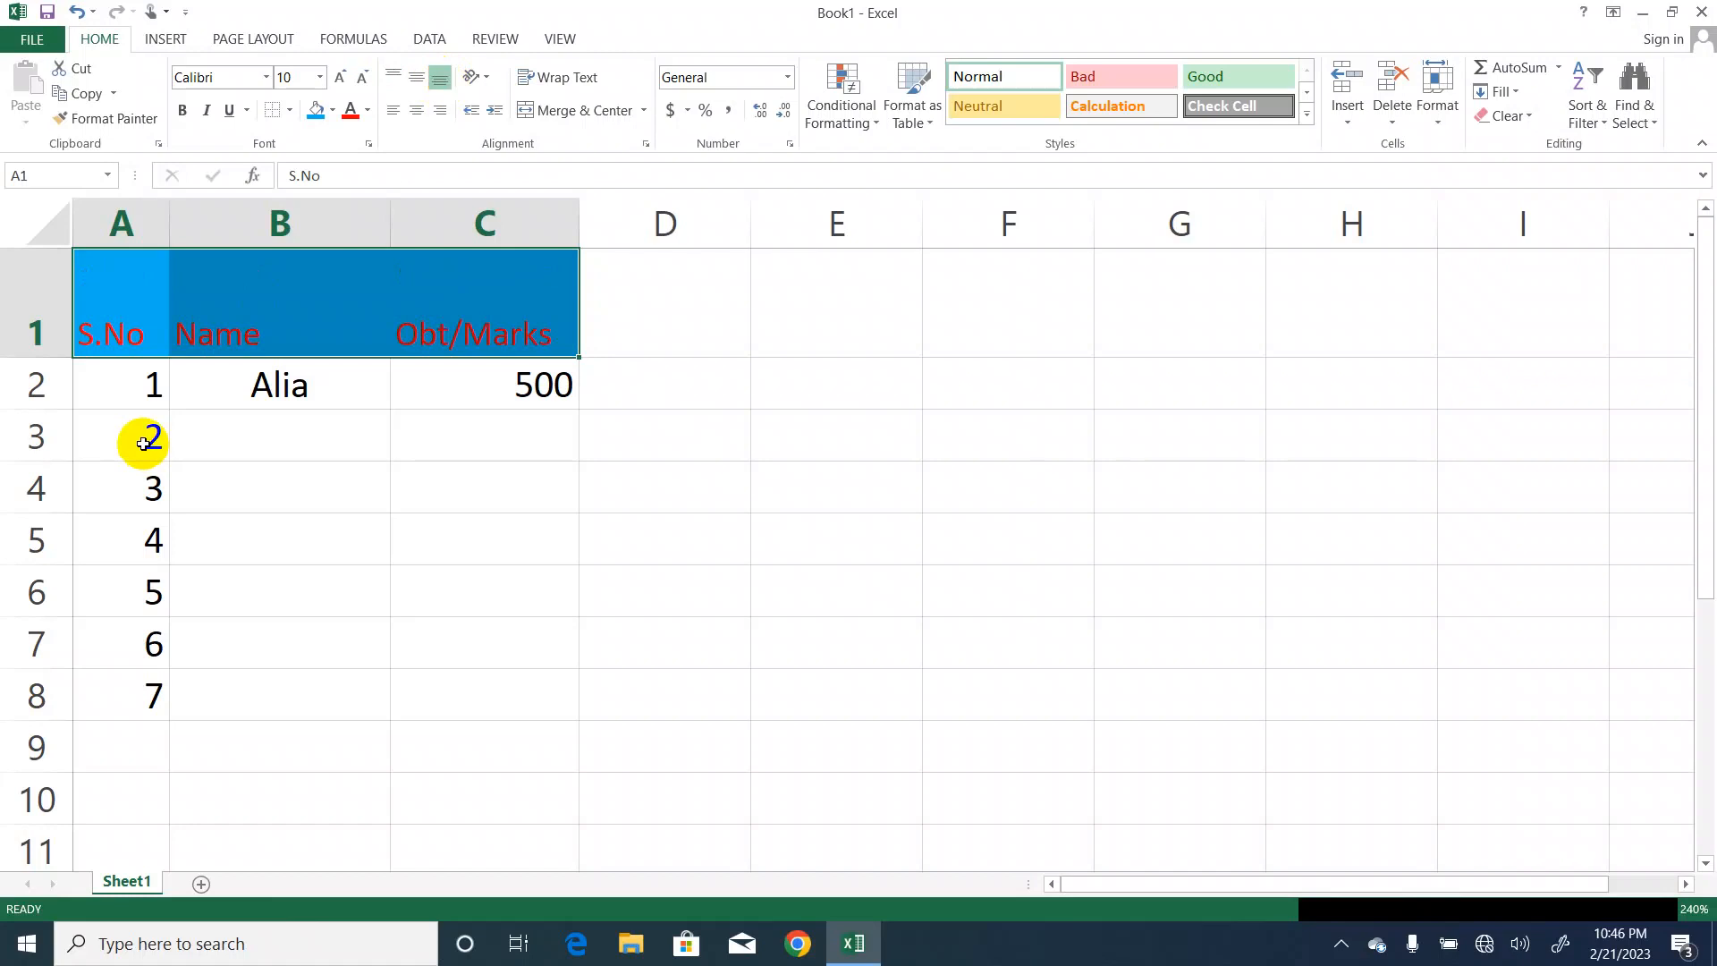
{"action": "left_click", "coordinate": [414, 81]}
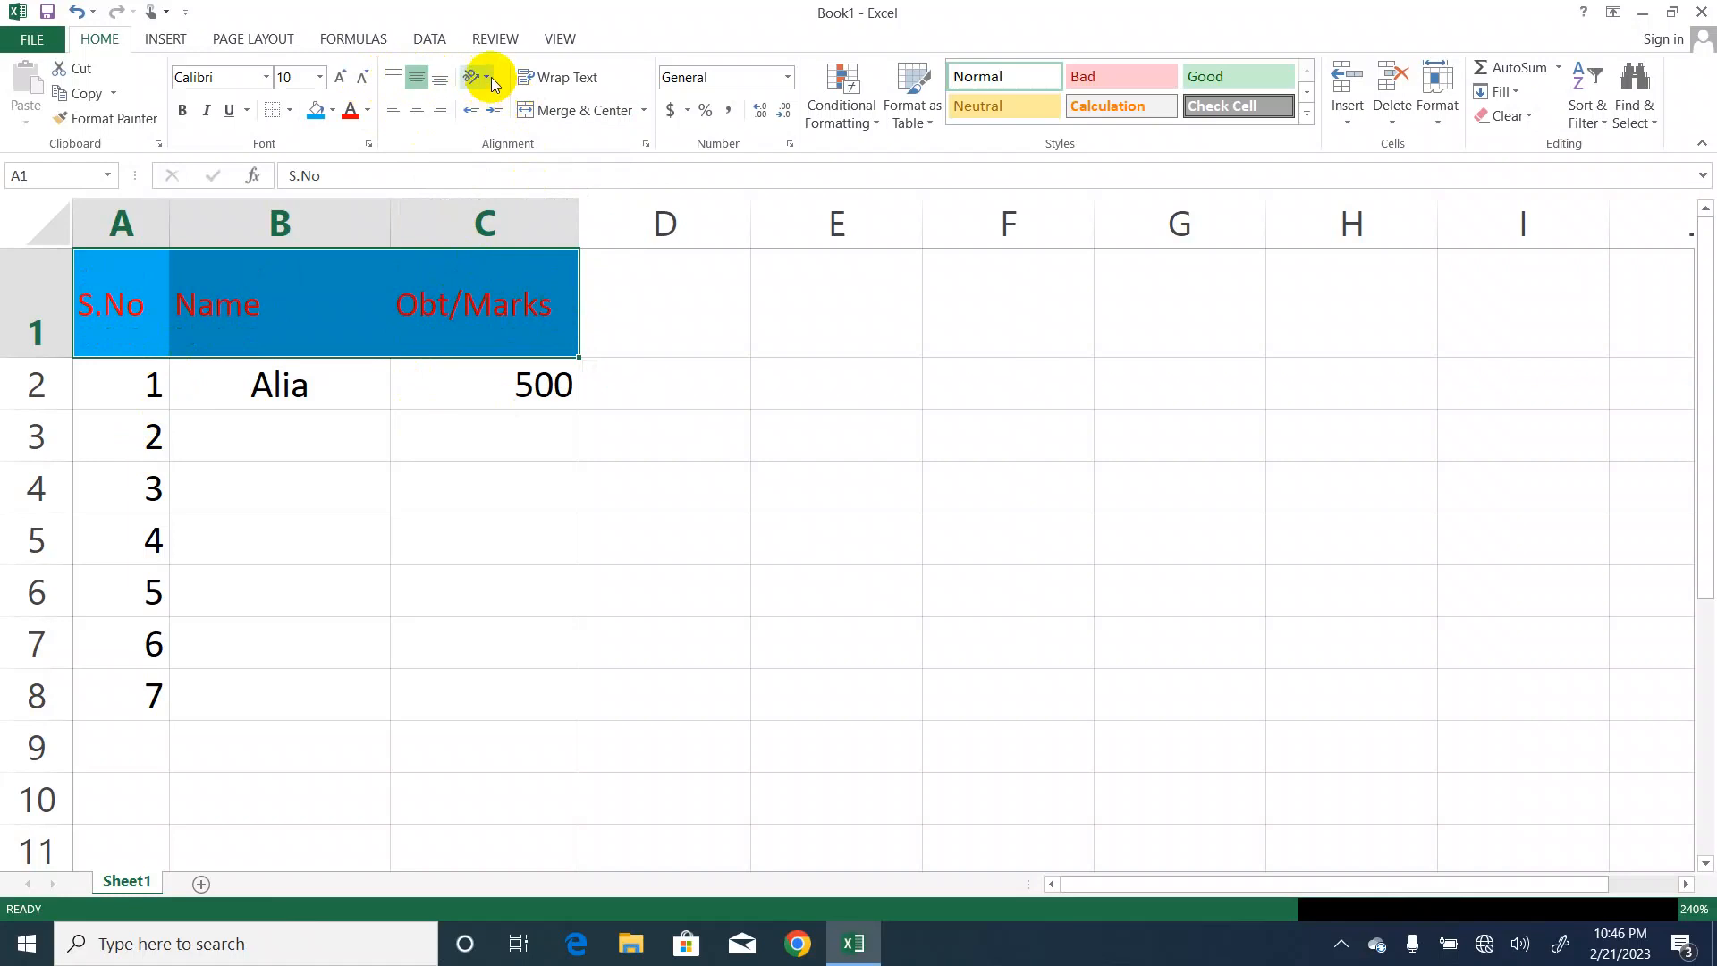
Angle the header text in A1:C1 counterclockwise and make row 1 slightly taller to fit it.
{"action": "left_click", "coordinate": [490, 77]}
{"action": "left_click", "coordinate": [516, 107]}
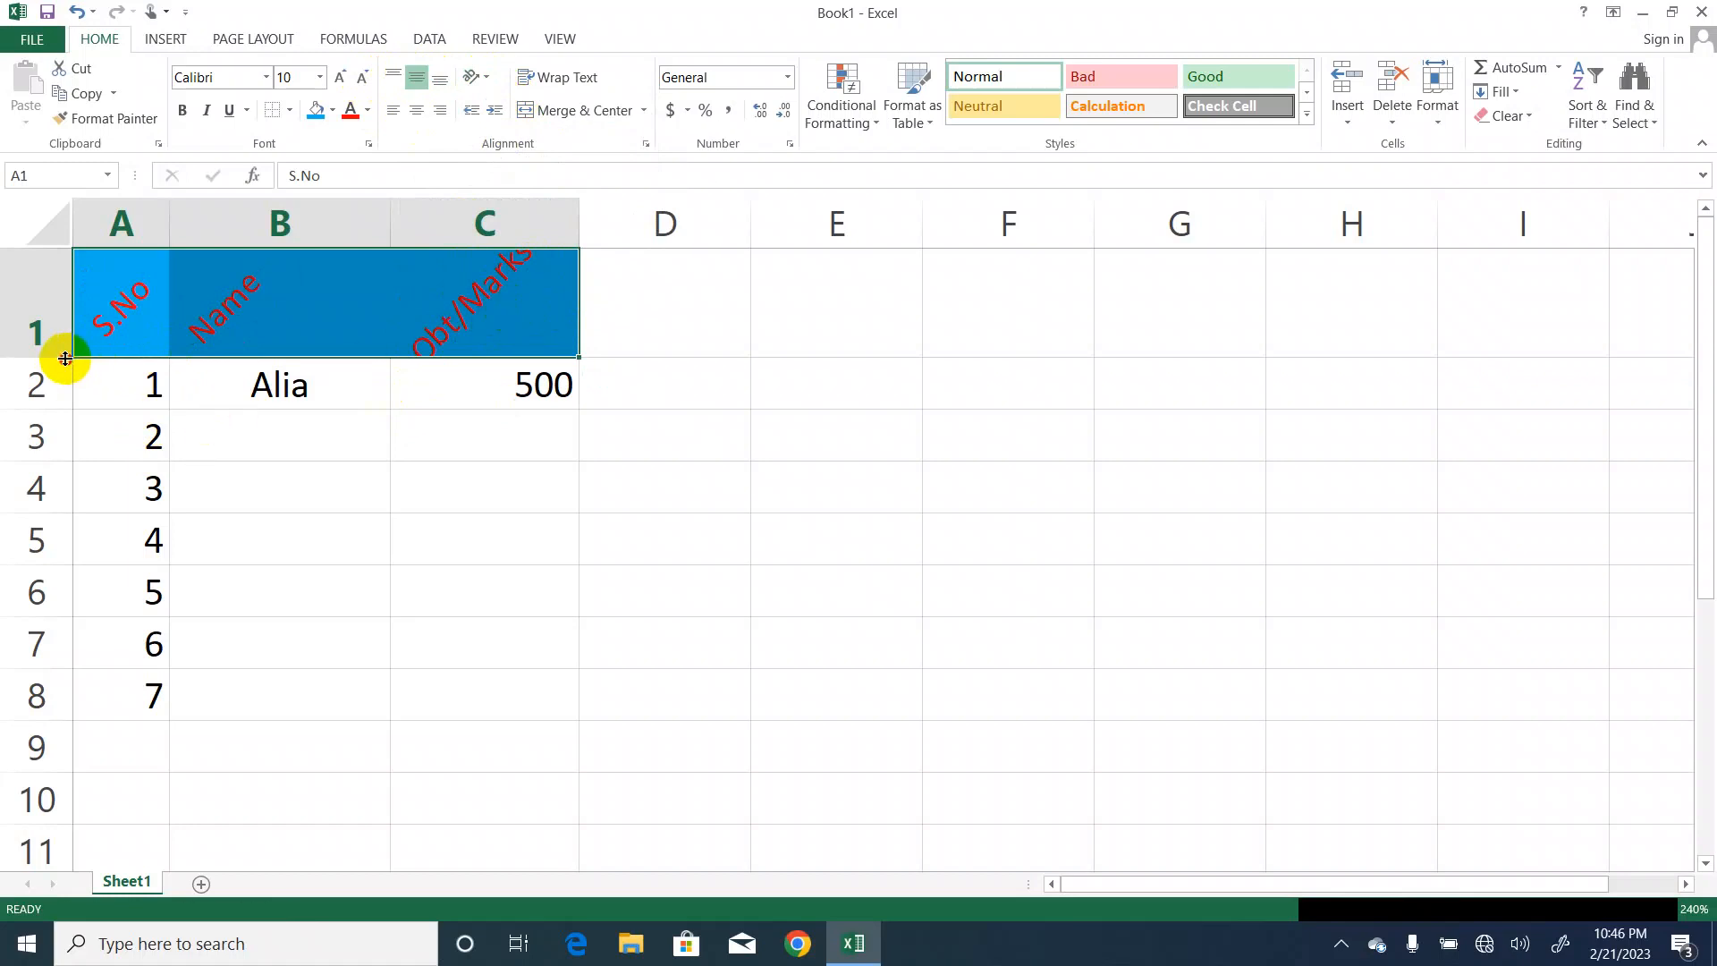
{"action": "left_click_drag", "start_coordinate": [66, 359], "coordinate": [59, 376]}
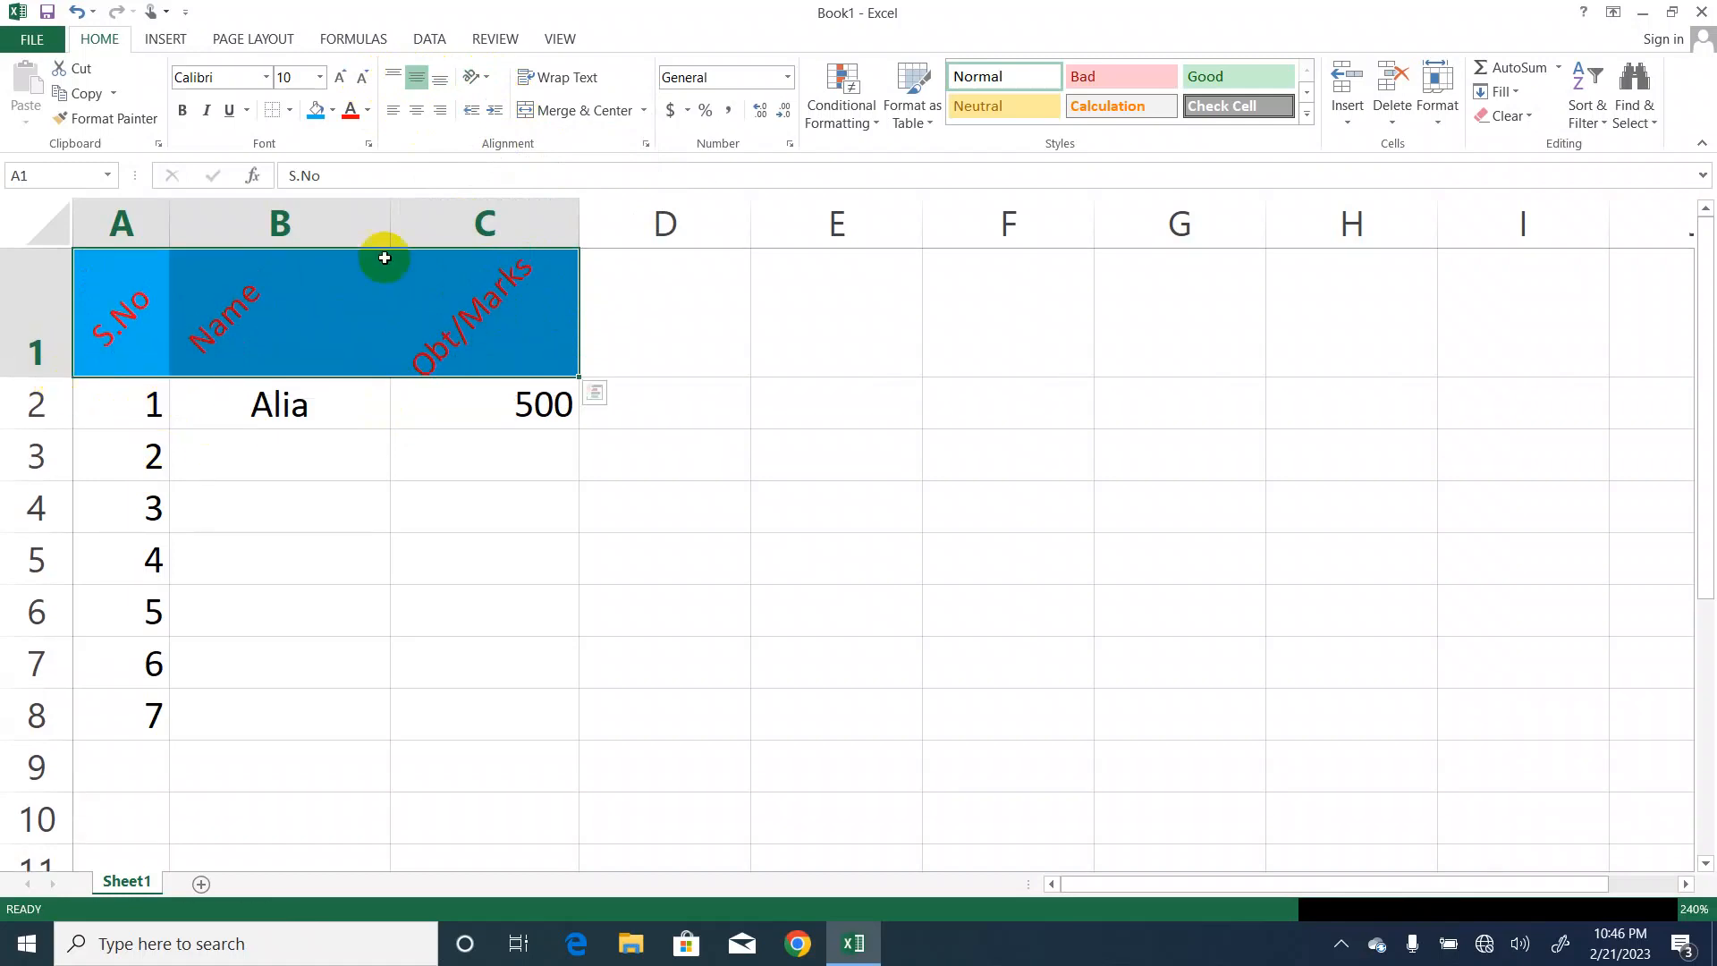
Try the Angle Clockwise and Vertical Text orientations on the headers in A1:C1.
{"action": "left_click", "coordinate": [490, 77]}
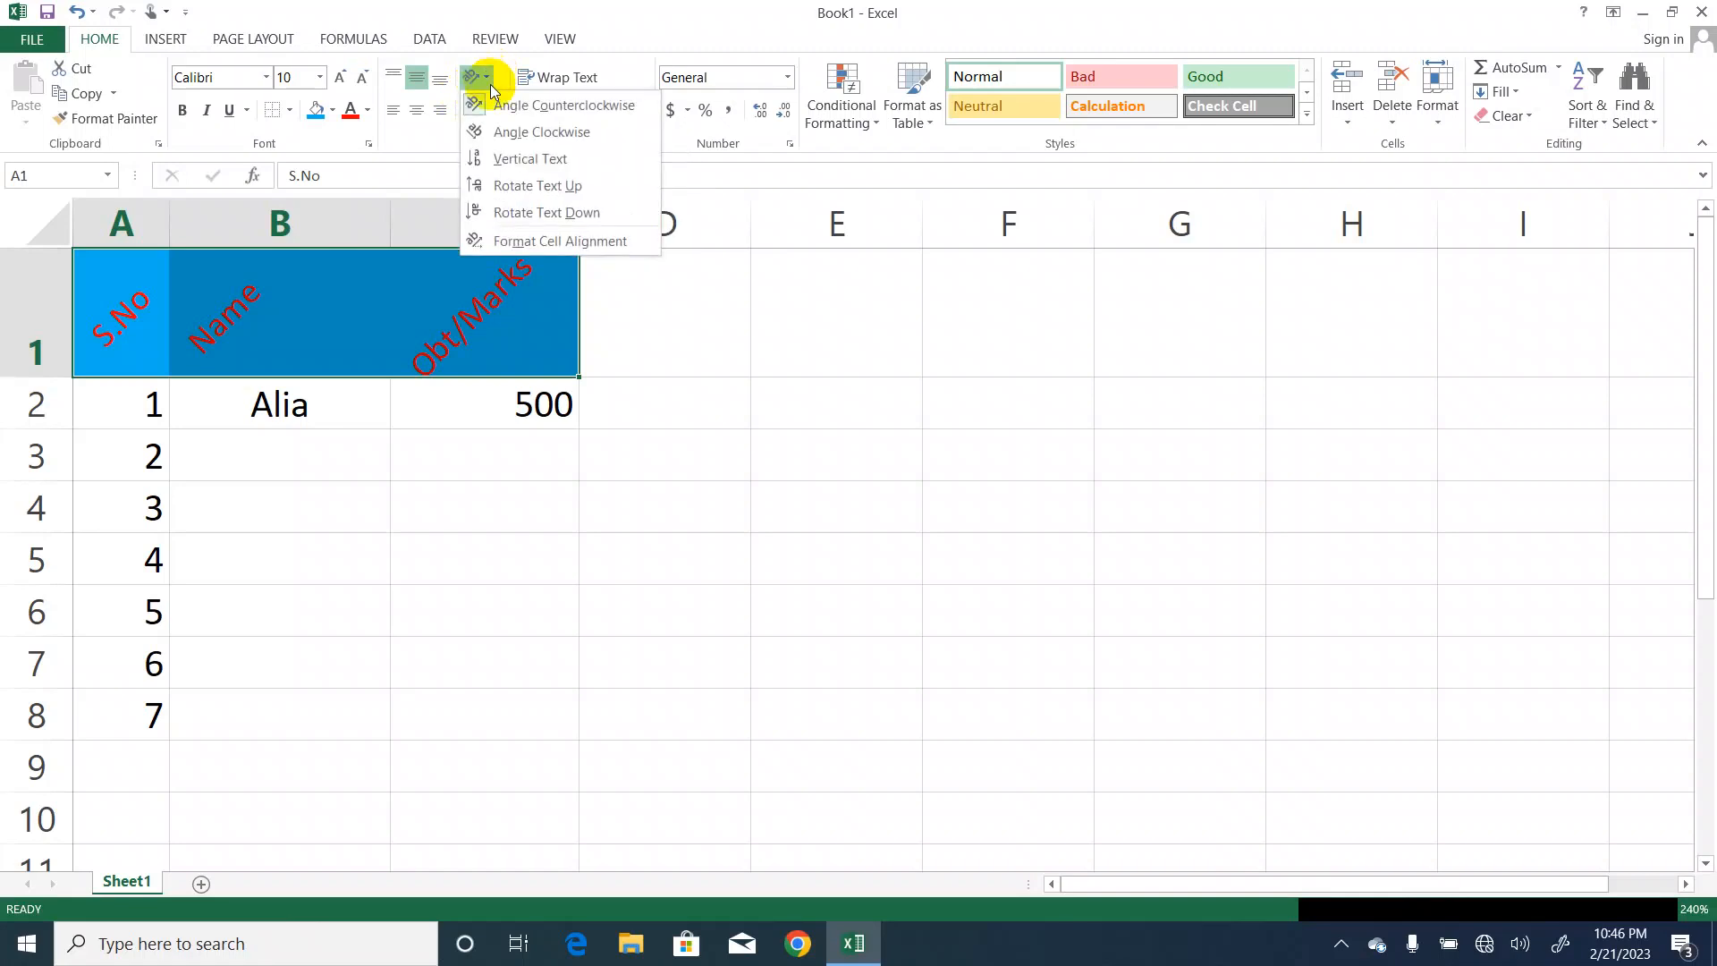
{"action": "left_click", "coordinate": [502, 135]}
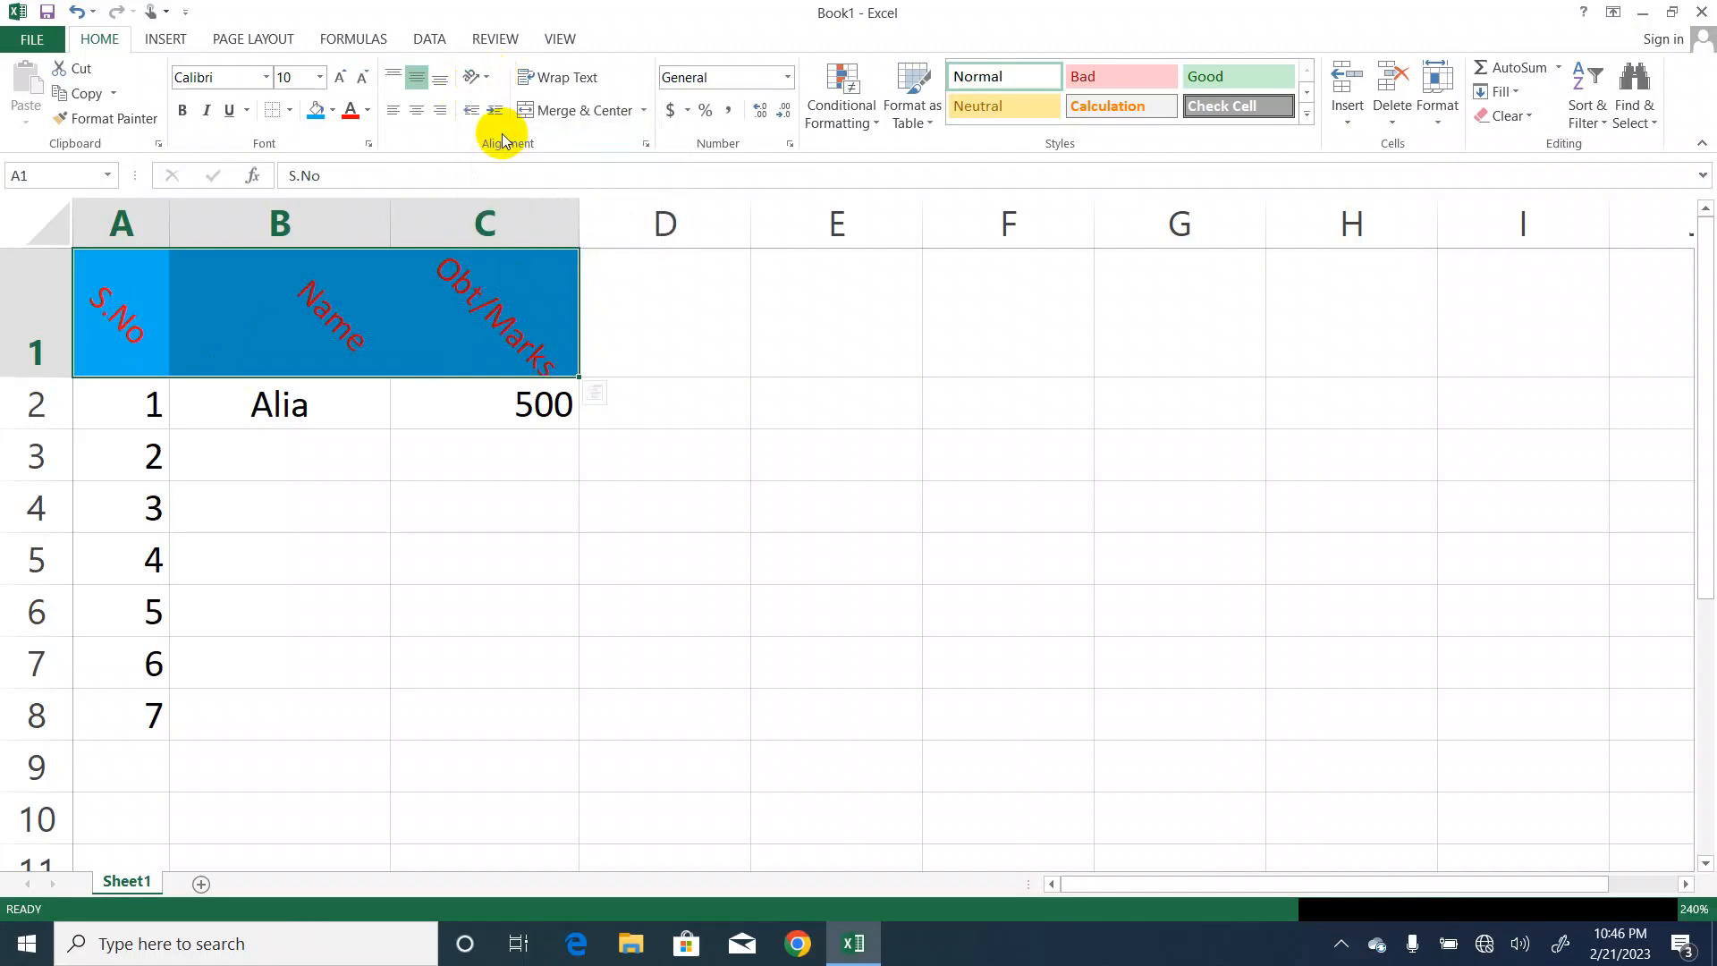
{"action": "left_click", "coordinate": [490, 75]}
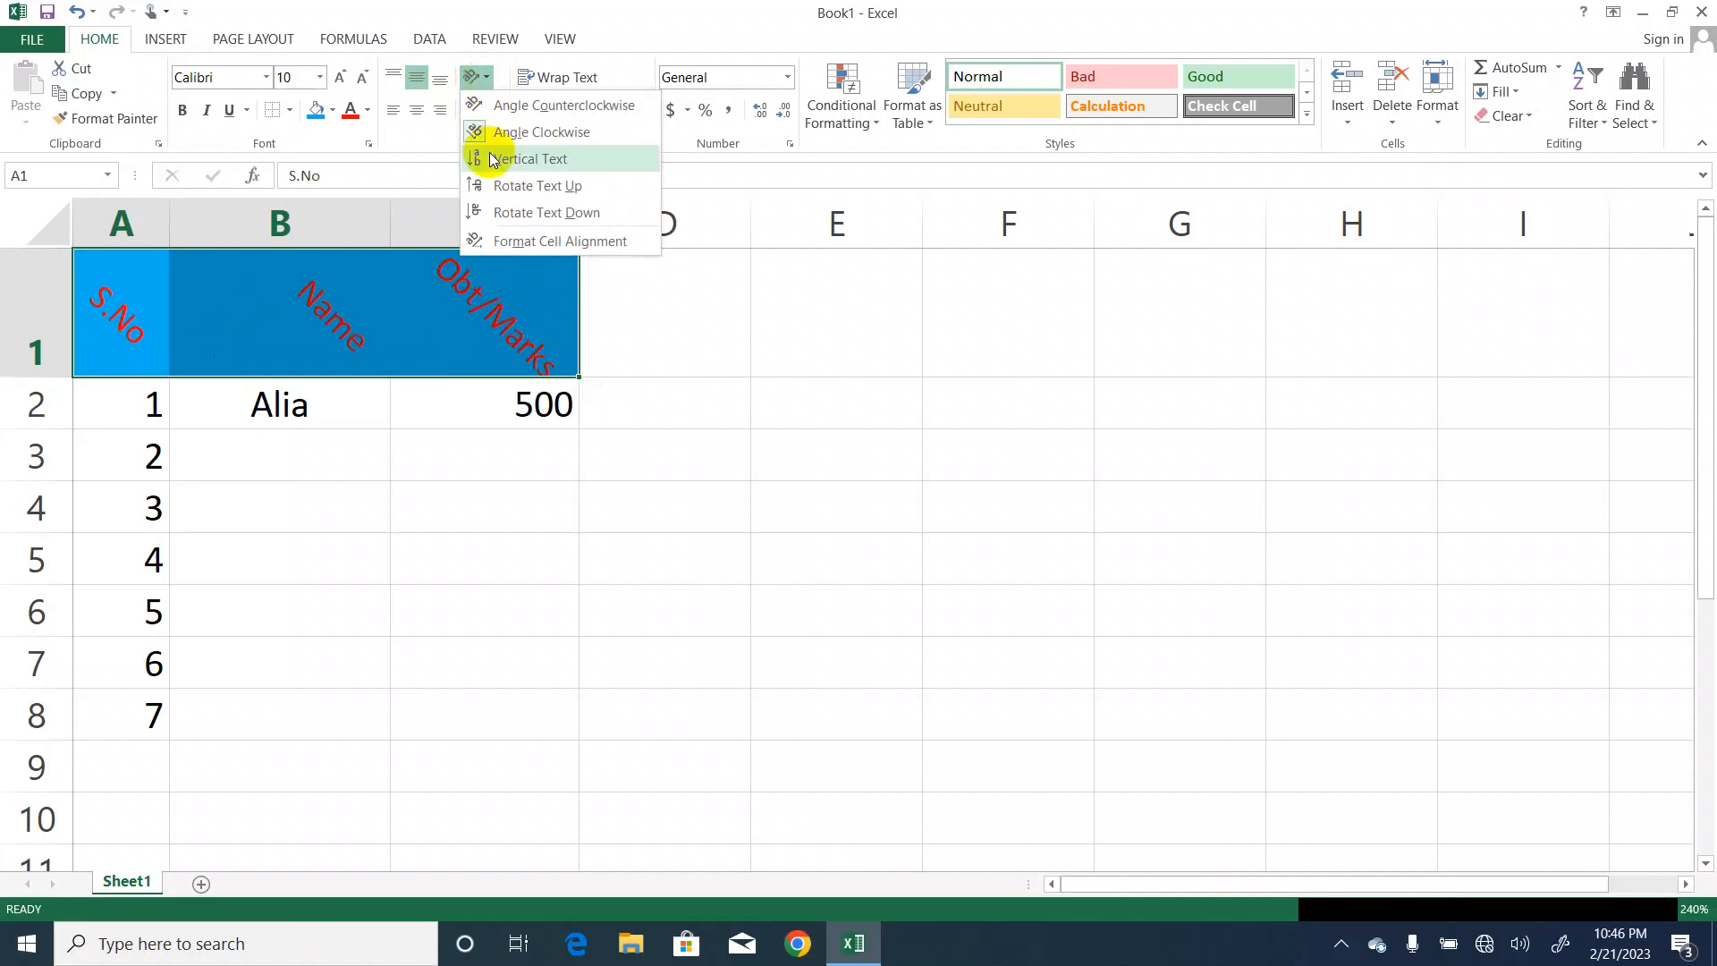
{"action": "left_click", "coordinate": [513, 161]}
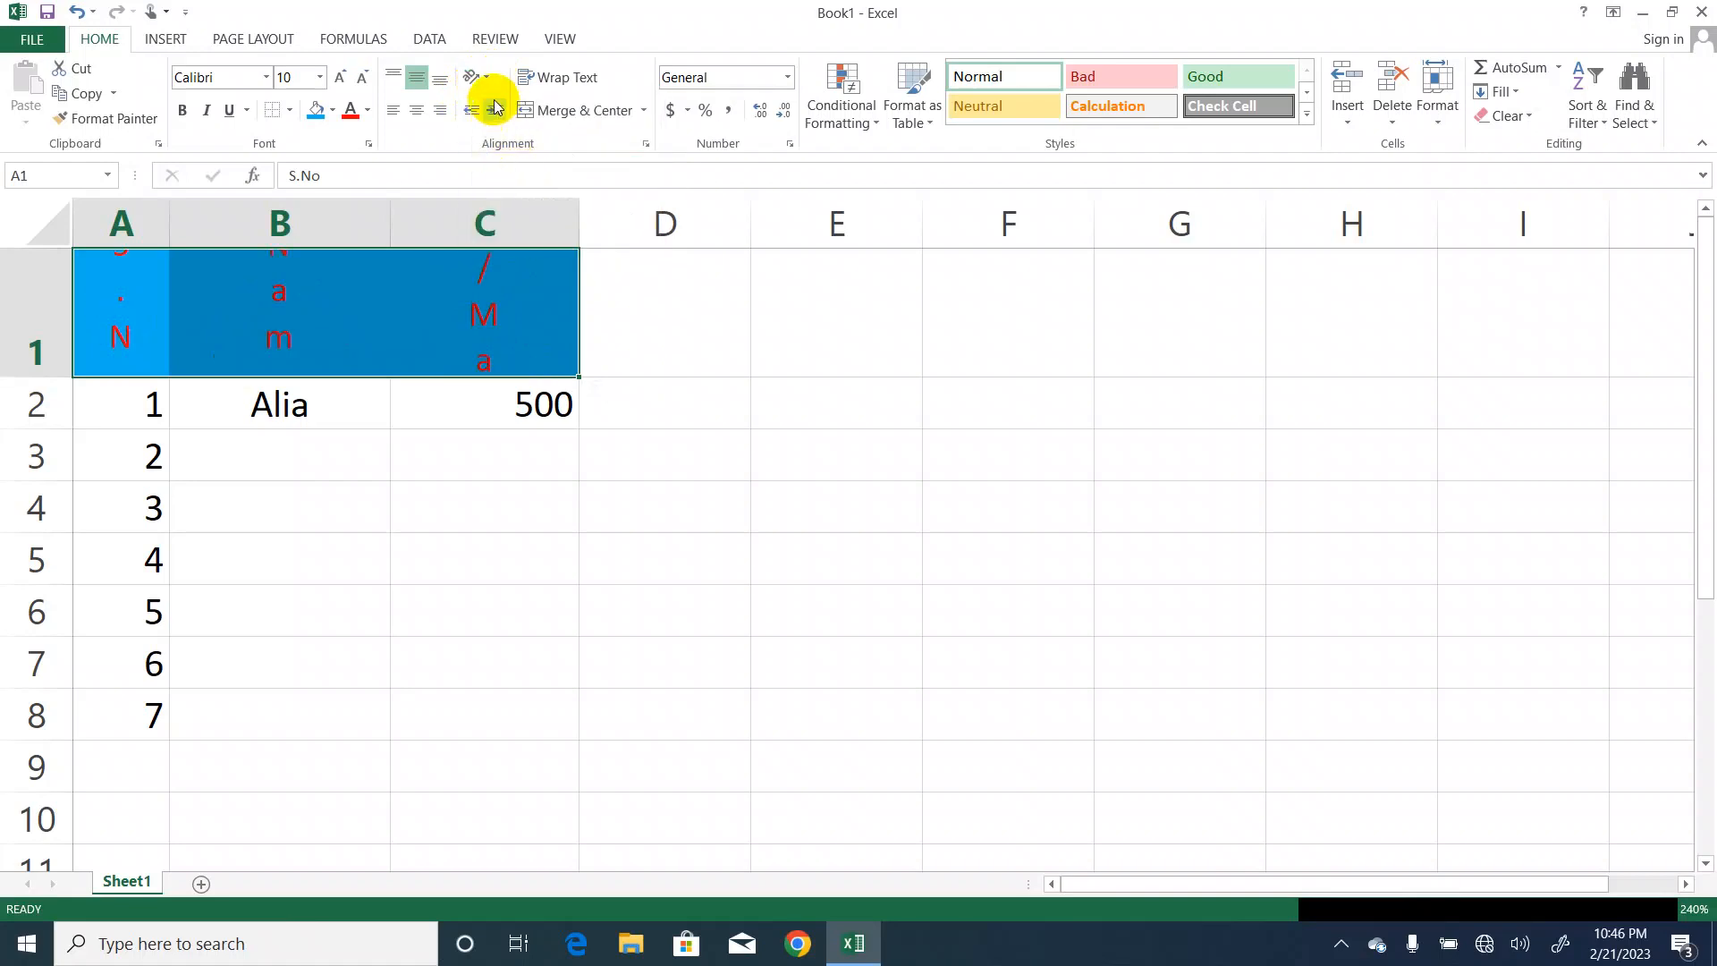
Try the Rotate Text Up orientation on headers A1:C1 and return the text to horizontal.
{"action": "left_click", "coordinate": [488, 78]}
{"action": "left_click", "coordinate": [498, 184]}
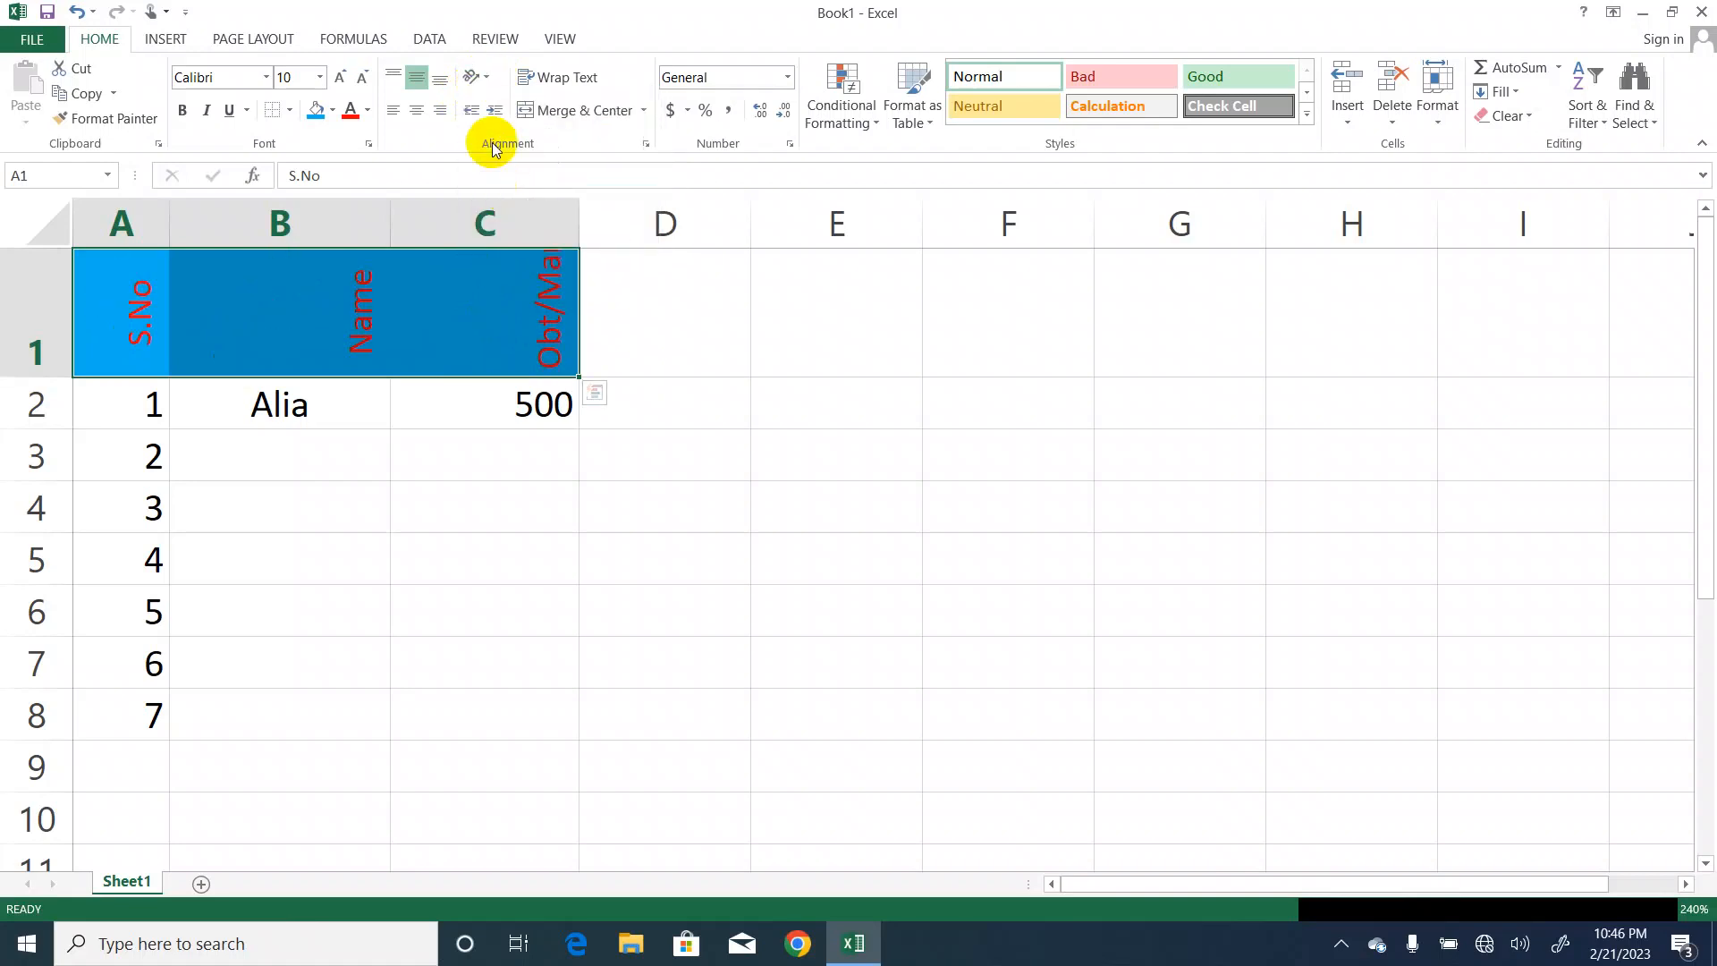
{"action": "left_click", "coordinate": [487, 77]}
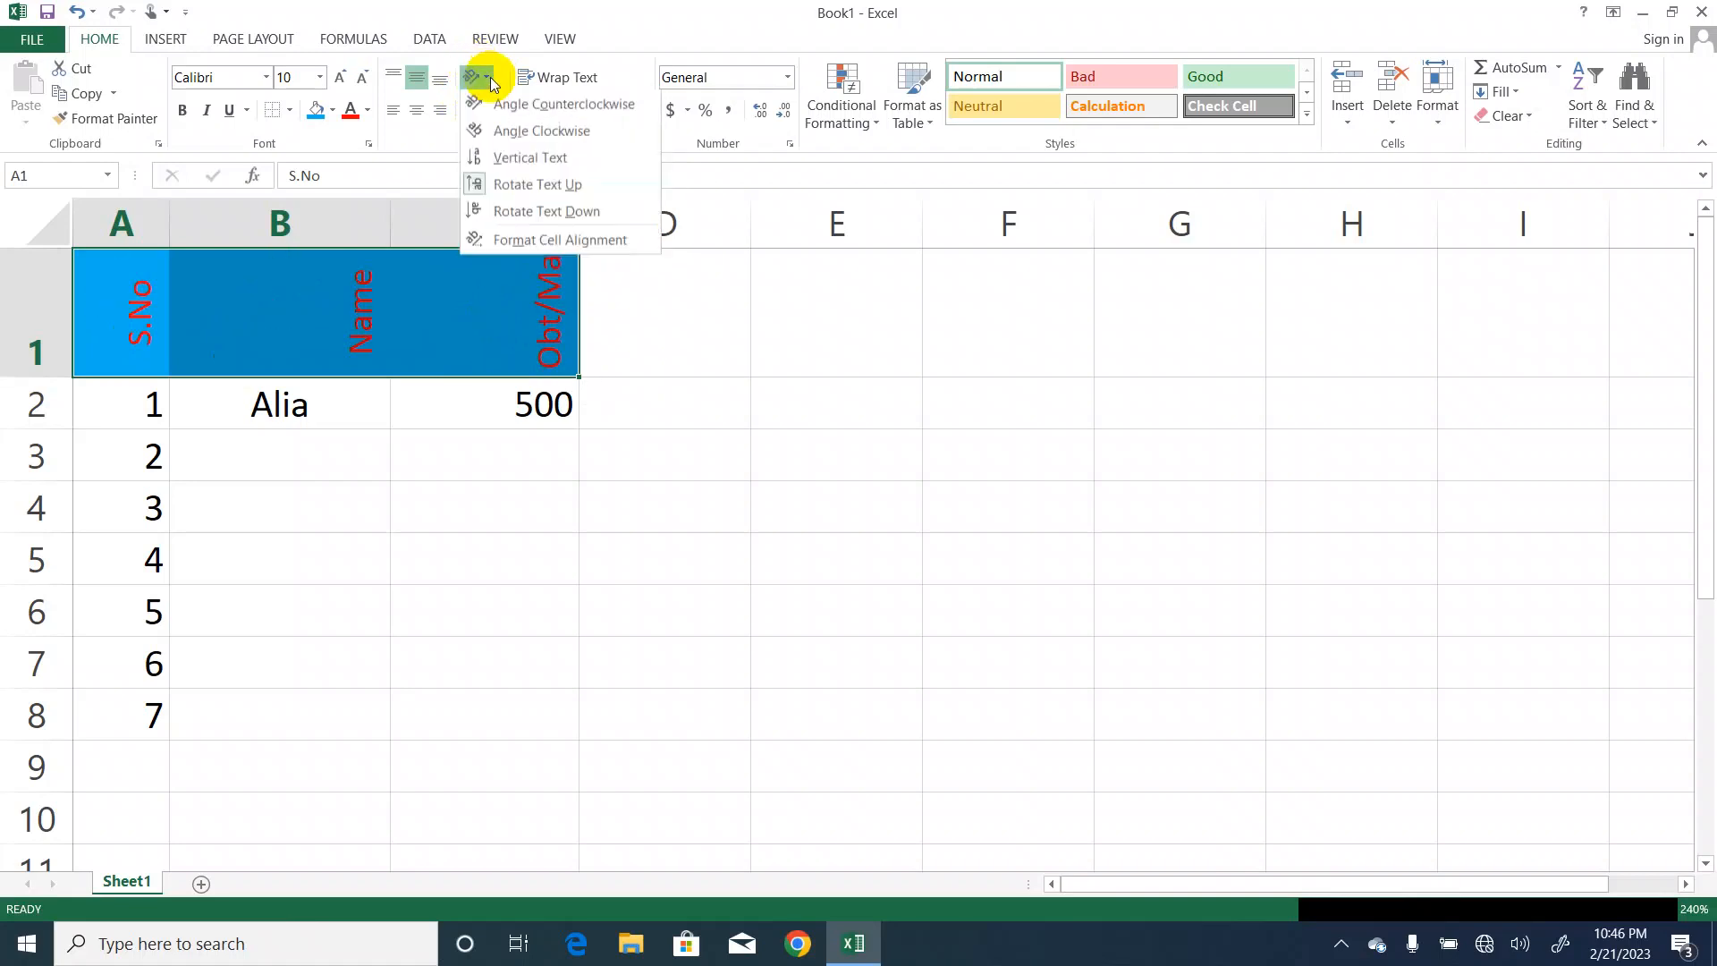
{"action": "left_click", "coordinate": [508, 182]}
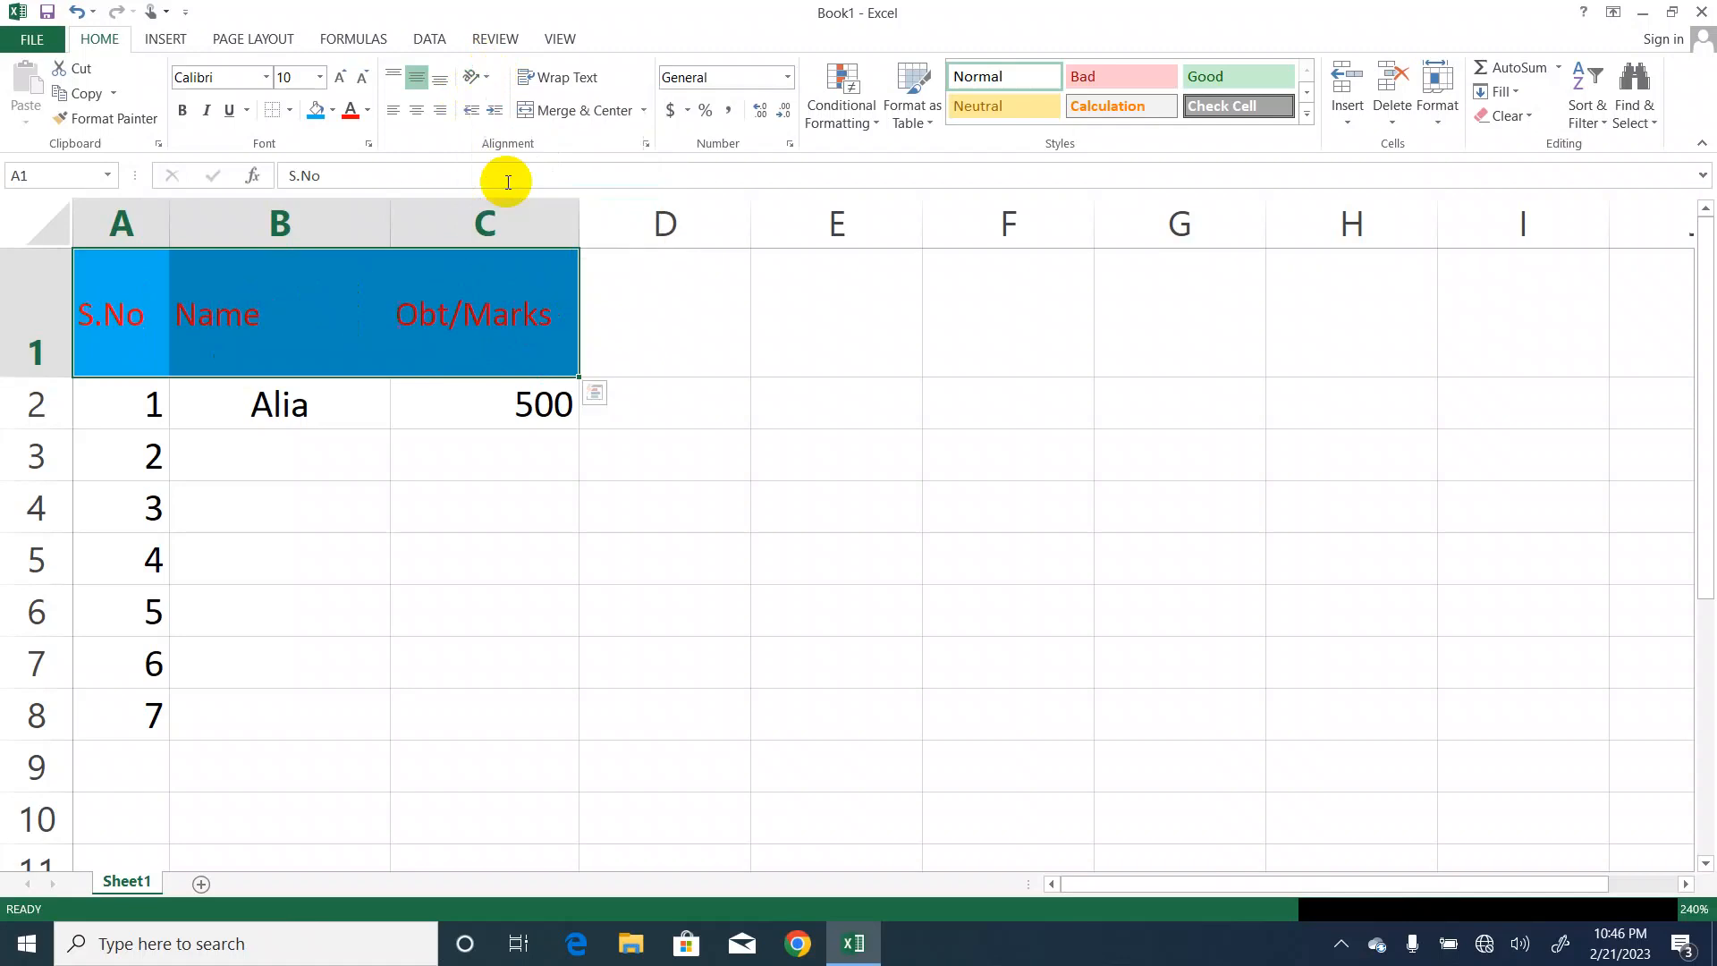
Set the text orientation of headers A1:C1 to 15 degrees through Format Cell Alignment.
{"action": "left_click", "coordinate": [486, 77]}
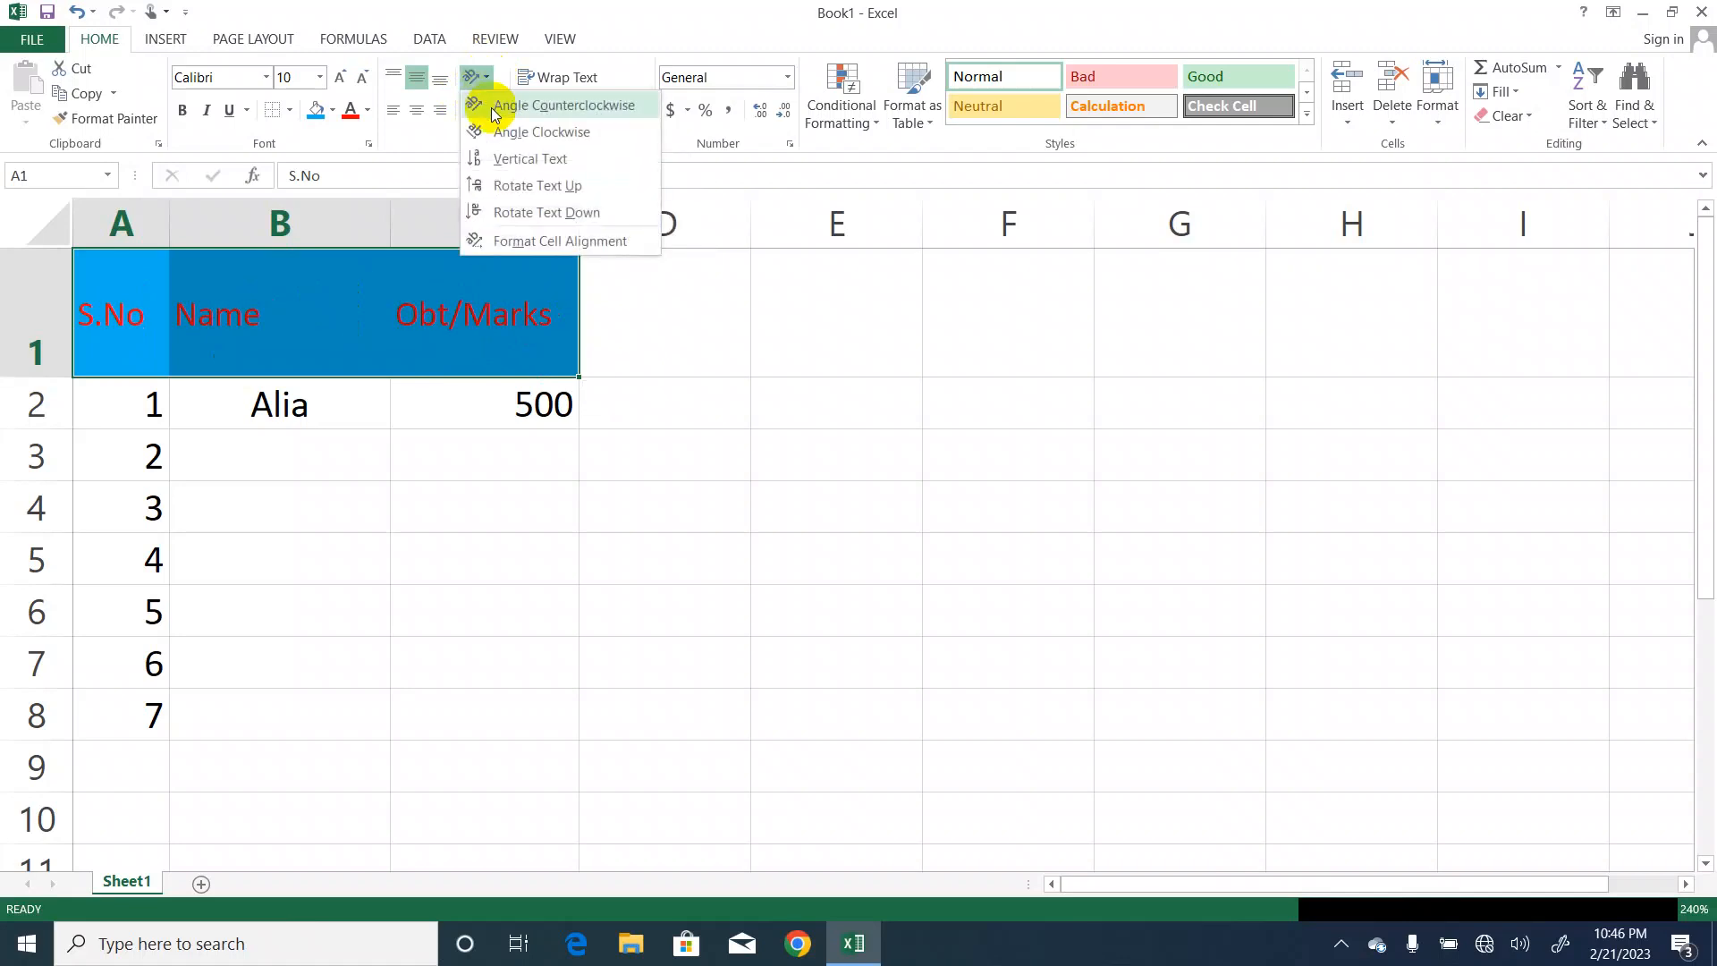
{"action": "left_click", "coordinate": [518, 240]}
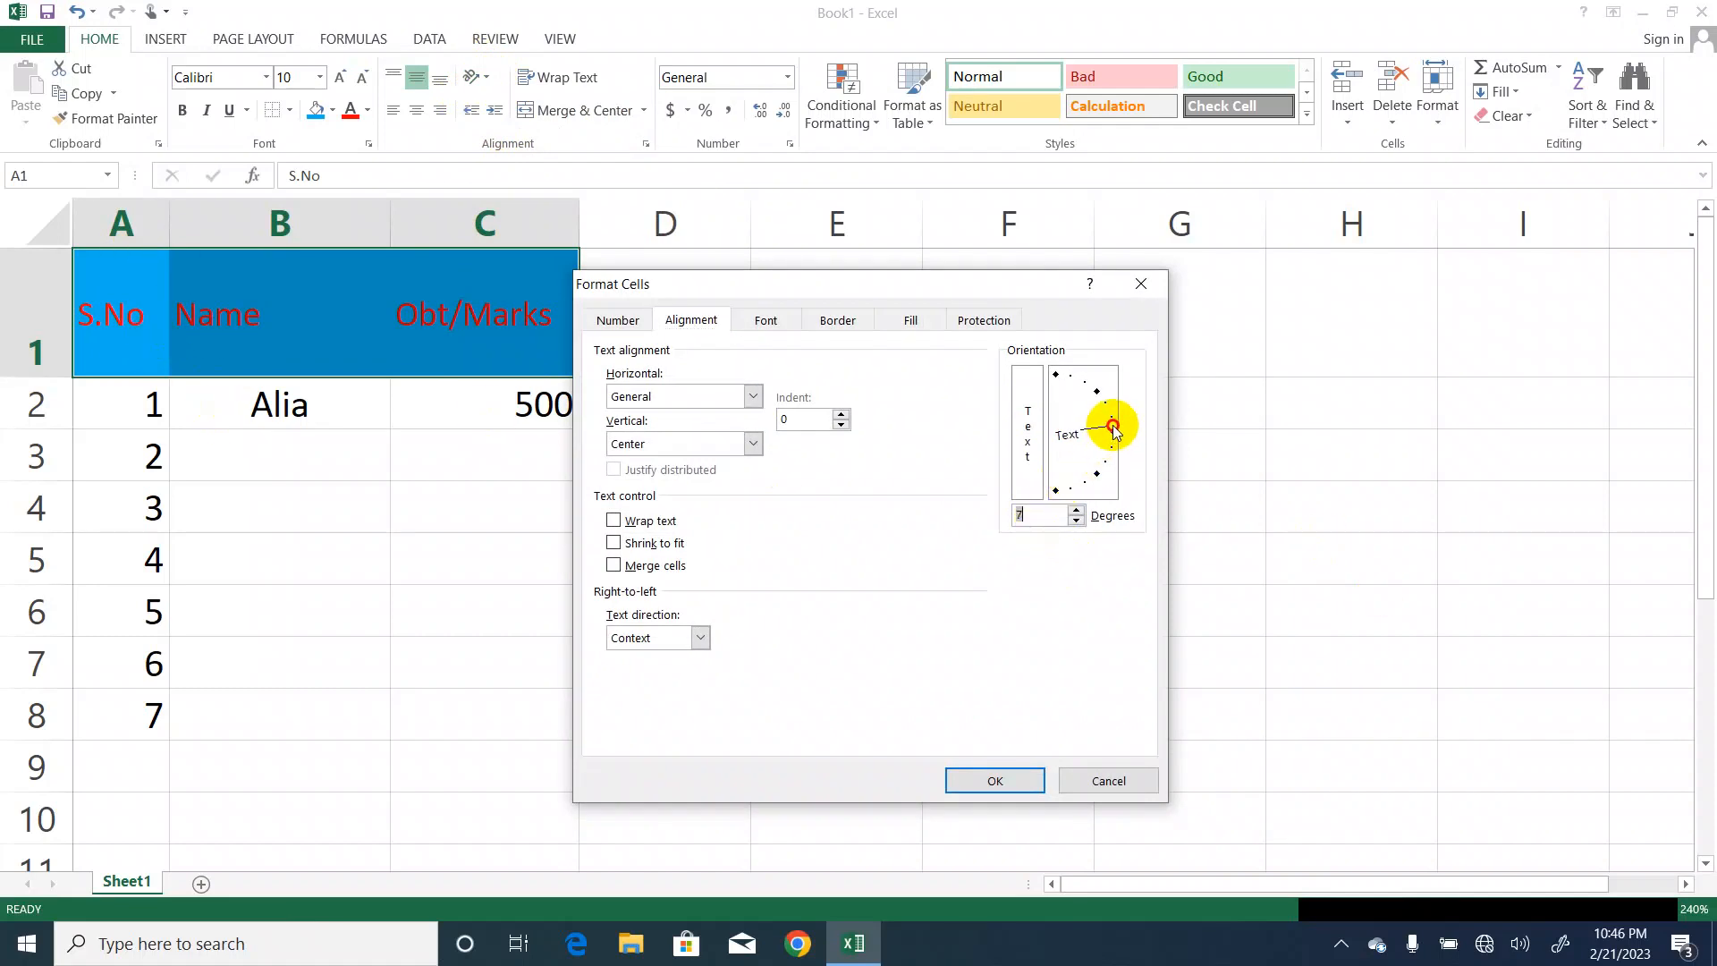
{"action": "left_click_drag", "start_coordinate": [1113, 429], "coordinate": [1109, 424]}
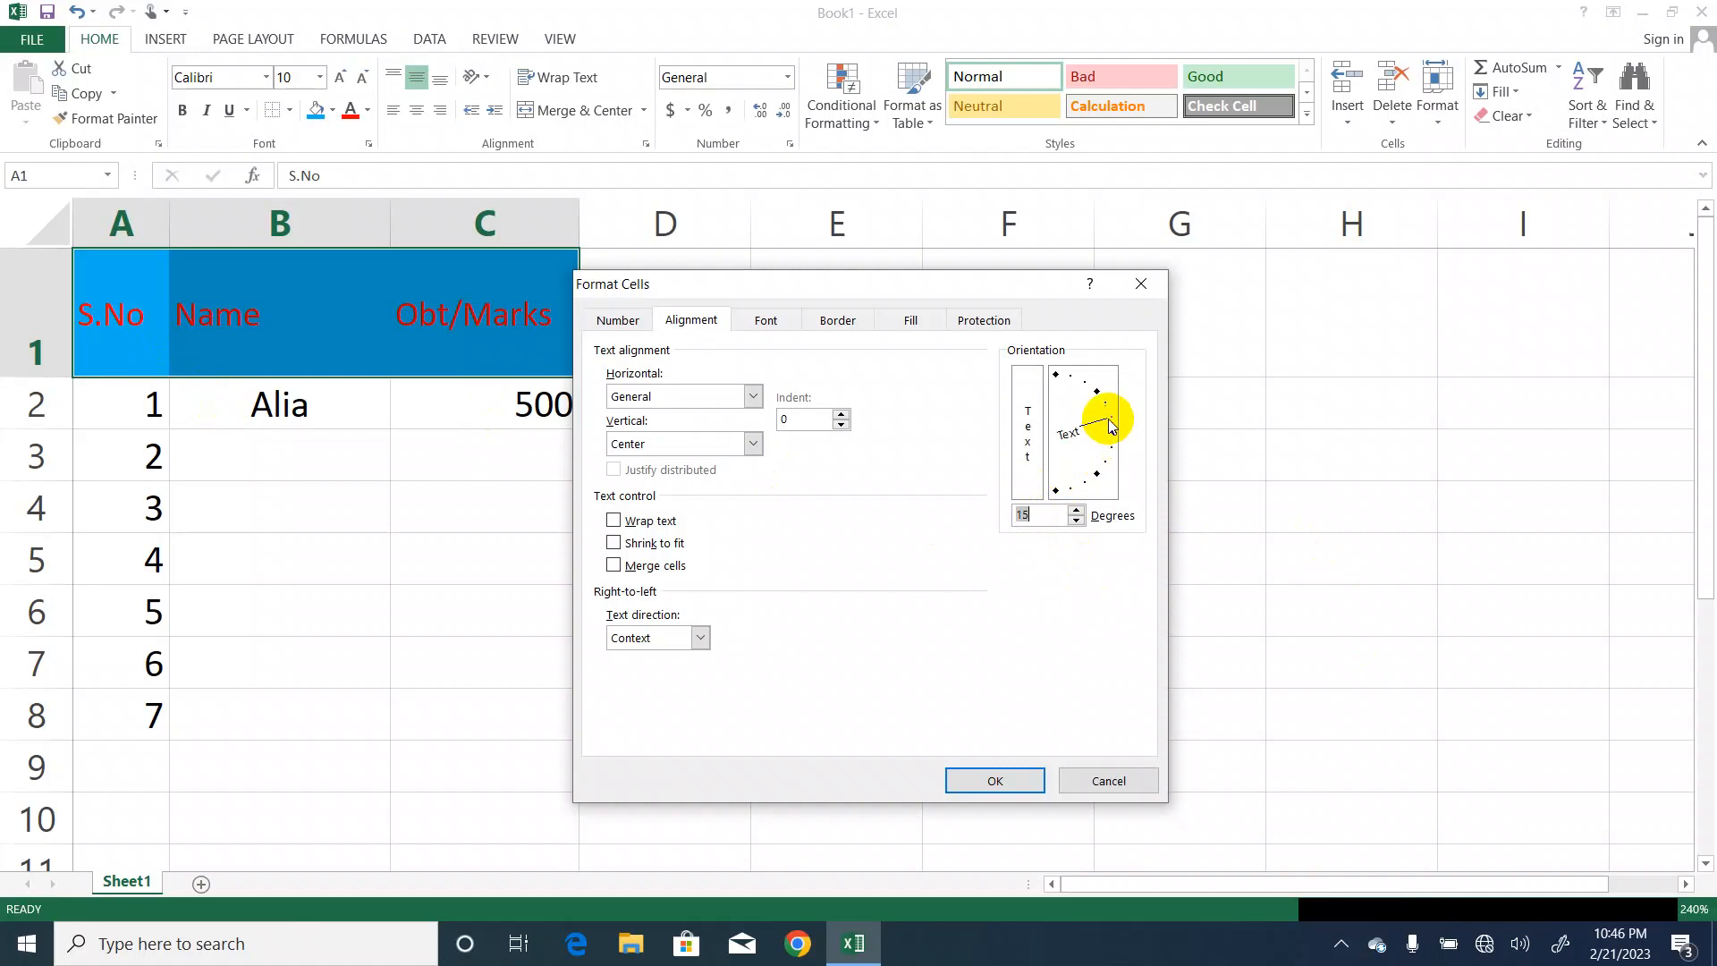
{"action": "left_click", "coordinate": [995, 781]}
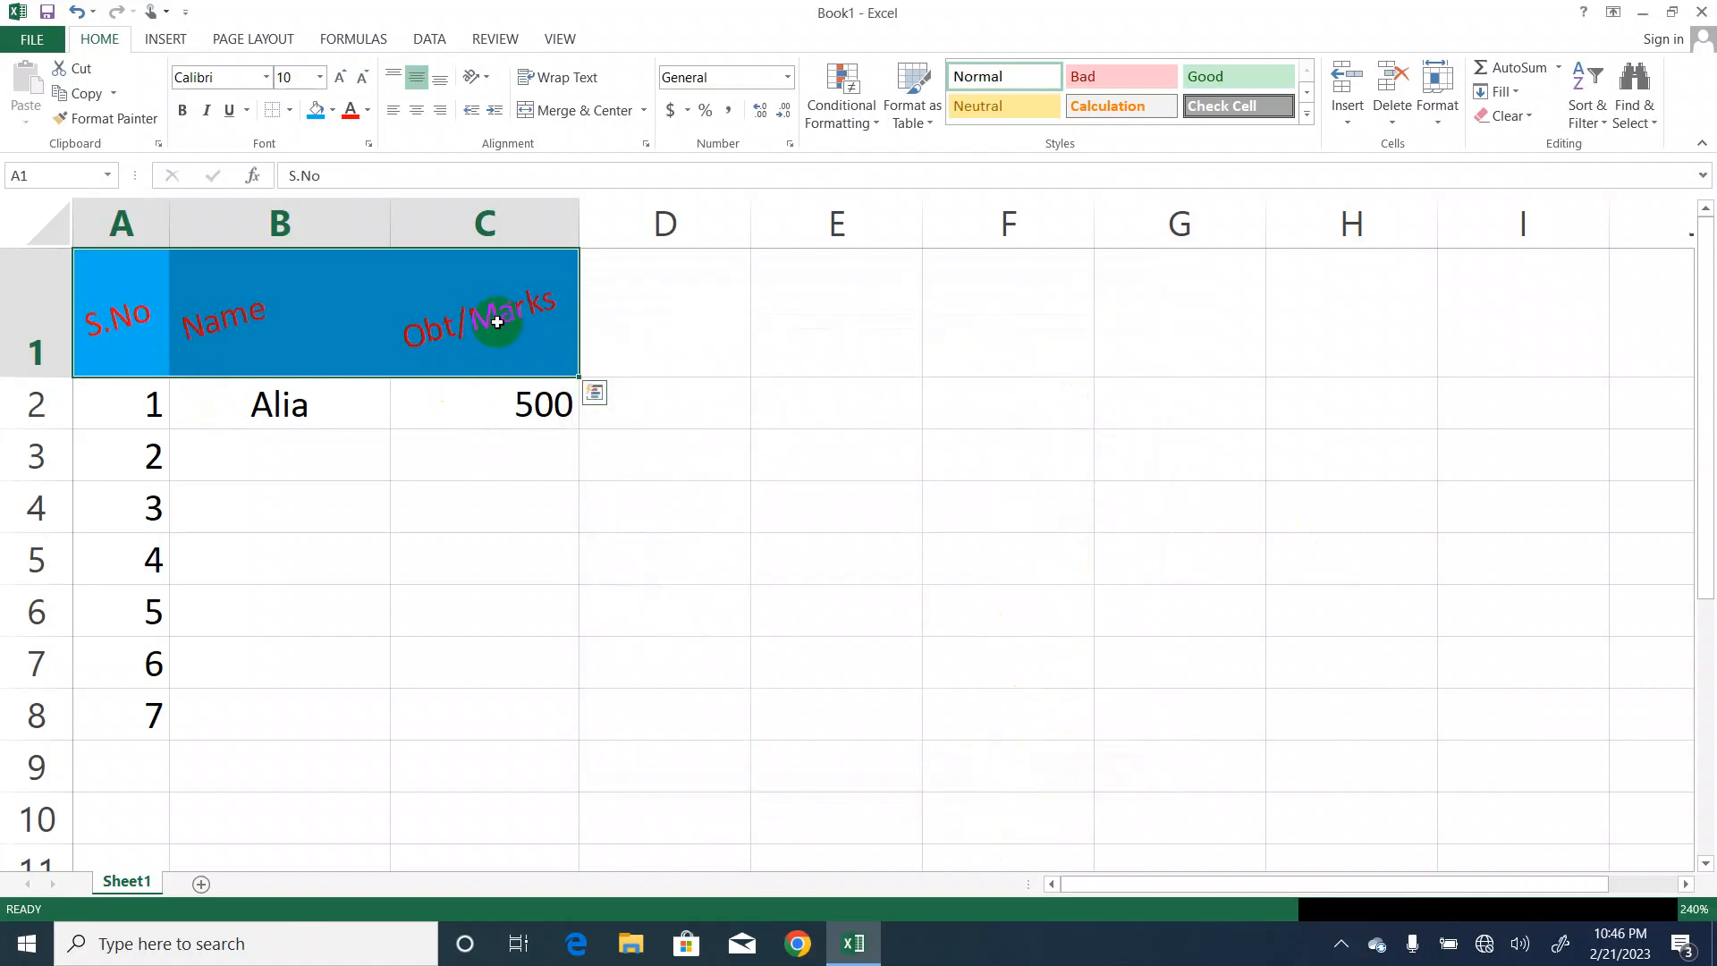
Change the text orientation of headers A1:C1 to 40 degrees.
{"action": "left_click", "coordinate": [486, 80]}
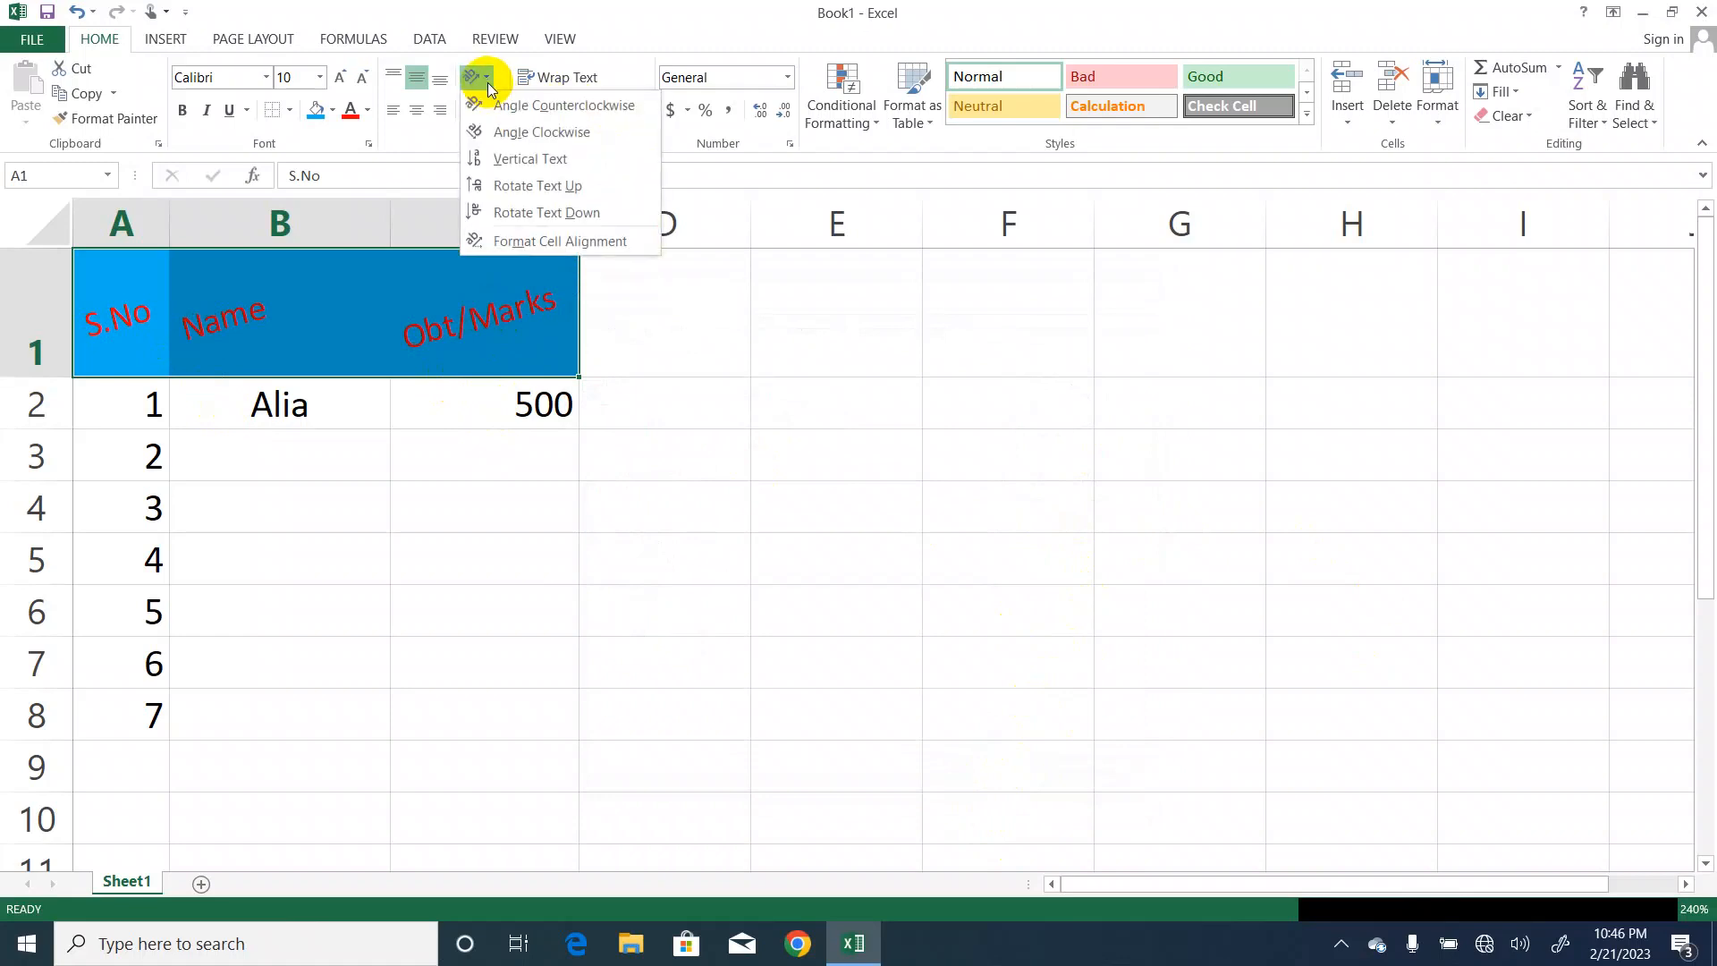
{"action": "left_click", "coordinate": [511, 241]}
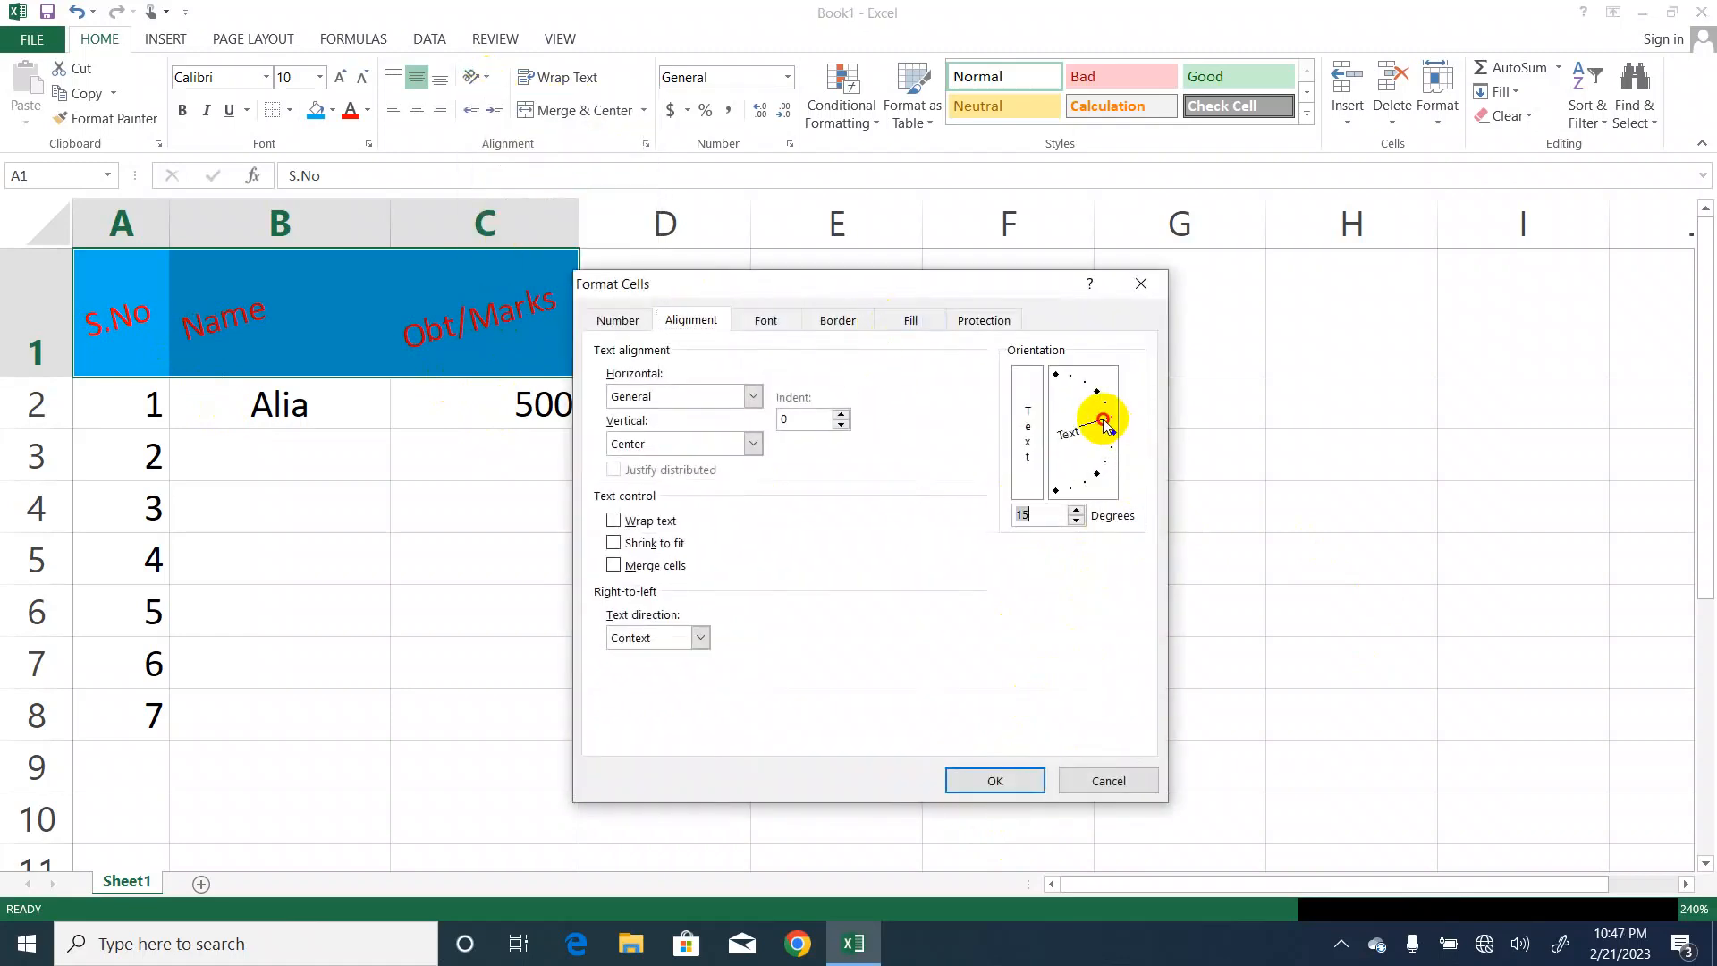
{"action": "left_click_drag", "start_coordinate": [1104, 424], "coordinate": [1097, 403]}
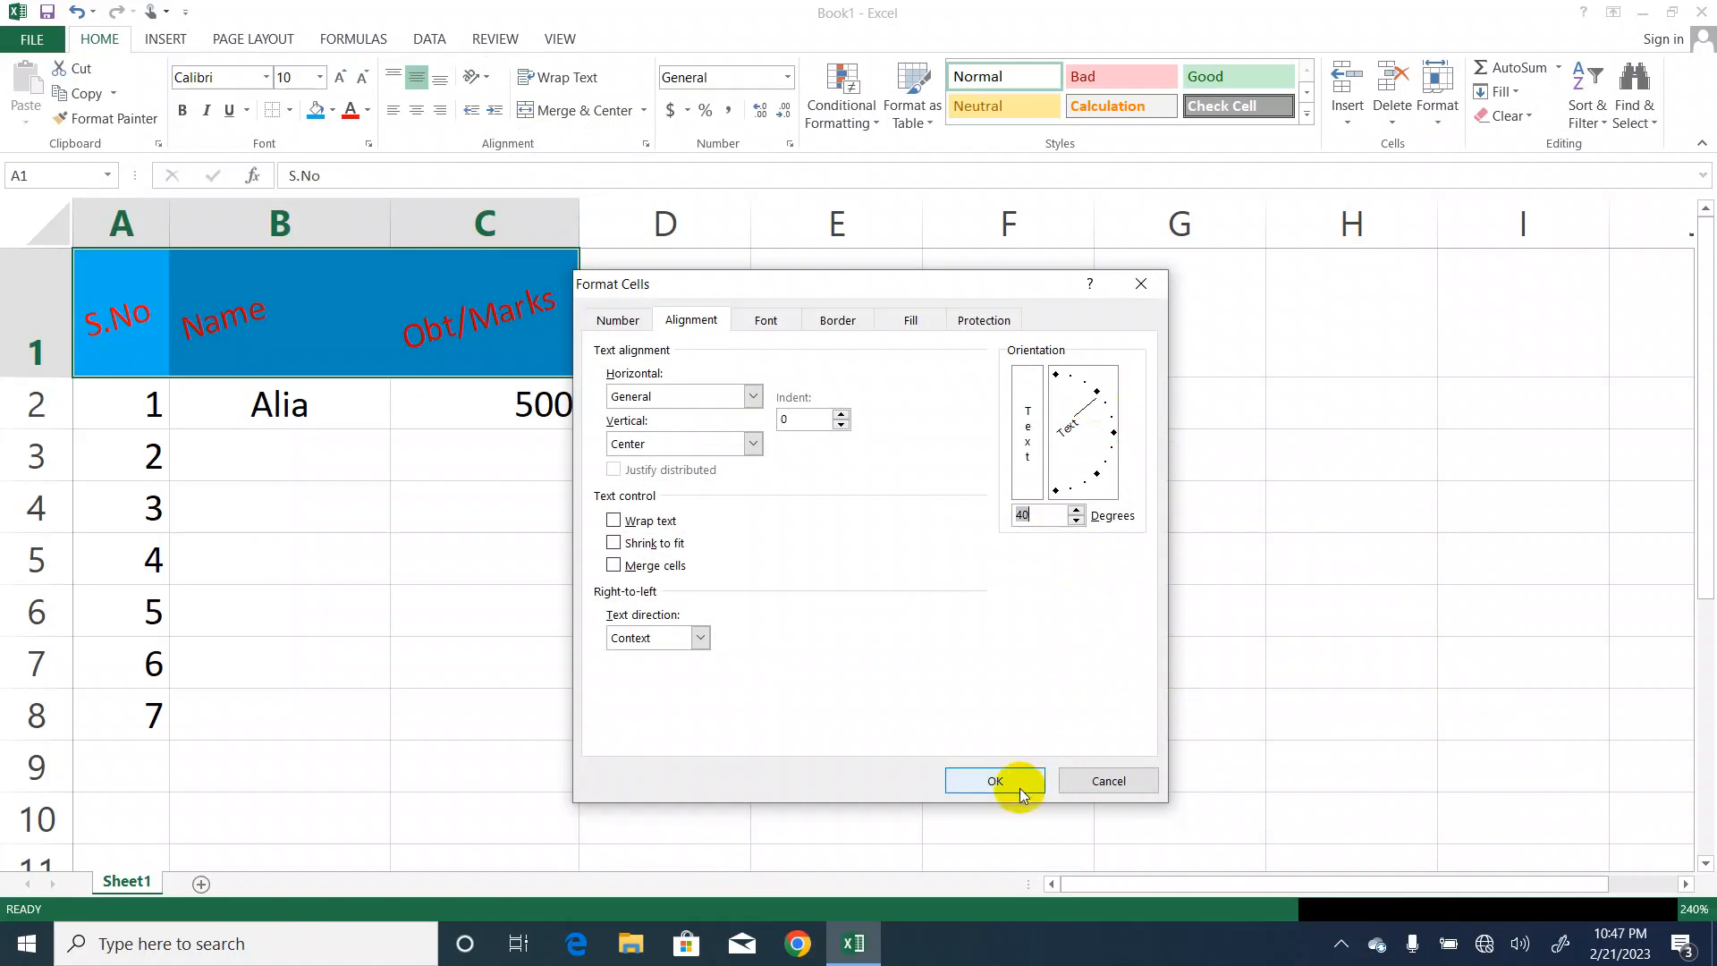
{"action": "left_click", "coordinate": [994, 781]}
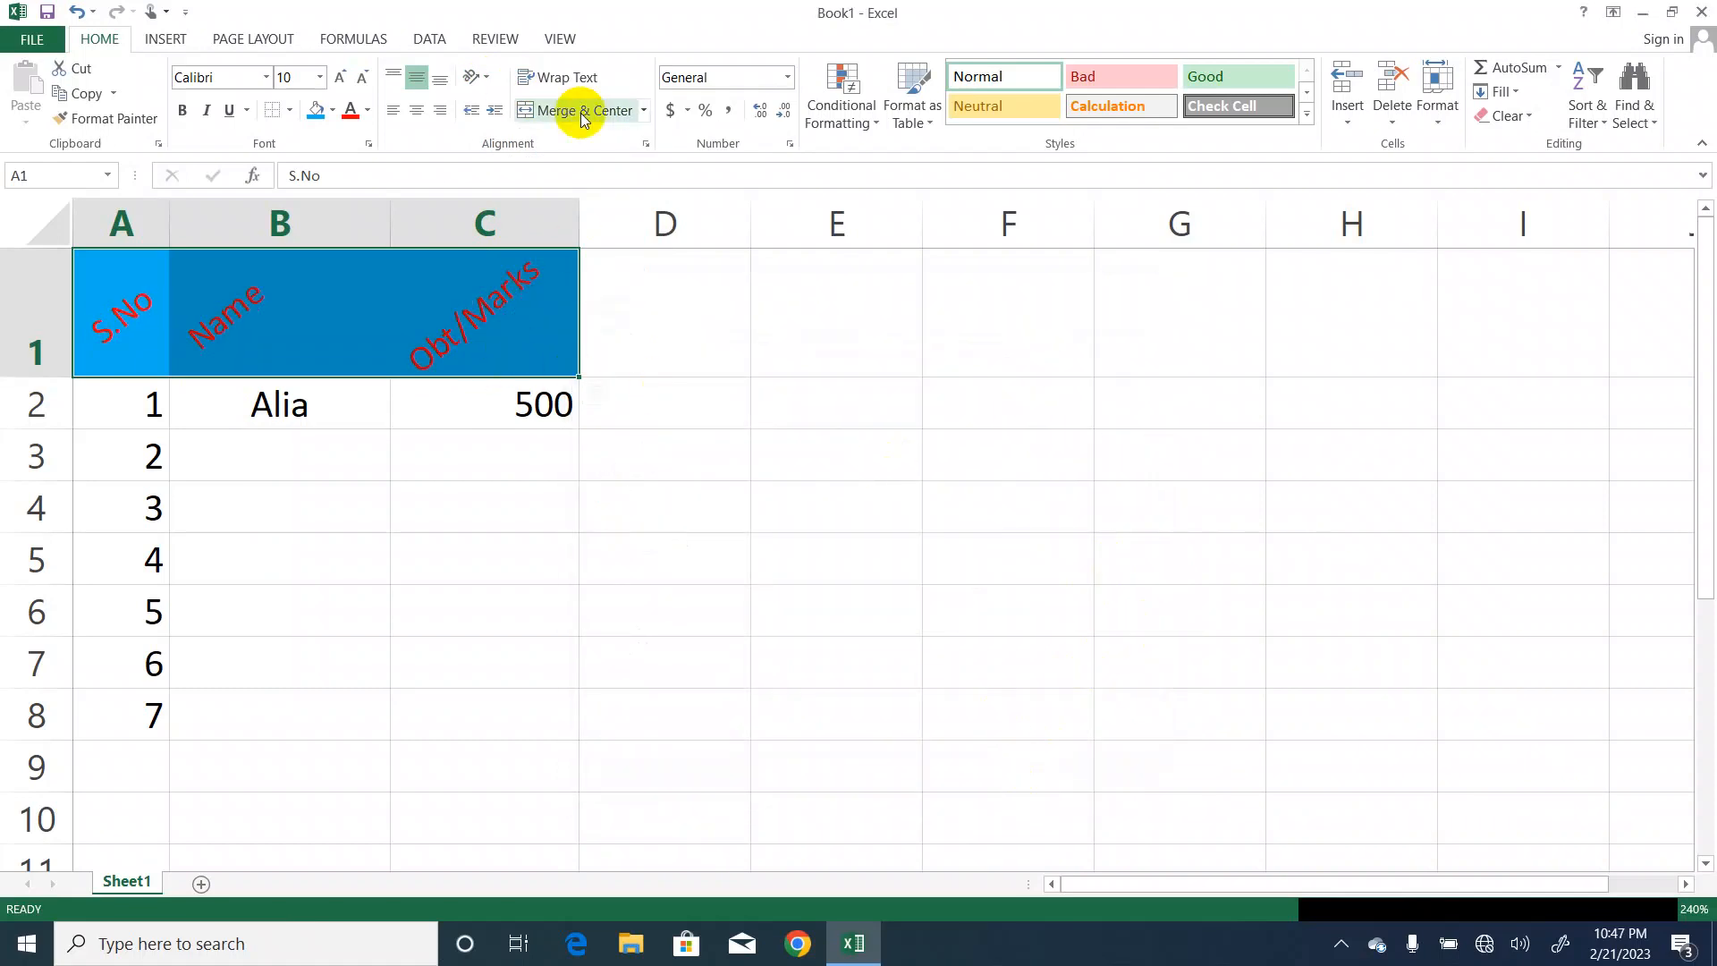
Set the text orientation of headers A1:C1 to 31 degrees.
{"action": "left_click", "coordinate": [492, 80]}
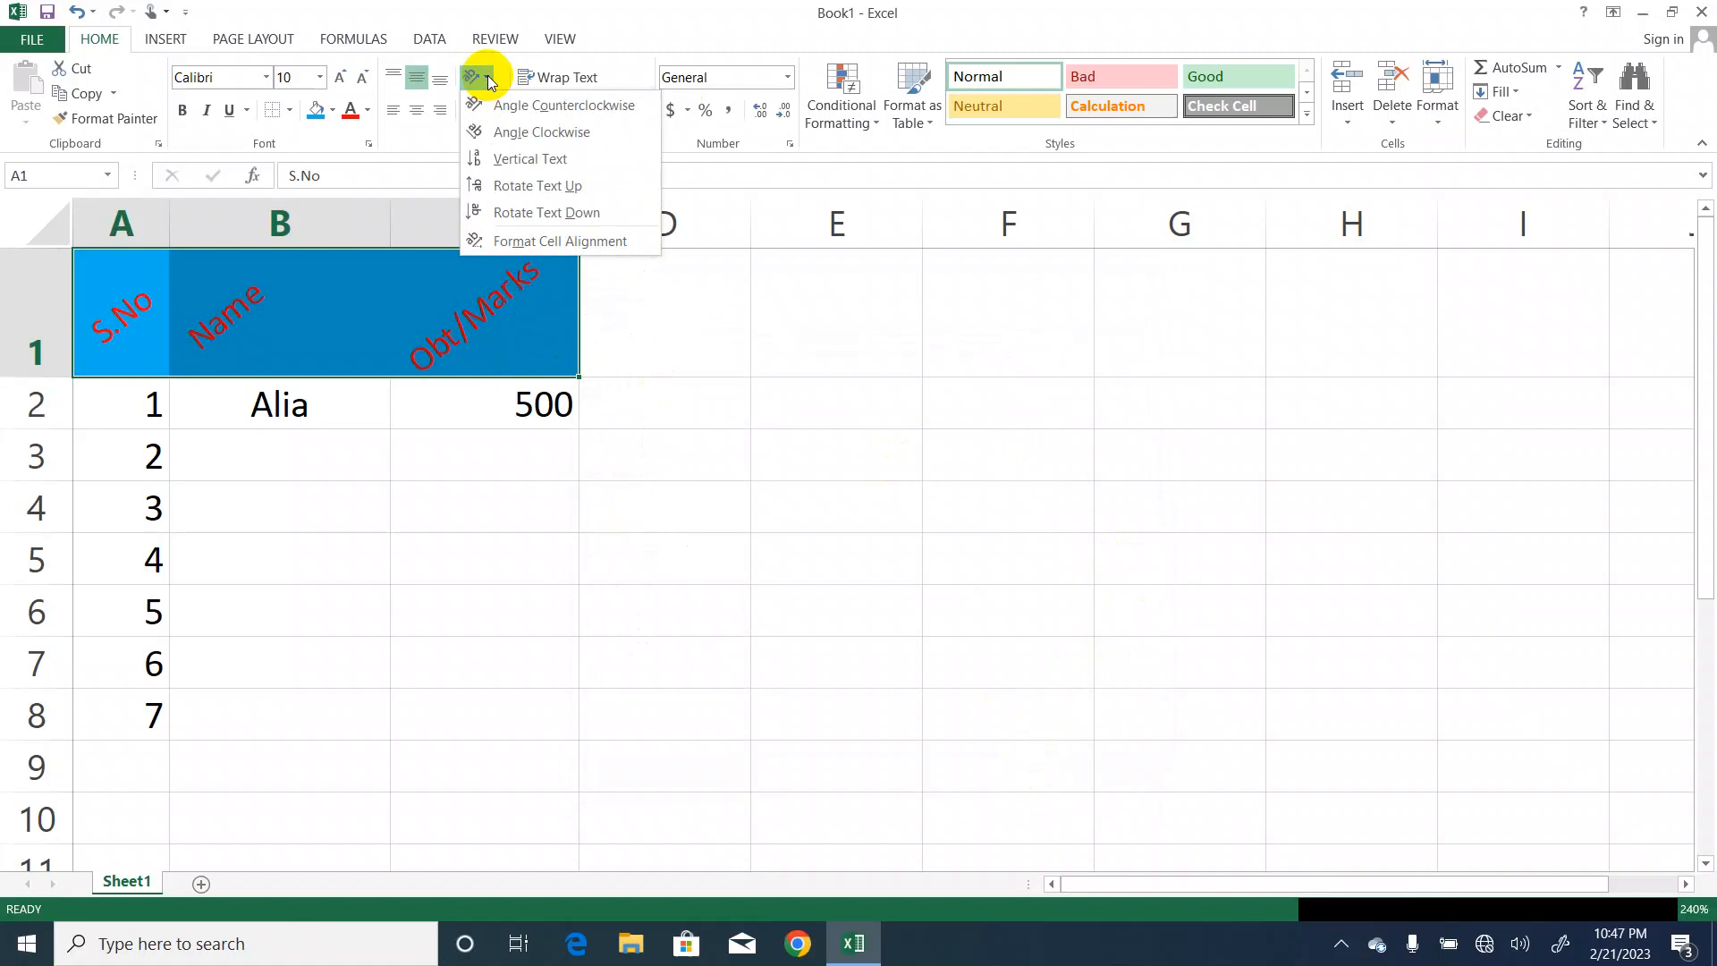
{"action": "left_click", "coordinate": [517, 240]}
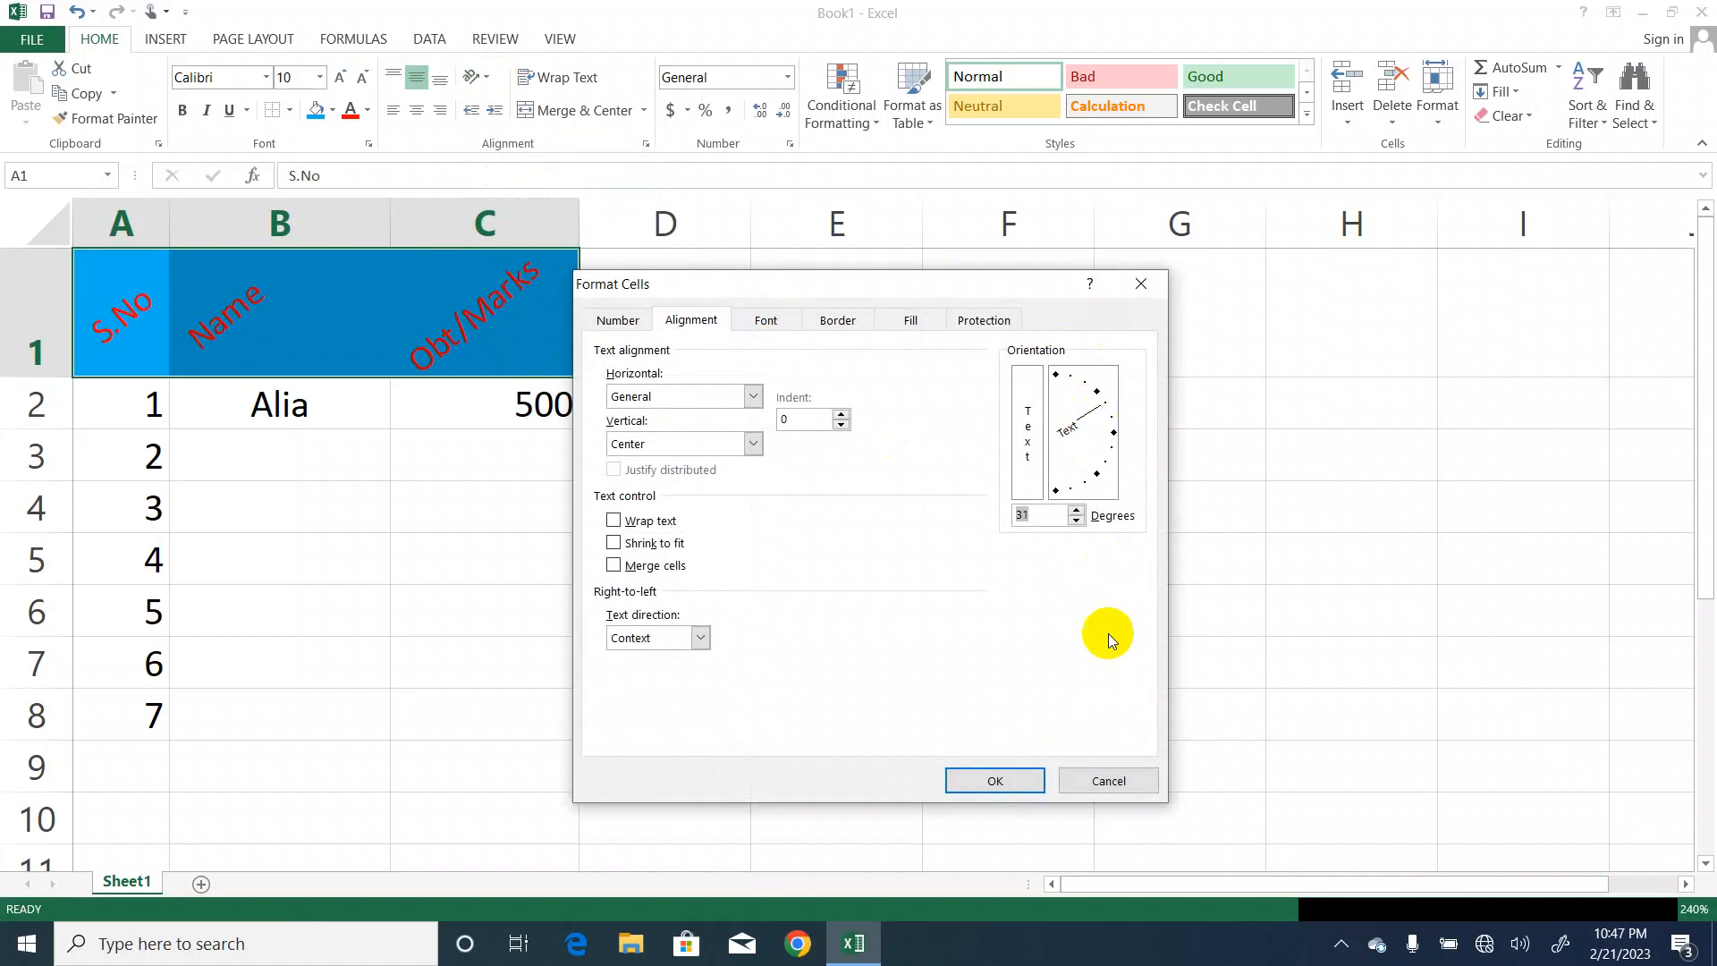
{"action": "left_click", "coordinate": [994, 780]}
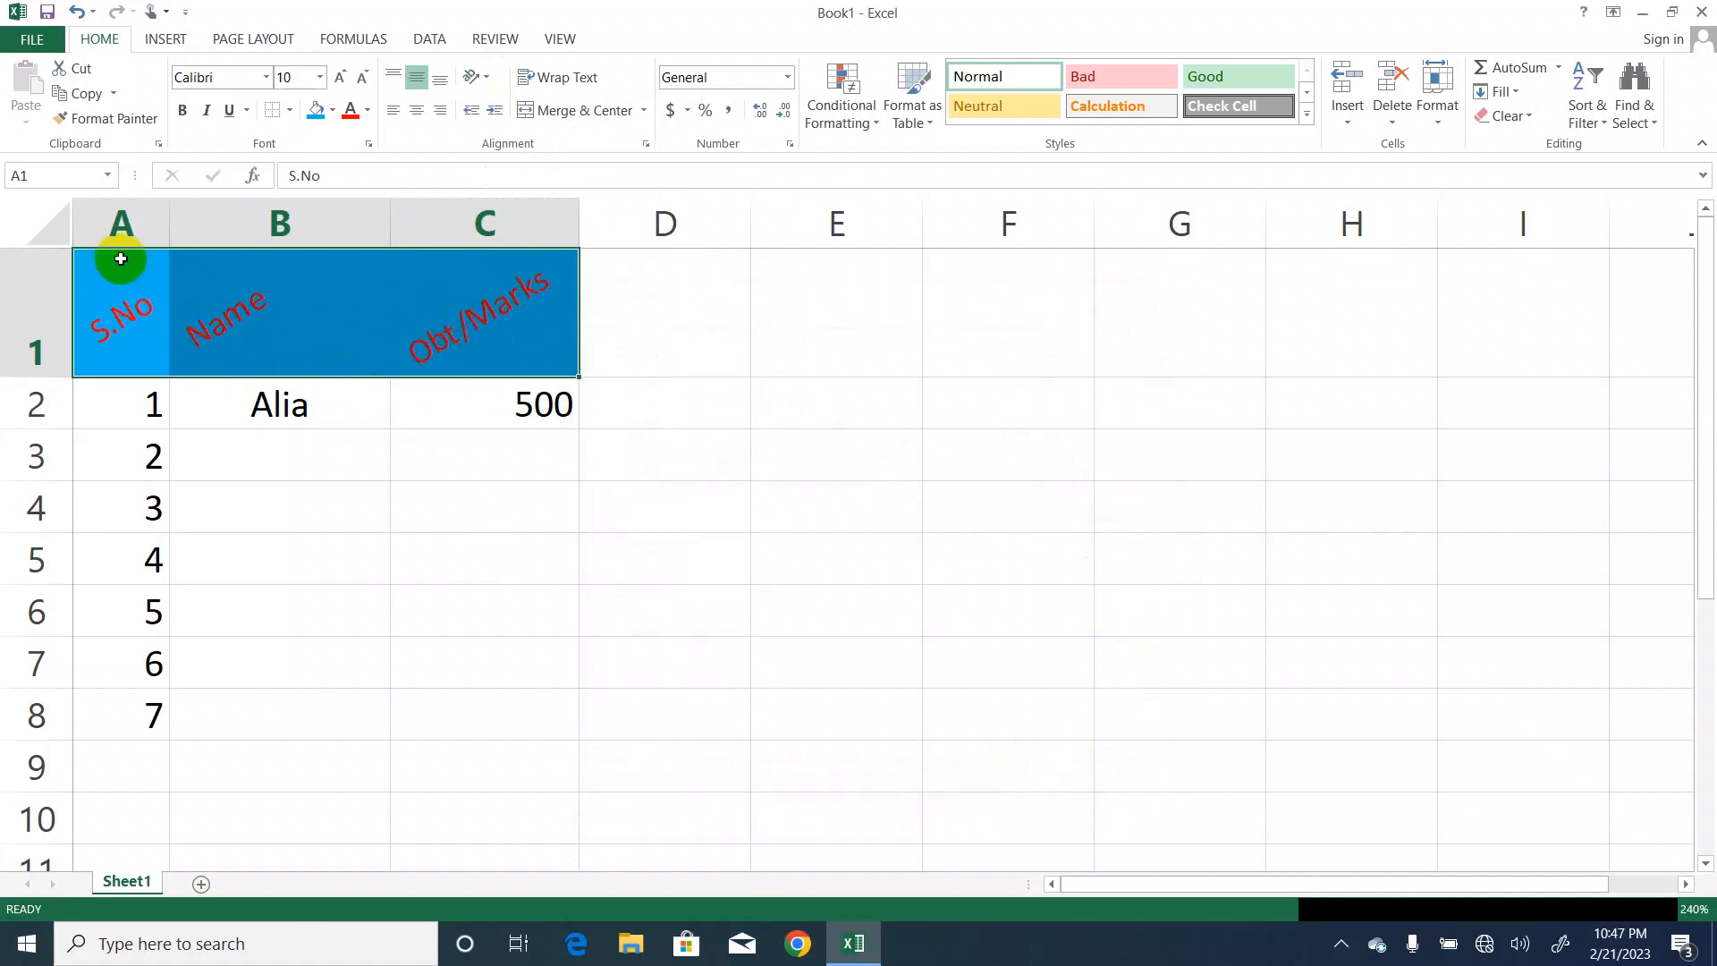
Check the print preview of the marks table in A1:C8 and return to the worksheet.
{"action": "left_click_drag", "start_coordinate": [115, 253], "coordinate": [474, 697]}
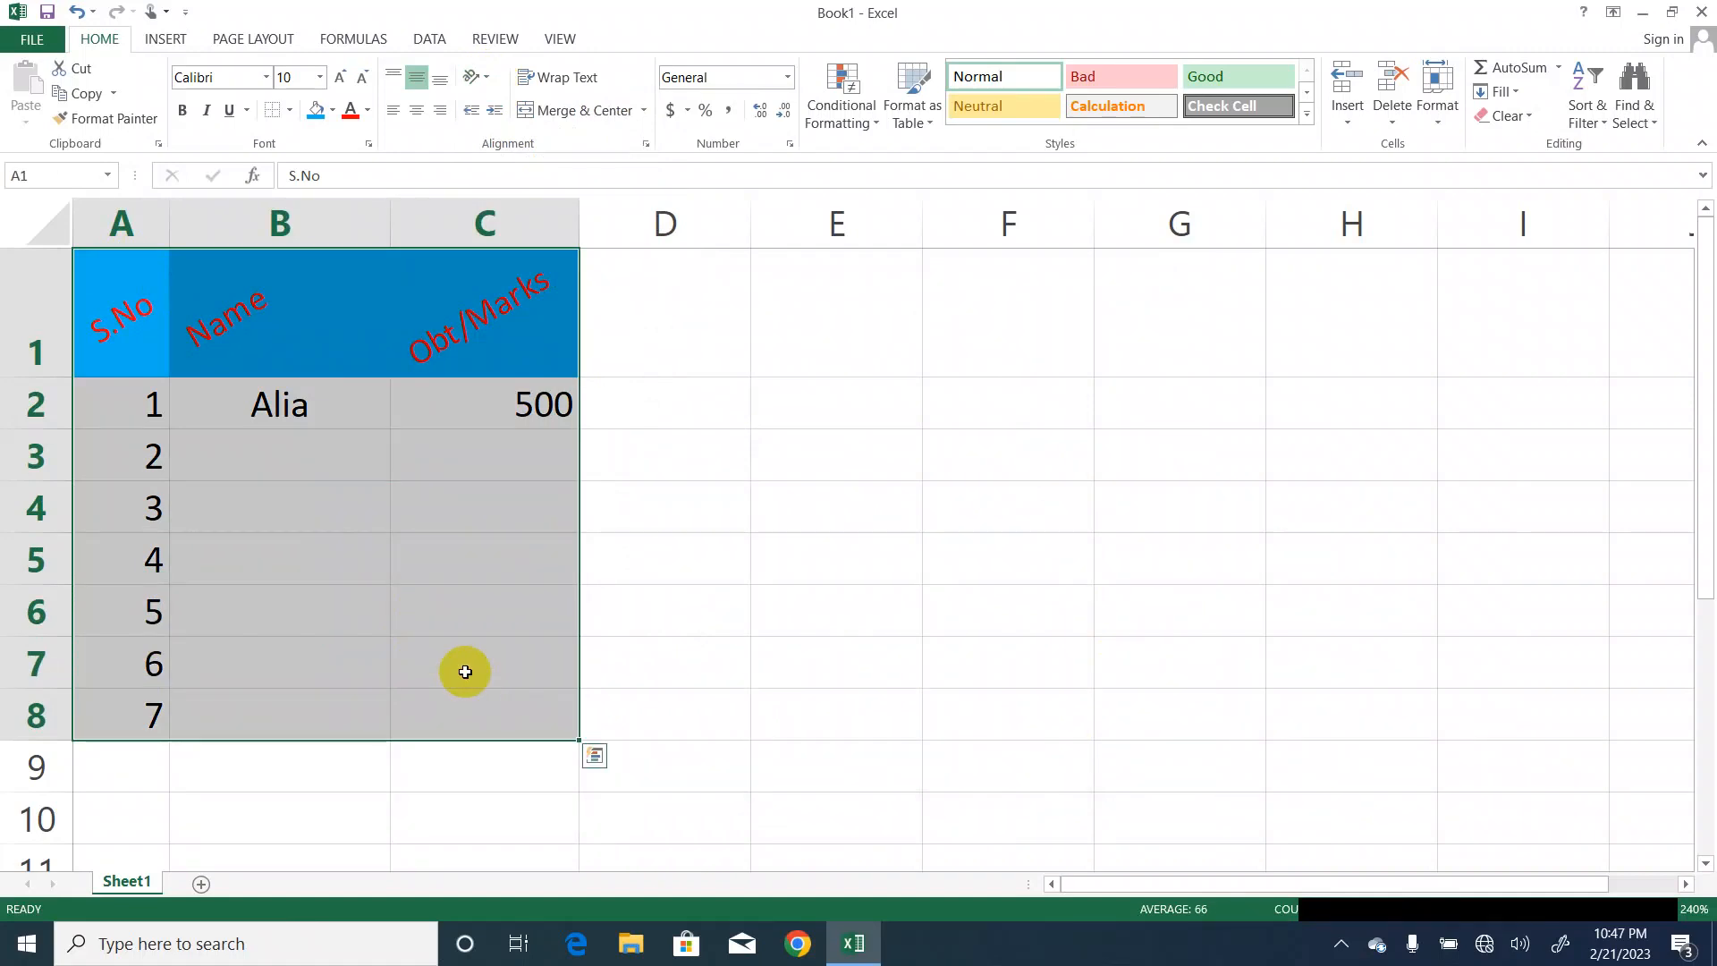
{"action": "left_click", "coordinate": [34, 41]}
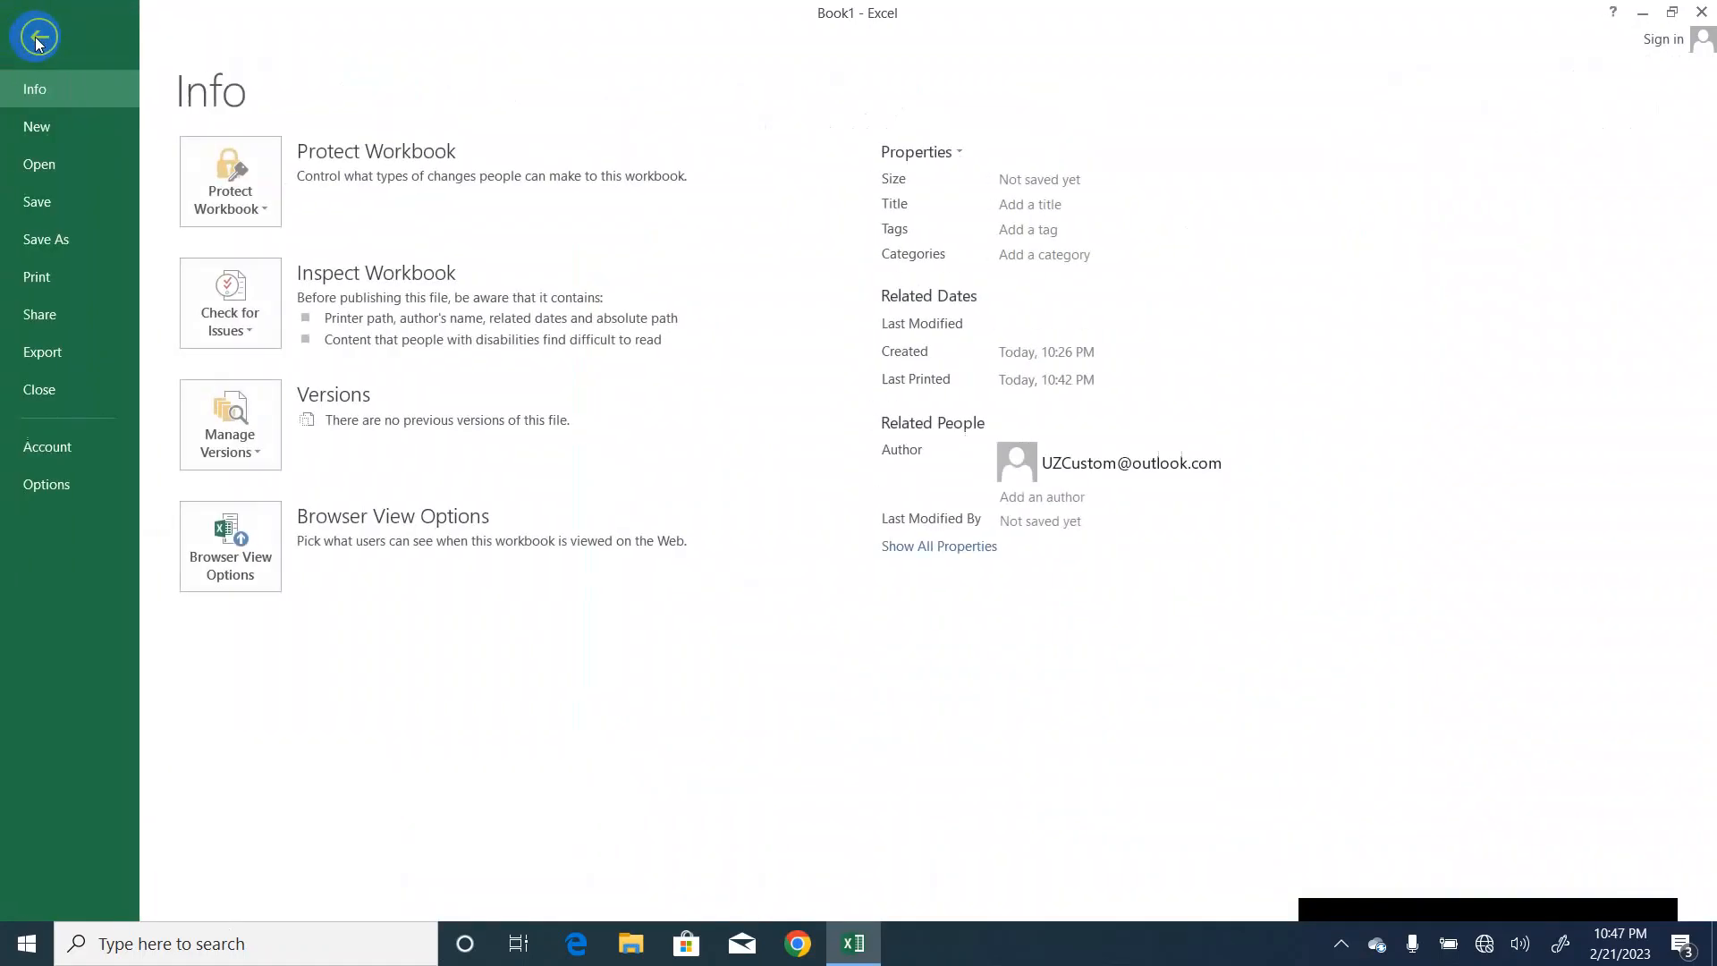
{"action": "left_click", "coordinate": [52, 277]}
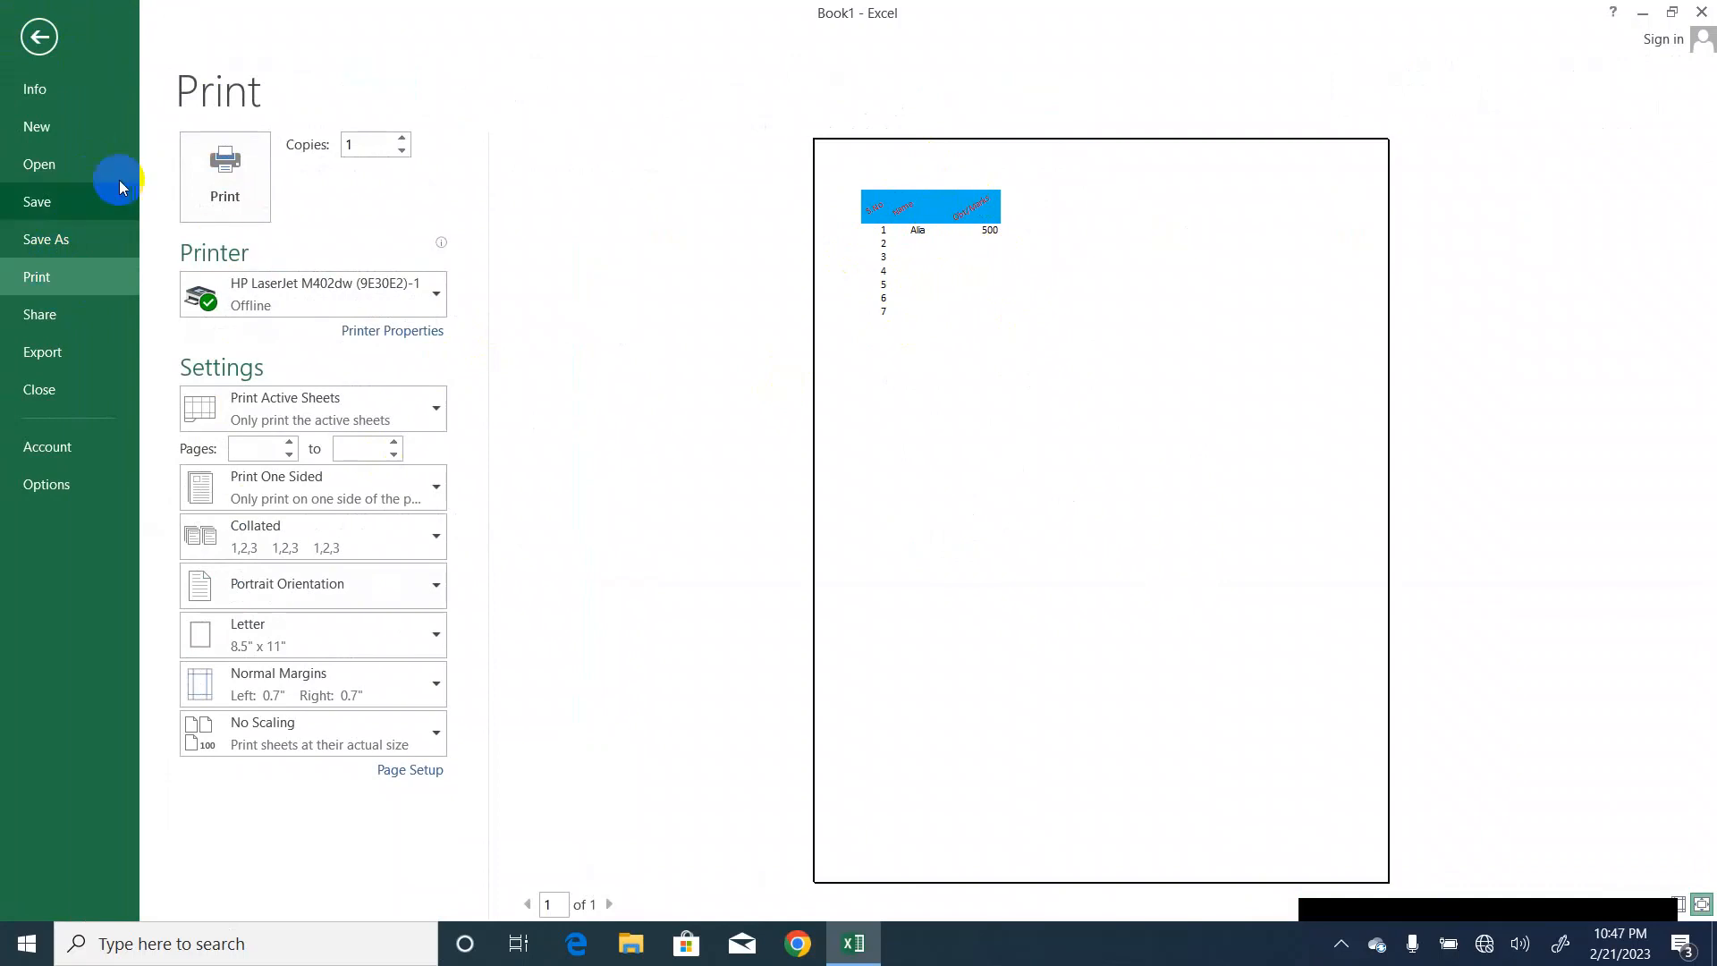
{"action": "left_click", "coordinate": [39, 39]}
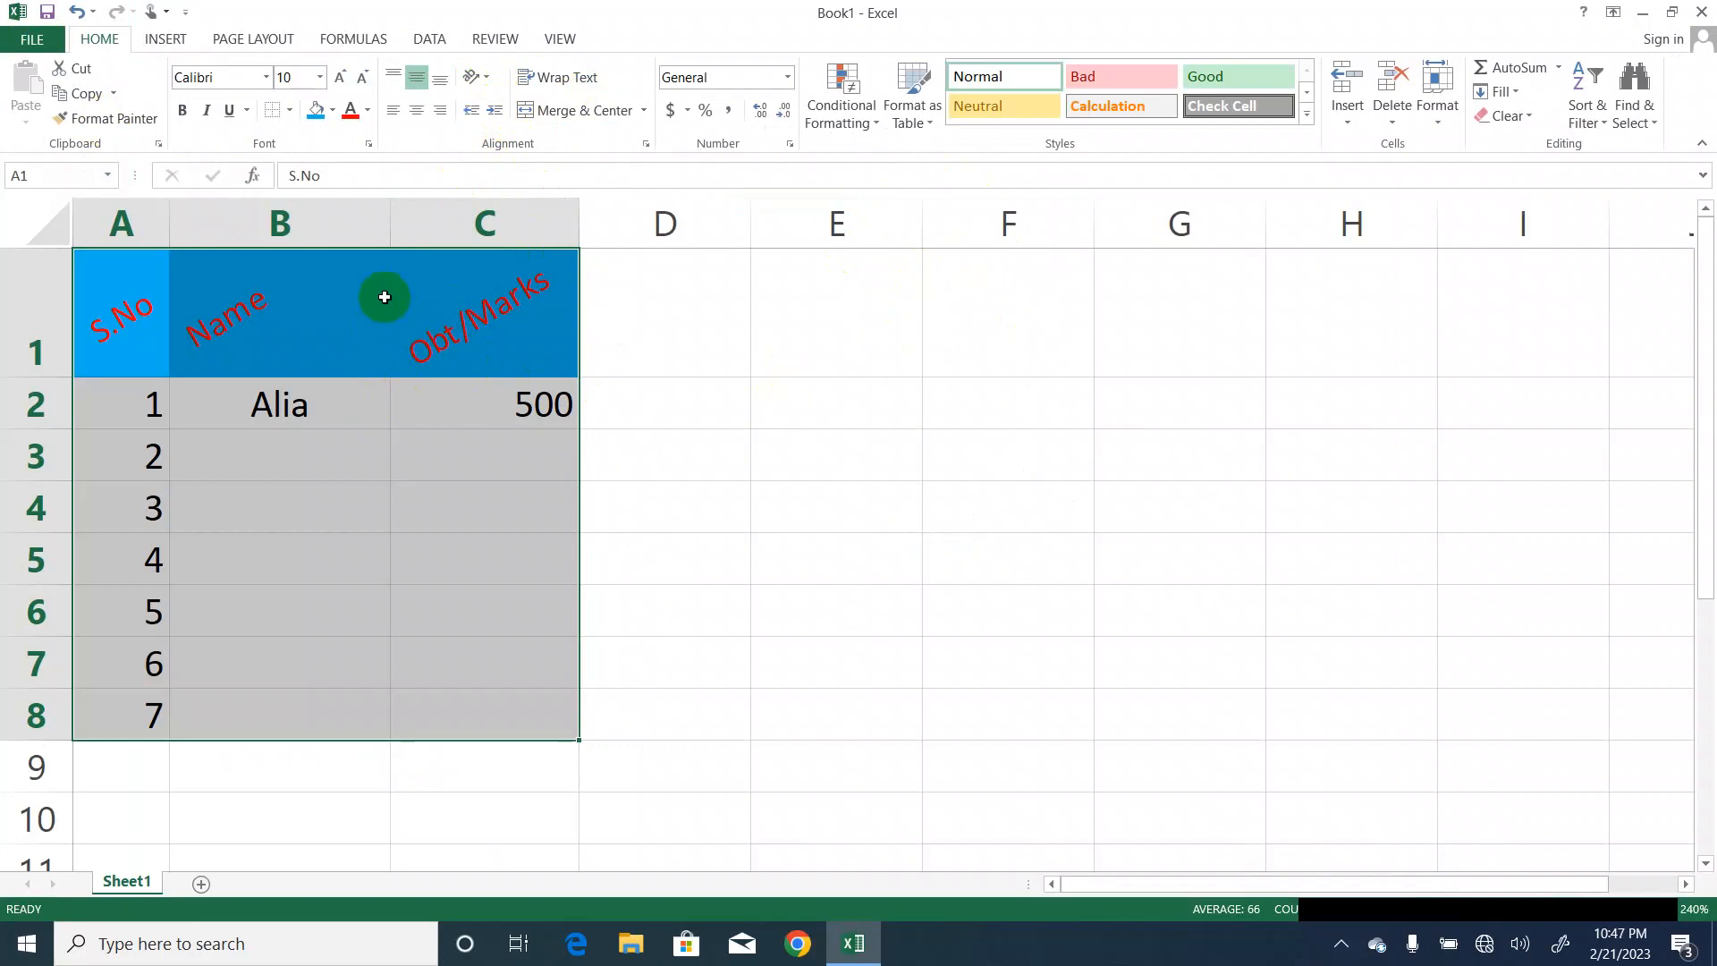
{"action": "left_click", "coordinate": [357, 436]}
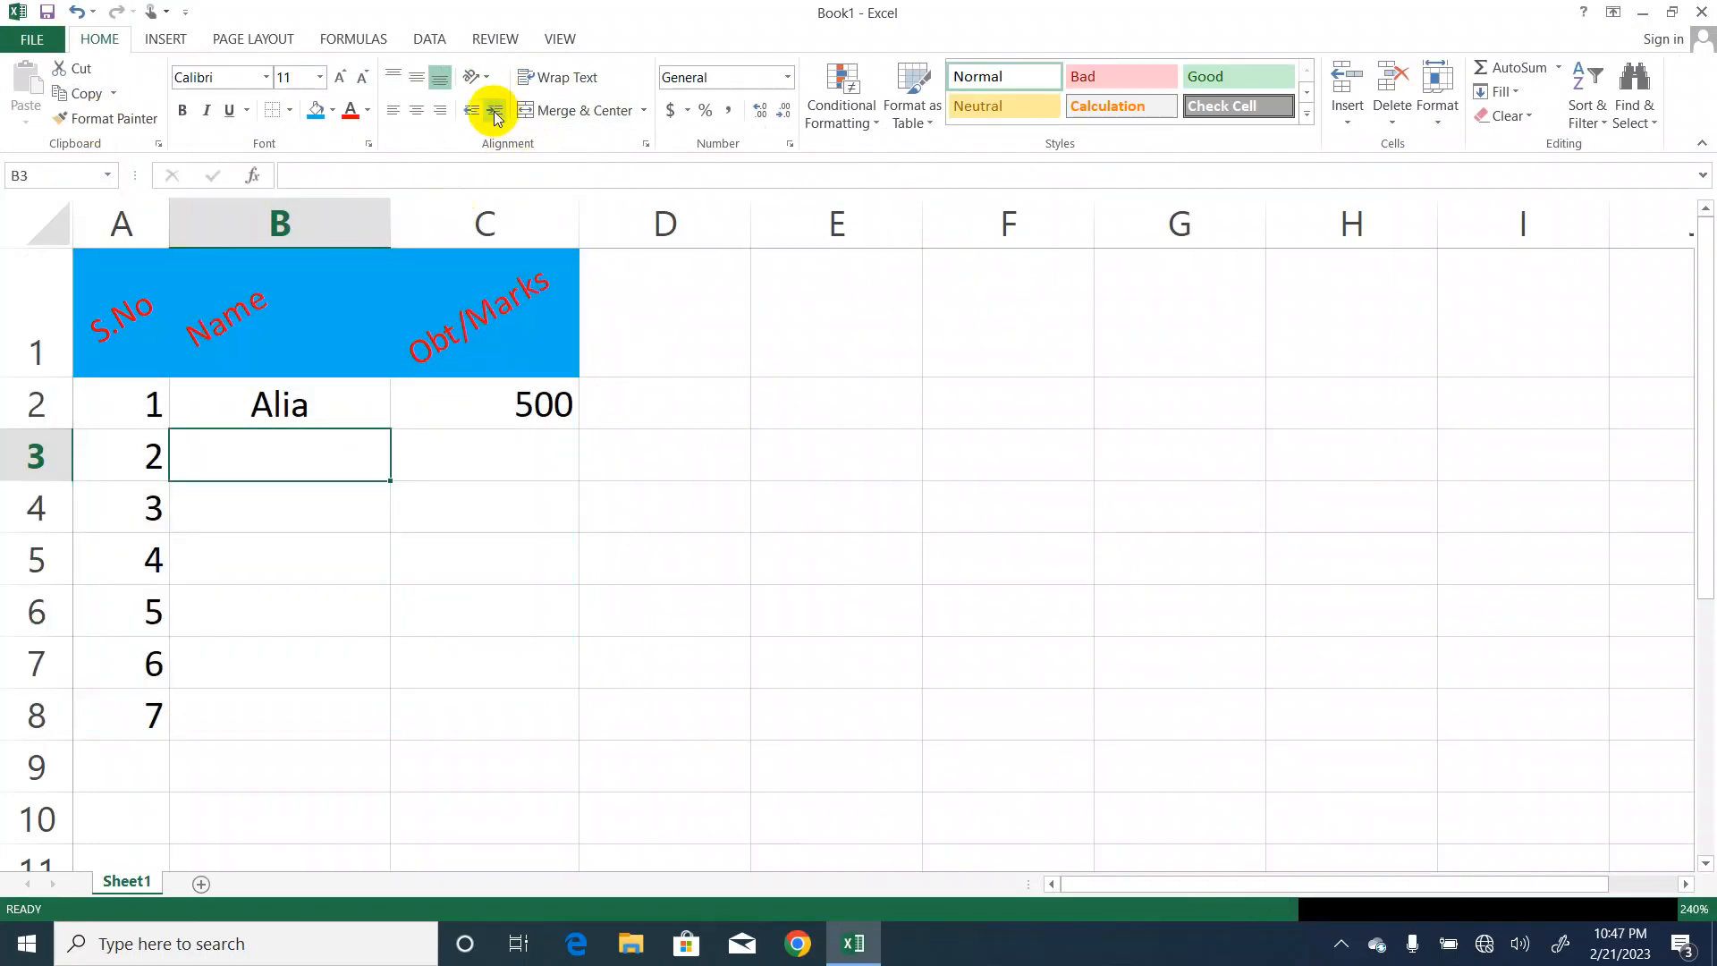
{"action": "left_click", "coordinate": [477, 77]}
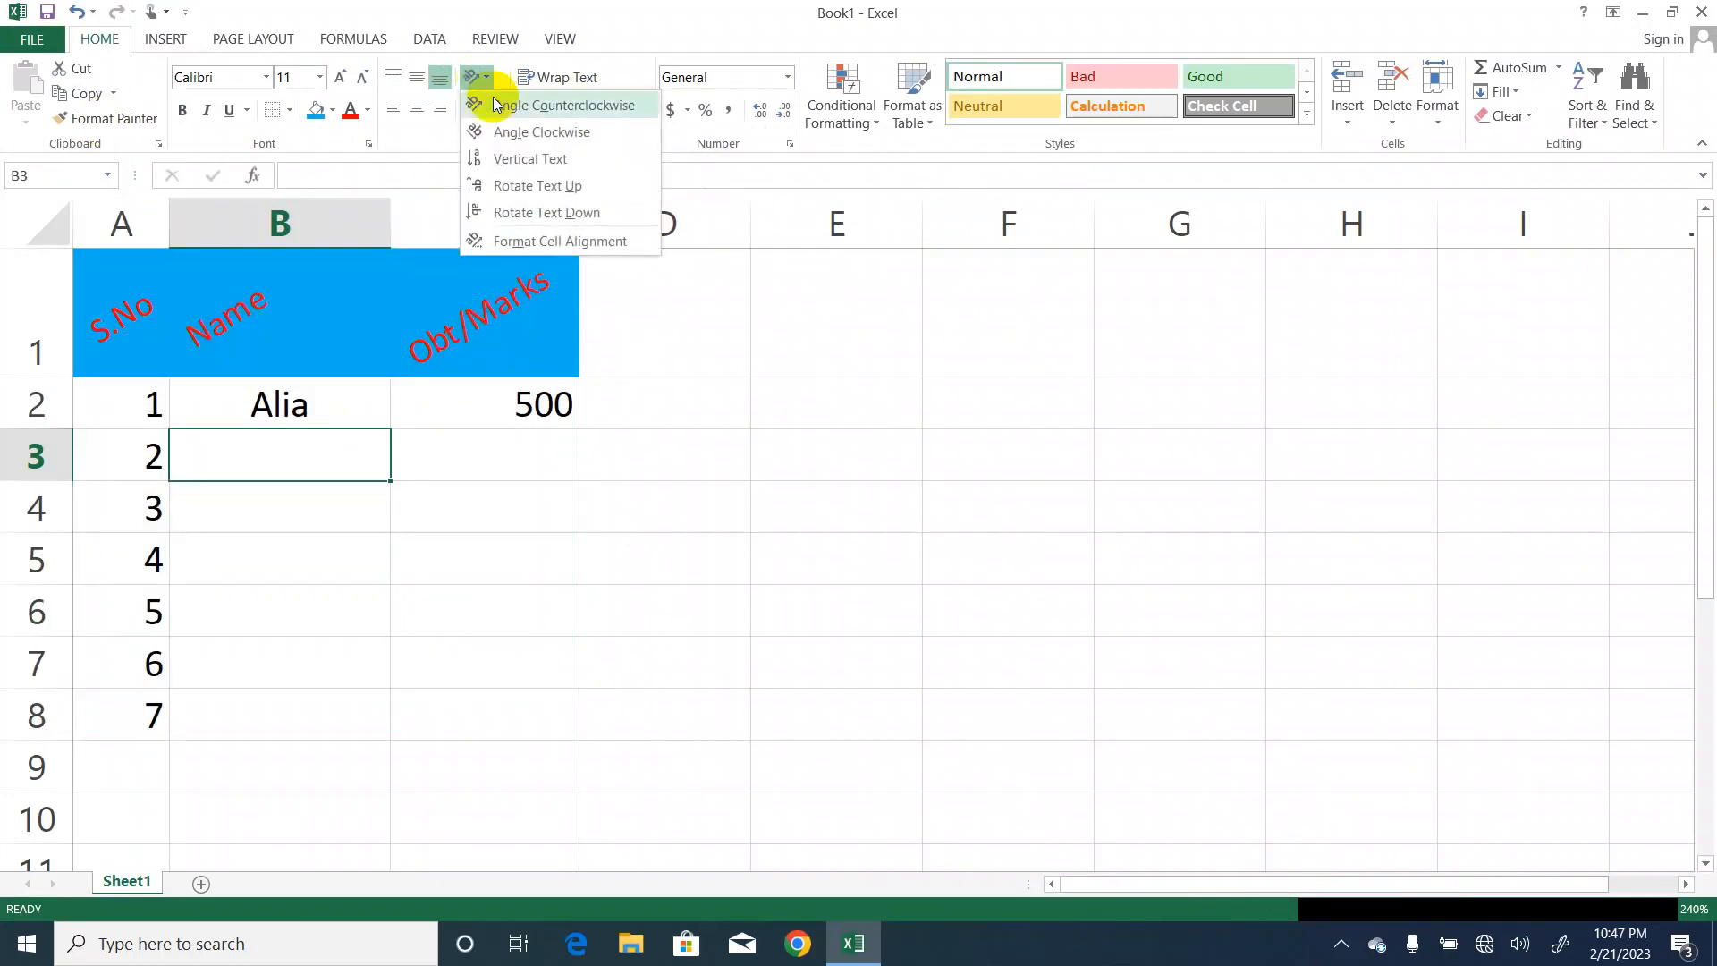
{"action": "left_click", "coordinate": [525, 242]}
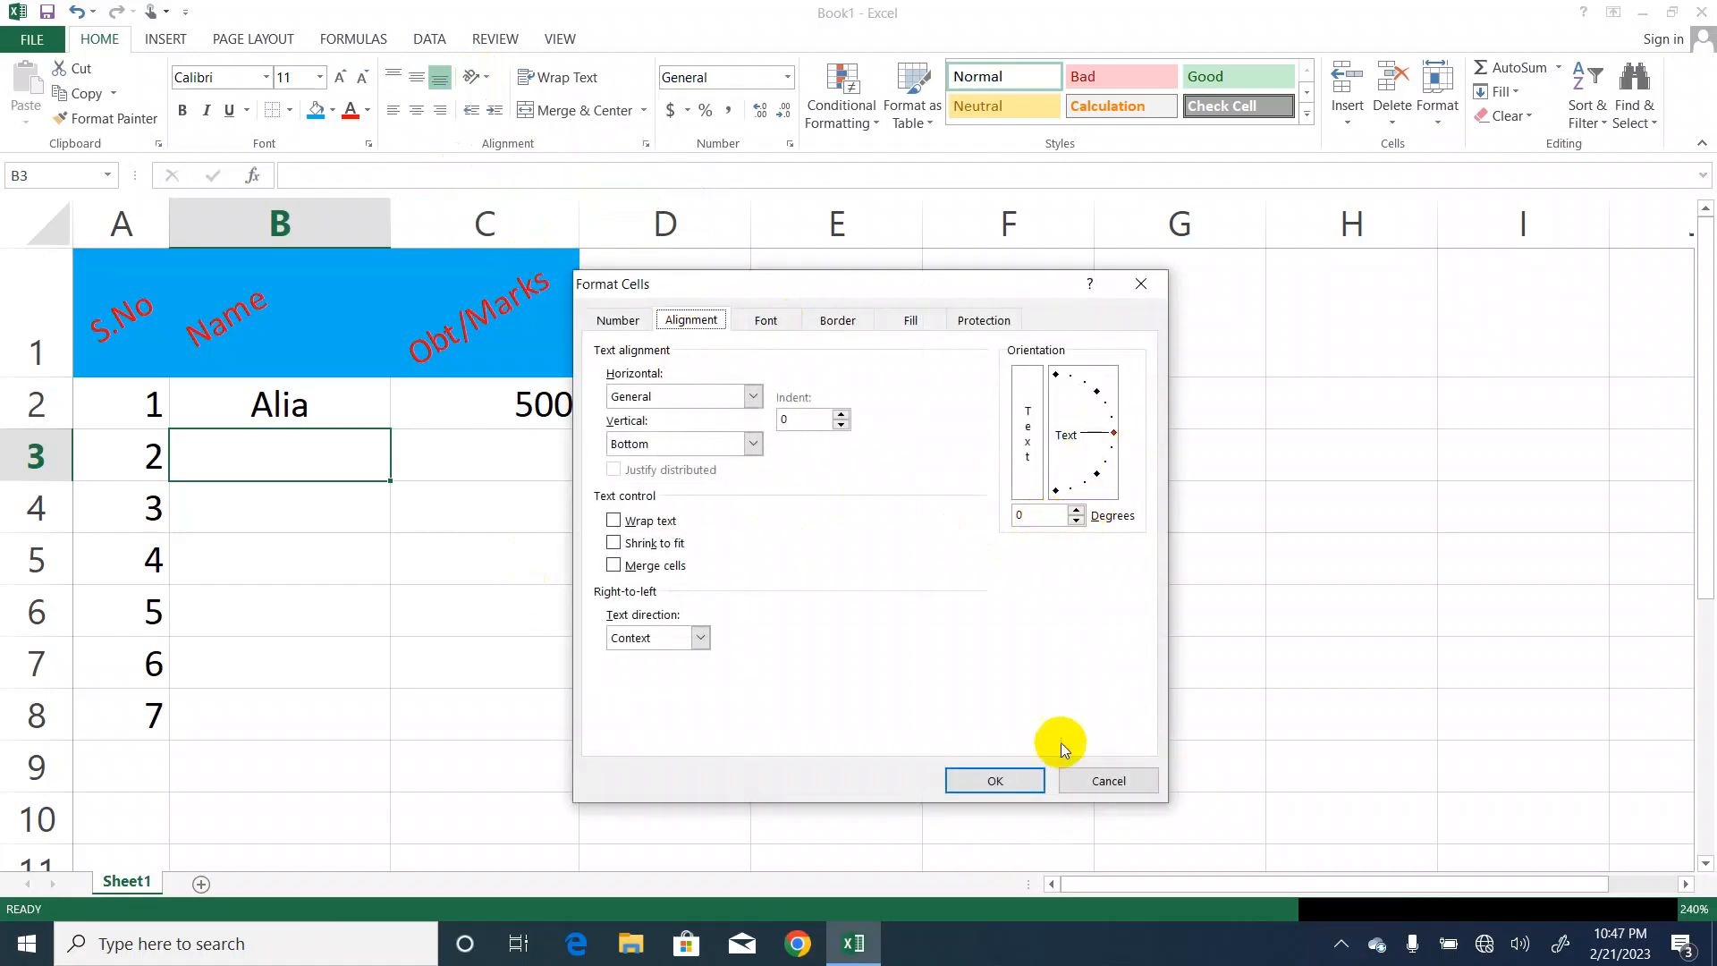
{"action": "left_click", "coordinate": [995, 780]}
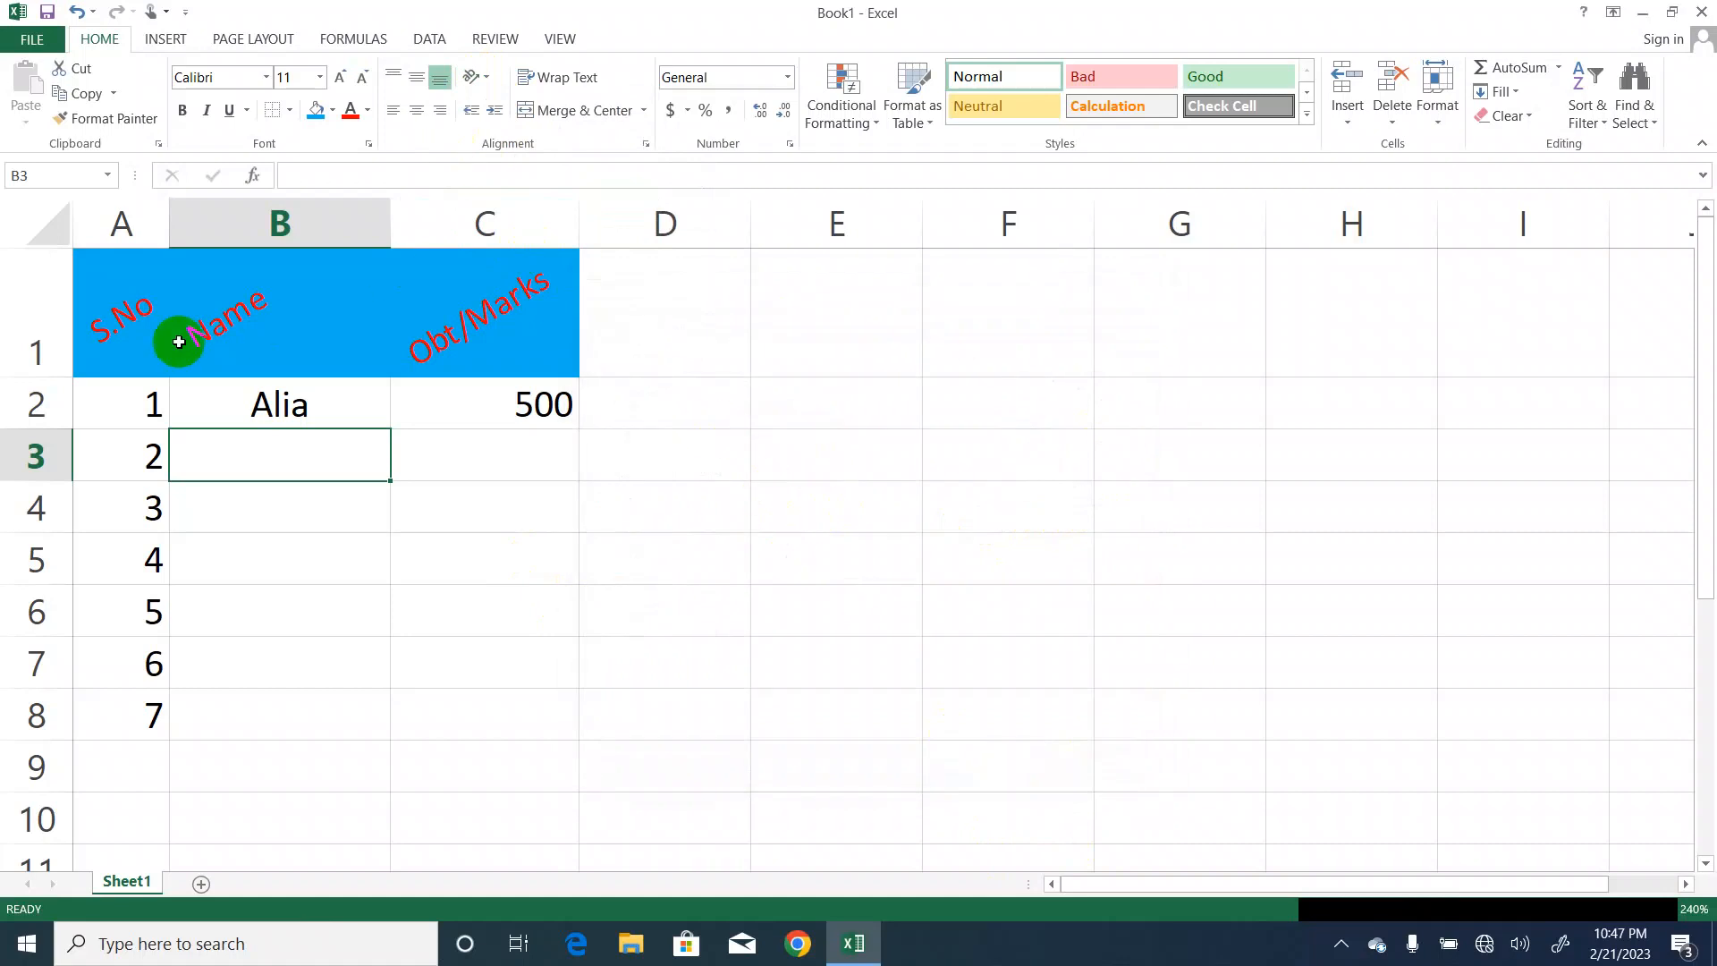
Set the text orientation of headers A1:C1 to 0 degrees through Format Cell Alignment.
{"action": "left_click_drag", "start_coordinate": [126, 306], "coordinate": [439, 315]}
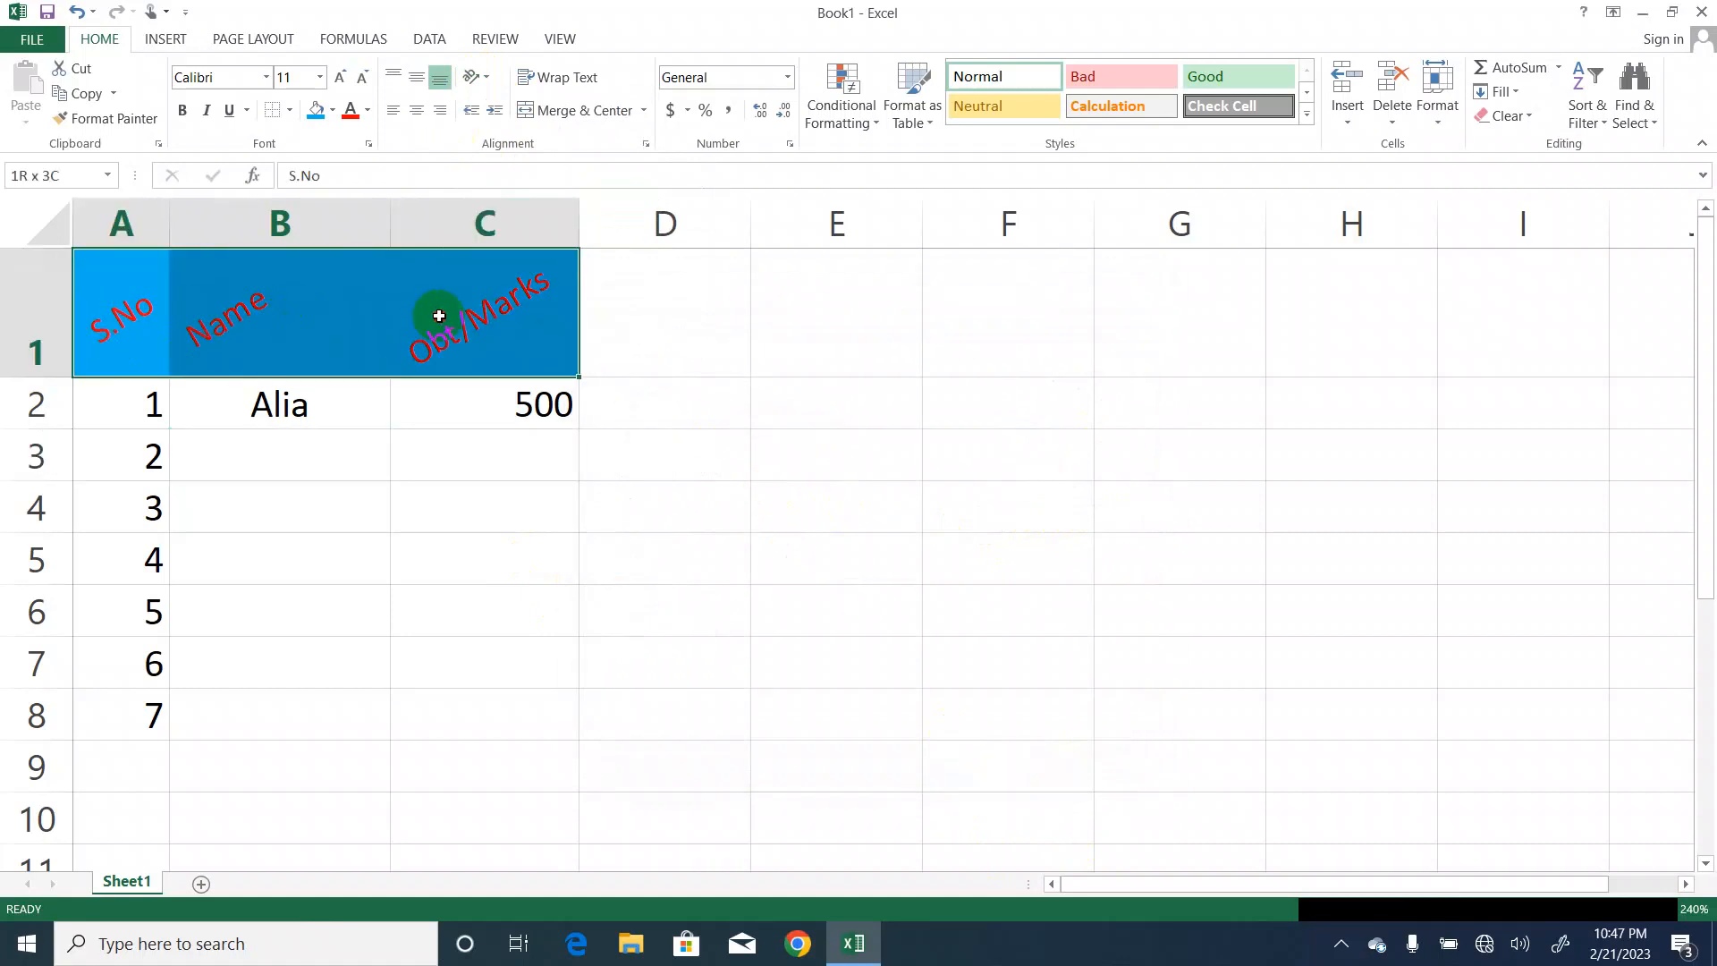
{"action": "left_click", "coordinate": [486, 78]}
{"action": "left_click", "coordinate": [531, 245]}
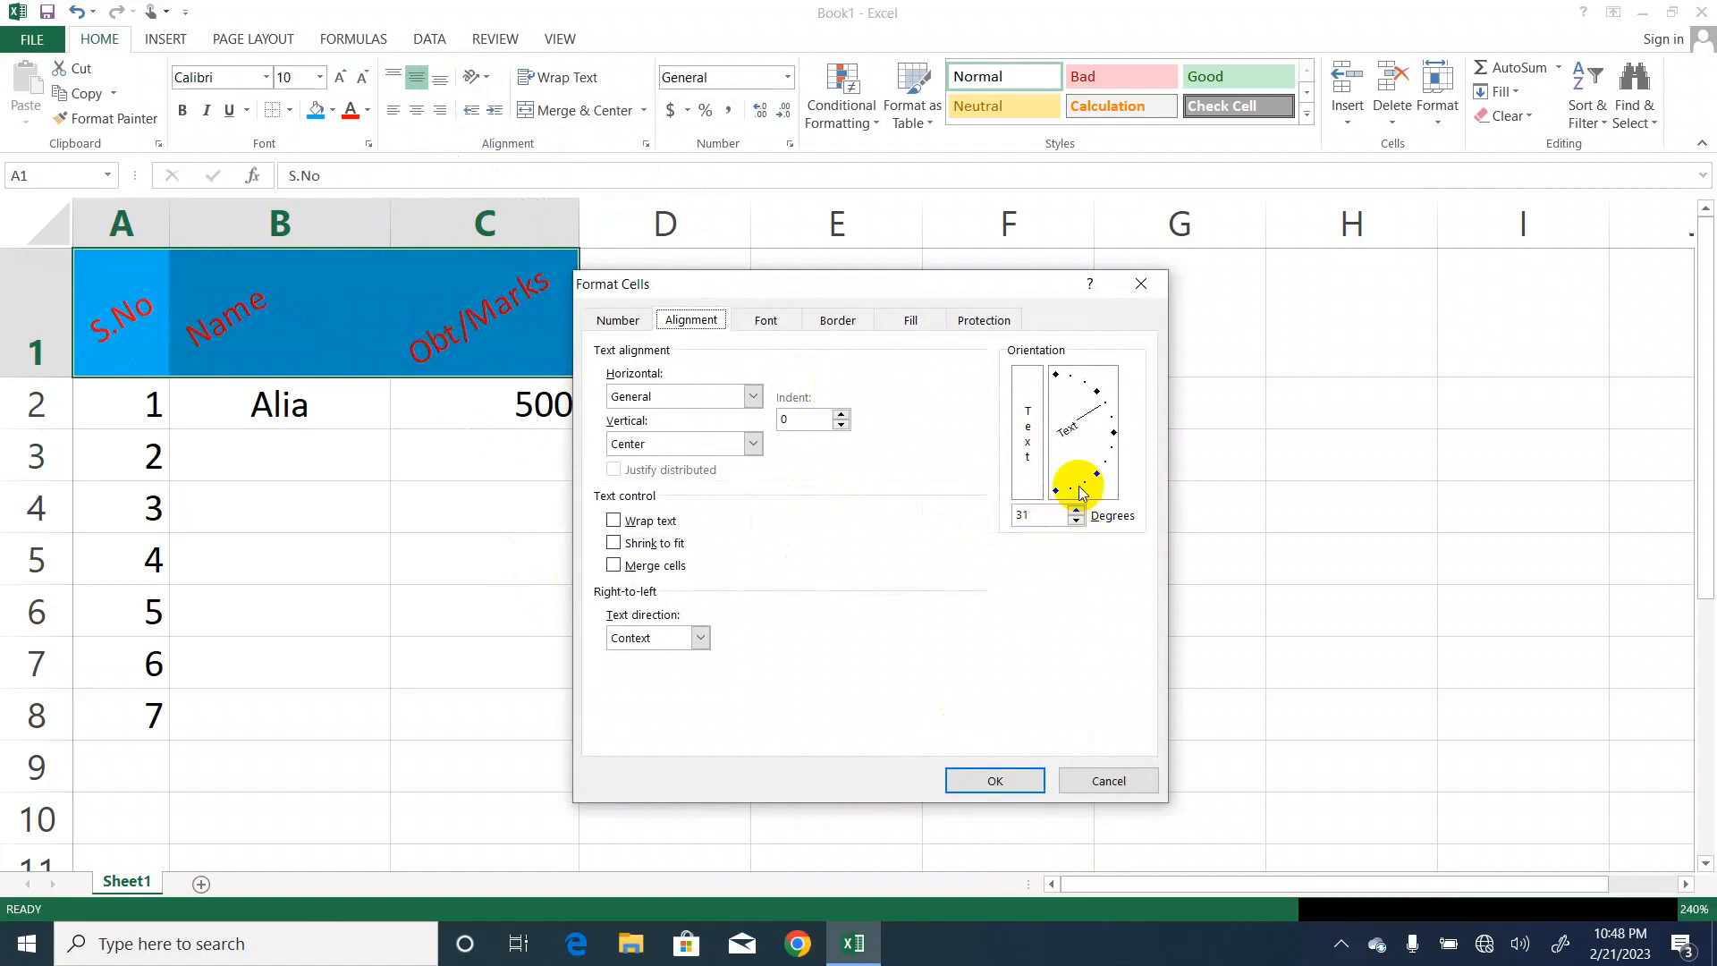
{"action": "left_click", "coordinate": [1101, 414]}
{"action": "left_click_drag", "start_coordinate": [1101, 416], "coordinate": [1106, 435]}
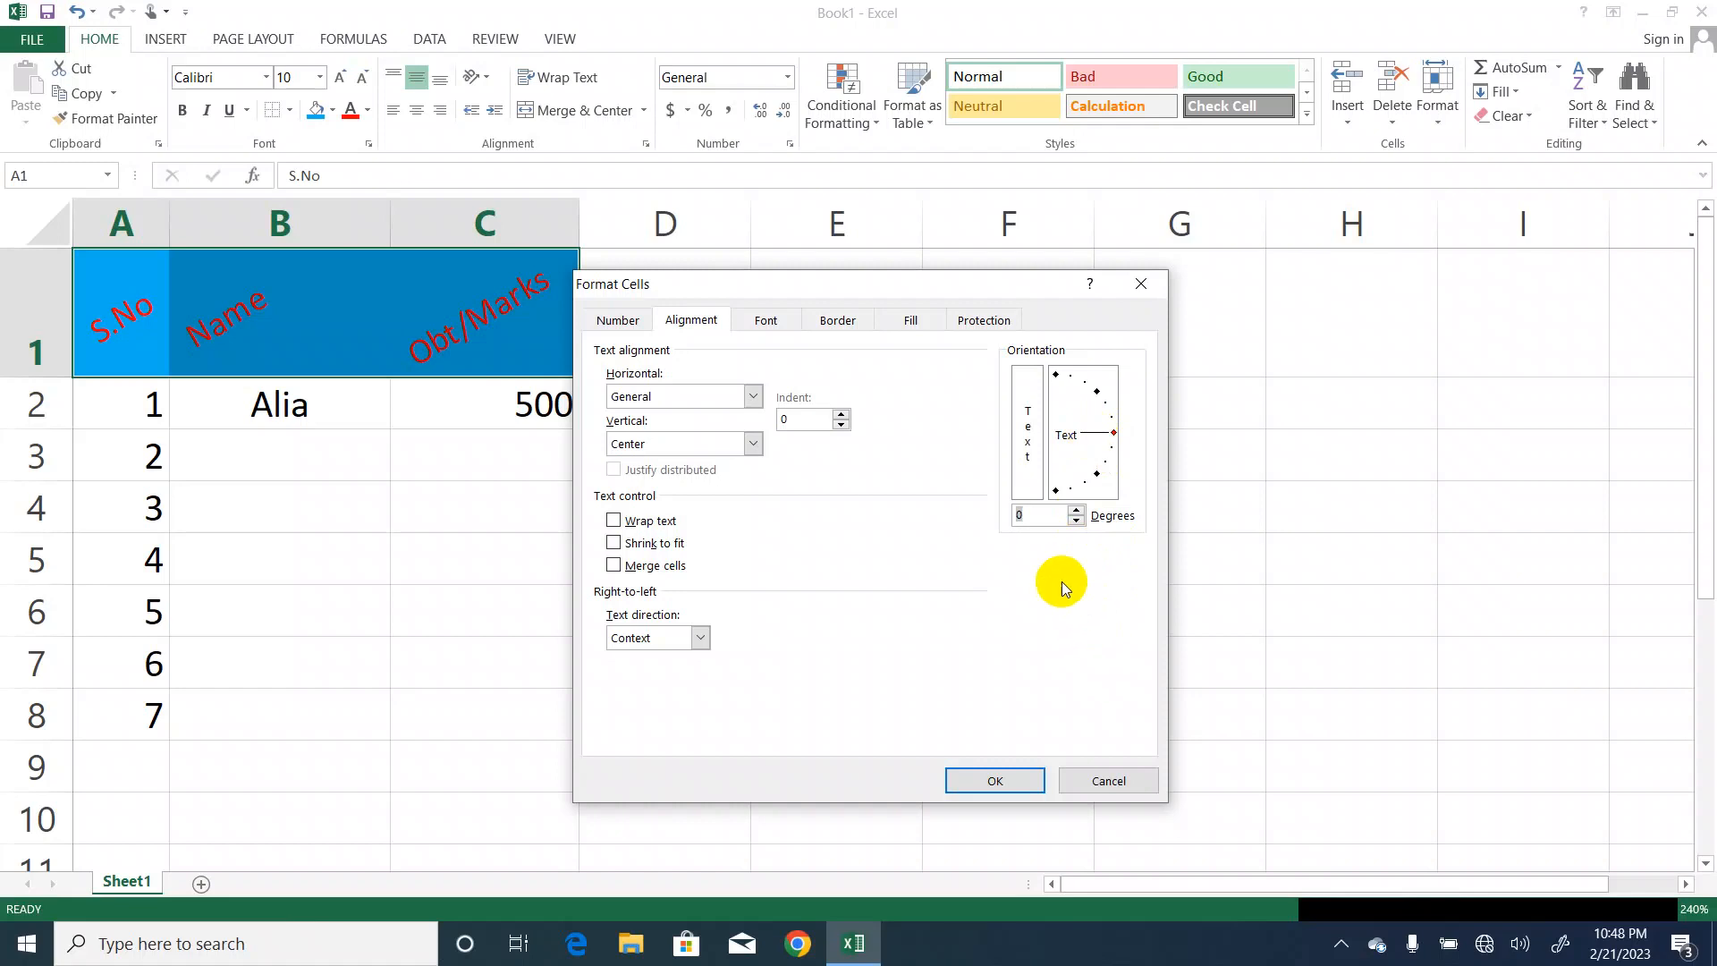
{"action": "left_click", "coordinate": [1026, 778]}
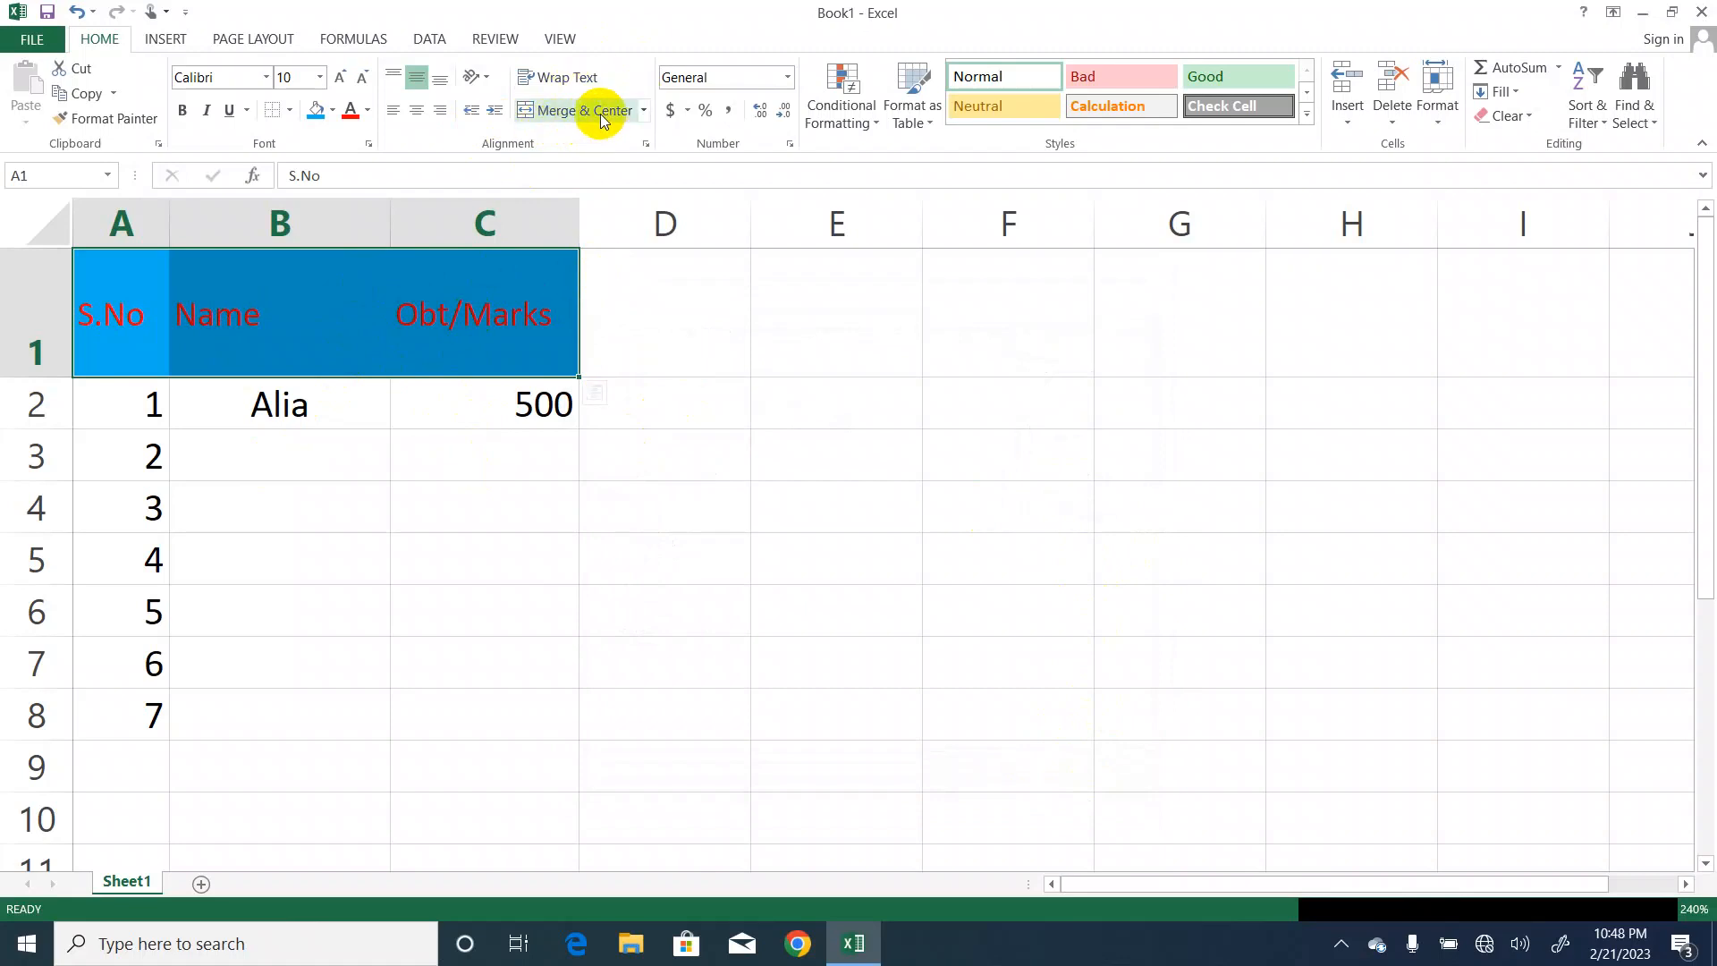
{"action": "left_click", "coordinate": [689, 391]}
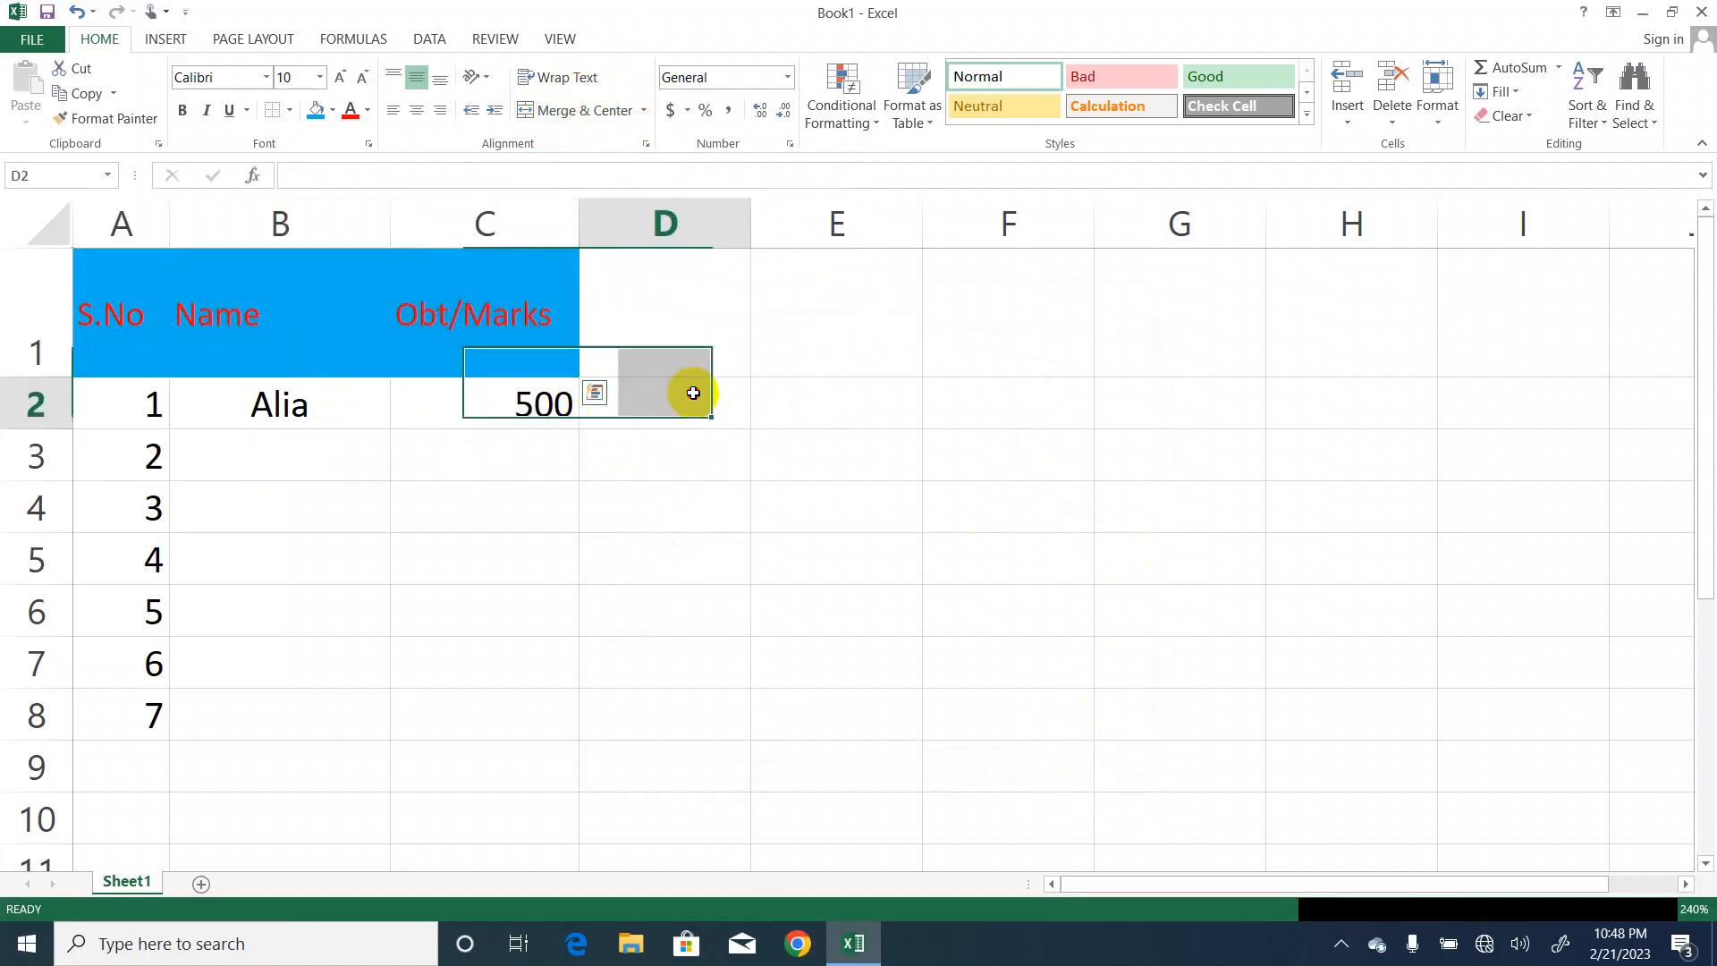
Add a new worksheet to the workbook and return to Sheet1.
{"action": "left_click", "coordinate": [202, 883]}
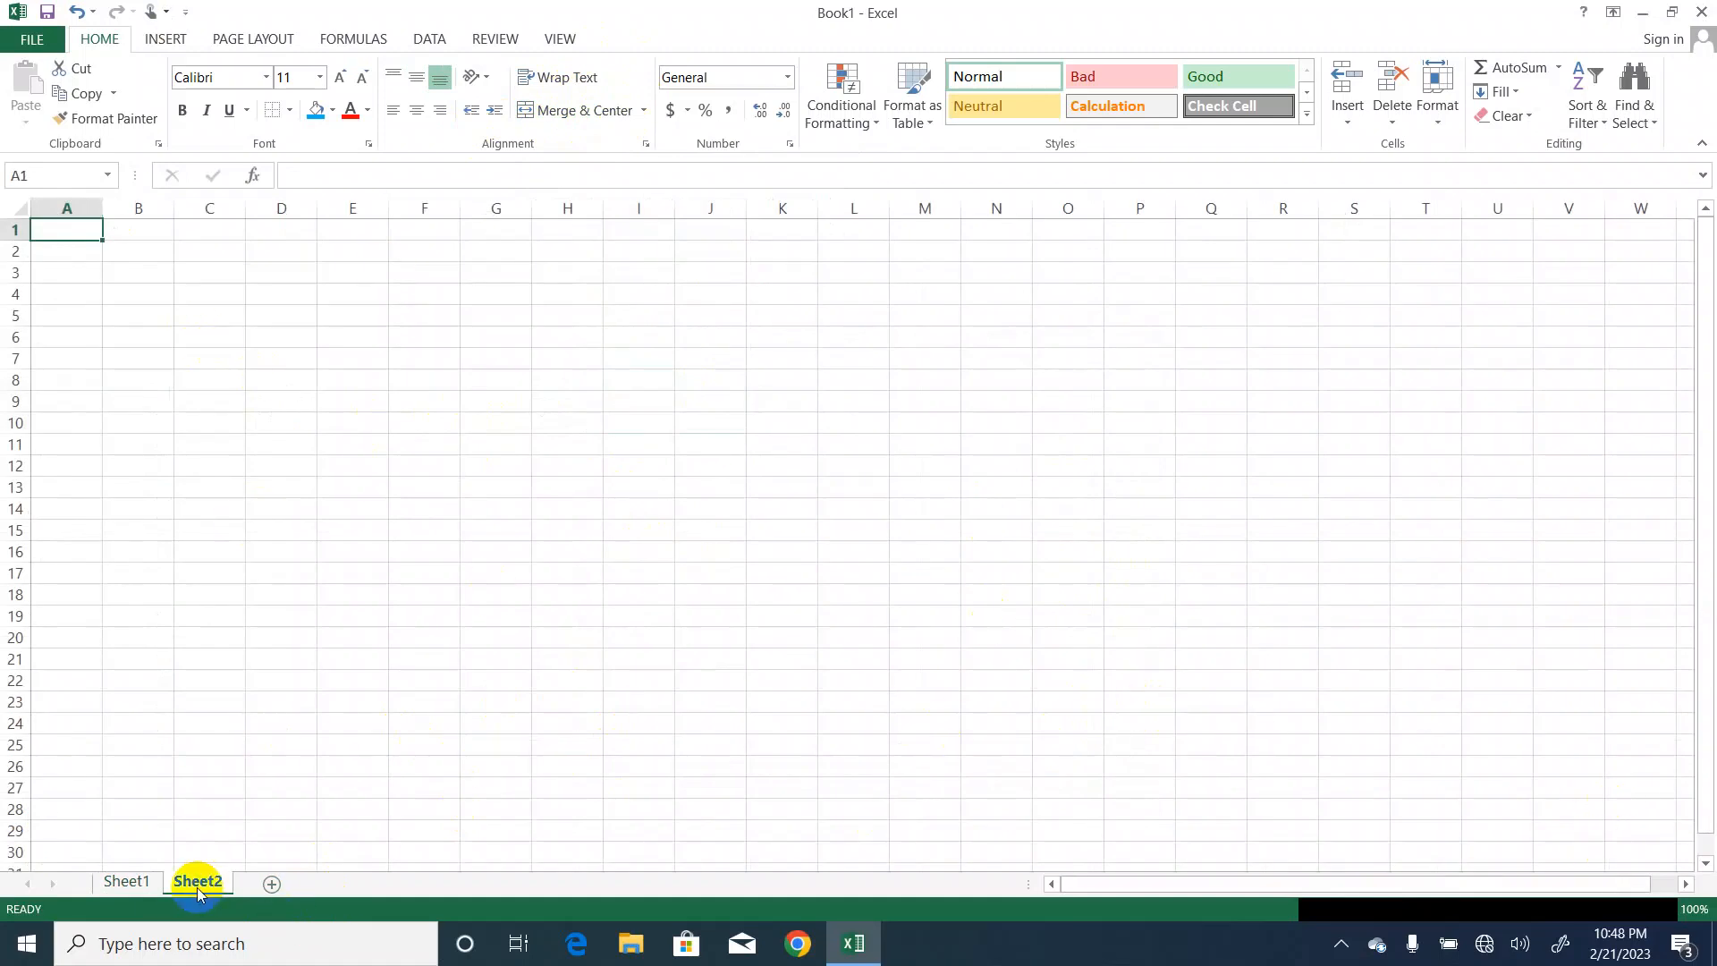
{"action": "left_click", "coordinate": [126, 881]}
{"action": "left_click", "coordinate": [947, 427]}
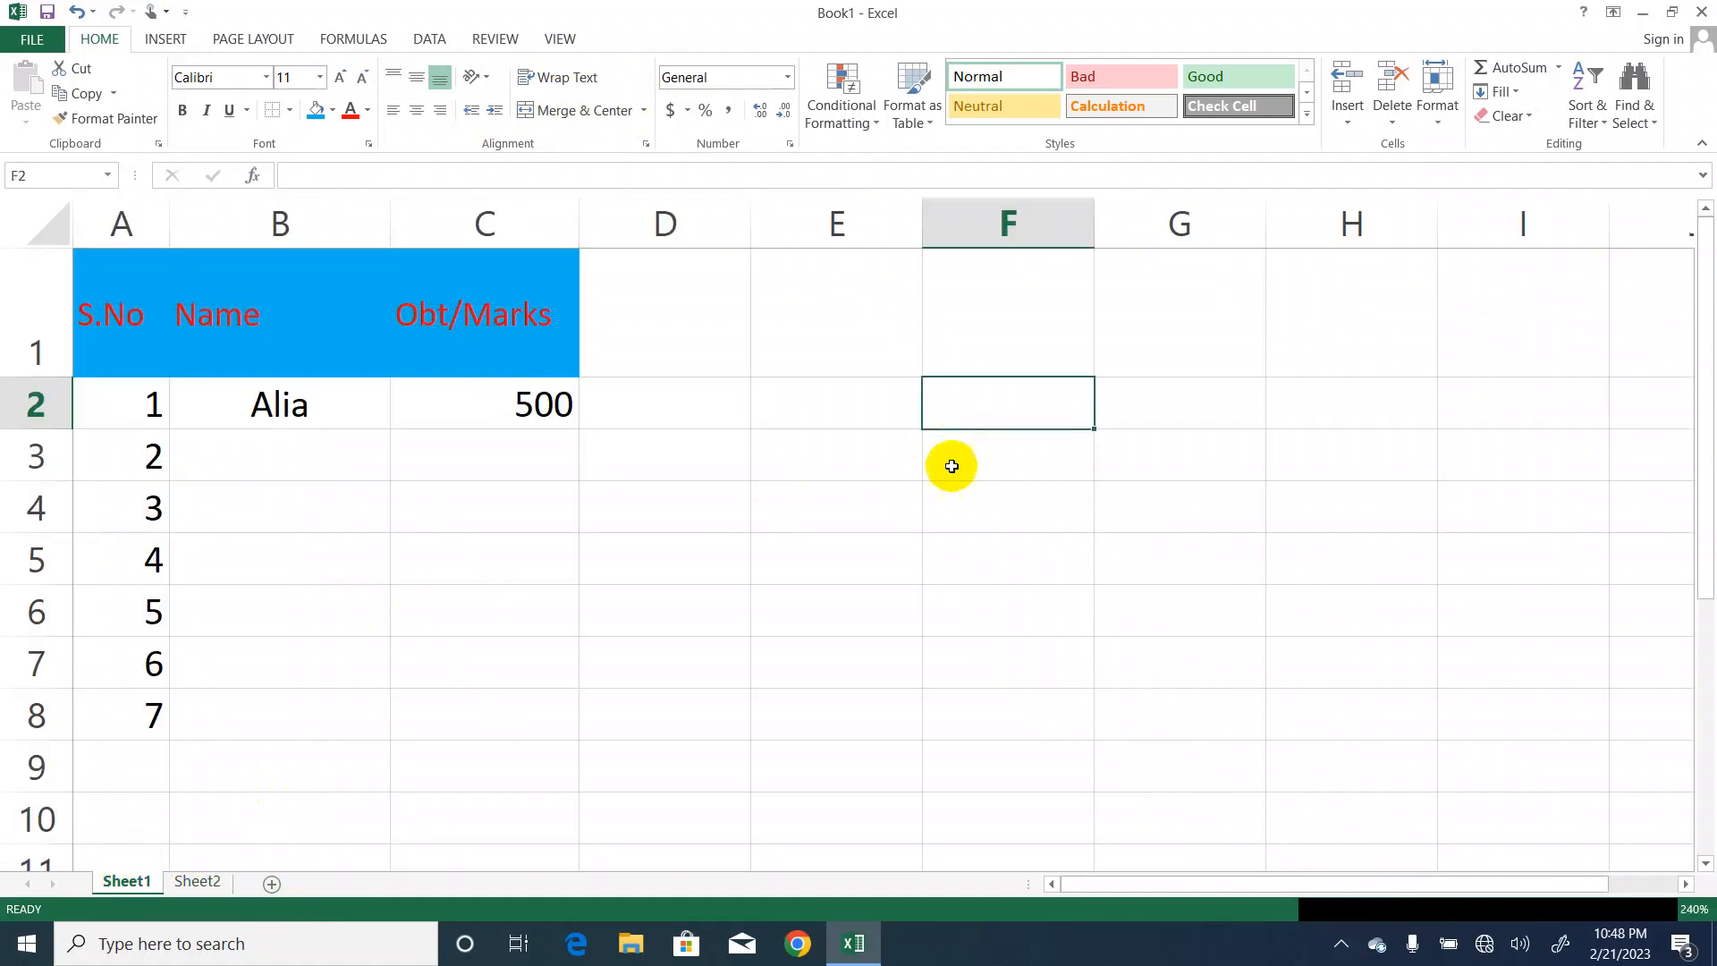
Enter the headings S.No, Name and Obt/Marks in cells E2:G2 for a second table.
{"action": "left_click", "coordinate": [873, 414]}
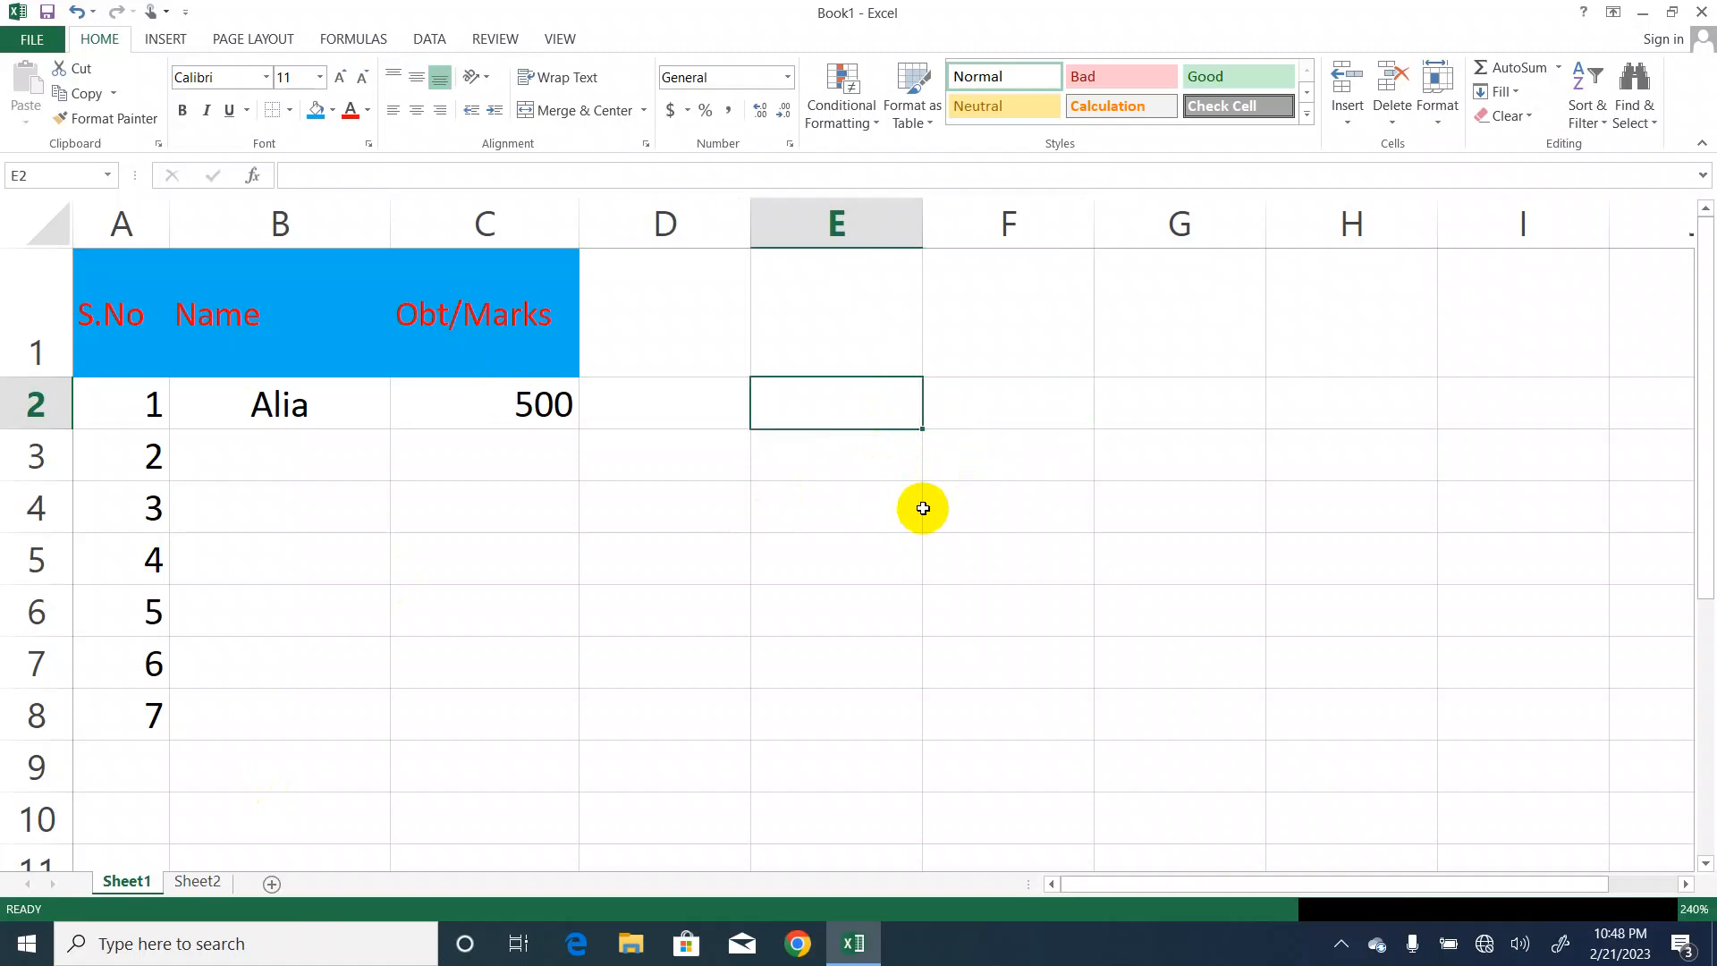
{"action": "type", "text": "S.No"}
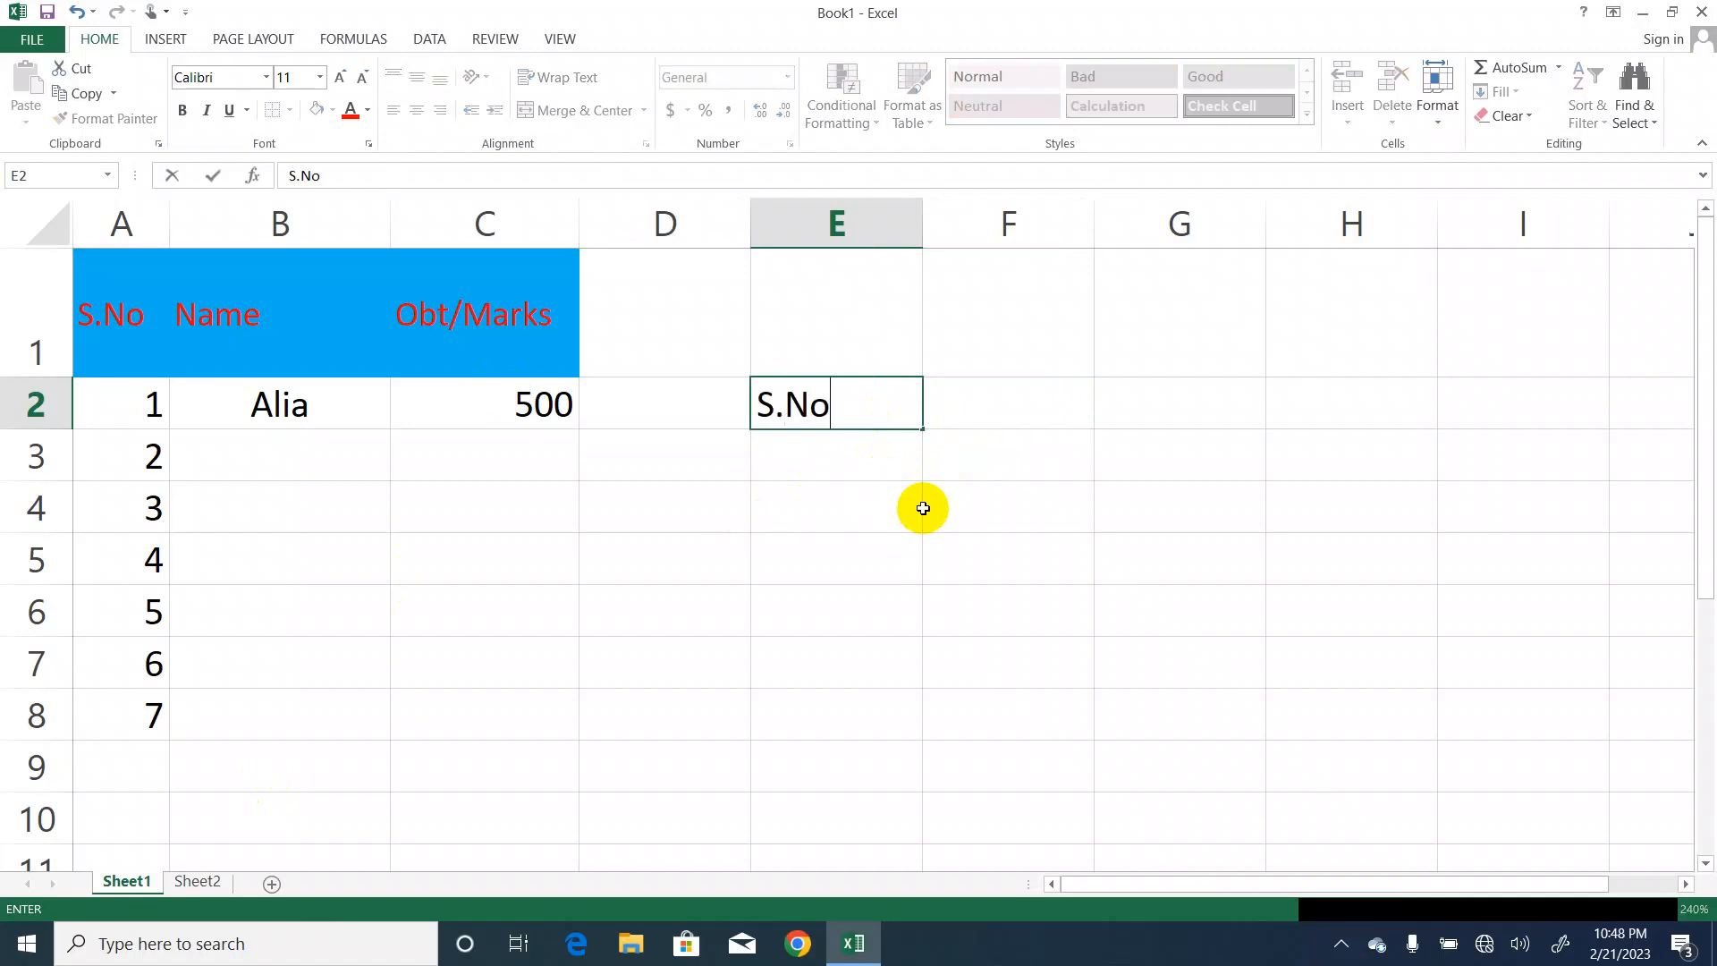
{"action": "key", "text": "Tab"}
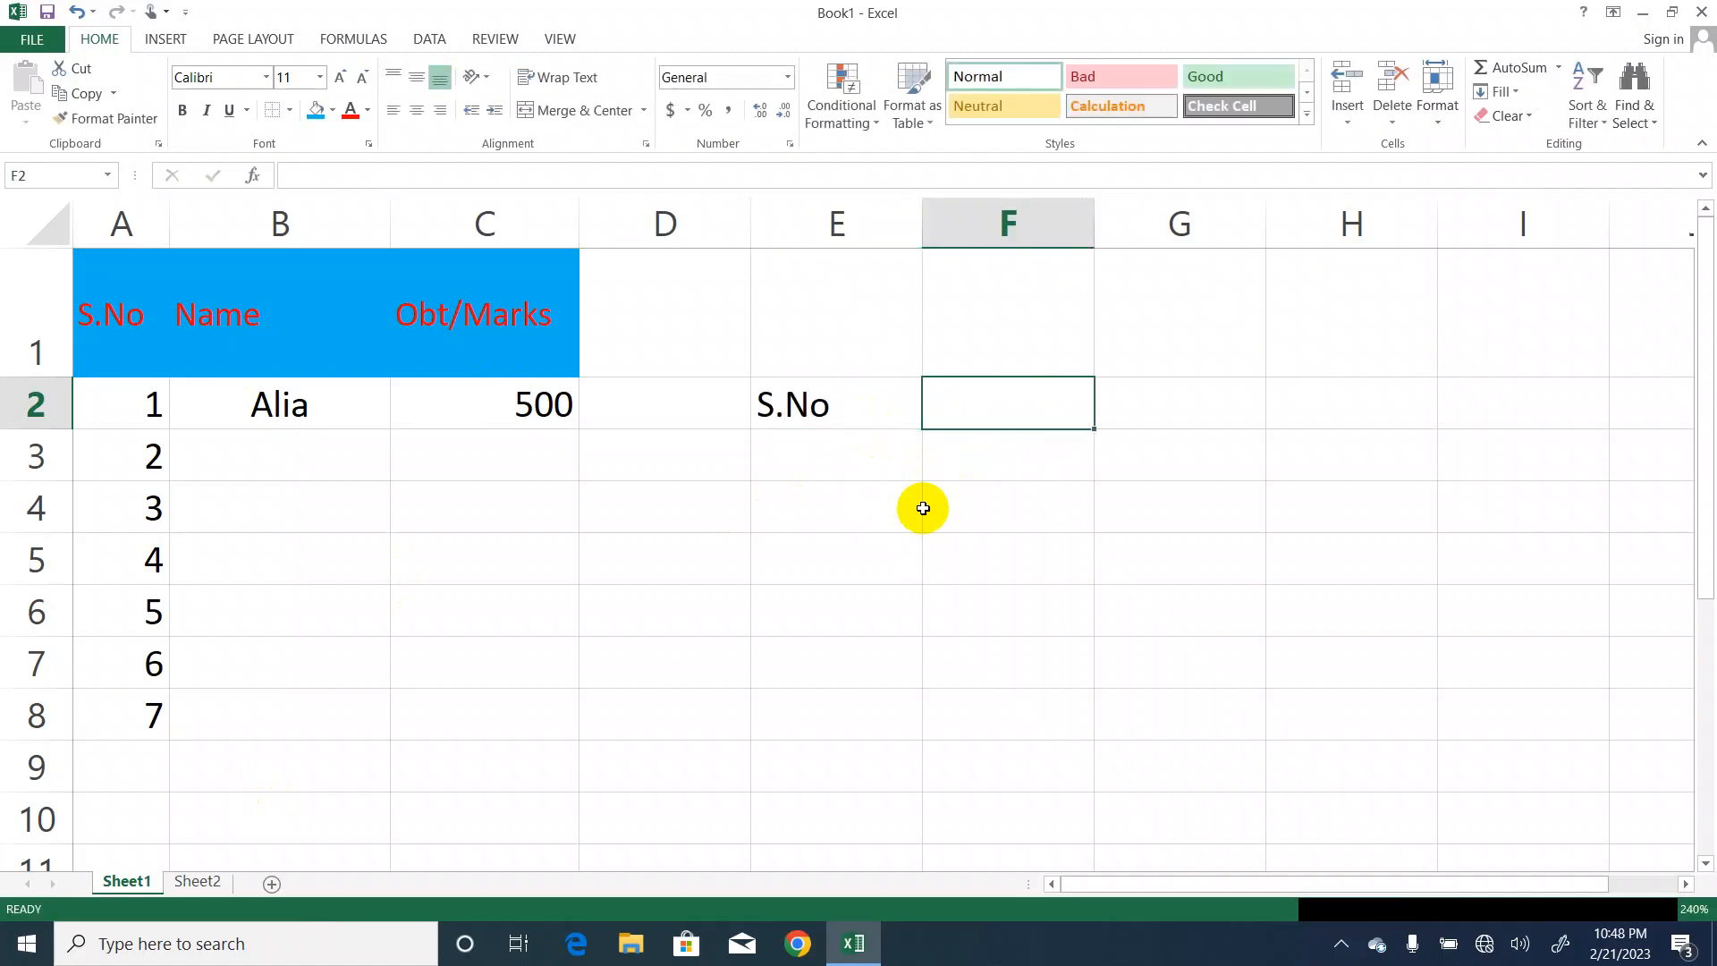
{"action": "type", "text": "Name"}
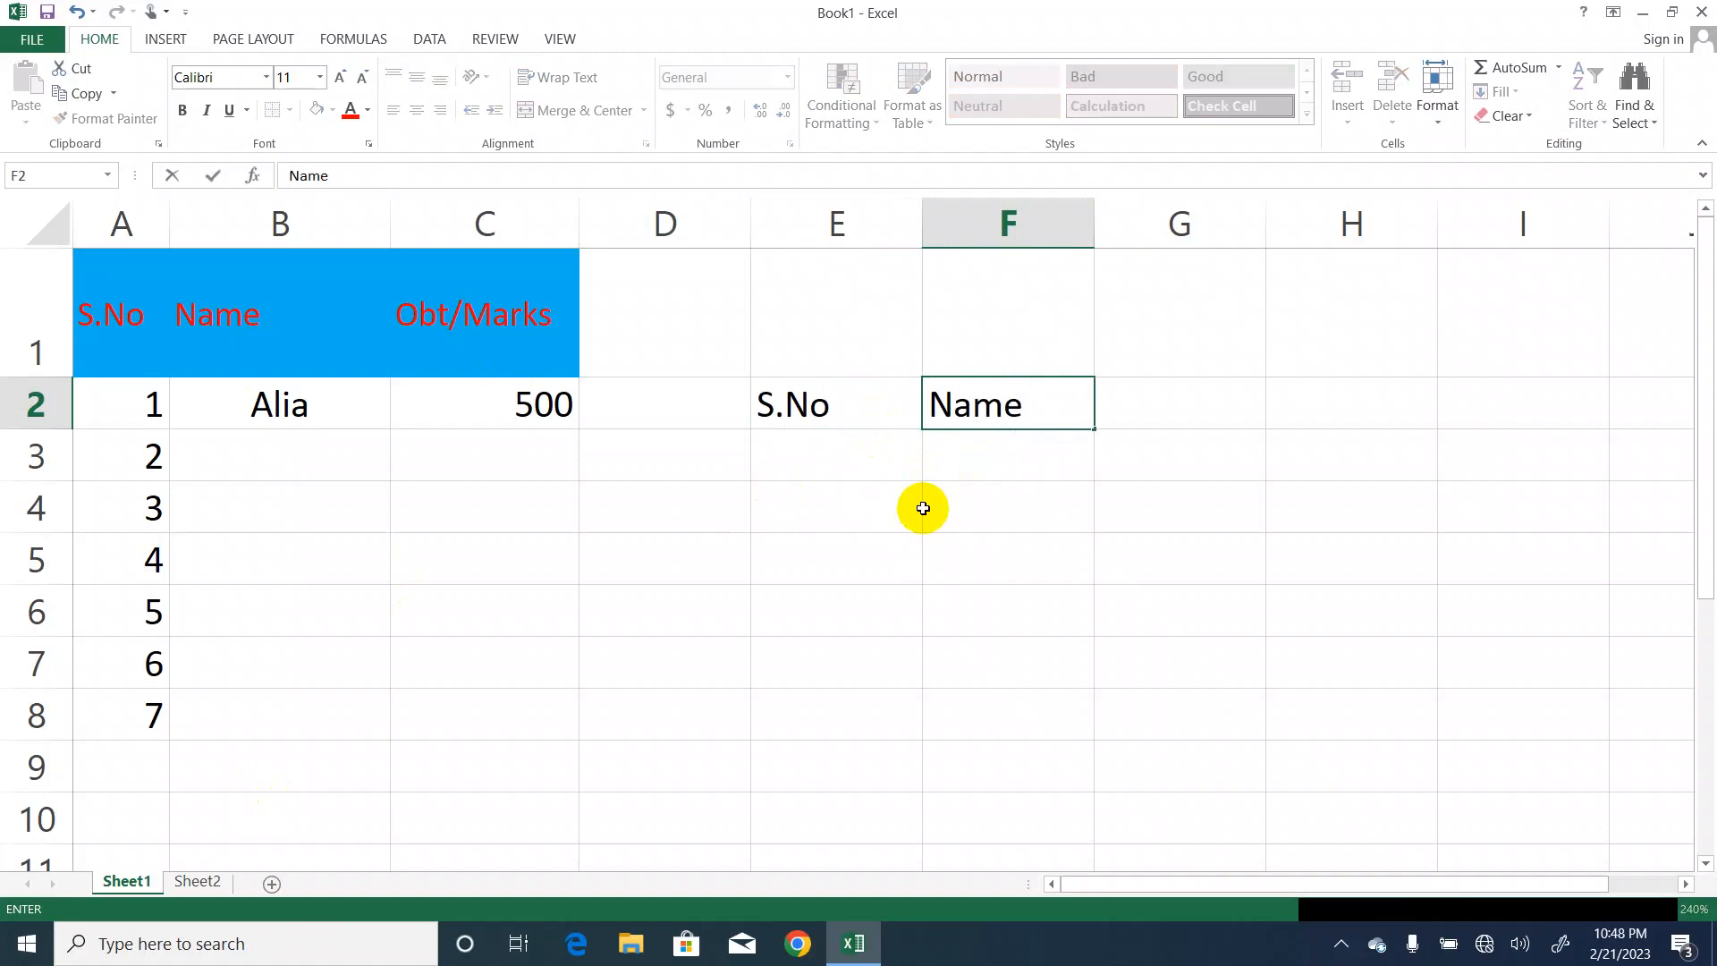
{"action": "key", "text": "Tab"}
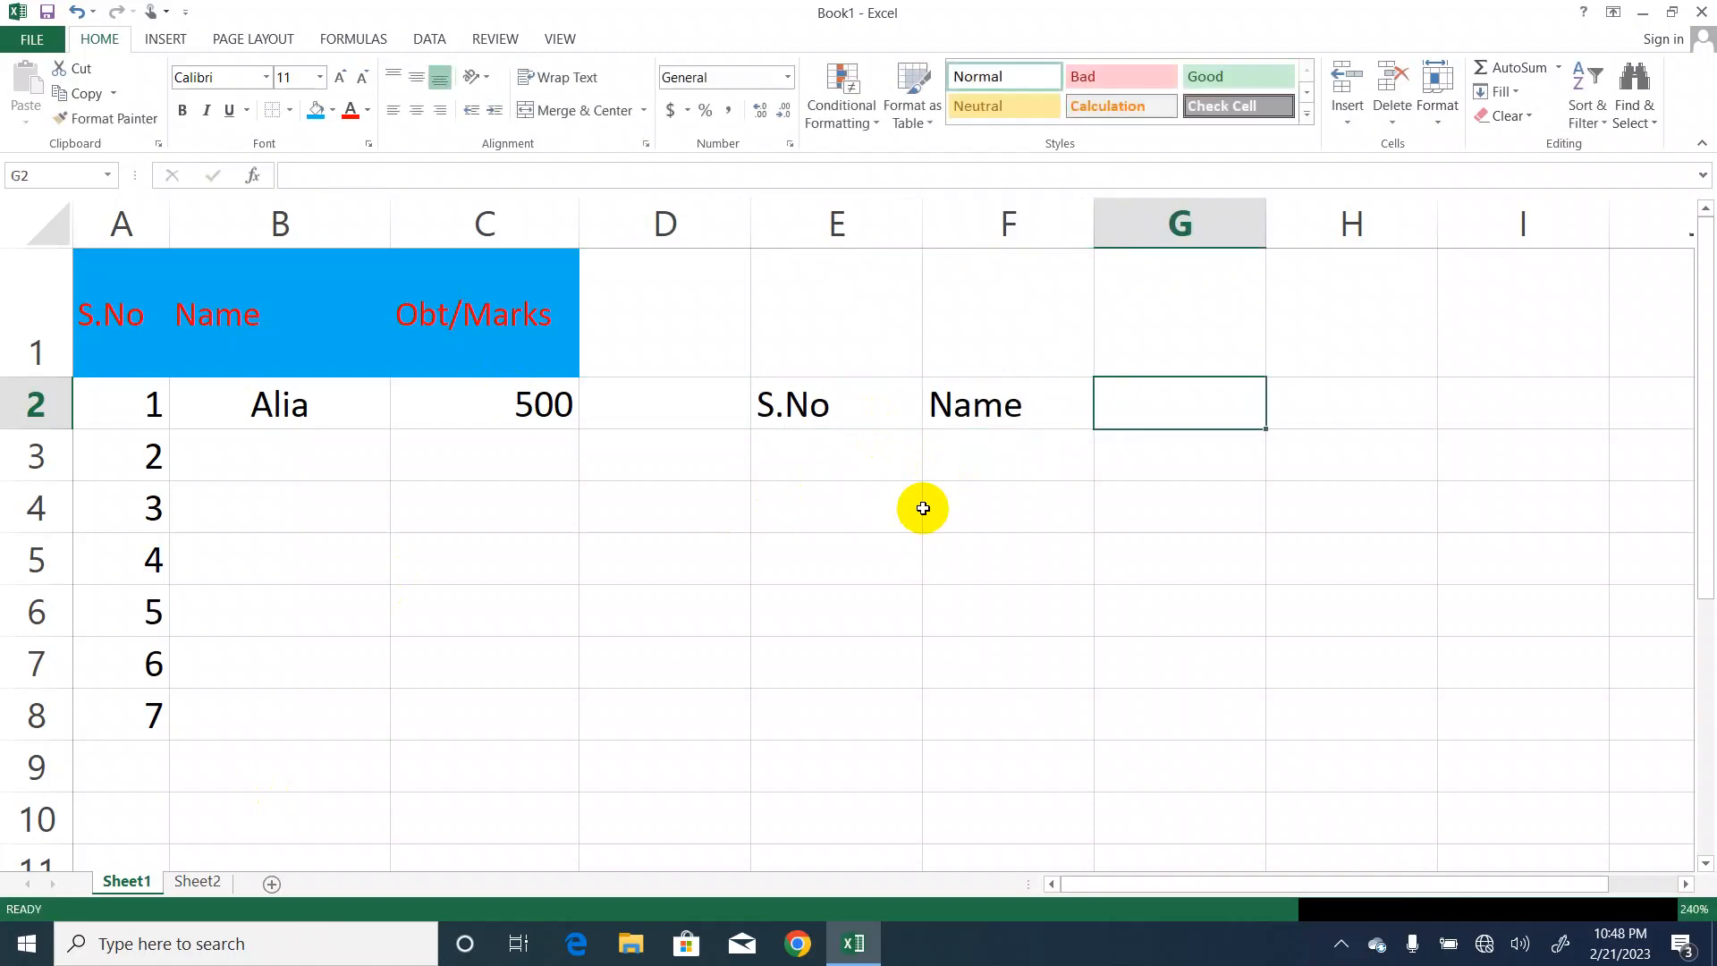
{"action": "type", "text": "Obt/Marks"}
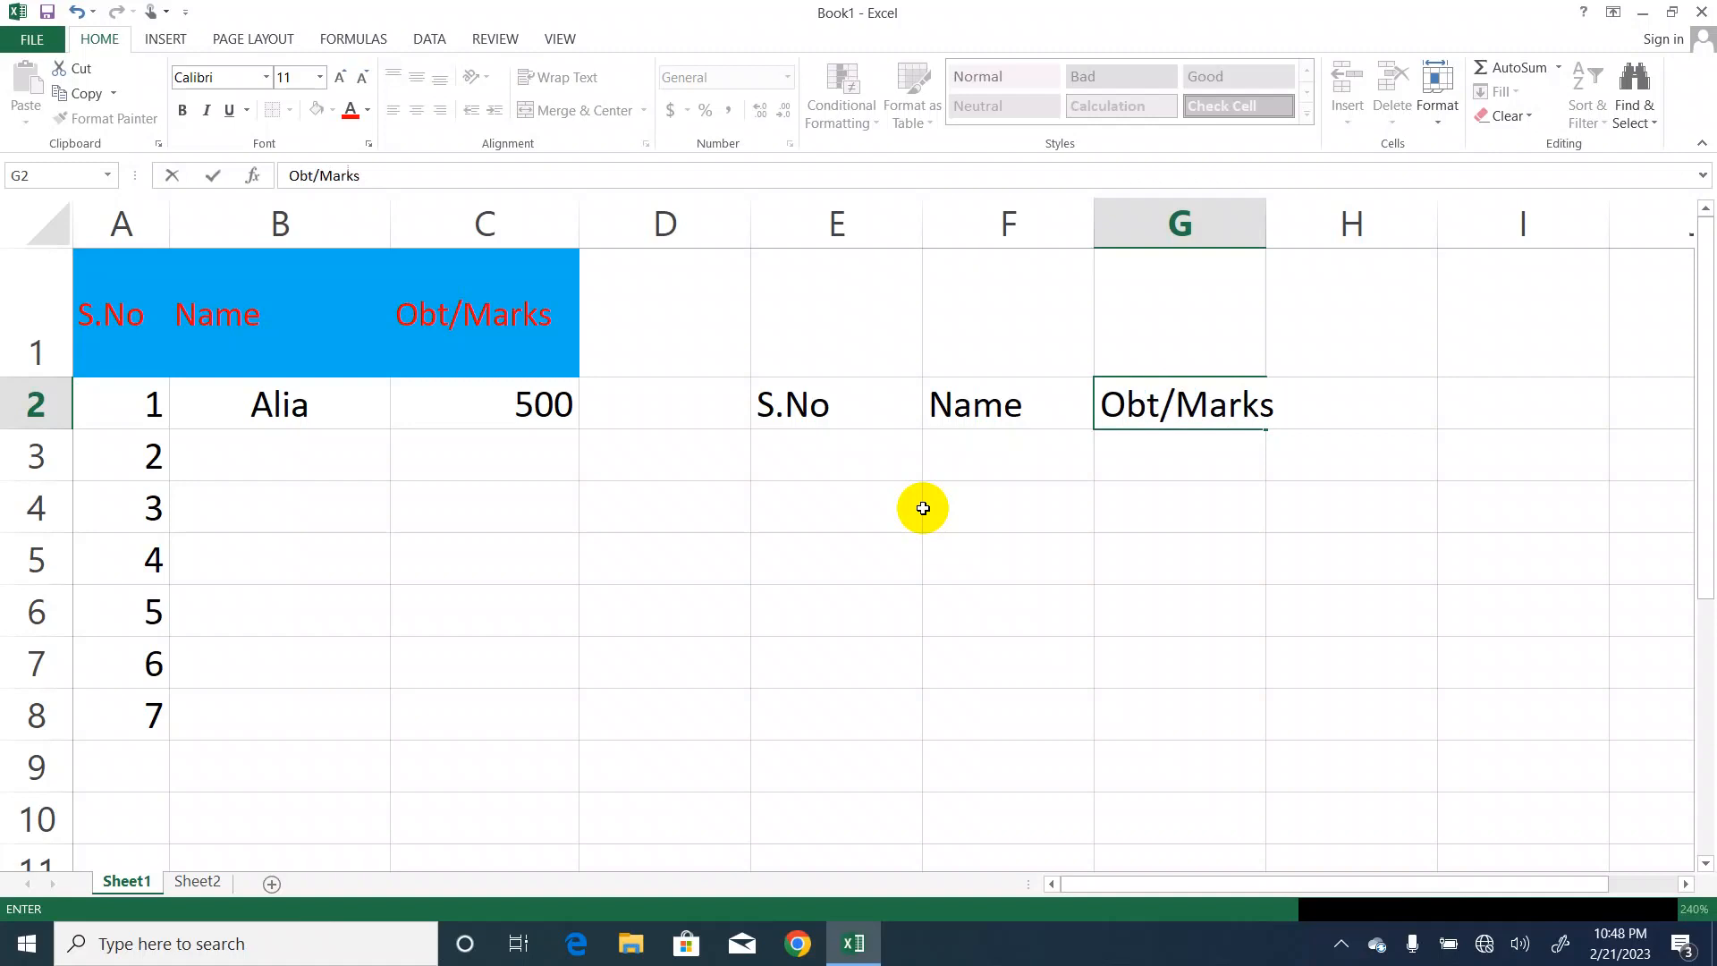
{"action": "key", "text": "Tab"}
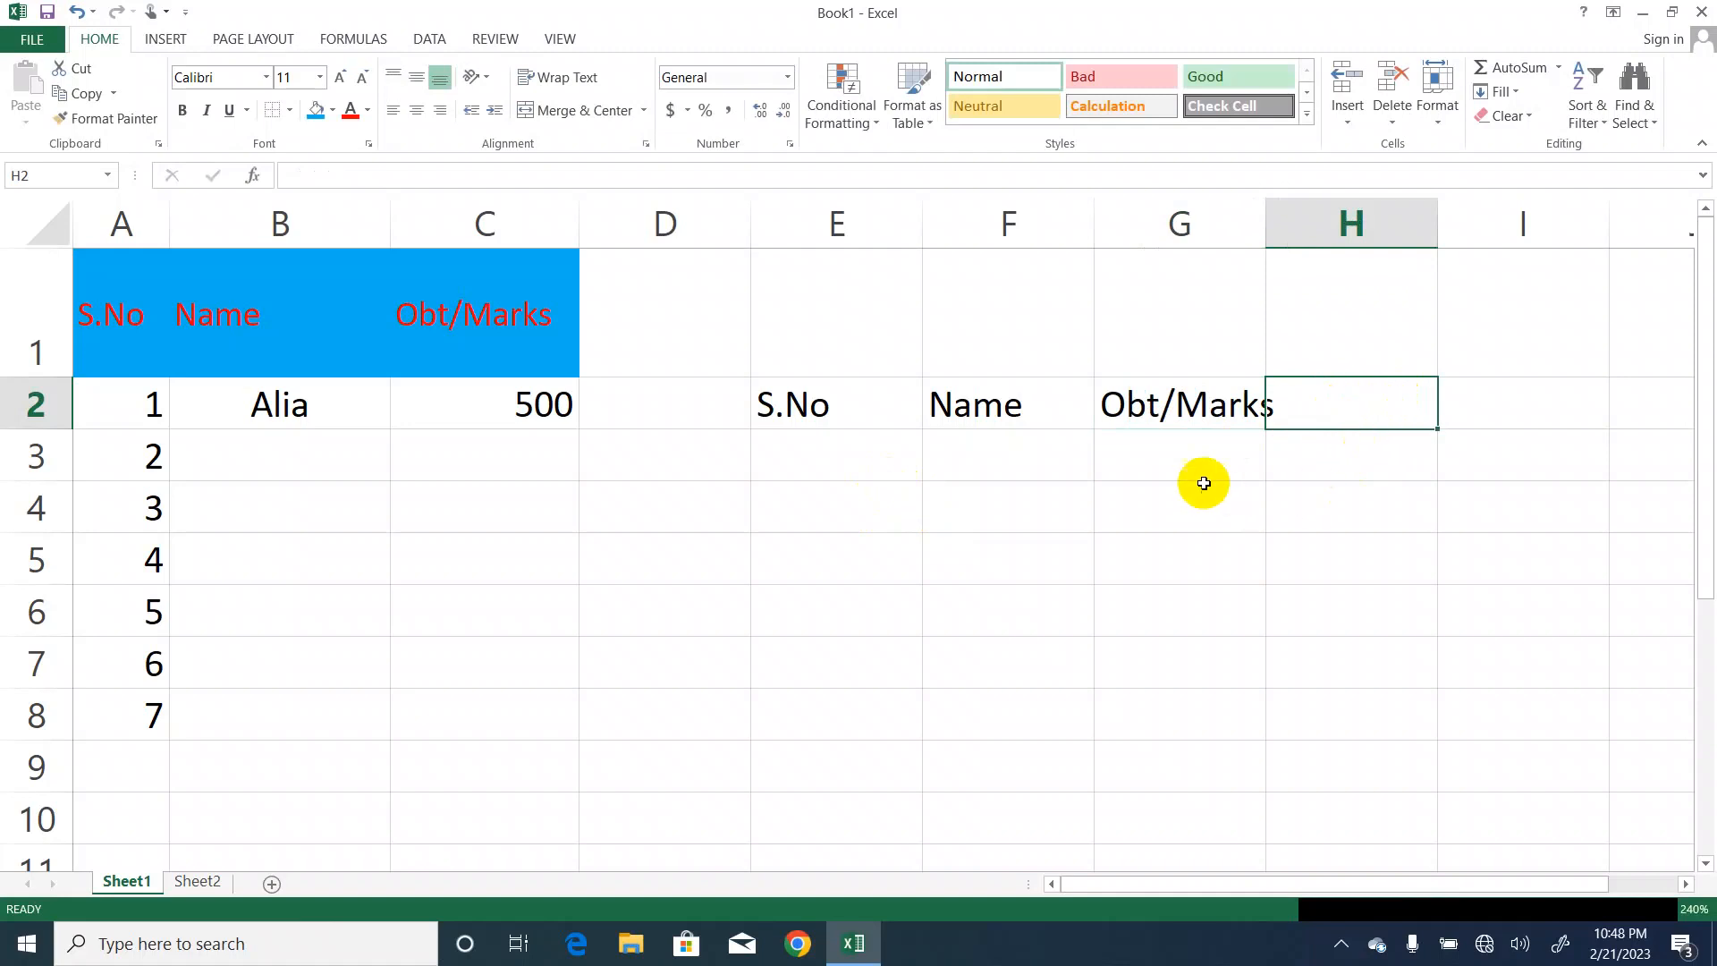
Replace the heading in cell G2 with Subject.
{"action": "left_click", "coordinate": [1178, 463]}
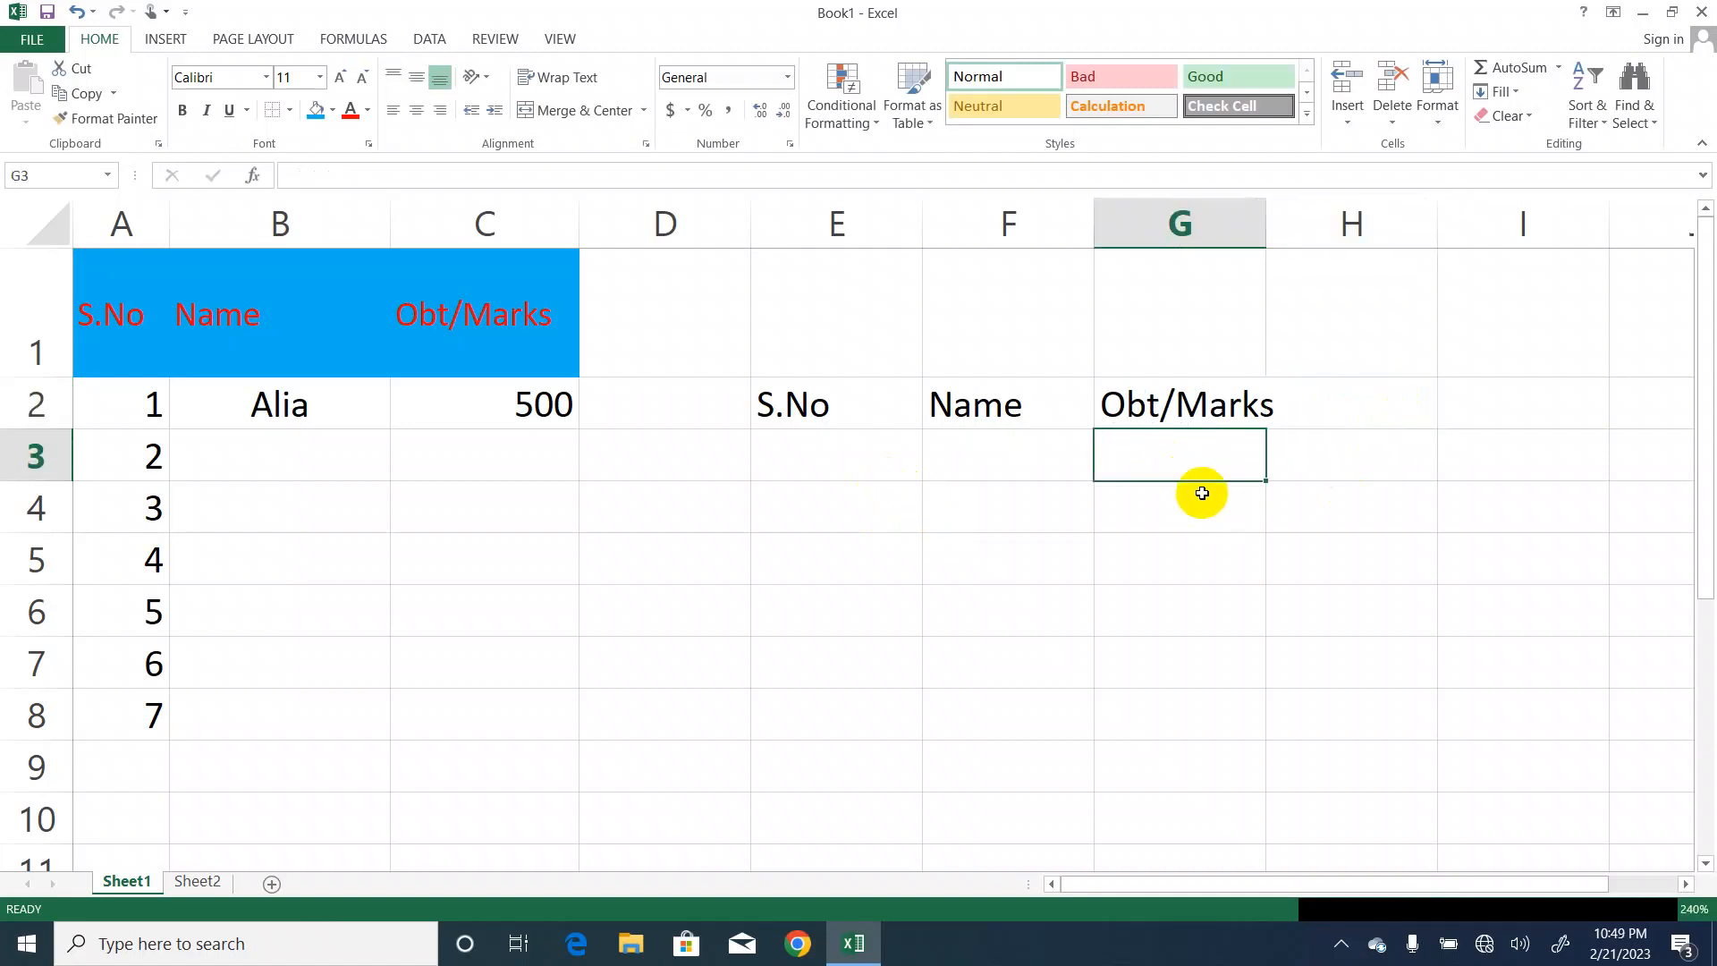
{"action": "double_click", "coordinate": [1202, 404]}
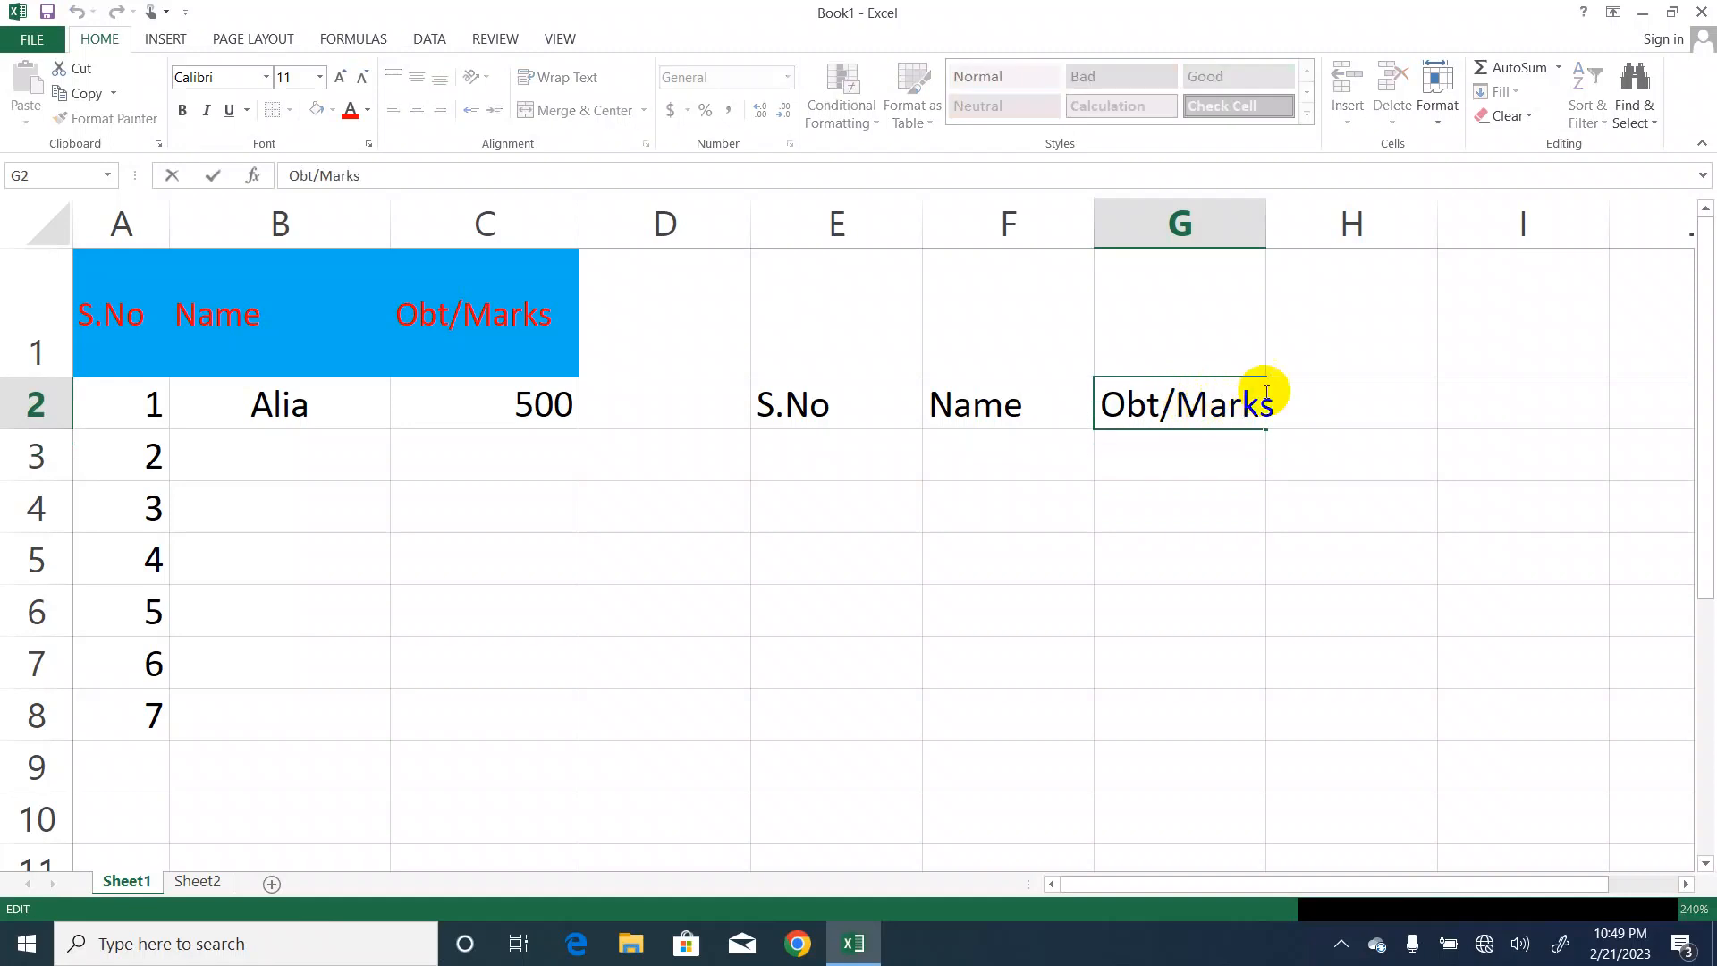
{"action": "left_click_drag", "start_coordinate": [1276, 394], "coordinate": [1124, 382]}
{"action": "key", "text": "BackSpace"}
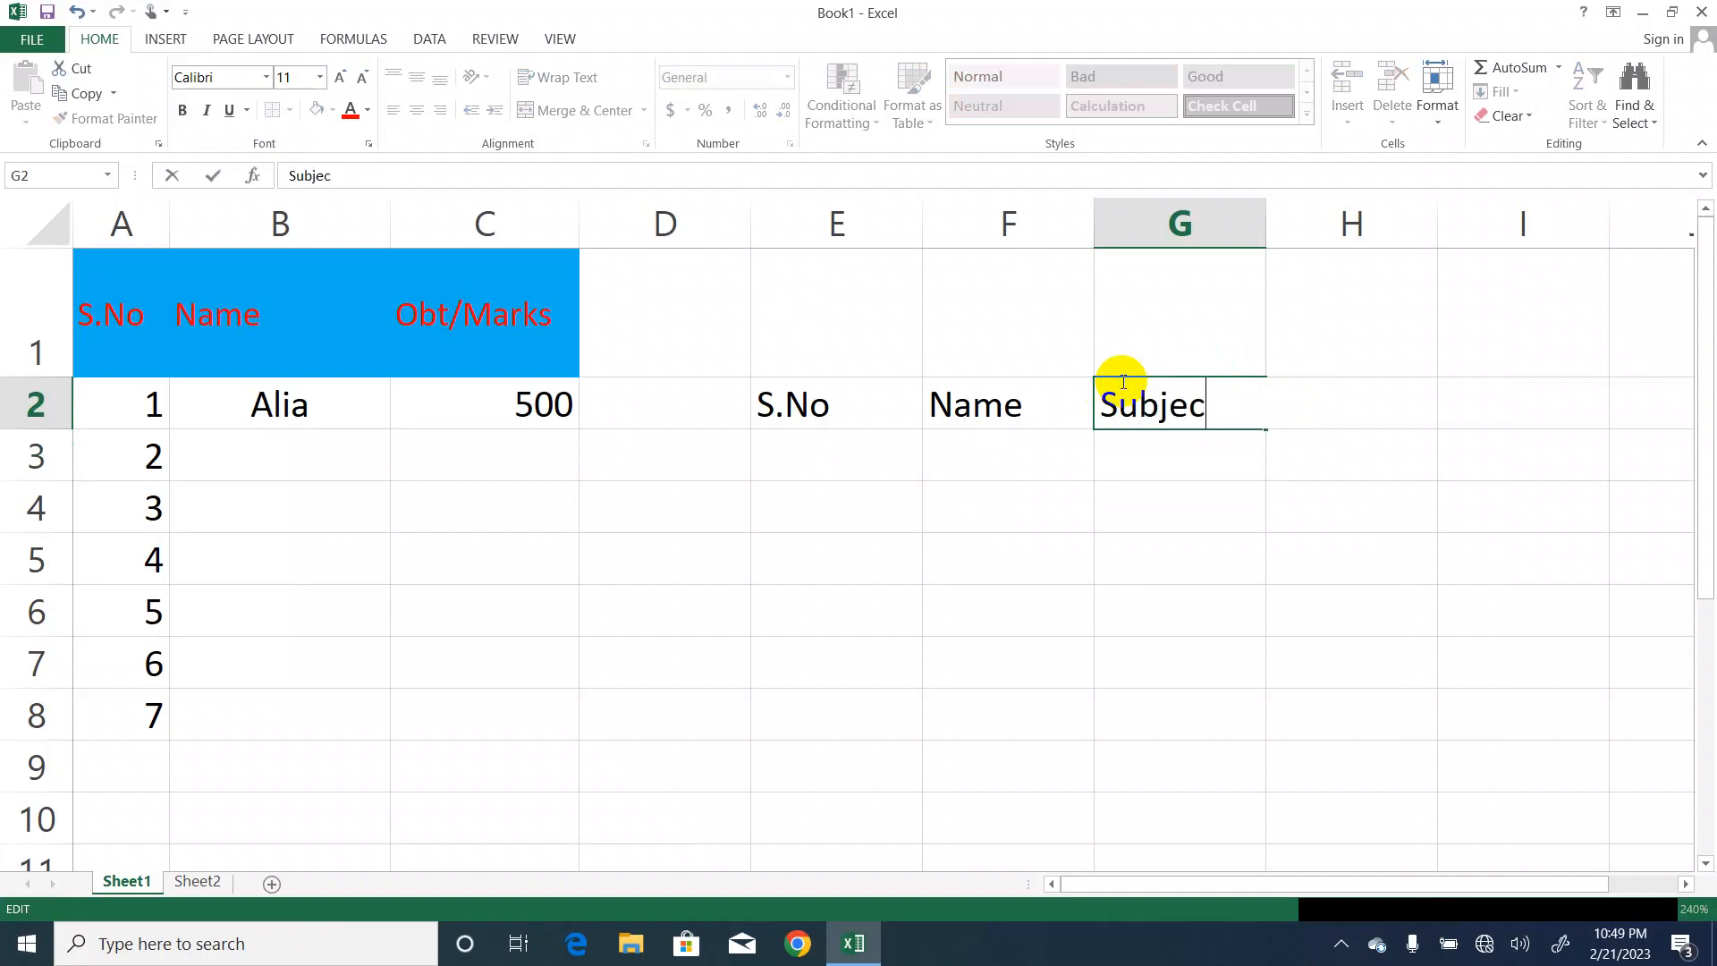
{"action": "left_click", "coordinate": [1165, 464]}
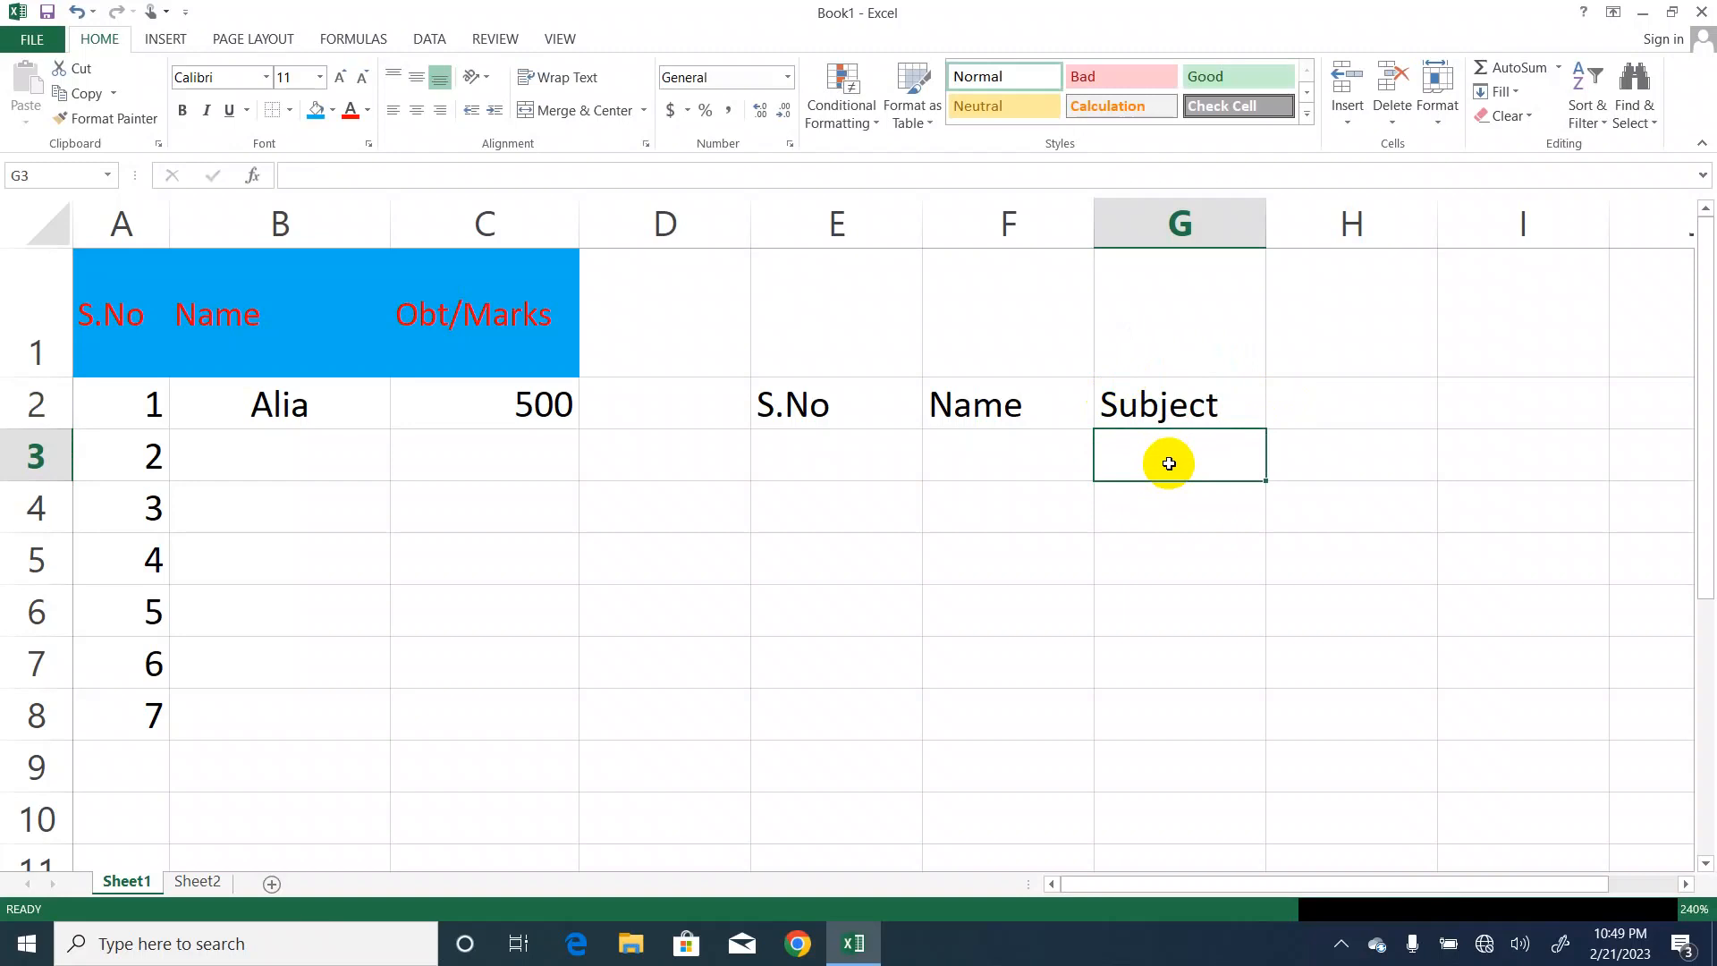
Enter the subjects Math, Urdu and English in G3:I3 and the heading obt/marks in J2.
{"action": "type", "text": "Math"}
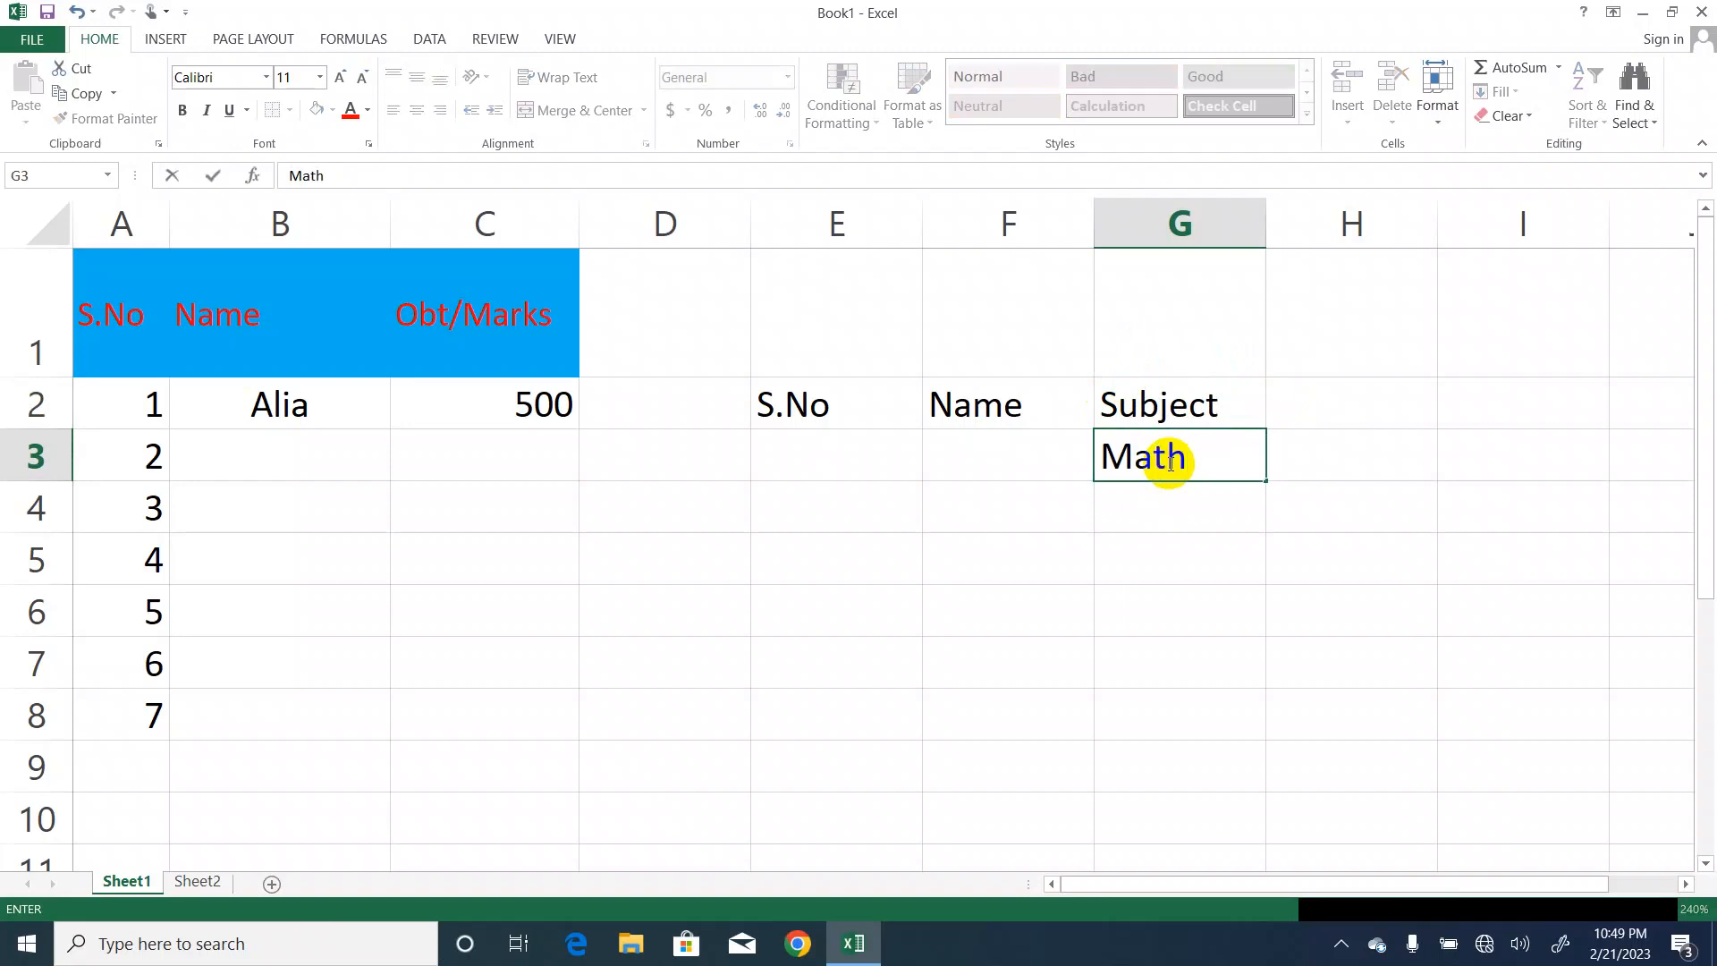
{"action": "key", "text": "Tab"}
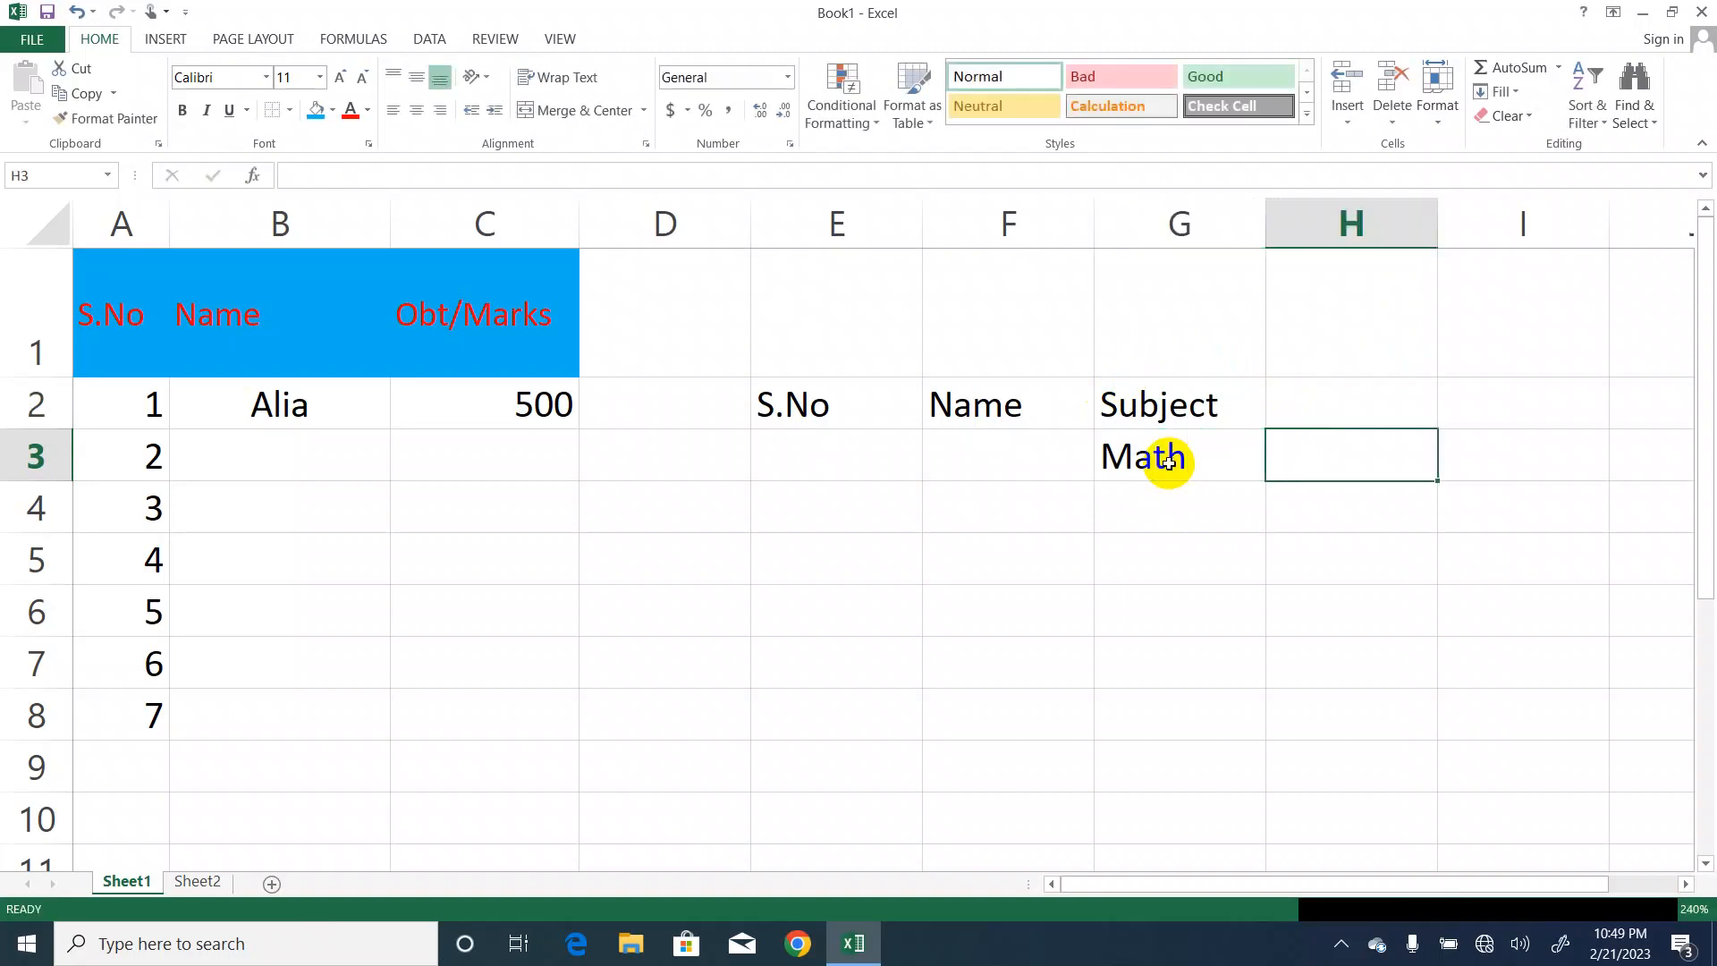
{"action": "type", "text": "Urdu"}
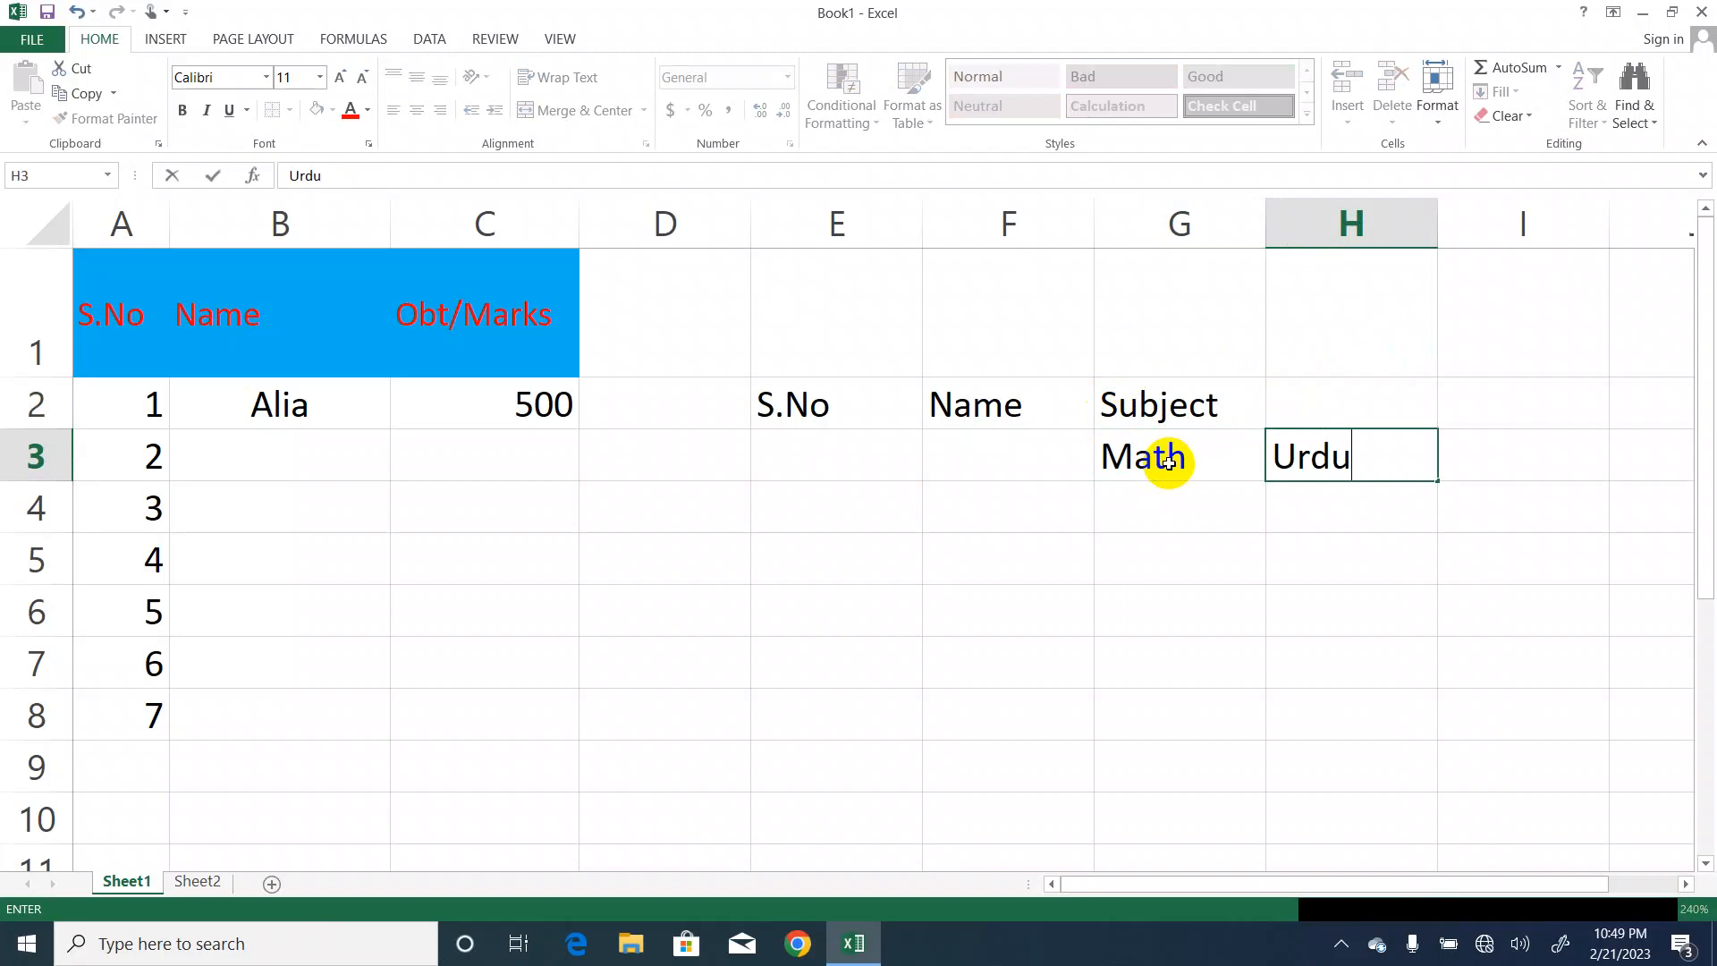
{"action": "key", "text": "Tab"}
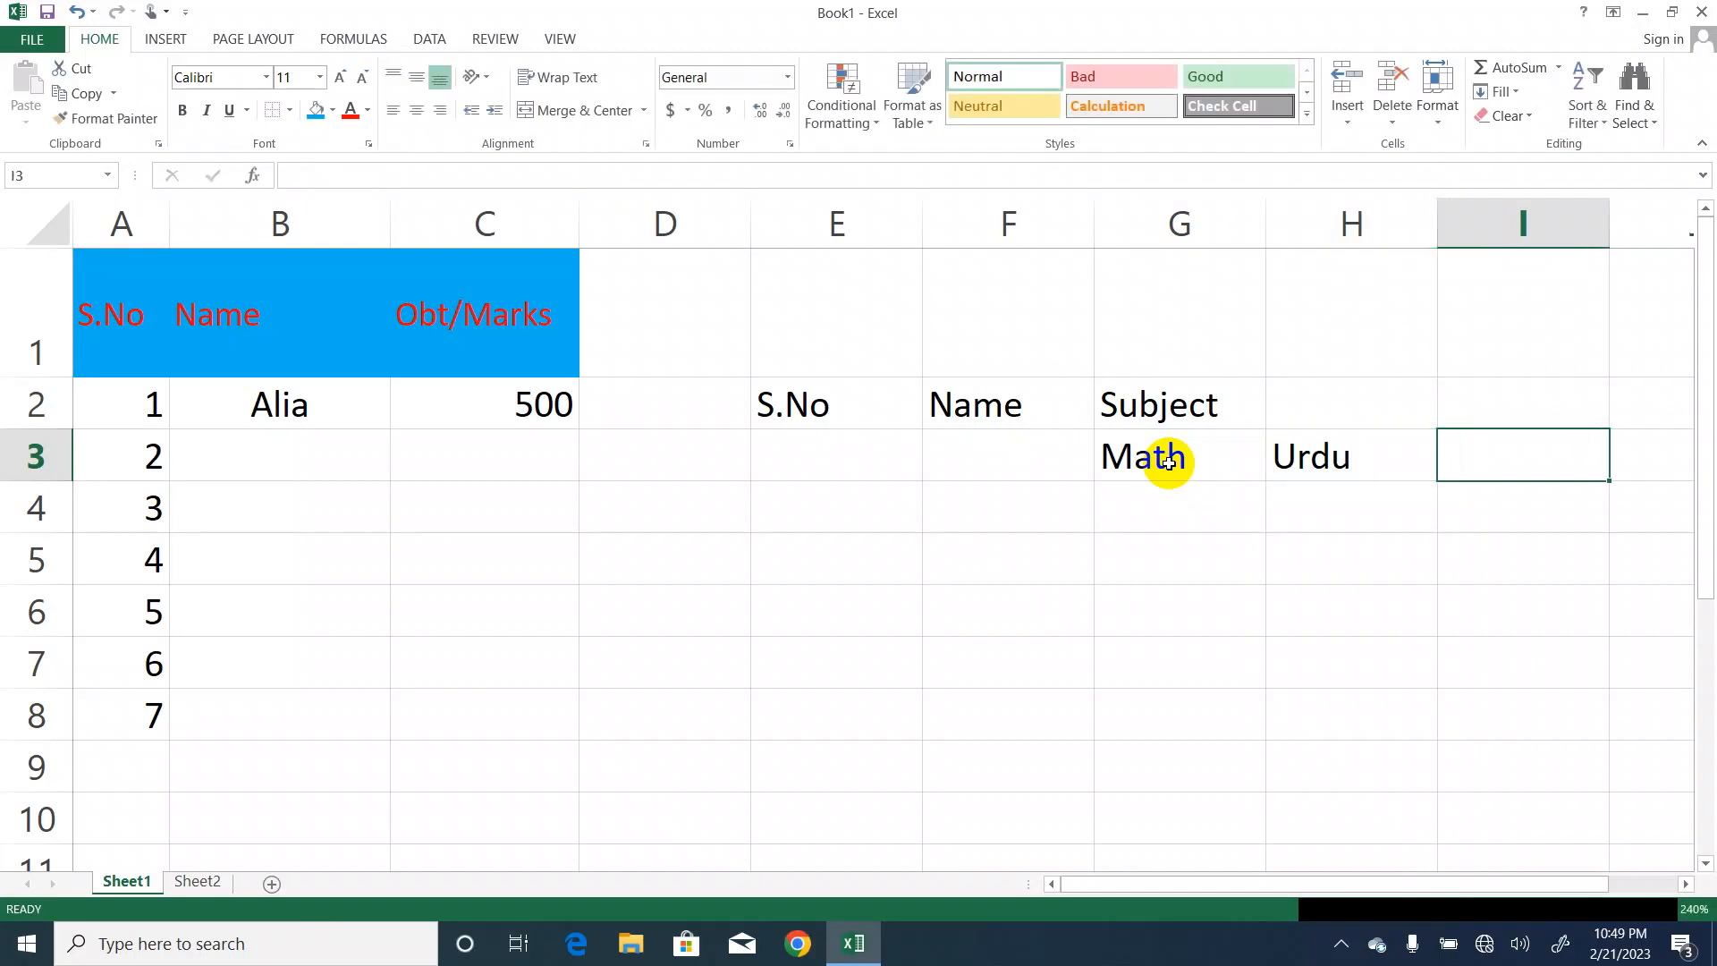
{"action": "type", "text": "English"}
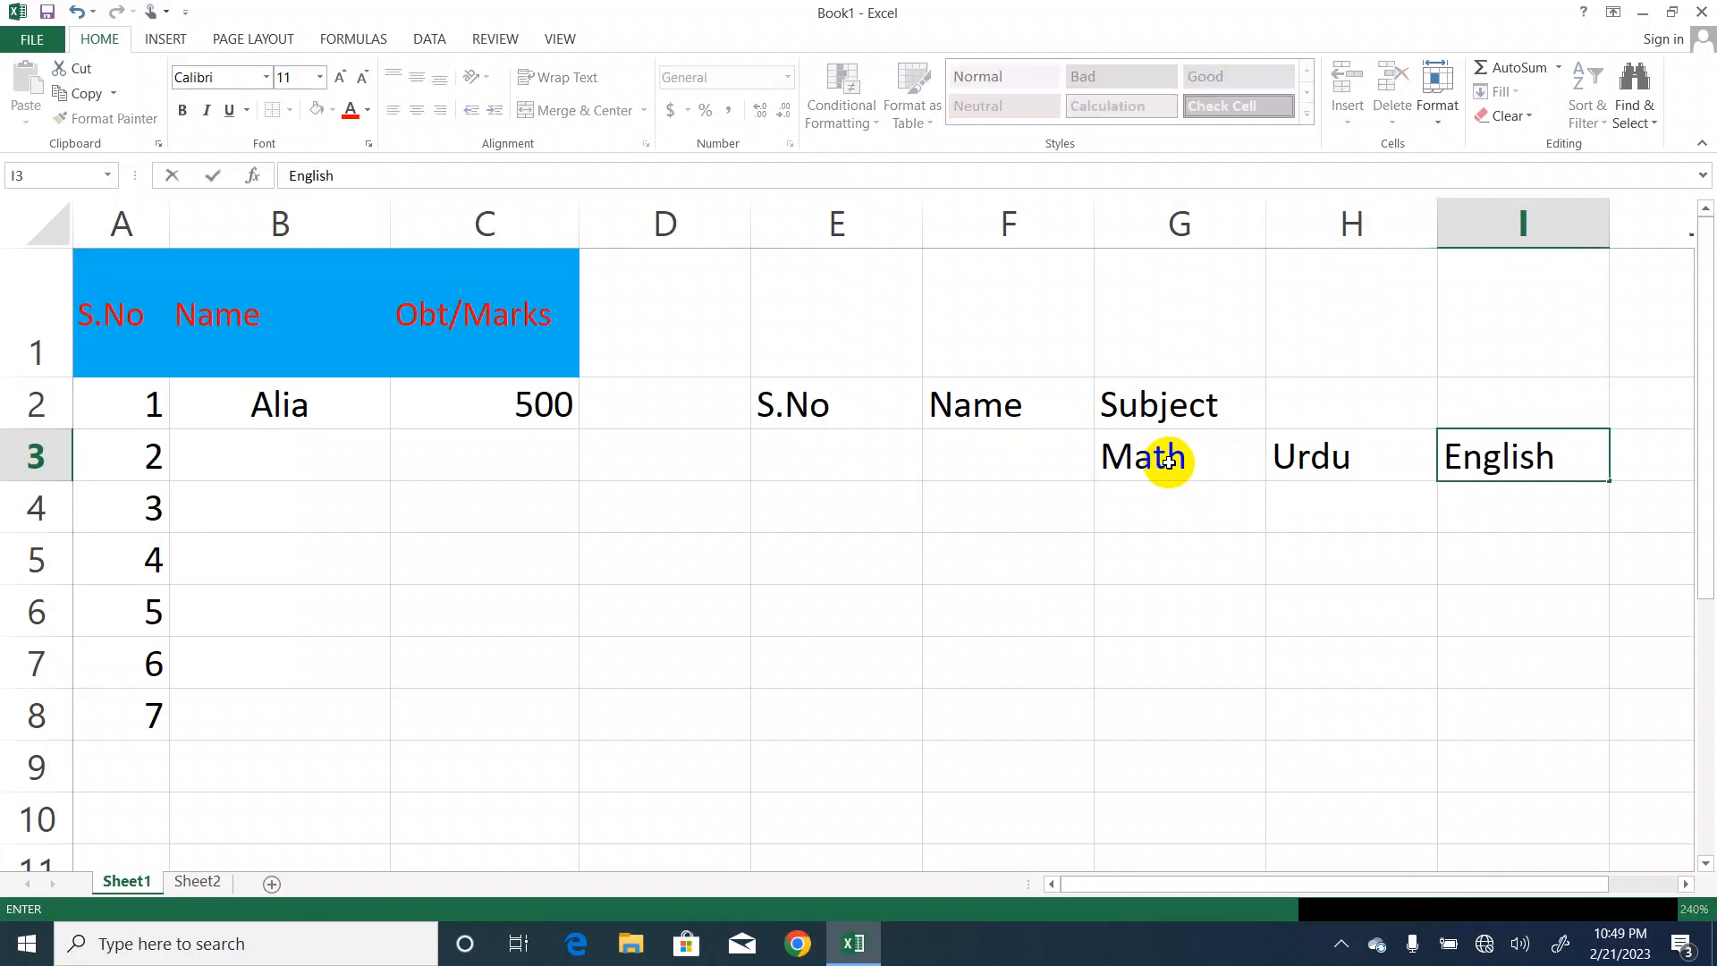
{"action": "left_click", "coordinate": [1661, 408]}
{"action": "type", "text": "obt/marks"}
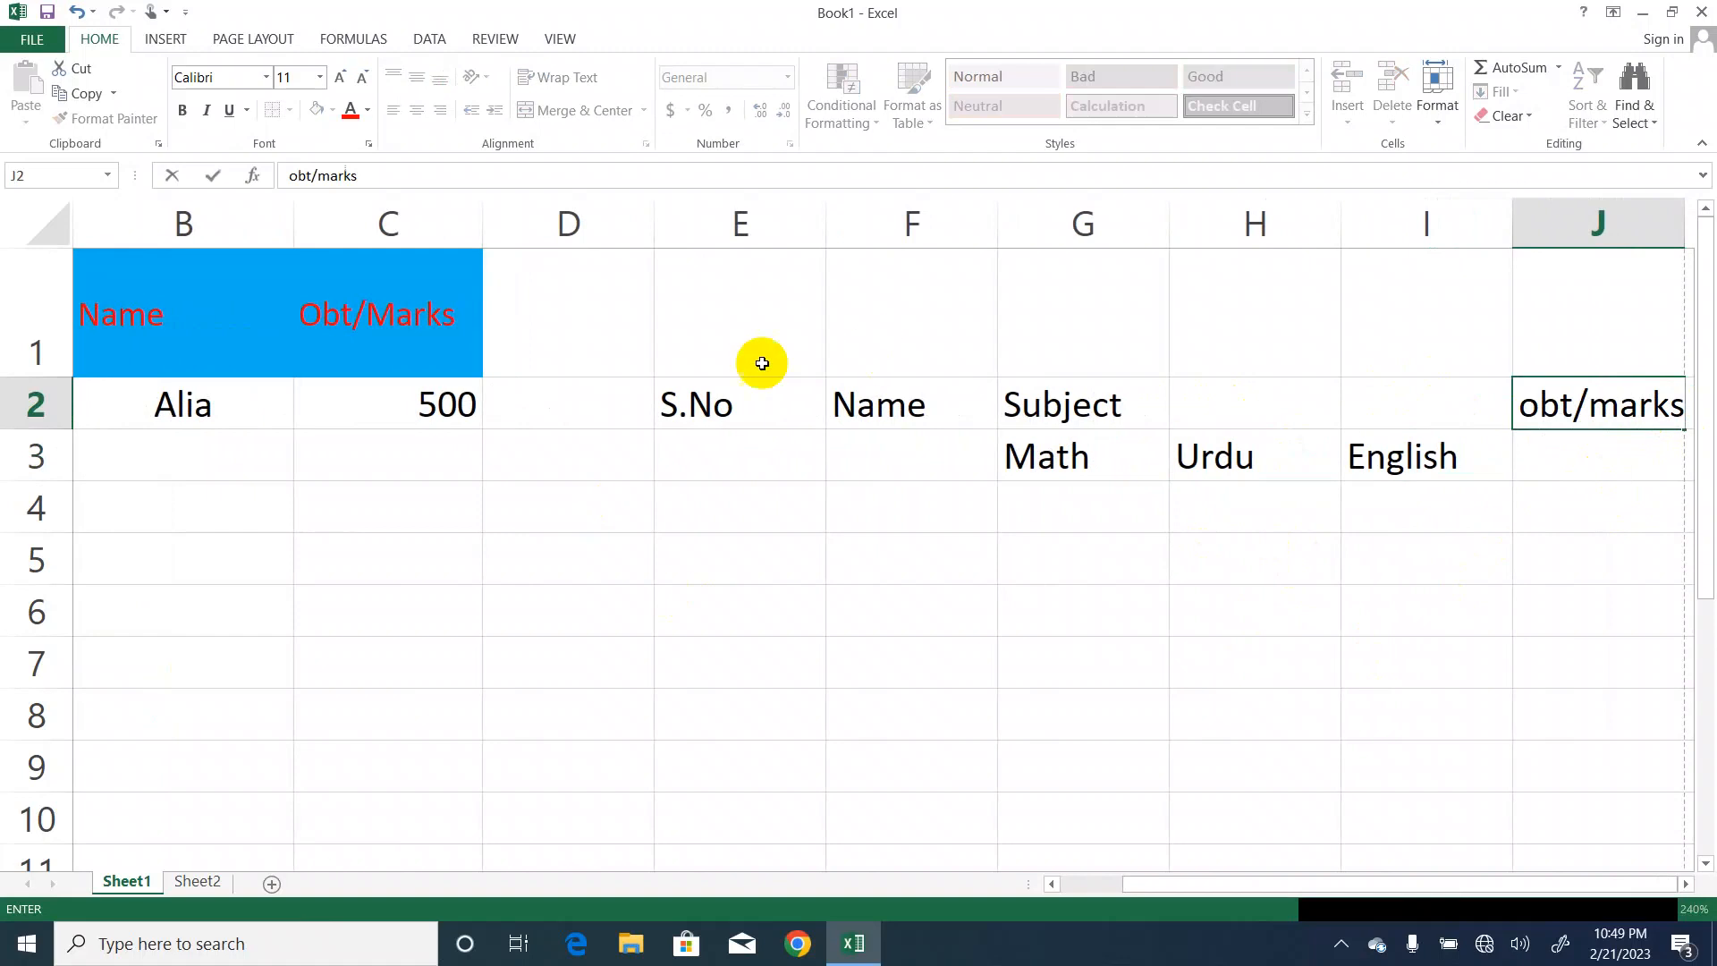
Apply All Borders to the new table range E2:J8.
{"action": "mouse_move", "coordinate": [698, 394]}
{"action": "left_mouse_down"}
{"action": "mouse_move", "coordinate": [927, 460]}
{"action": "mouse_move", "coordinate": [1403, 510]}
{"action": "mouse_move", "coordinate": [1590, 498]}
{"action": "mouse_move", "coordinate": [1625, 721]}
{"action": "left_mouse_up"}
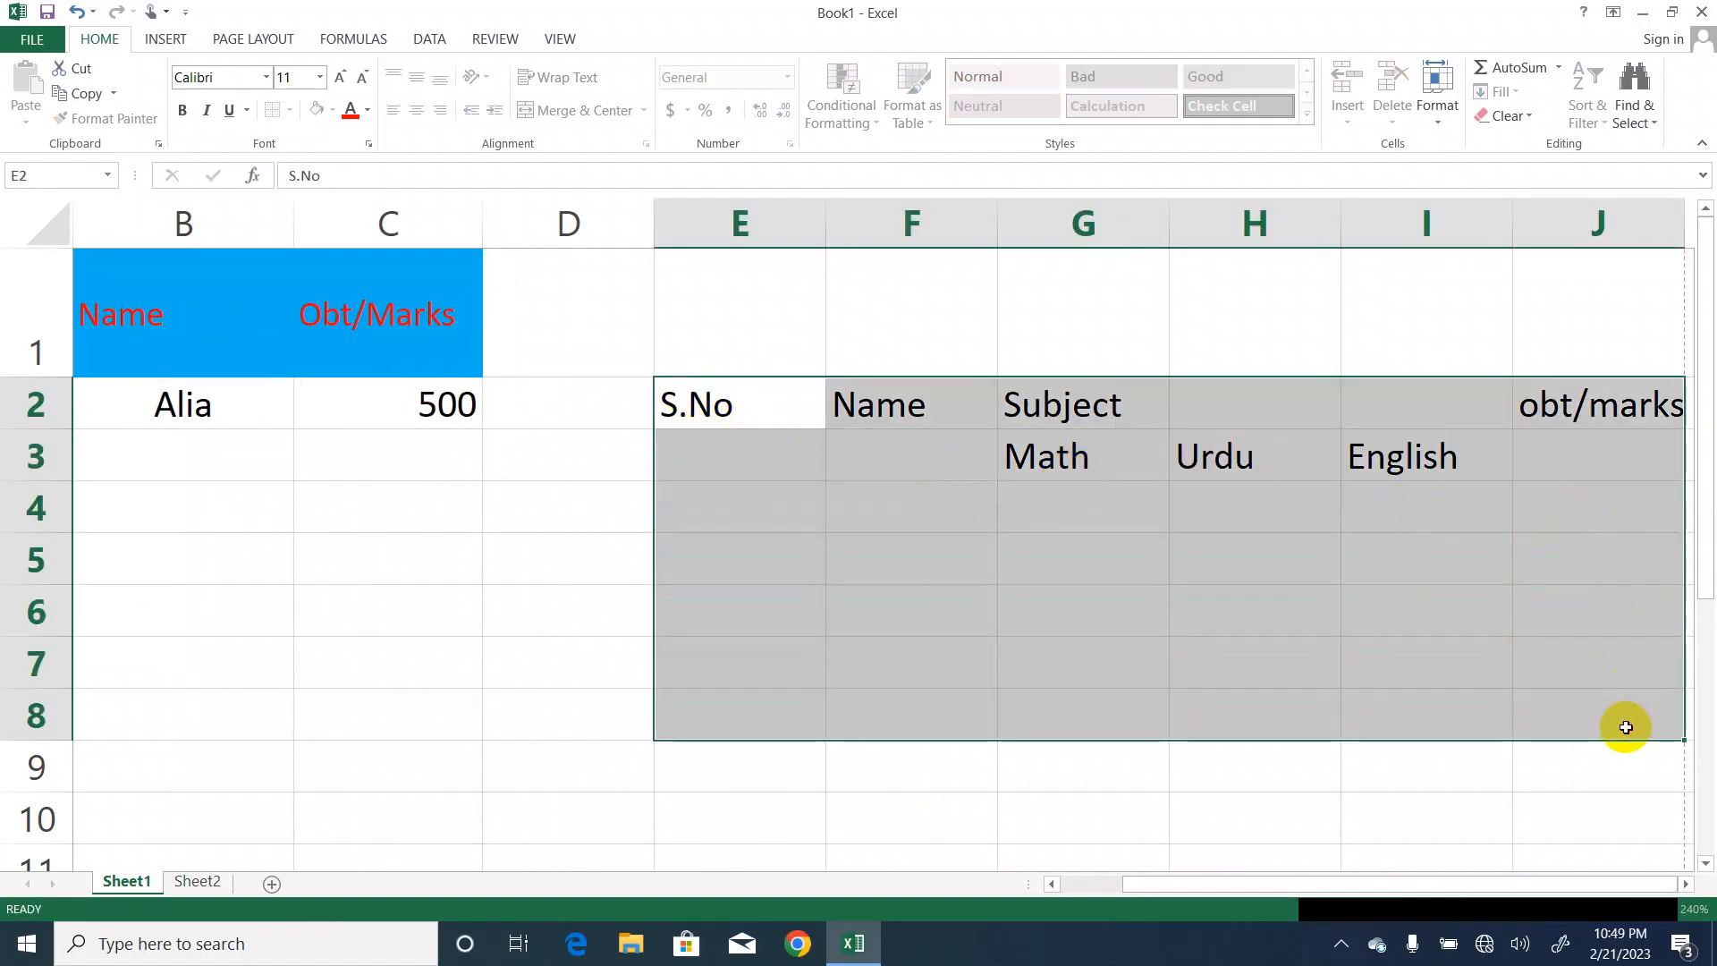
{"action": "left_click", "coordinate": [290, 109]}
{"action": "left_click", "coordinate": [327, 299]}
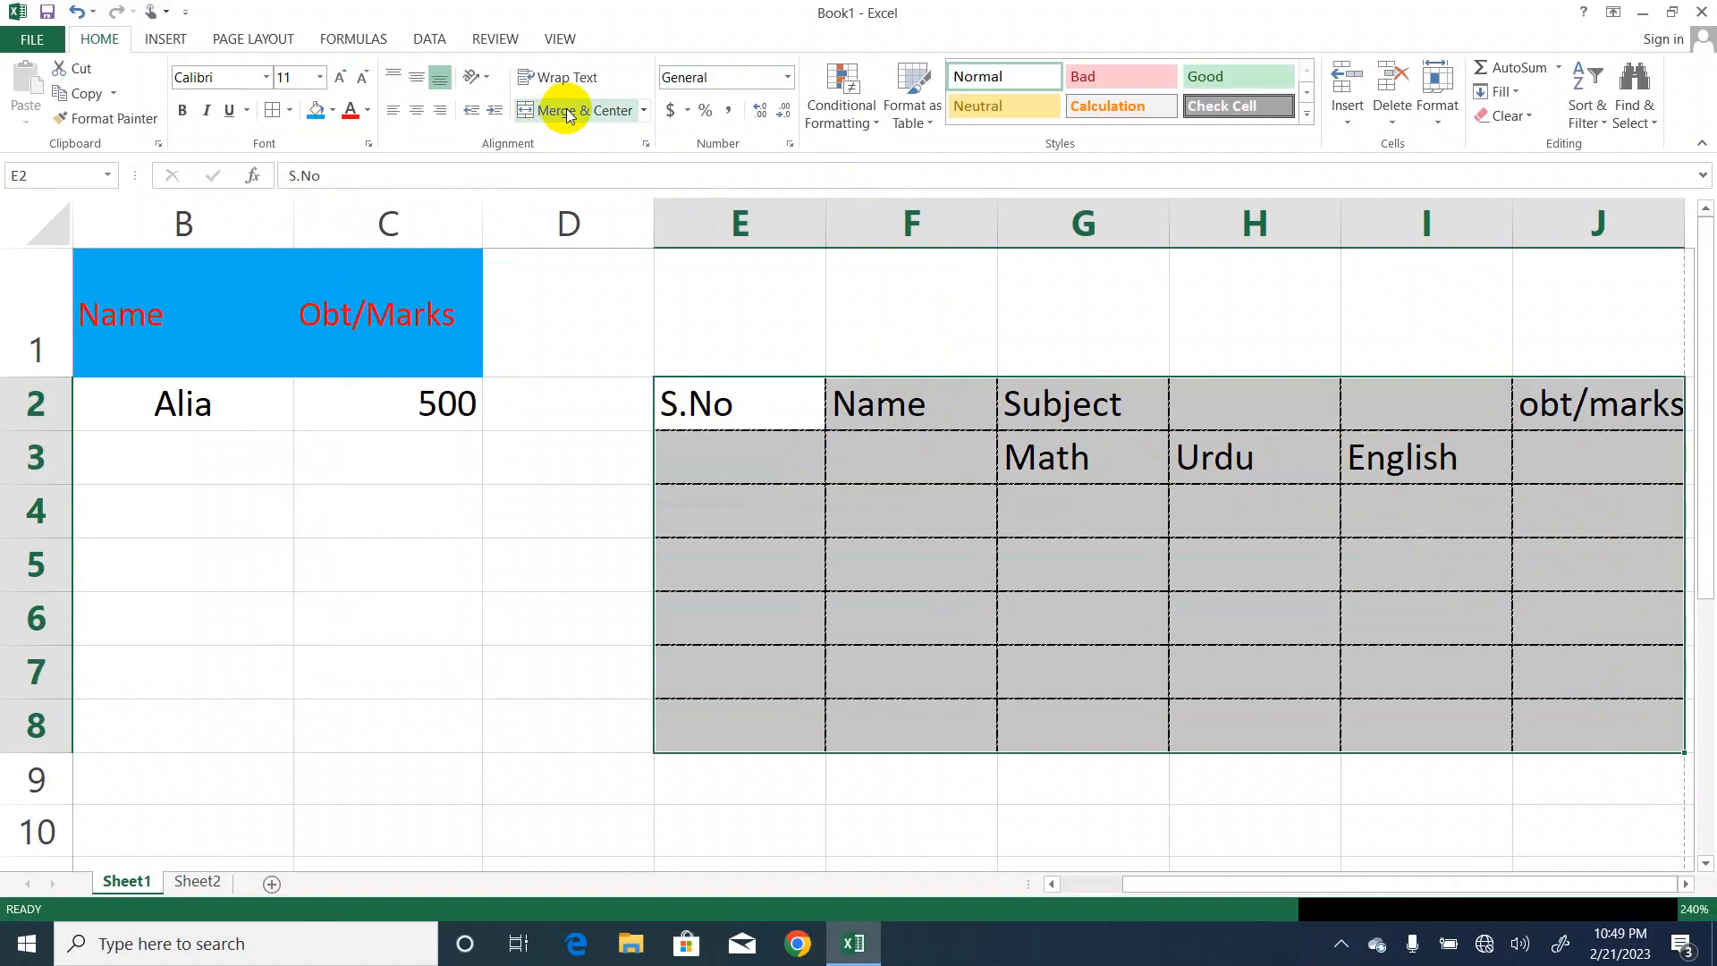
Erase the border between rows 2 and 3 under S.No, Name and obt/marks, and the vertical borders within G2:I2.
{"action": "left_click", "coordinate": [289, 110]}
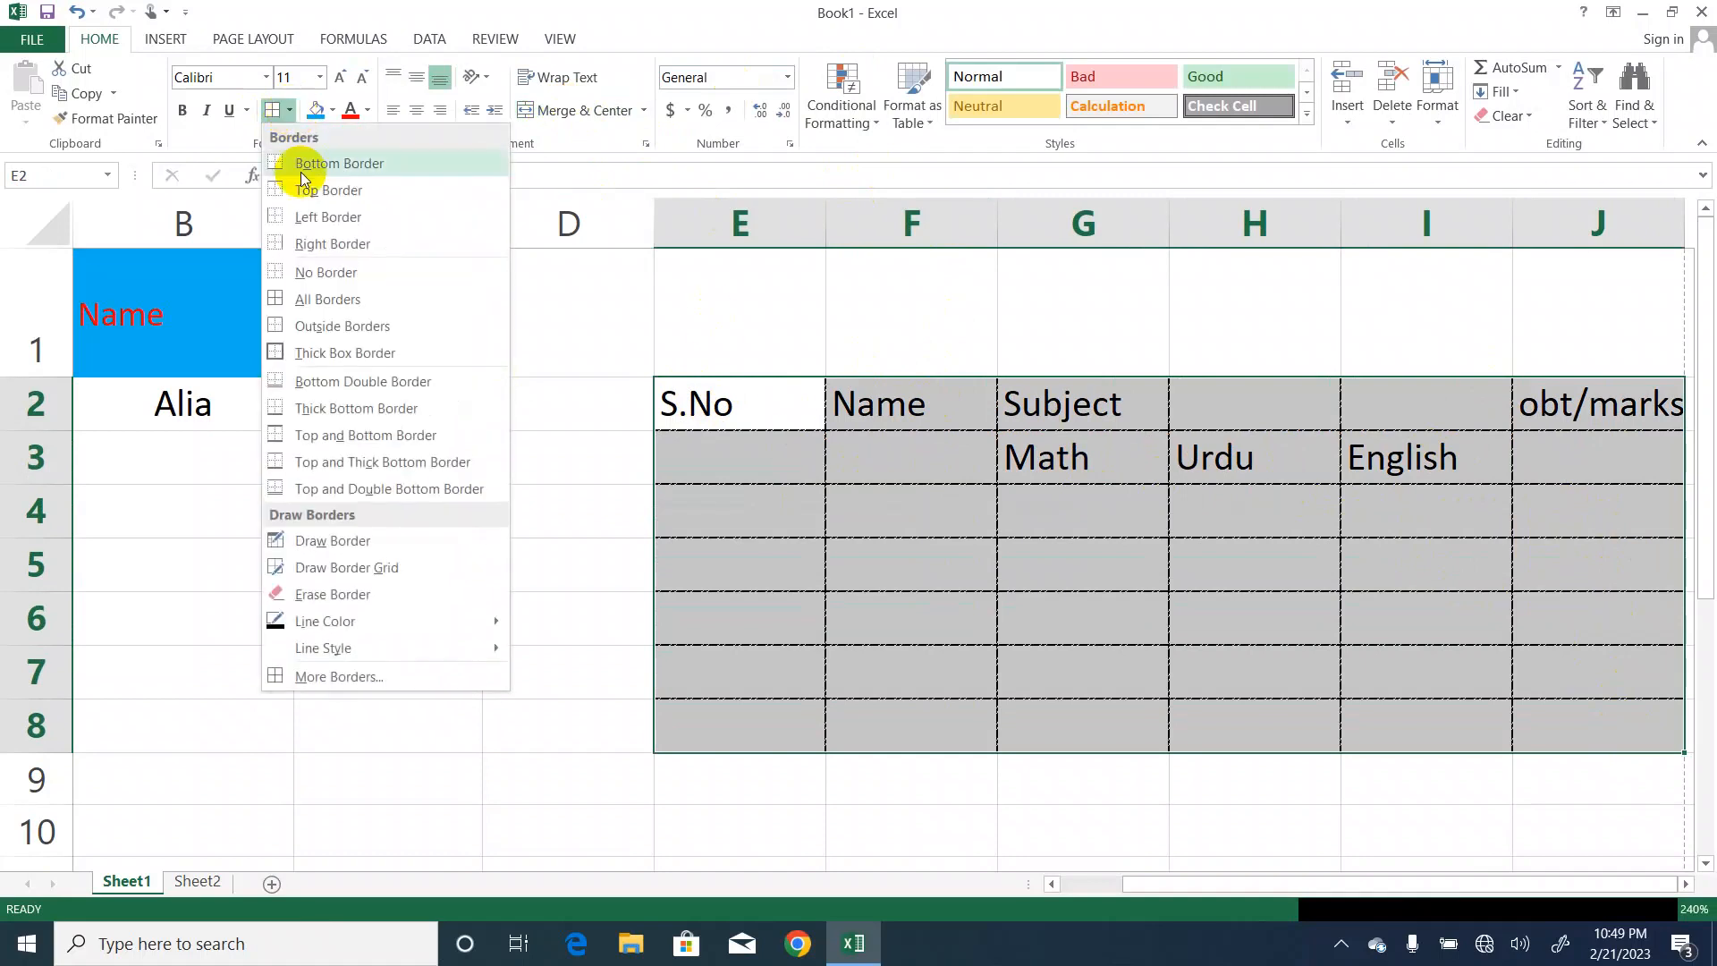
{"action": "left_click", "coordinate": [336, 593]}
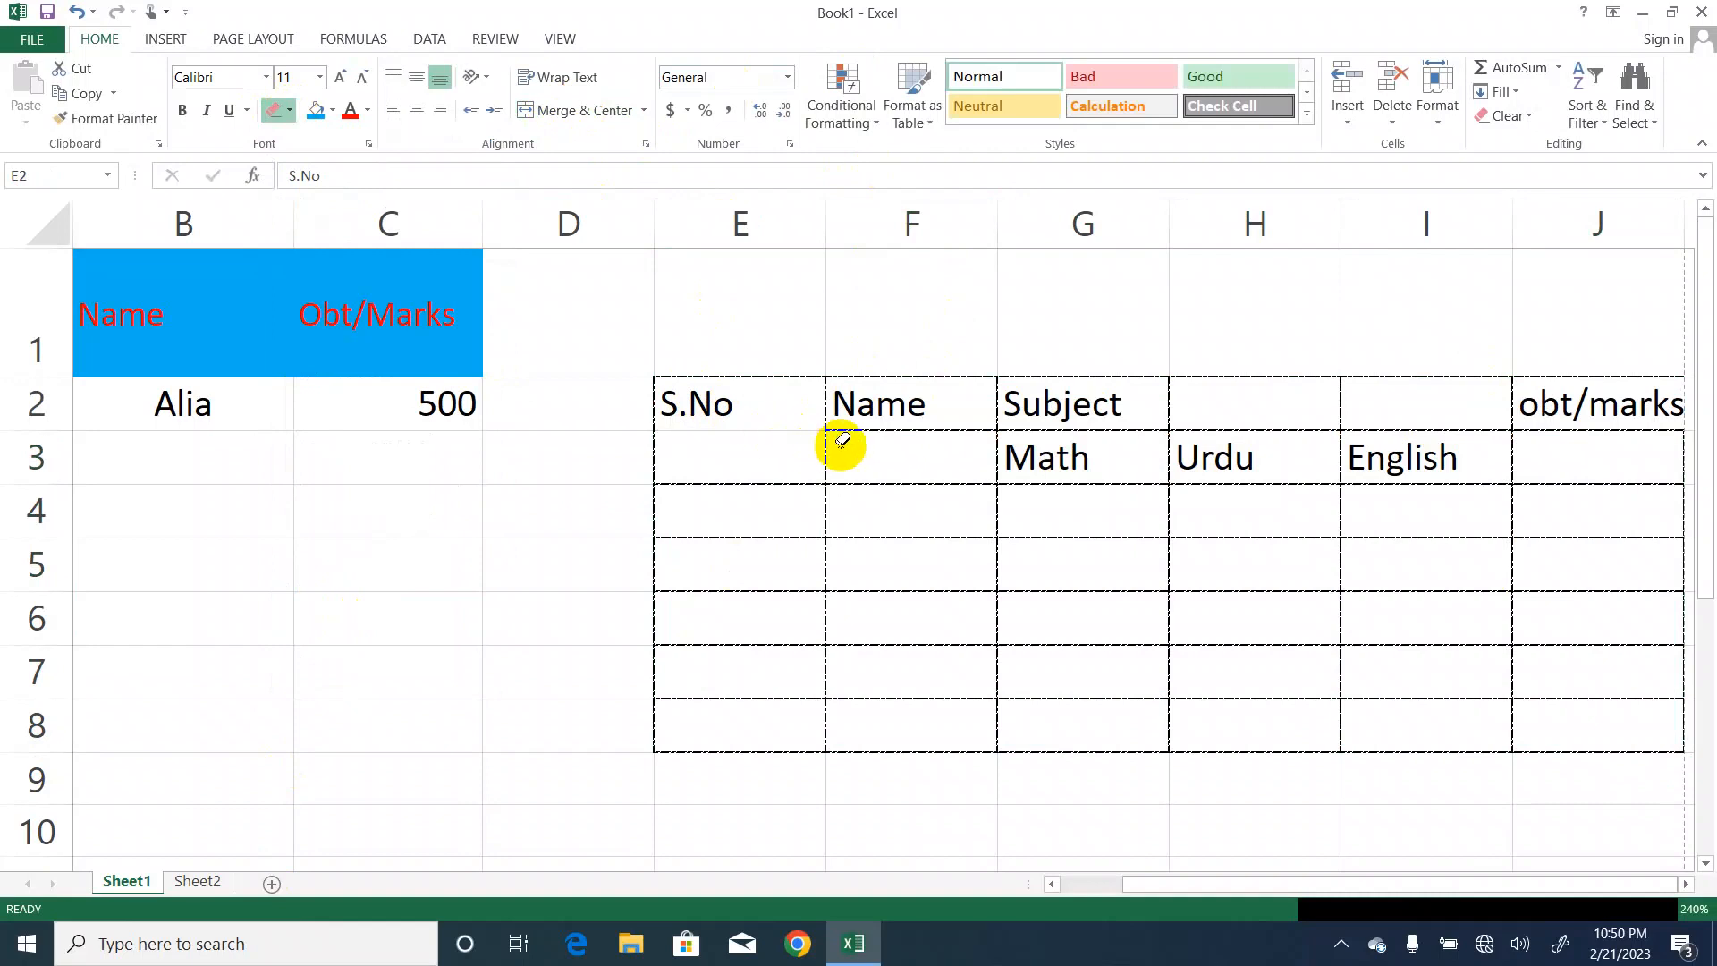
{"action": "left_click", "coordinate": [885, 429]}
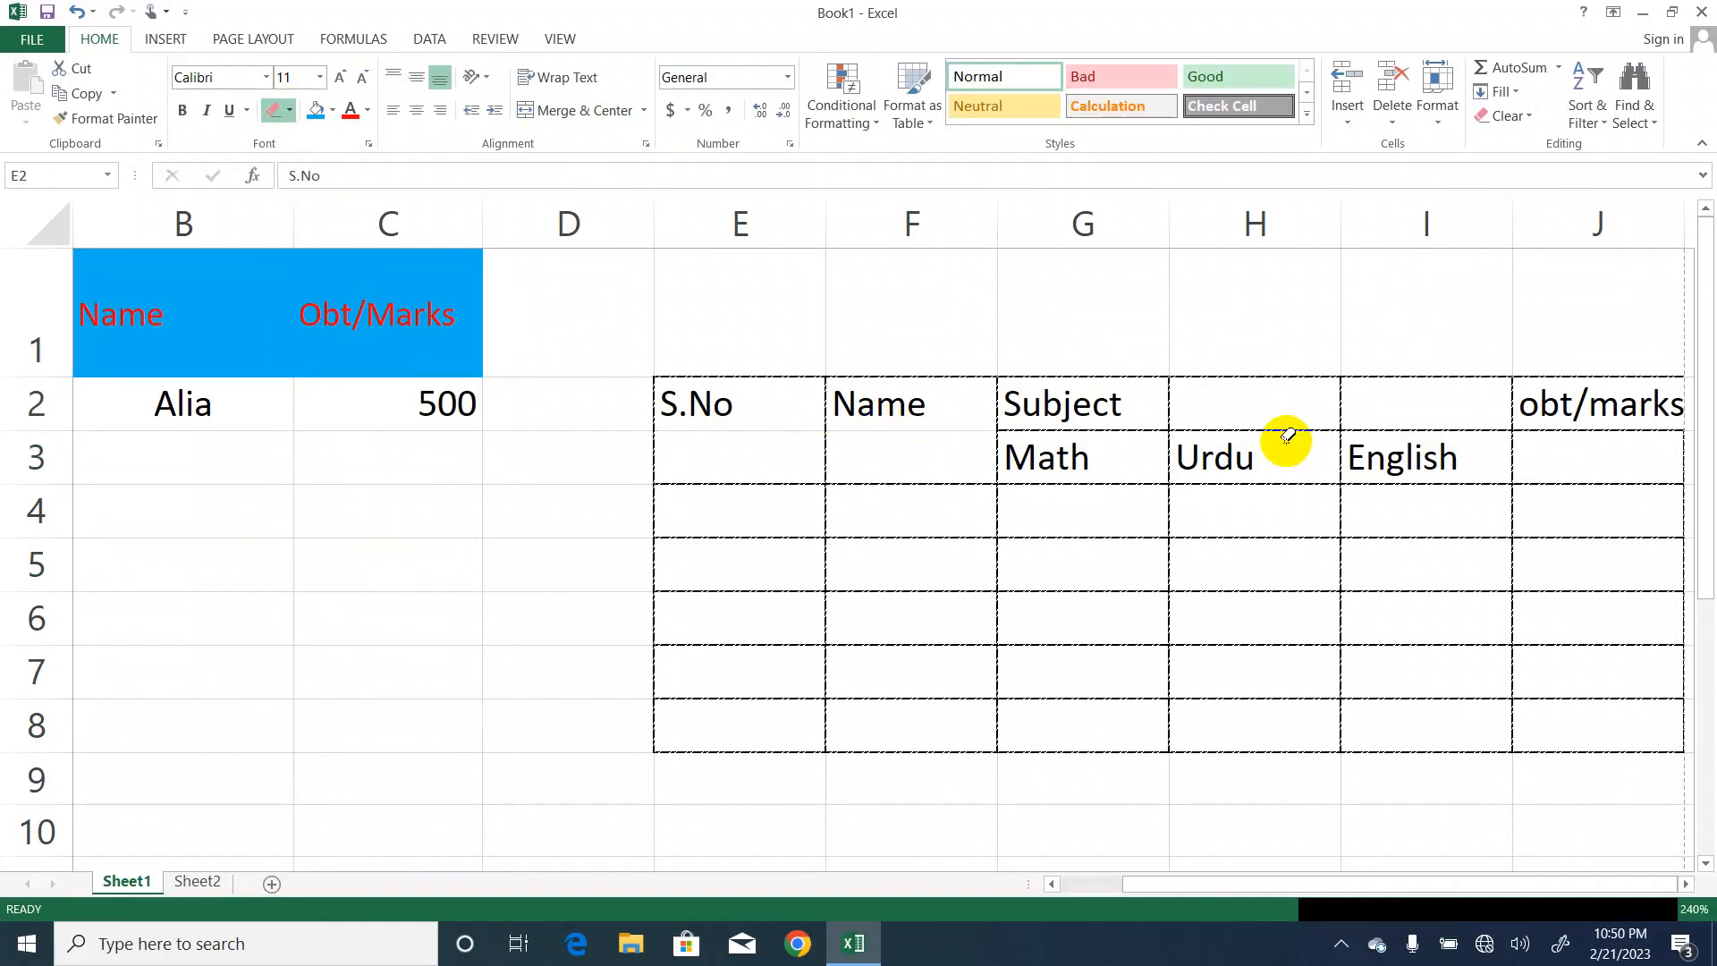
{"action": "left_click", "coordinate": [1170, 400]}
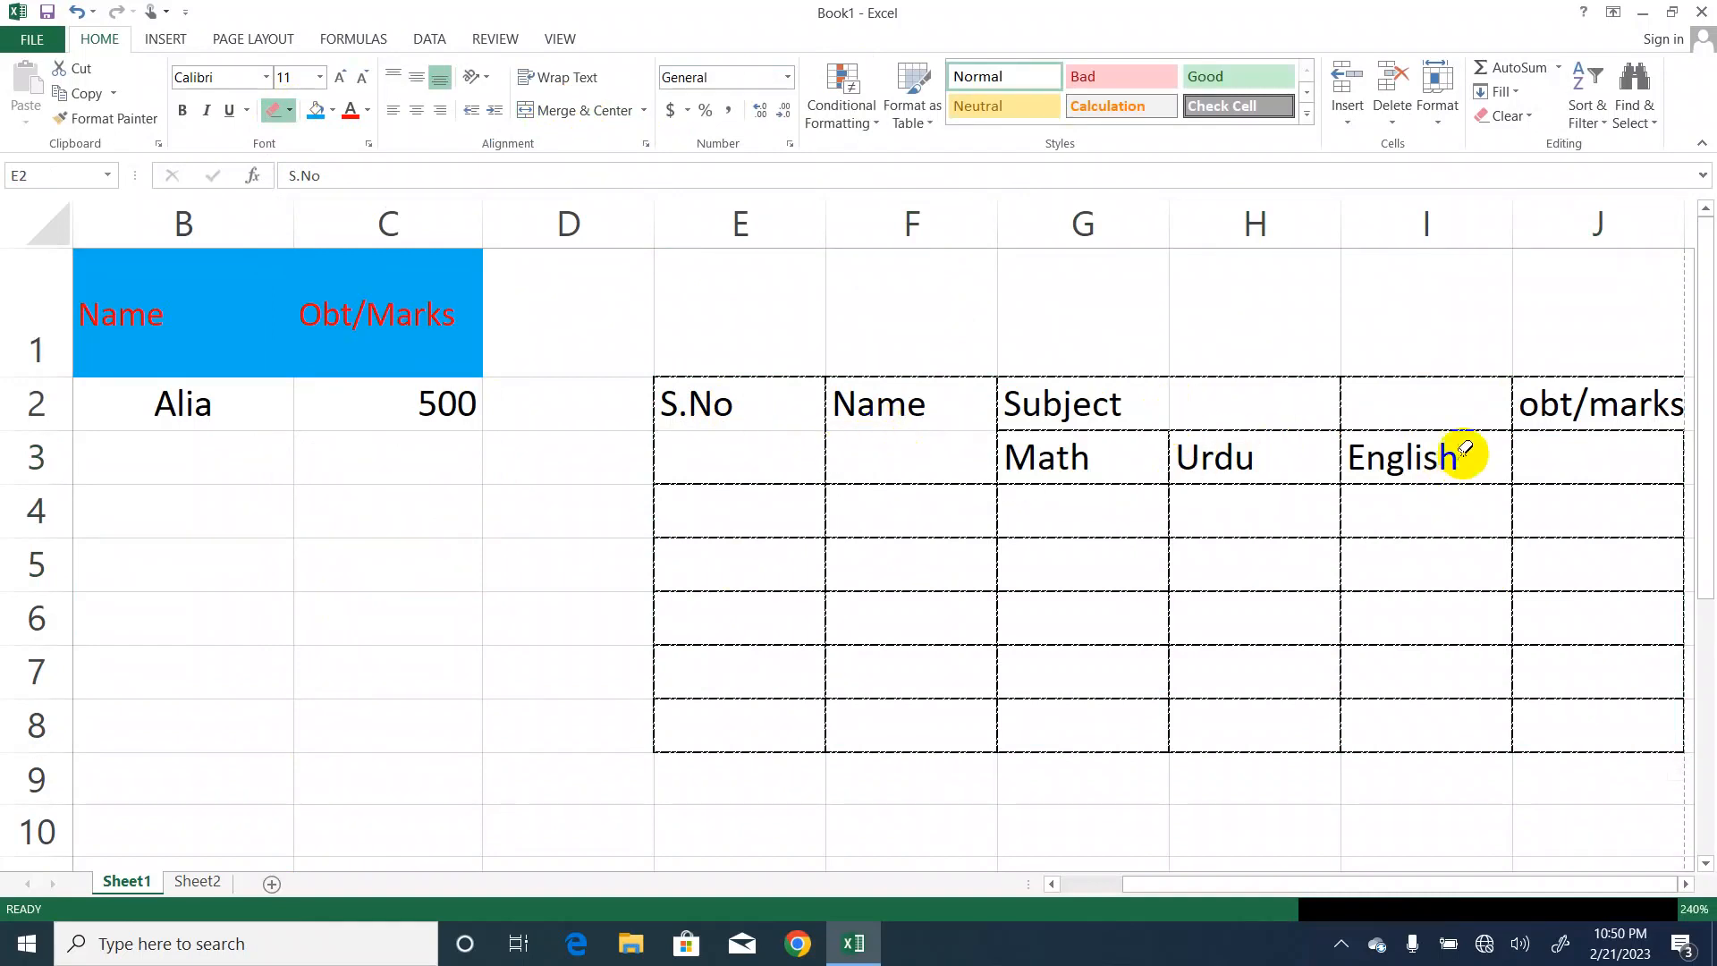
{"action": "left_click", "coordinate": [1342, 401]}
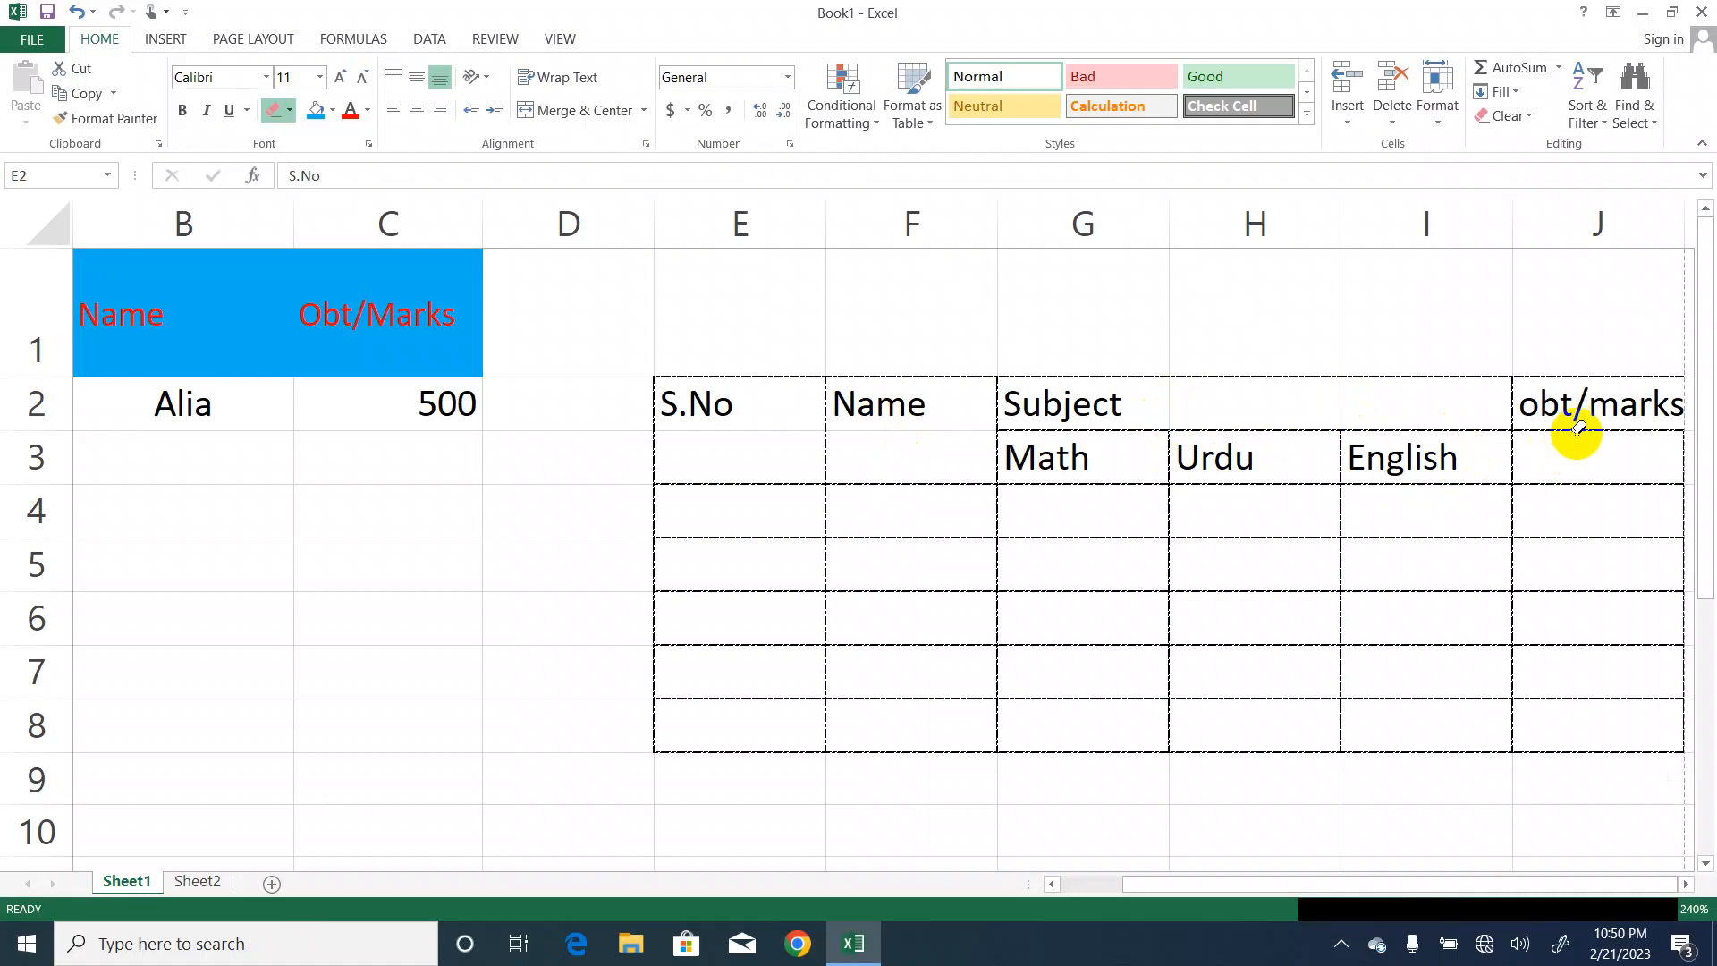
{"action": "key", "text": "Escape"}
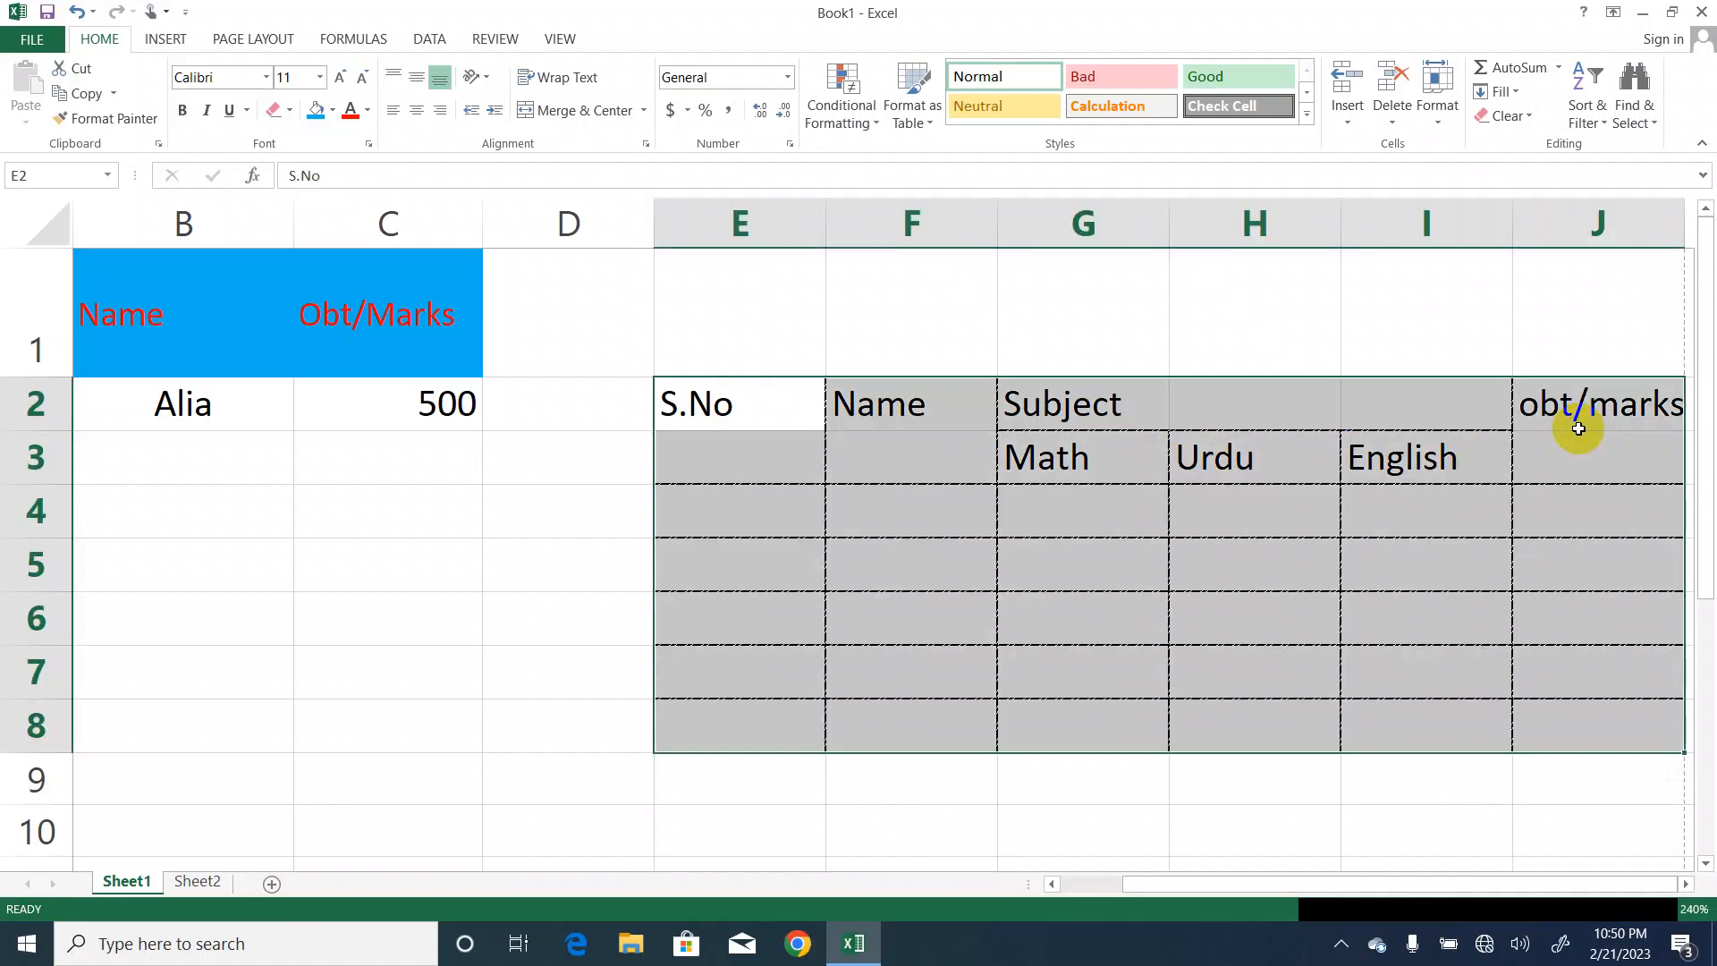
Middle-align the S.No heading cells E2:E3 vertically.
{"action": "left_click", "coordinate": [679, 397]}
{"action": "left_click_drag", "start_coordinate": [729, 424], "coordinate": [728, 464]}
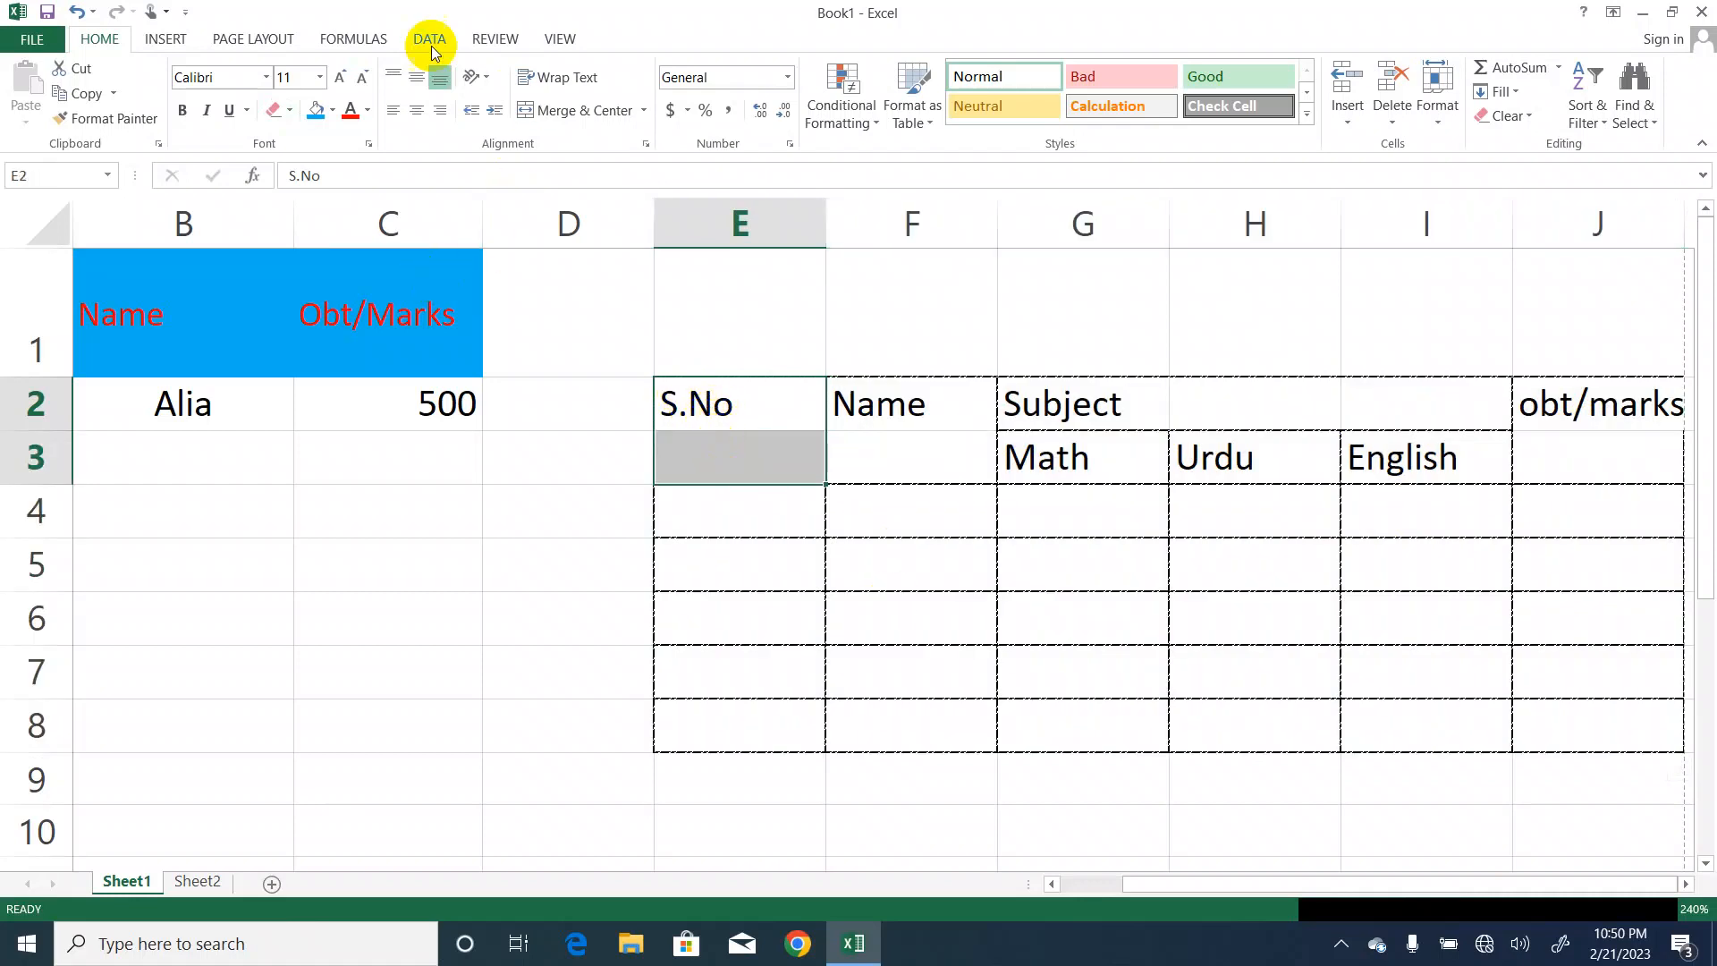
{"action": "left_click", "coordinate": [418, 79]}
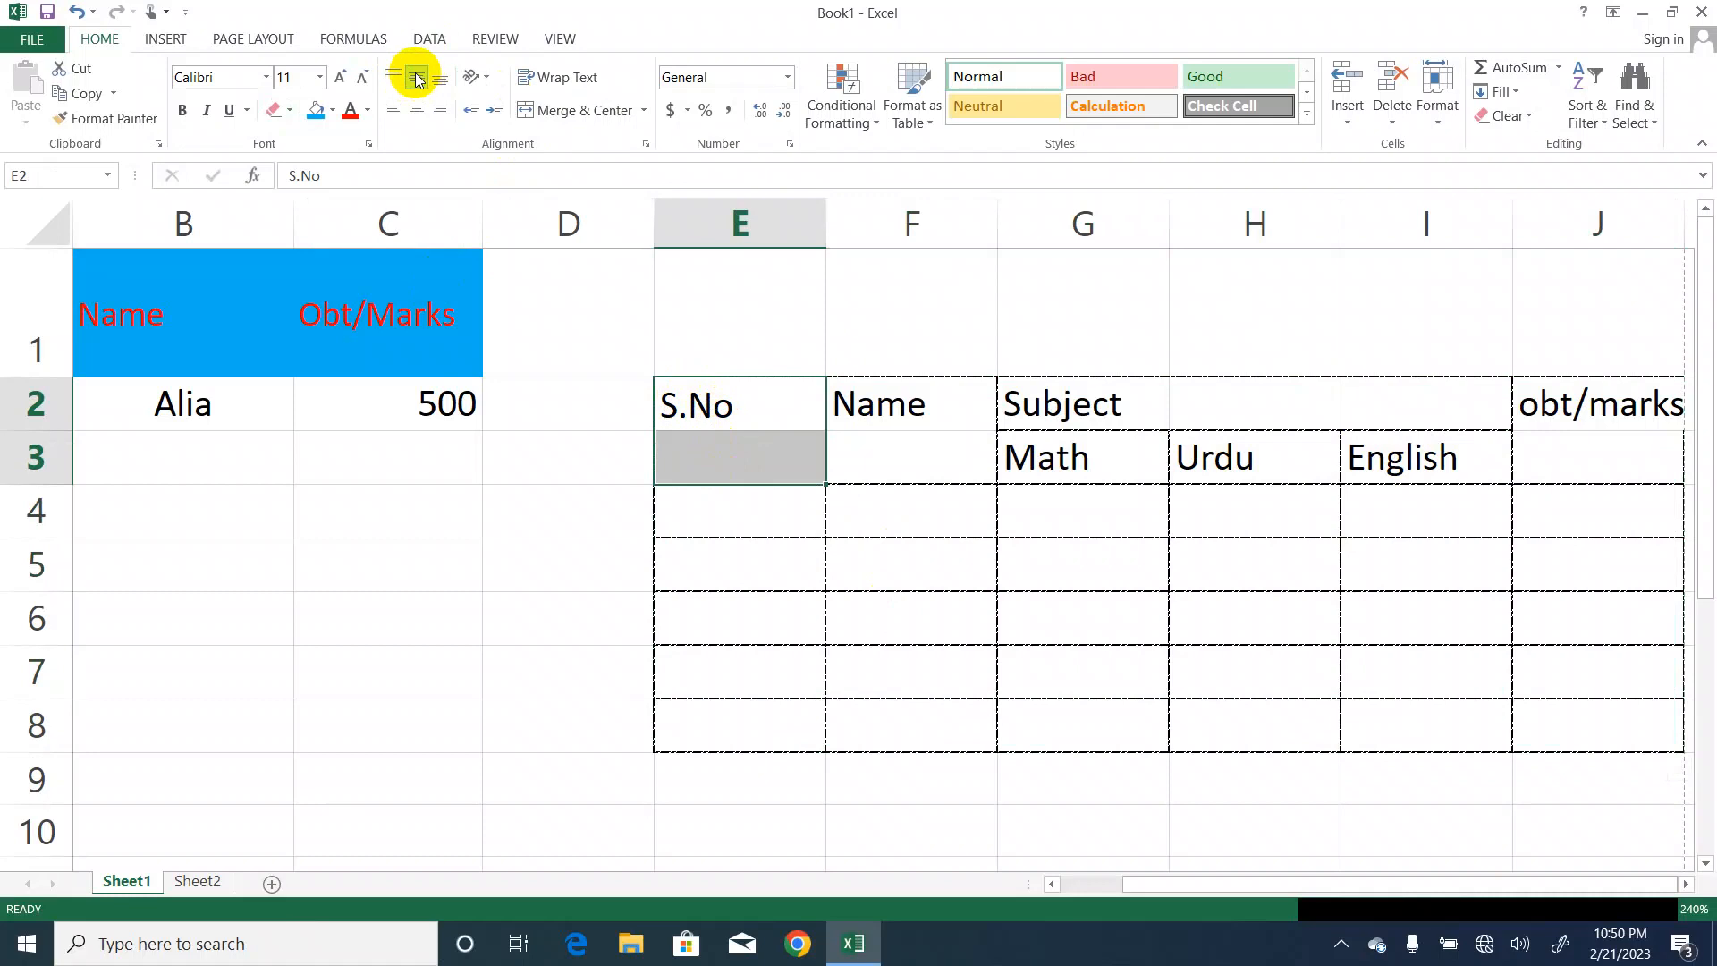
{"action": "left_click", "coordinate": [395, 74]}
{"action": "left_click", "coordinate": [418, 78]}
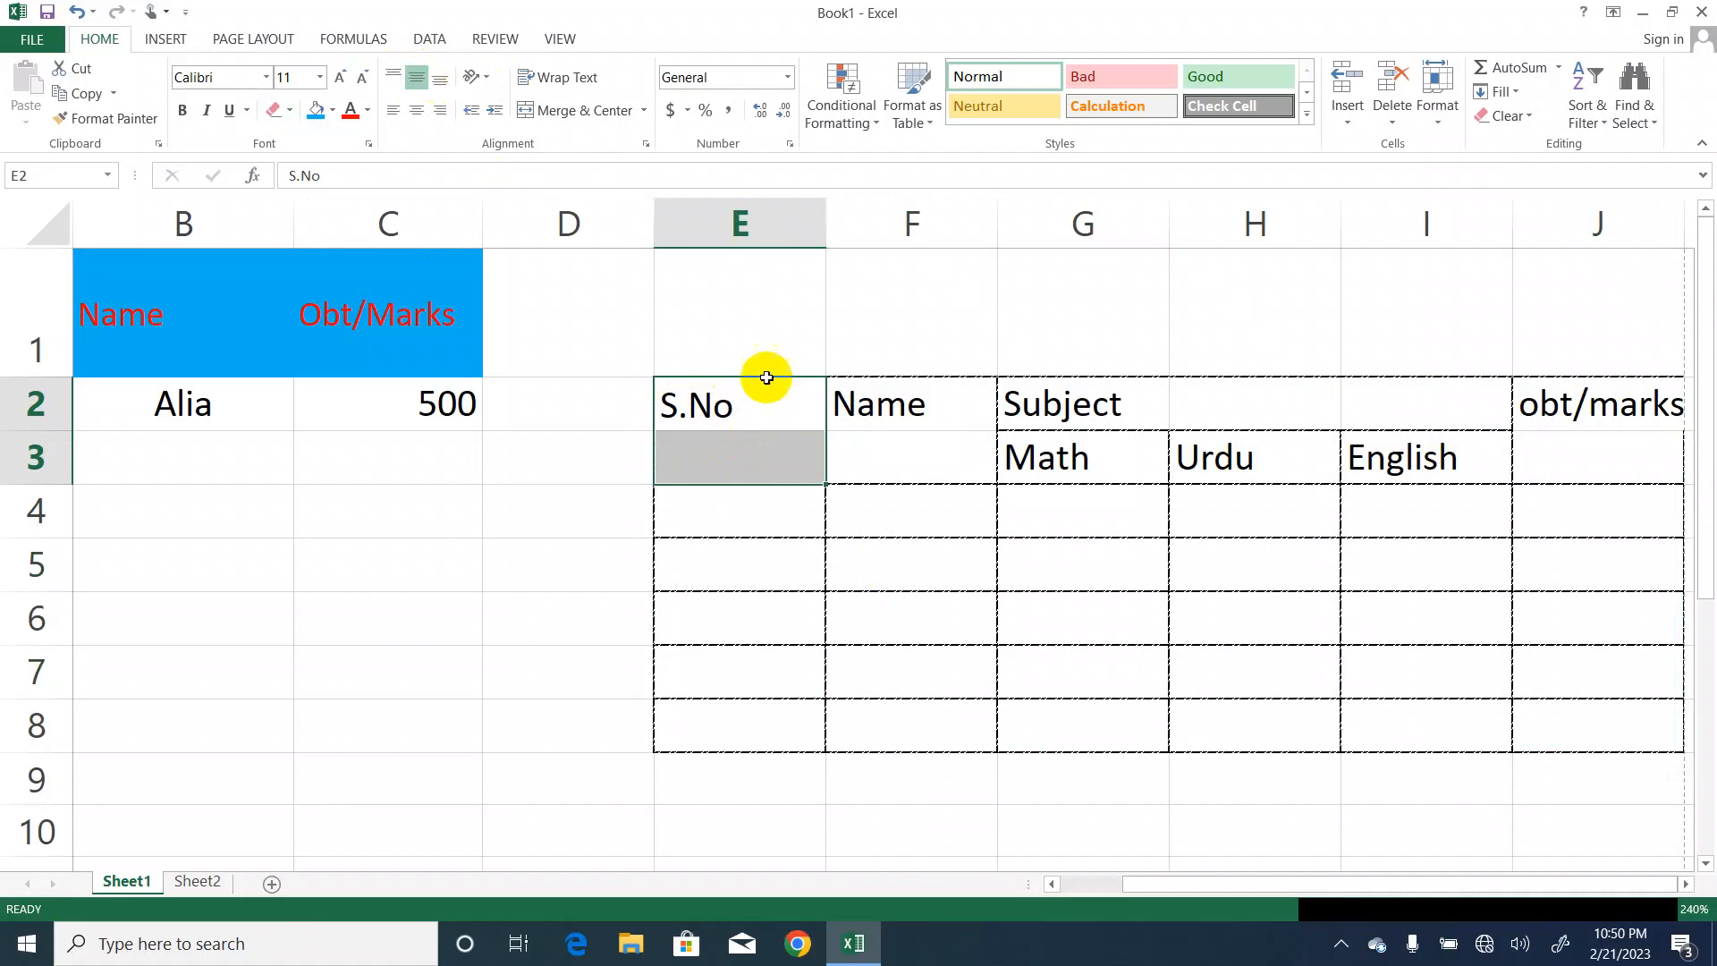
{"action": "left_click", "coordinate": [709, 404]}
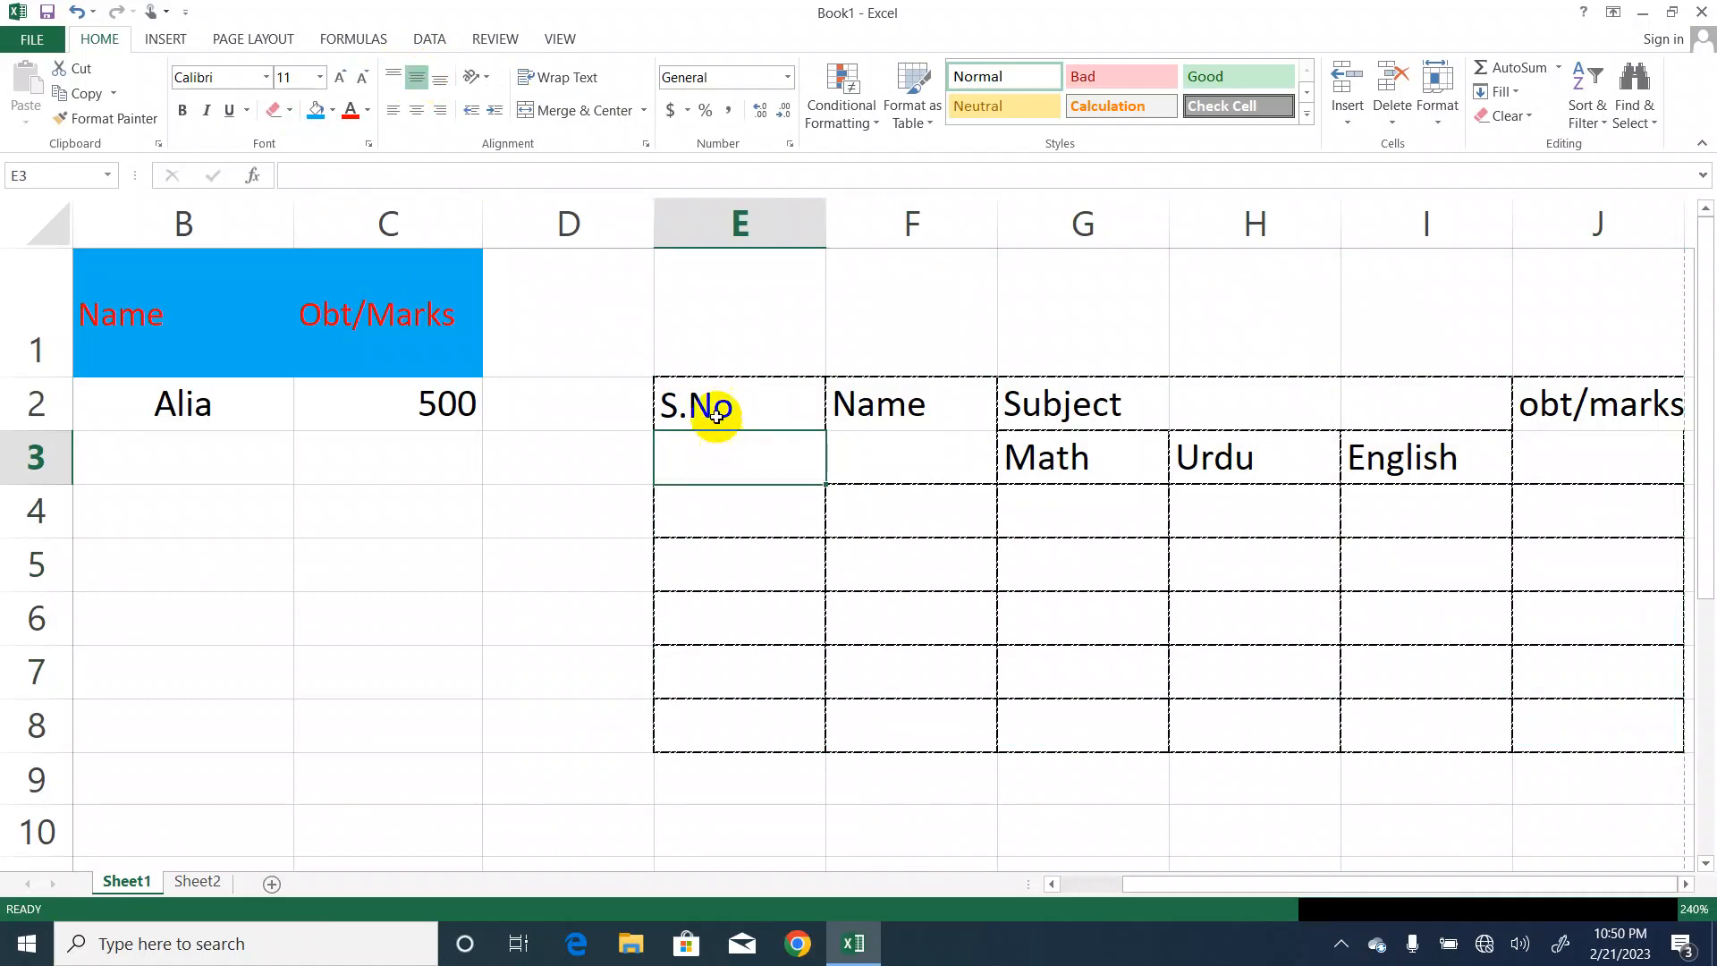
{"action": "left_click", "coordinate": [881, 414]}
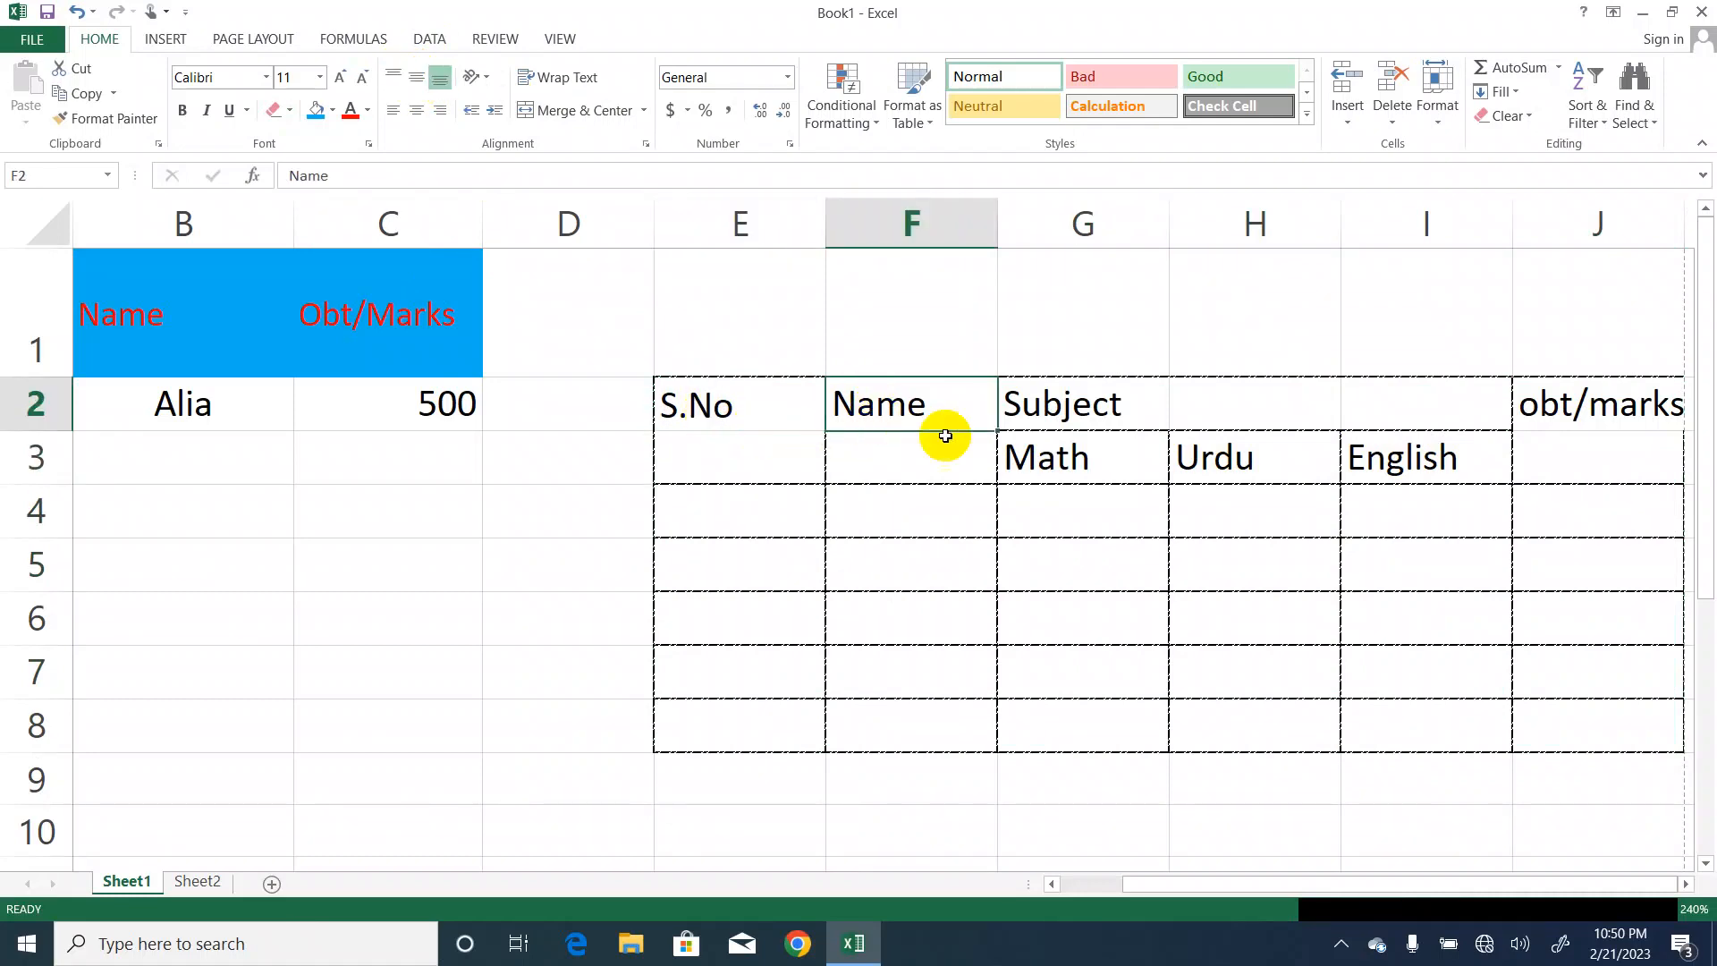
Center all heading cells of the second table, E2:J3, horizontally.
{"action": "left_click", "coordinate": [1048, 413]}
{"action": "left_click_drag", "start_coordinate": [684, 410], "coordinate": [1617, 437]}
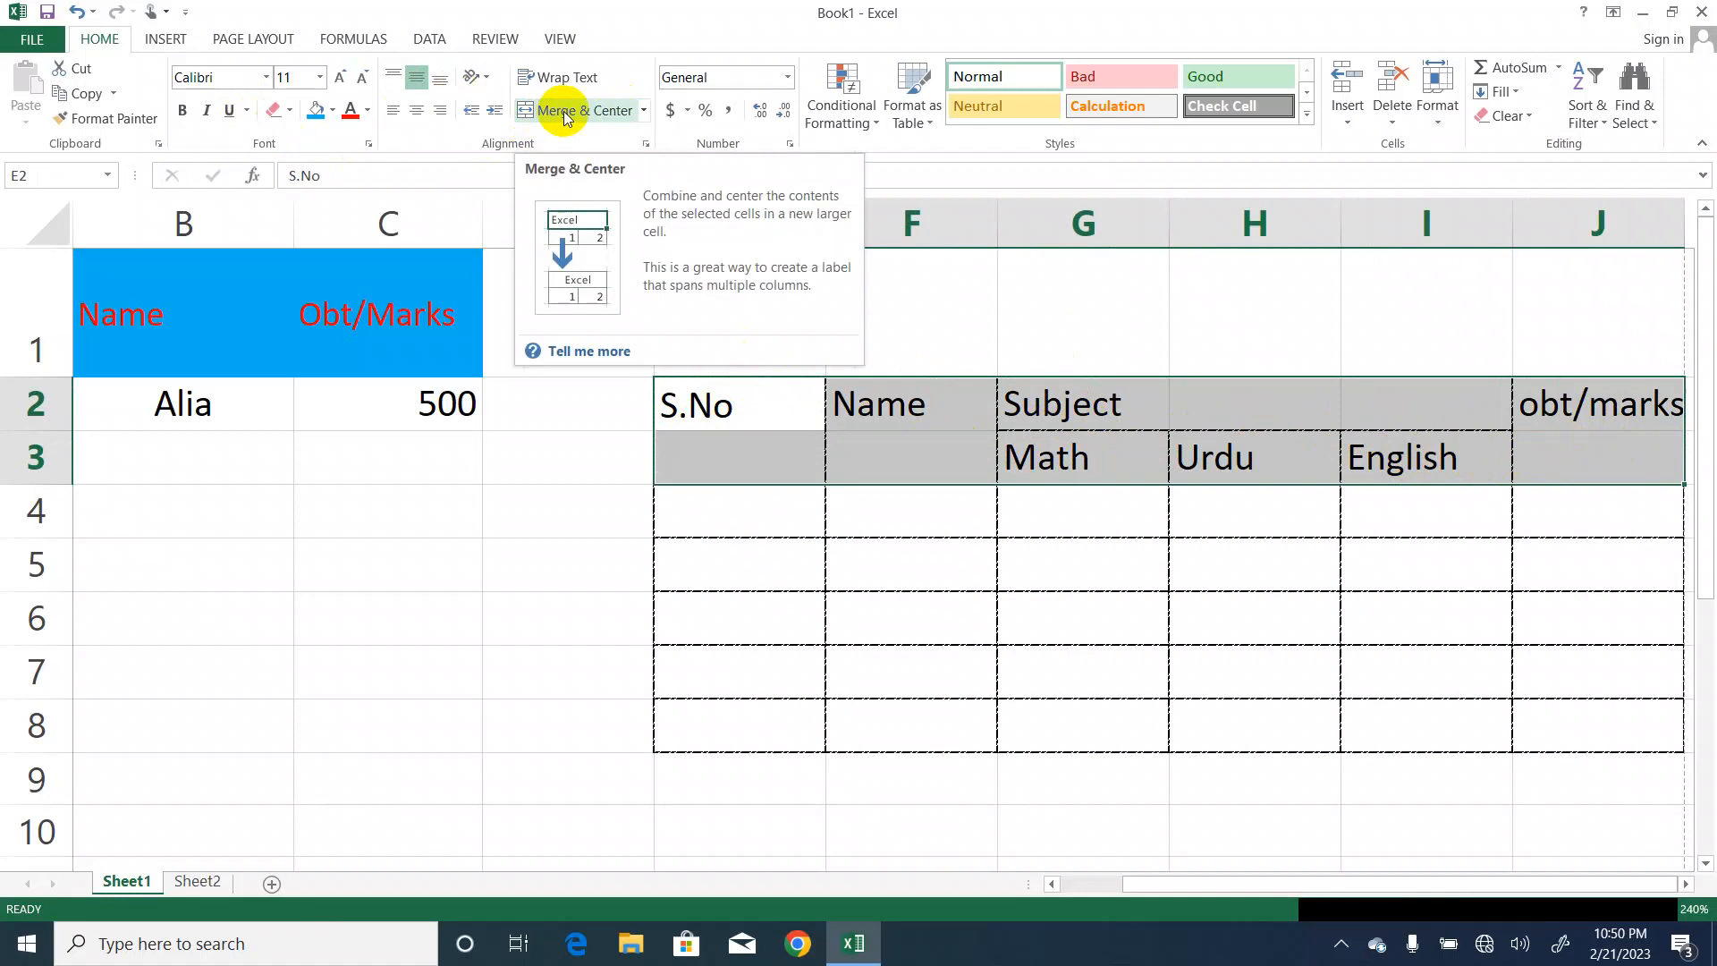
{"action": "left_click", "coordinate": [418, 113]}
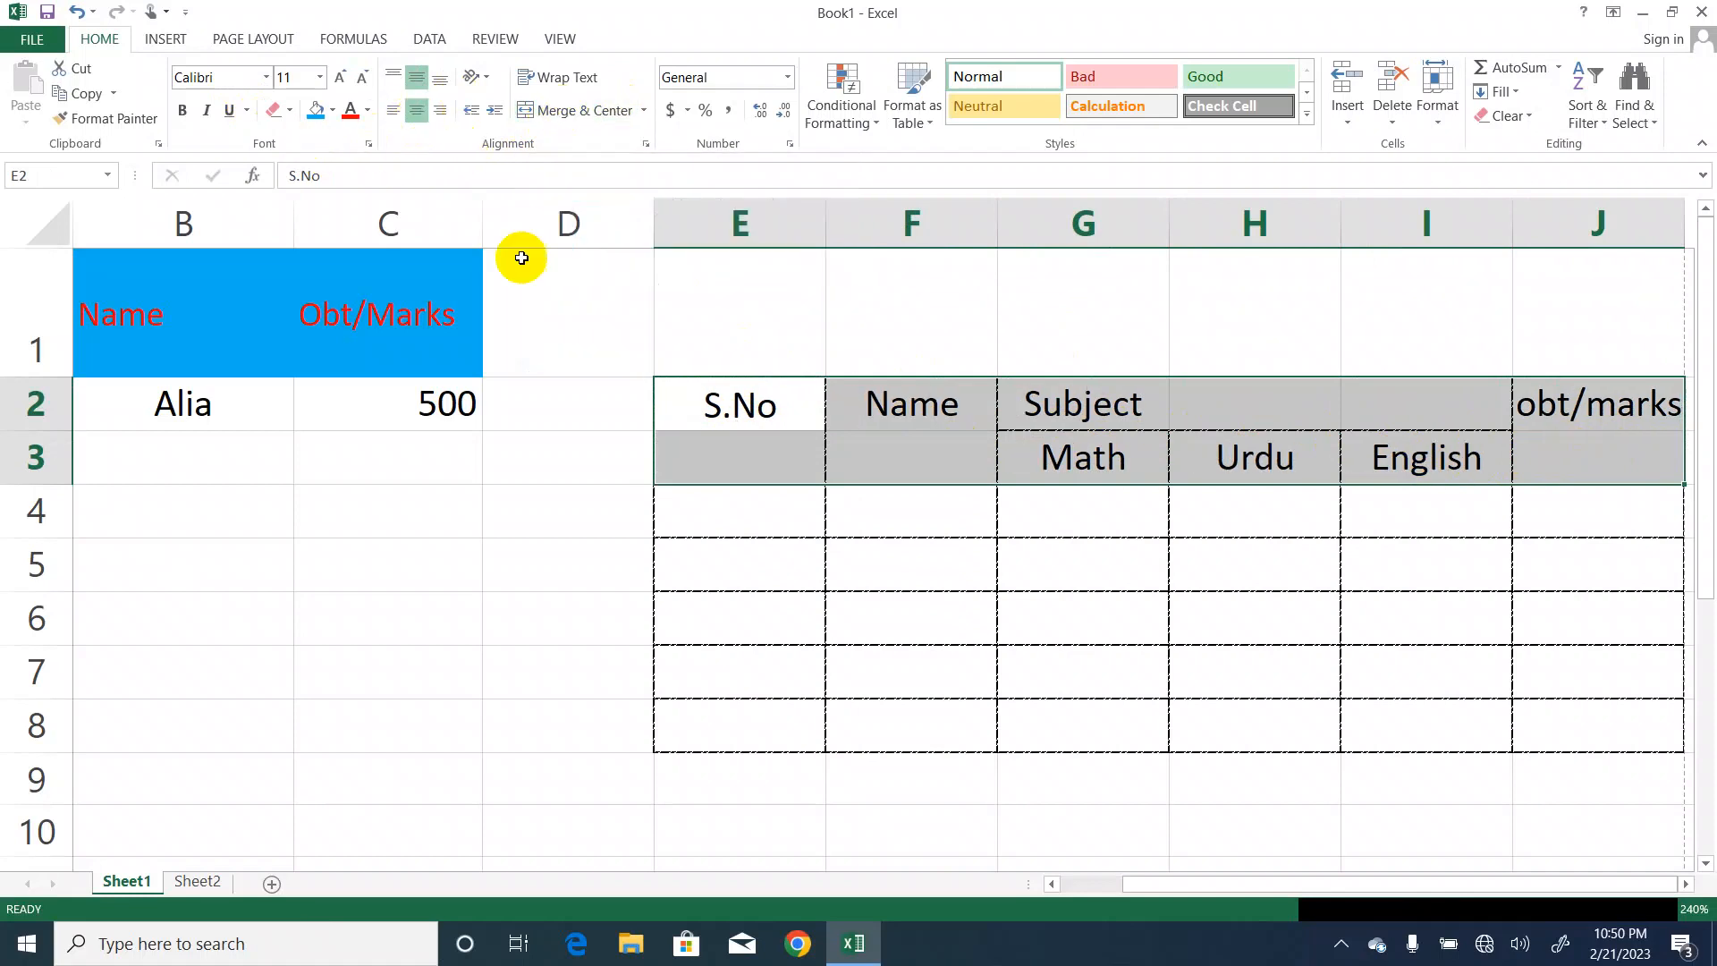
{"action": "left_click", "coordinate": [417, 113]}
{"action": "left_click", "coordinate": [418, 115]}
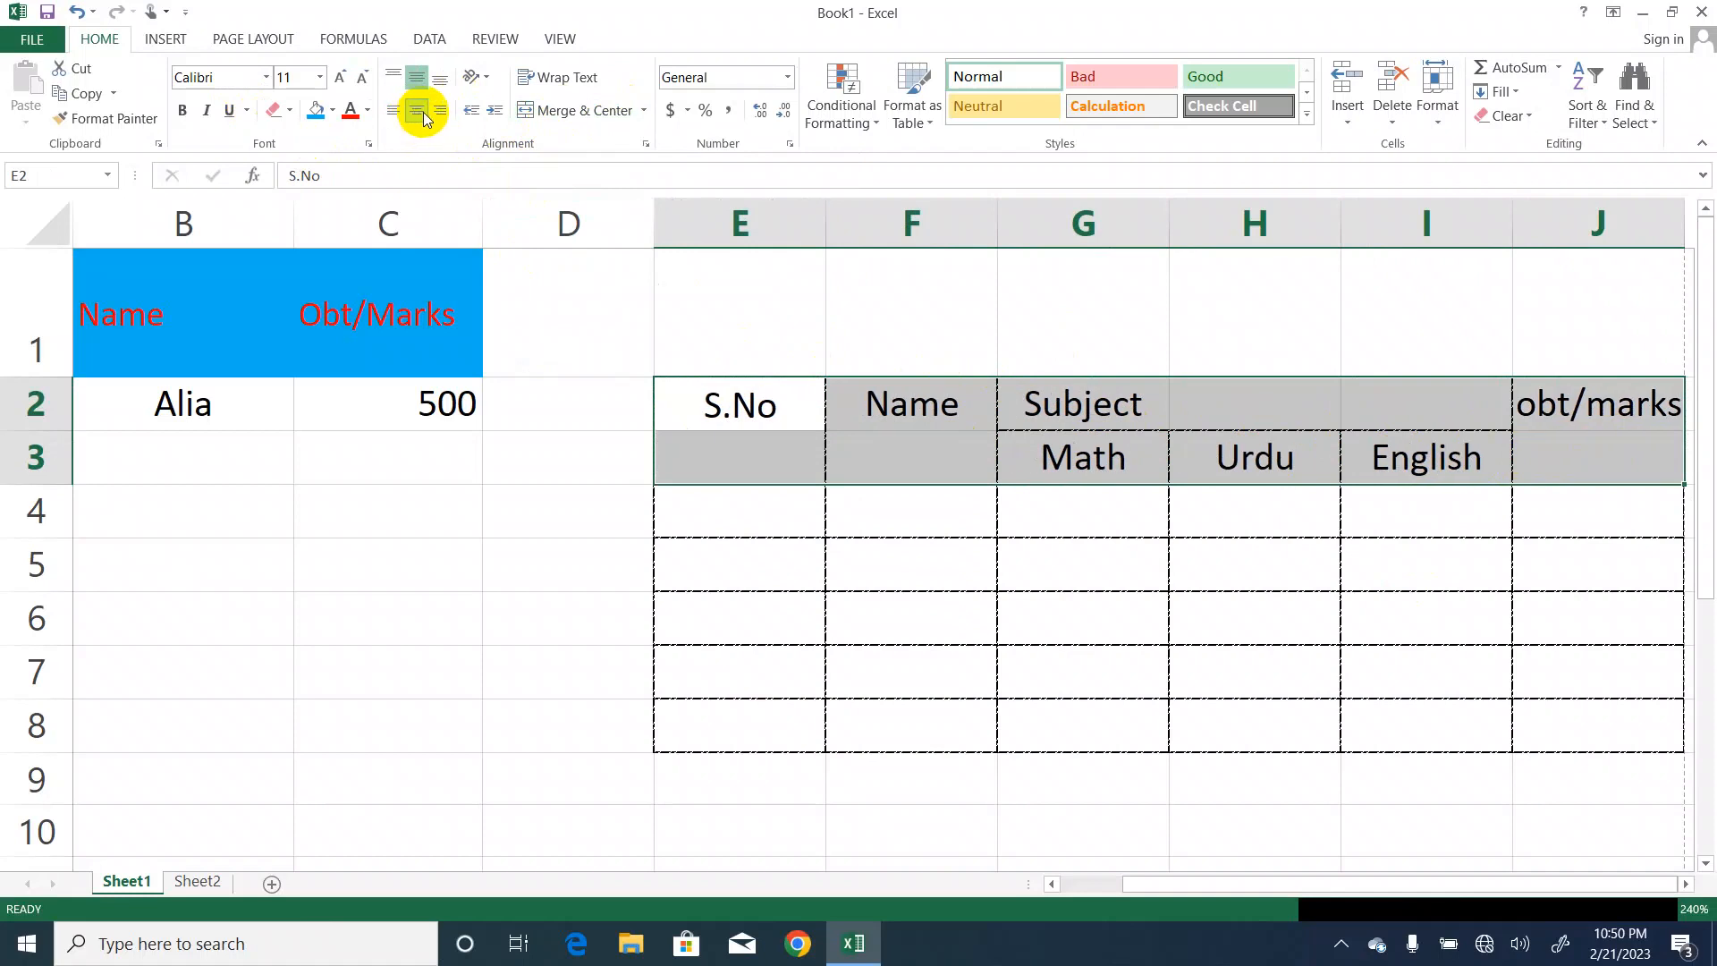
{"action": "left_click", "coordinate": [753, 405]}
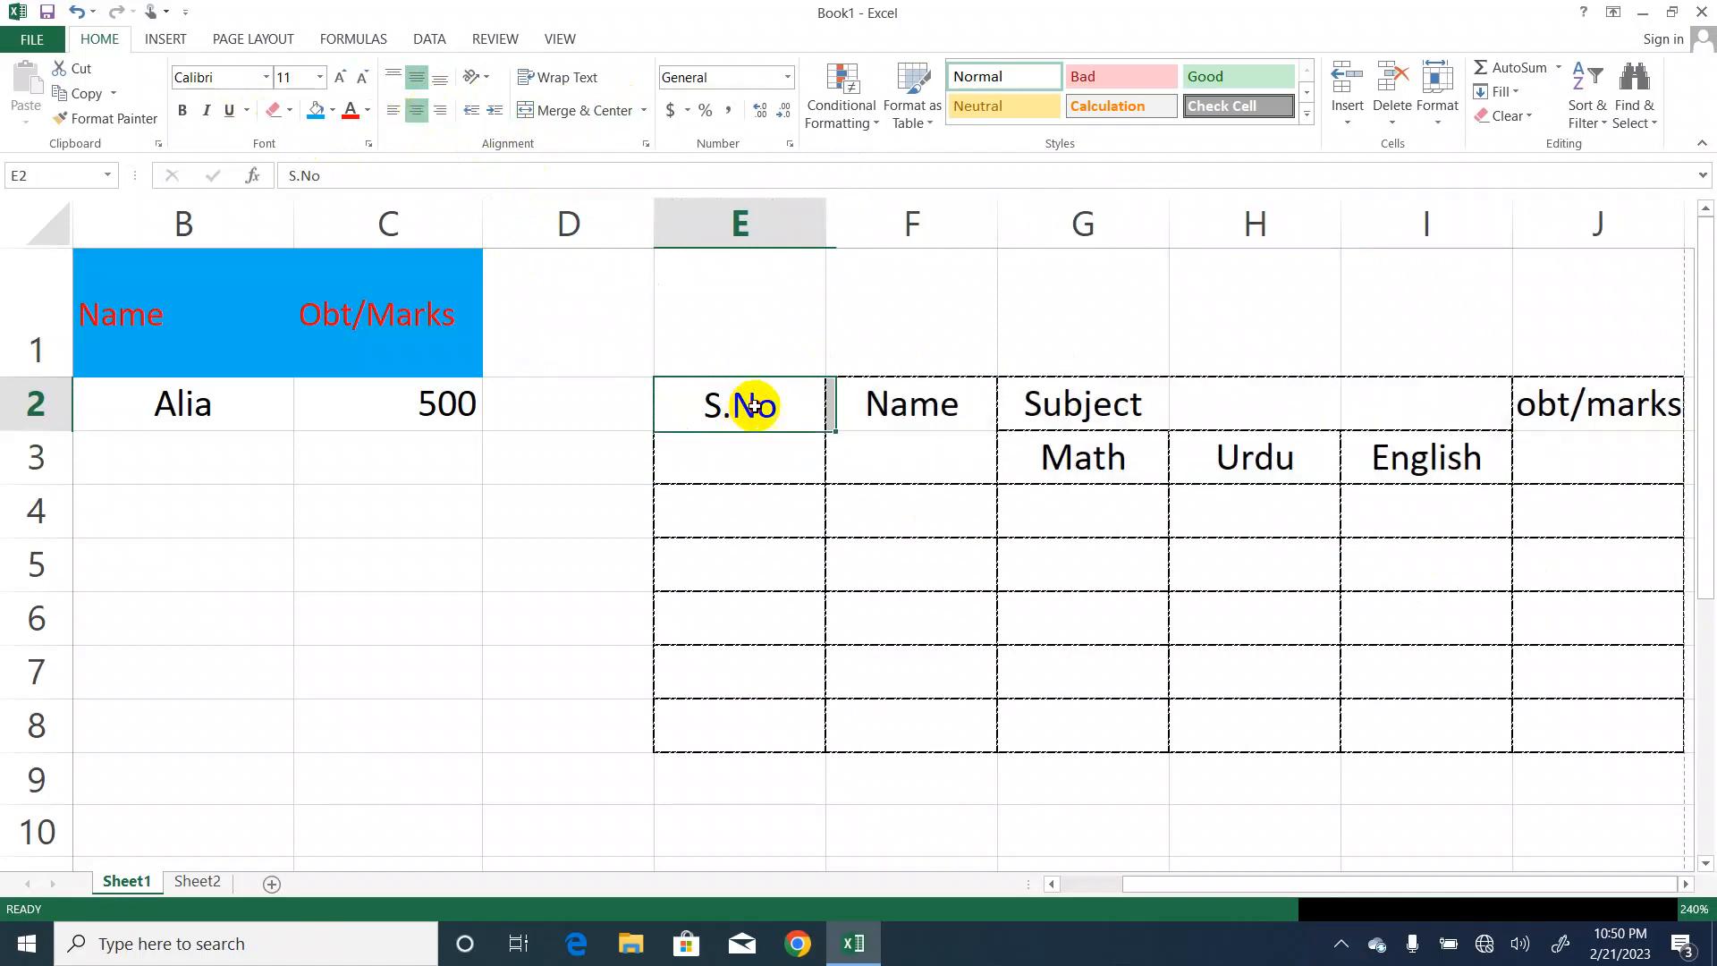
Merge and center the Subject heading across G2:I2.
{"action": "left_click_drag", "start_coordinate": [754, 405], "coordinate": [770, 464]}
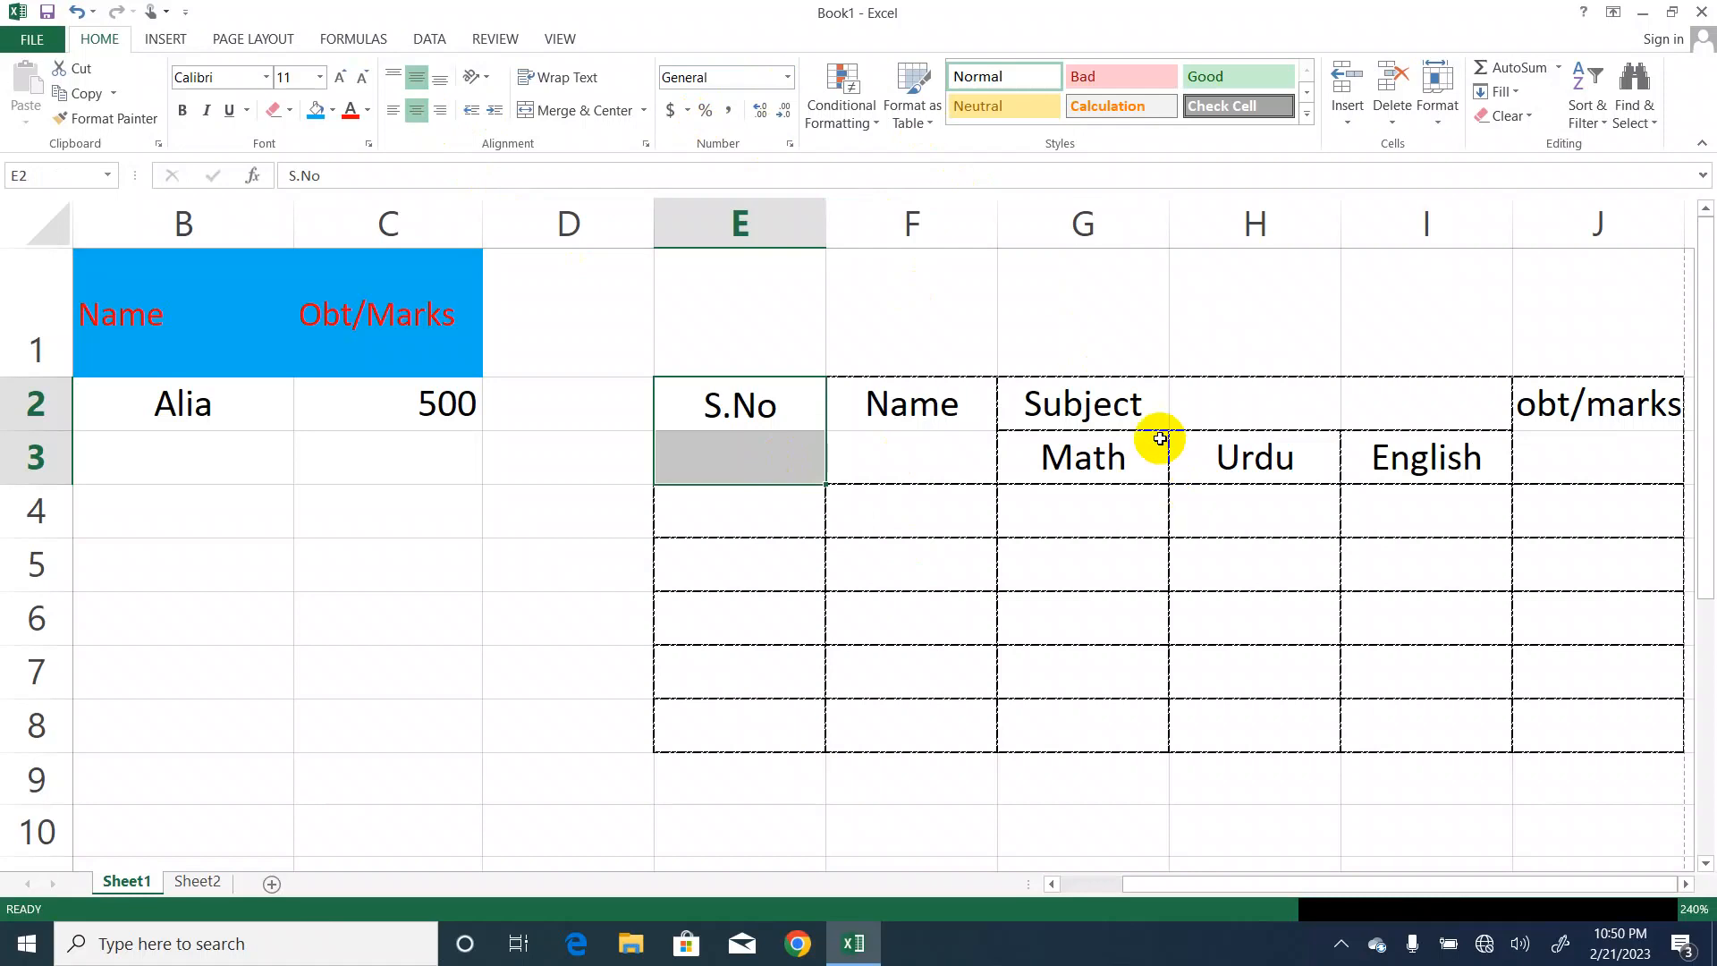
{"action": "left_click", "coordinate": [1122, 407]}
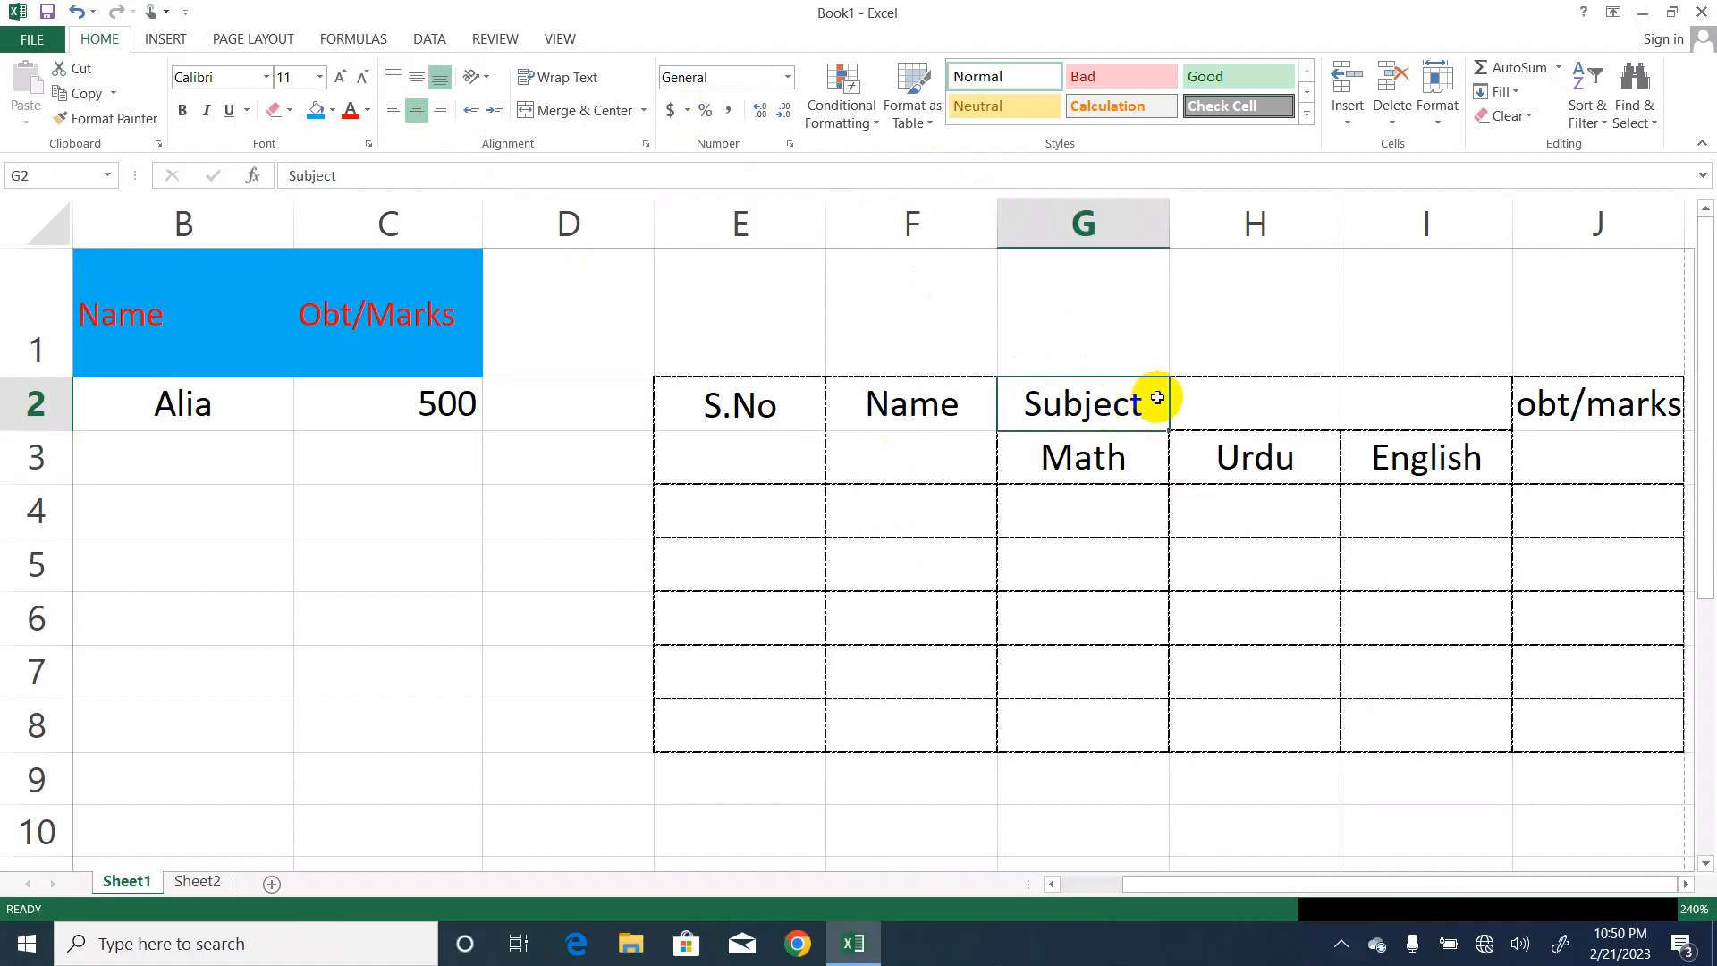
{"action": "left_click_drag", "start_coordinate": [1157, 397], "coordinate": [1426, 402]}
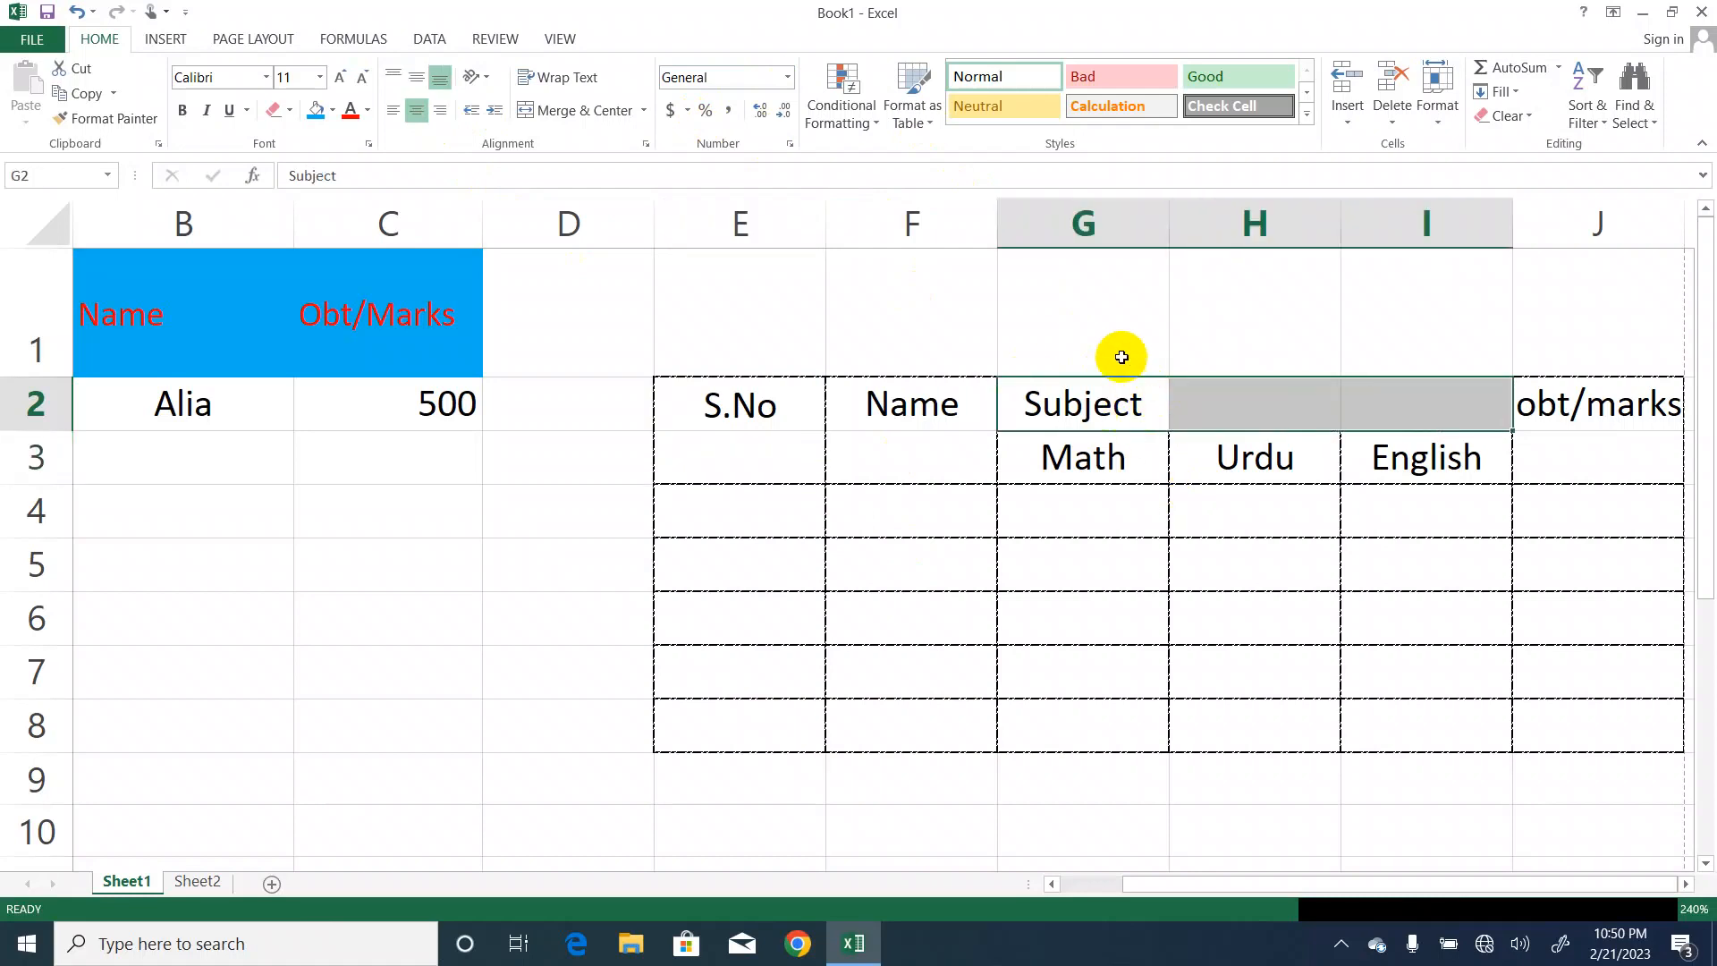
{"action": "left_click", "coordinate": [573, 114]}
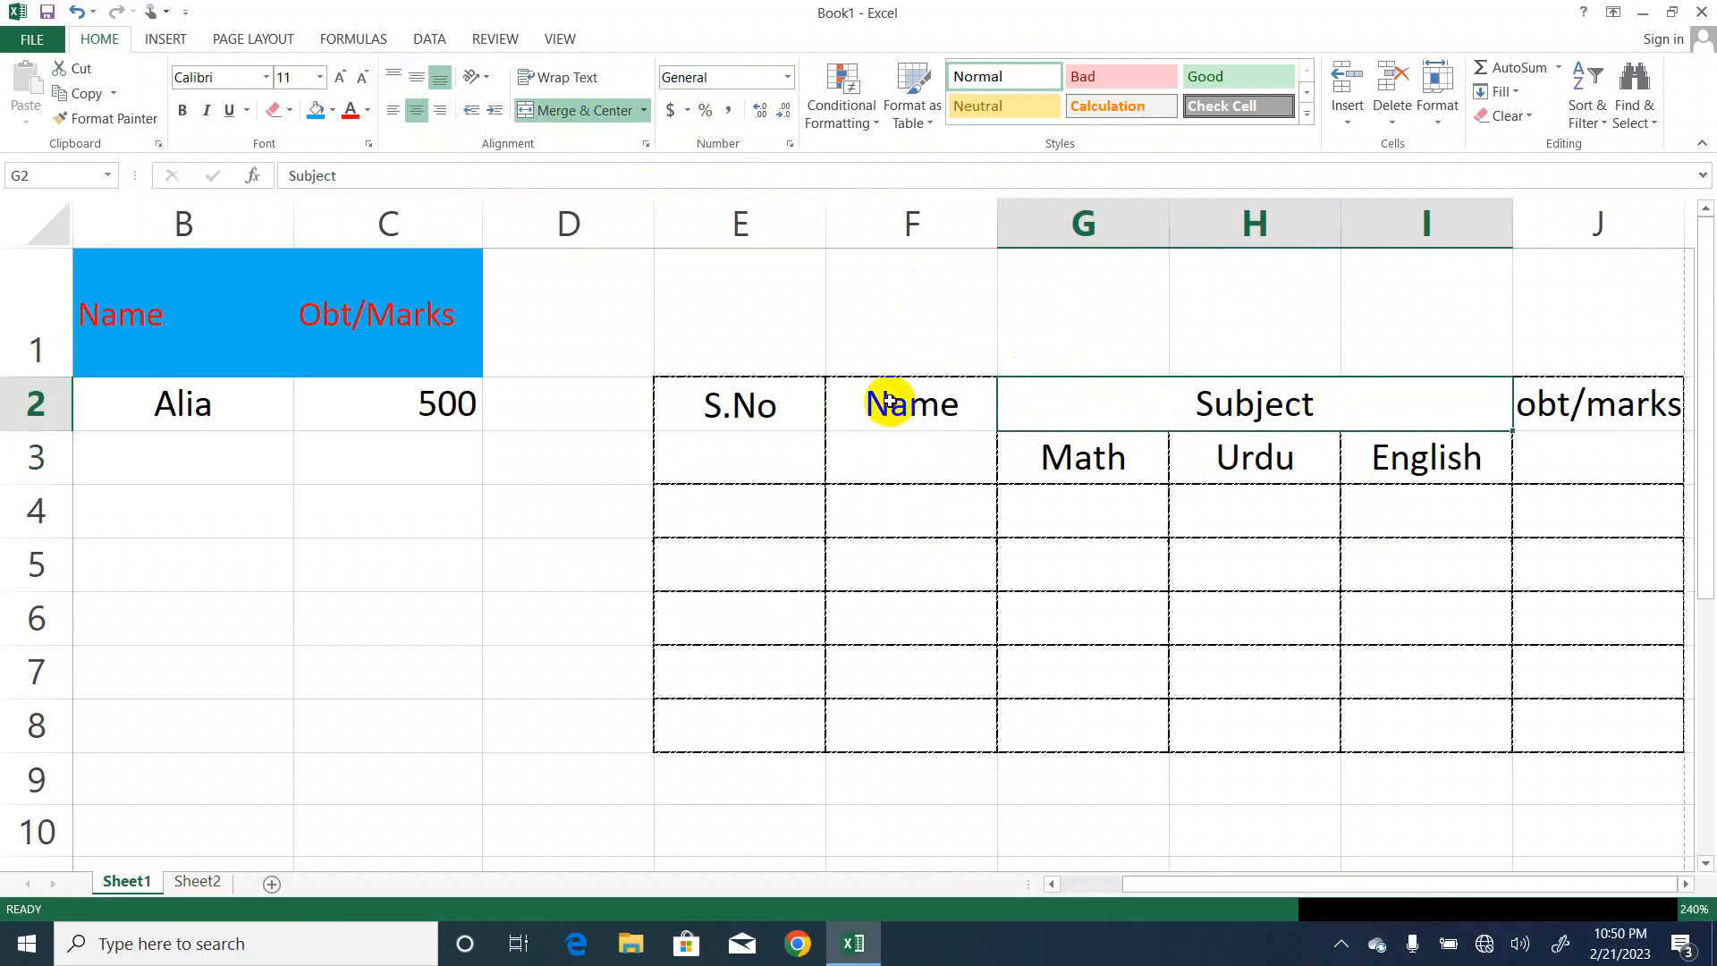
Middle-align the Name heading cells F2:F3, trying Wrap Text on them and turning it off again.
{"action": "left_click_drag", "start_coordinate": [886, 399], "coordinate": [897, 452]}
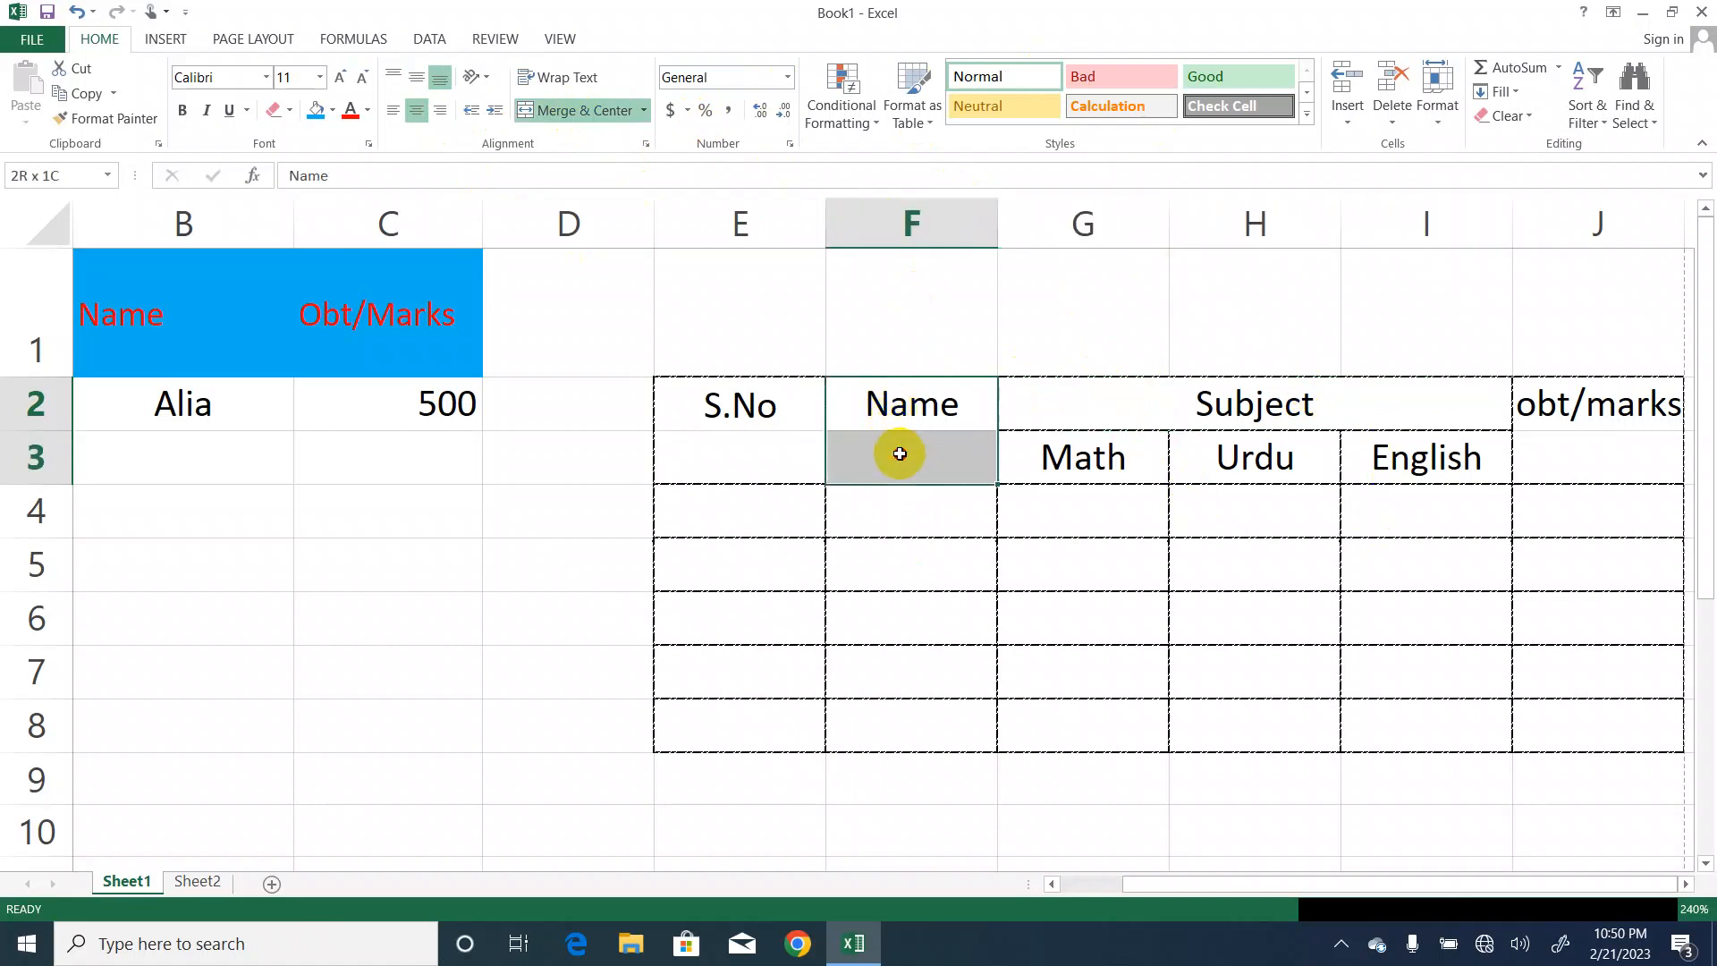
{"action": "left_click", "coordinate": [555, 82]}
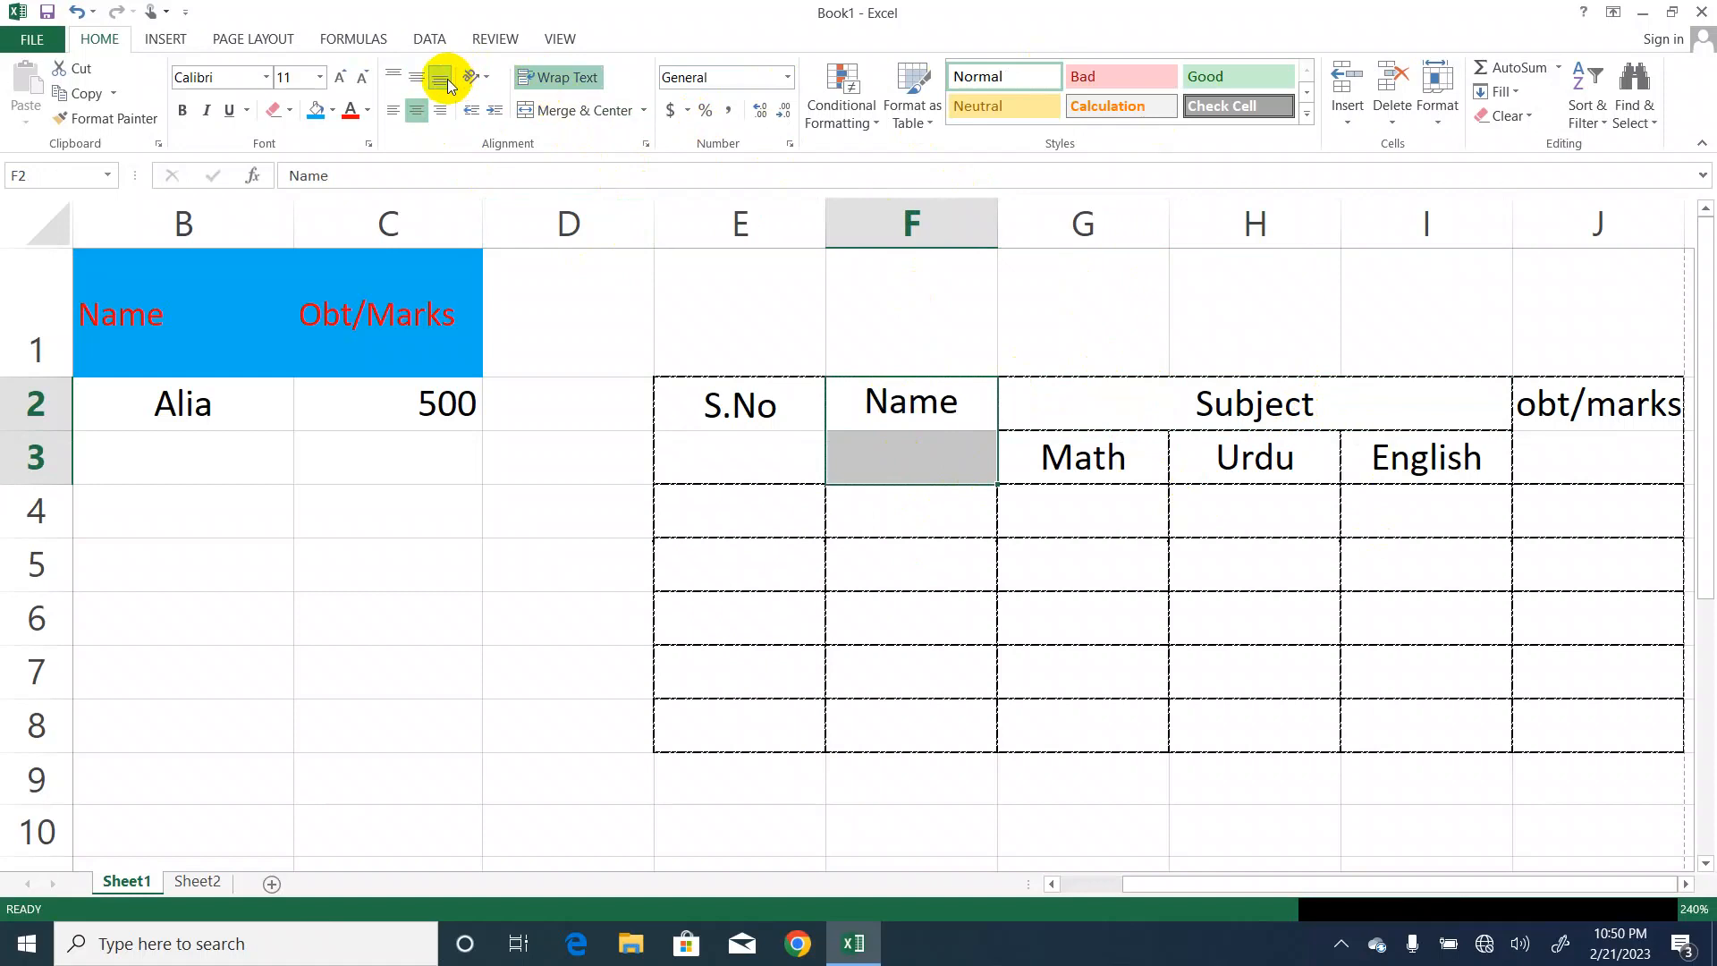
{"action": "left_click", "coordinate": [416, 81]}
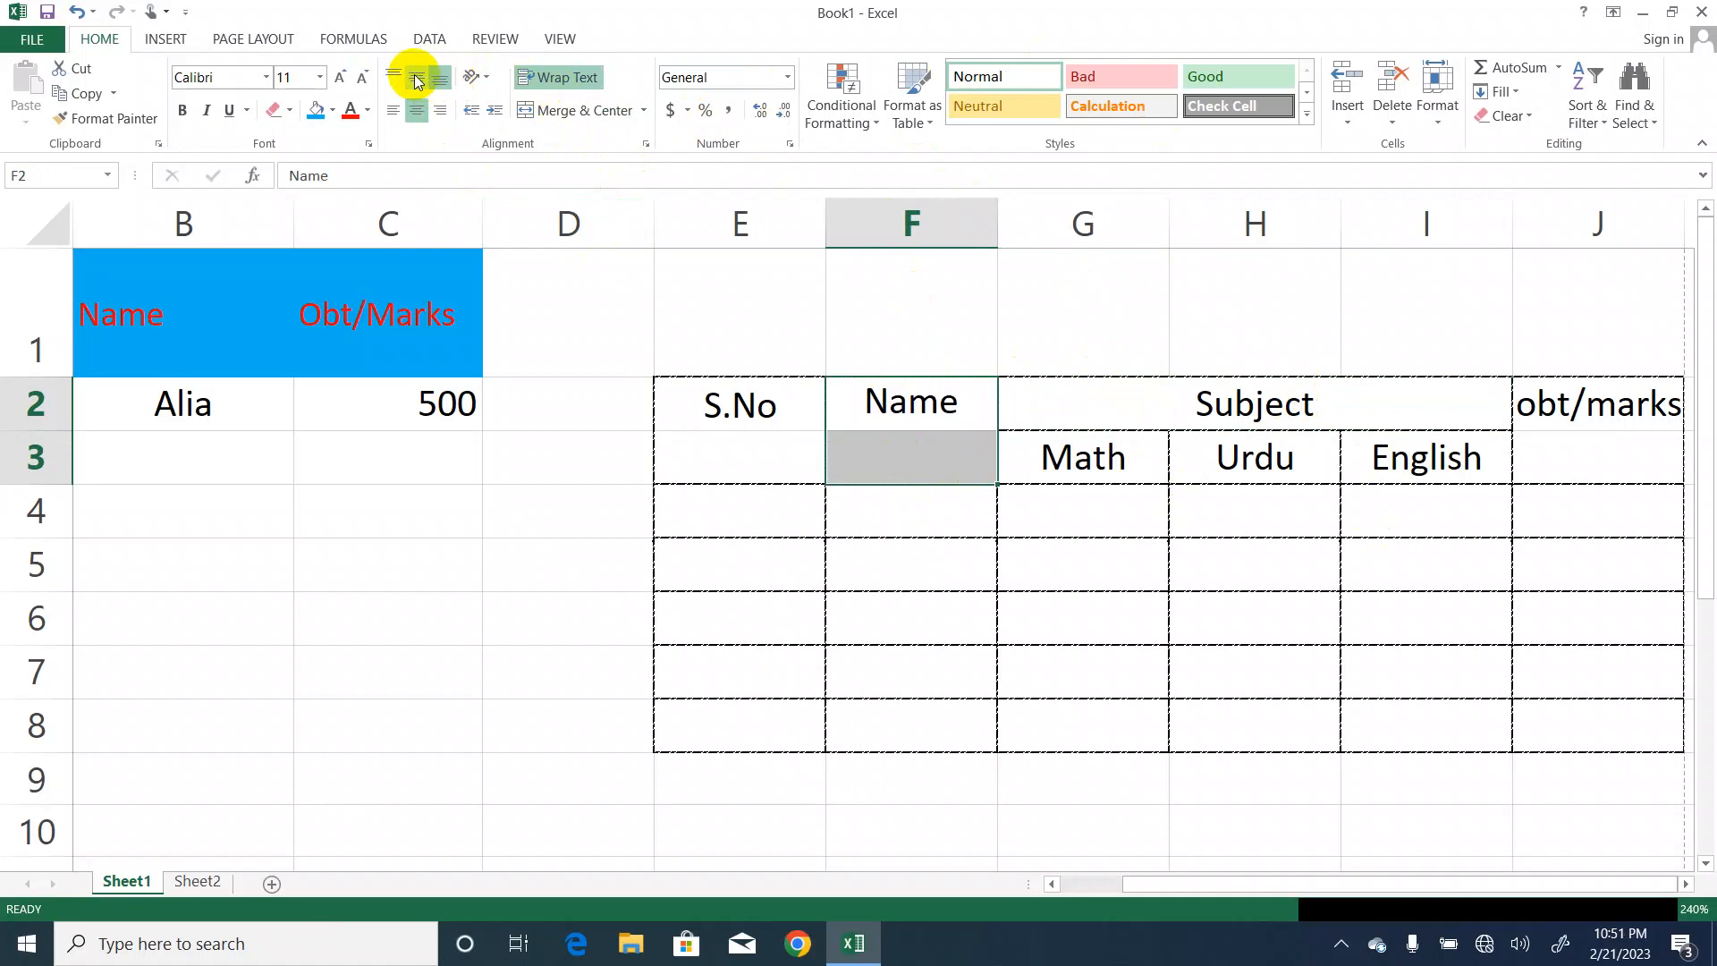
{"action": "left_click", "coordinate": [865, 405]}
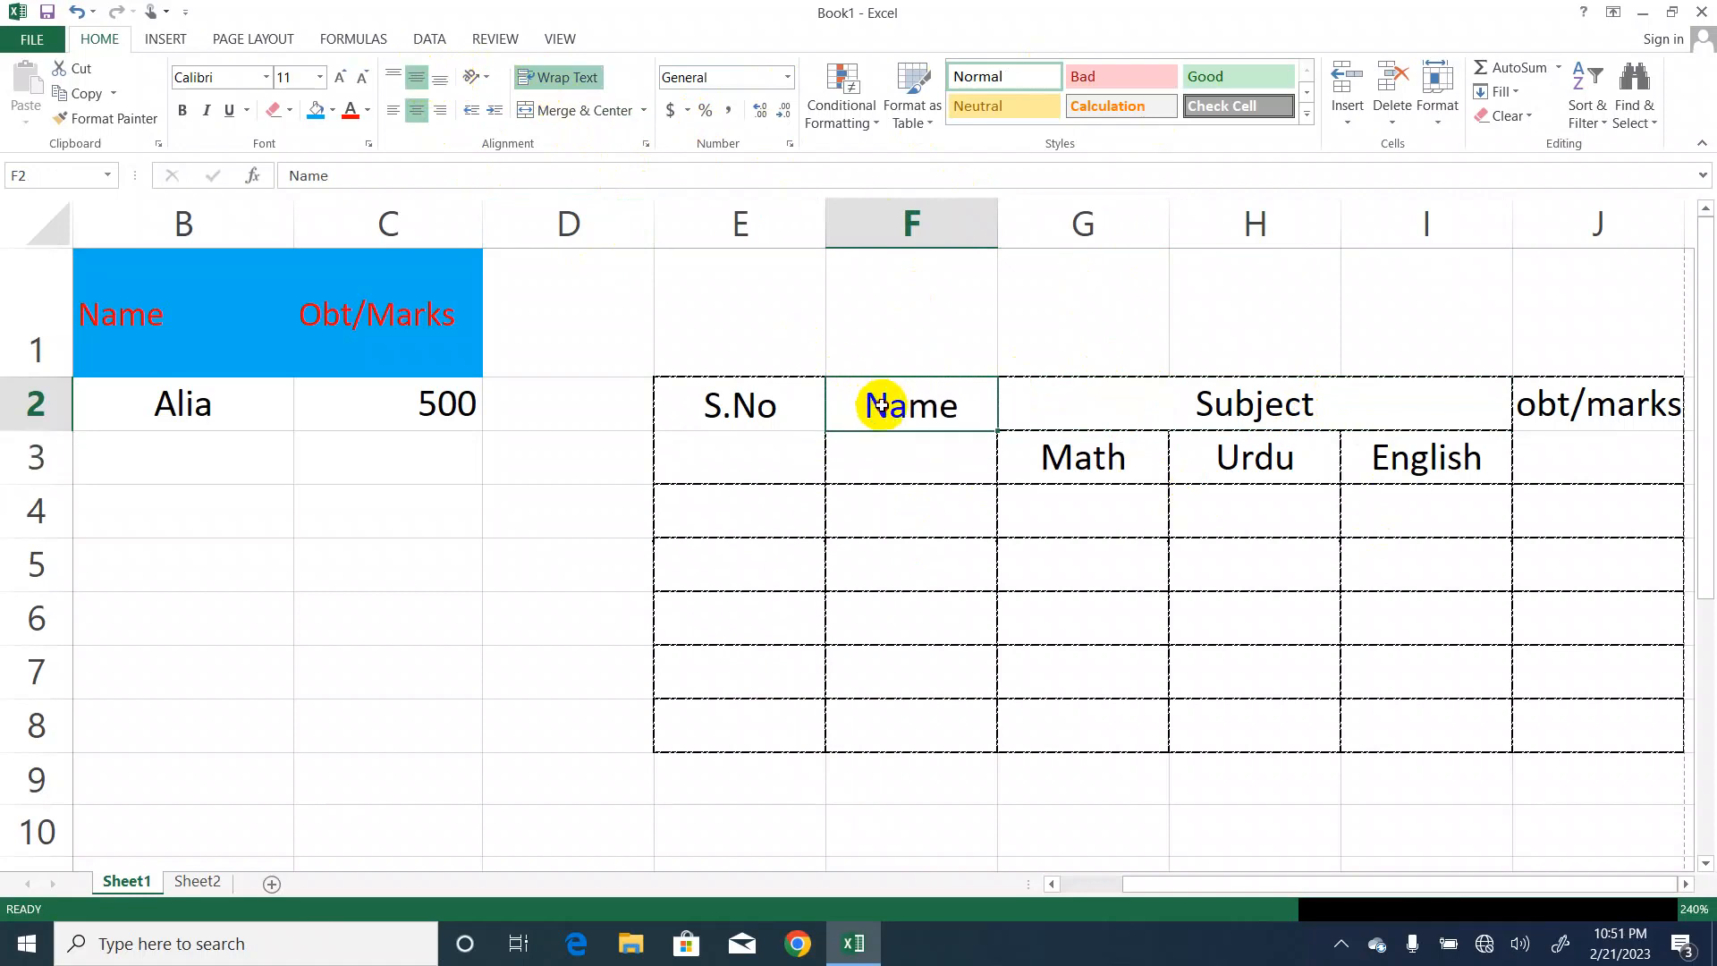
{"action": "left_click_drag", "start_coordinate": [877, 402], "coordinate": [892, 456]}
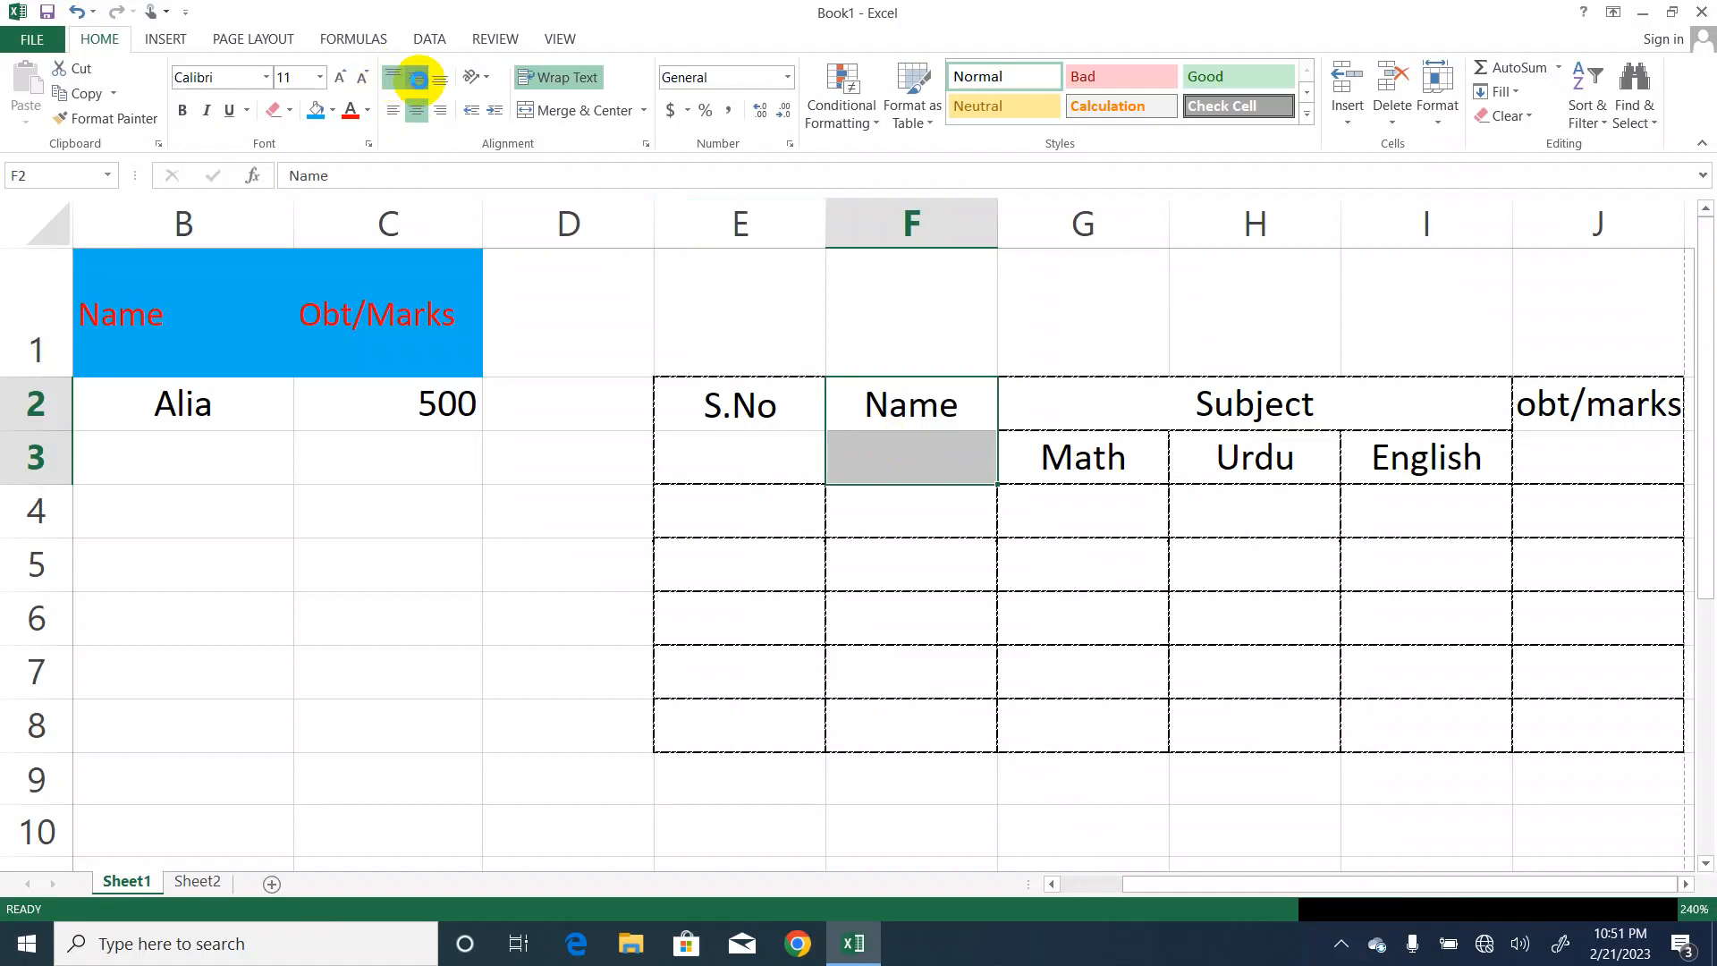
{"action": "left_click", "coordinate": [418, 82]}
{"action": "left_click", "coordinate": [570, 80]}
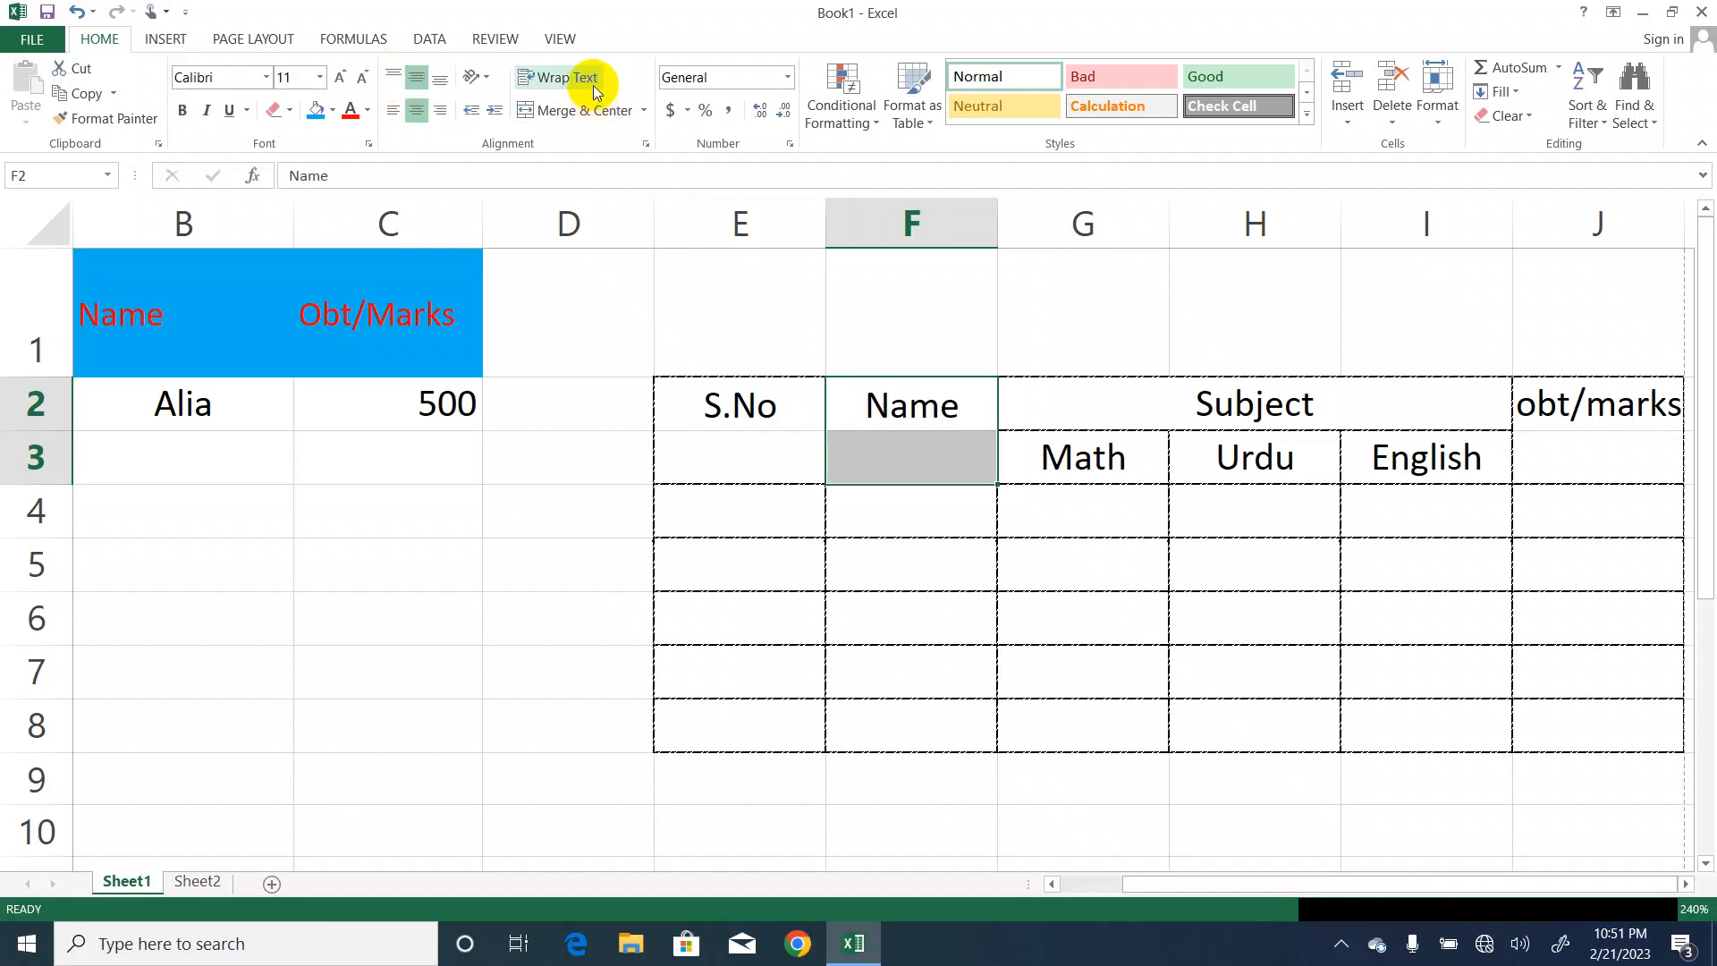
Try Merge Across on the Name heading cells F2:F3, and apply Unmerge Cells to them.
{"action": "left_click", "coordinate": [645, 116]}
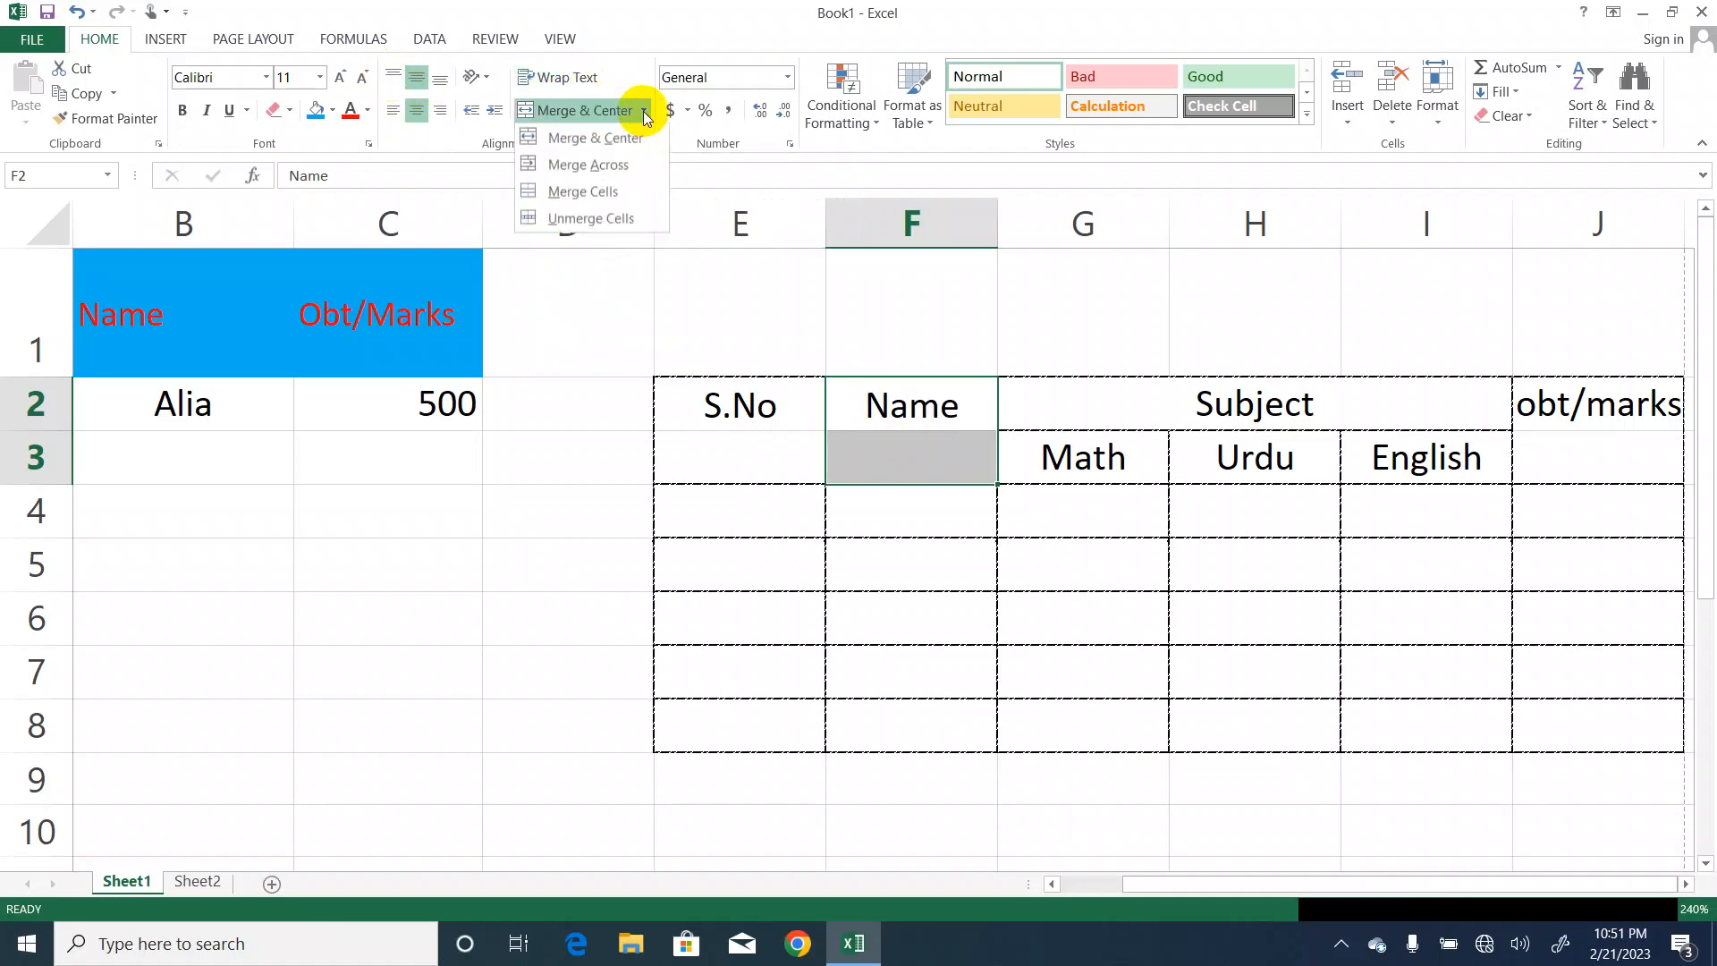
{"action": "left_click", "coordinate": [616, 170]}
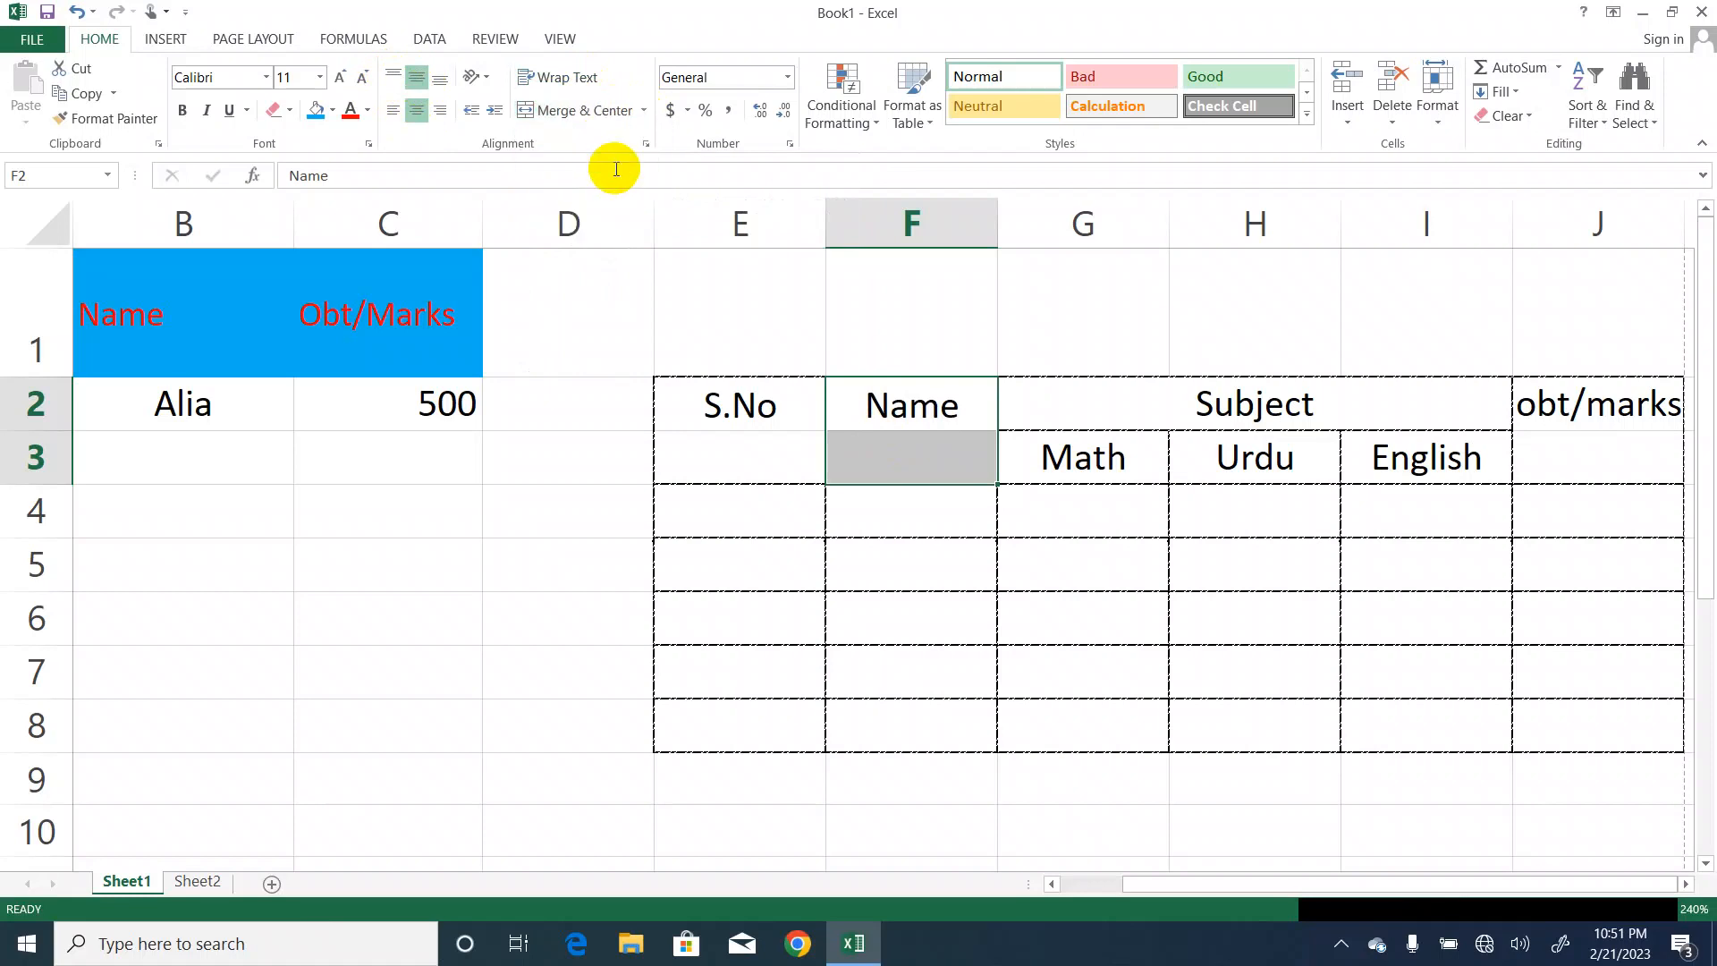
{"action": "left_click", "coordinate": [643, 110]}
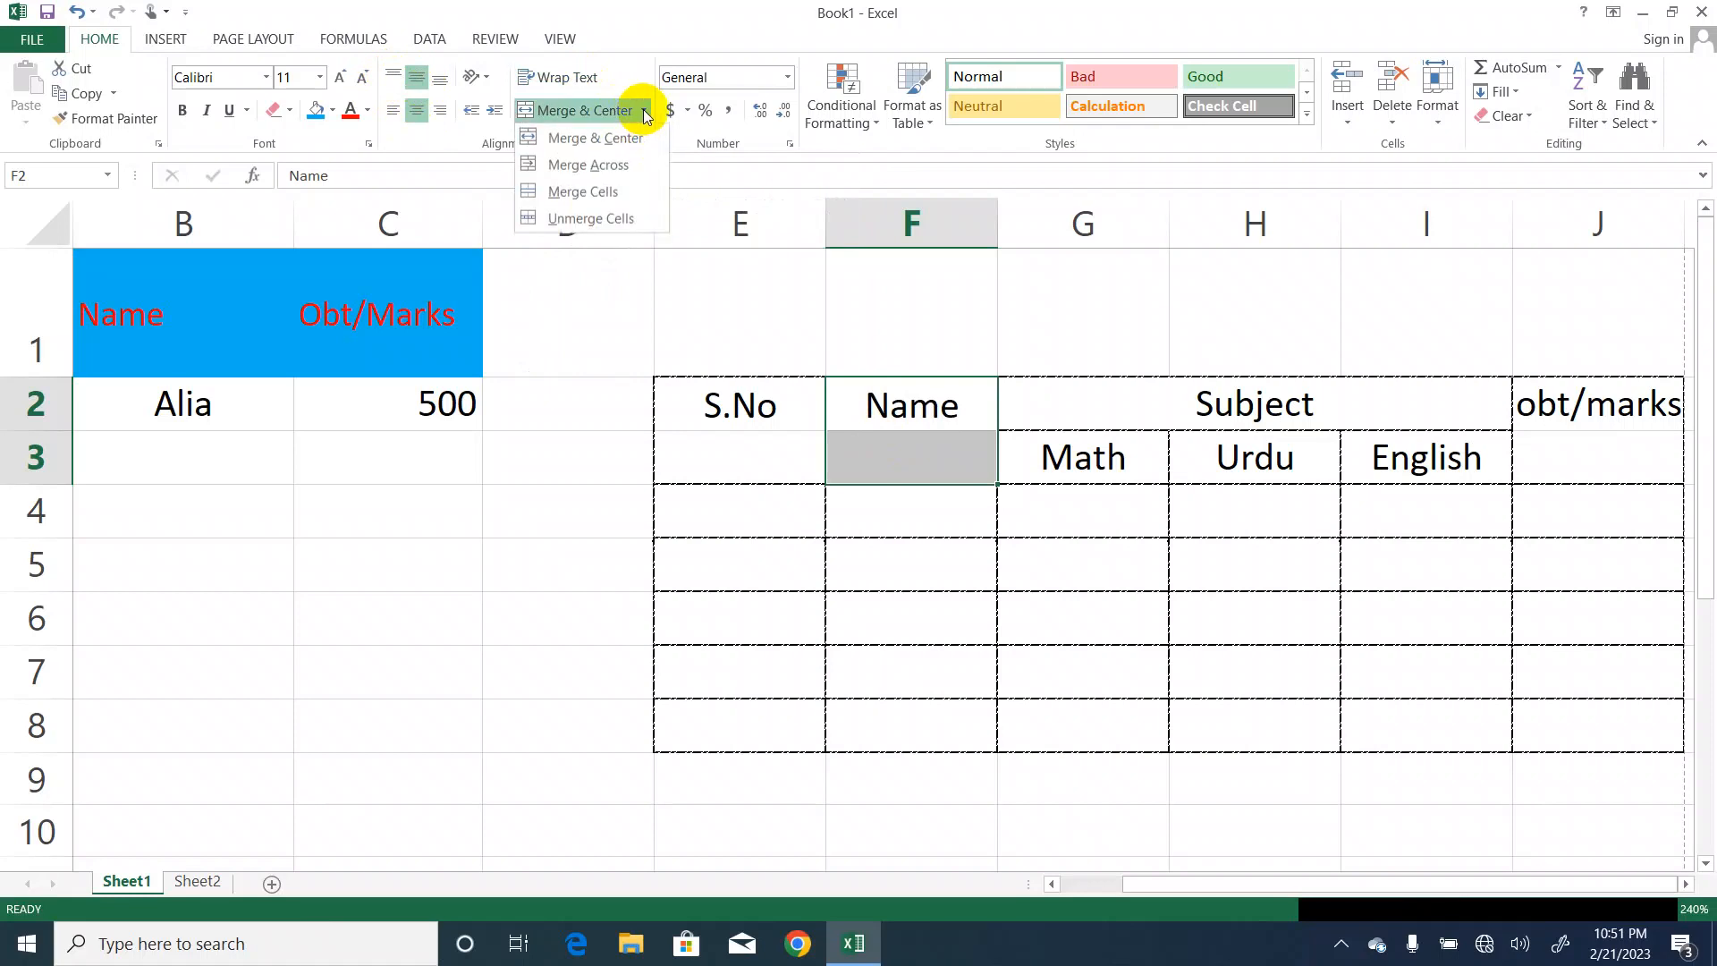
{"action": "left_click", "coordinate": [597, 222]}
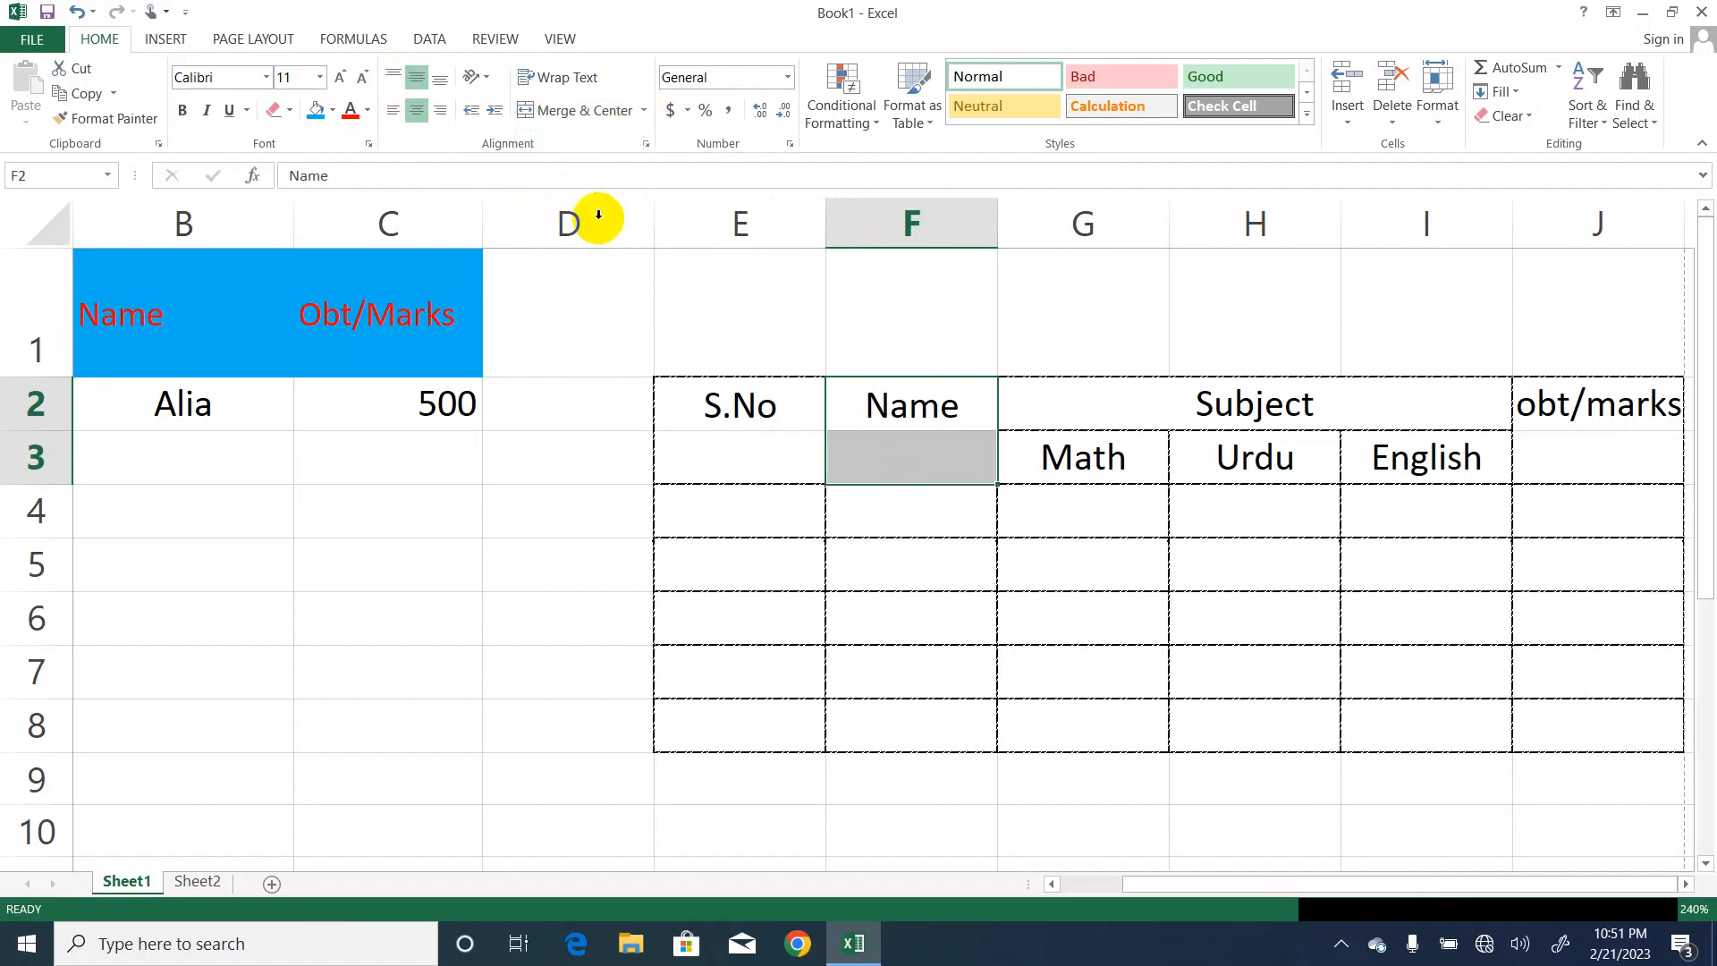
Merge and center the Name heading over F2:F3, the S.No heading over E2:E3 and the obt/marks heading over J2:J3.
{"action": "left_click", "coordinate": [642, 112]}
{"action": "left_click", "coordinate": [556, 145]}
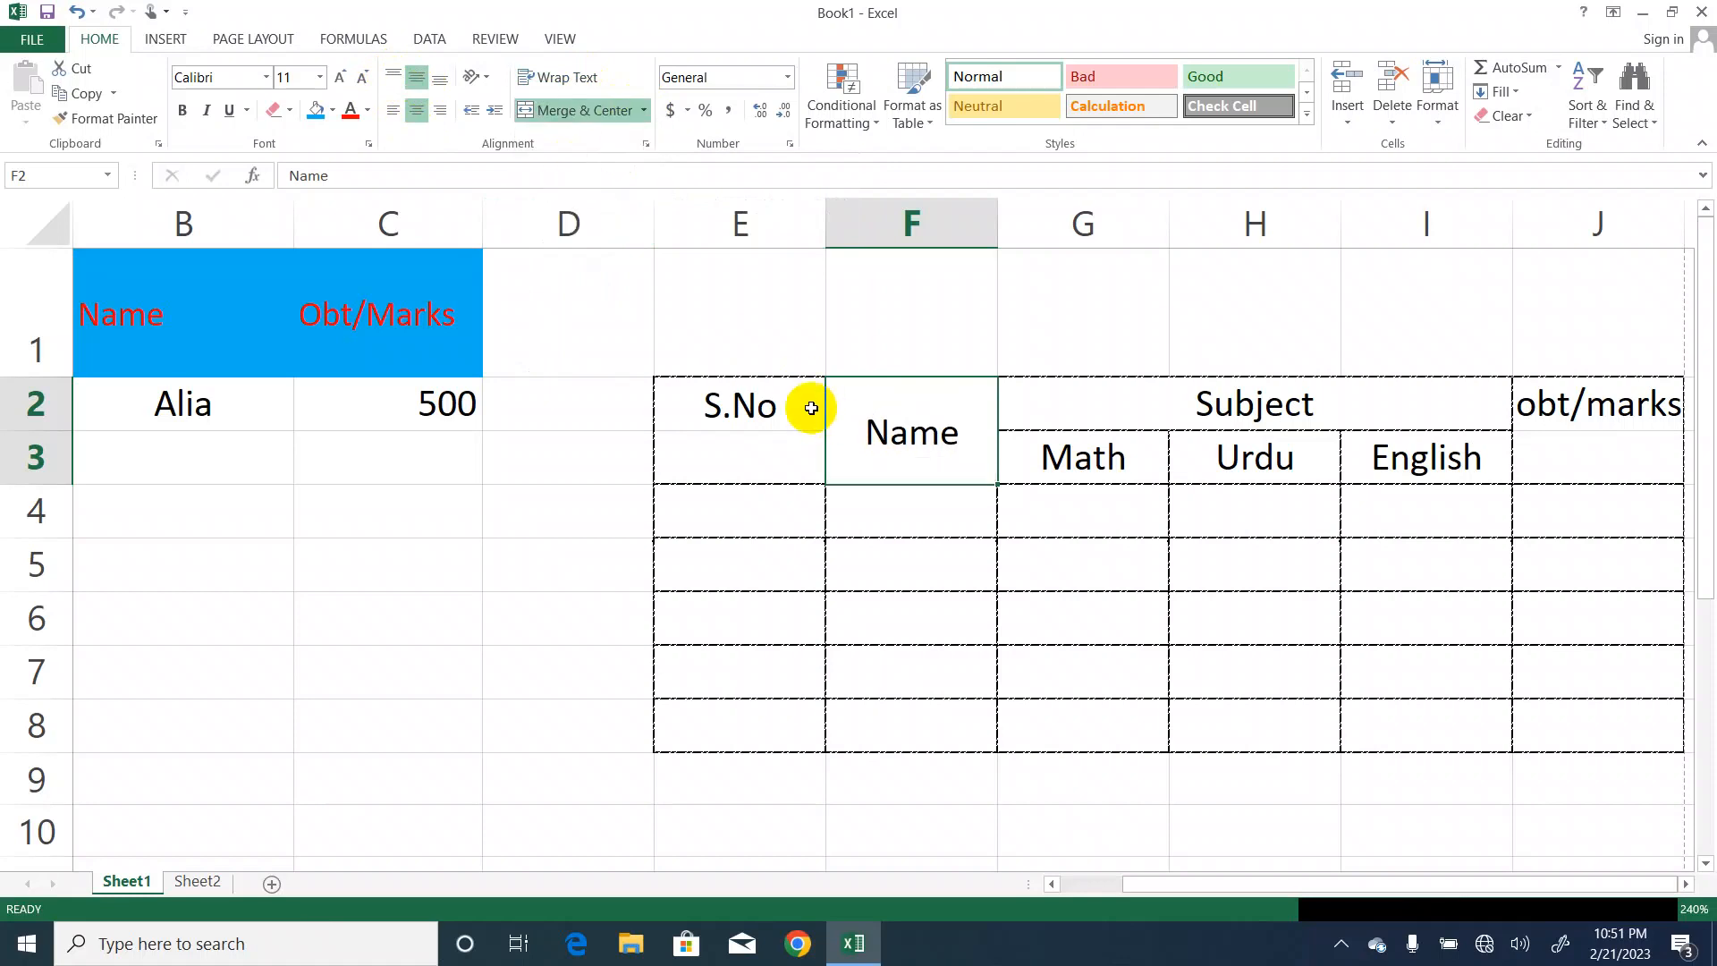
{"action": "left_click_drag", "start_coordinate": [755, 399], "coordinate": [769, 461]}
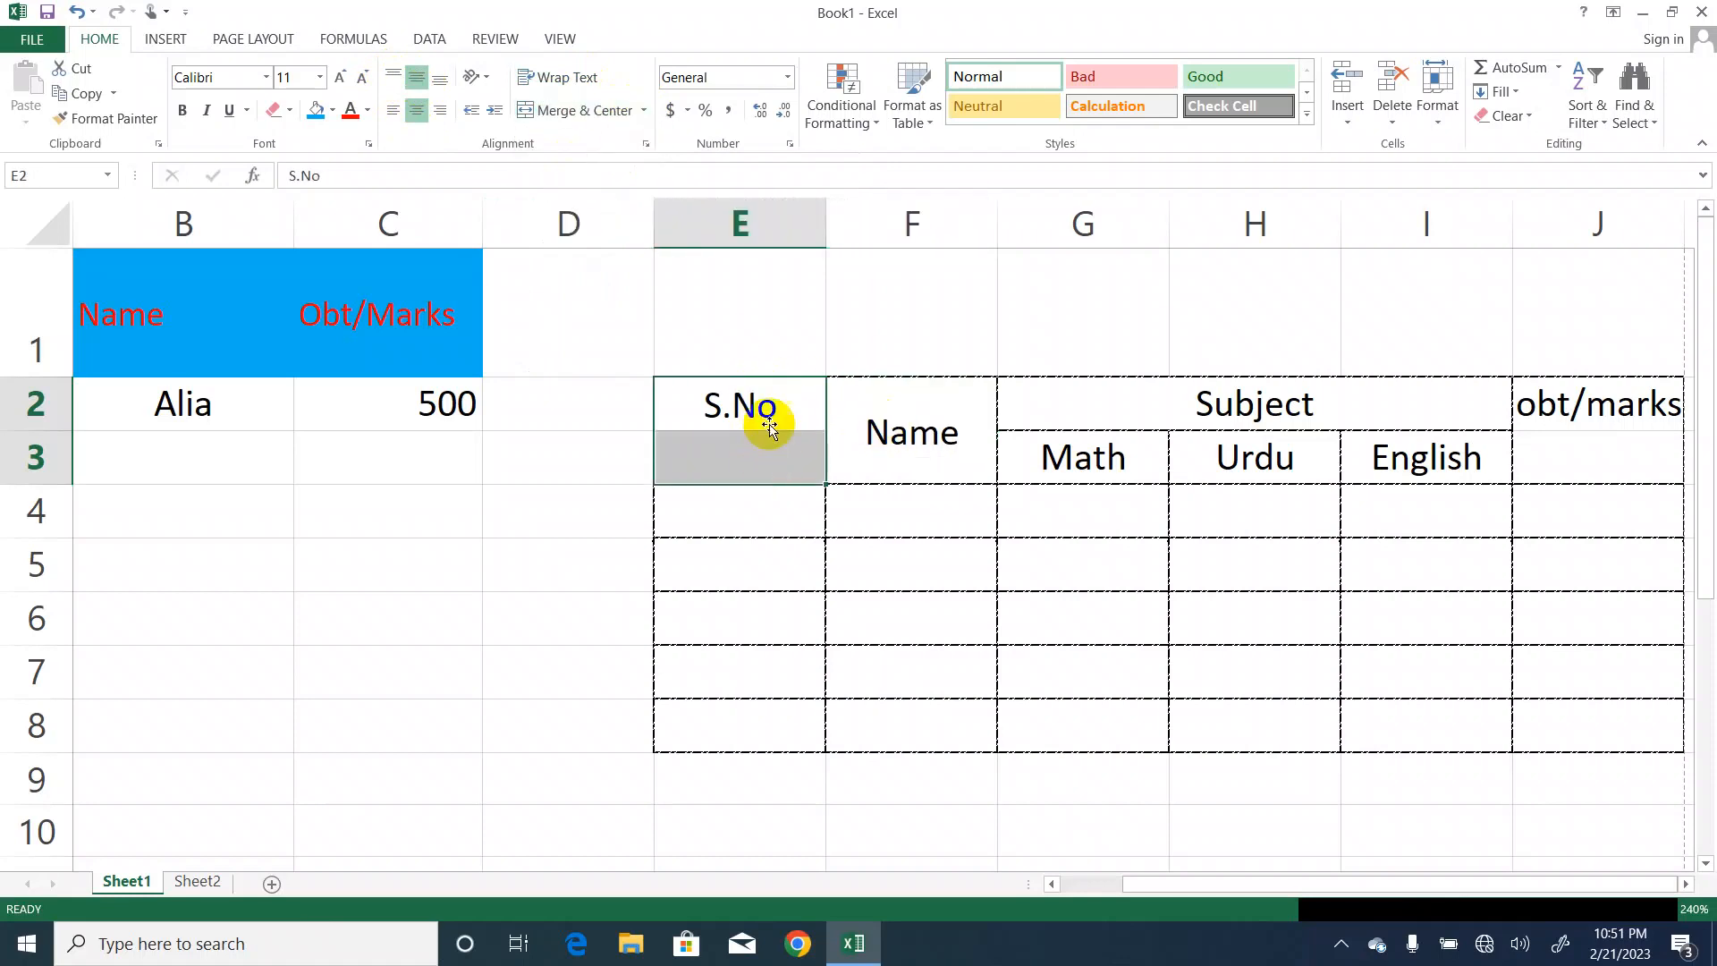
{"action": "left_click", "coordinate": [613, 110]}
{"action": "left_click_drag", "start_coordinate": [1589, 410], "coordinate": [1599, 469]}
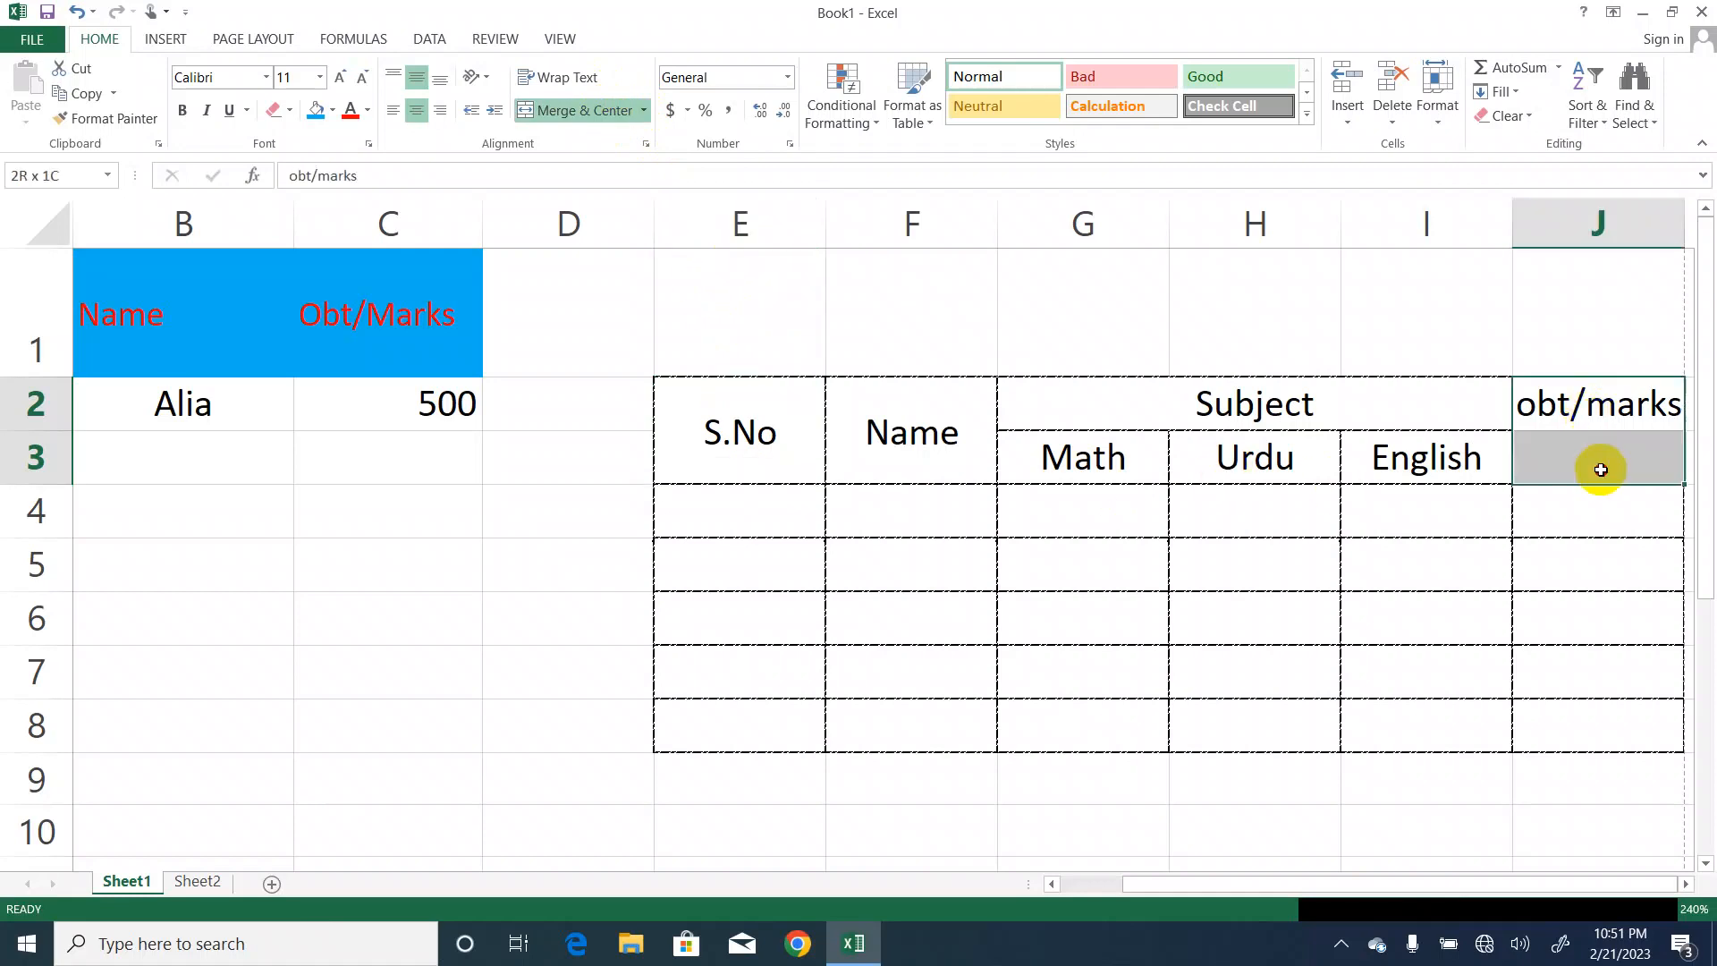
{"action": "left_click", "coordinate": [576, 110]}
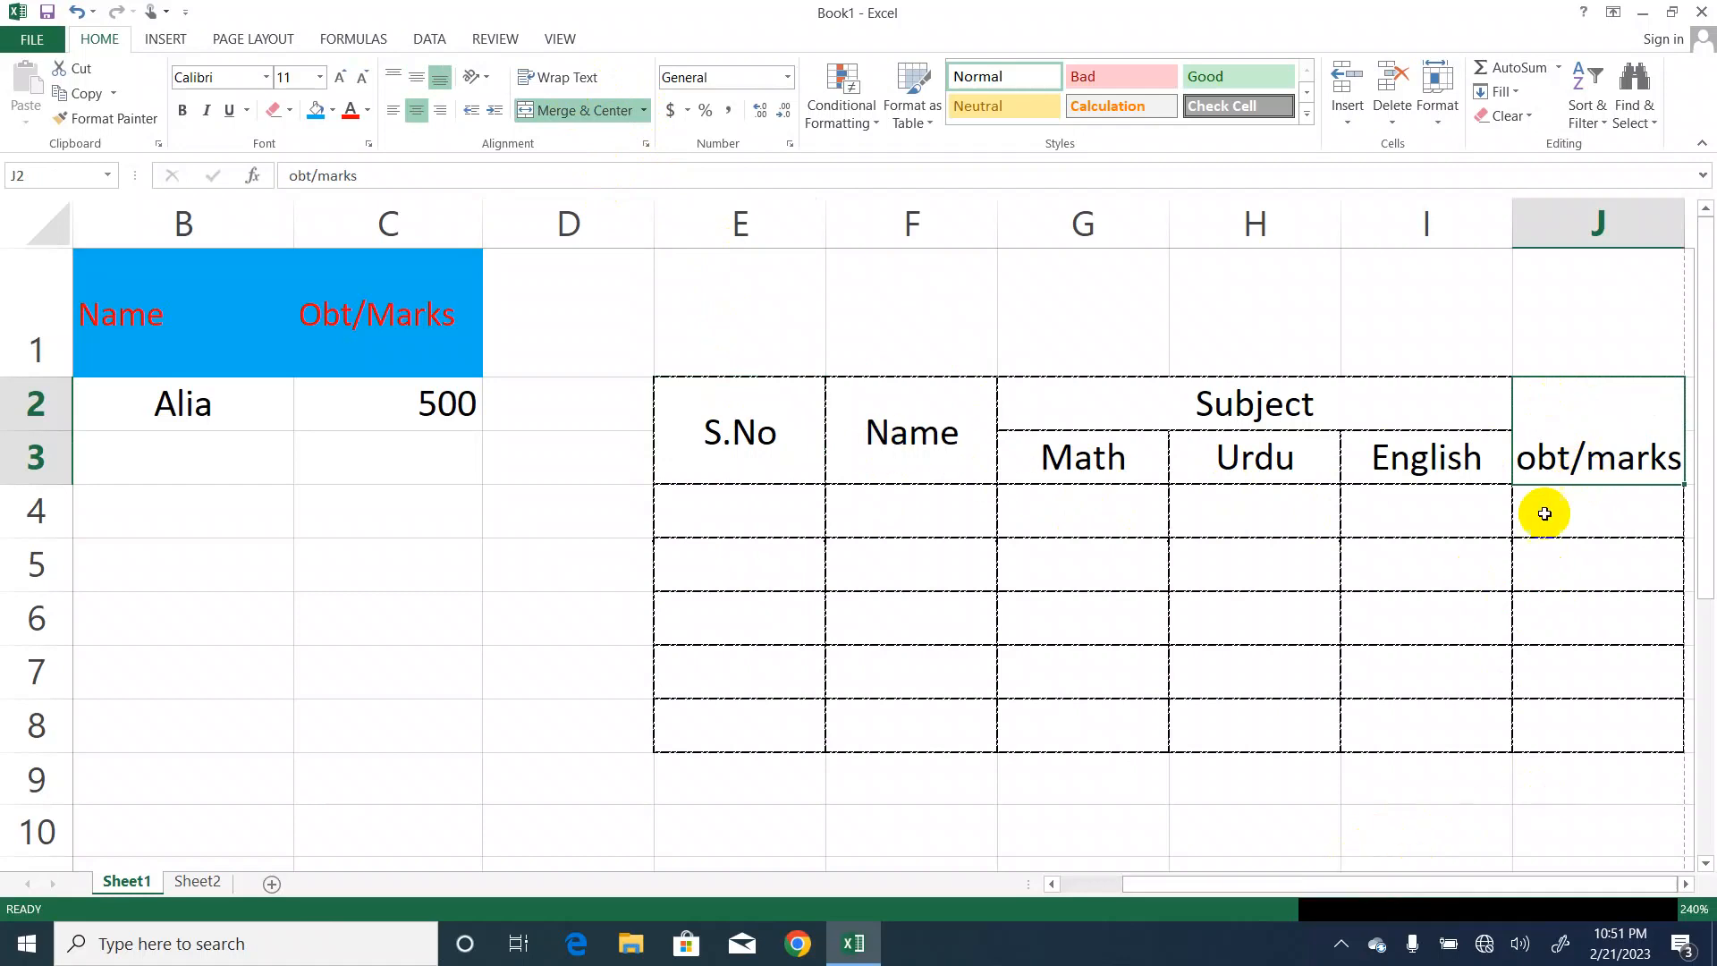
{"action": "left_click_drag", "start_coordinate": [709, 414], "coordinate": [1211, 429]}
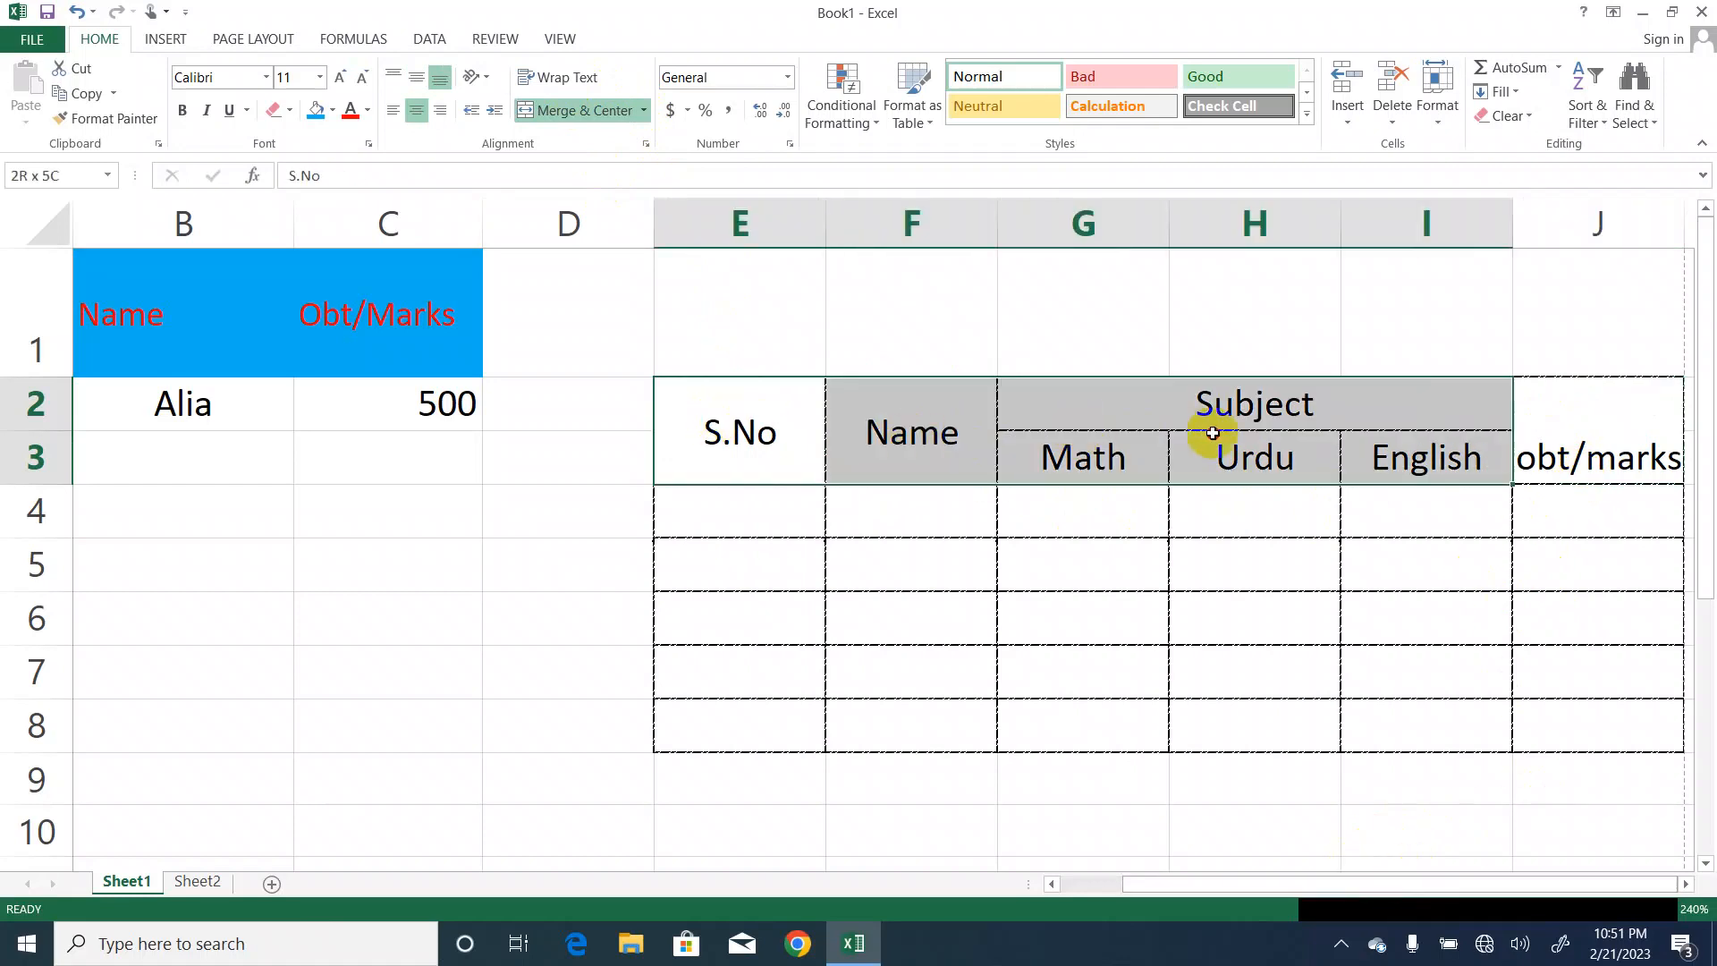
{"action": "left_click", "coordinate": [1569, 454]}
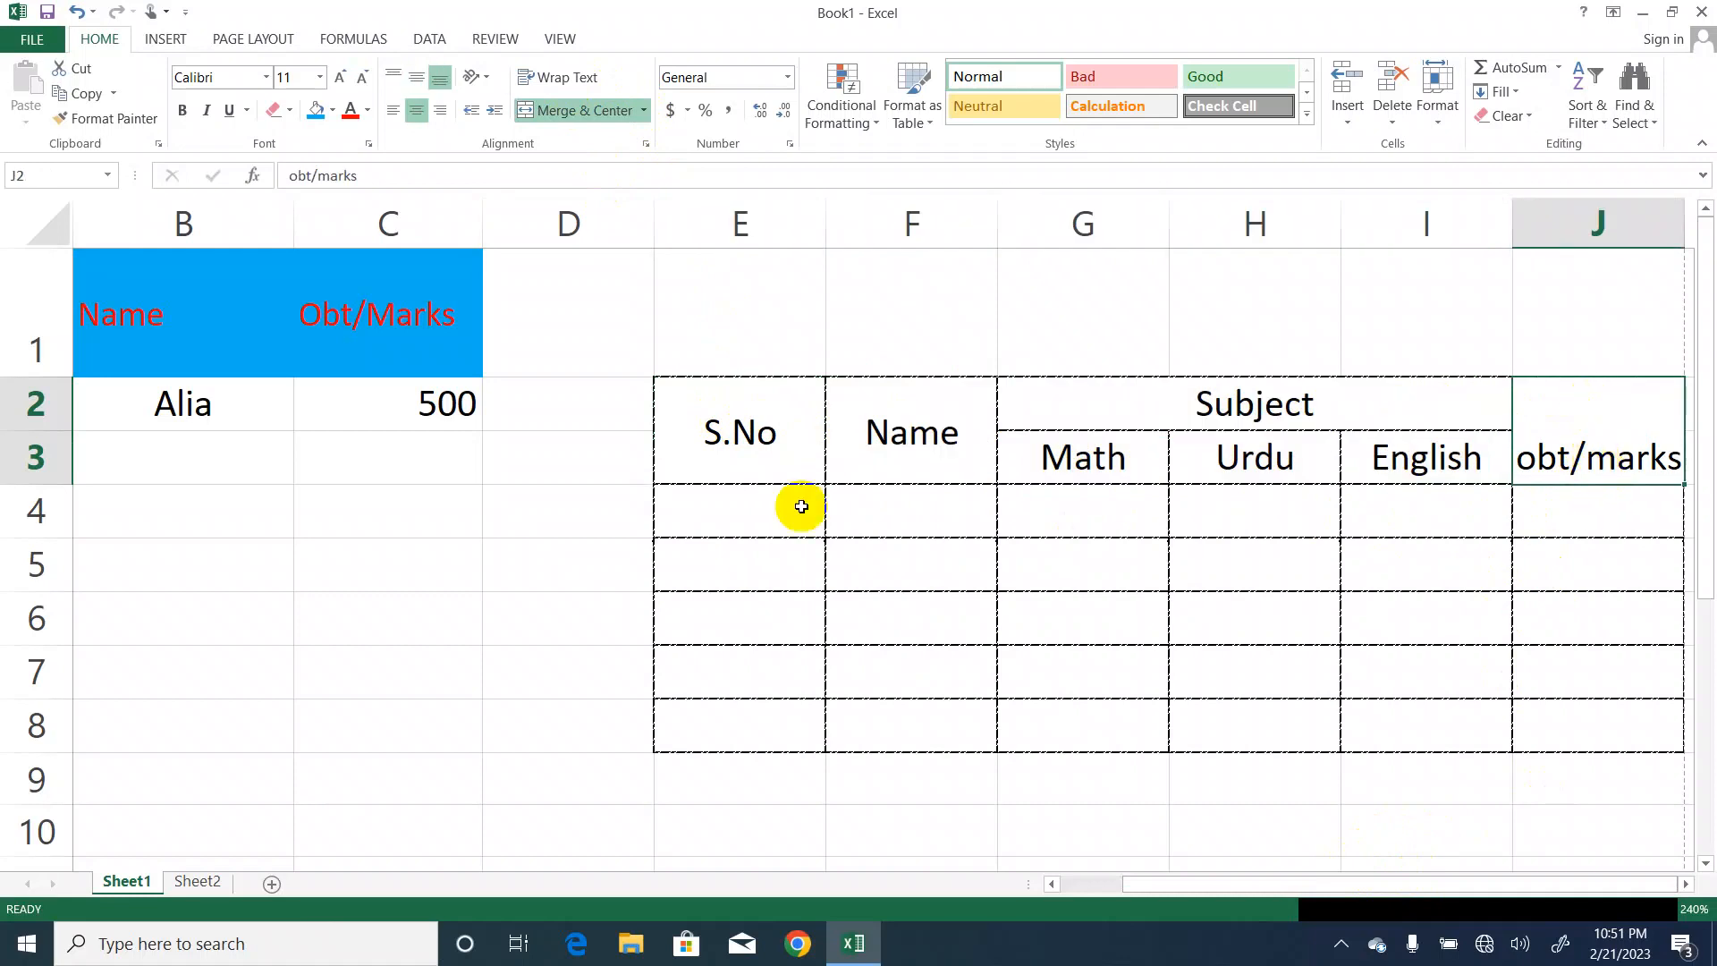
Middle-align the obt/marks heading, and fill the S.No, Name, Subject and obt/marks headings with light blue.
{"action": "left_click", "coordinate": [416, 79]}
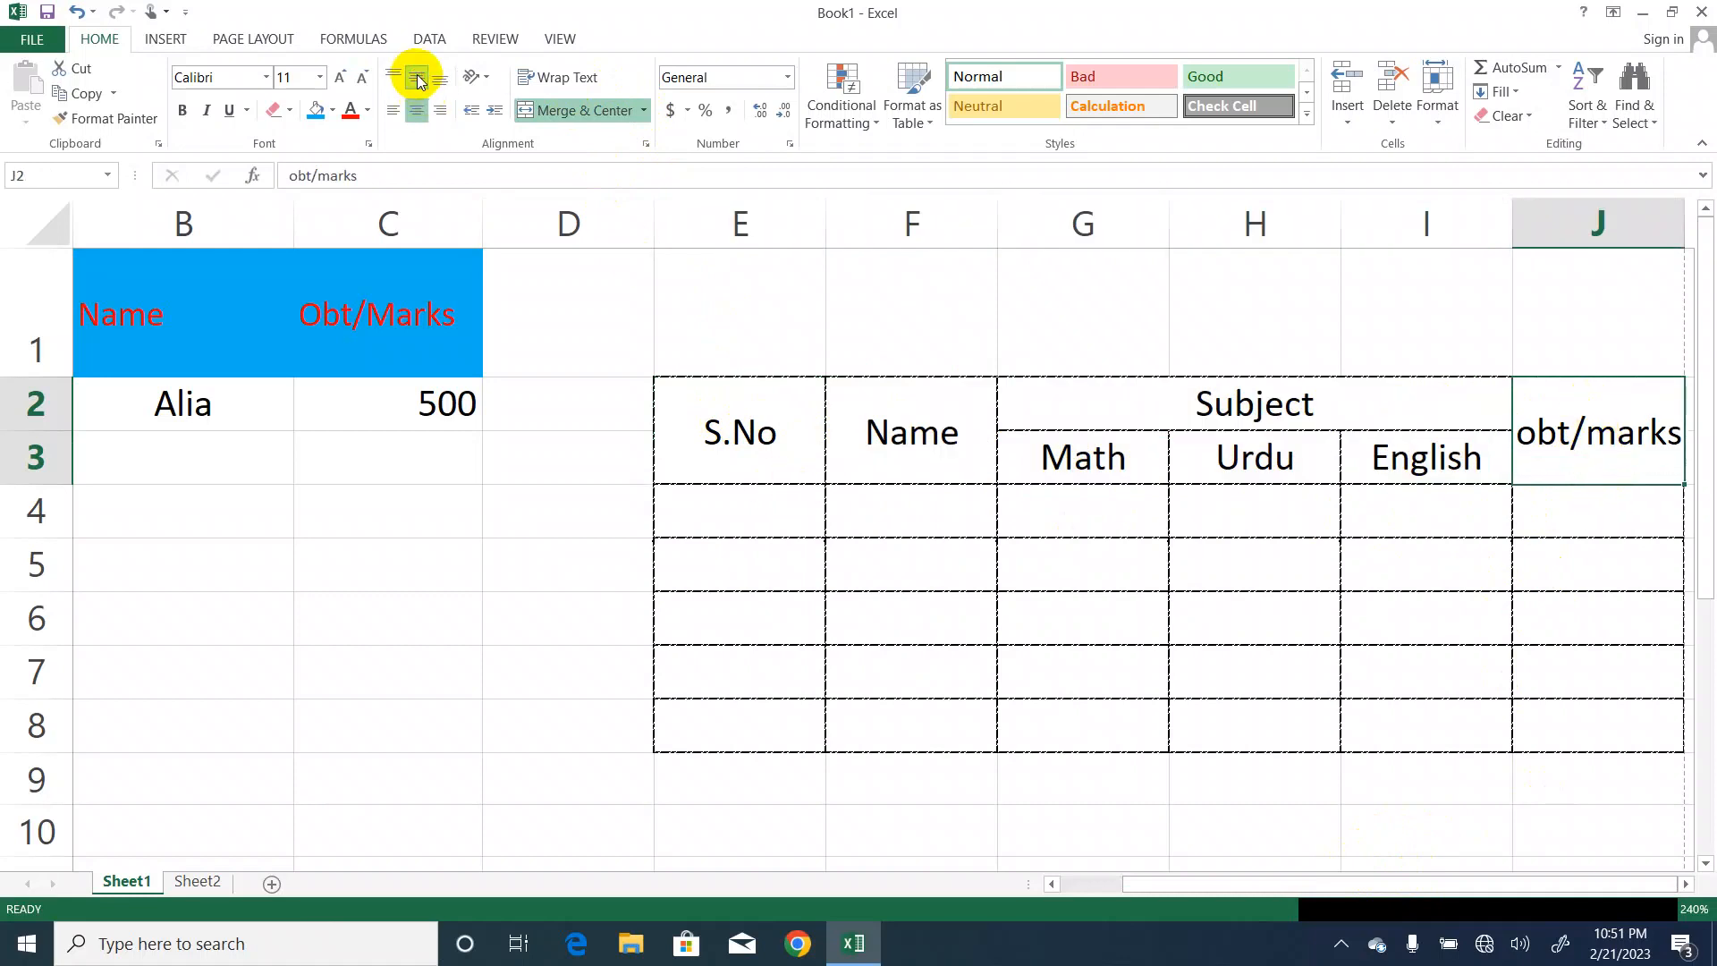
{"action": "left_click", "coordinate": [771, 436]}
{"action": "left_click_drag", "start_coordinate": [771, 436], "coordinate": [945, 440]}
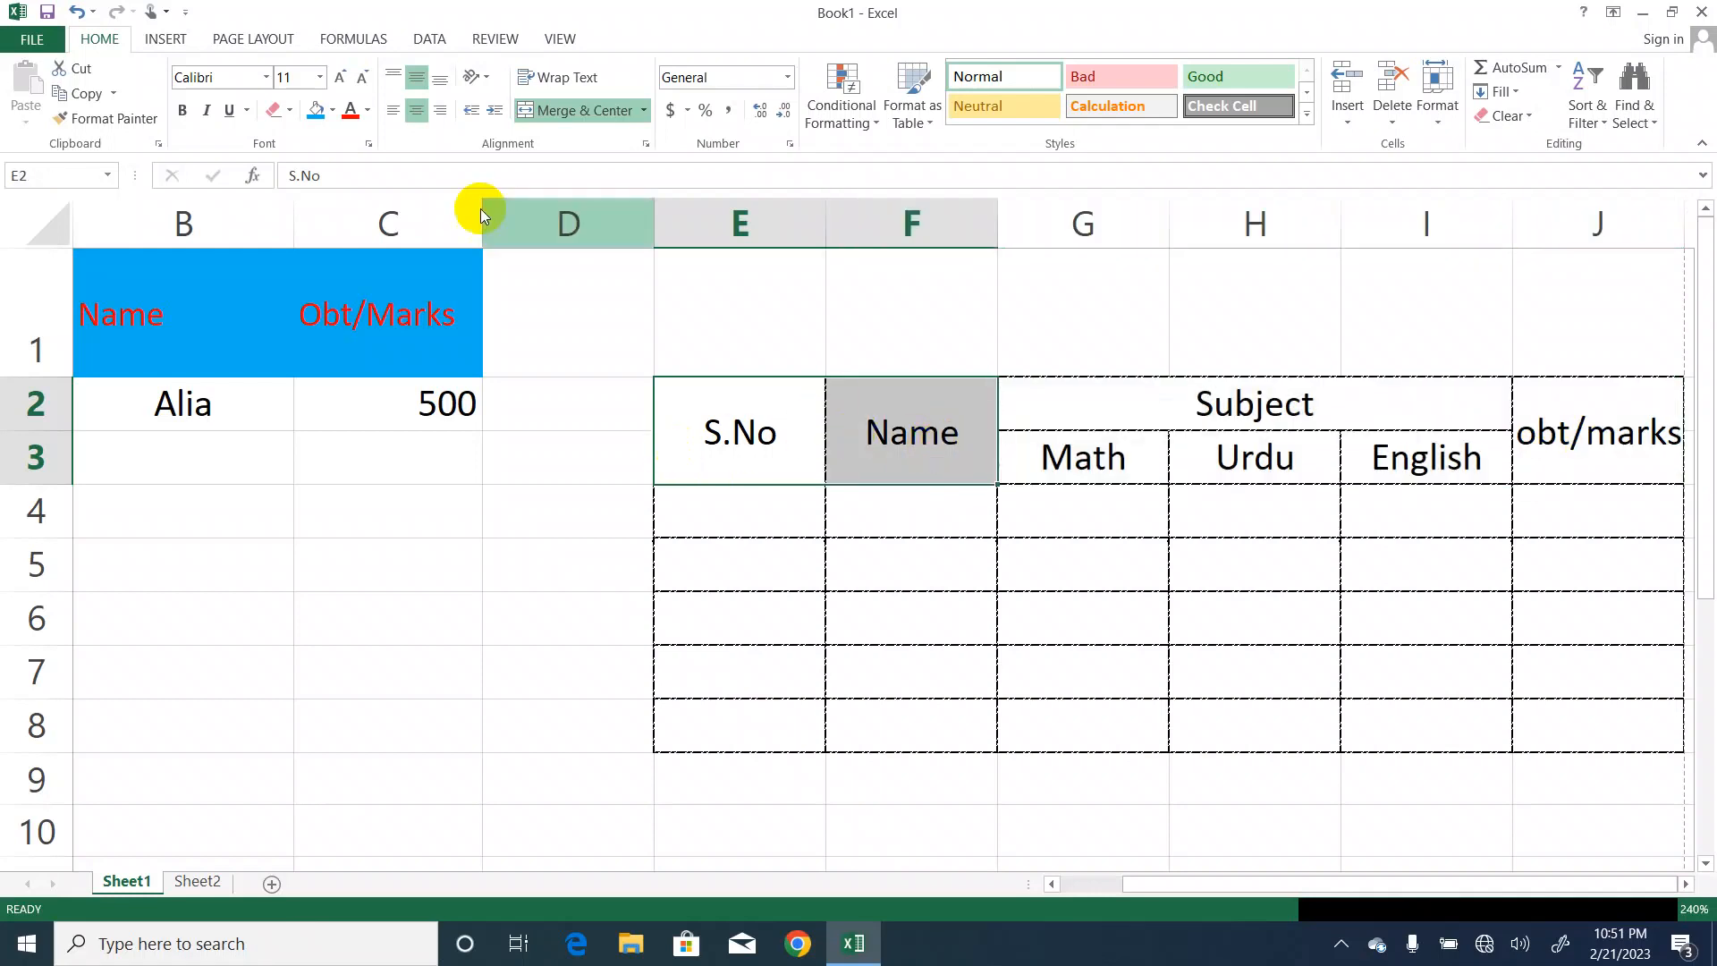
{"action": "left_click", "coordinate": [324, 116]}
{"action": "left_click", "coordinate": [1086, 400]}
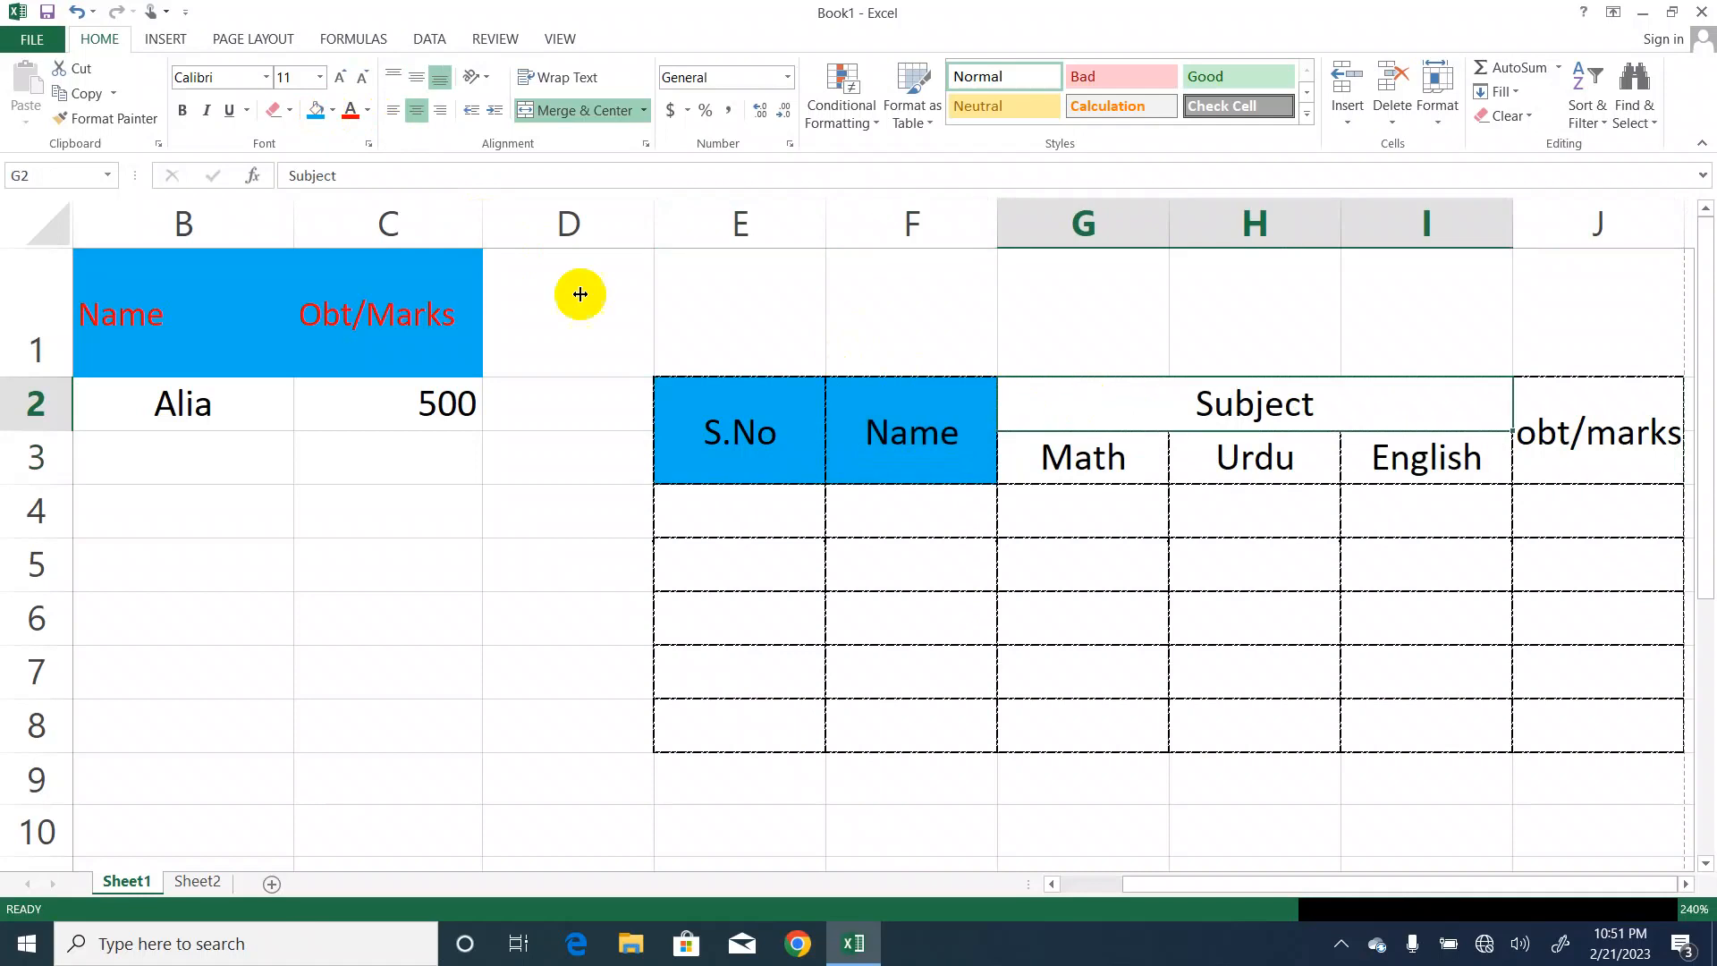
{"action": "left_click", "coordinate": [318, 109]}
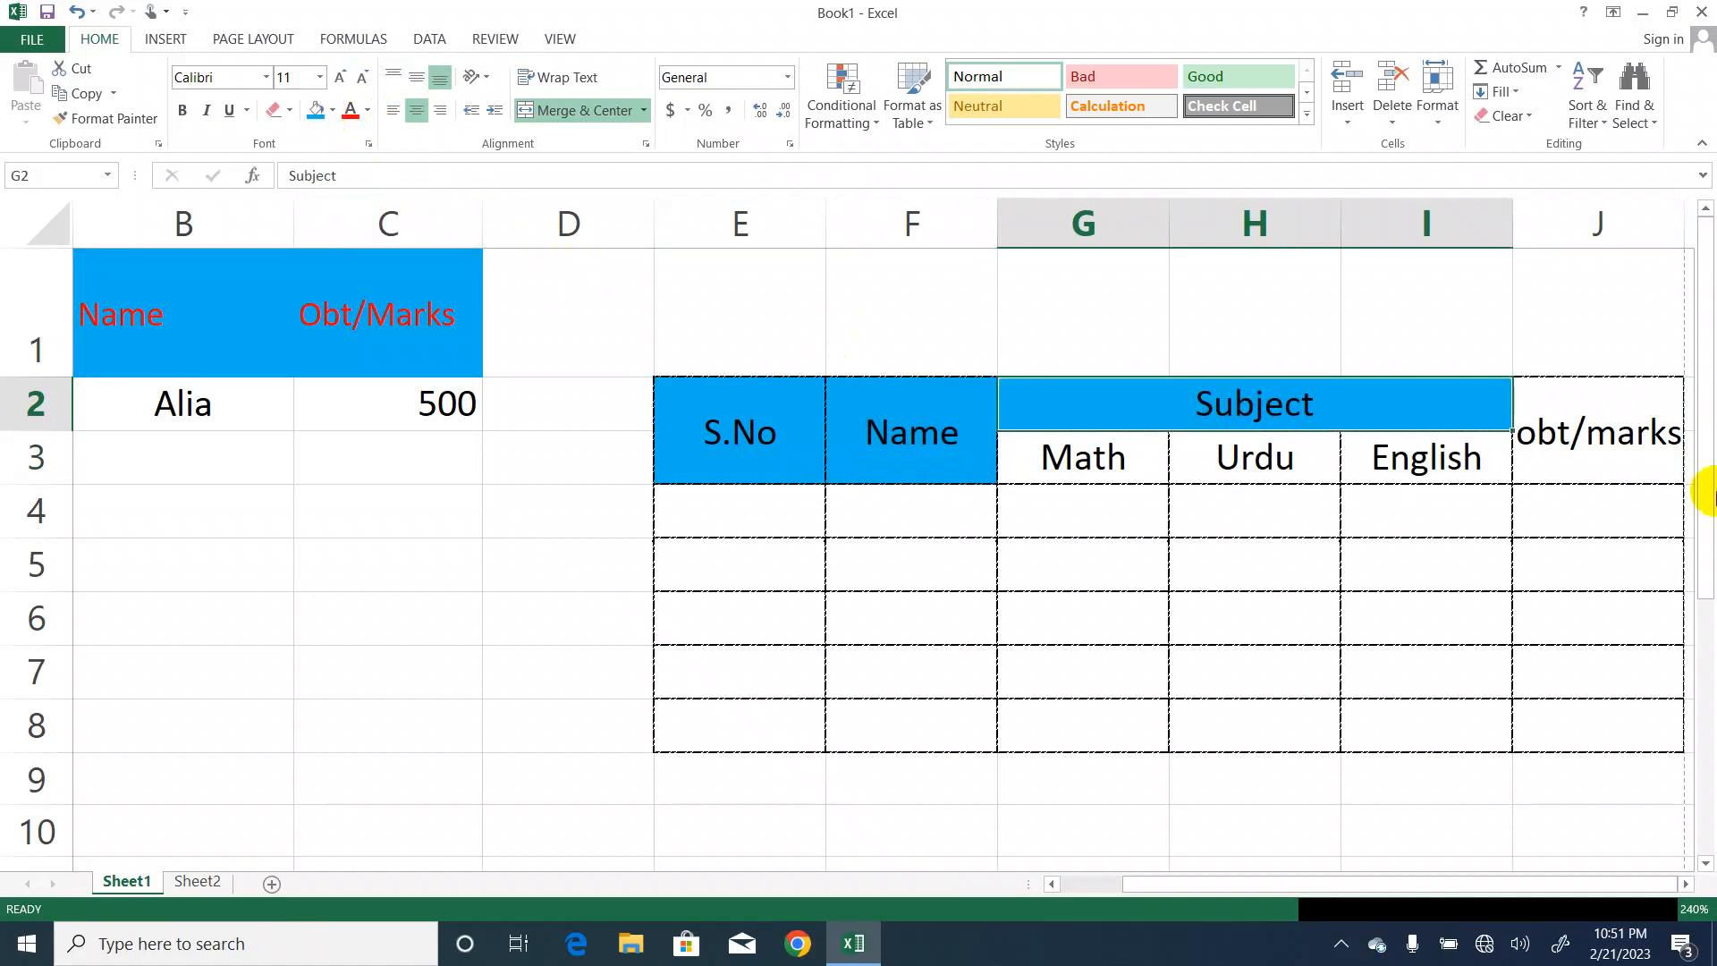
{"action": "left_click", "coordinate": [1587, 438]}
{"action": "left_click", "coordinate": [313, 112]}
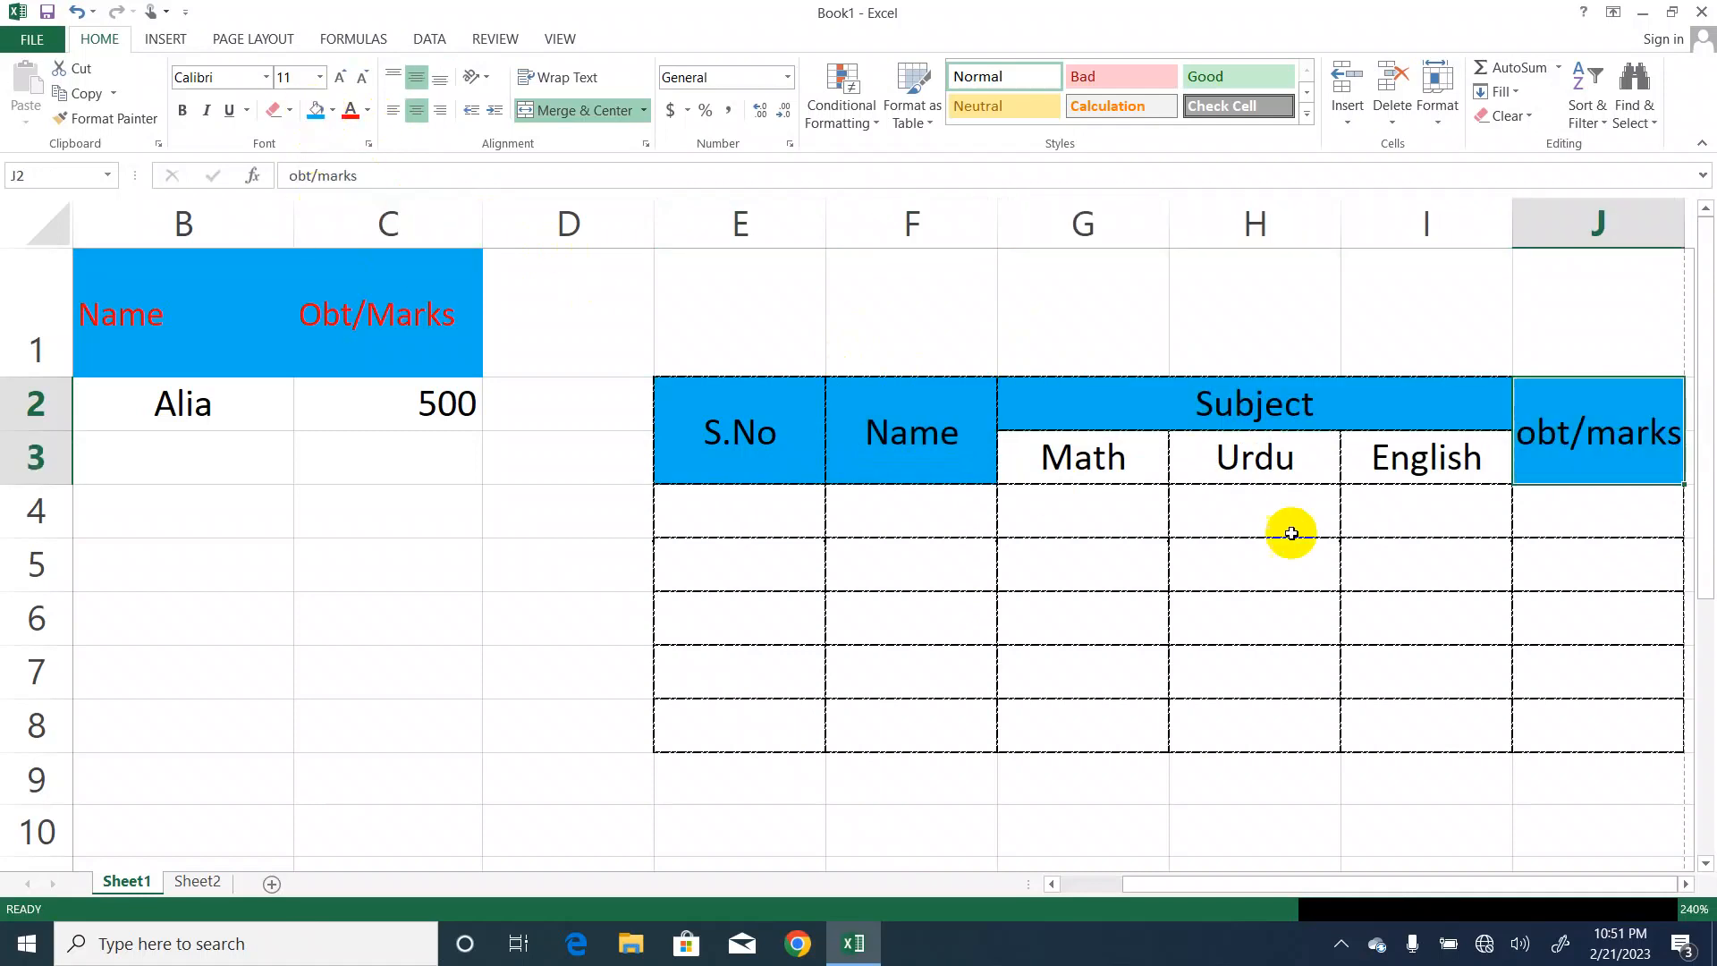
Fill the Math, Urdu and English headings in G3:I3 with the standard orange color.
{"action": "left_click_drag", "start_coordinate": [1083, 454], "coordinate": [1406, 463]}
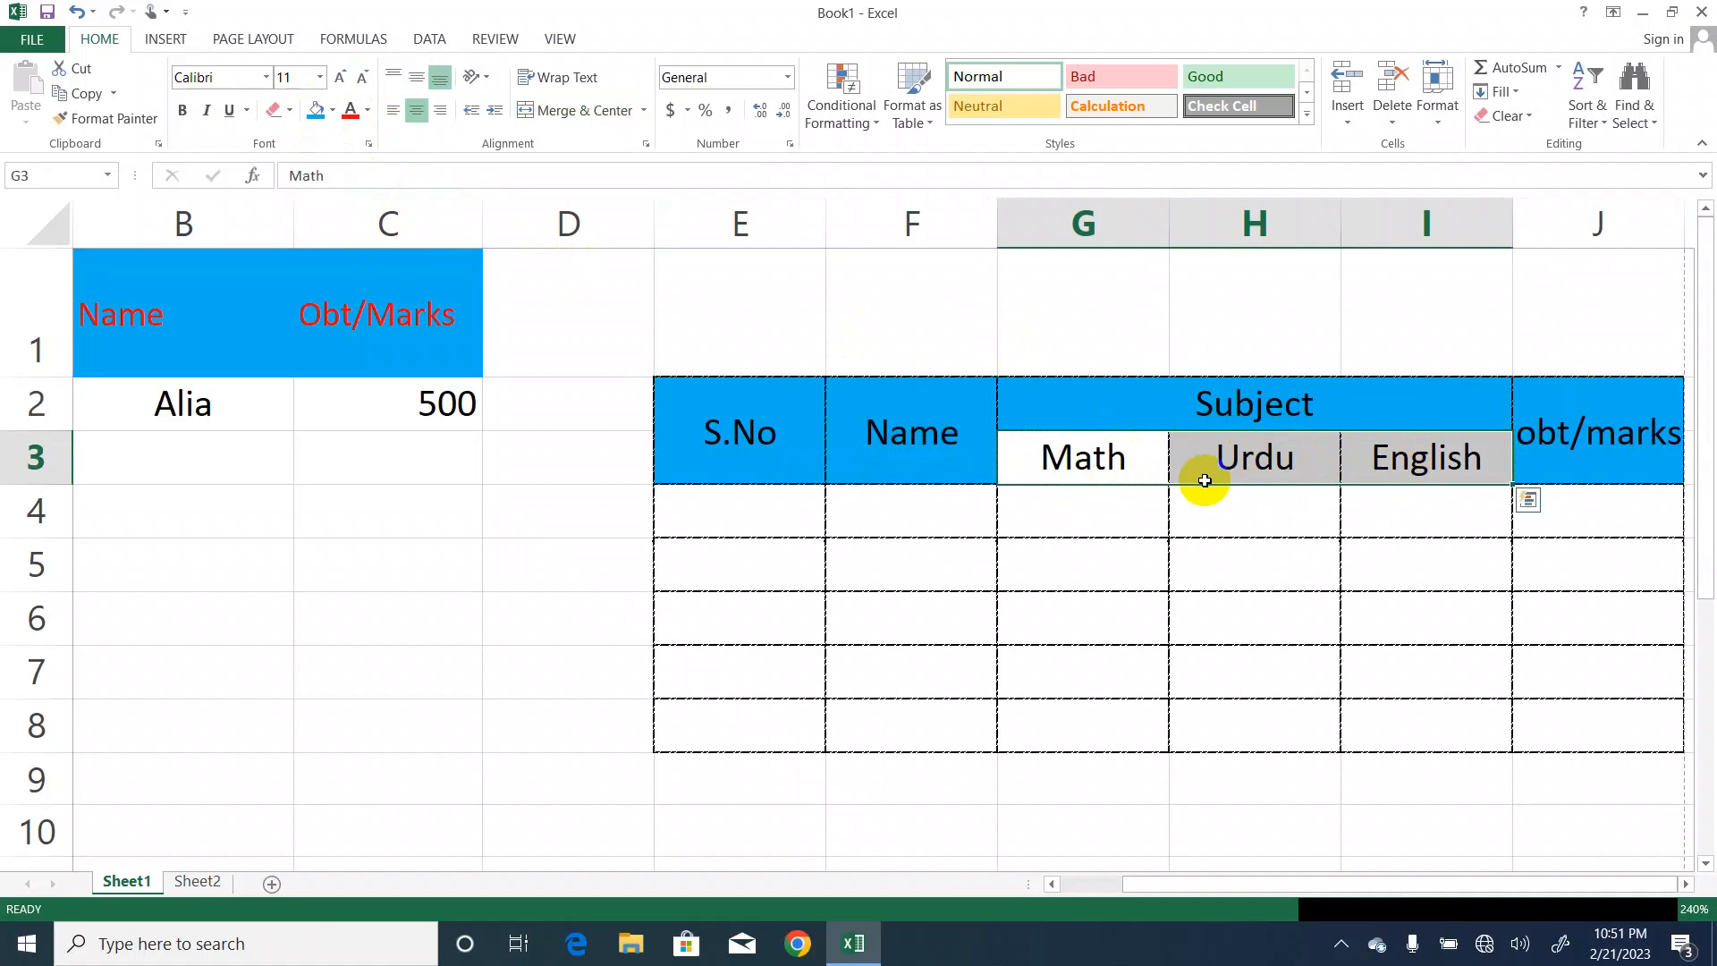
{"action": "left_click", "coordinate": [332, 114]}
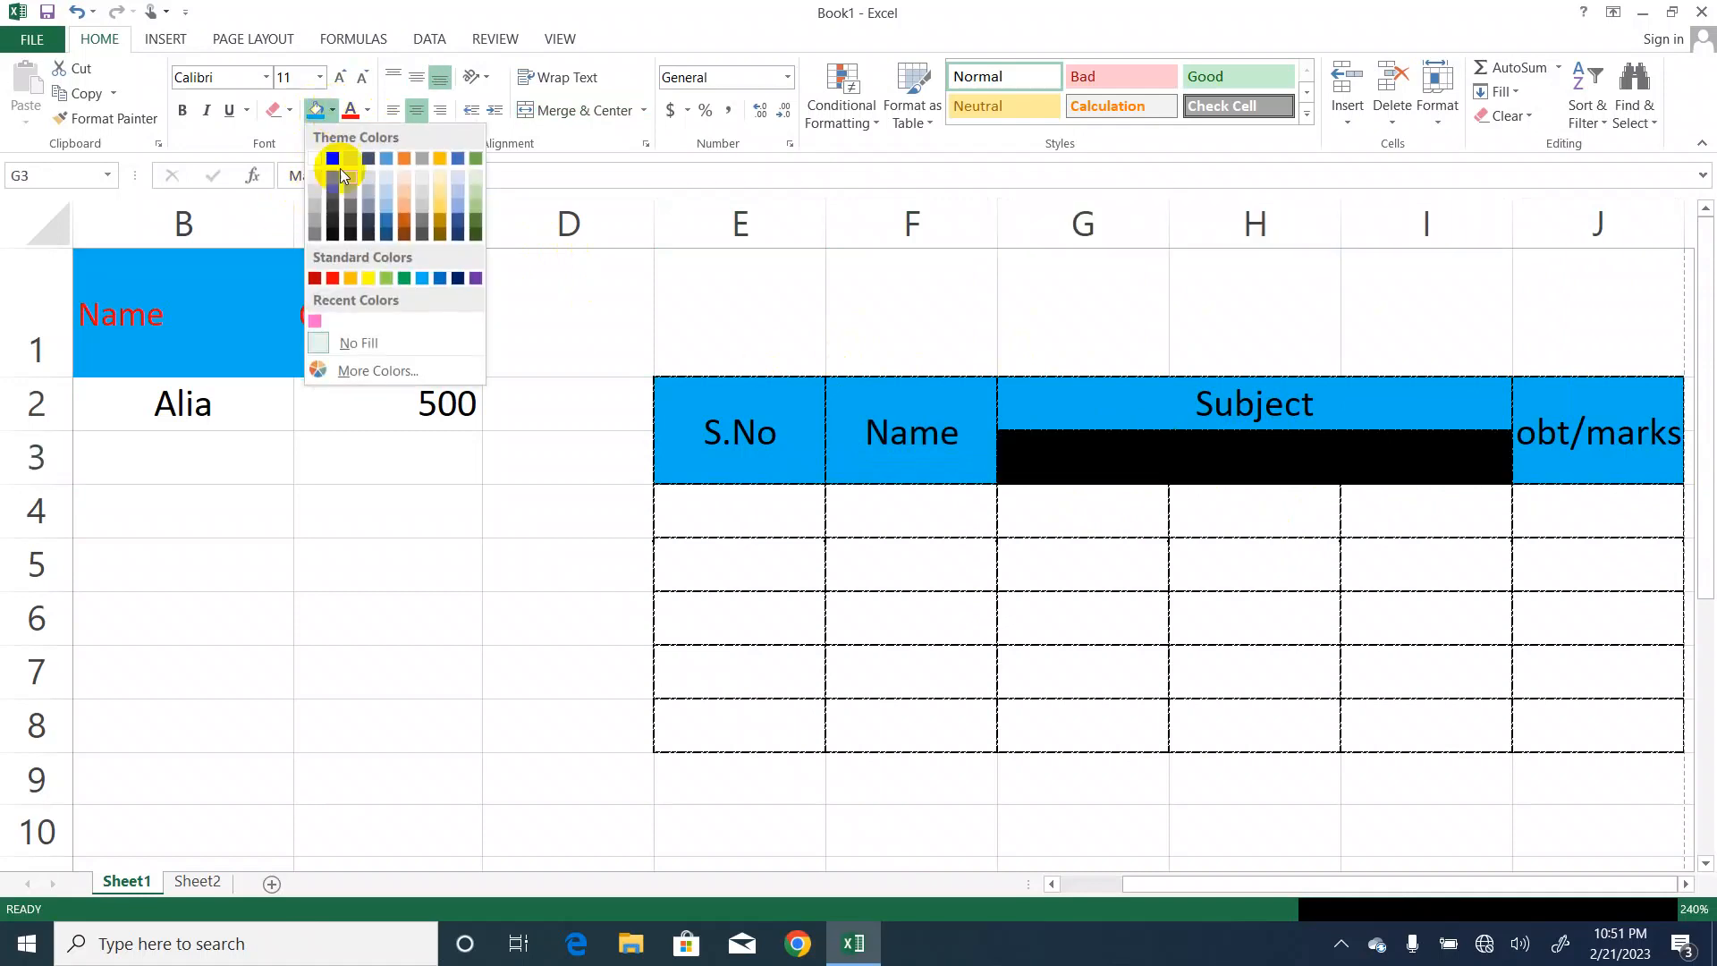
{"action": "left_click", "coordinate": [340, 277]}
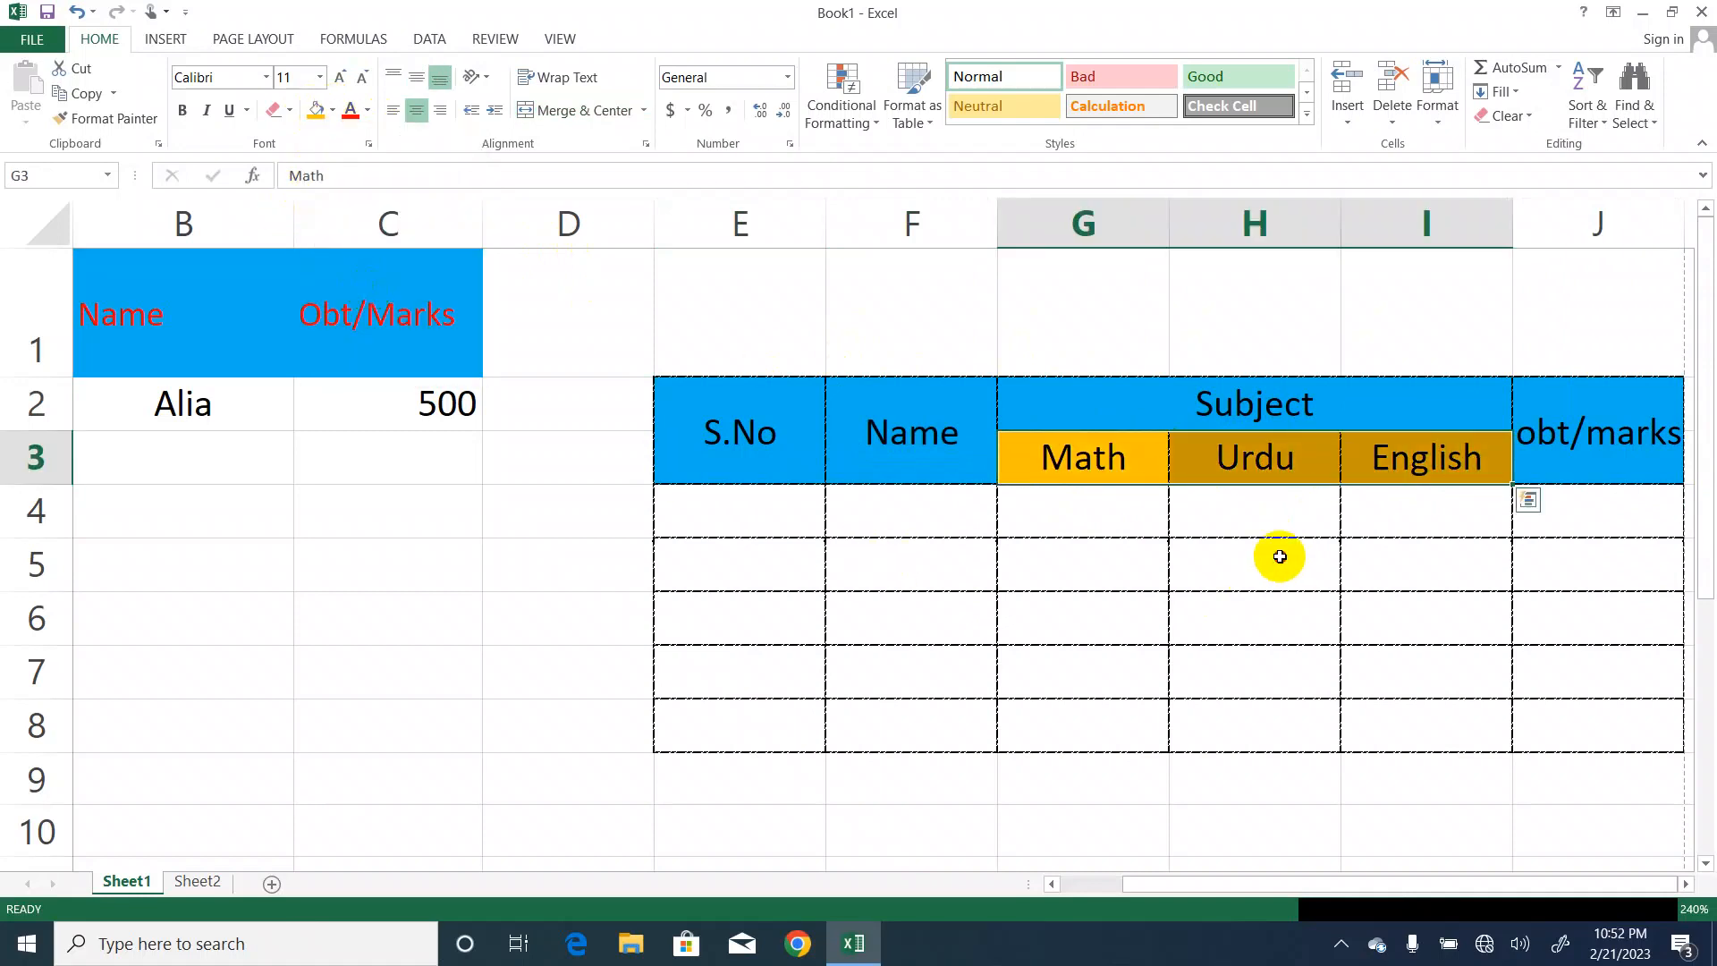
{"action": "left_click", "coordinate": [1278, 555]}
Narrow column E to fit the S.No heading and widen column F for the names.
{"action": "left_click", "coordinate": [760, 506]}
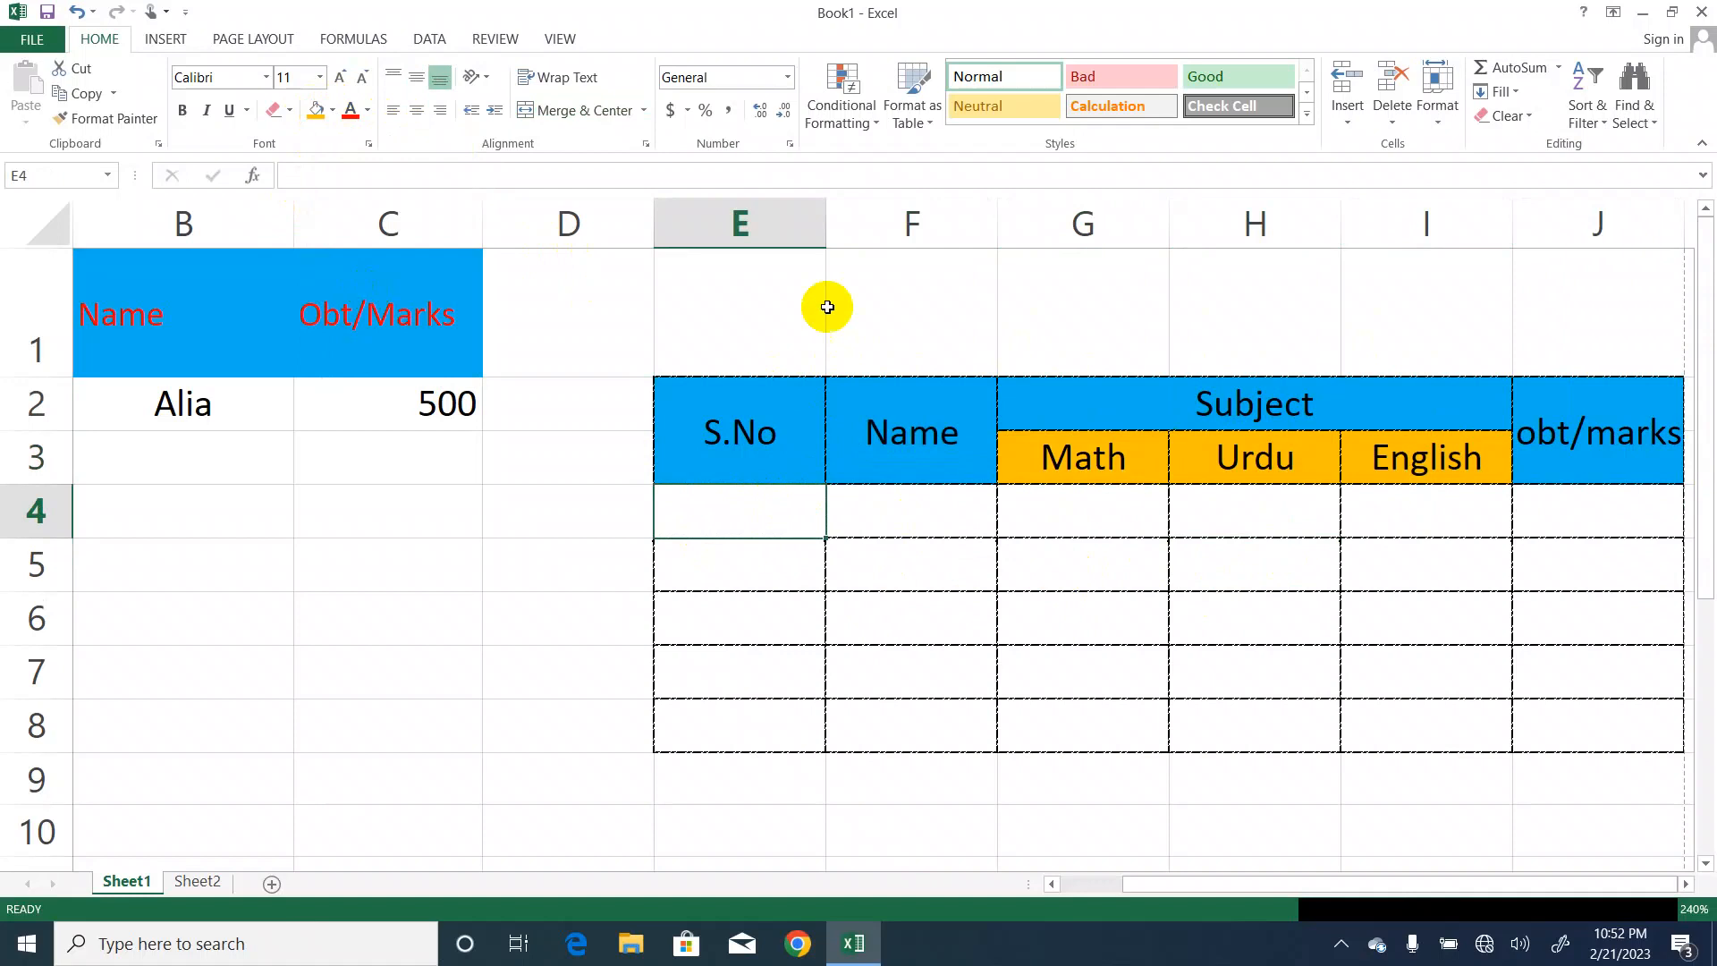
{"action": "left_click_drag", "start_coordinate": [822, 221], "coordinate": [748, 277]}
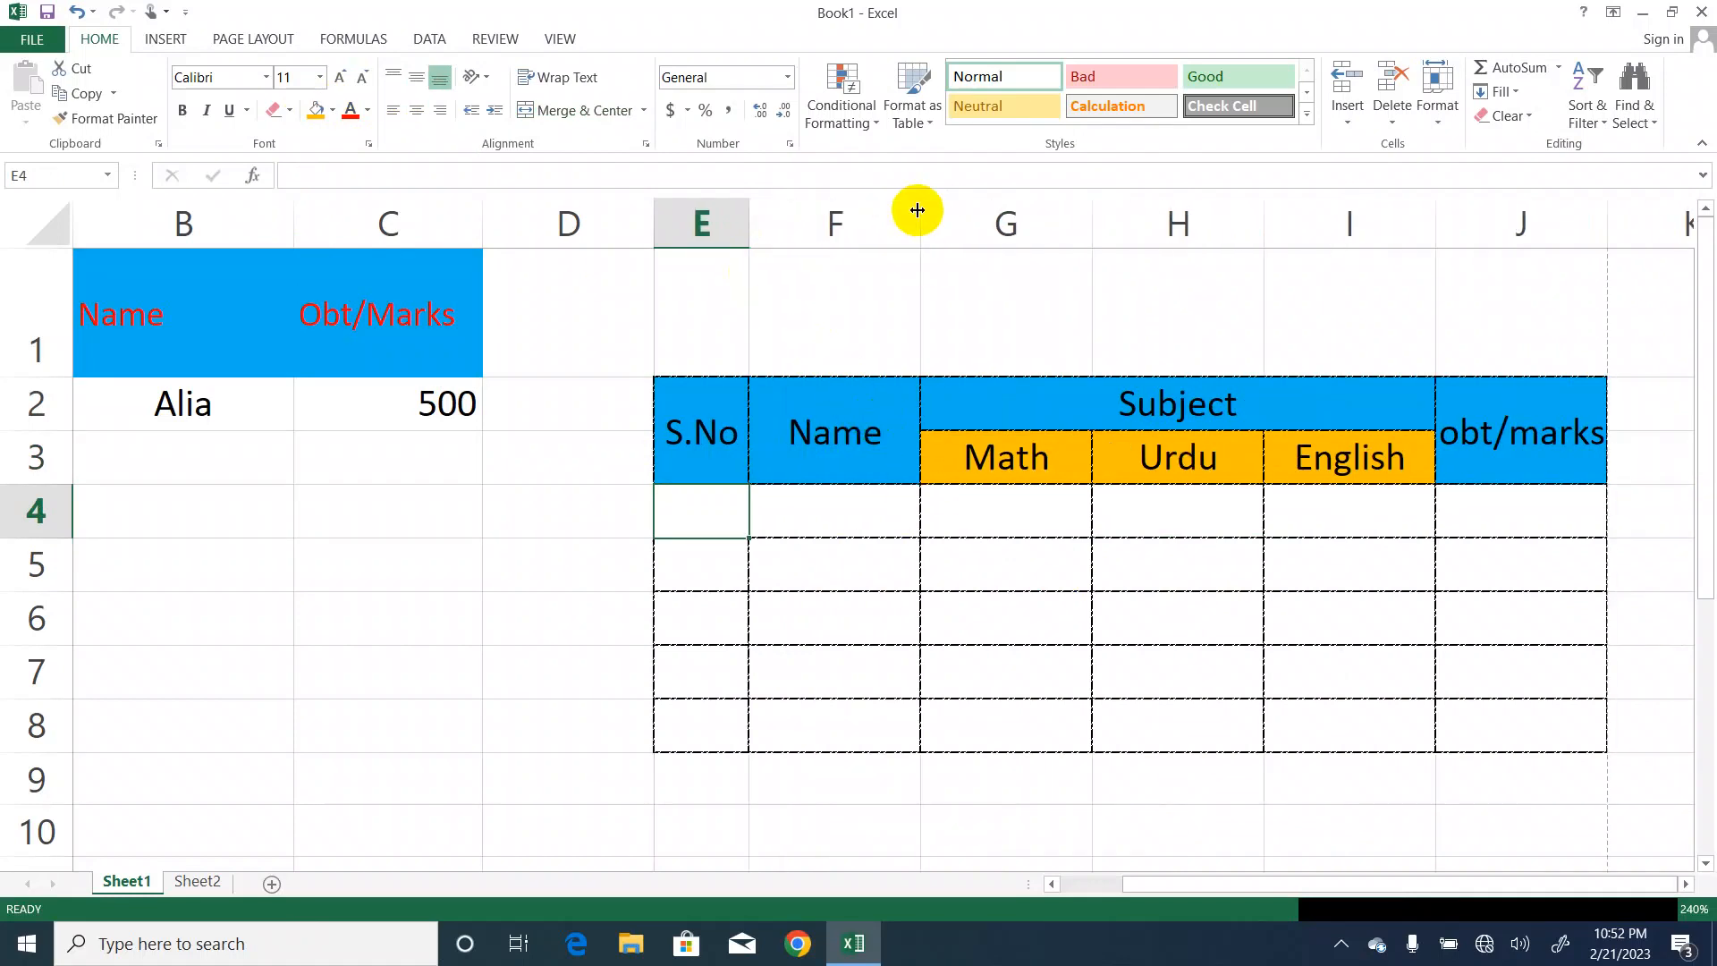
{"action": "left_click_drag", "start_coordinate": [917, 210], "coordinate": [963, 223]}
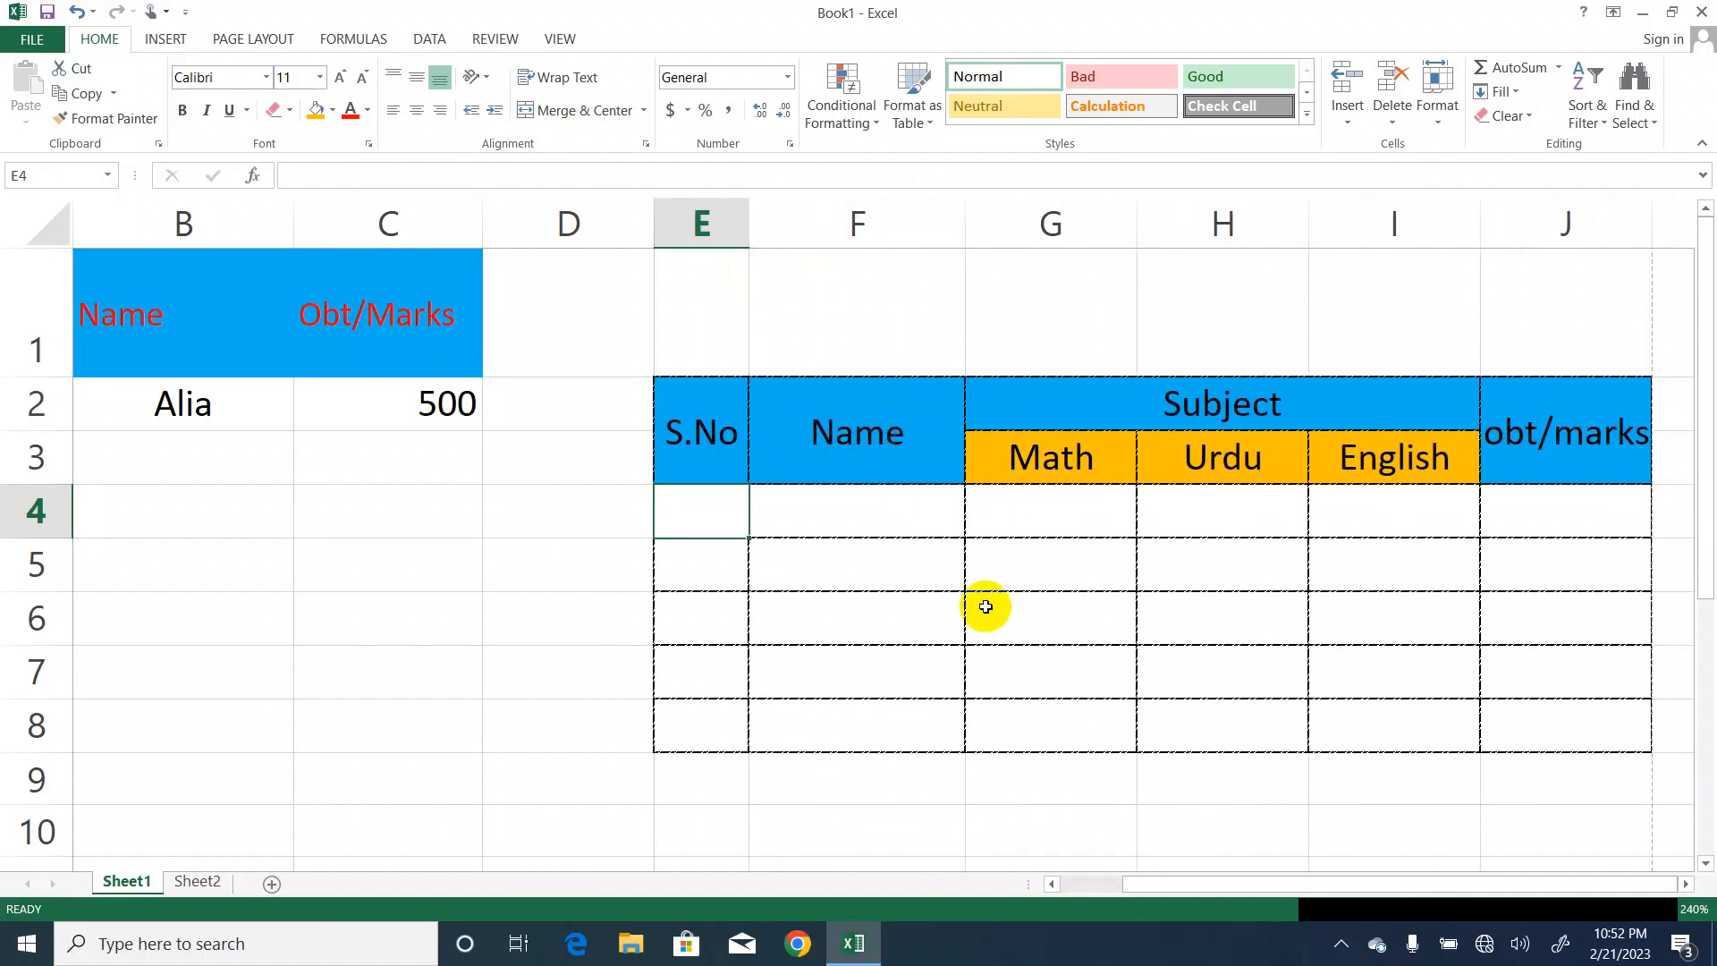
Try Merge & Center and Merge Across on the single empty cell E4.
{"action": "left_click", "coordinate": [645, 111]}
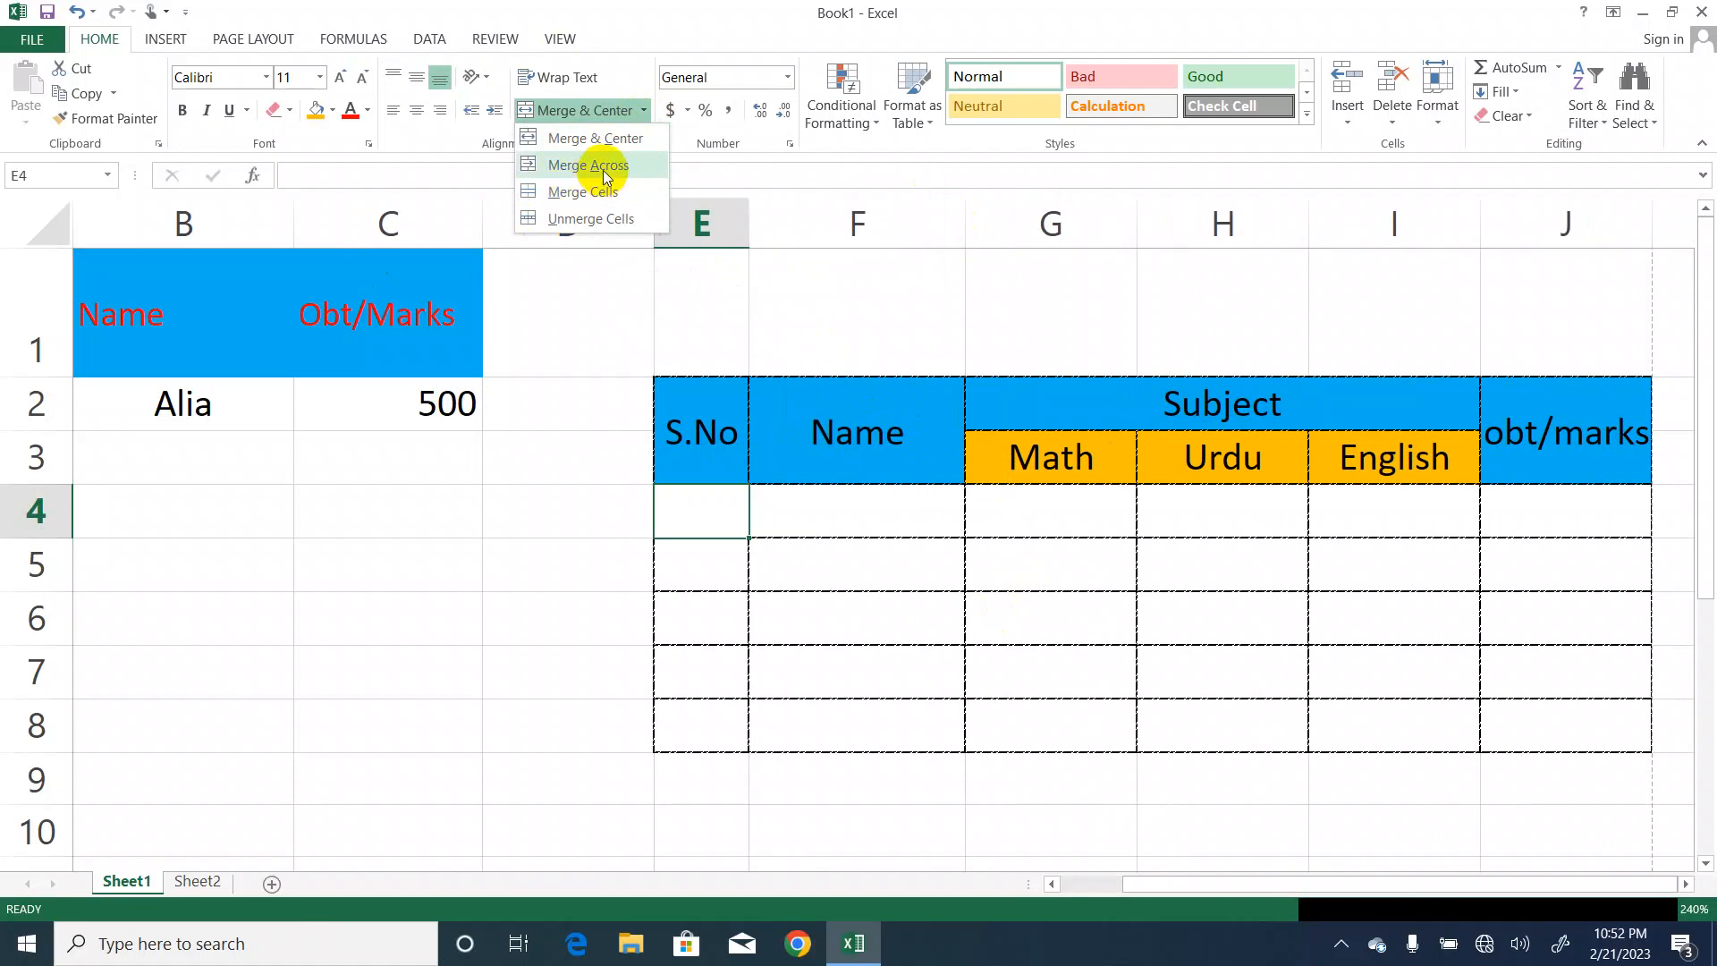
{"action": "left_click", "coordinate": [814, 506]}
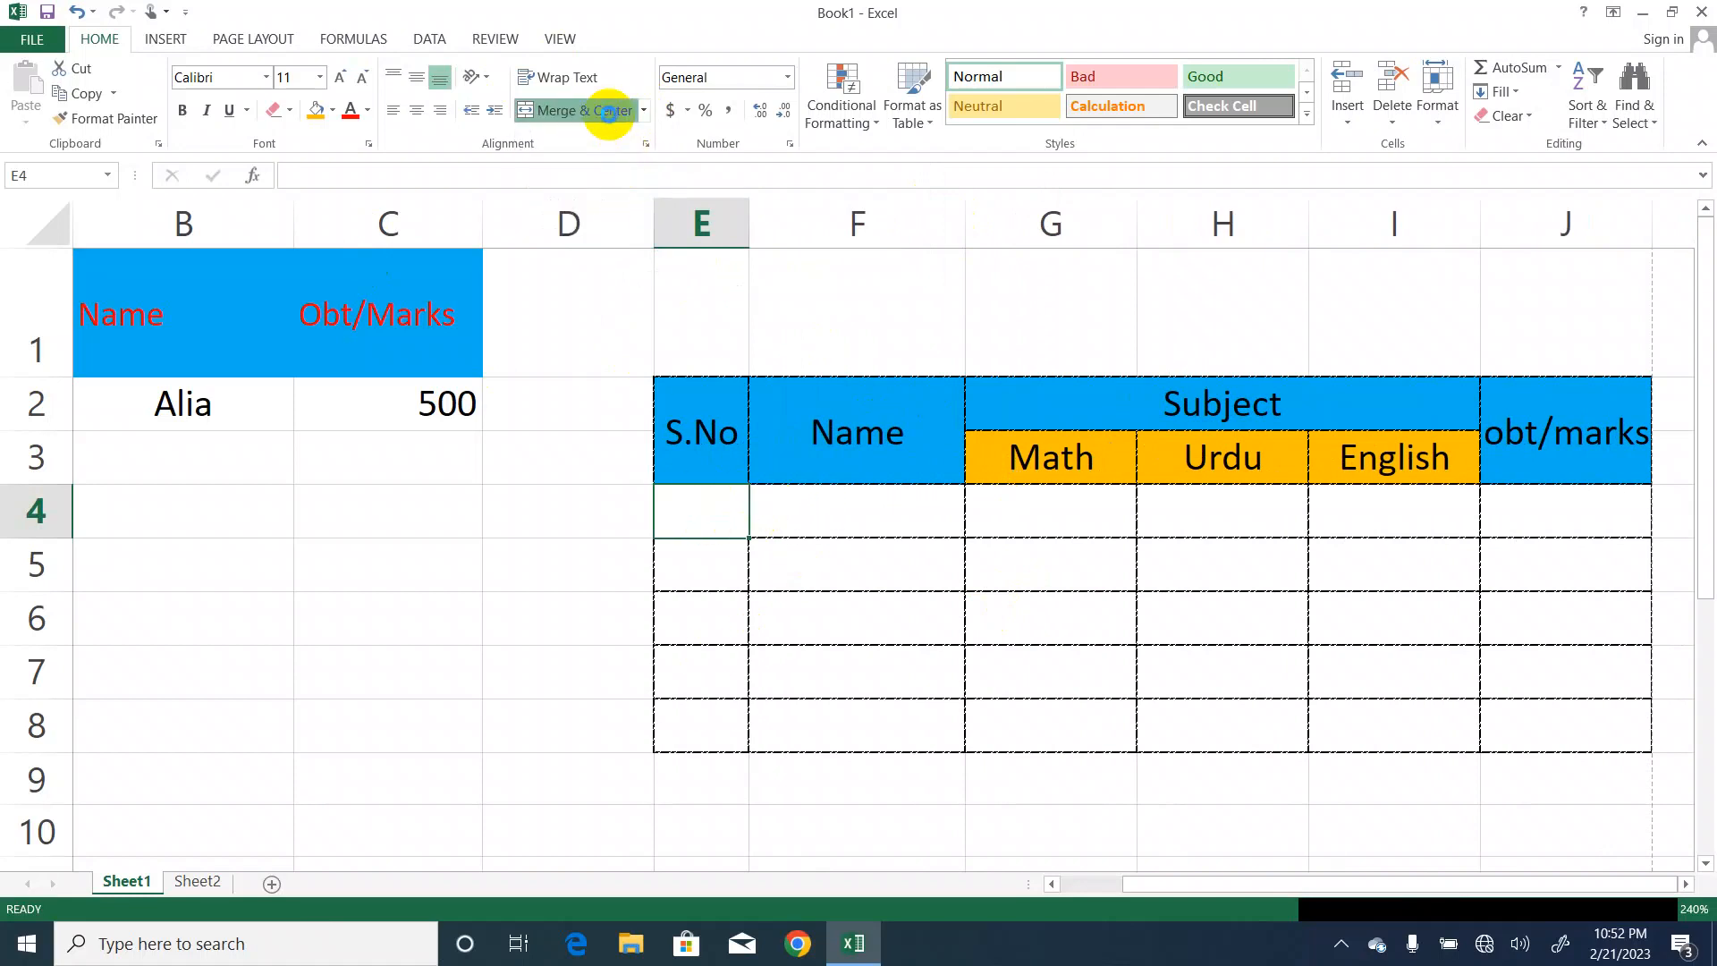
{"action": "left_click", "coordinate": [649, 112]}
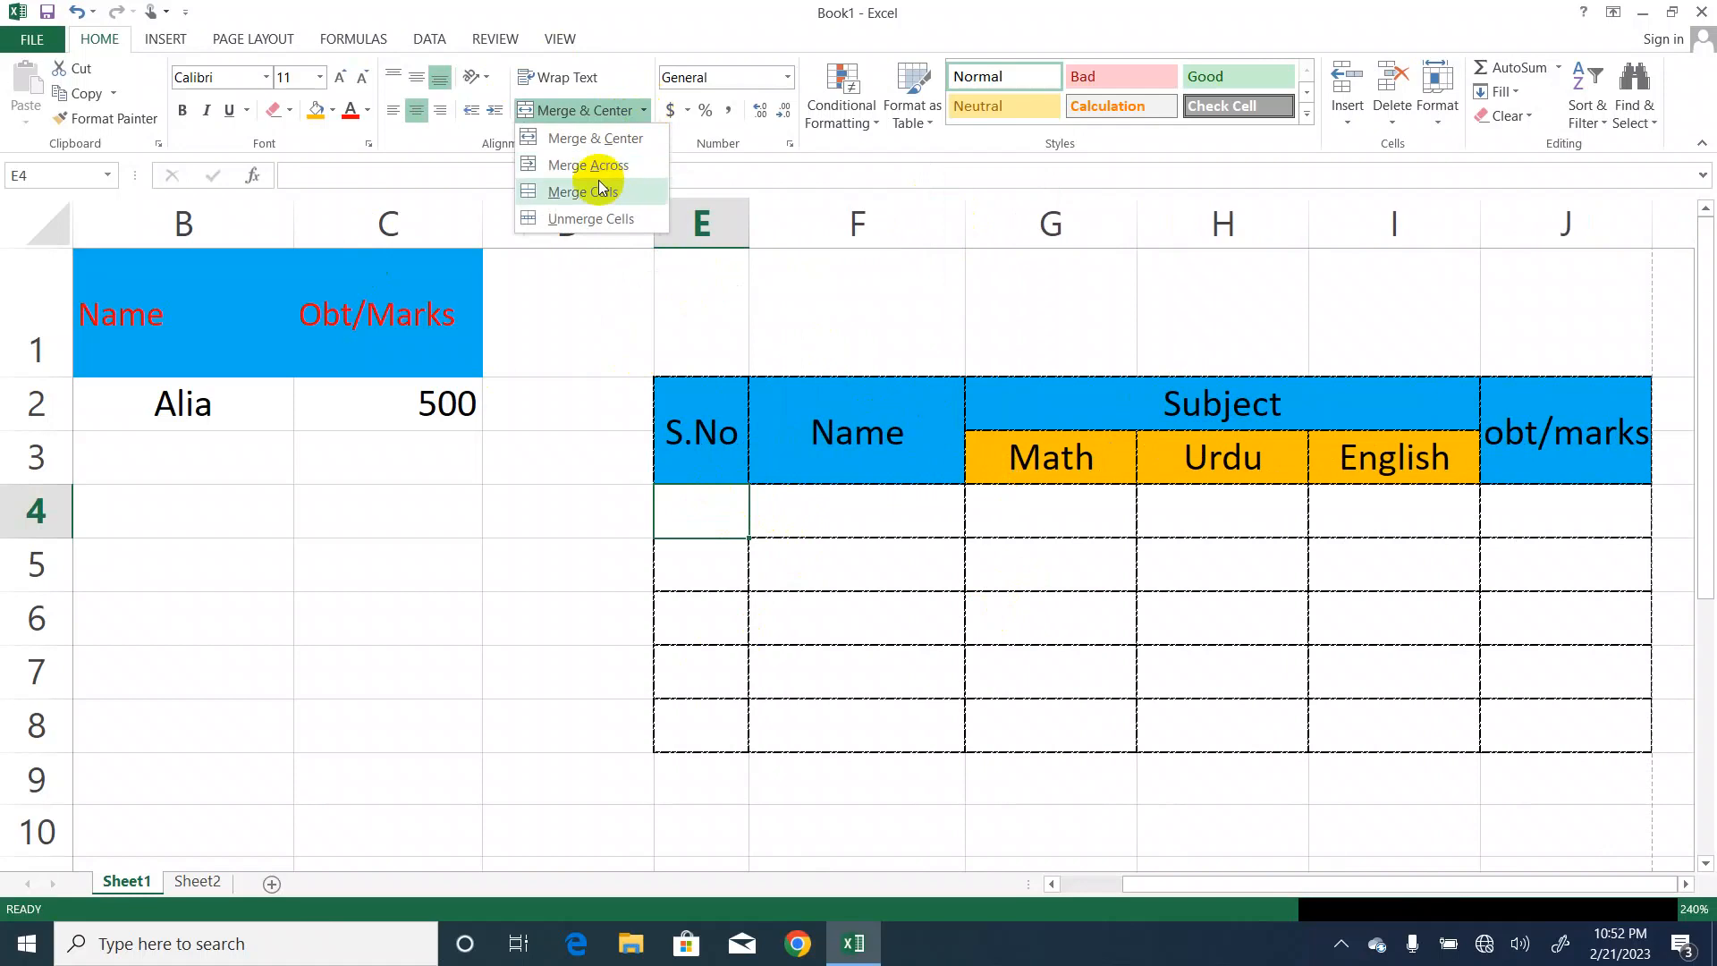
{"action": "left_click", "coordinate": [601, 165]}
{"action": "left_click", "coordinate": [858, 508]}
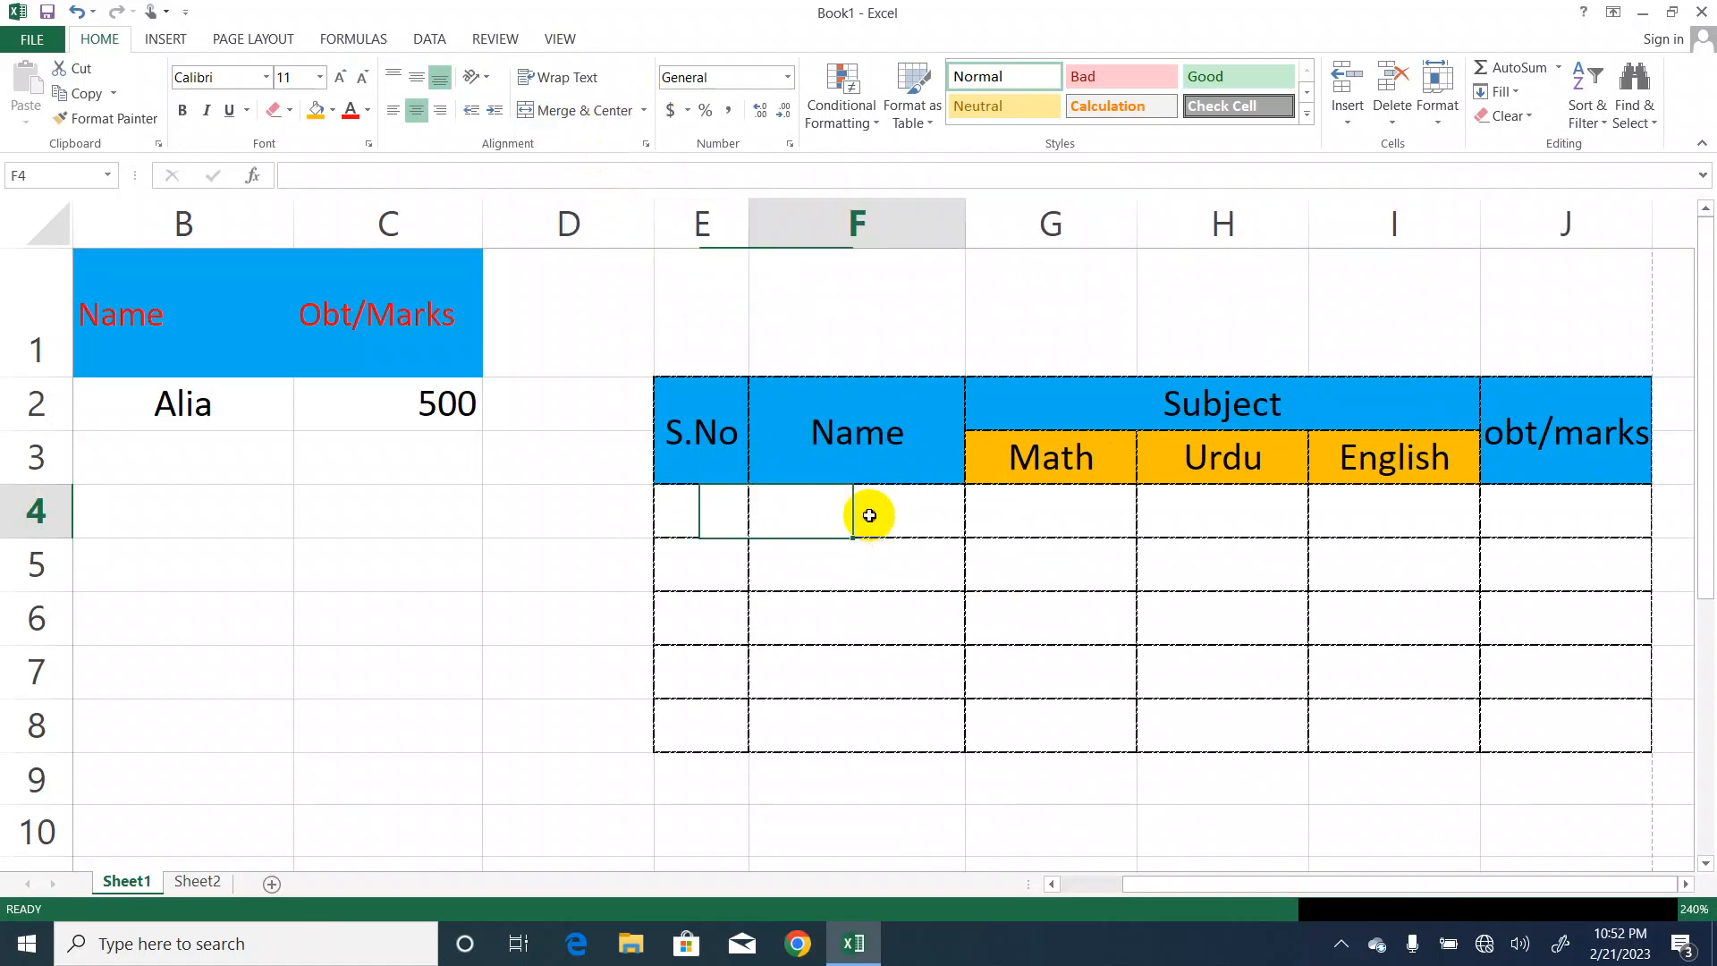
Try Merge Across on the Name heading F2:F3, toggling Merge & Center to merge, unmerge and merge it again.
{"action": "left_click", "coordinate": [824, 439]}
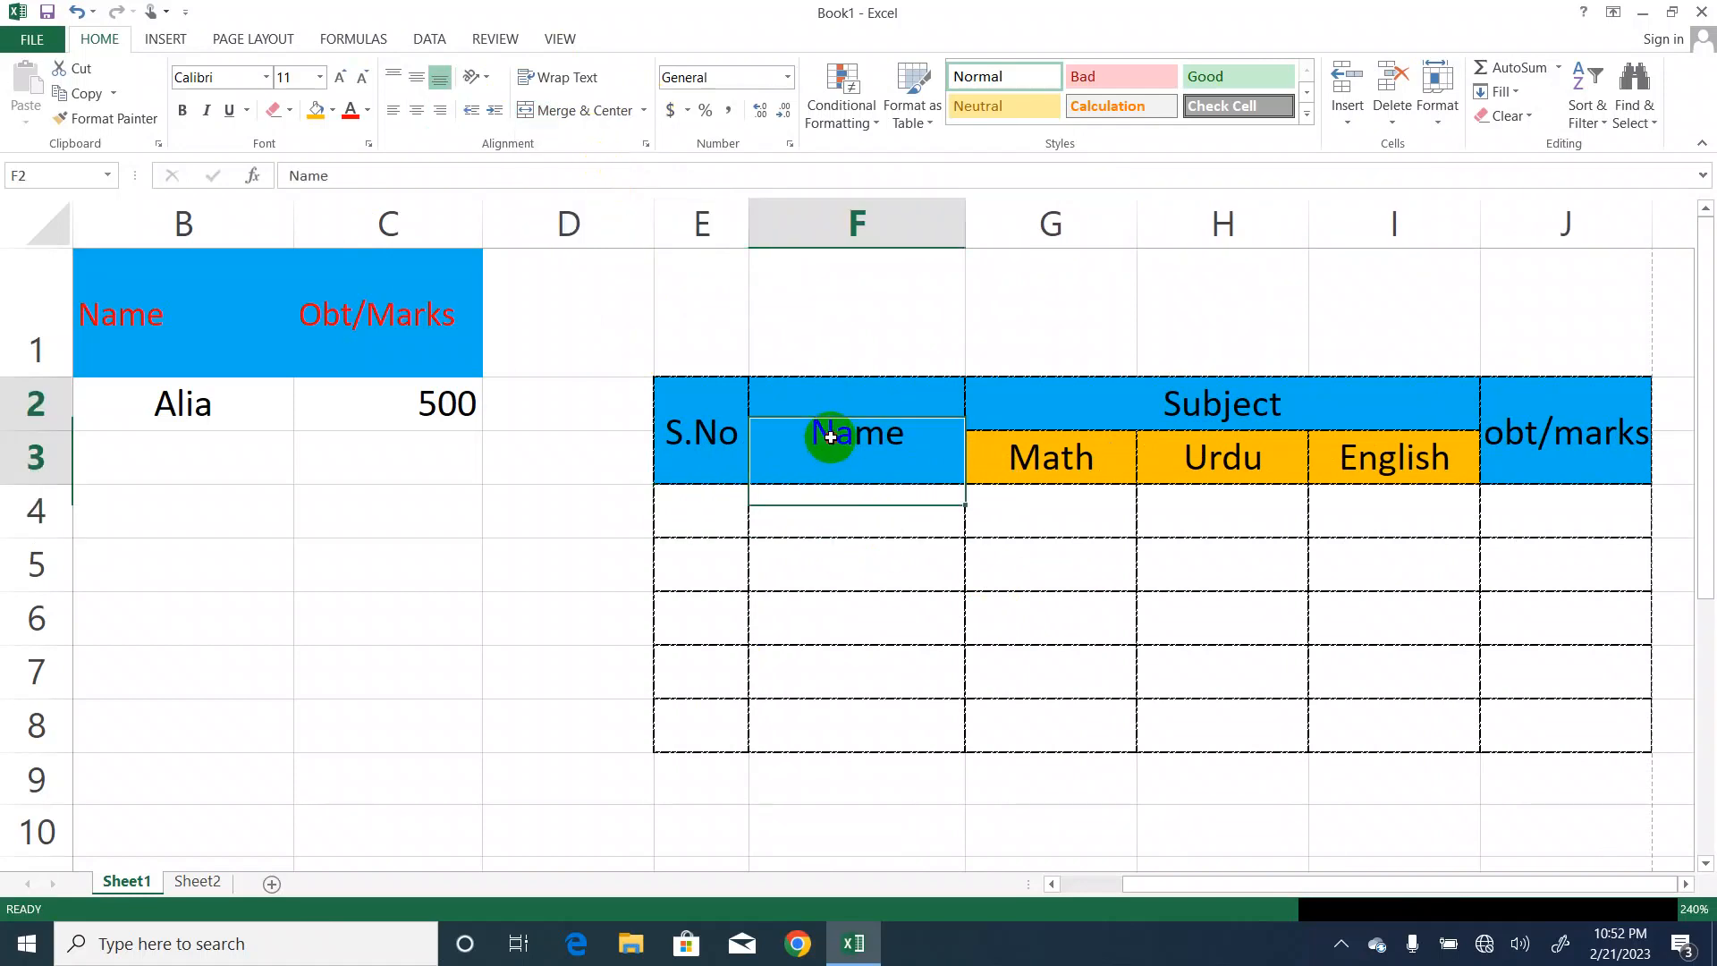
{"action": "left_click", "coordinate": [644, 110]}
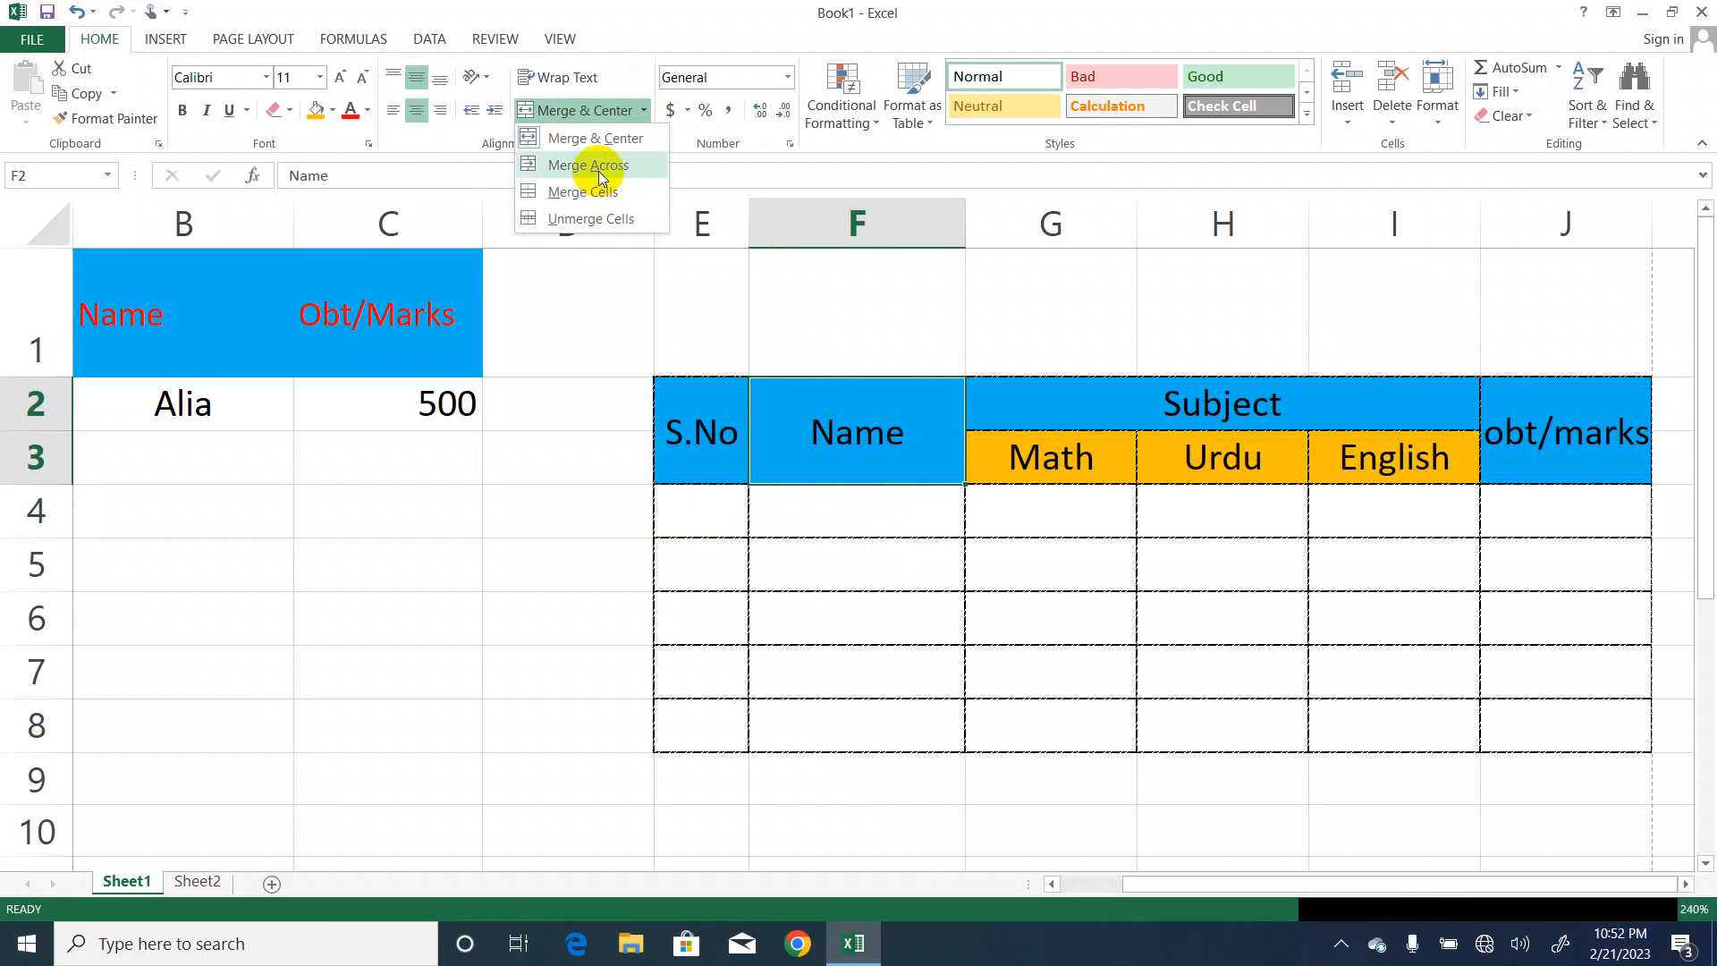
{"action": "left_click", "coordinate": [598, 166]}
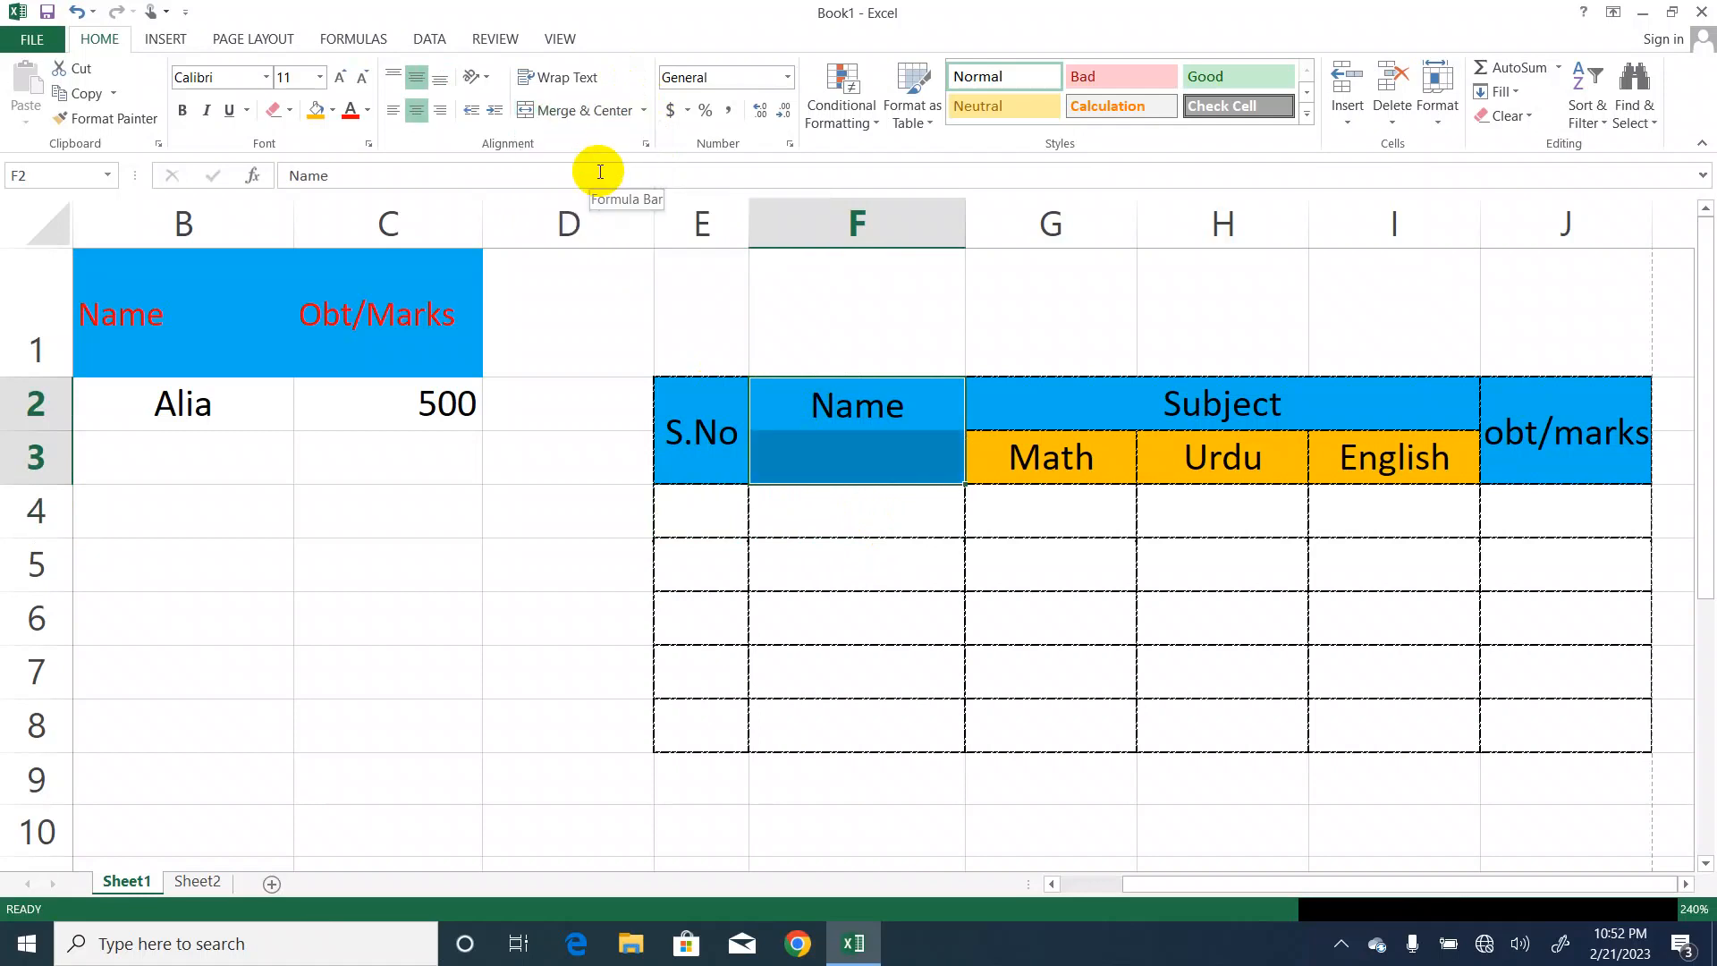
{"action": "left_click", "coordinate": [630, 110]}
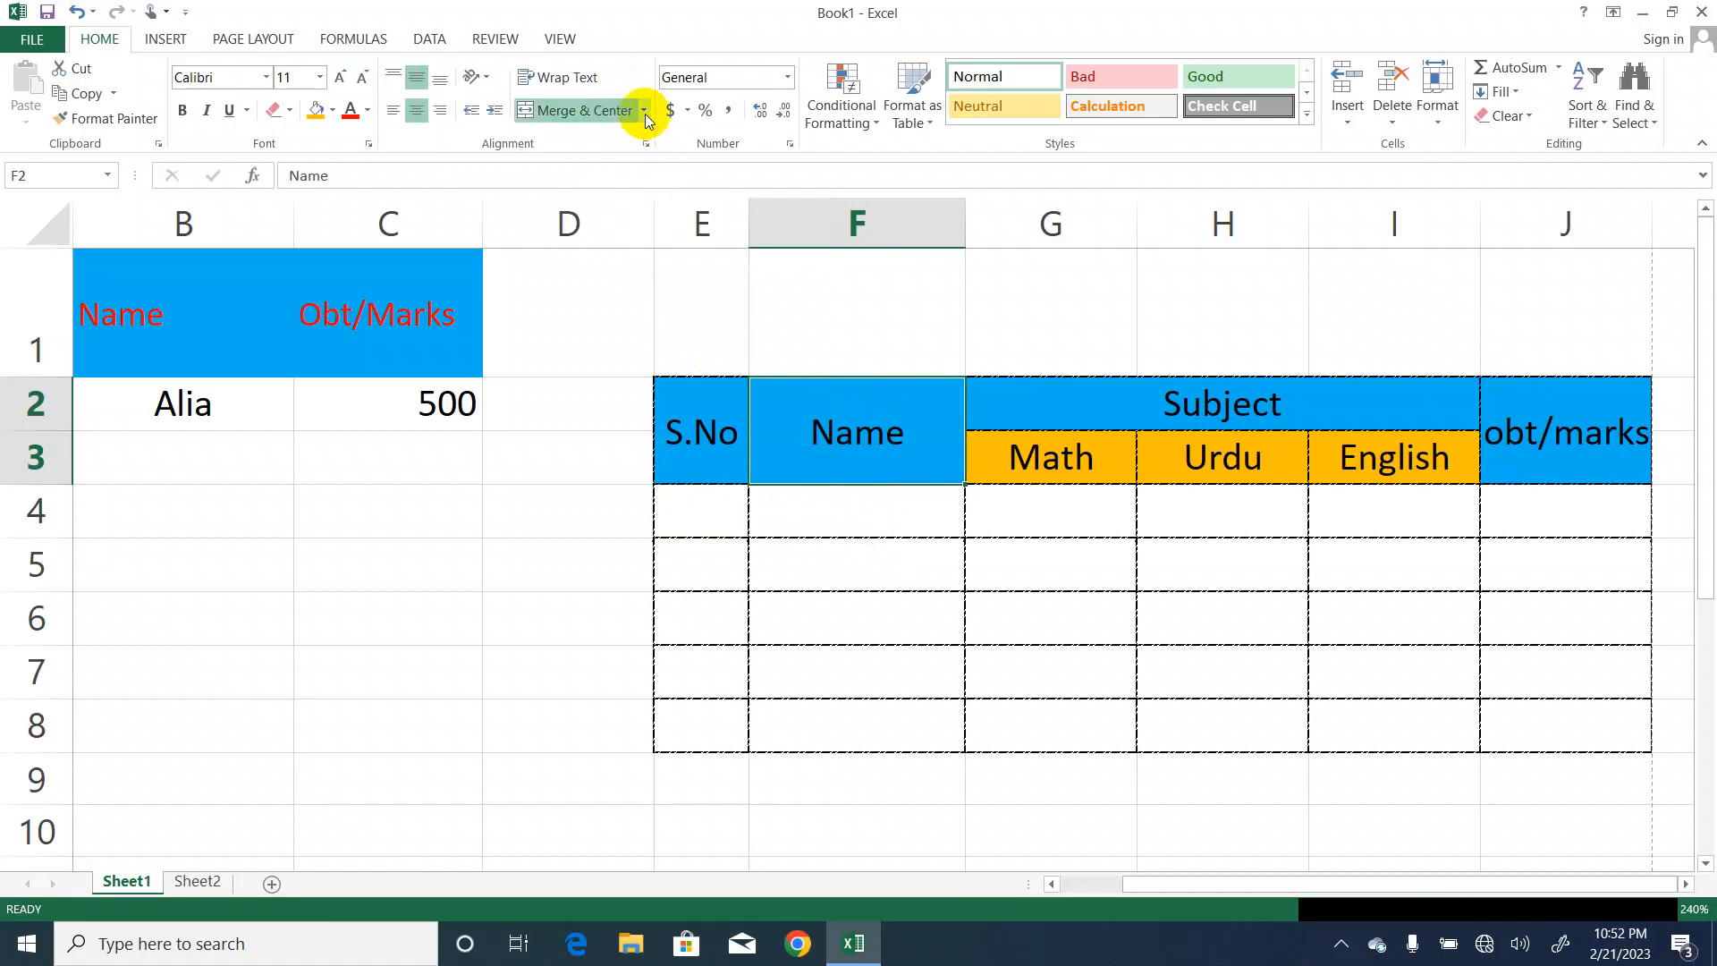
{"action": "left_click", "coordinate": [644, 110]}
{"action": "left_click", "coordinate": [603, 140]}
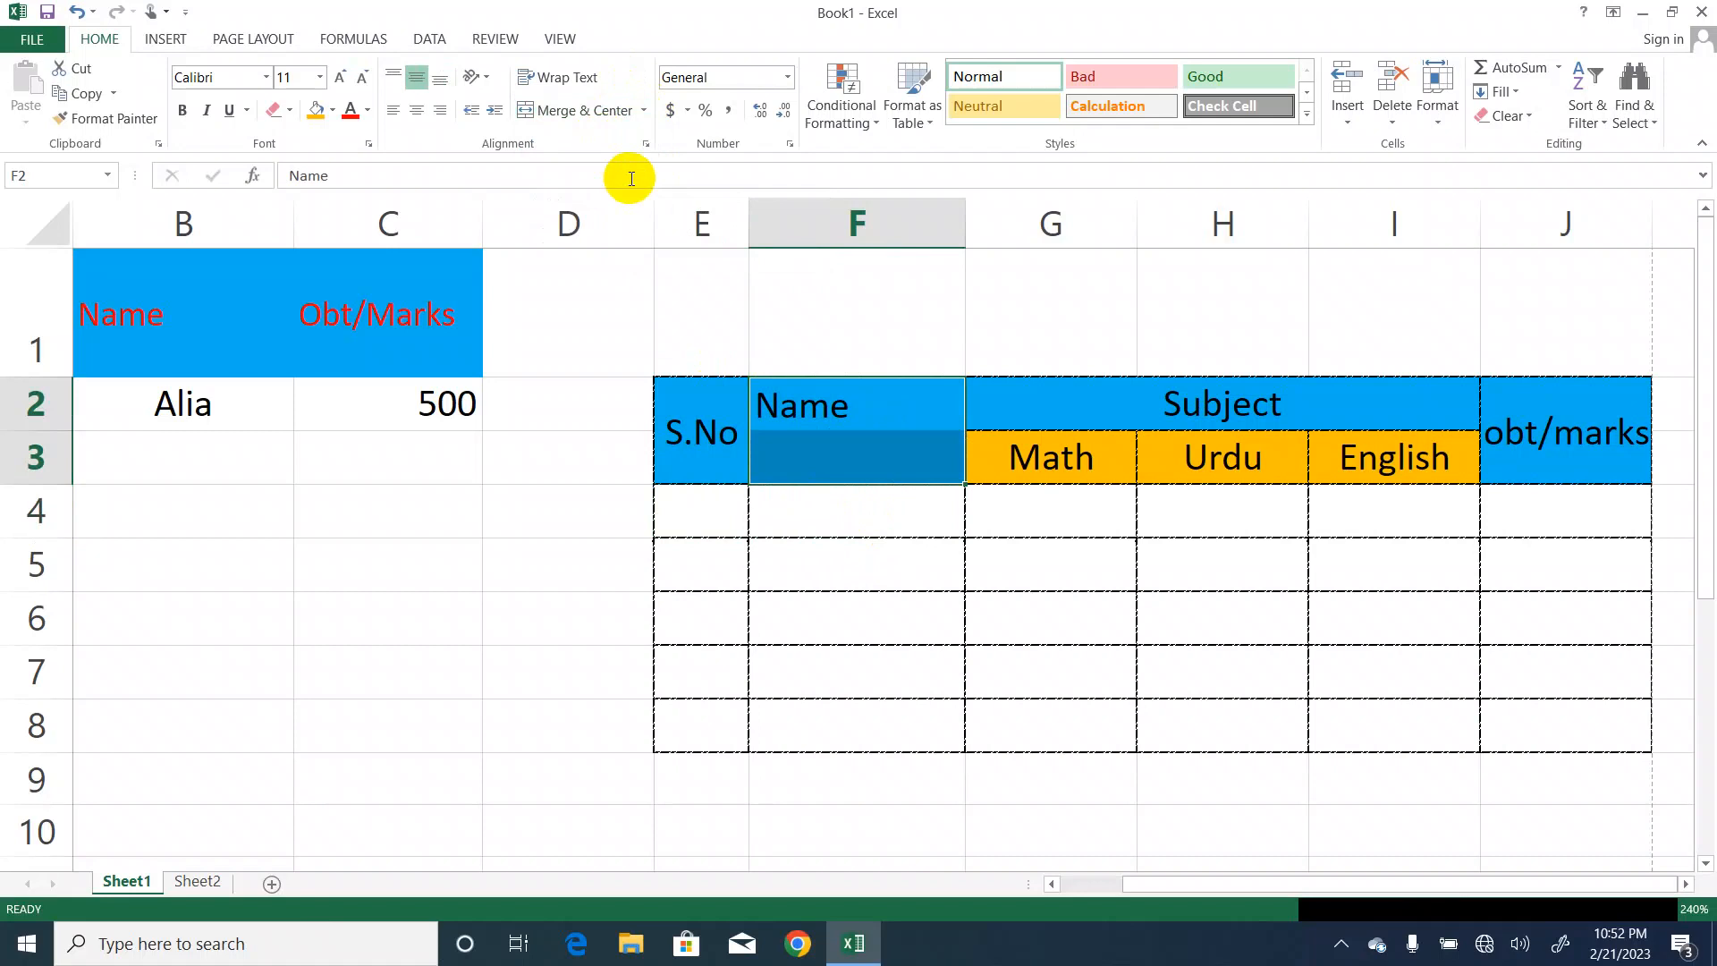
{"action": "left_click", "coordinate": [620, 110]}
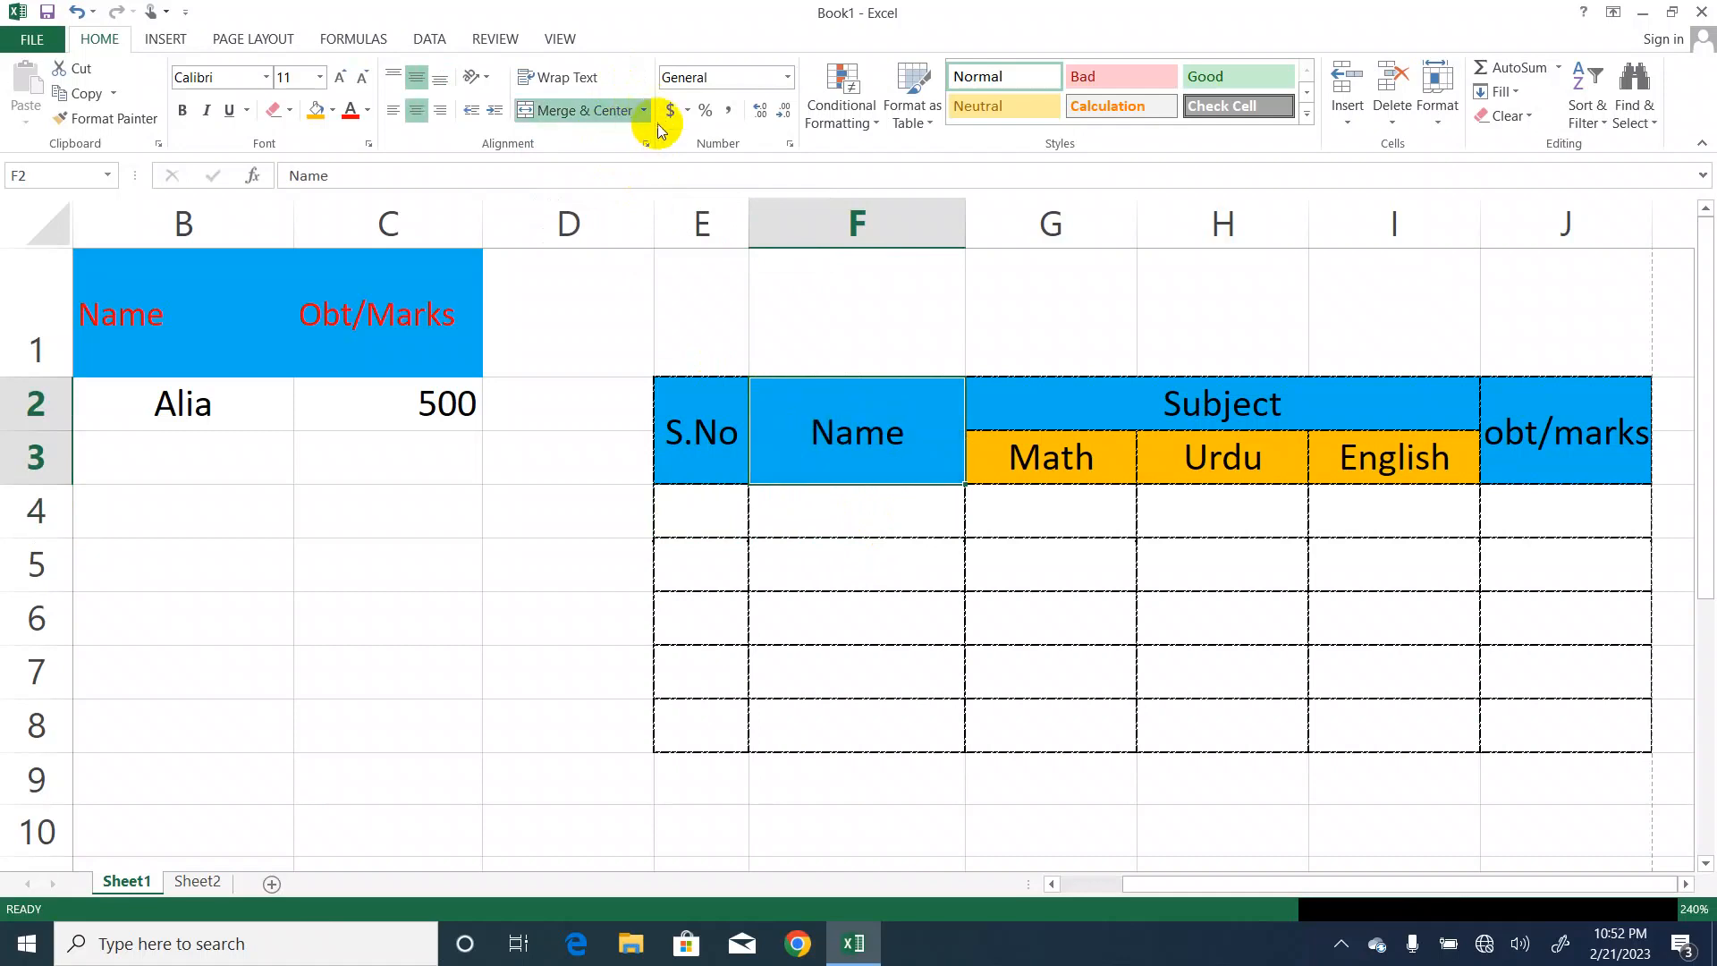
Try Merge Cells twice on the already merged Name heading F2:F3.
{"action": "left_click", "coordinate": [646, 110]}
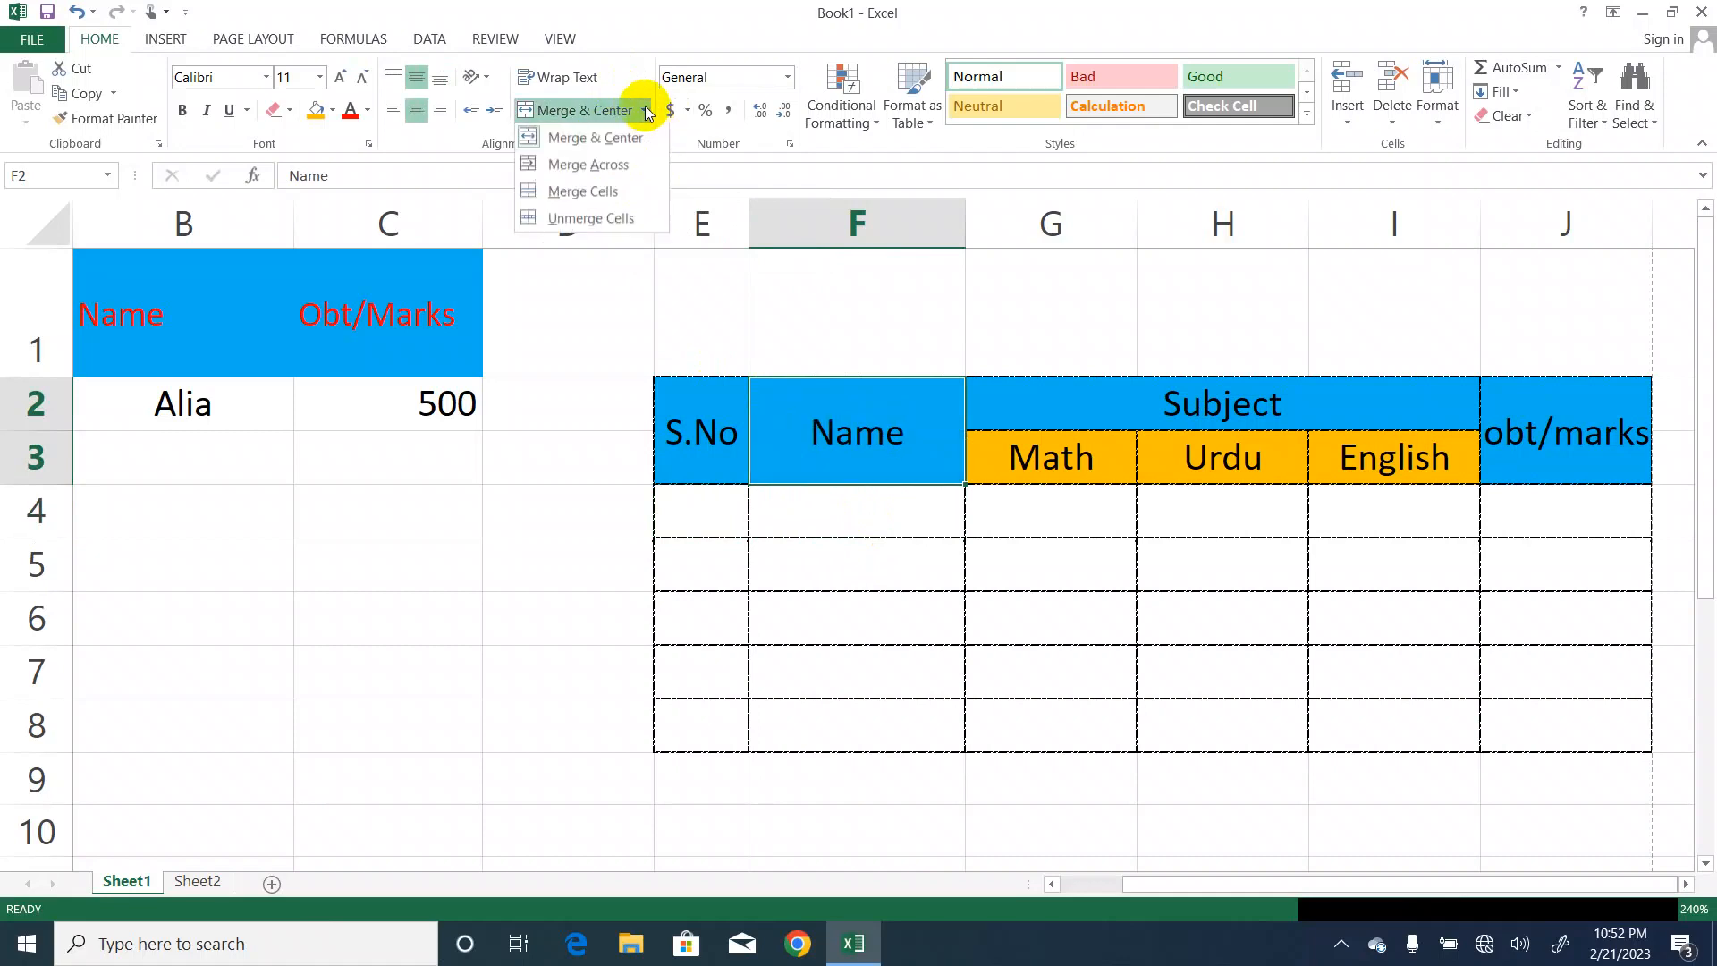
{"action": "left_click", "coordinate": [603, 193]}
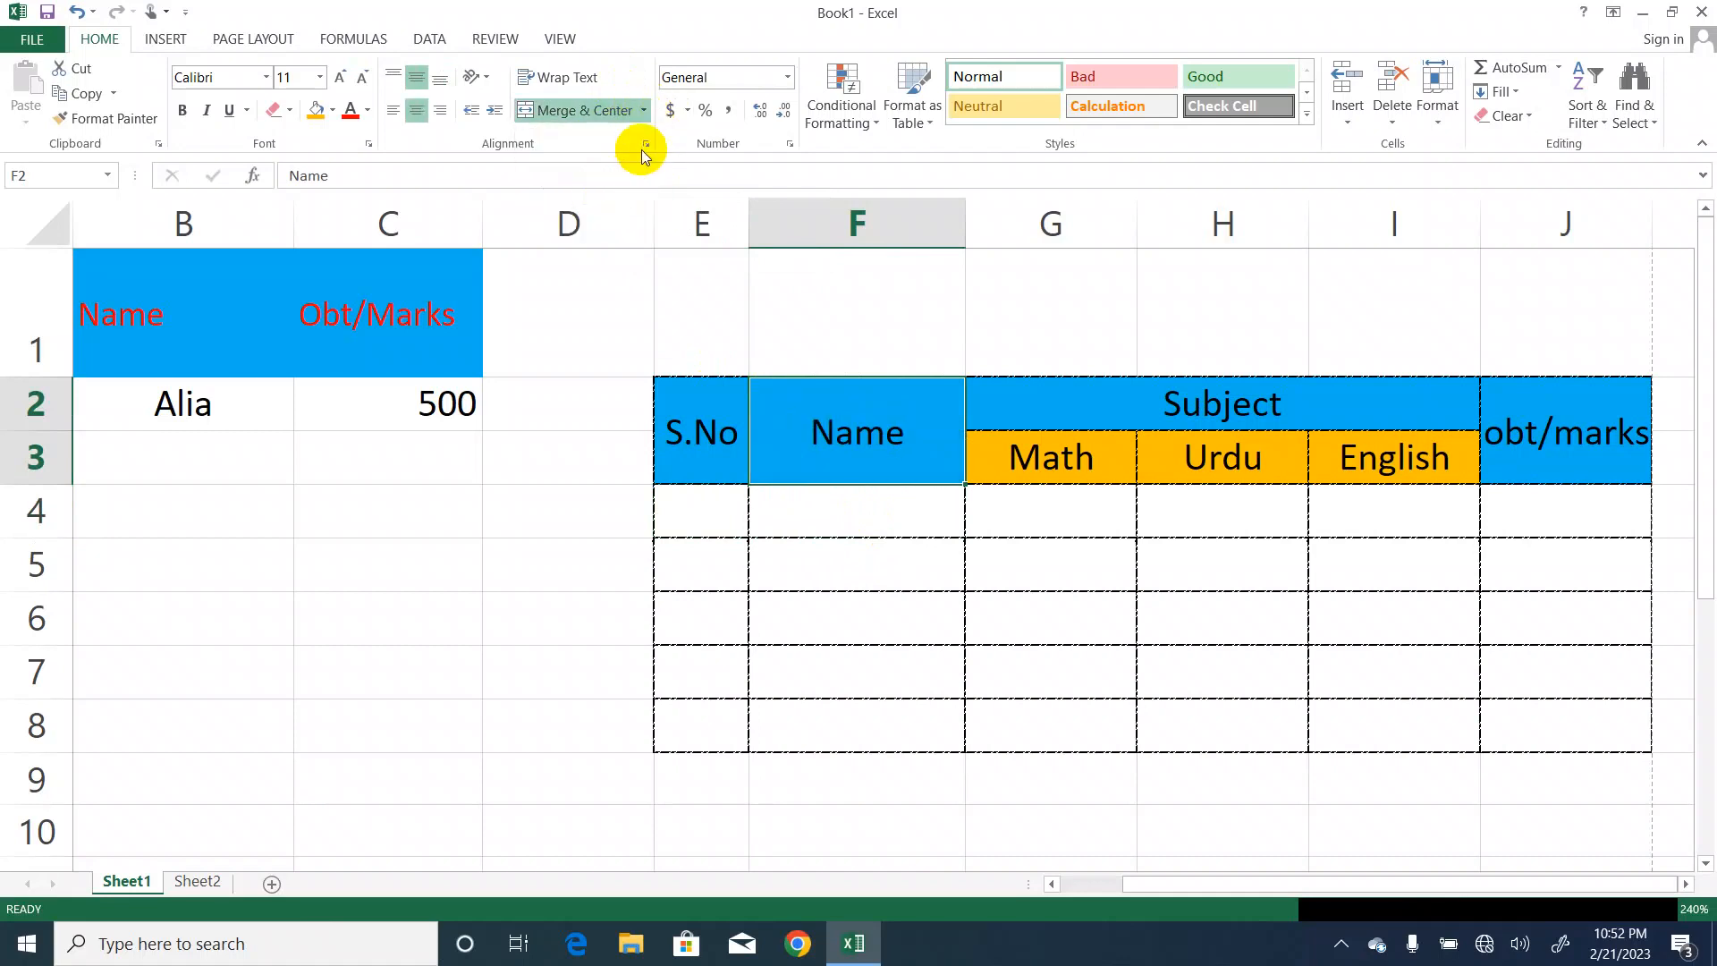
{"action": "left_click", "coordinate": [643, 115]}
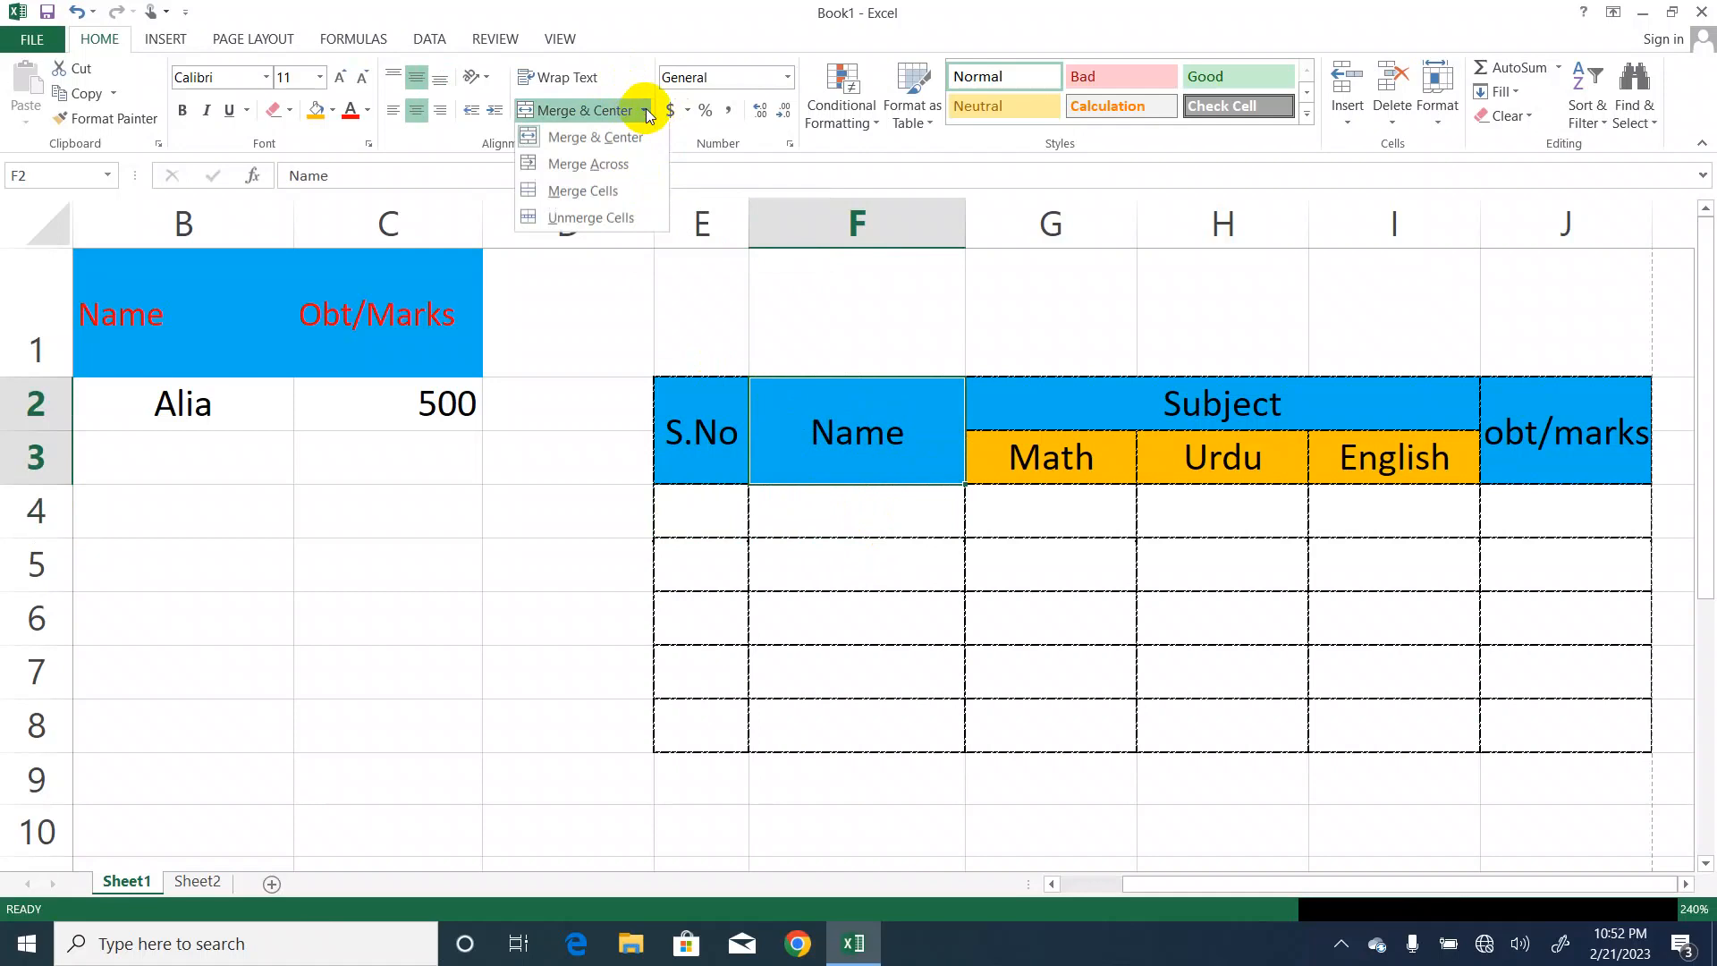
{"action": "left_click", "coordinate": [602, 193]}
Merge cells E4:E5 with Merge Cells and separate them again with Unmerge Cells.
{"action": "left_click", "coordinate": [724, 442]}
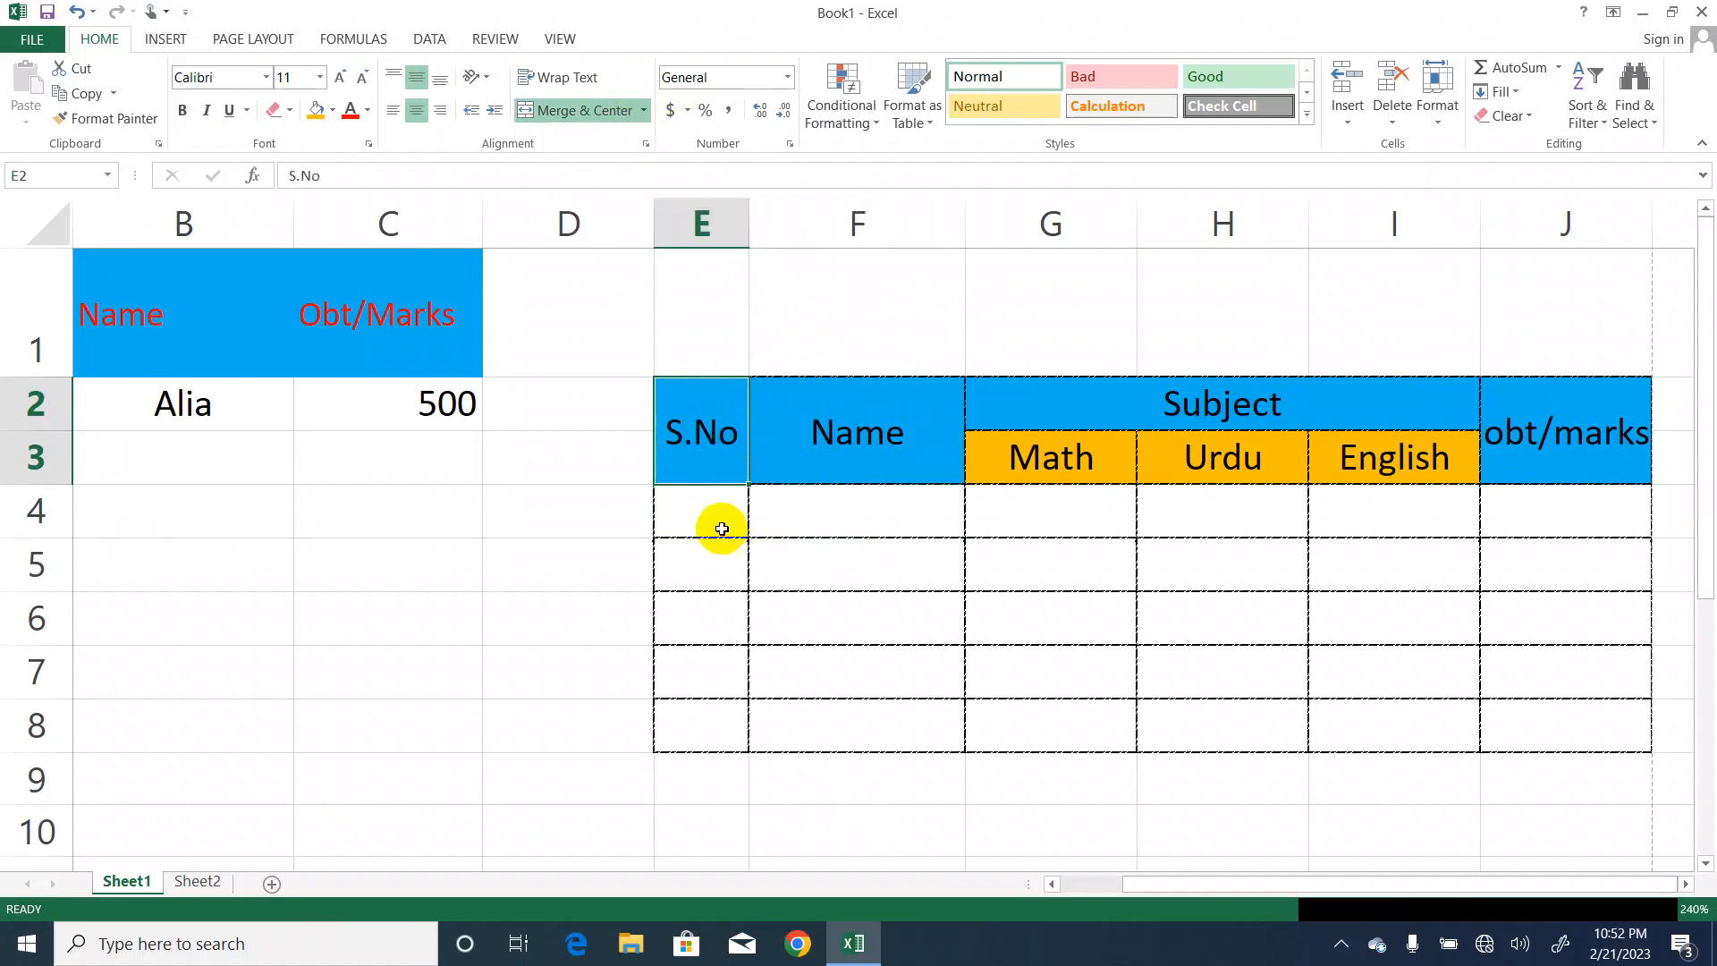
{"action": "mouse_move", "coordinate": [721, 529]}
{"action": "left_mouse_down"}
{"action": "mouse_move", "coordinate": [701, 506]}
{"action": "mouse_move", "coordinate": [713, 560]}
{"action": "left_mouse_up"}
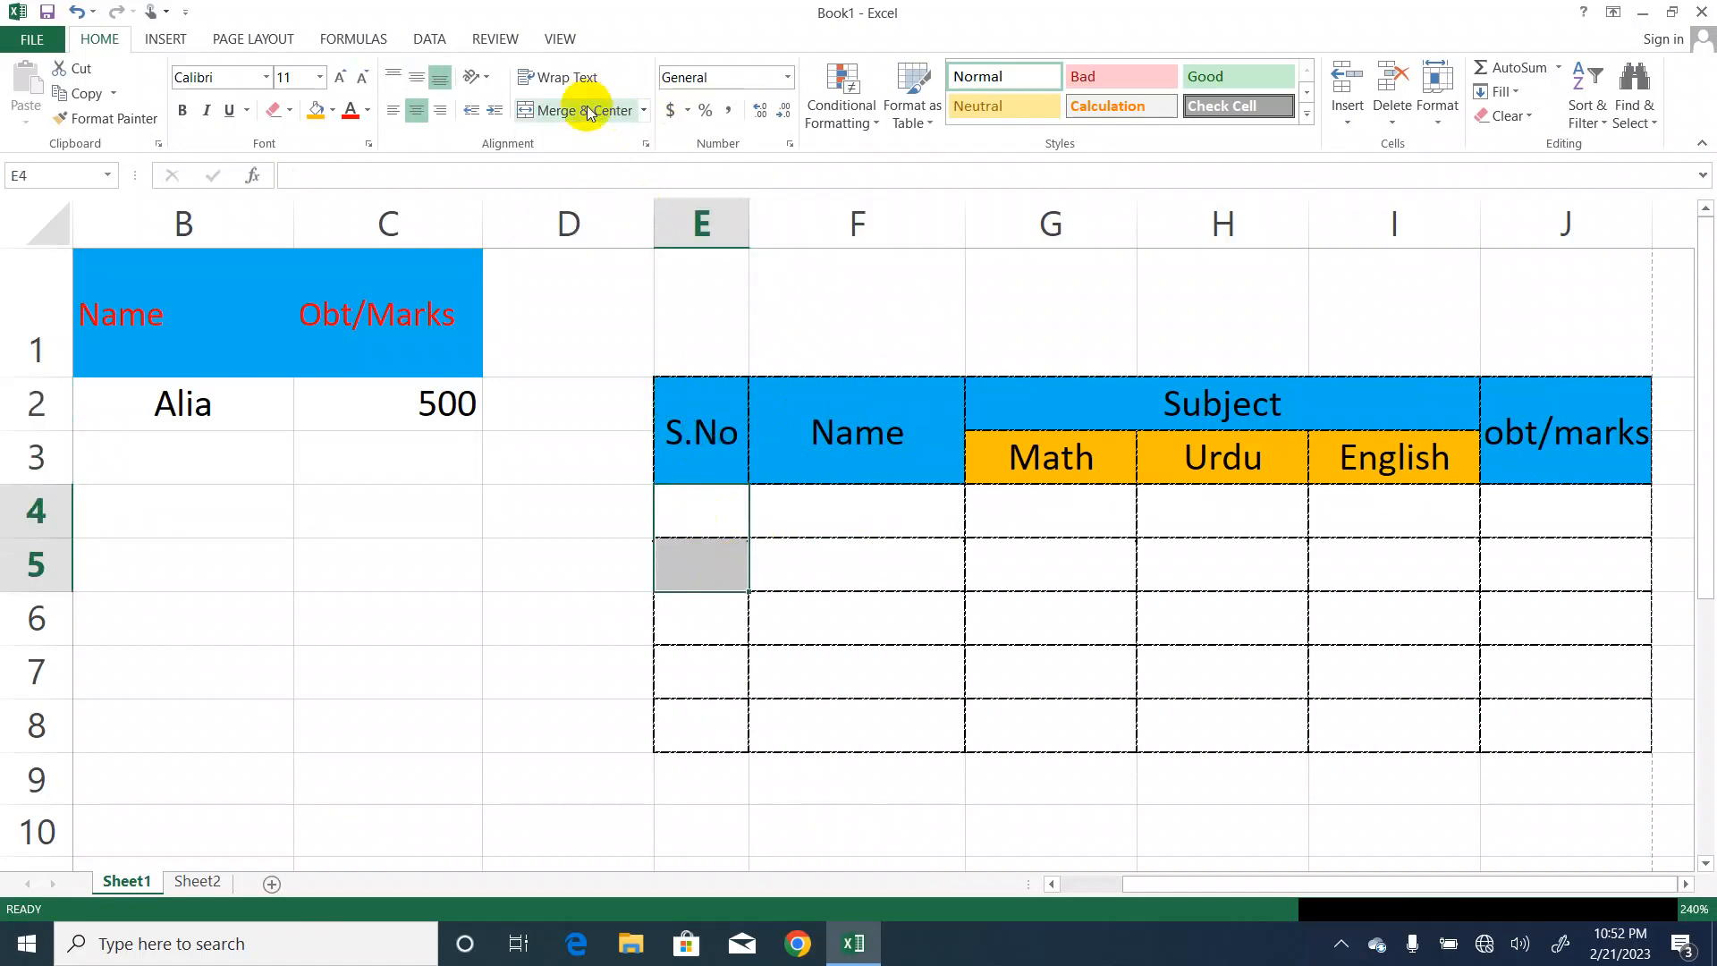
{"action": "left_click", "coordinate": [644, 110]}
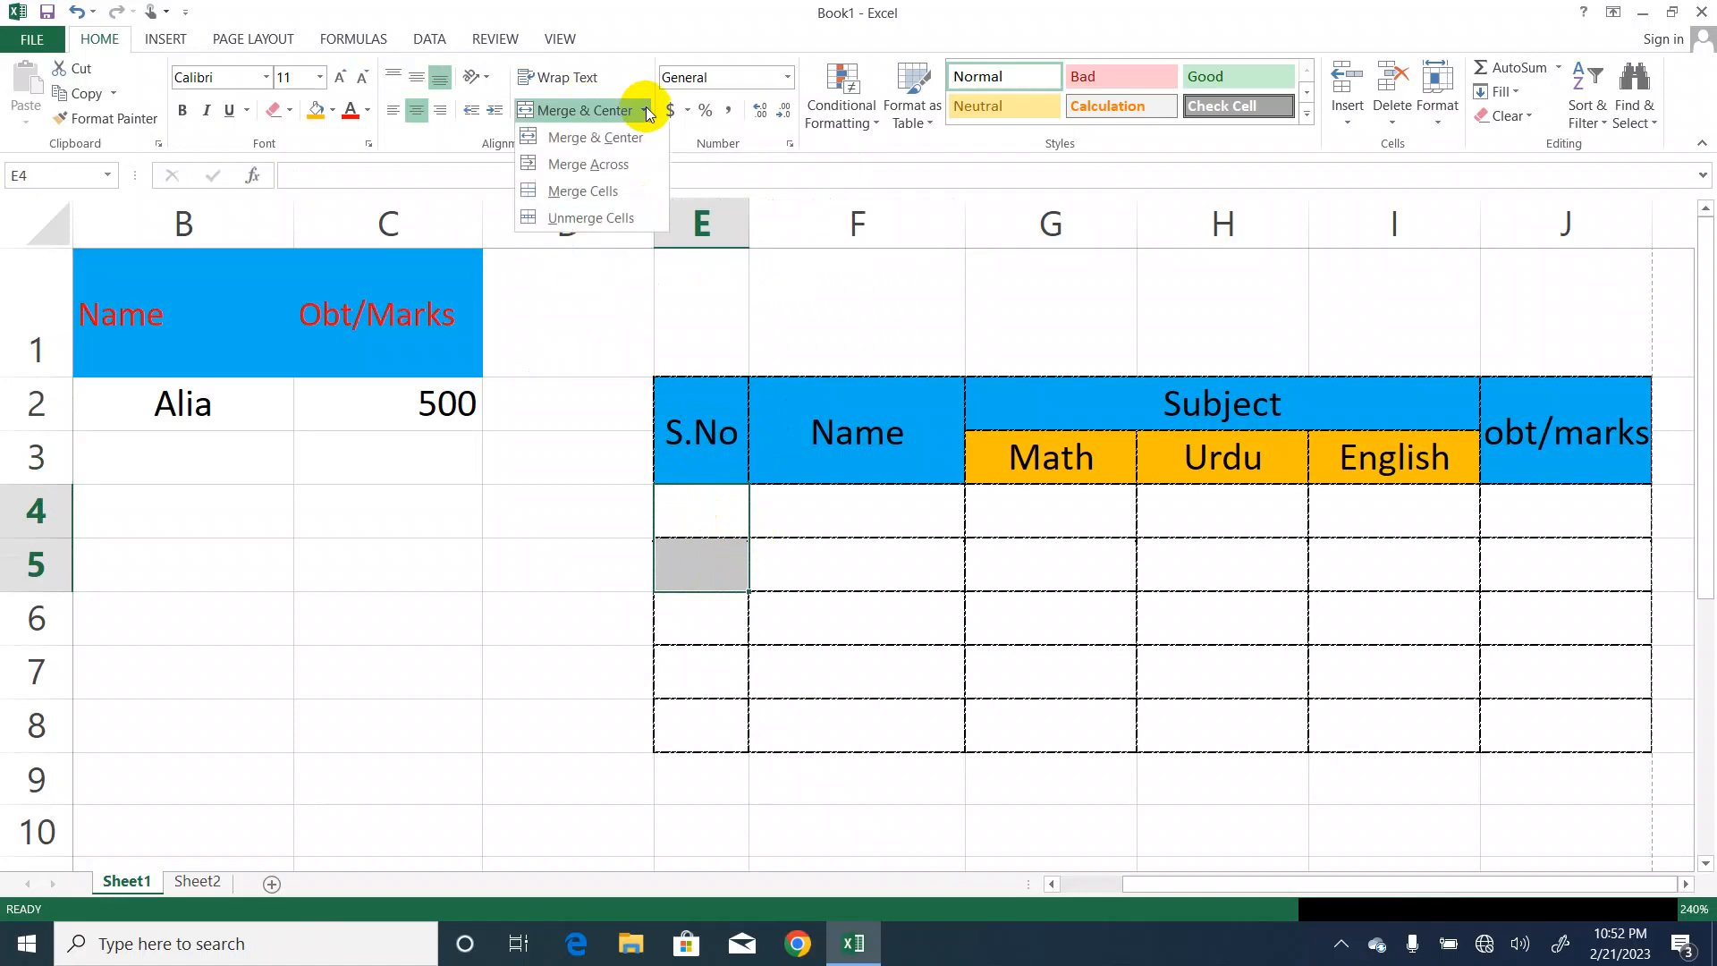
{"action": "left_click", "coordinate": [603, 193]}
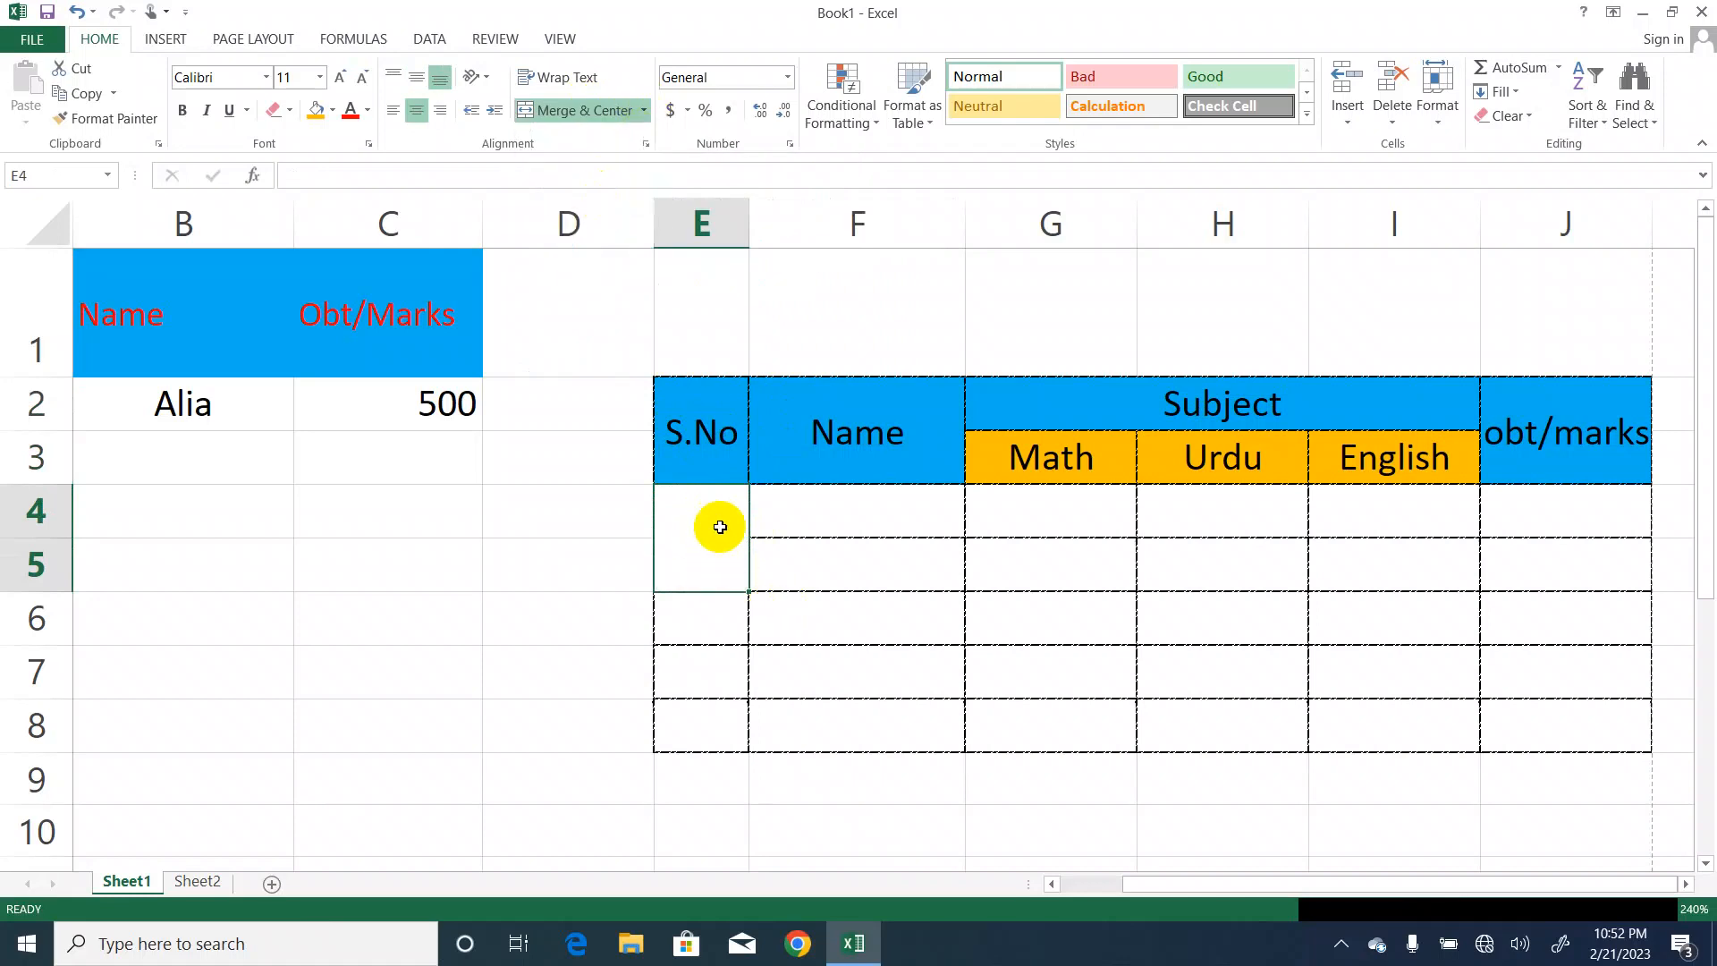
{"action": "left_click", "coordinate": [643, 110]}
{"action": "left_click", "coordinate": [601, 217]}
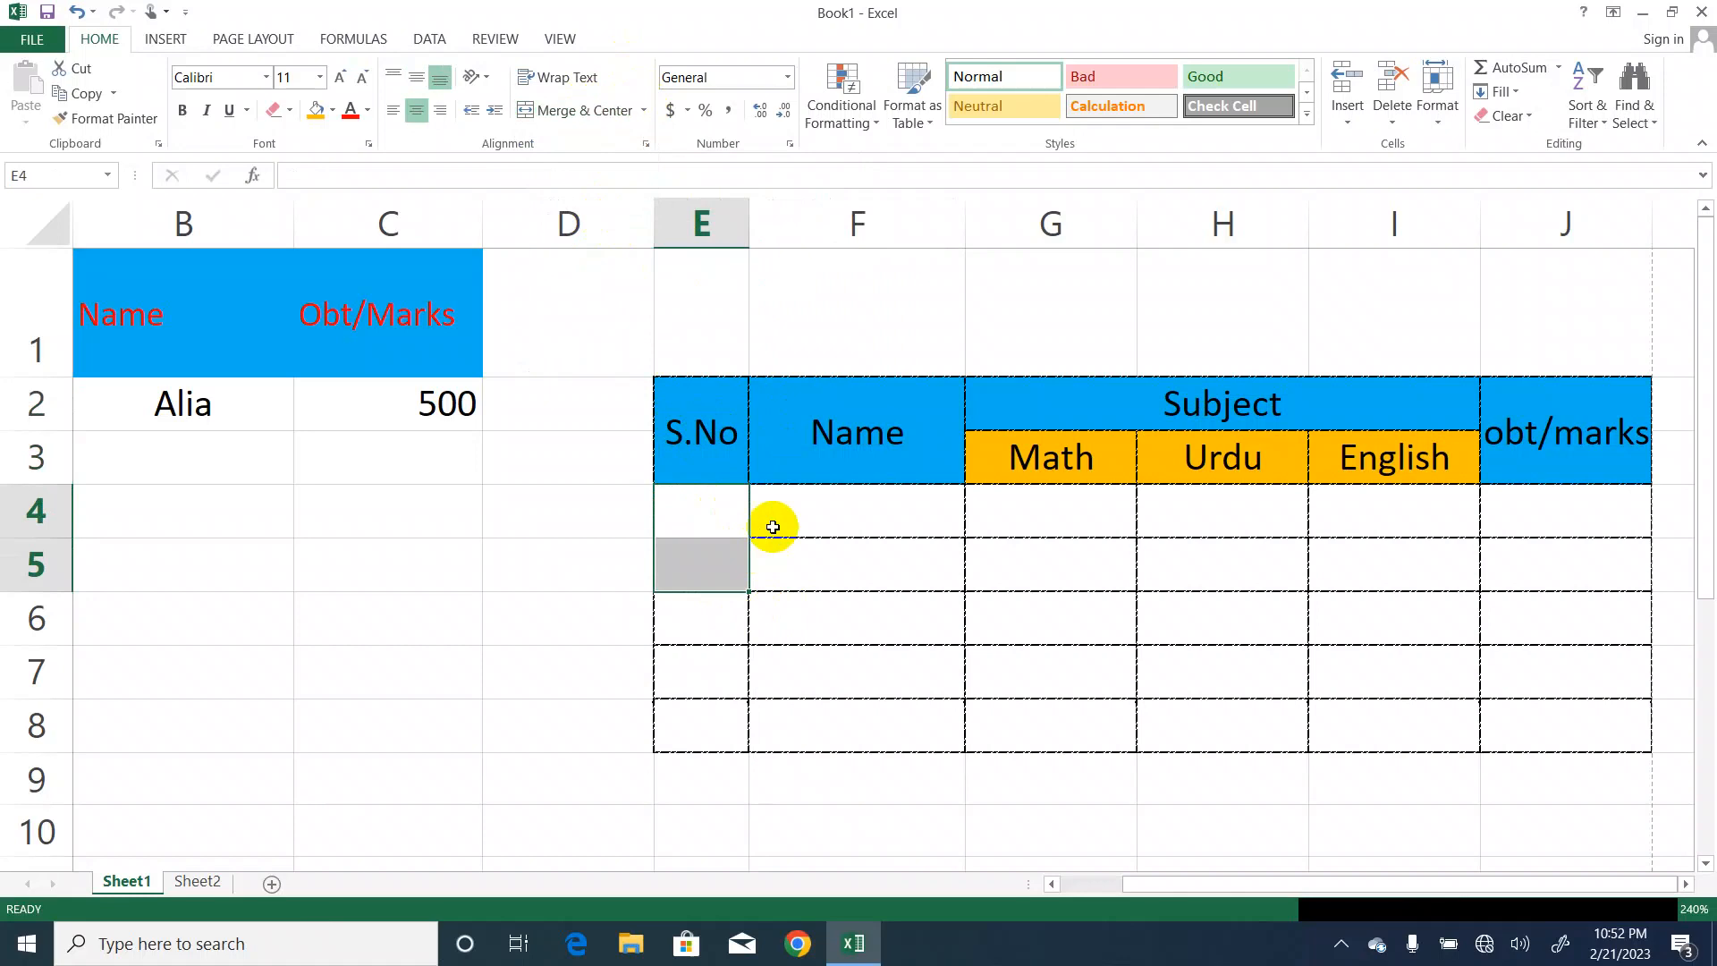
{"action": "left_click", "coordinate": [826, 560]}
With E4:E5 selected, view the border line colors and turn on Draw Border, leaving it without drawing anything.
{"action": "left_click_drag", "start_coordinate": [711, 514], "coordinate": [716, 566]}
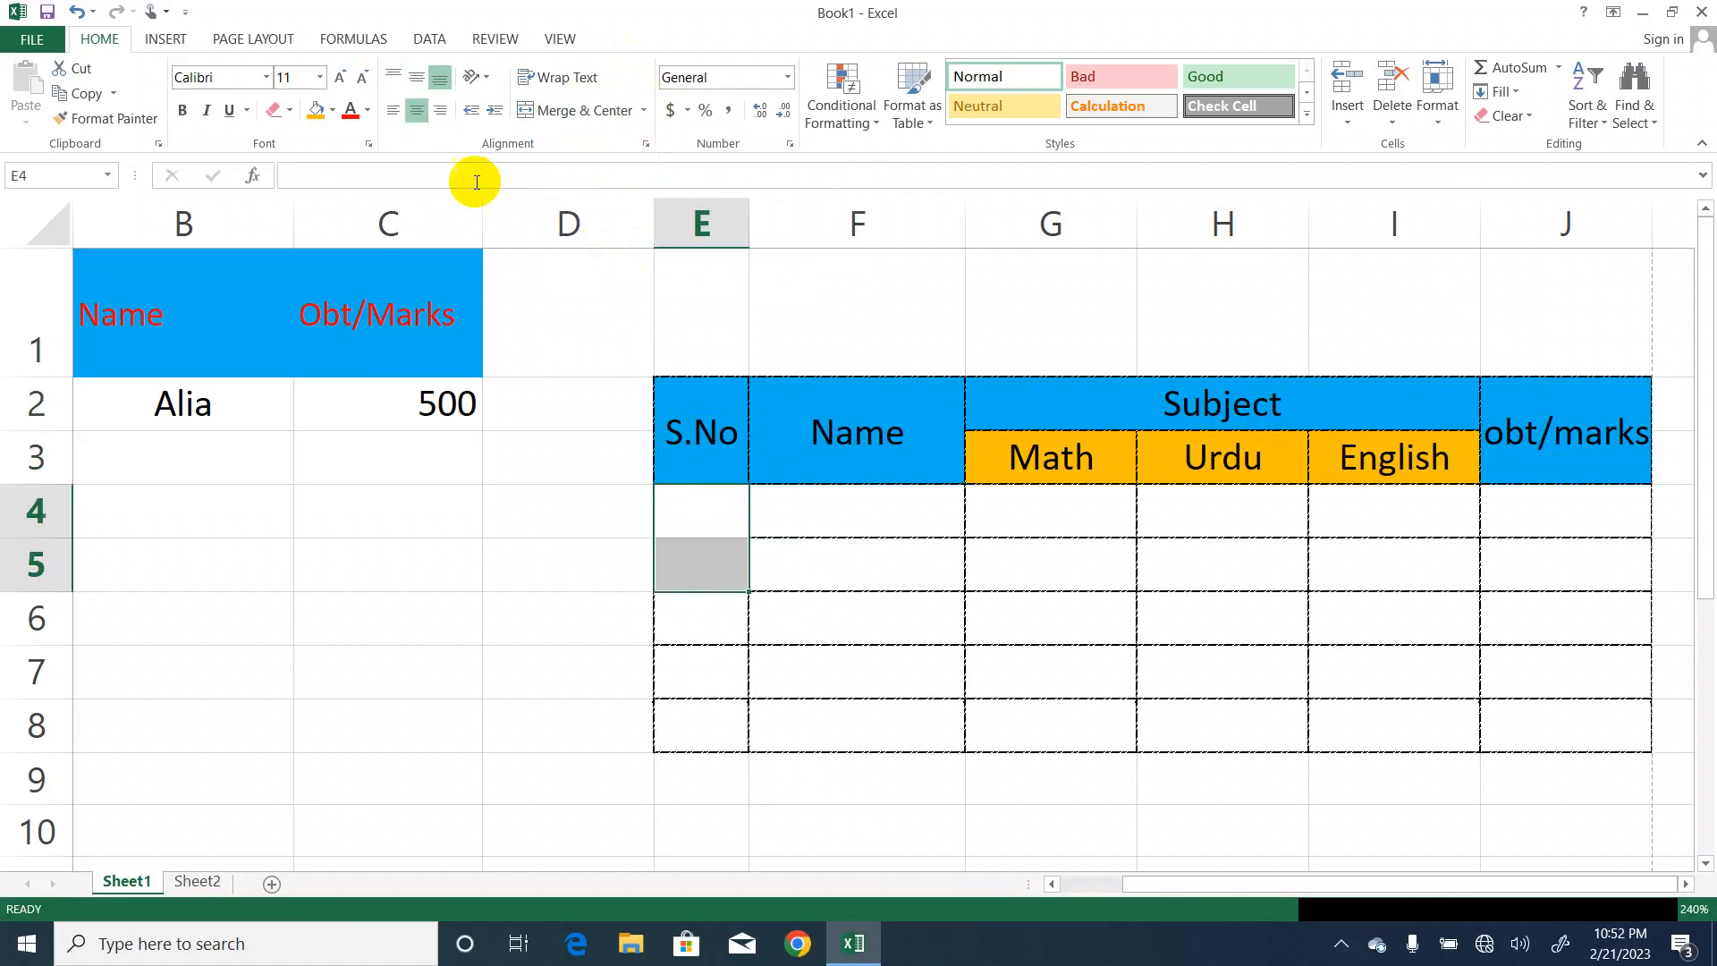
{"action": "left_click", "coordinate": [290, 111]}
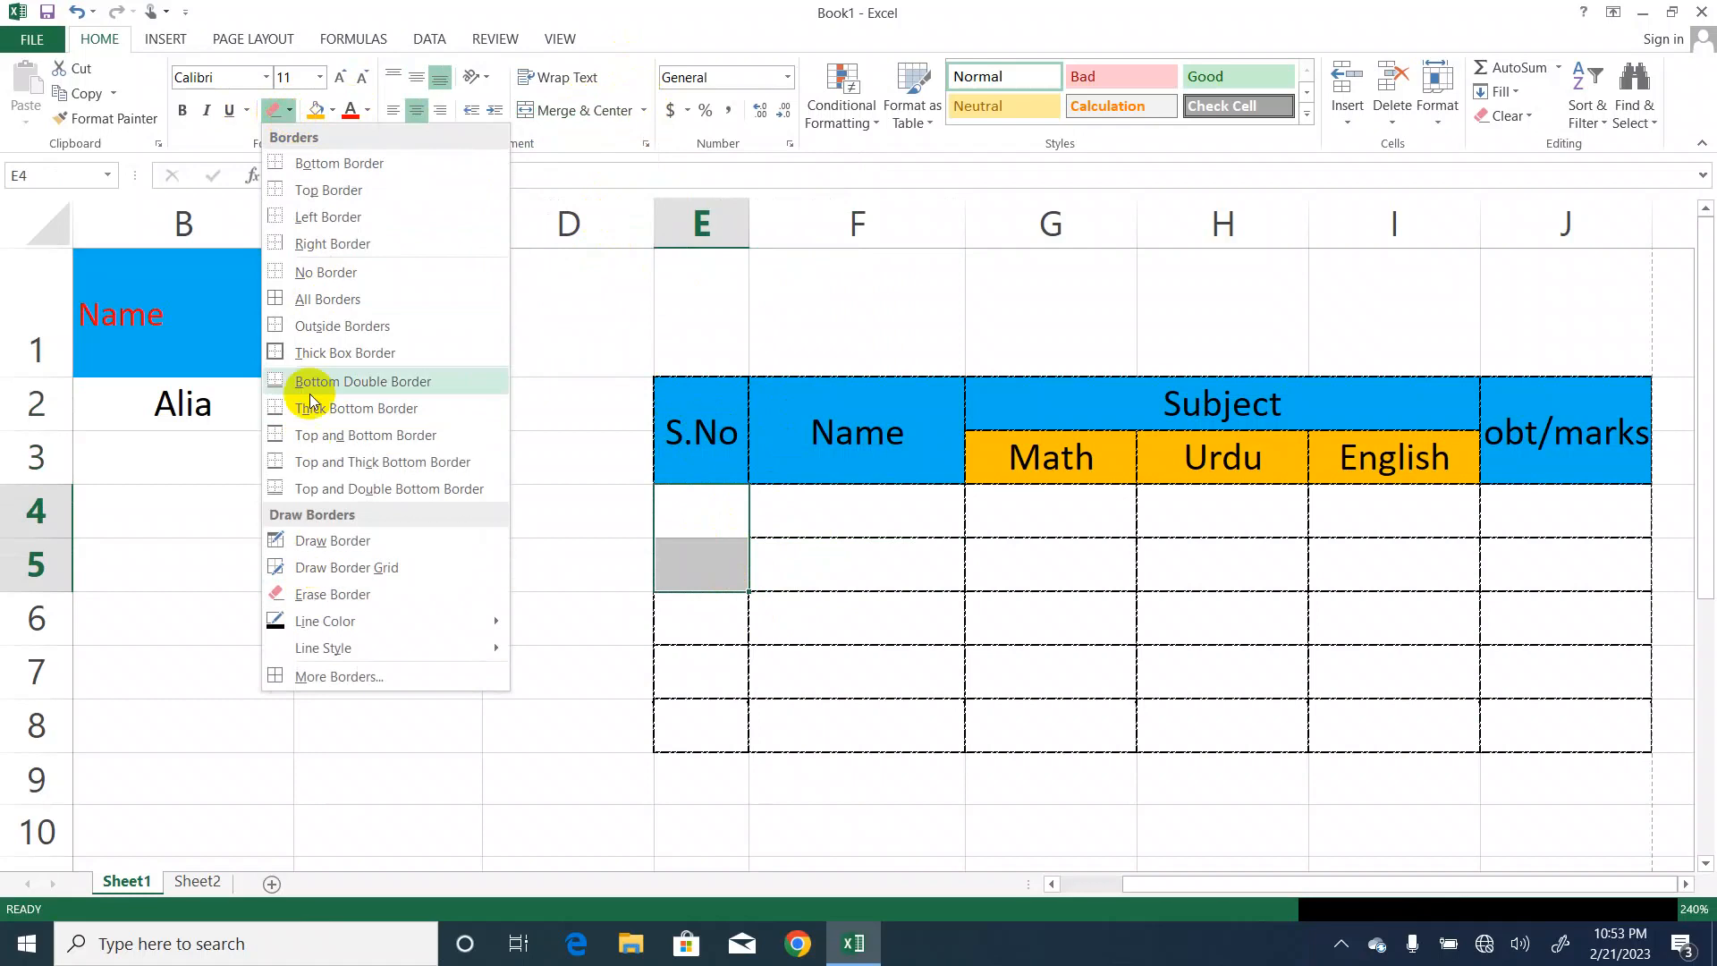
{"action": "left_click", "coordinate": [317, 621]}
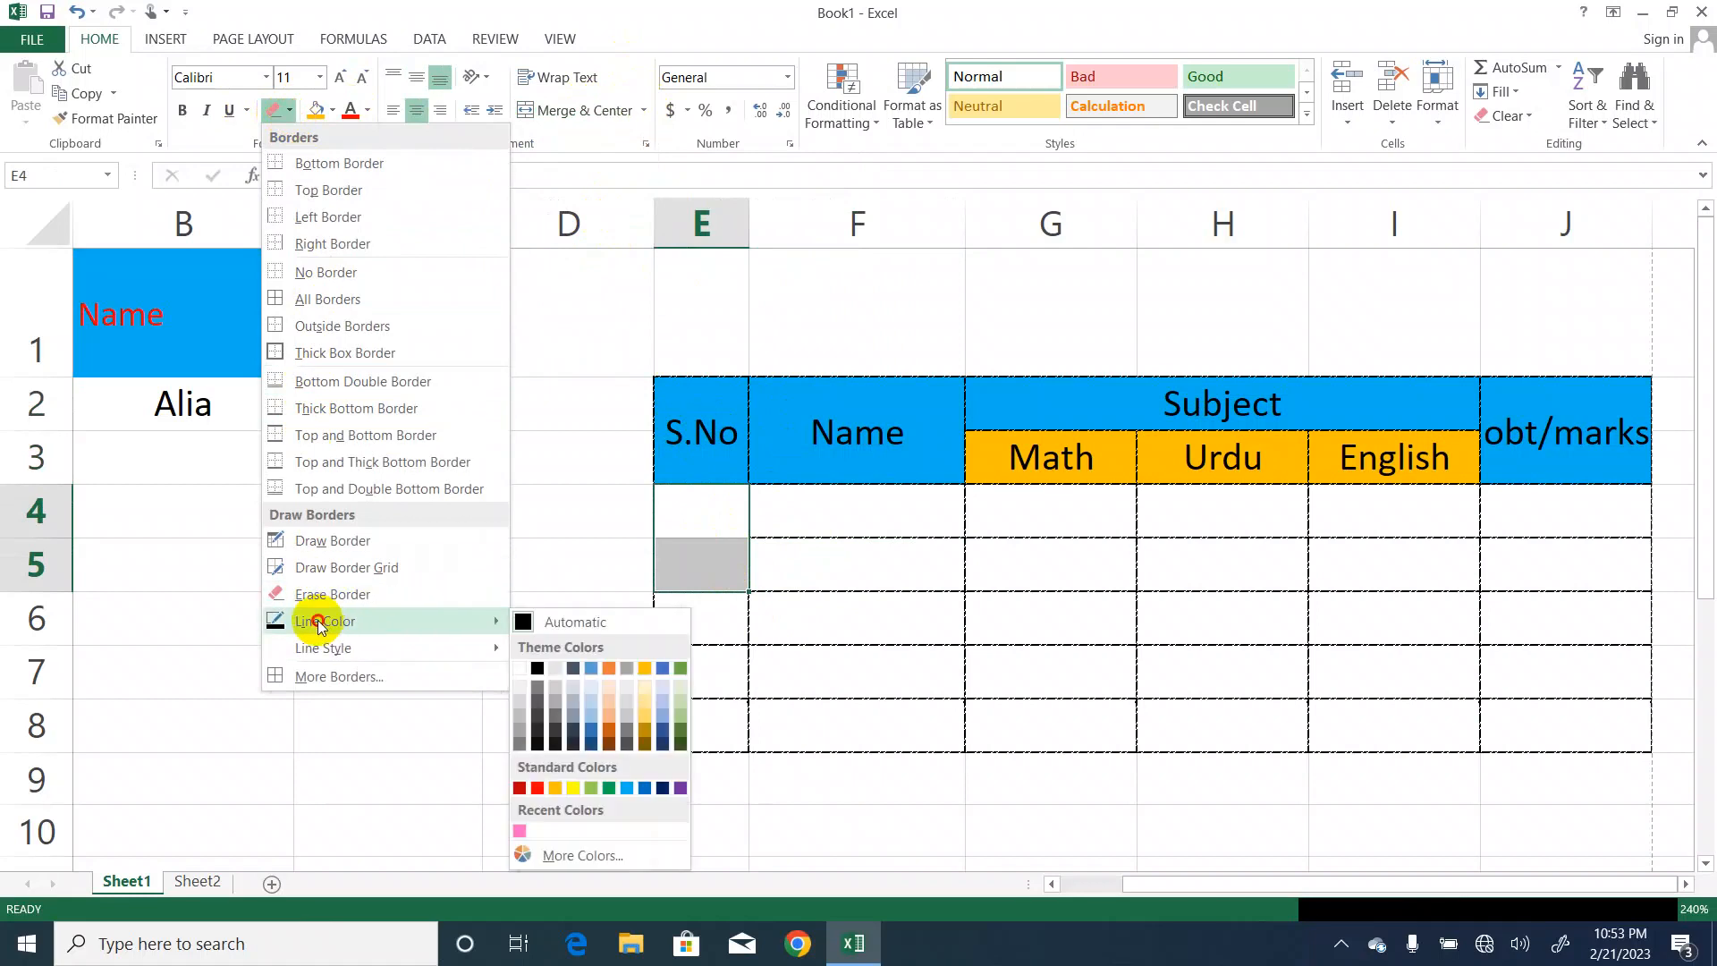
{"action": "left_click", "coordinate": [335, 540]}
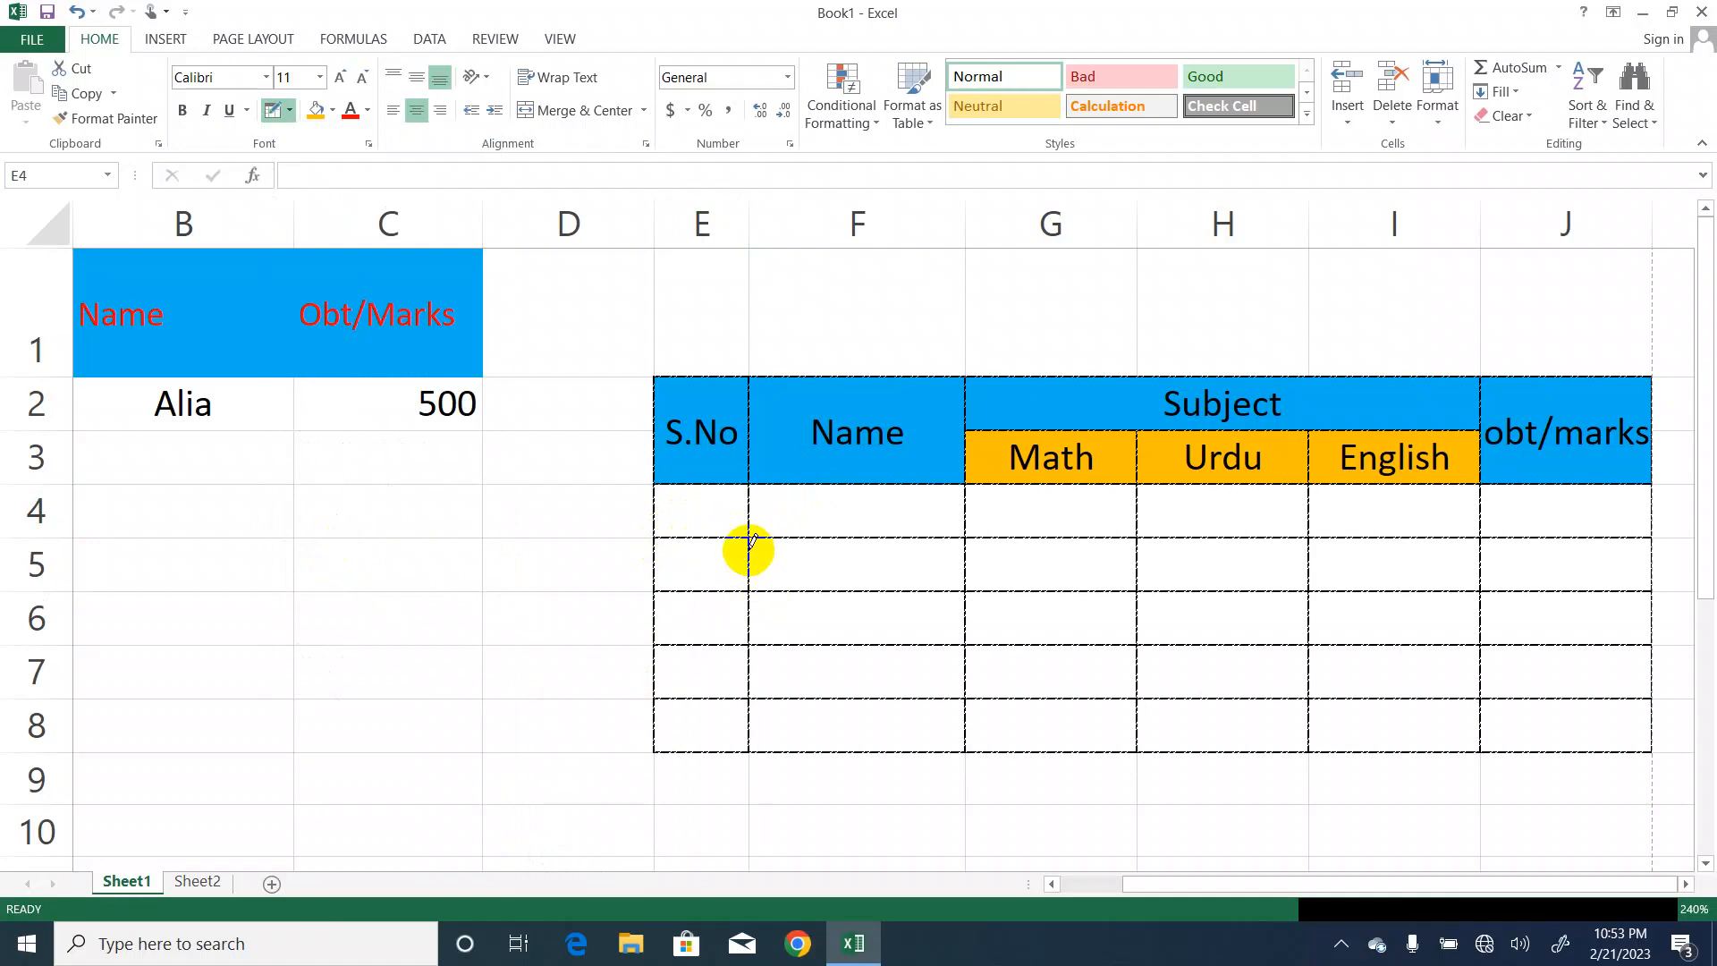
{"action": "key", "text": "Escape"}
{"action": "left_click", "coordinate": [589, 547]}
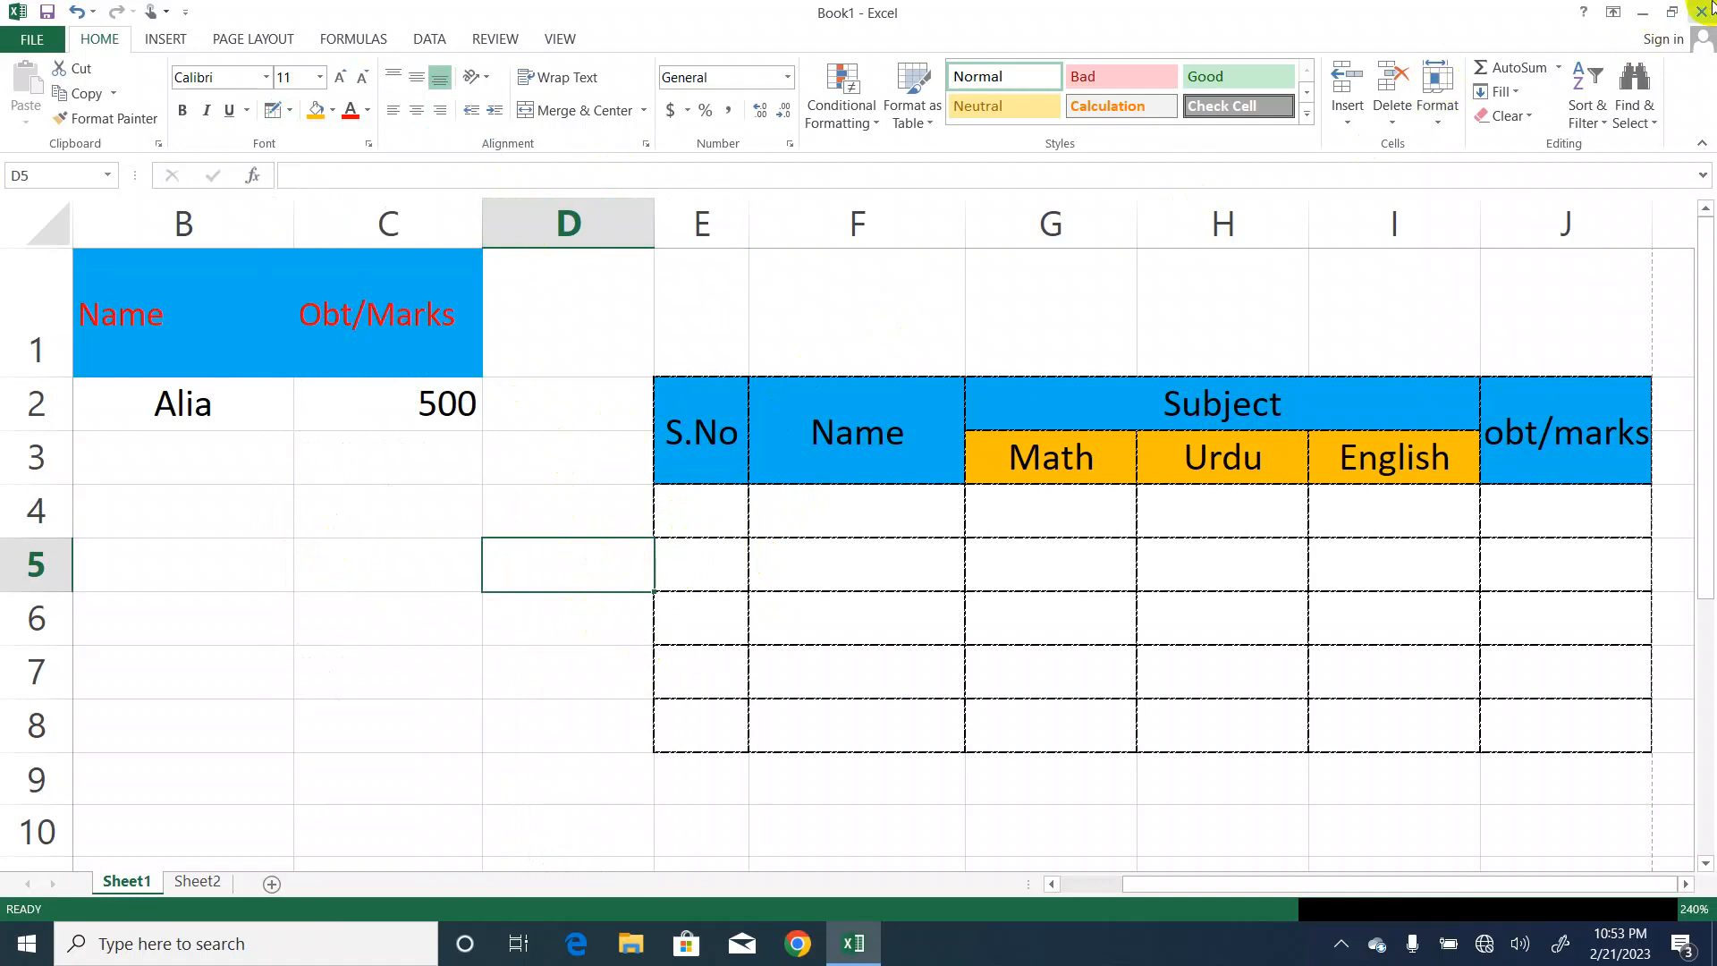
{"action": "left_click", "coordinate": [1652, 911]}
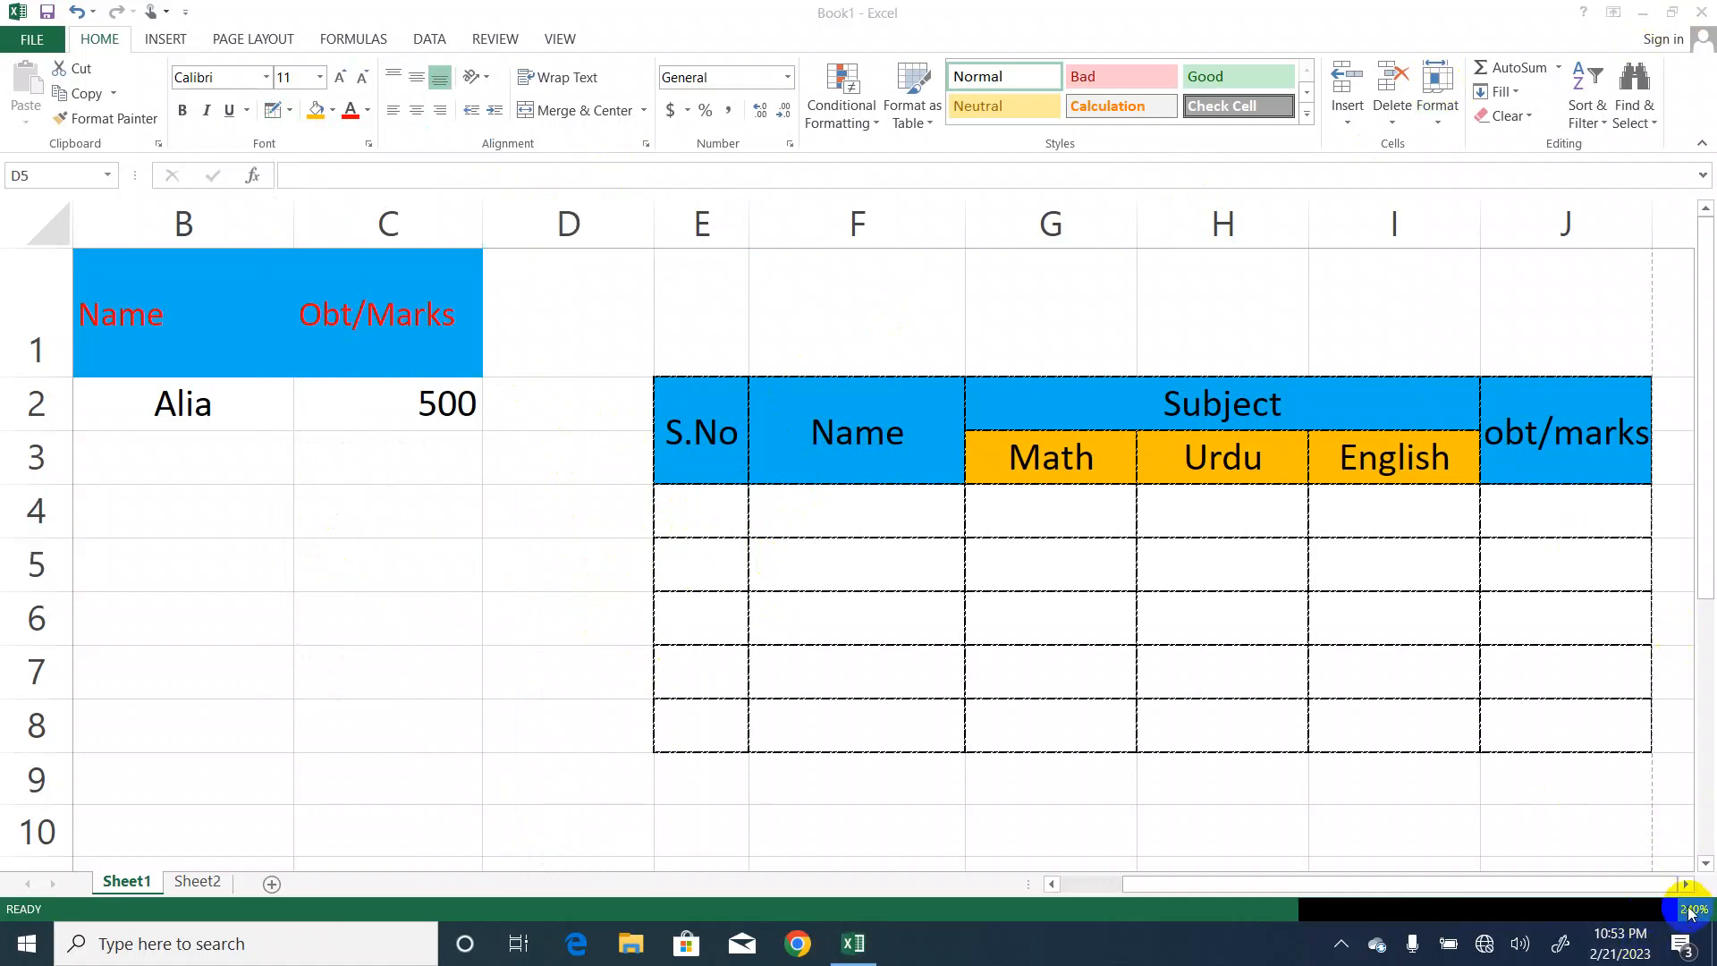